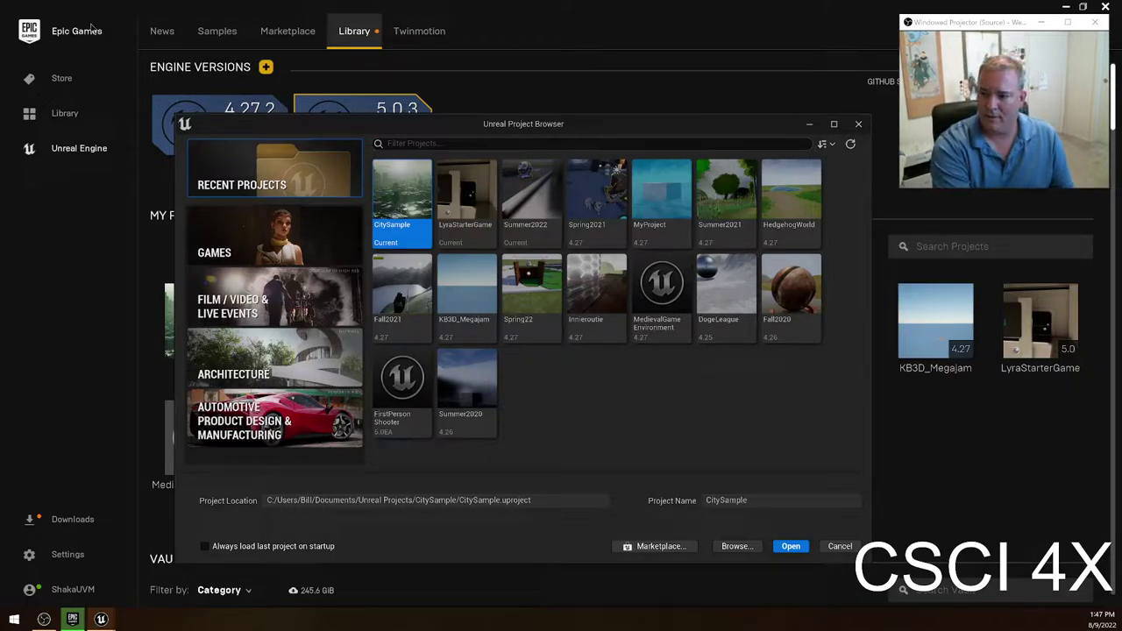
drag(684, 124, 603, 232)
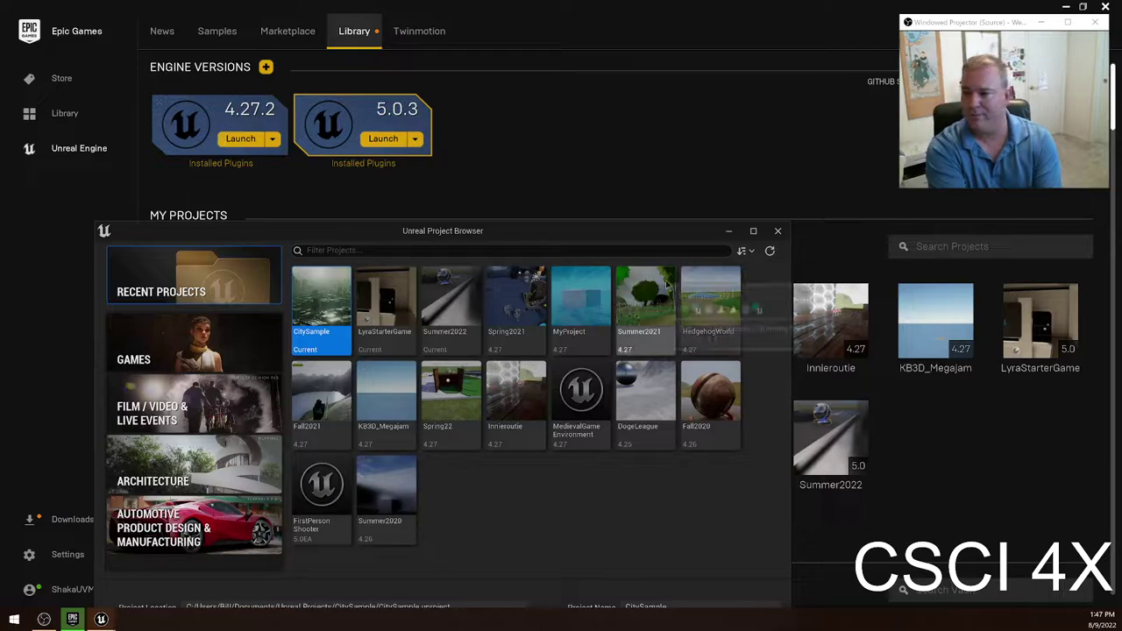
drag(570, 234, 637, 76)
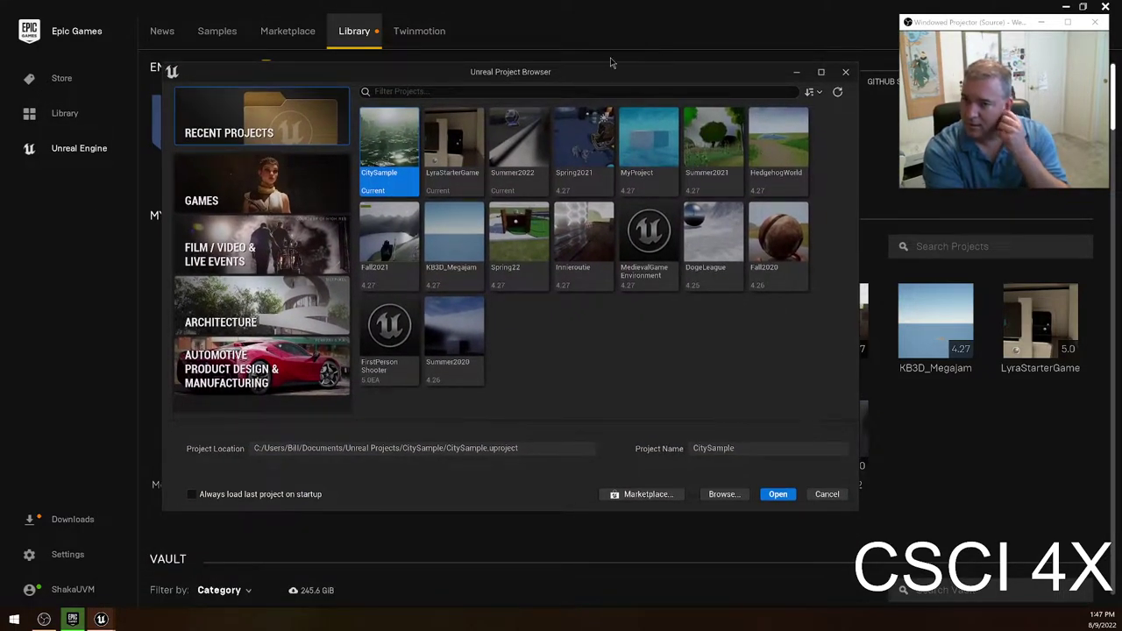
click(612, 60)
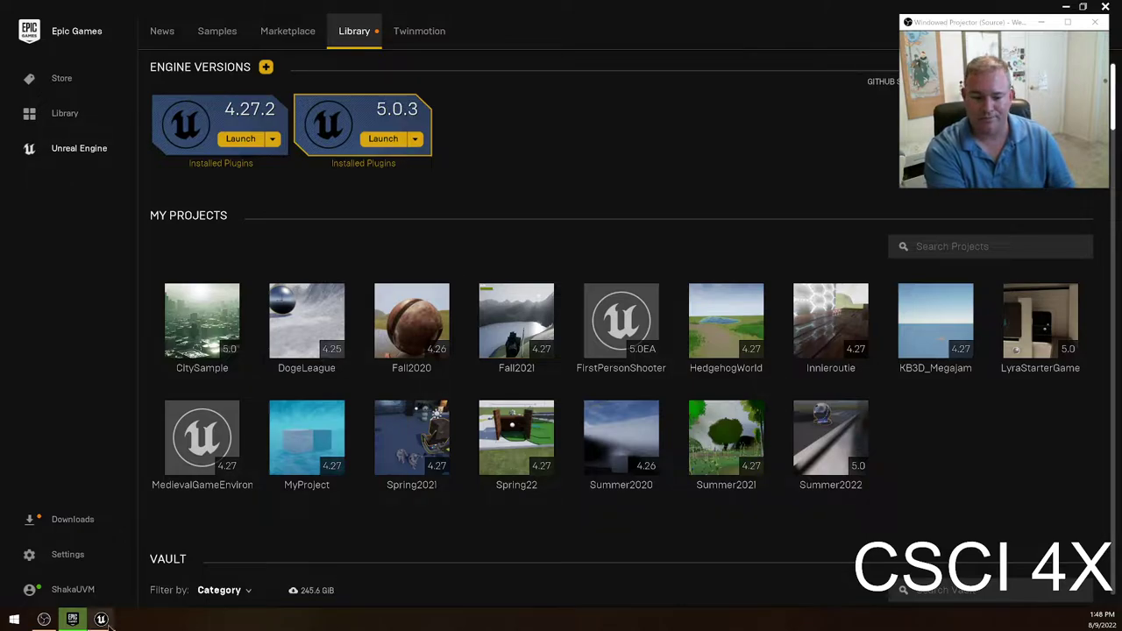
mouse_move(101, 618)
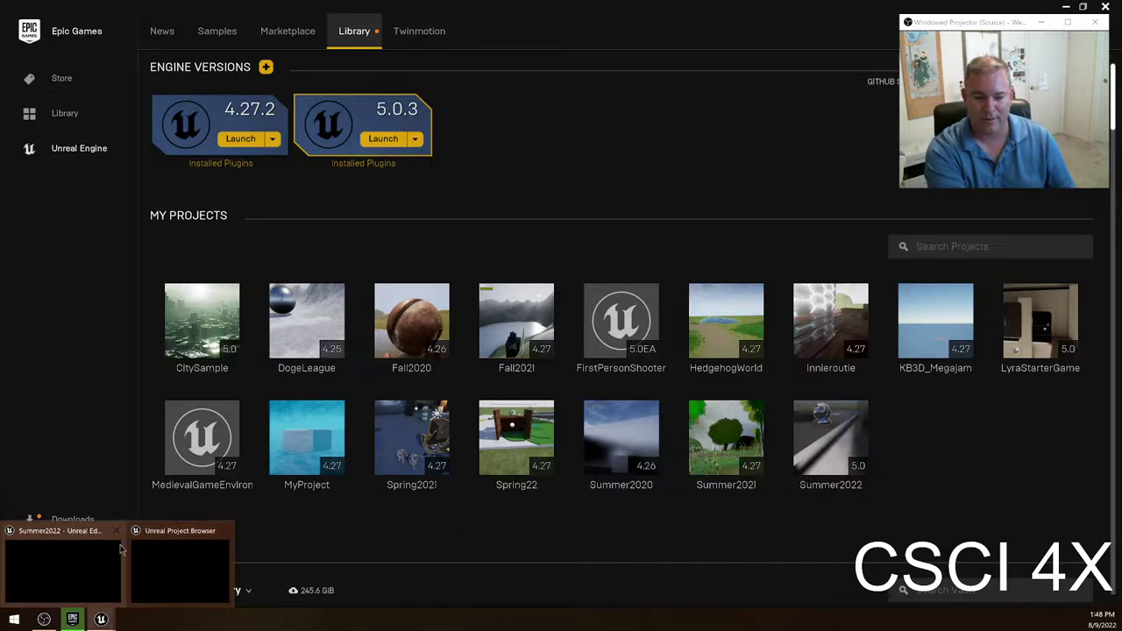
click(172, 575)
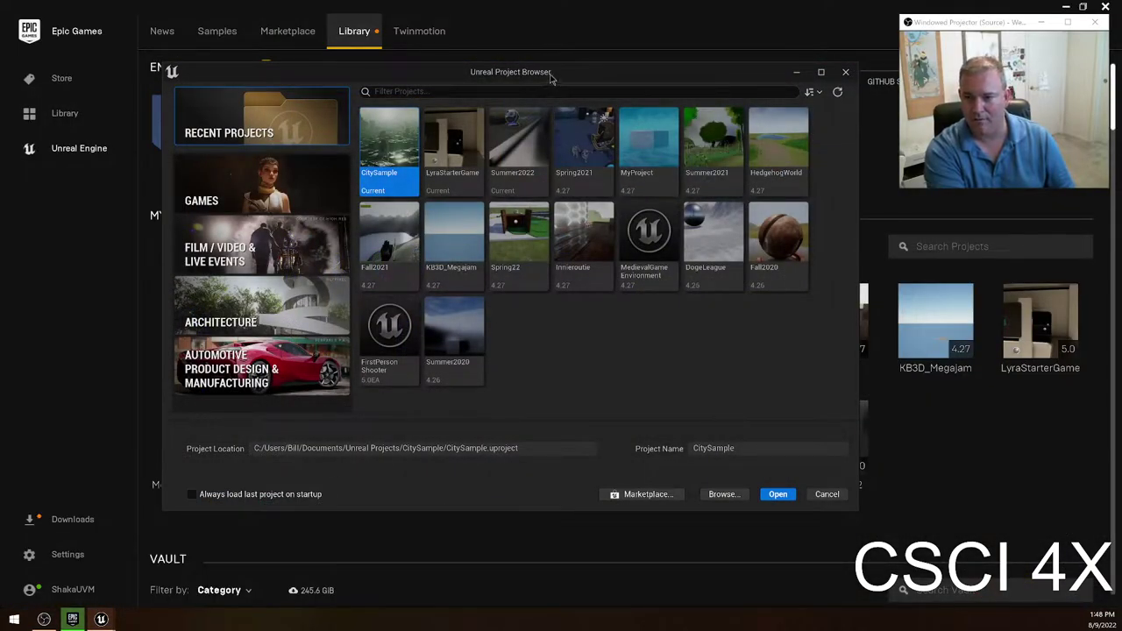
mouse_move(550, 77)
mouse_down()
mouse_move(556, 156)
mouse_move(543, 44)
mouse_move(561, 80)
mouse_up()
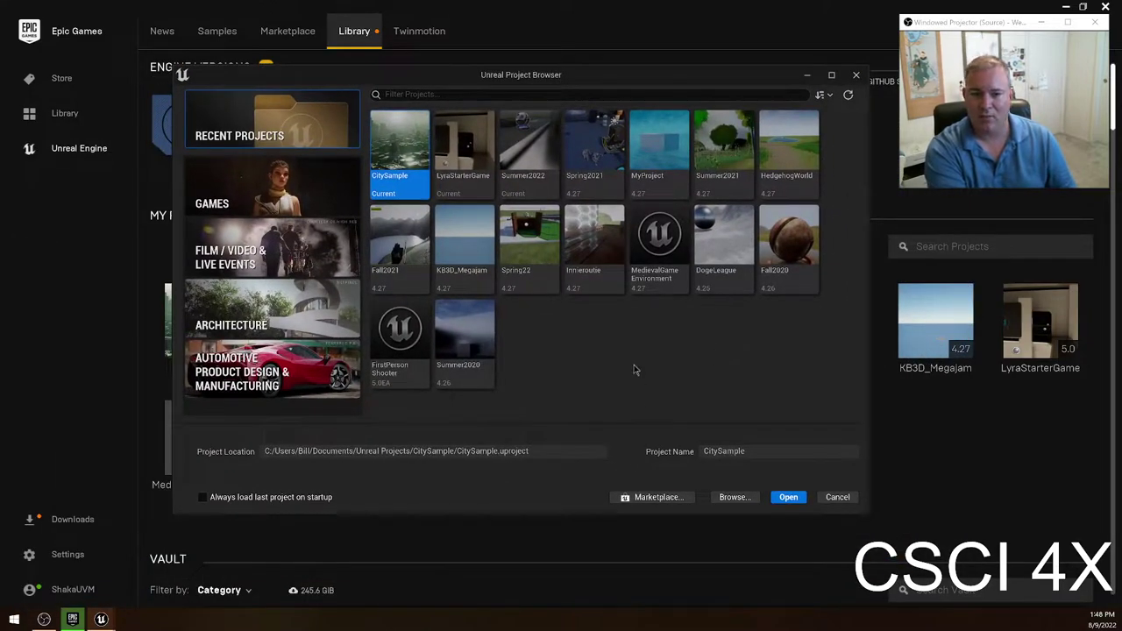
Choose the Third Person template from the Games category for a new project and enable Raytracing.
click(274, 184)
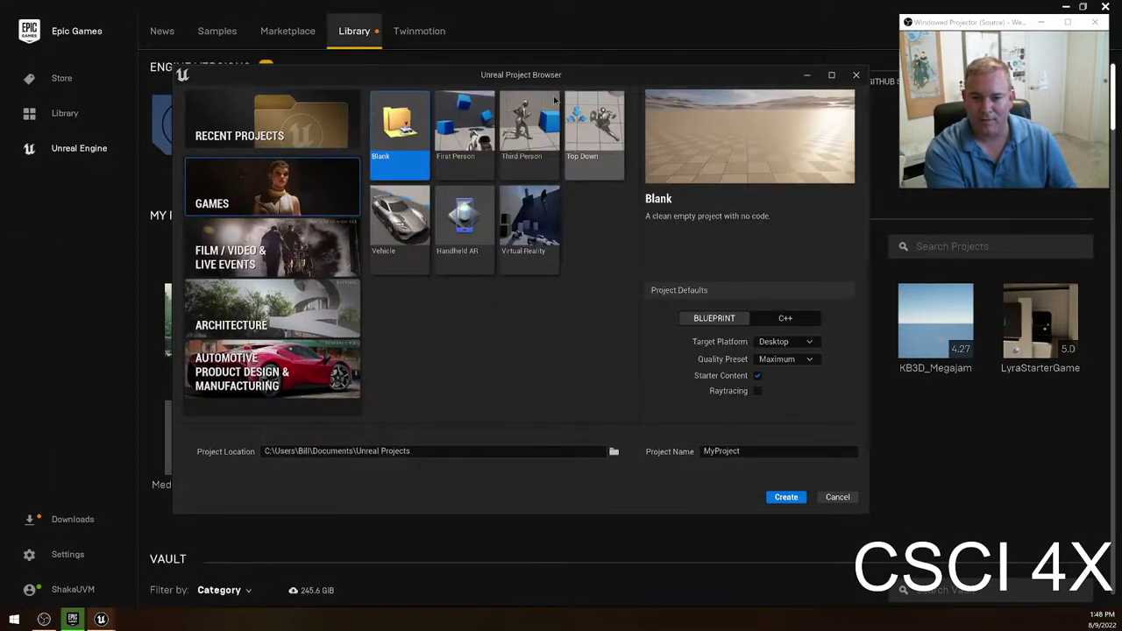
click(529, 140)
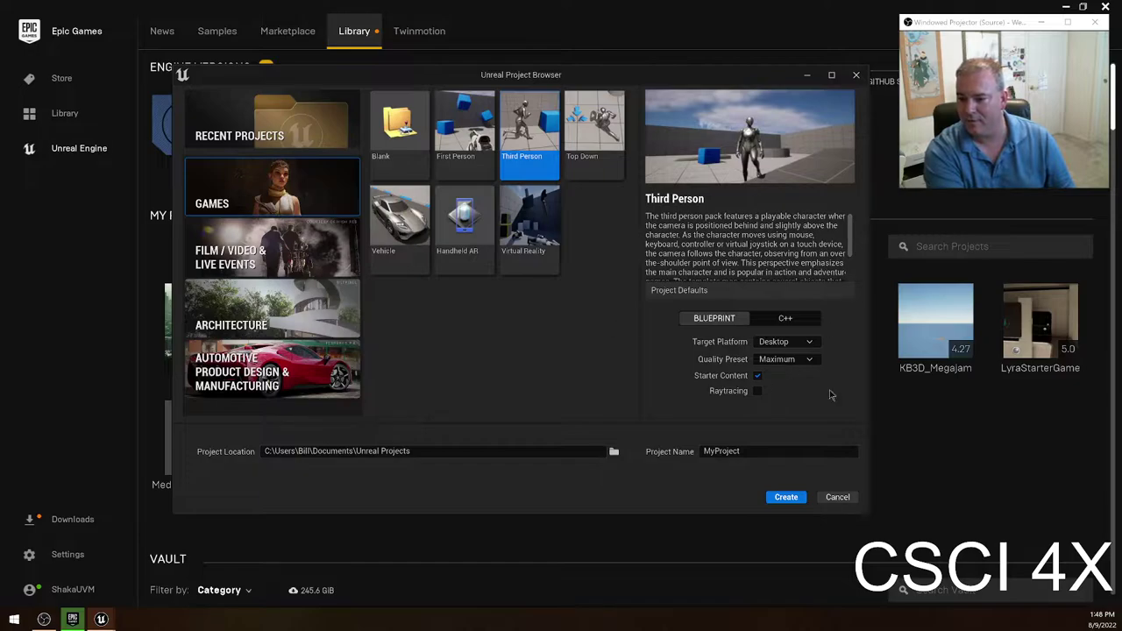
click(758, 394)
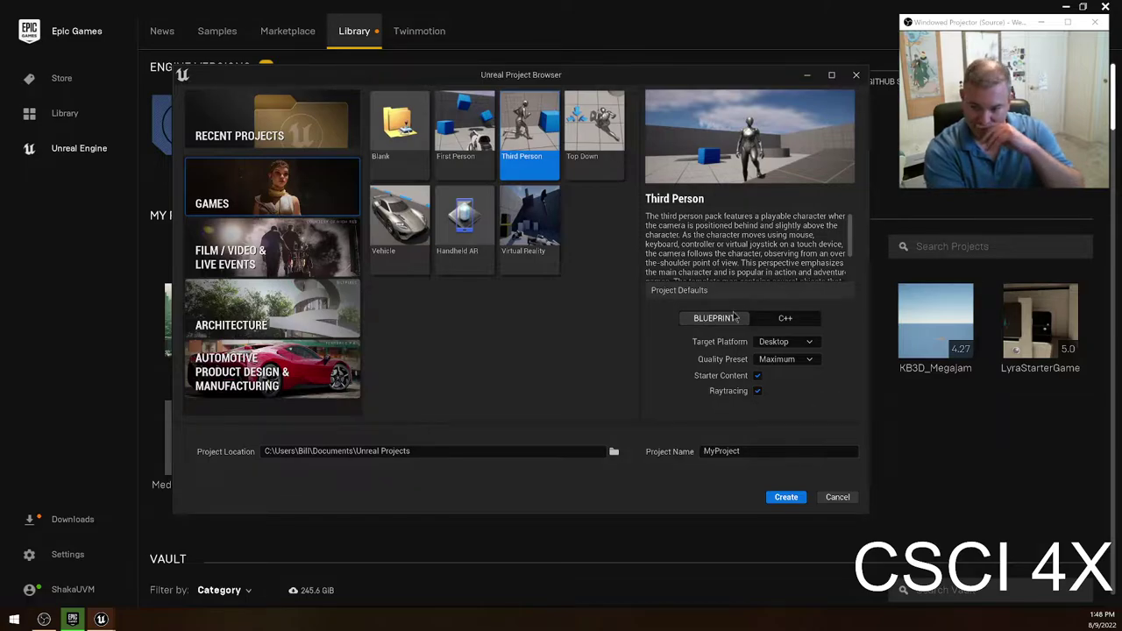
Name the new Third Person project Fall2022 and create it.
click(748, 451)
double_click(743, 451)
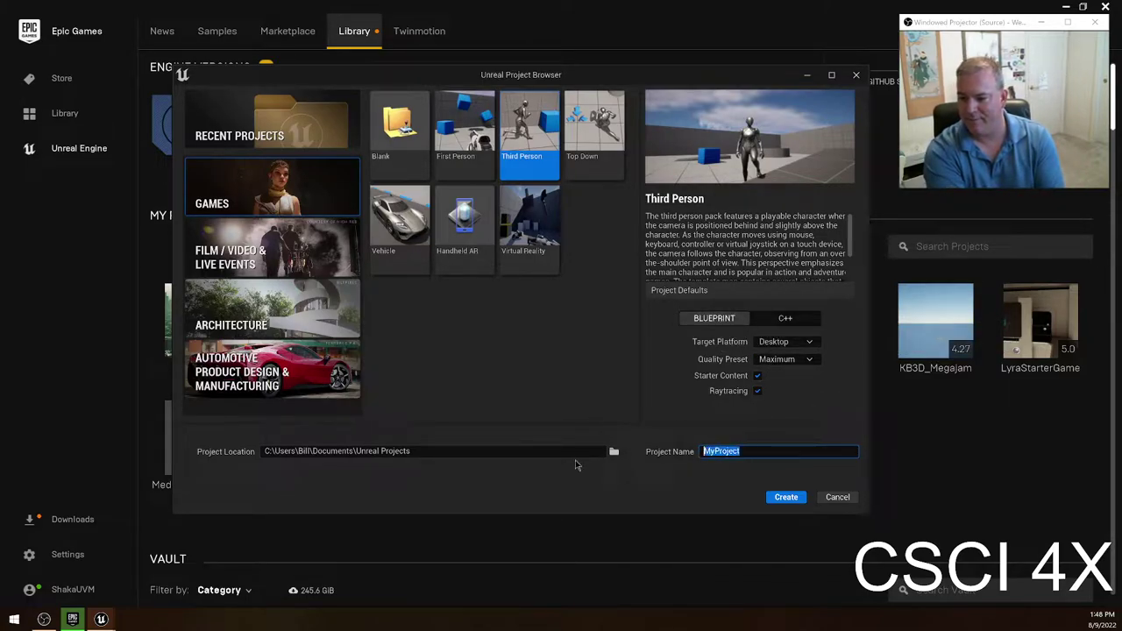
text(Fall2022)
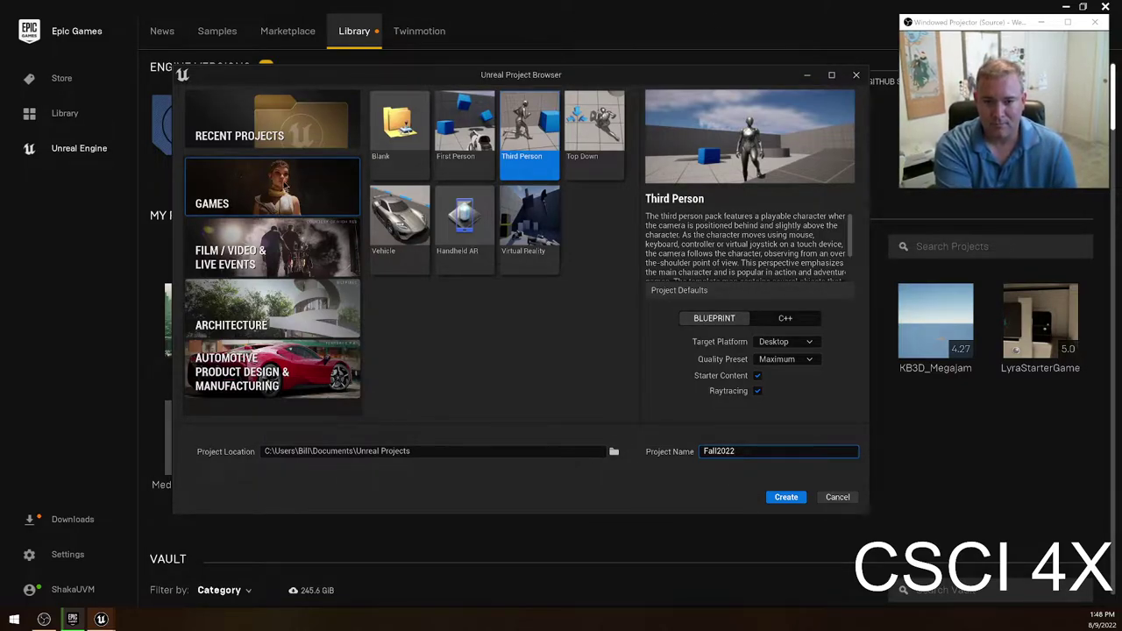
click(282, 179)
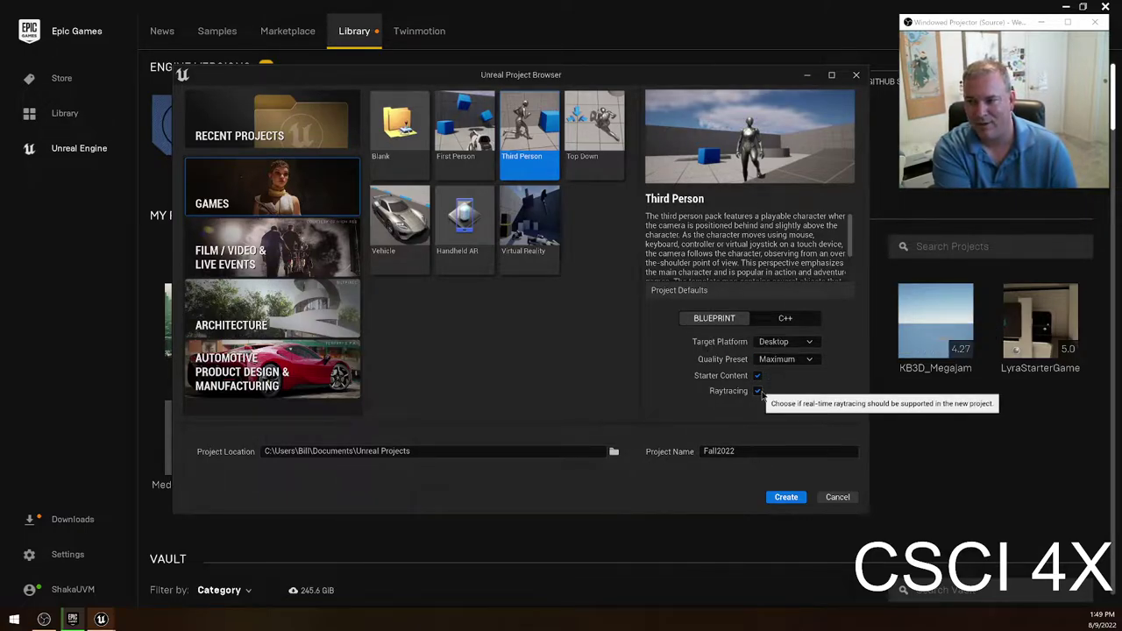
click(768, 497)
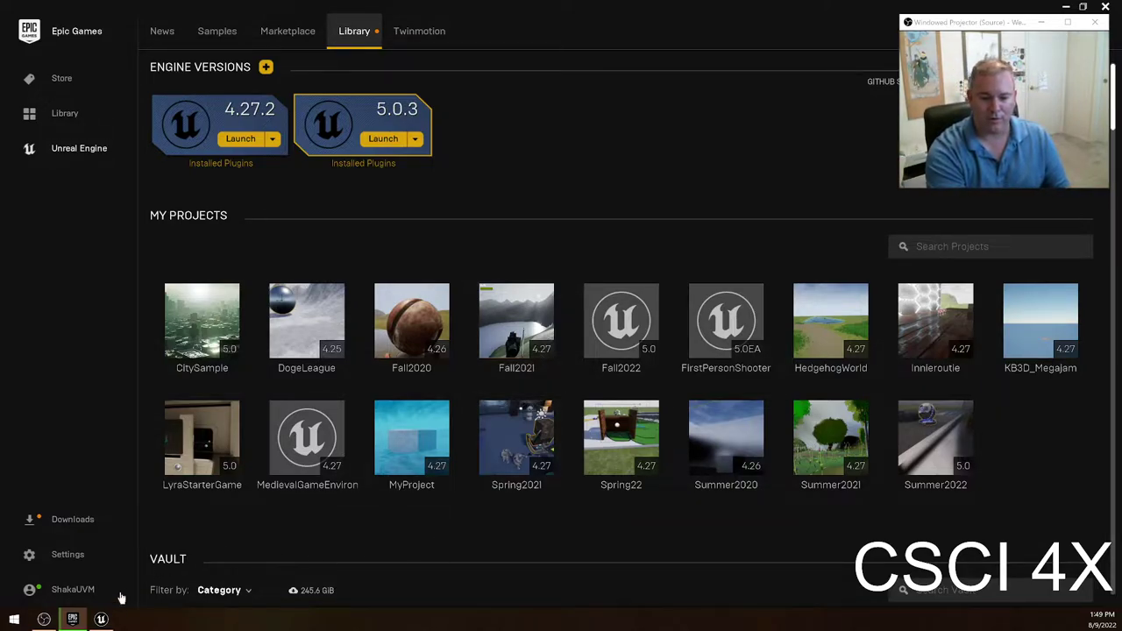
Switch to the open Summer2022 project and play-test ThirdPersonMap, running and jumping the character around the level.
click(101, 619)
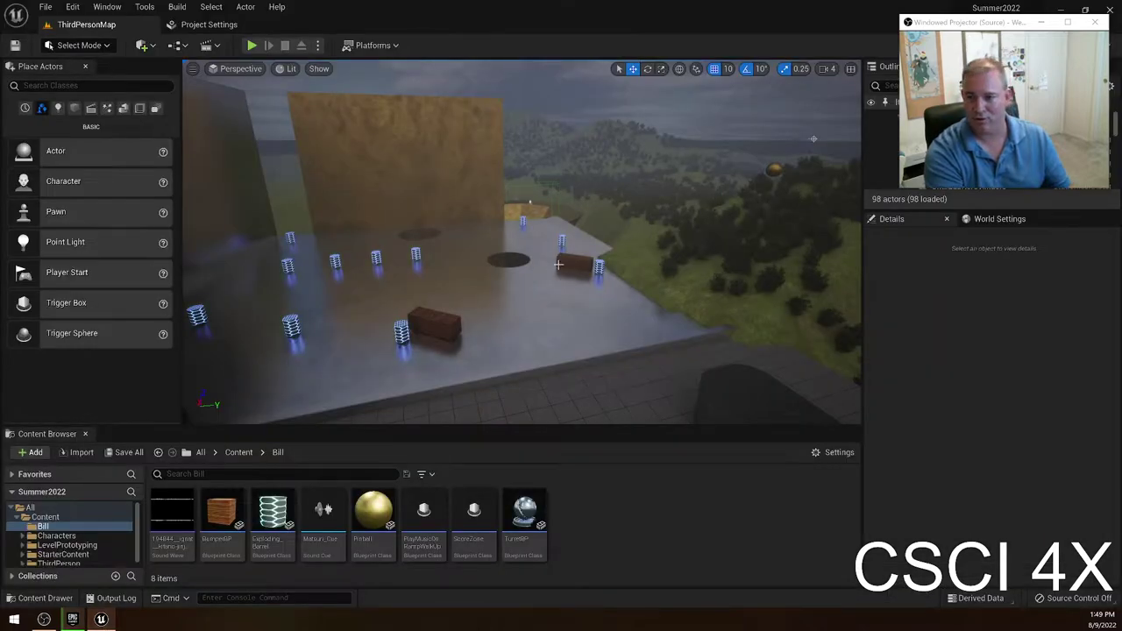
click(251, 45)
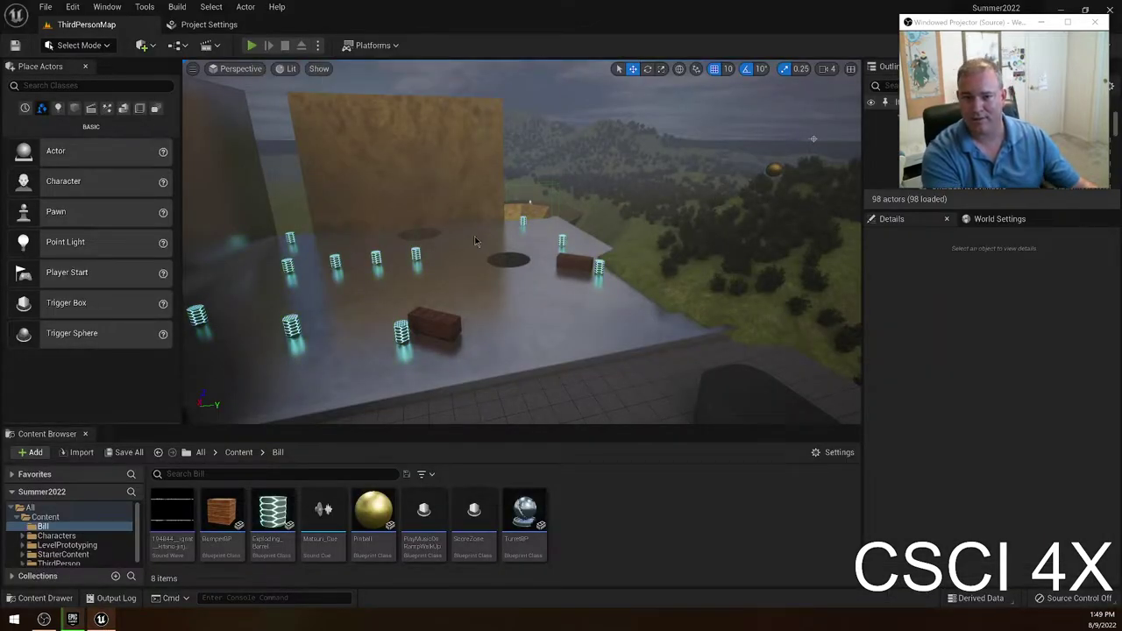
click(521, 242)
key(w)
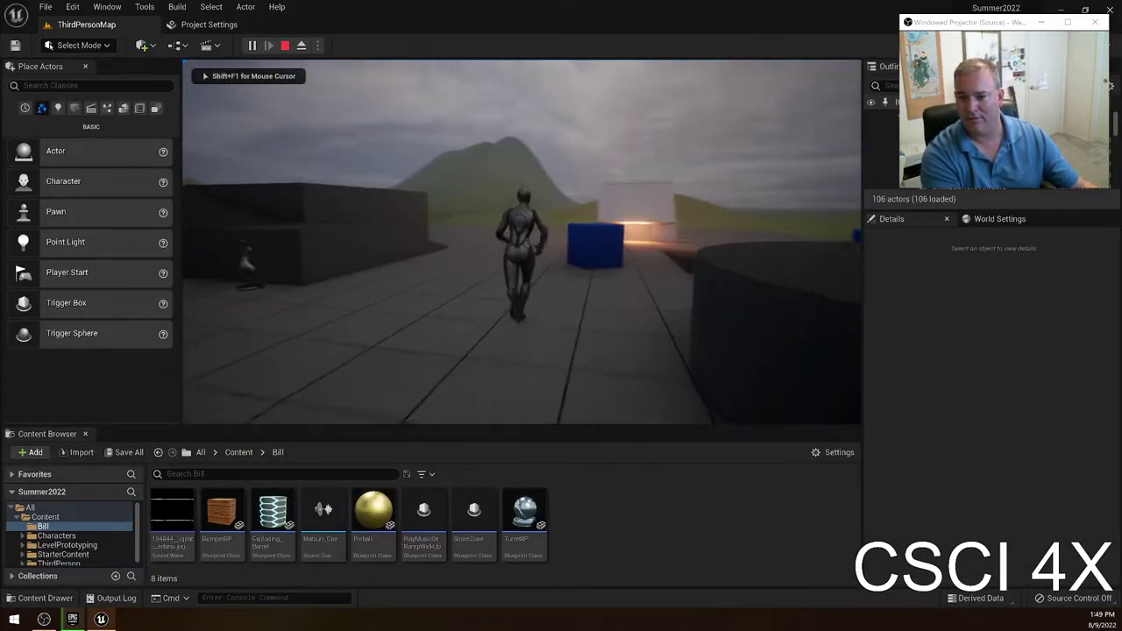
key(space)
key(space)
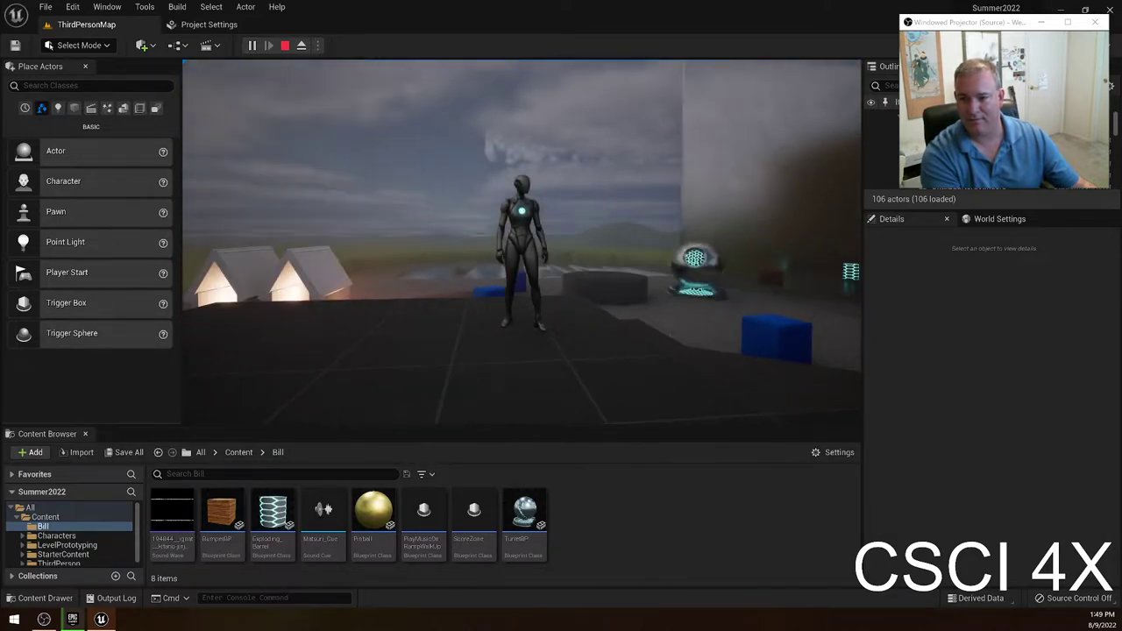
key(w)
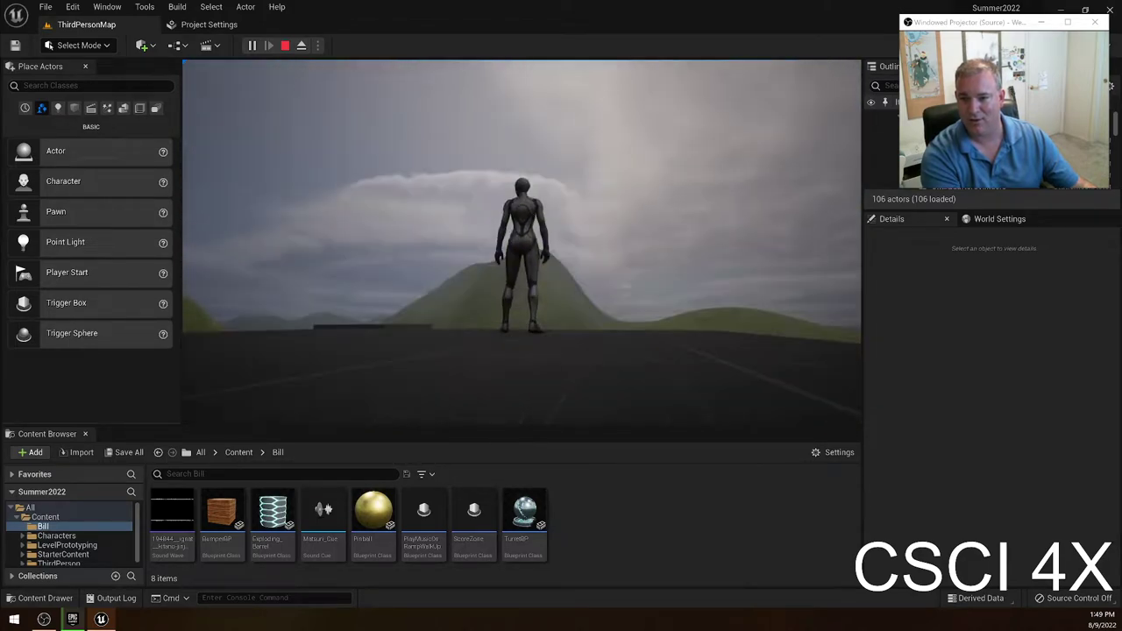
key(w)
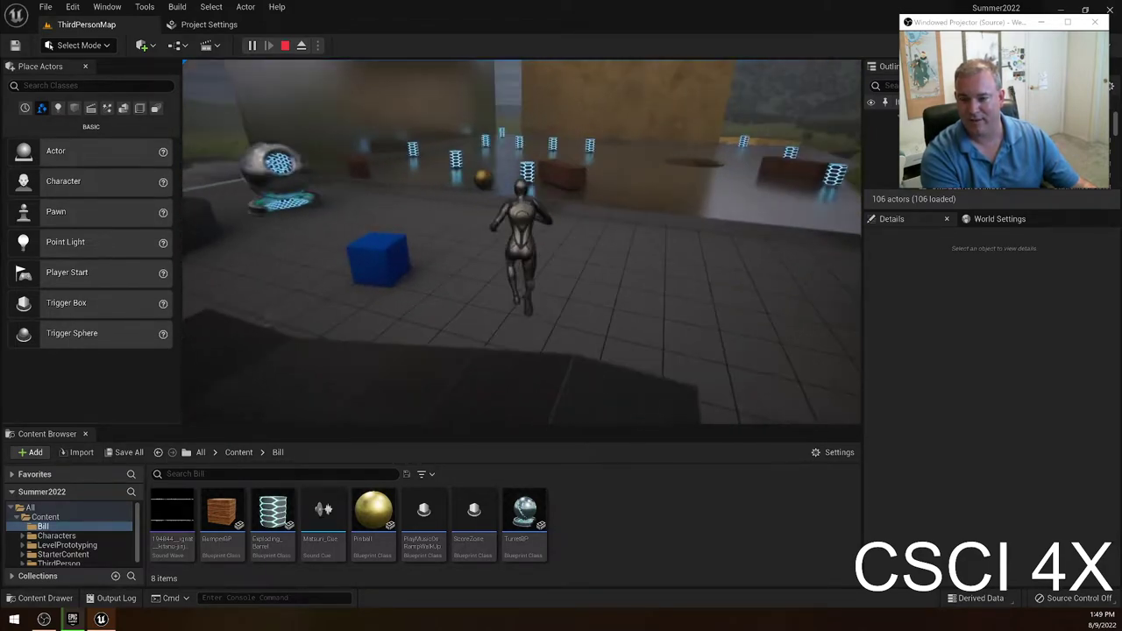
key(w)
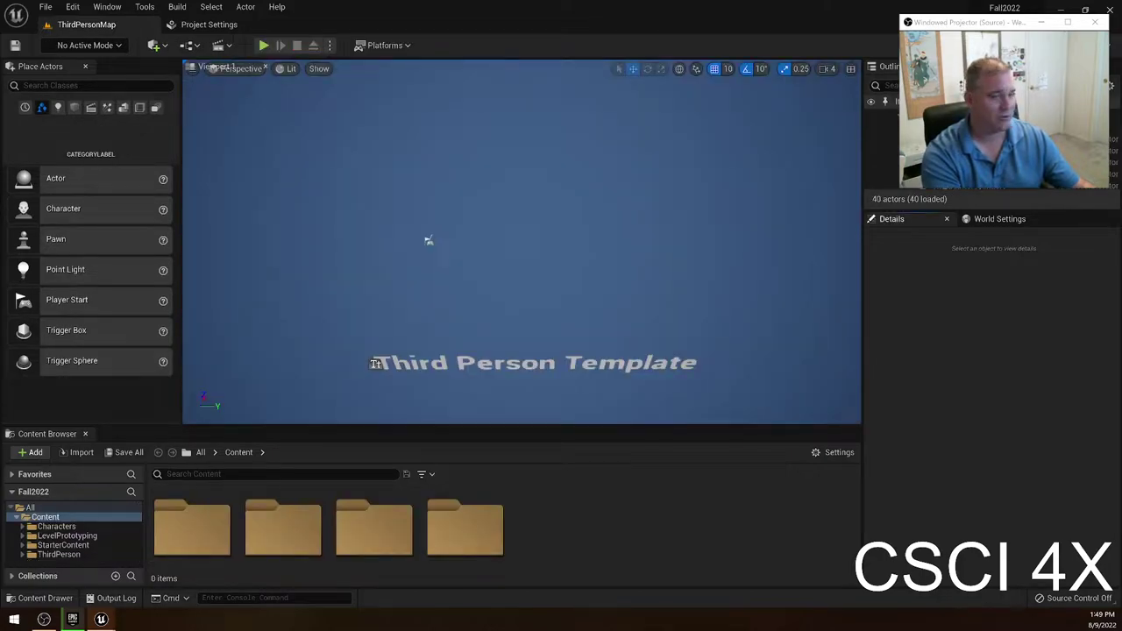
Return to the running Summer2022 play session and run the character across the shiny floor among the golden balls, bumpers and barrels.
right_click(558, 190)
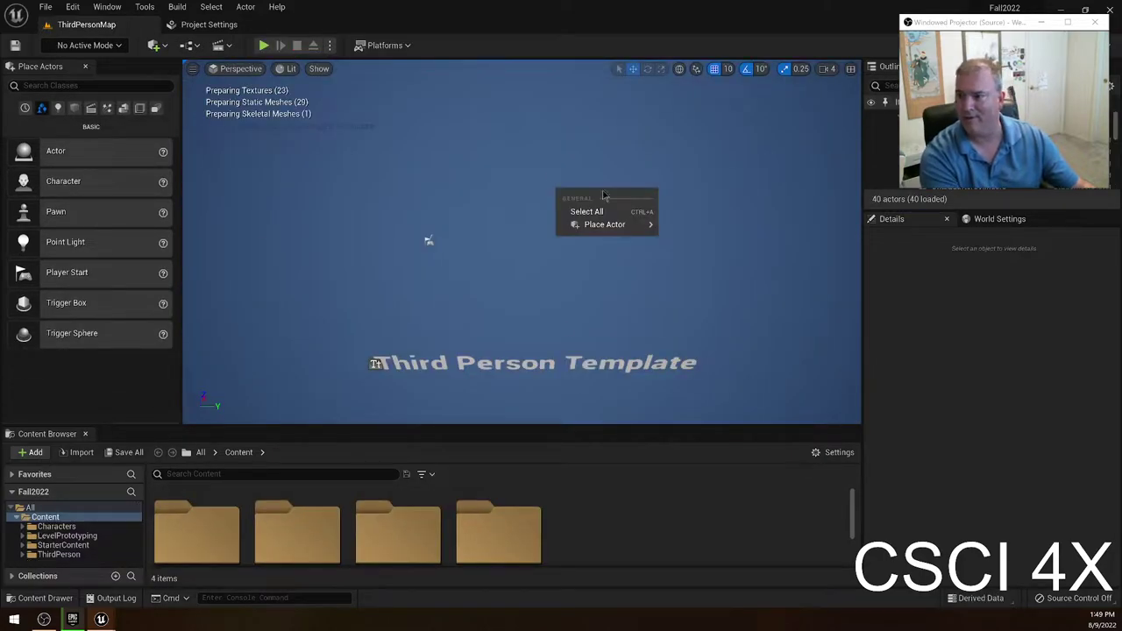
mouse_move(101, 618)
click(77, 580)
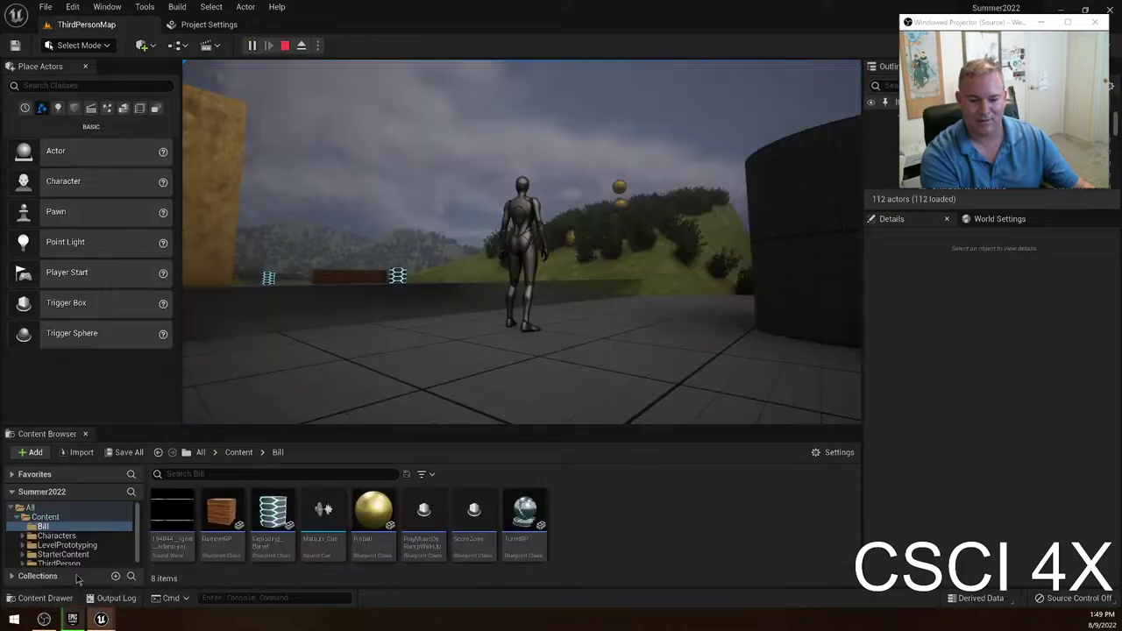
key(w)
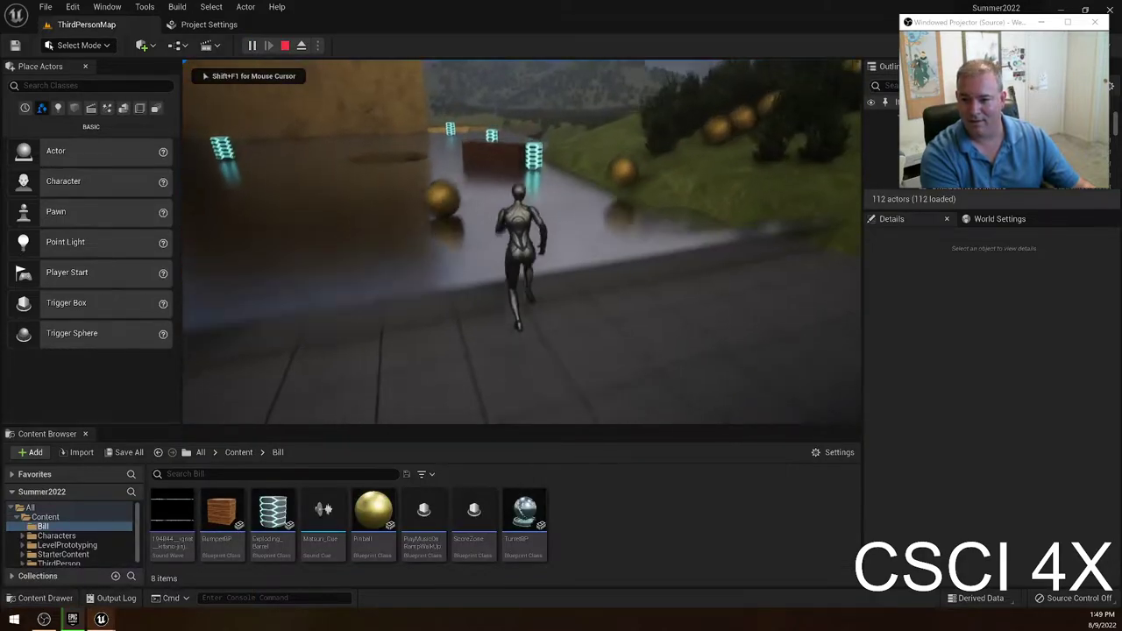
key(space)
key(w)
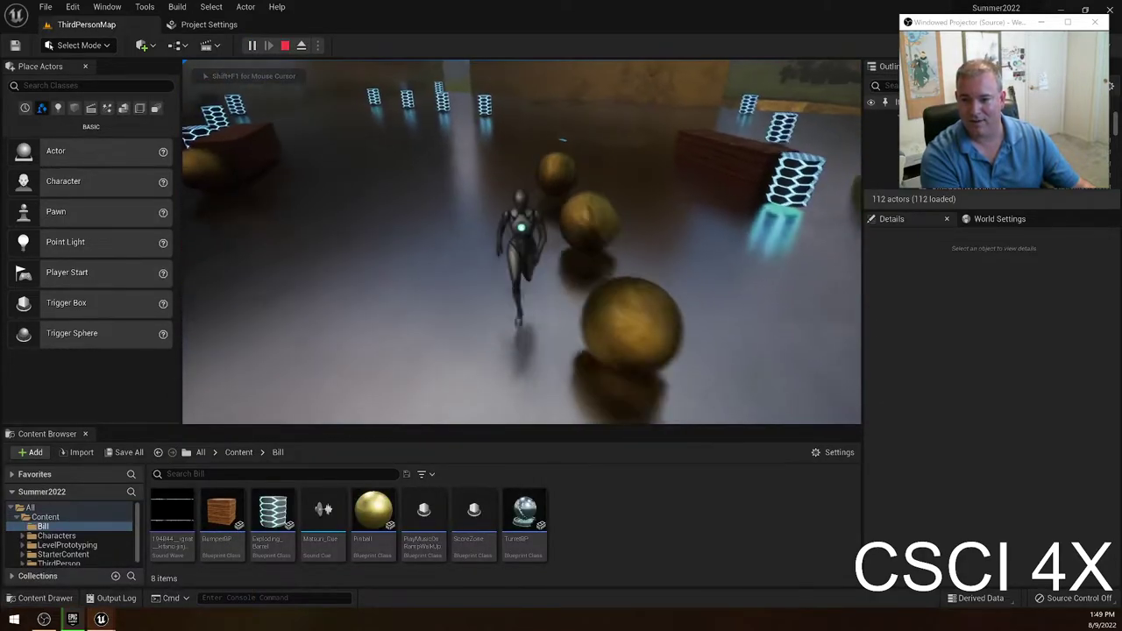
key(w)
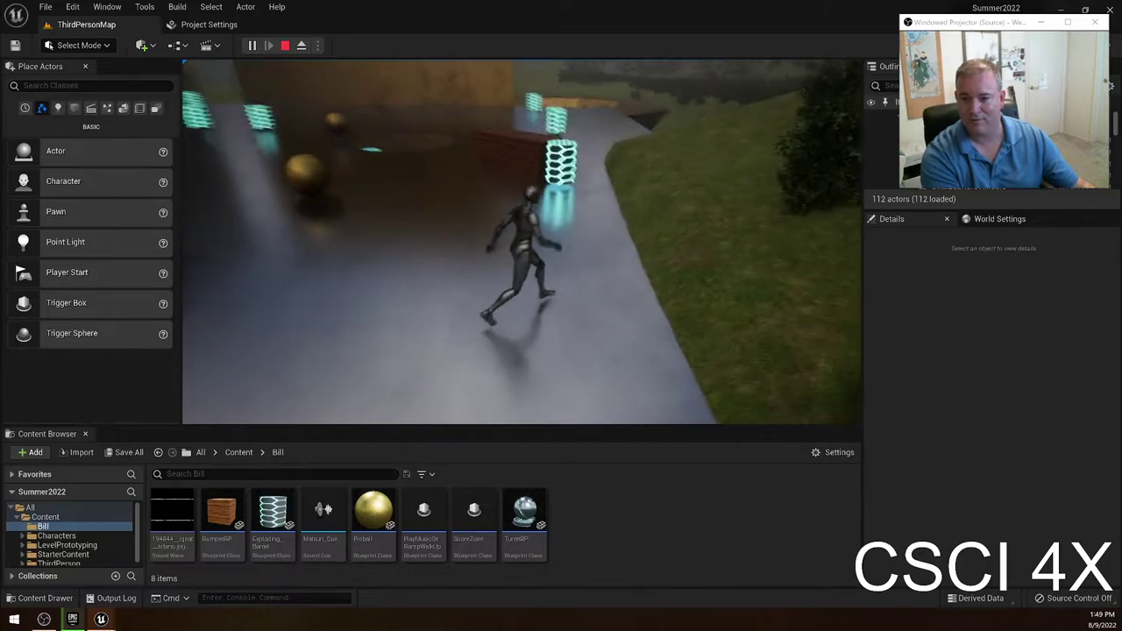
key(w)
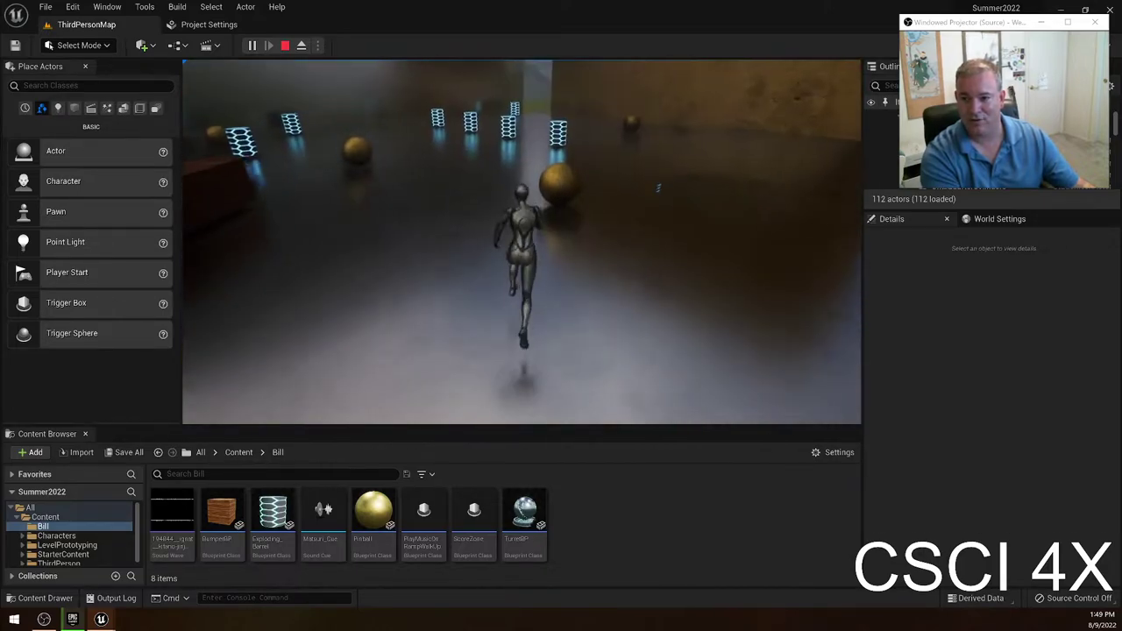
key(w)
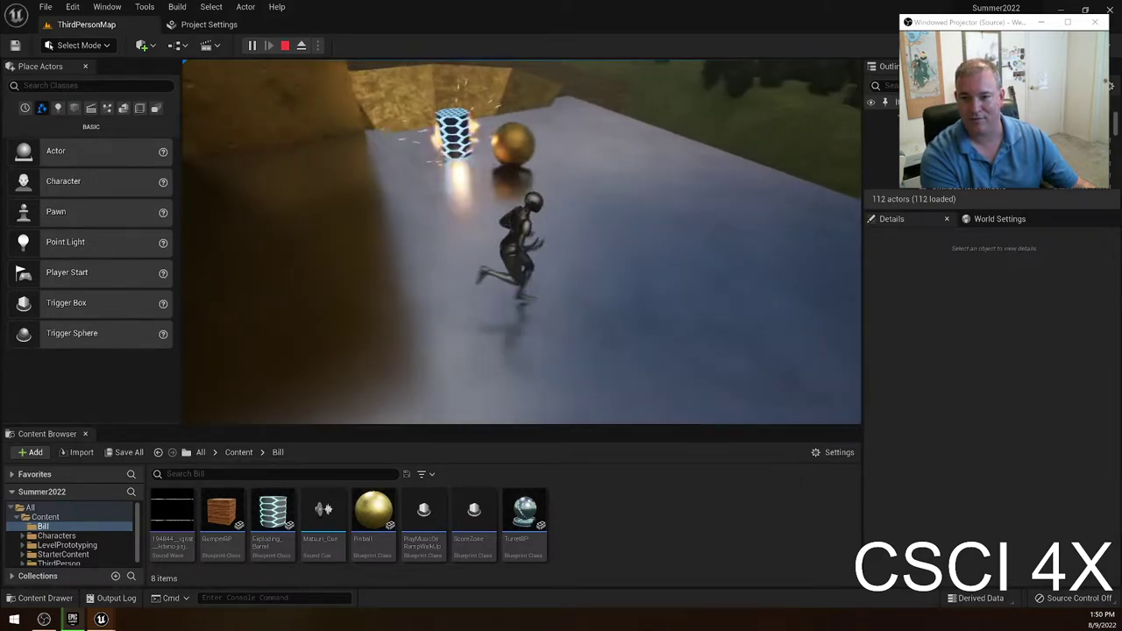
key(w)
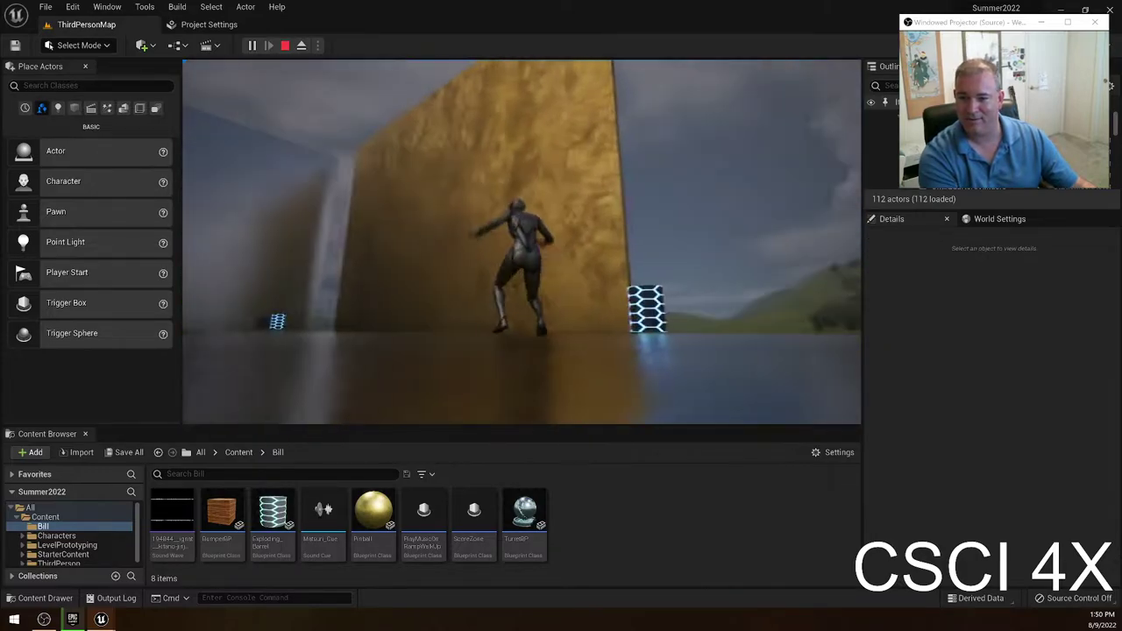
key(w)
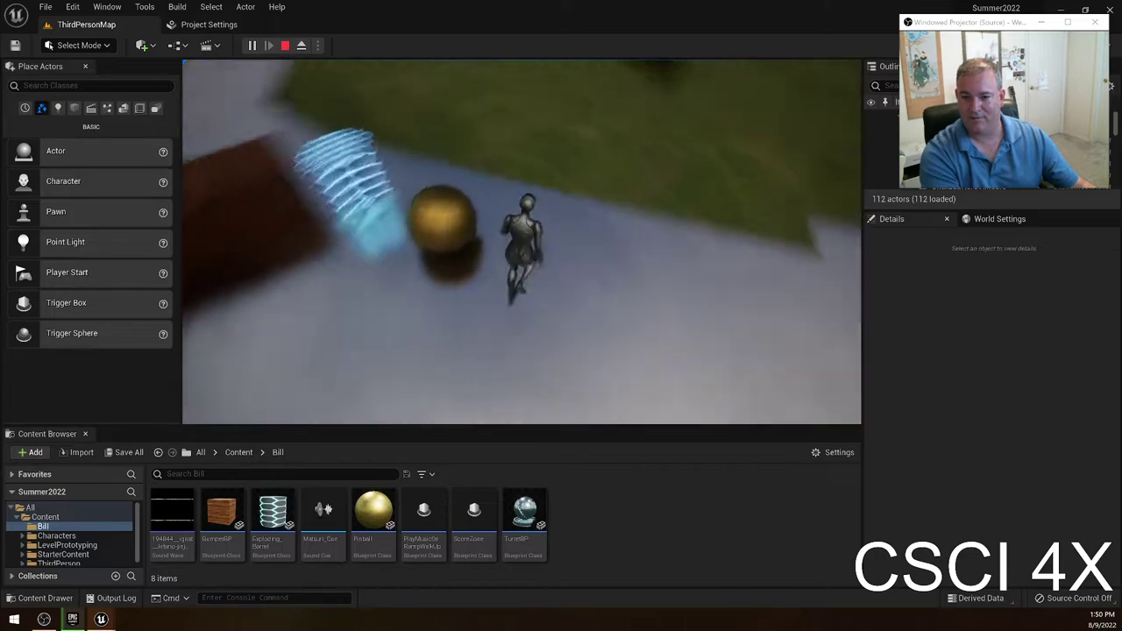
key(w)
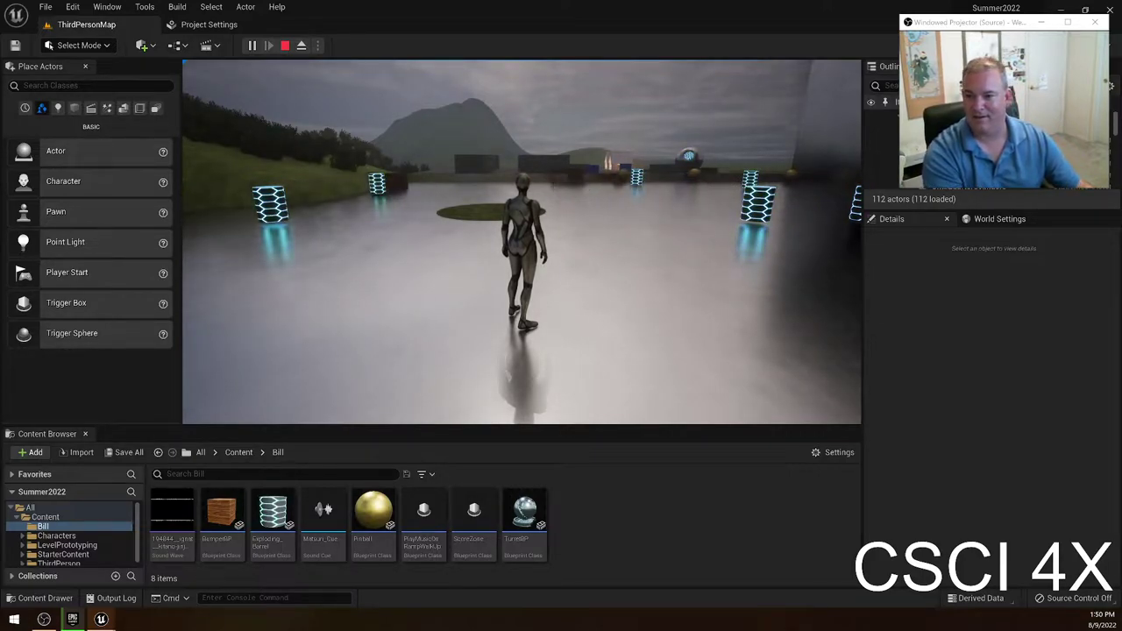
key(w)
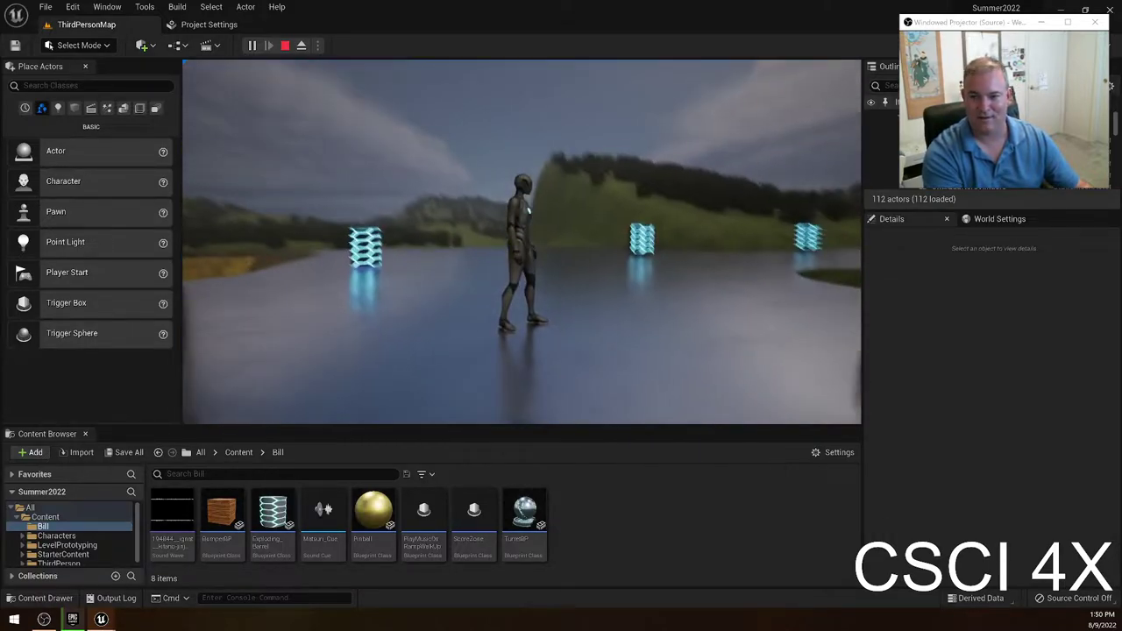
Run the character back across the shiny floor and down into the round hole.
mouse_move(521, 241)
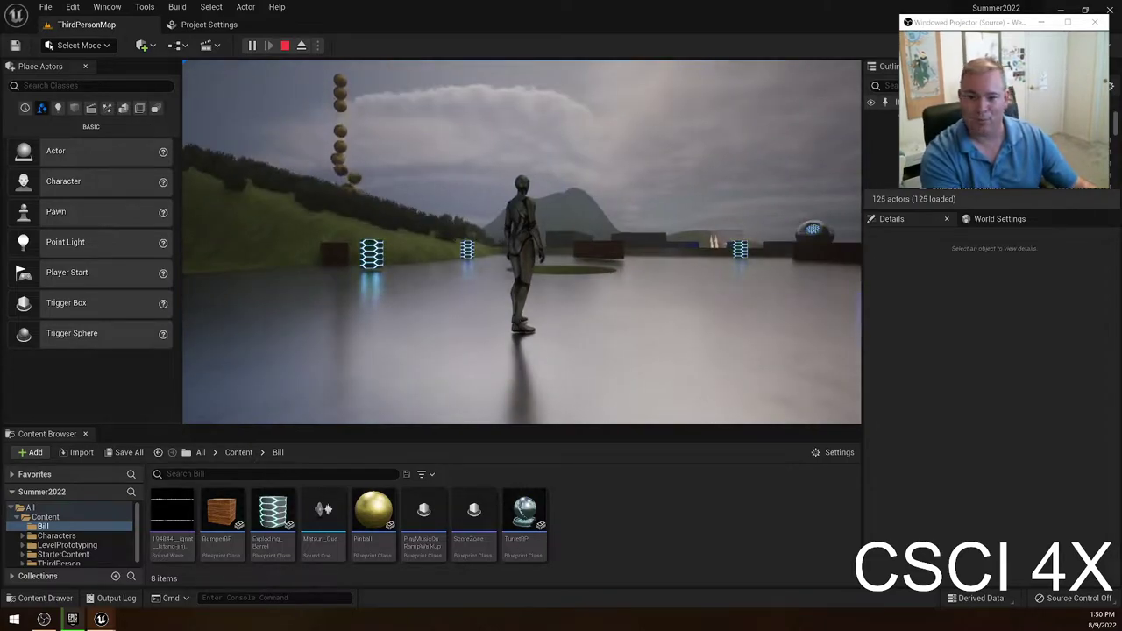
key(w)
key(w)
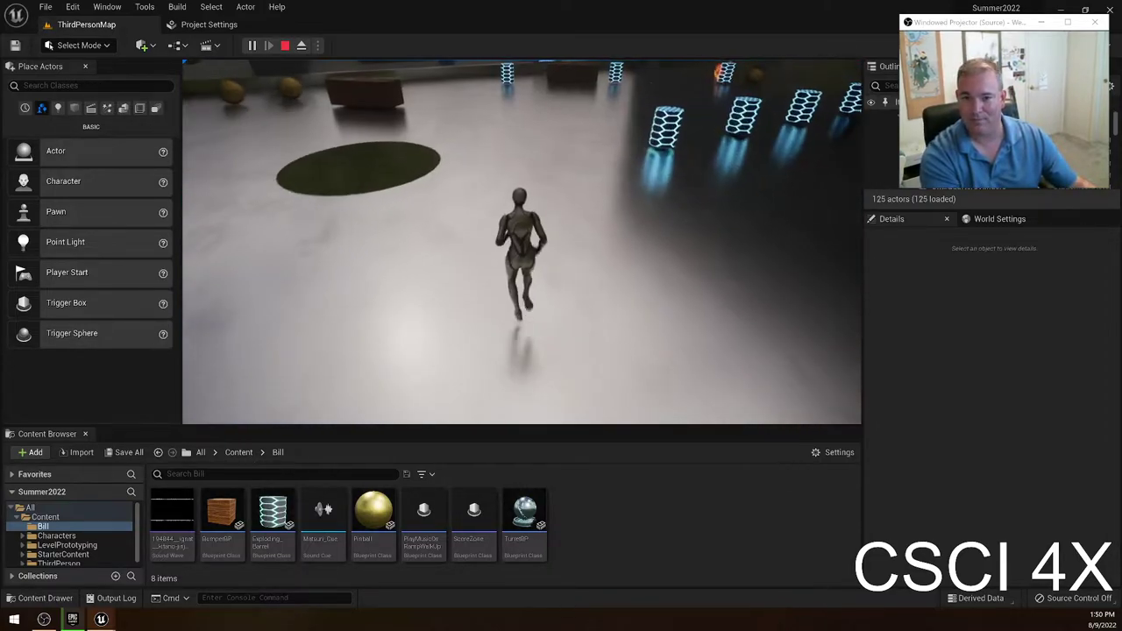
key(w)
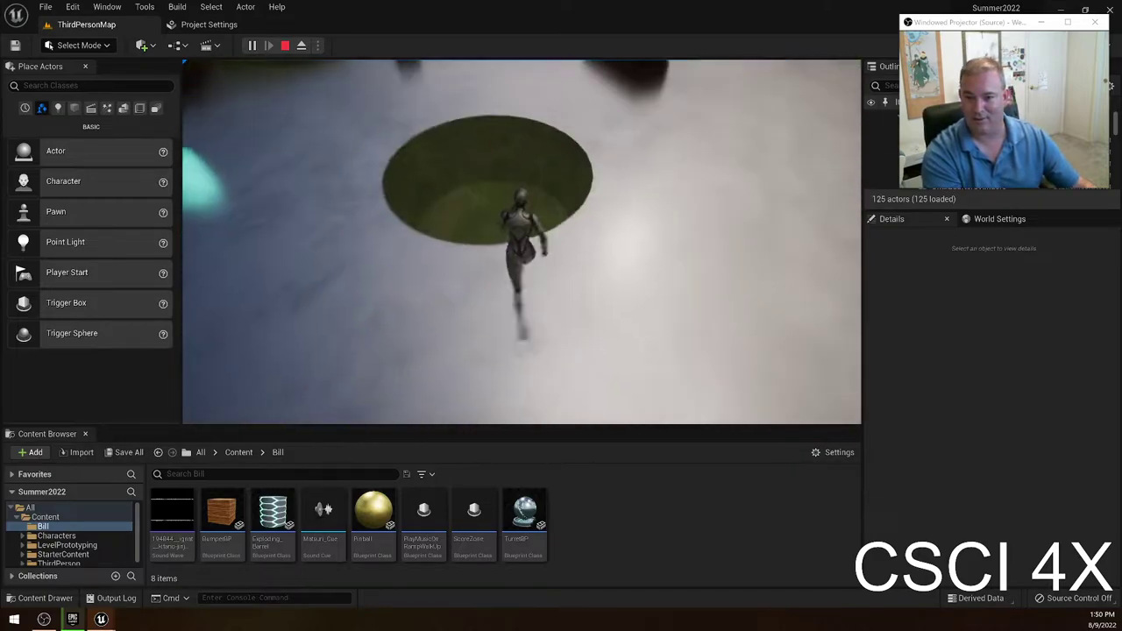
key(w)
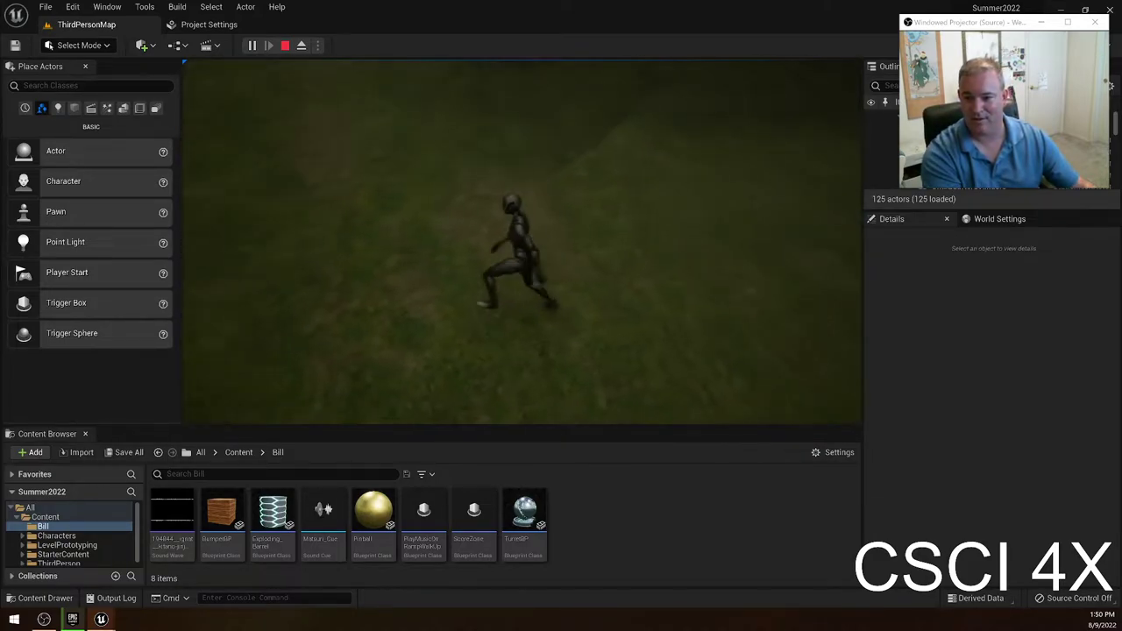
Run and jump the character across the grass below the pinball floor, and stop the play session.
key(w)
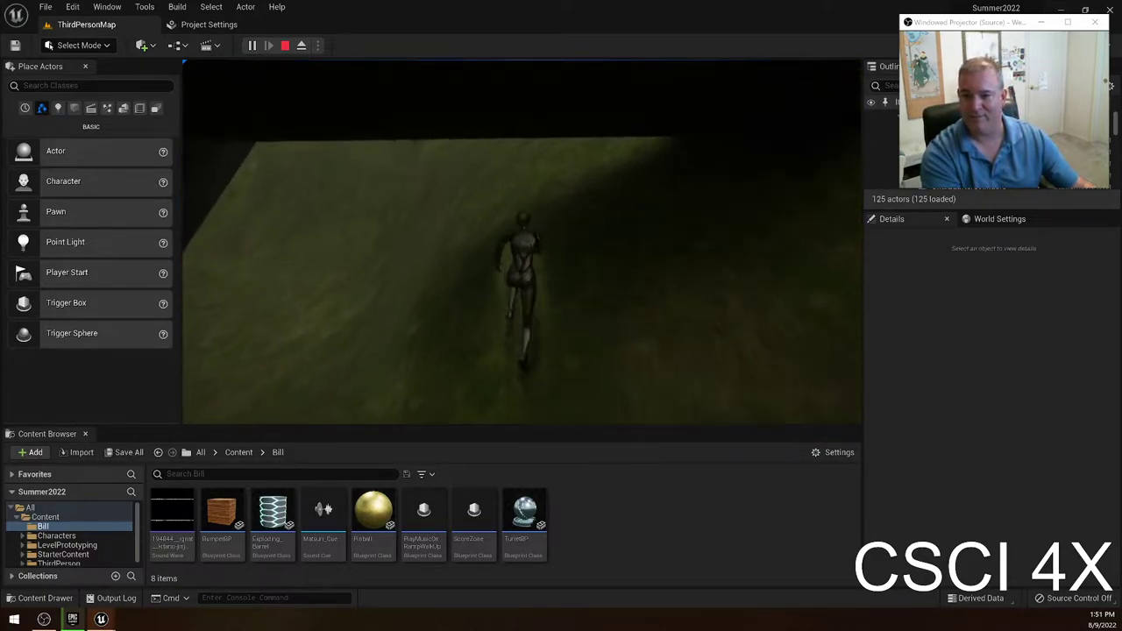
key(space)
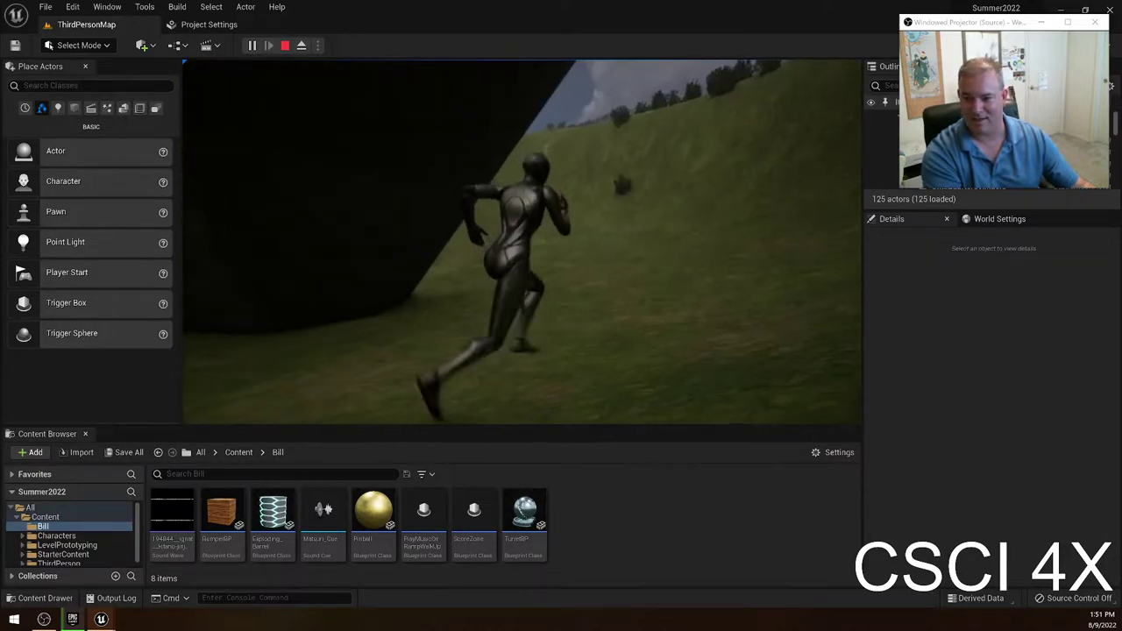
key(Escape)
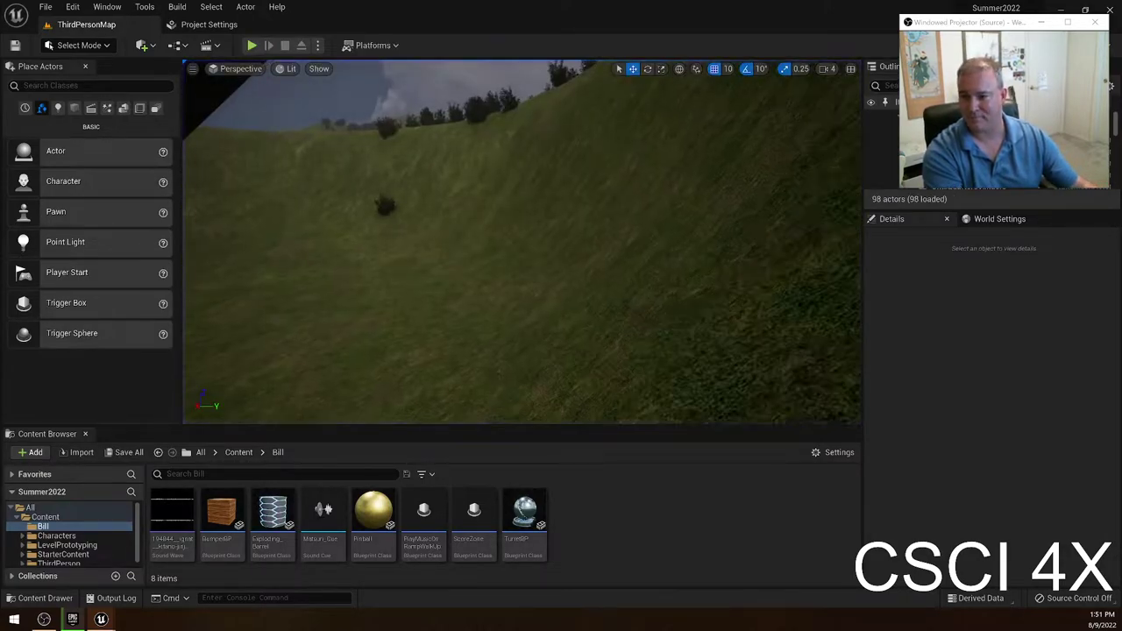
Fly over the Summer2022 pinball level, examining the shiny floor, round hole, barrels, brick bumpers and surrounding landscape.
right_drag(812, 218, 596, 258)
key(s)
right_drag(483, 238, 666, 258)
key(s)
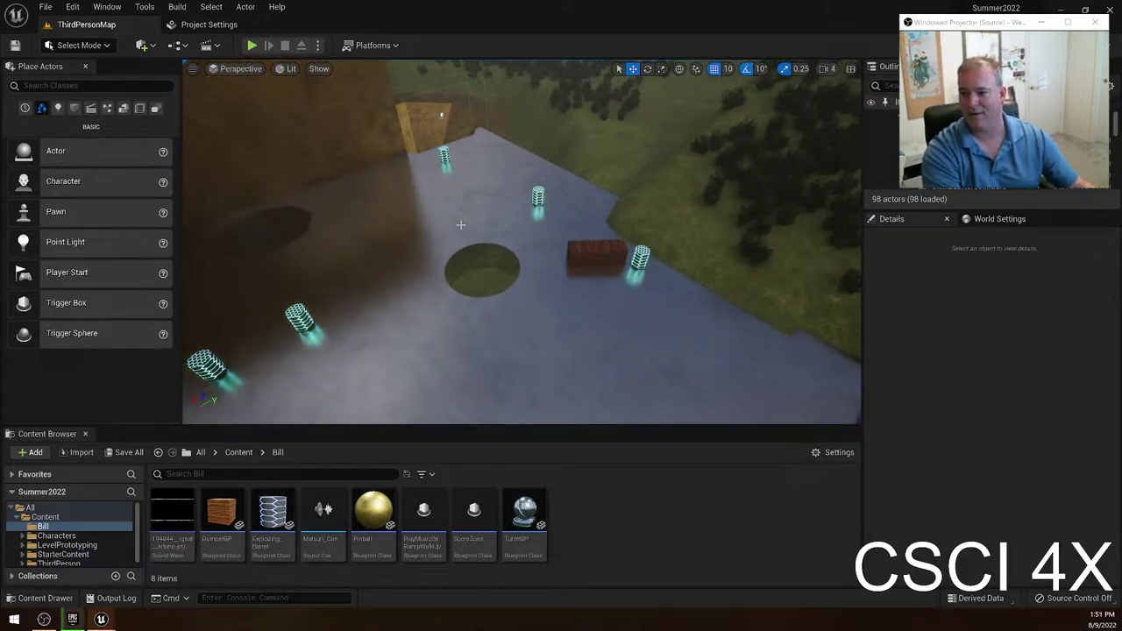
right_drag(411, 271, 228, 254)
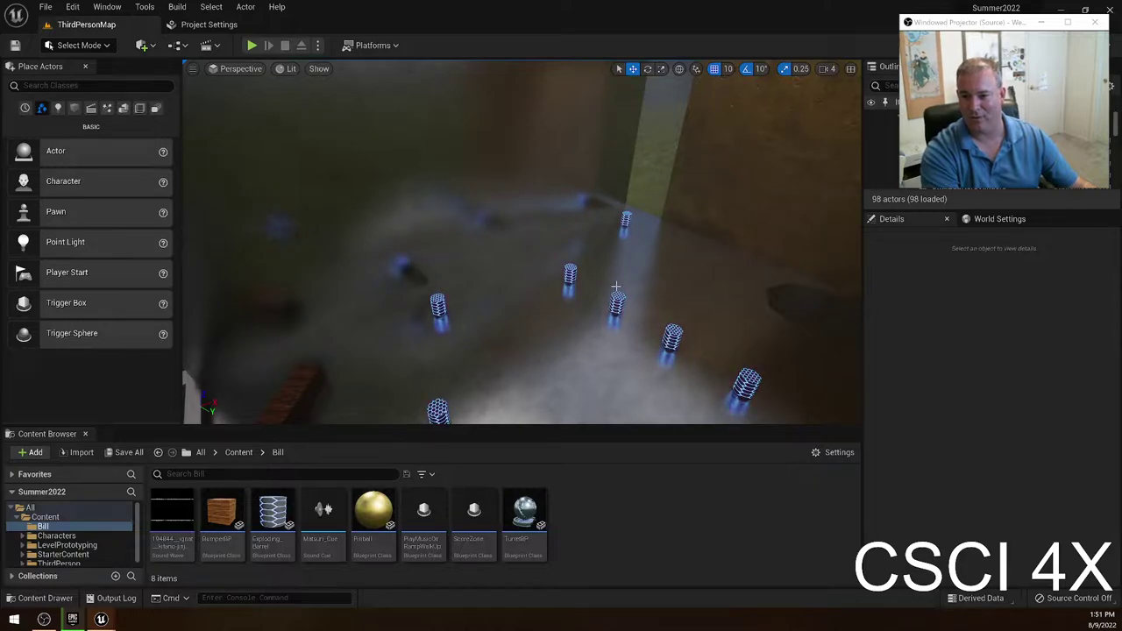
right_drag(616, 285, 897, 309)
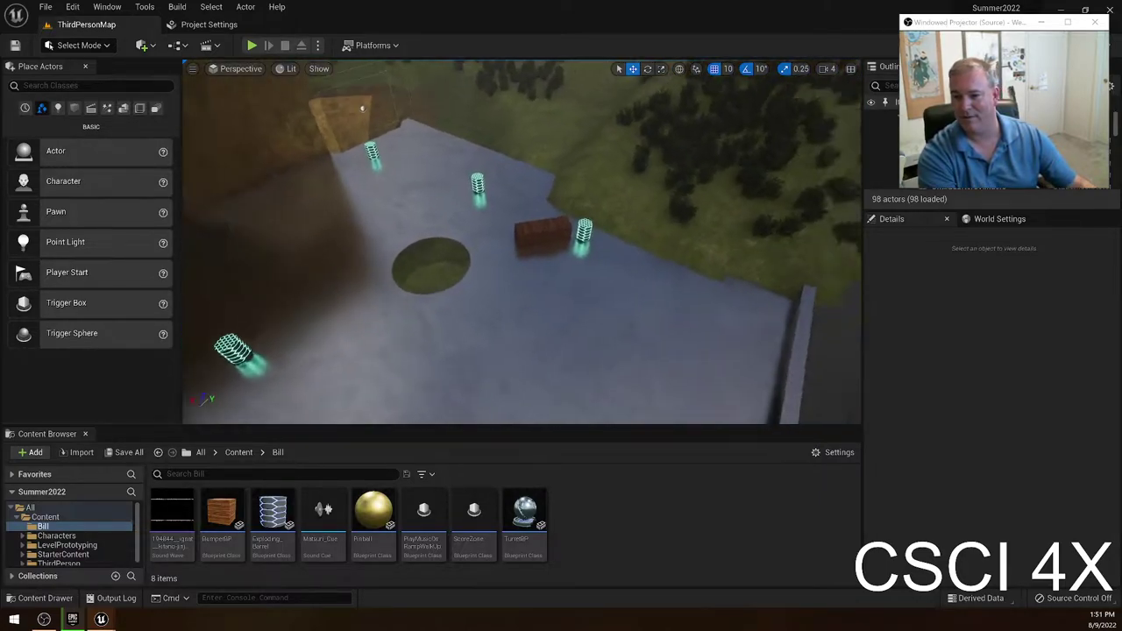
right_drag(362, 108, 756, 234)
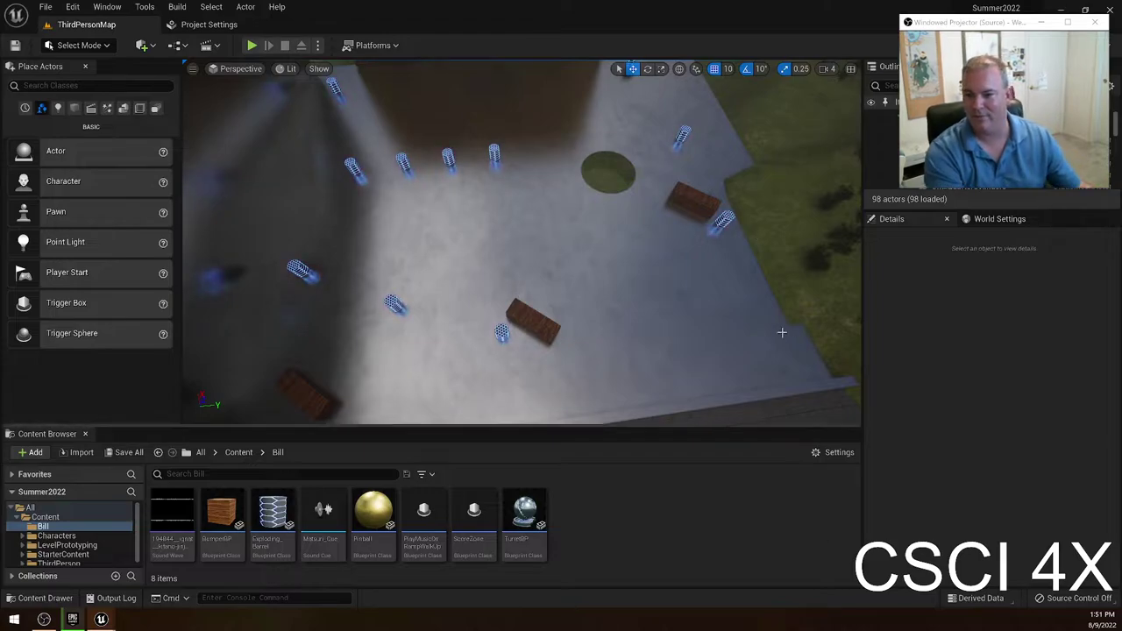
right_drag(781, 333, 315, 303)
key(w)
right_drag(768, 370, 766, 360)
right_drag(604, 251, 267, 284)
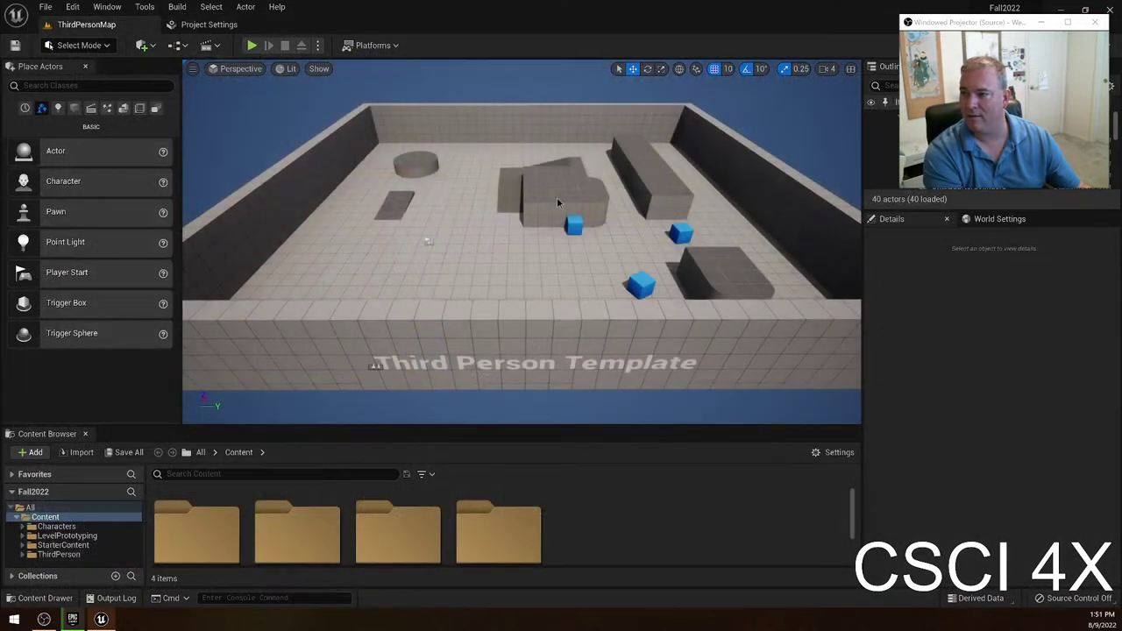
Fly around the Fall2022 template level, examining its ramps, blocks, walls, light icons and floor from different sides.
right_drag(616, 229, 666, 294)
right_drag(485, 255, 486, 255)
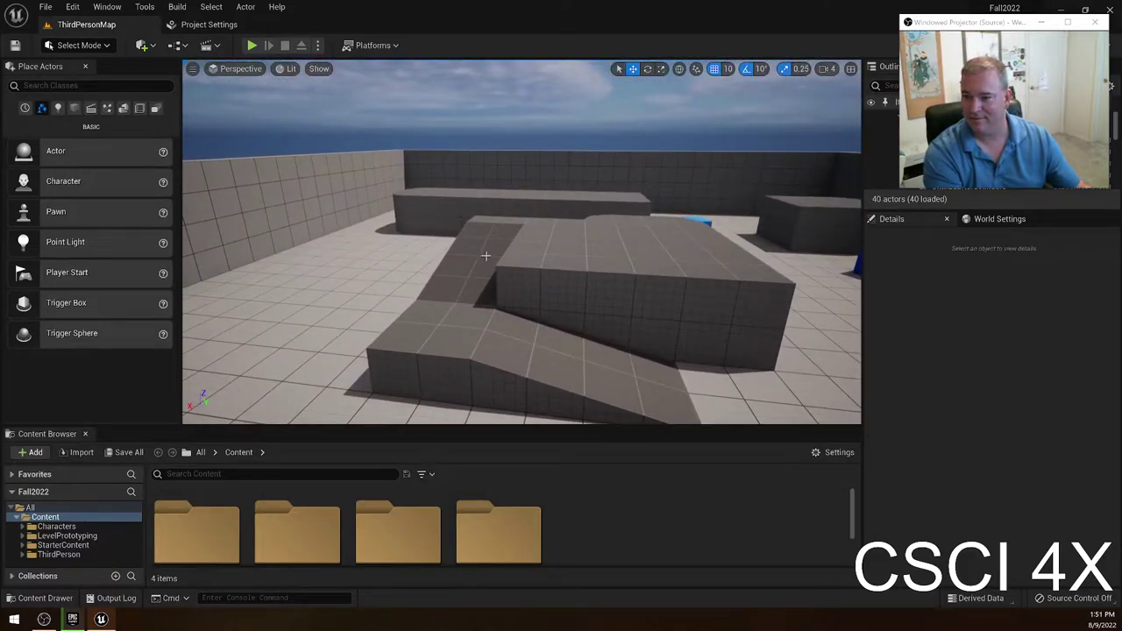
right_drag(614, 288, 614, 287)
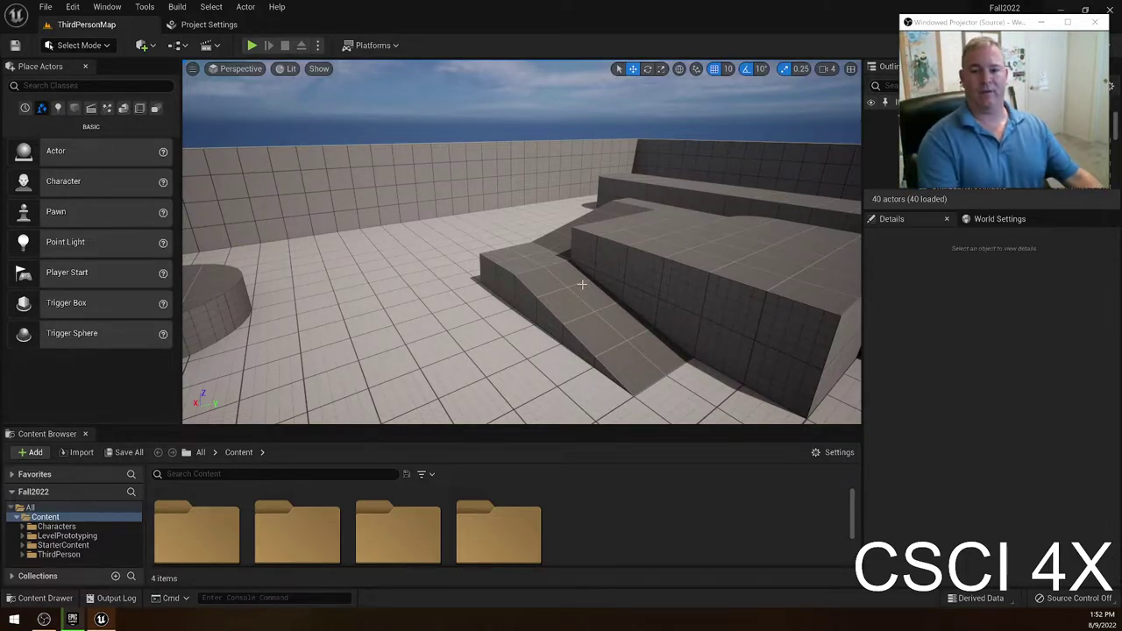
right_drag(551, 242, 360, 255)
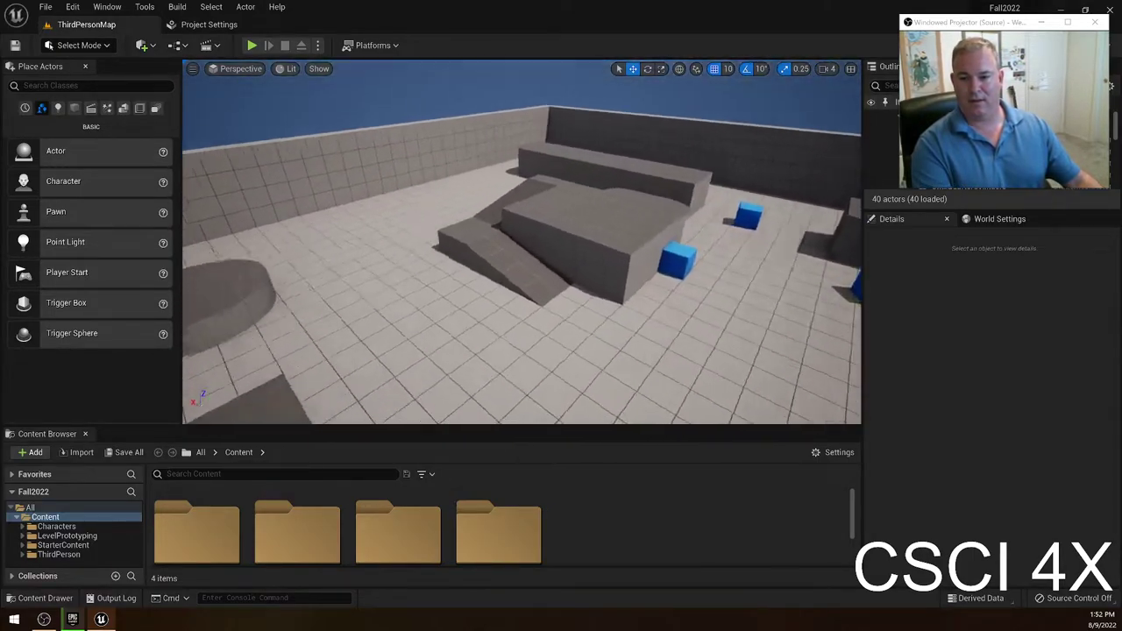
right_drag(430, 252, 535, 265)
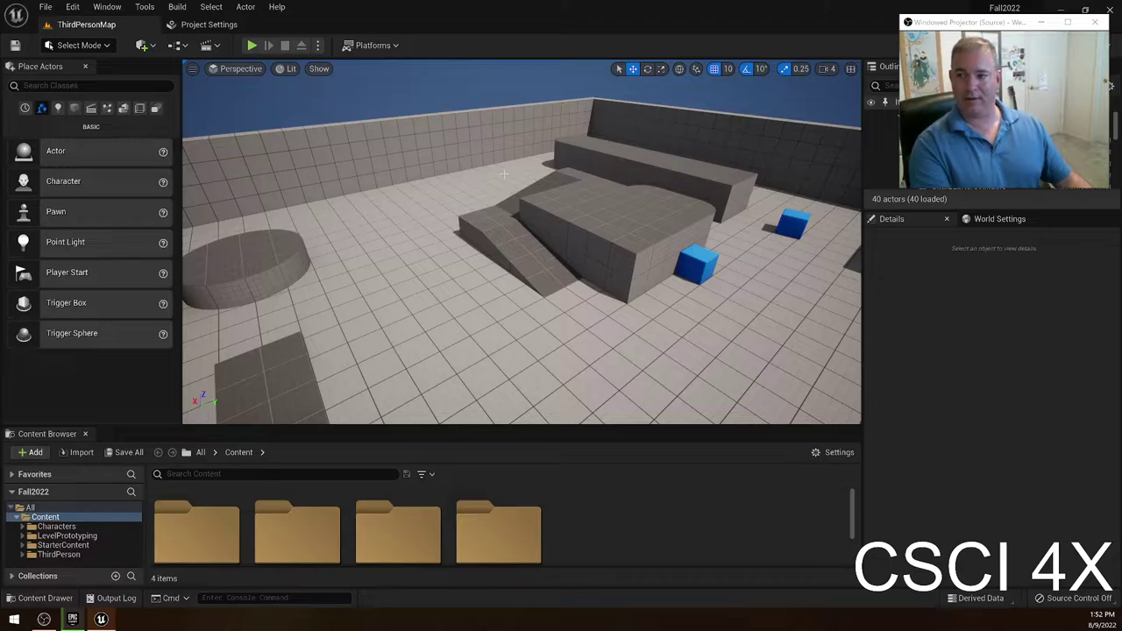
right_drag(503, 173, 641, 276)
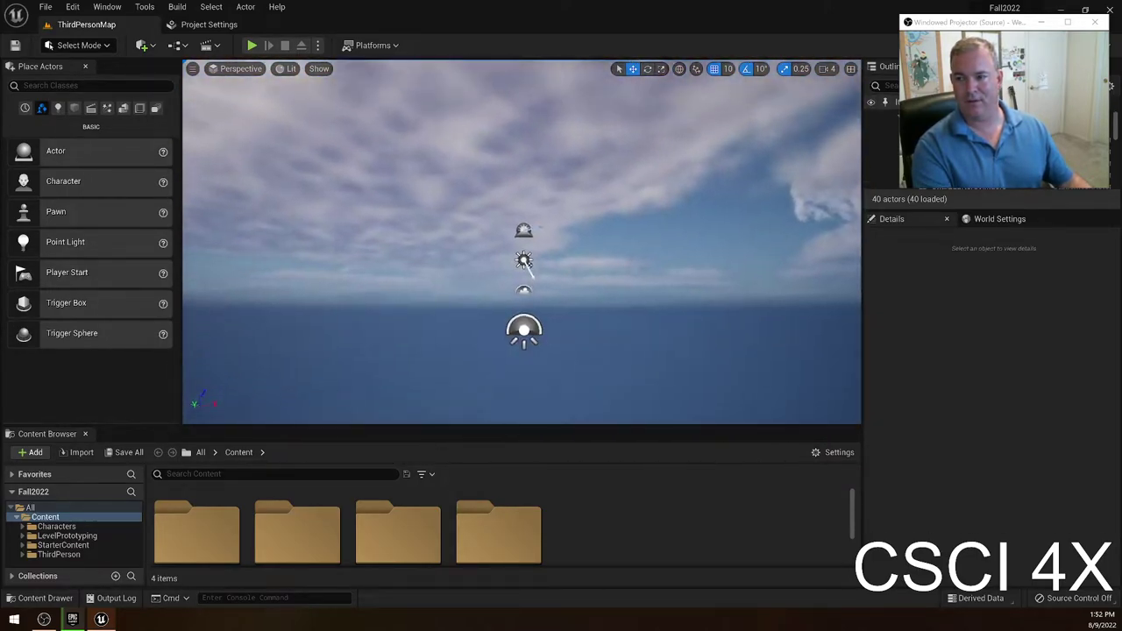
right_drag(560, 228, 342, 285)
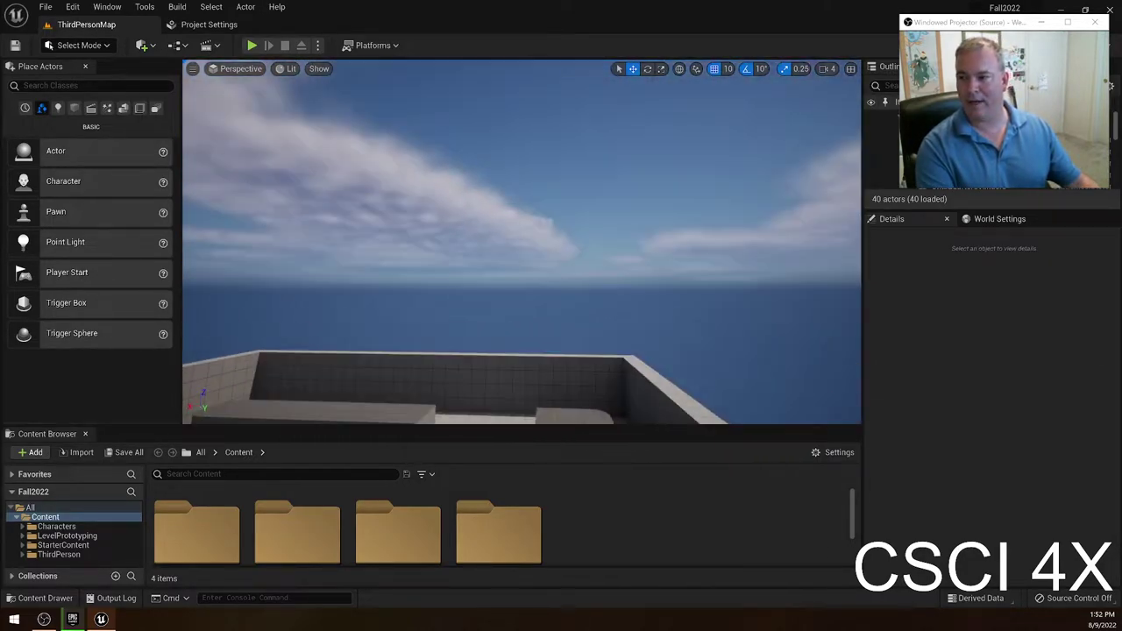
right_drag(561, 236, 337, 263)
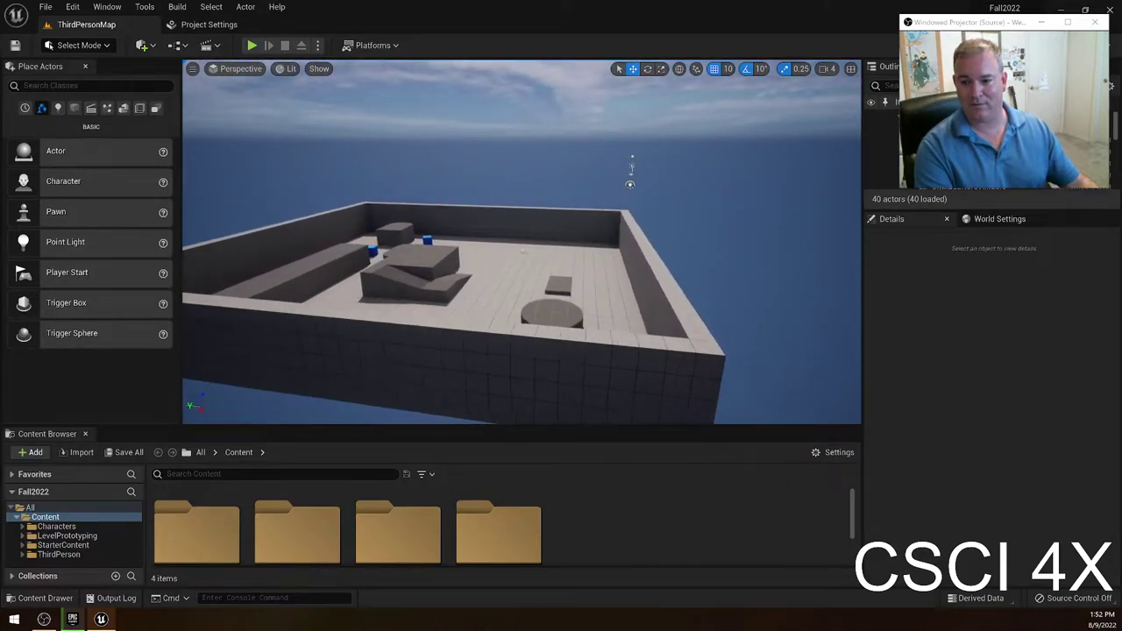
right_drag(524, 262, 377, 267)
right_drag(526, 288, 526, 288)
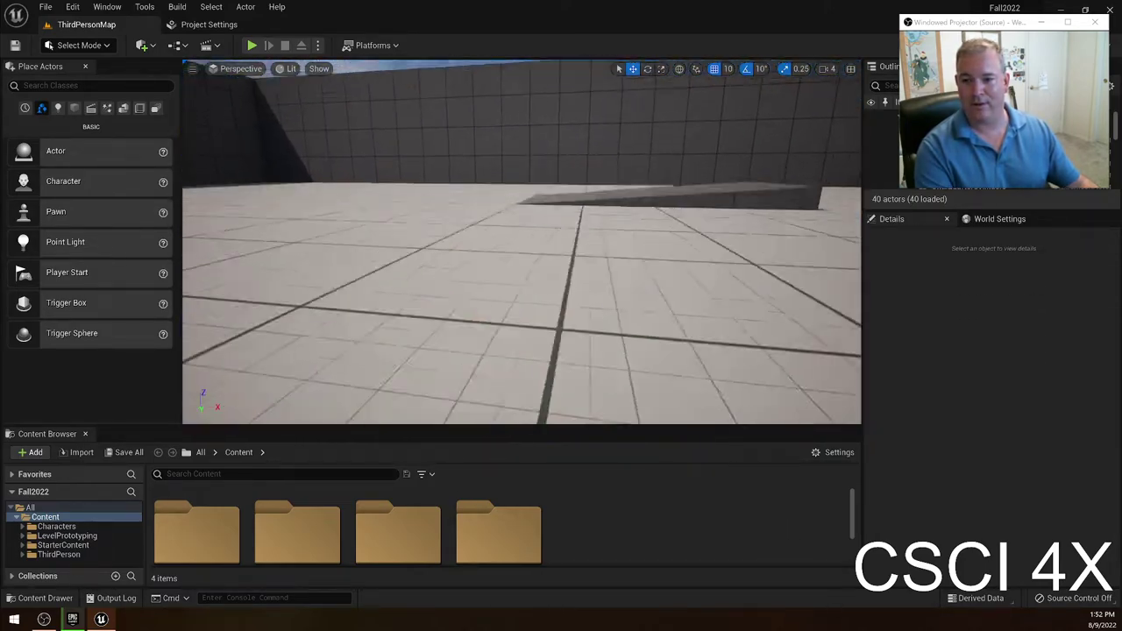
right_drag(526, 288, 526, 288)
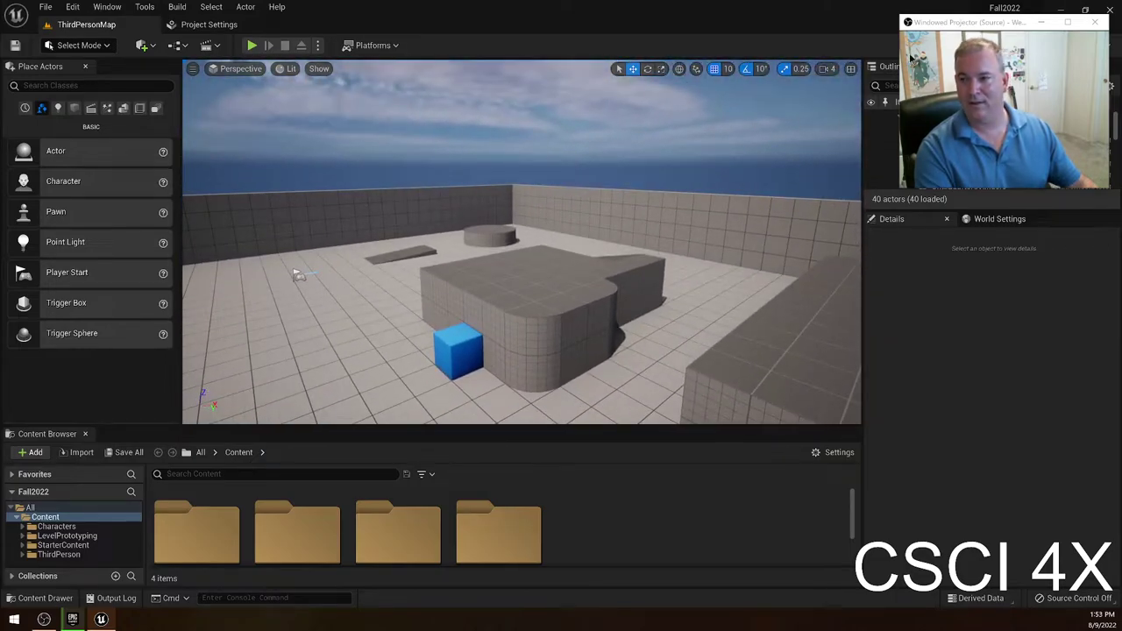
Set the viewport camera speed to 1 and fly through the level at that speed.
click(828, 68)
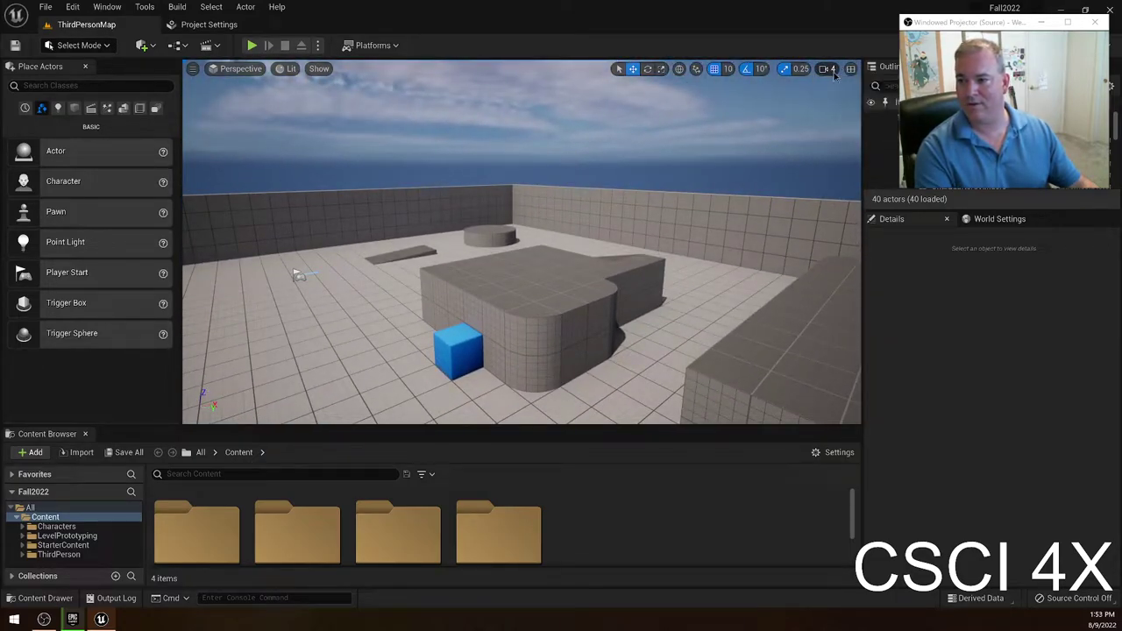
click(827, 69)
click(828, 68)
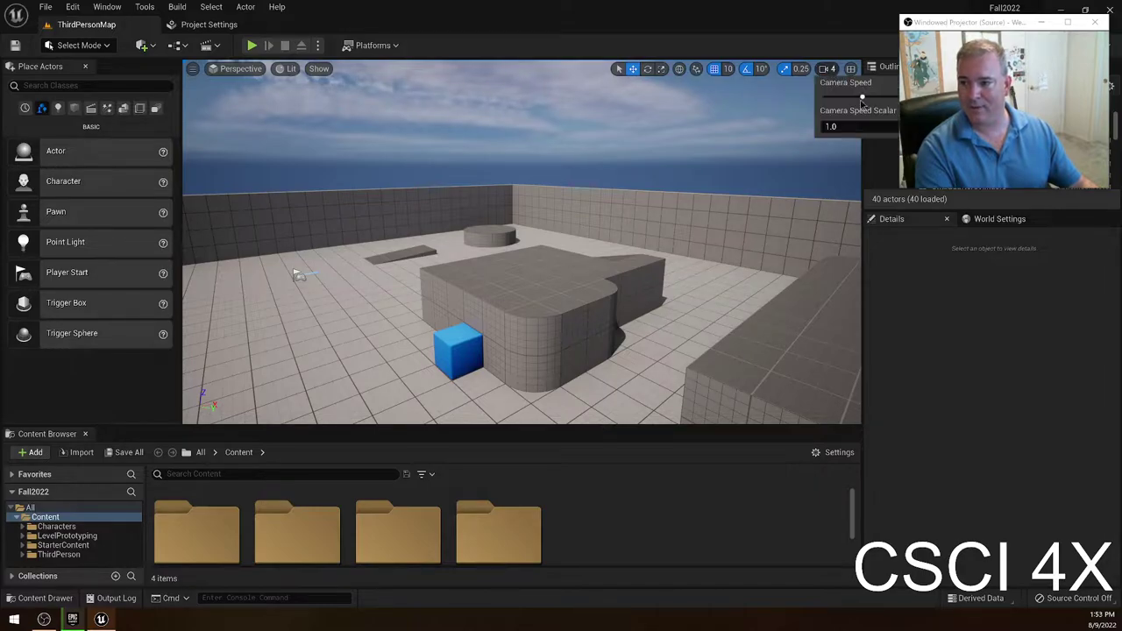
drag(865, 98, 824, 95)
click(797, 68)
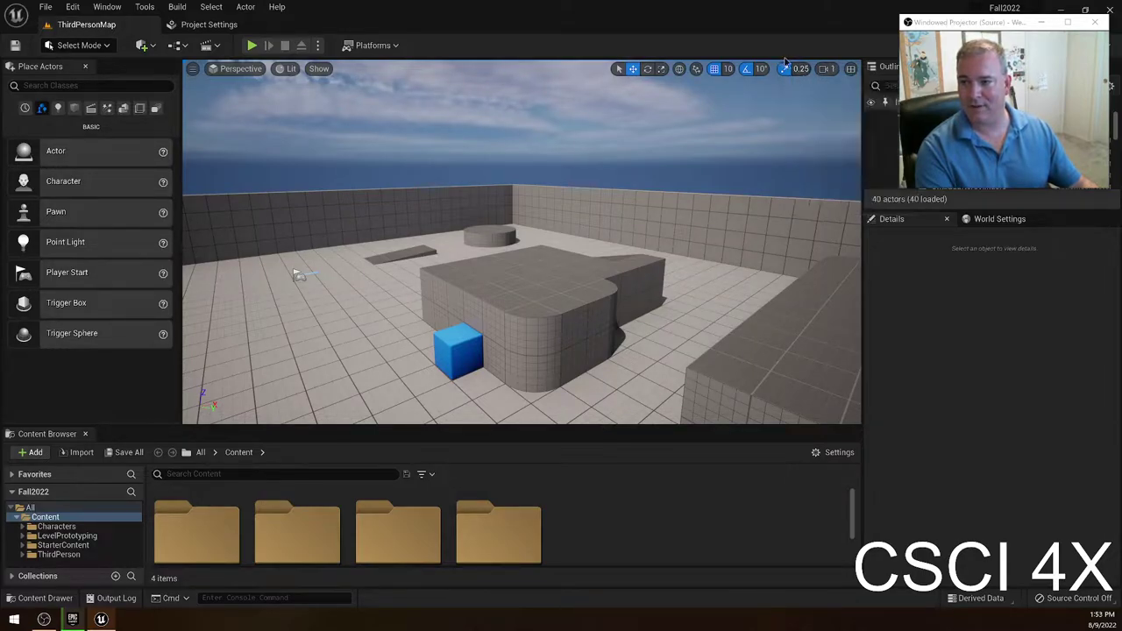
right_drag(614, 220, 701, 266)
right_drag(221, 217, 220, 216)
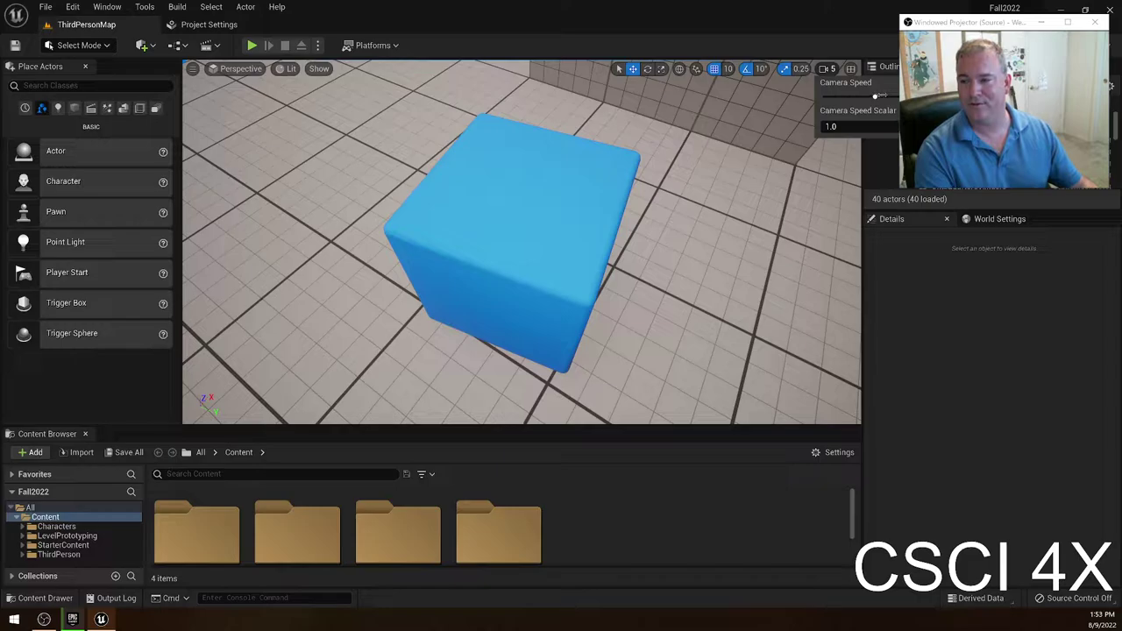
Fly around the level with the camera speed raised to 5 and 6.
right_drag(743, 122, 743, 123)
key(w)
key(s)
key(w)
right_drag(611, 236, 611, 219)
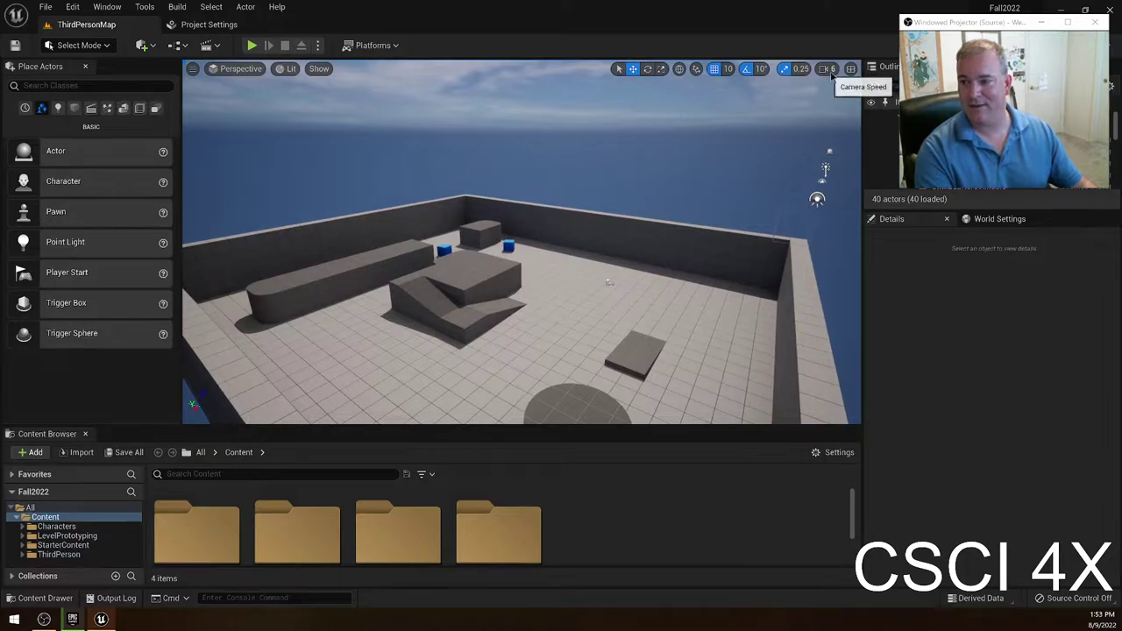
Set the viewport camera speed to 4 and fly back over the ramp and the blue cubes.
click(829, 68)
click(863, 98)
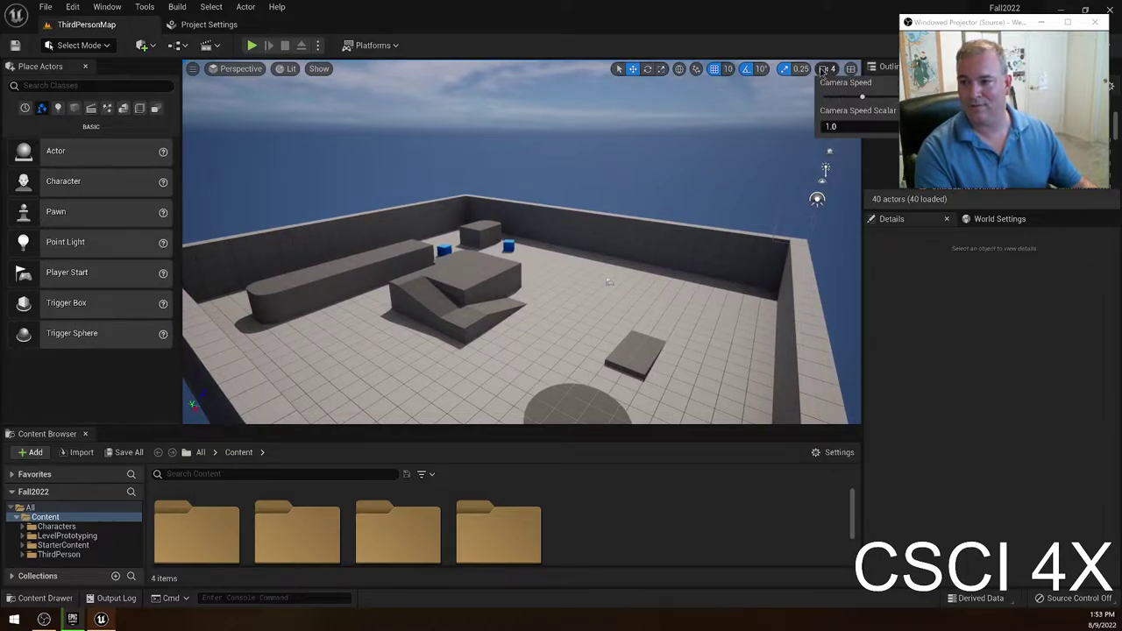
key(w)
right_drag(617, 198, 517, 413)
key(s)
Cycle the transform mode through rotate and scale, ending on move.
key(e)
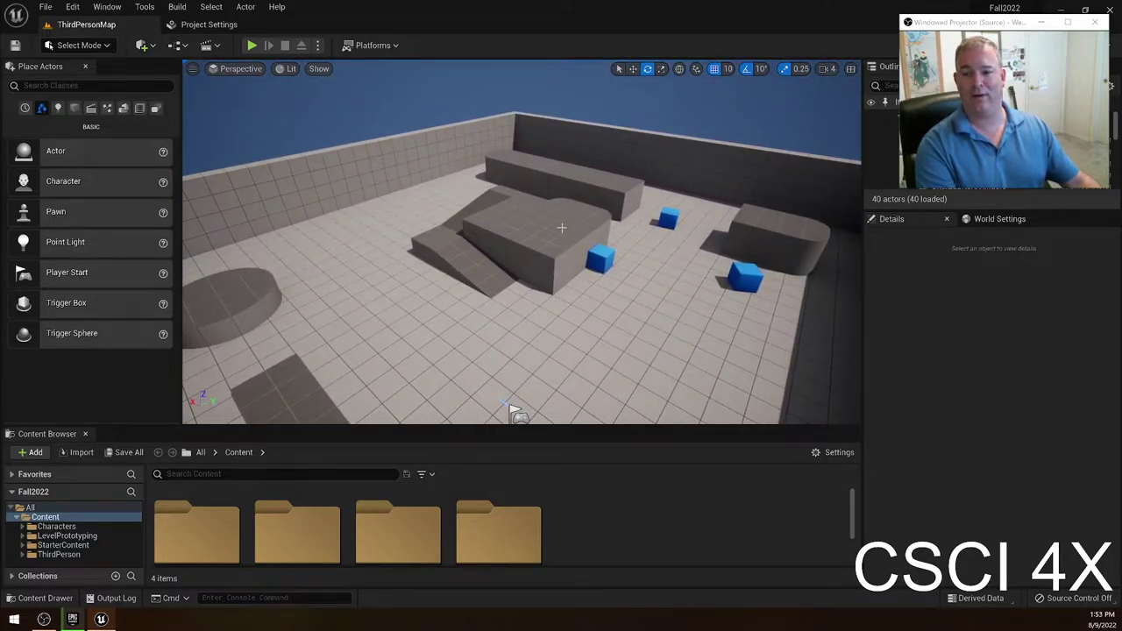
click(632, 69)
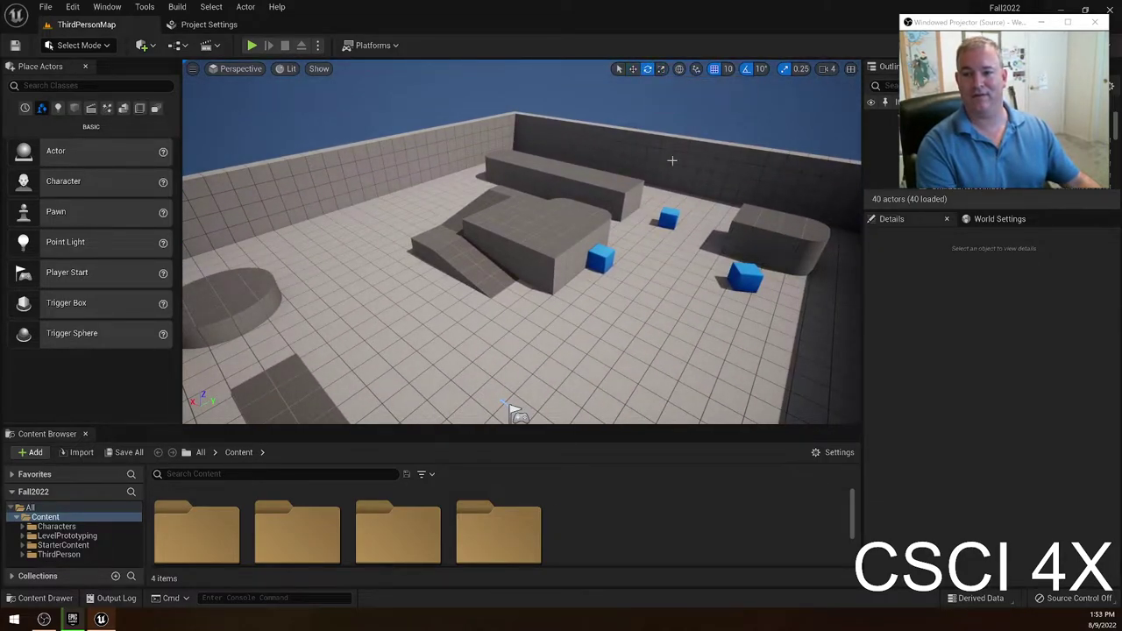
key(e)
key(r)
key(w)
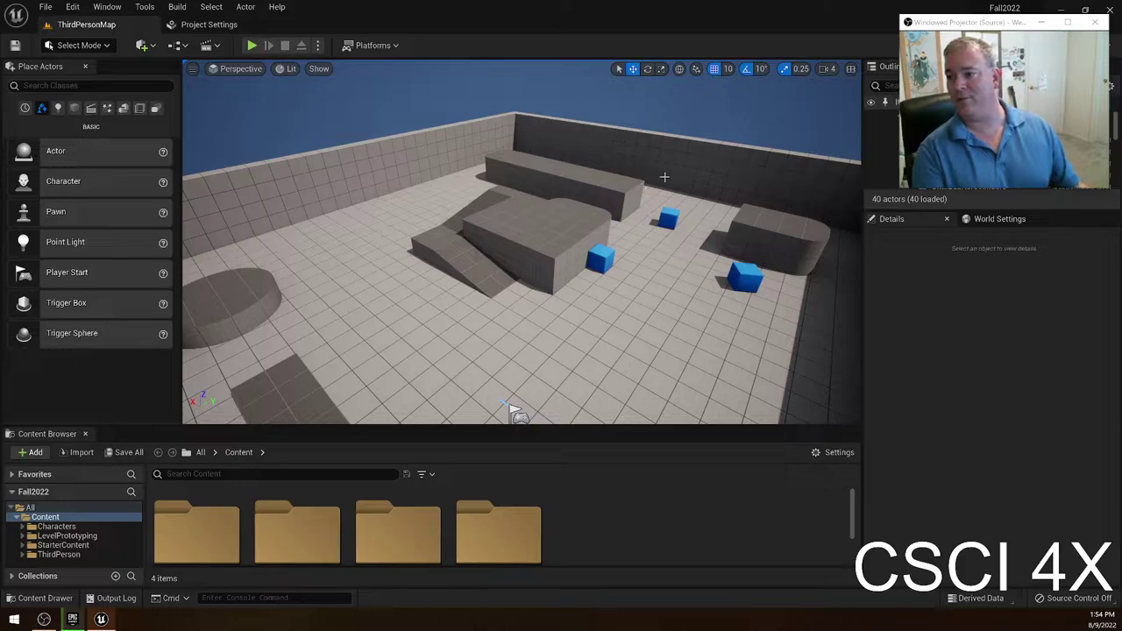
Select several blue cubes and grey blocks one at a time to examine their move gizmos and details.
right_drag(665, 177, 752, 145)
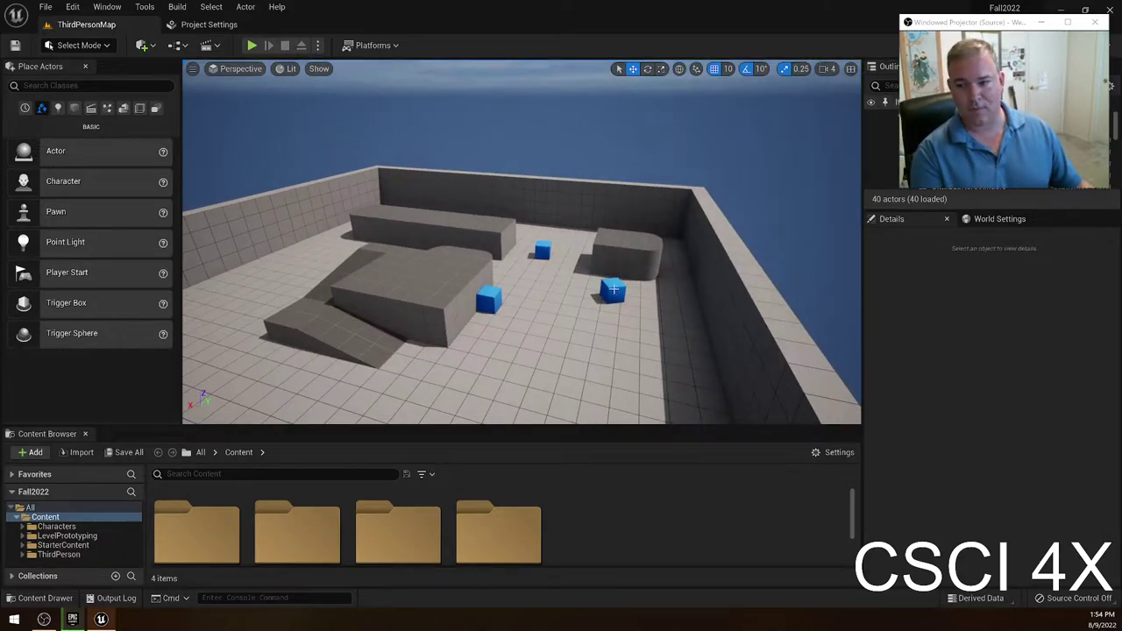
click(613, 290)
mouse_move(613, 294)
right_down()
mouse_move(688, 303)
mouse_move(620, 278)
mouse_move(618, 299)
right_up()
click(481, 291)
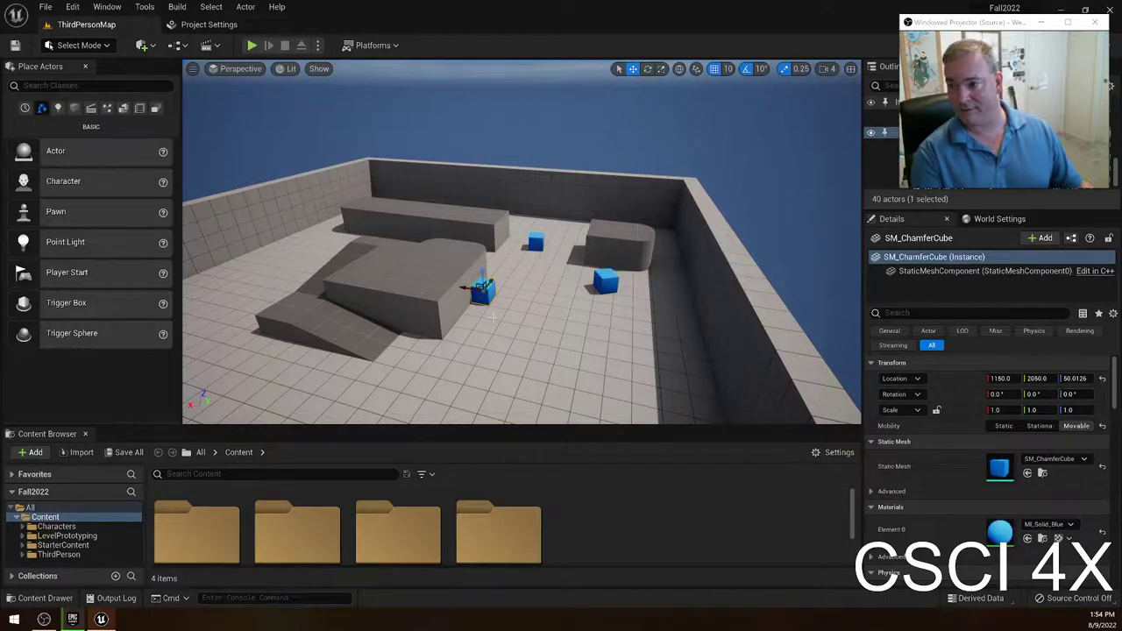
click(450, 290)
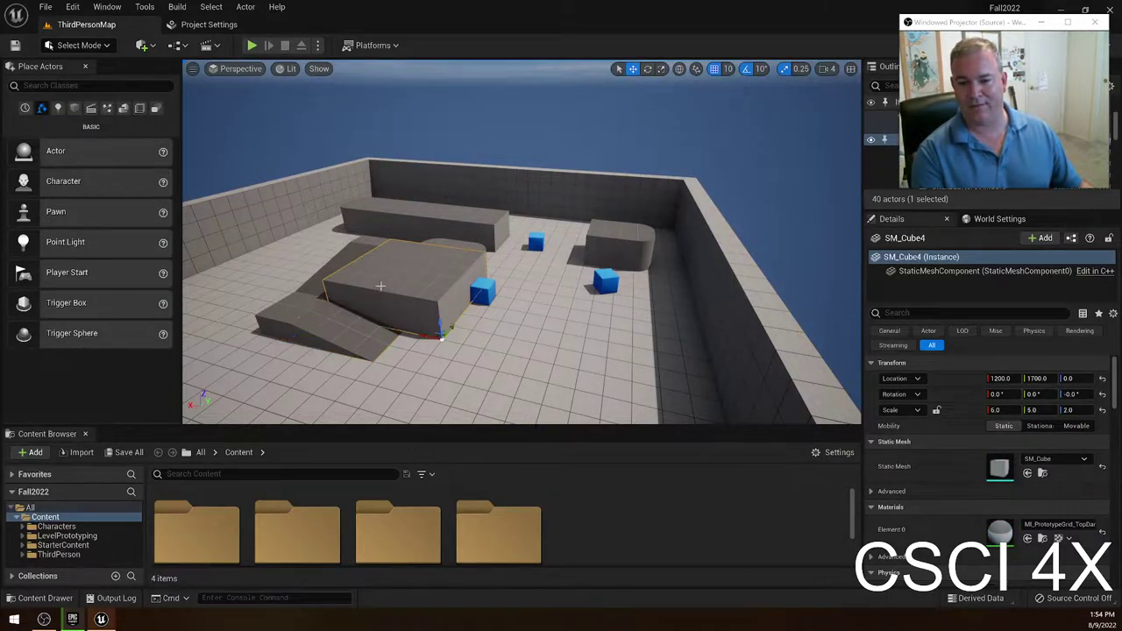
click(537, 244)
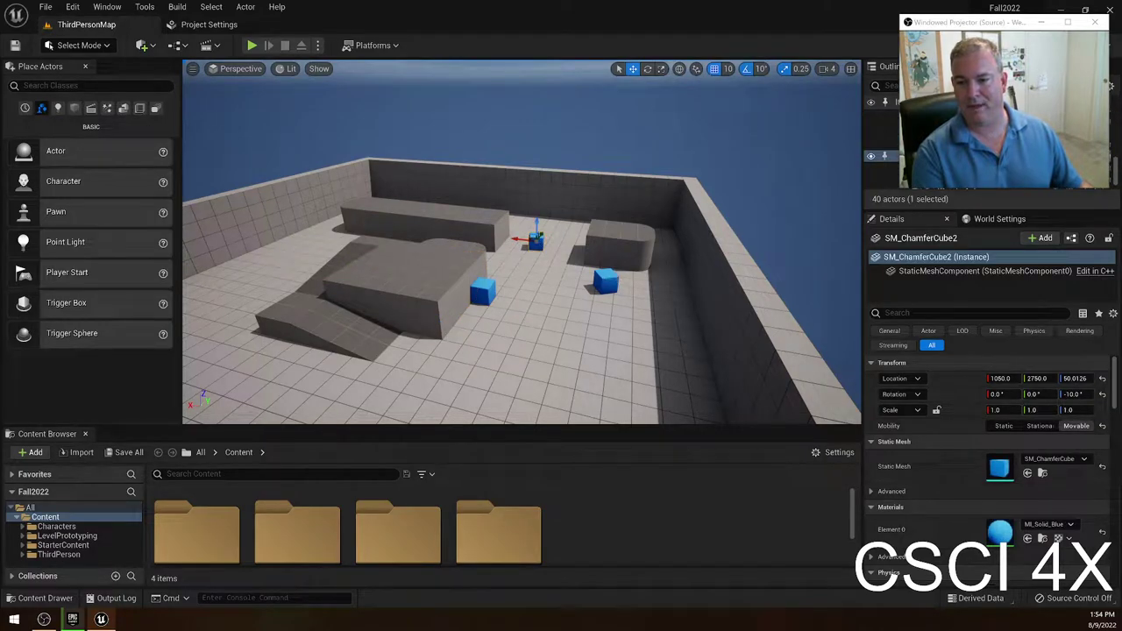
click(615, 235)
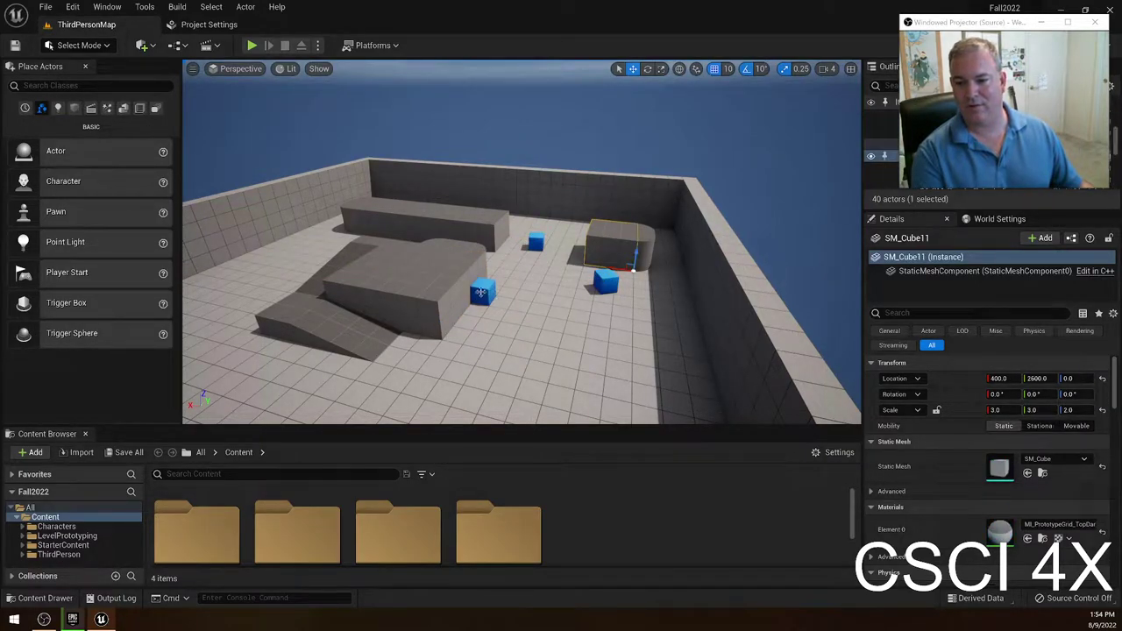
click(480, 292)
Select the blue cube beside the rounded block along the wall and cycle its gizmo through move and rotate, ending on scale.
scroll(480, 292, up, 1)
right_drag(506, 191, 570, 191)
click(511, 190)
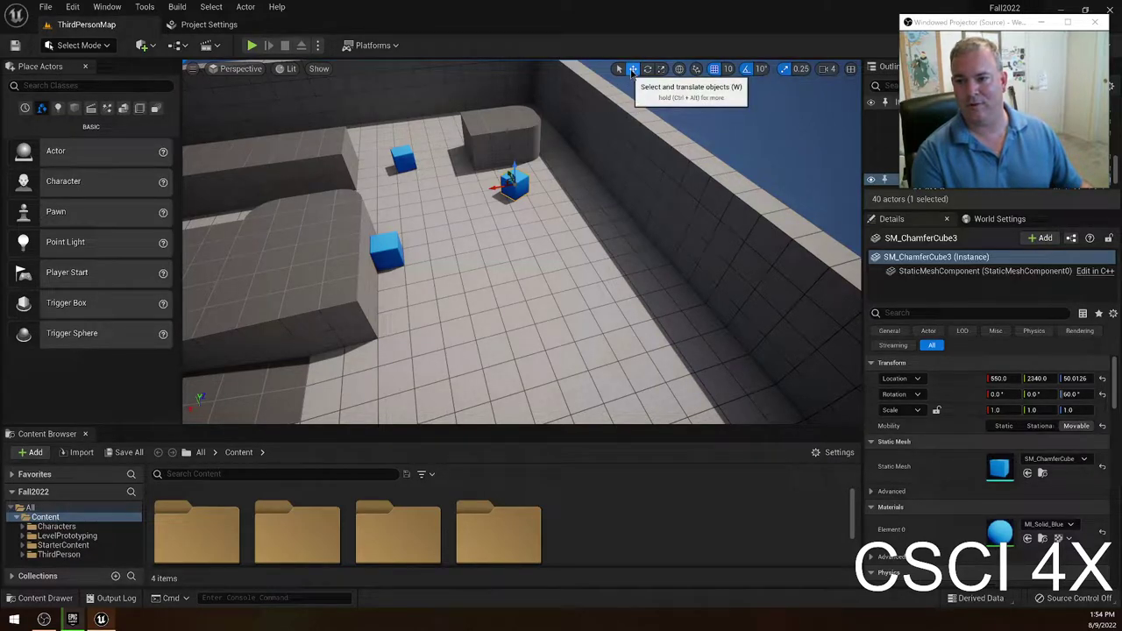
key(e)
key(w)
key(e)
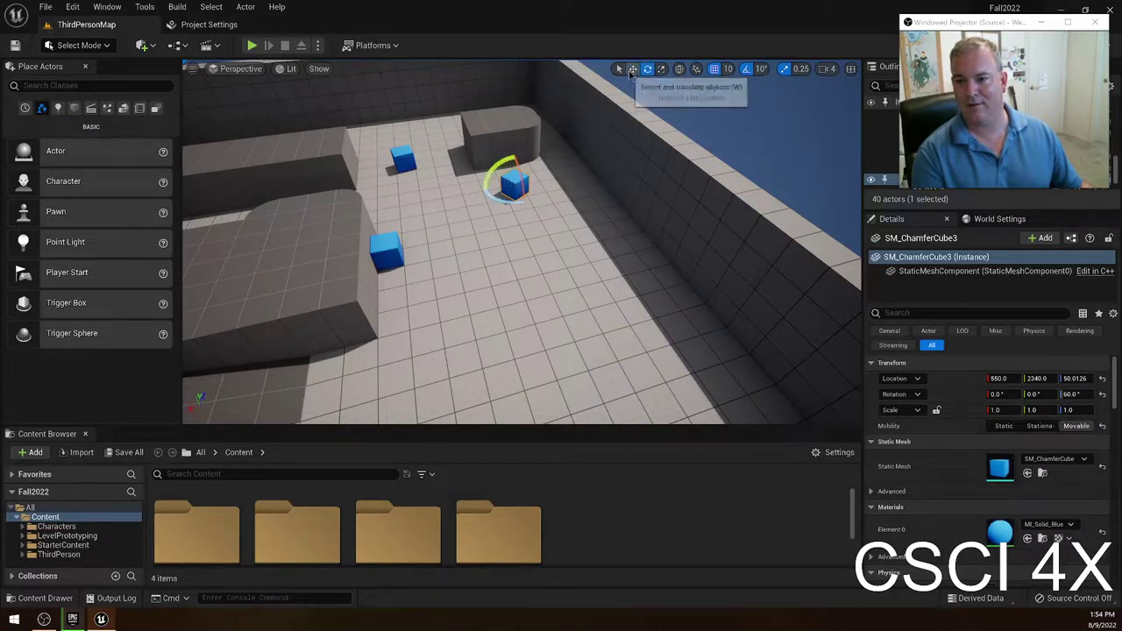
key(w)
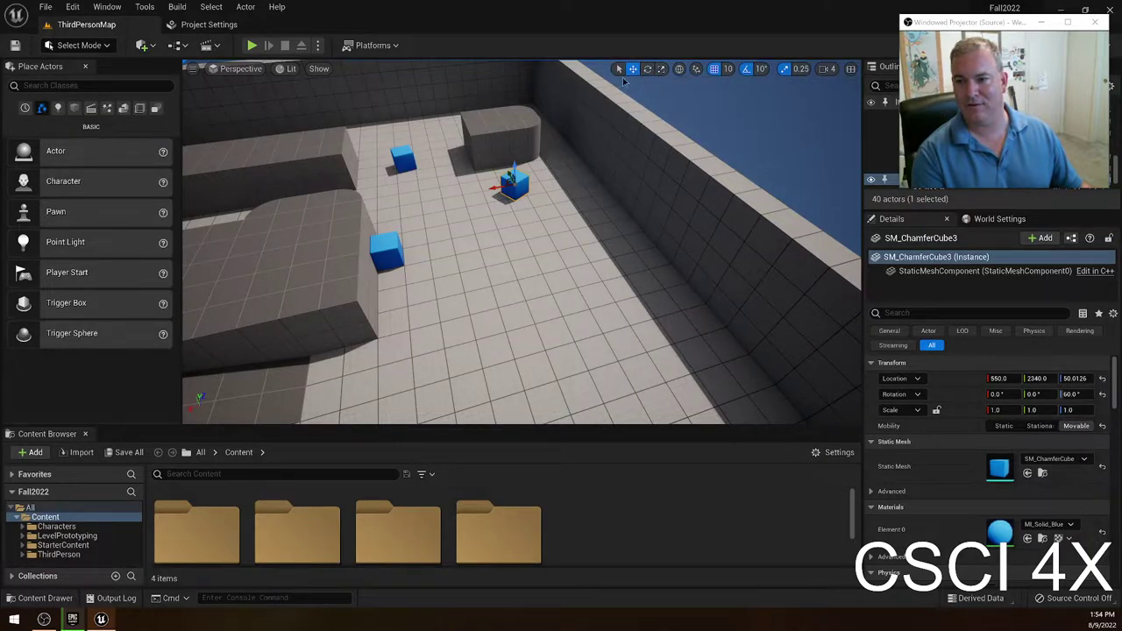
key(r)
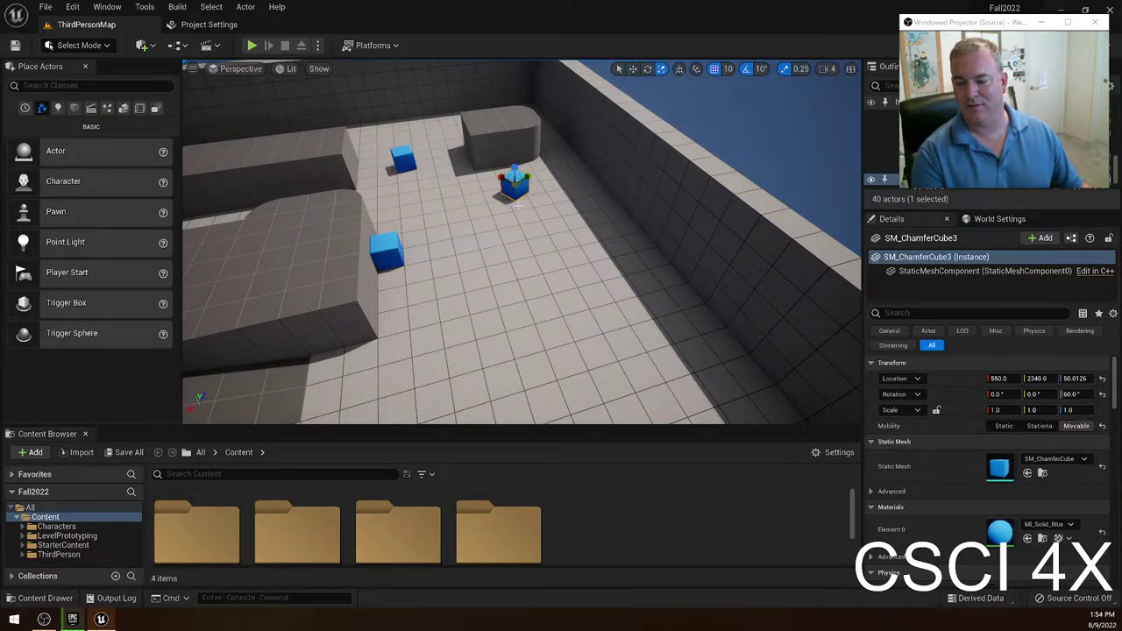
Fly up close to the selected blue cube and switch its gizmo to move, ending on rotate.
right_drag(517, 207, 526, 186)
key(w)
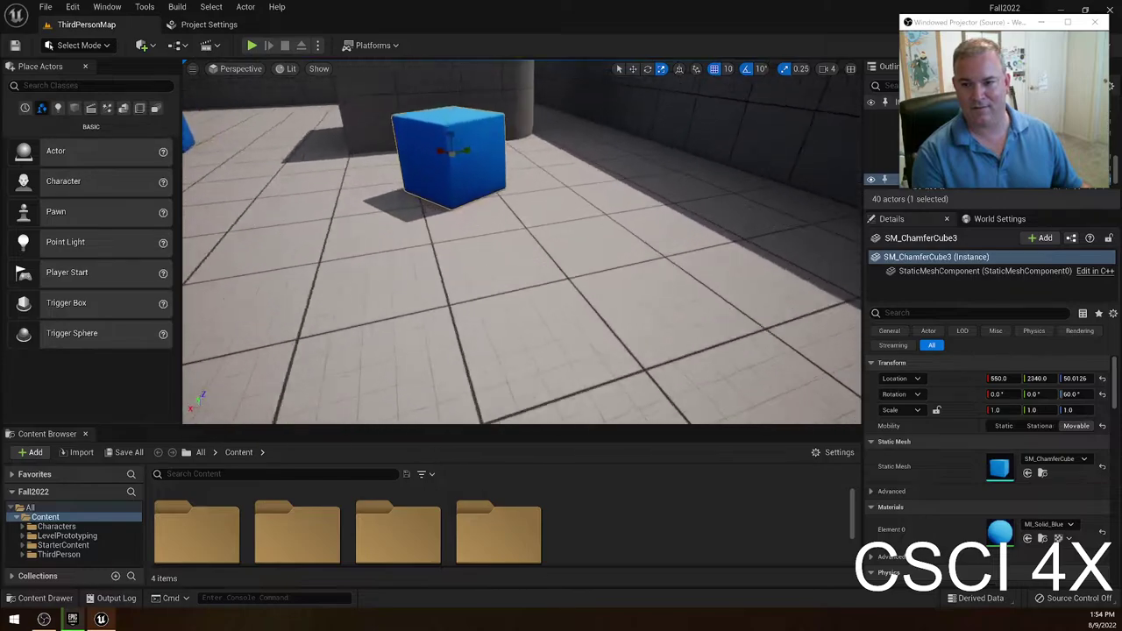
right_drag(465, 132, 465, 132)
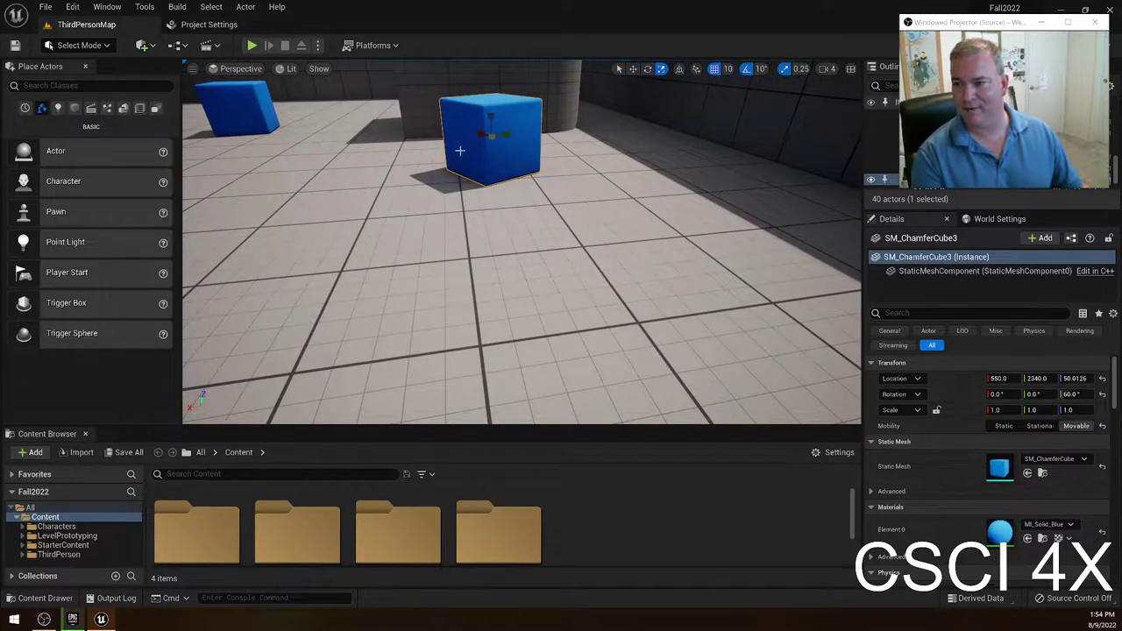
key(w)
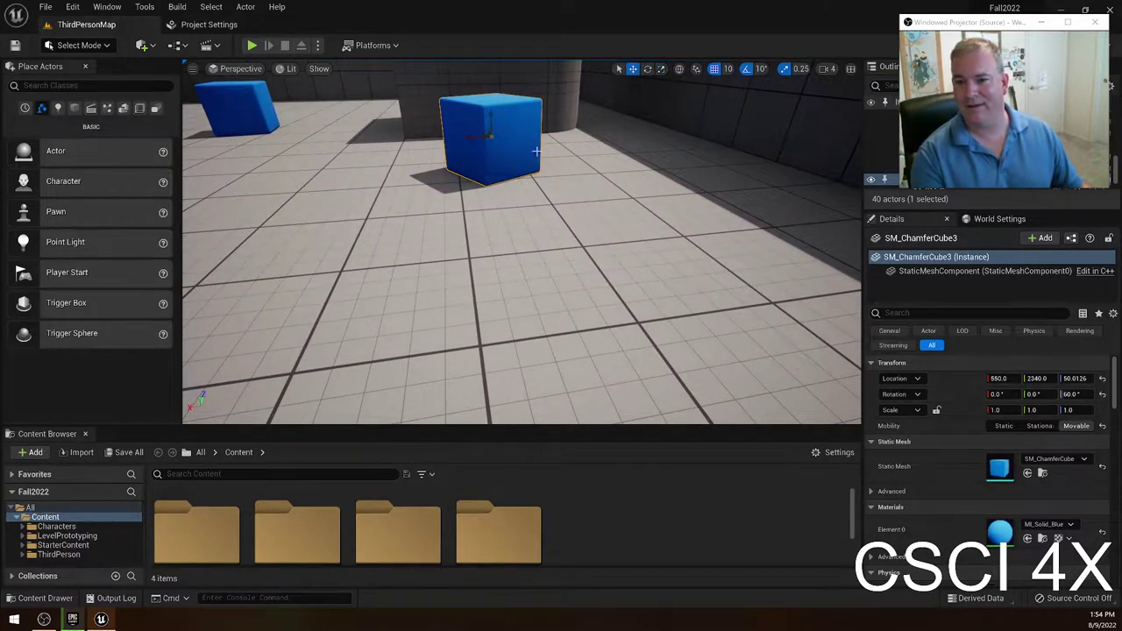
key(e)
right_drag(475, 122, 476, 108)
key(a)
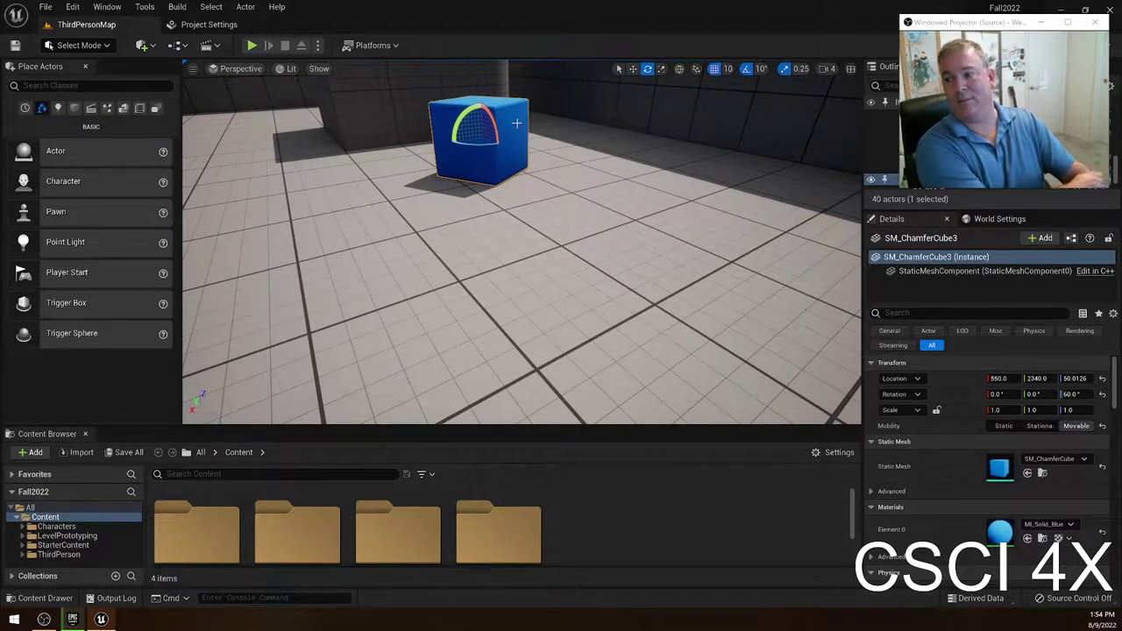
Return the gizmo to move, select the grey block beside the blue cube, and reselect the cube.
key(w)
right_drag(516, 123, 601, 132)
key(s)
key(a)
key(w)
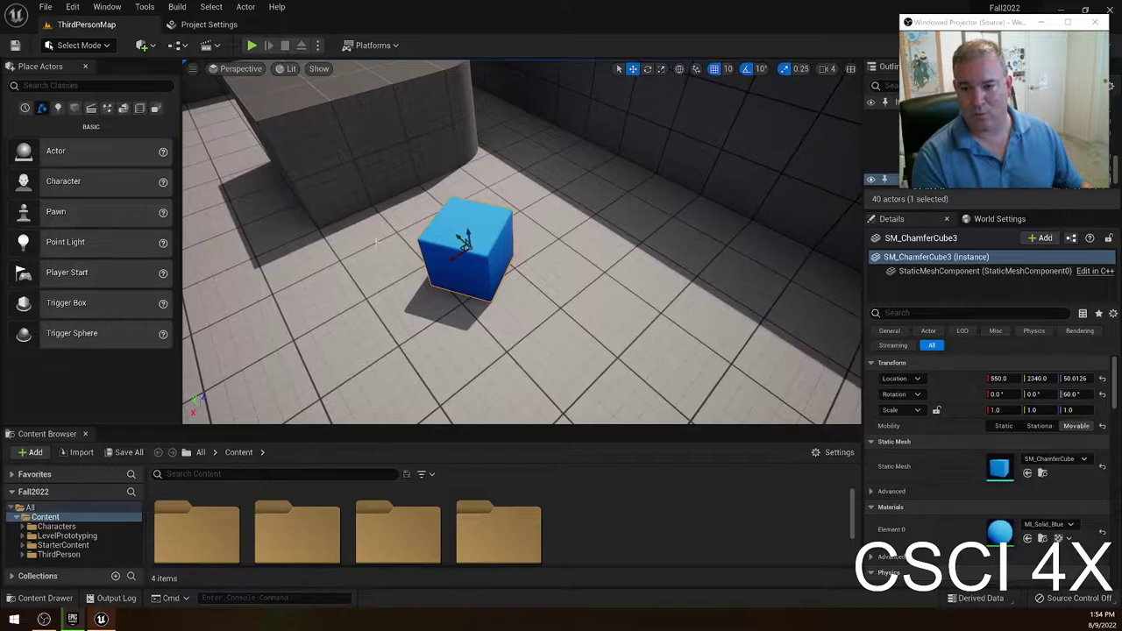
right_drag(434, 288, 434, 287)
click(447, 196)
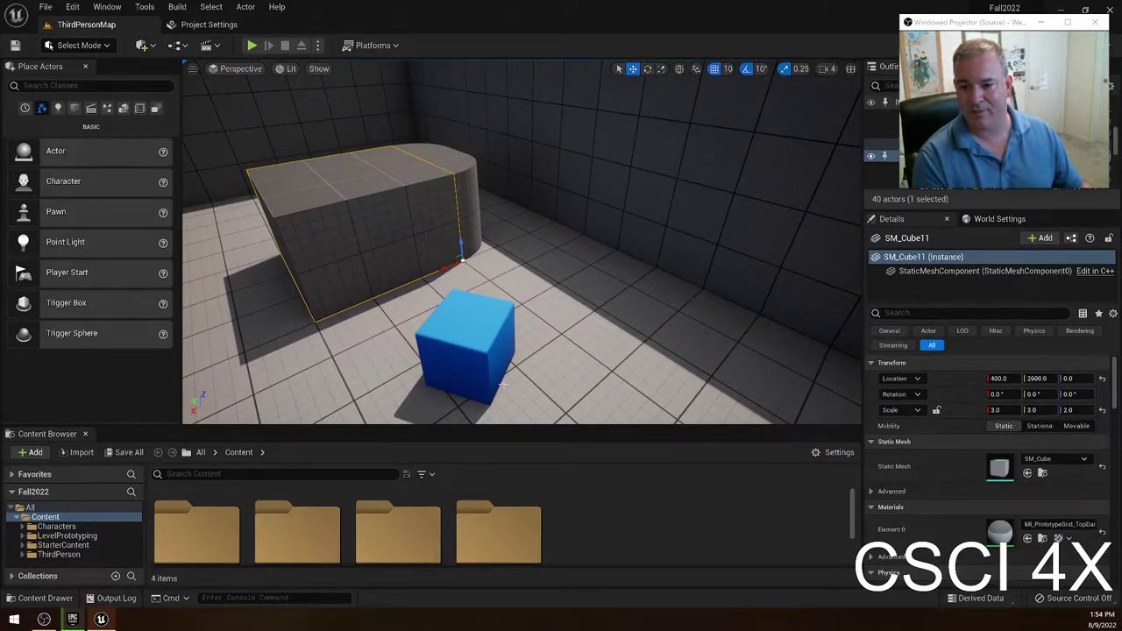
click(480, 353)
Examine the selected blue cube up close, orbit around it, and pull back to an overview of the floor around it.
right_drag(480, 353, 536, 346)
key(w)
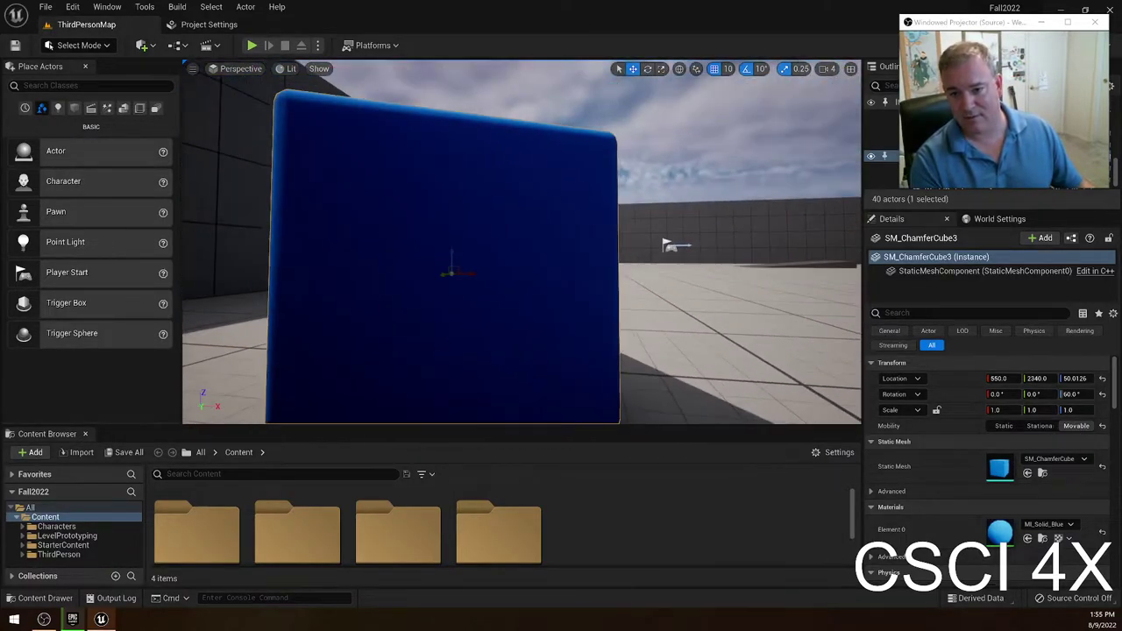
right_drag(478, 277, 472, 274)
key(d)
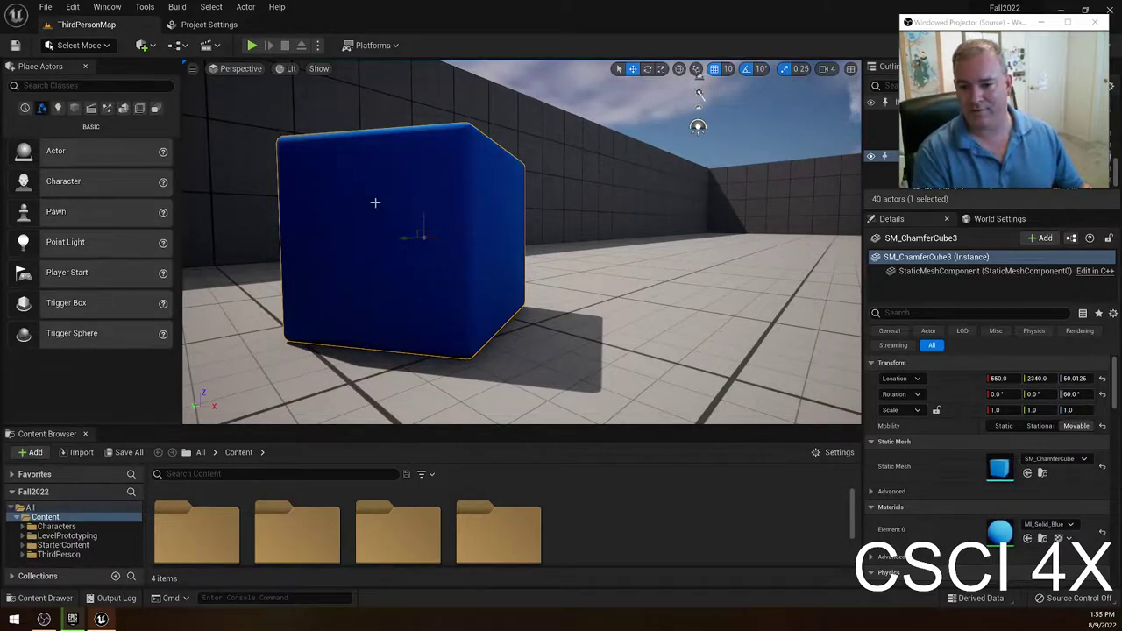
alt+drag(375, 202, 438, 253)
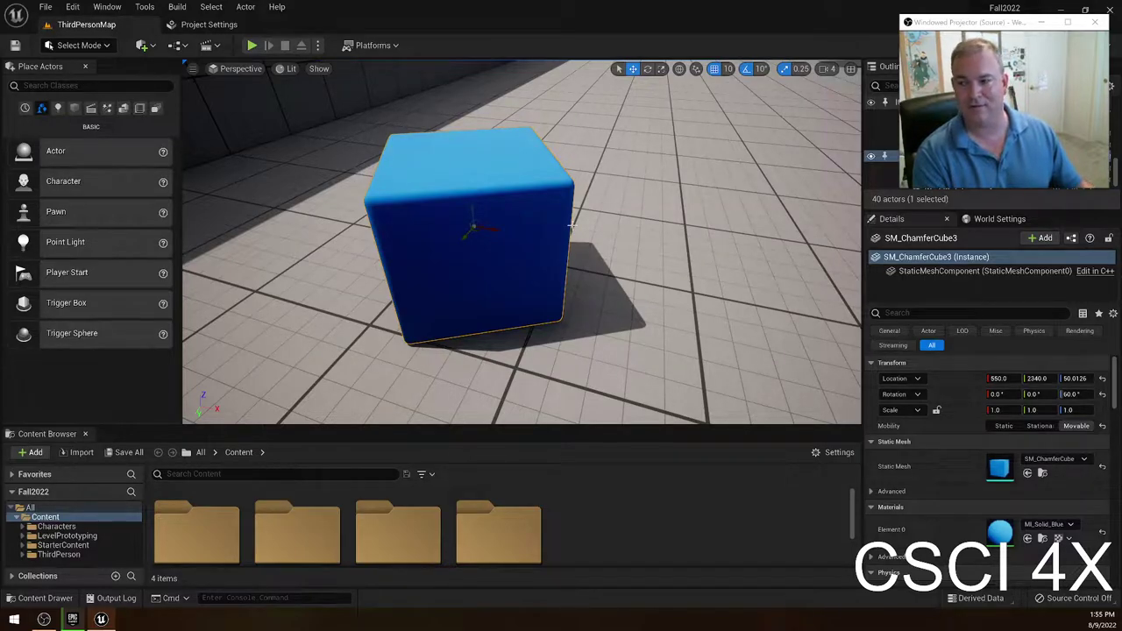
right_drag(499, 268, 573, 225)
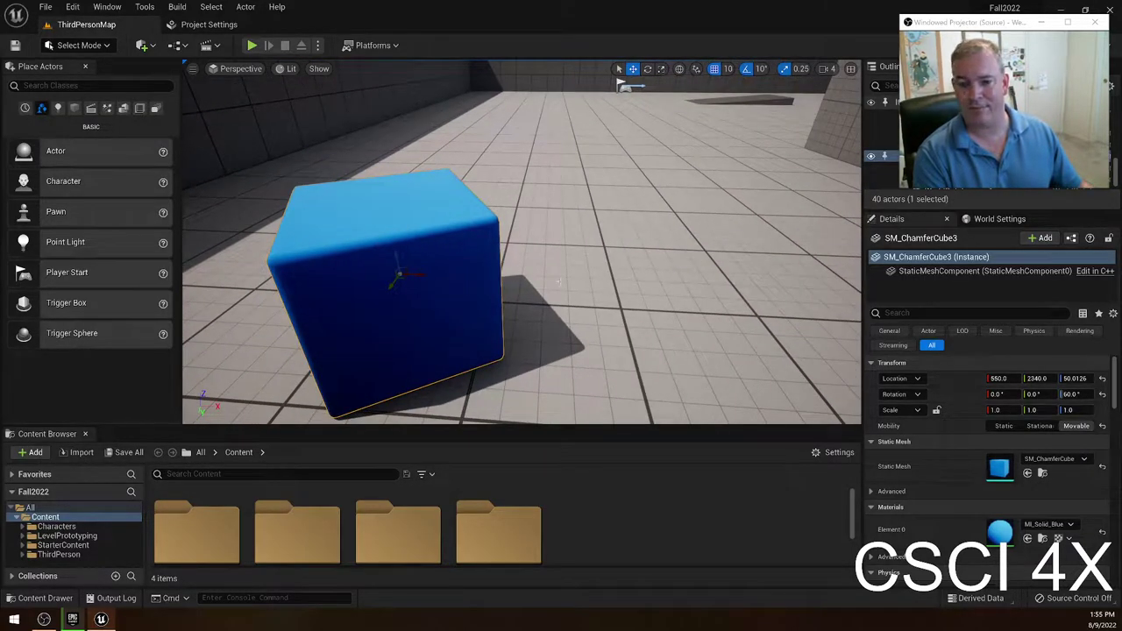
right_drag(488, 339, 492, 307)
key(s)
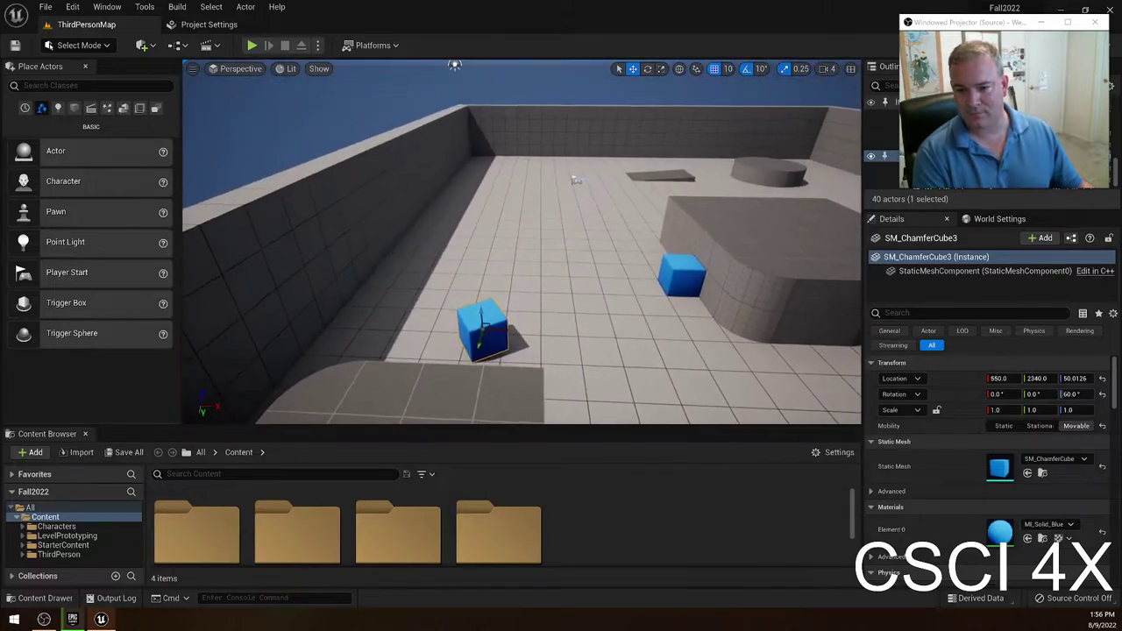
right_drag(415, 326, 419, 361)
key(d)
right_drag(649, 293, 649, 294)
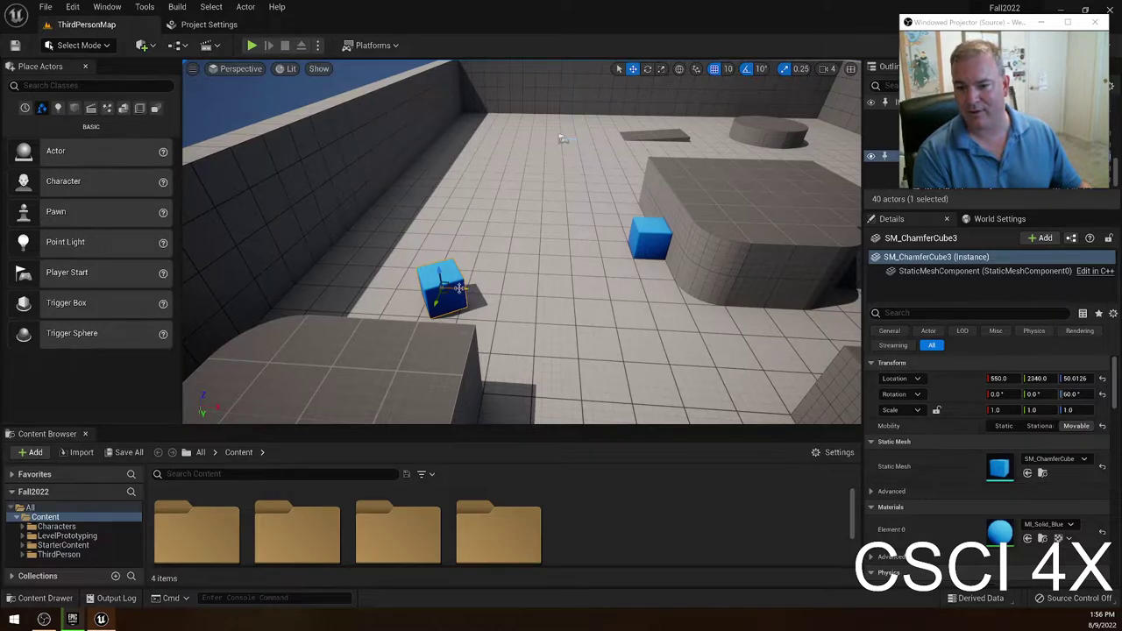
Move the blue cube along the X axis to 730 and along the Y axis to 1220.
drag(462, 288, 884, 309)
drag(999, 378, 999, 378)
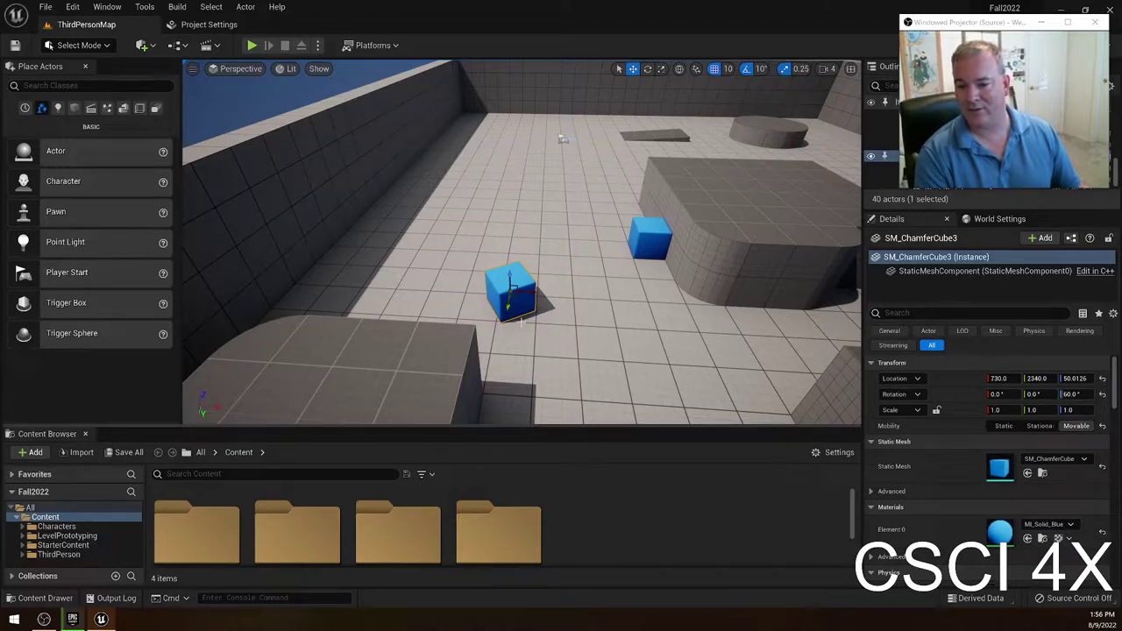
drag(510, 306, 565, 156)
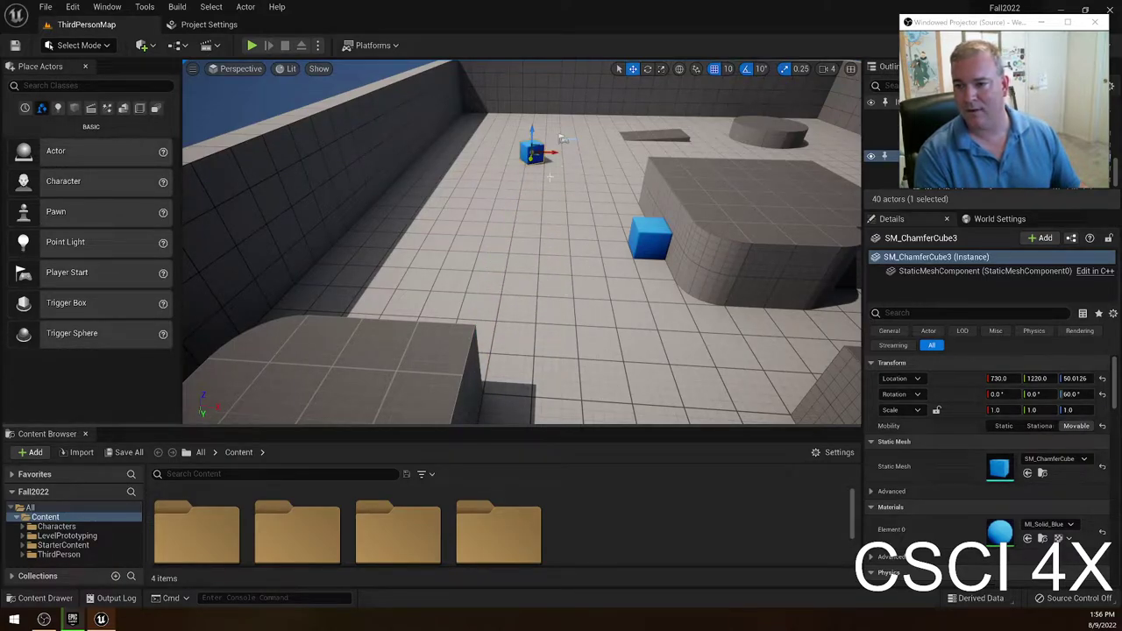
Move the blue cube to X 470, Y 450 near the far wall, and shift it along the X axis to 1680.
key(w)
right_drag(549, 177, 571, 214)
drag(501, 256, 709, 233)
drag(520, 225, 519, 225)
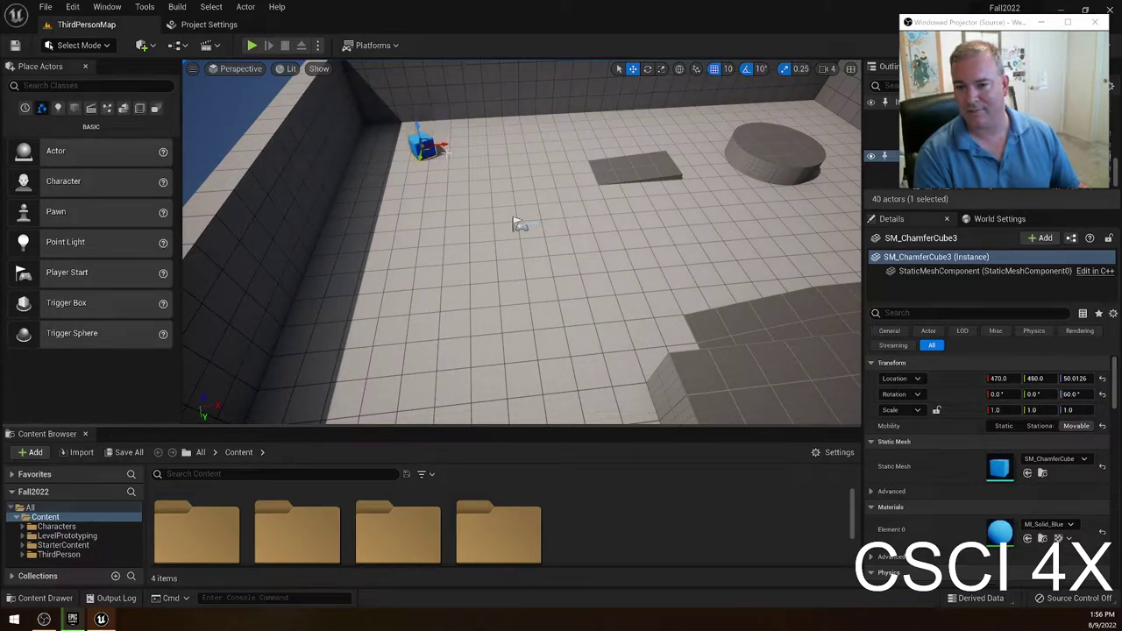
drag(443, 143, 677, 131)
Focus on the blue cube and slide it in the XY plane to X 1040, Y 550.
right_drag(677, 130, 780, 127)
key(w)
key(w)
right_drag(631, 183, 503, 183)
key(s)
key(w)
key(f)
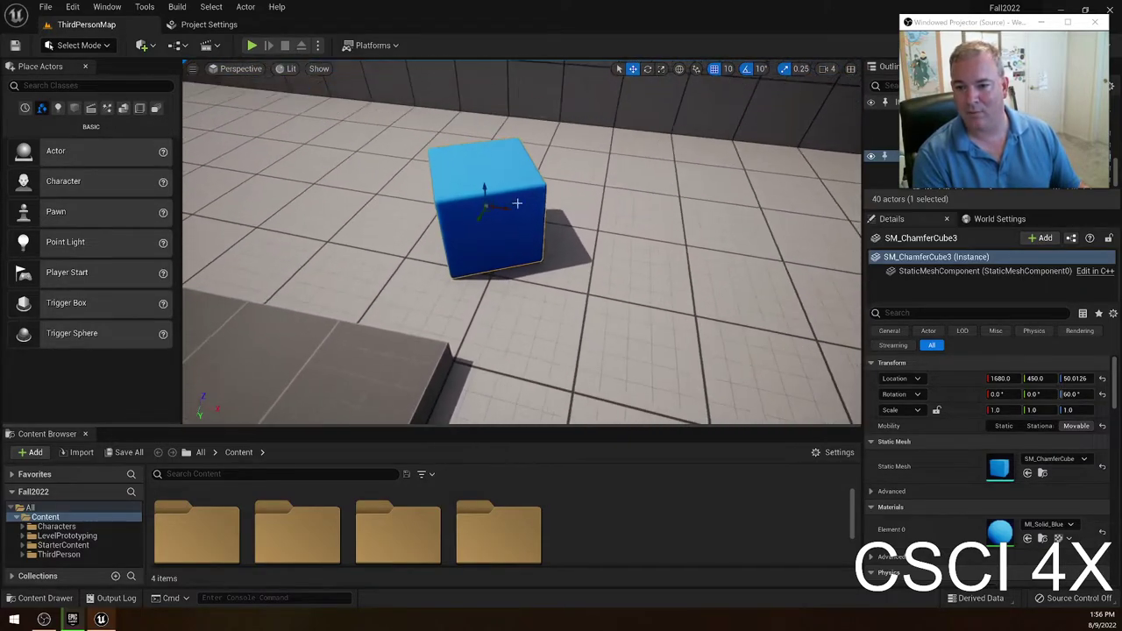
scroll(485, 206, down, 10)
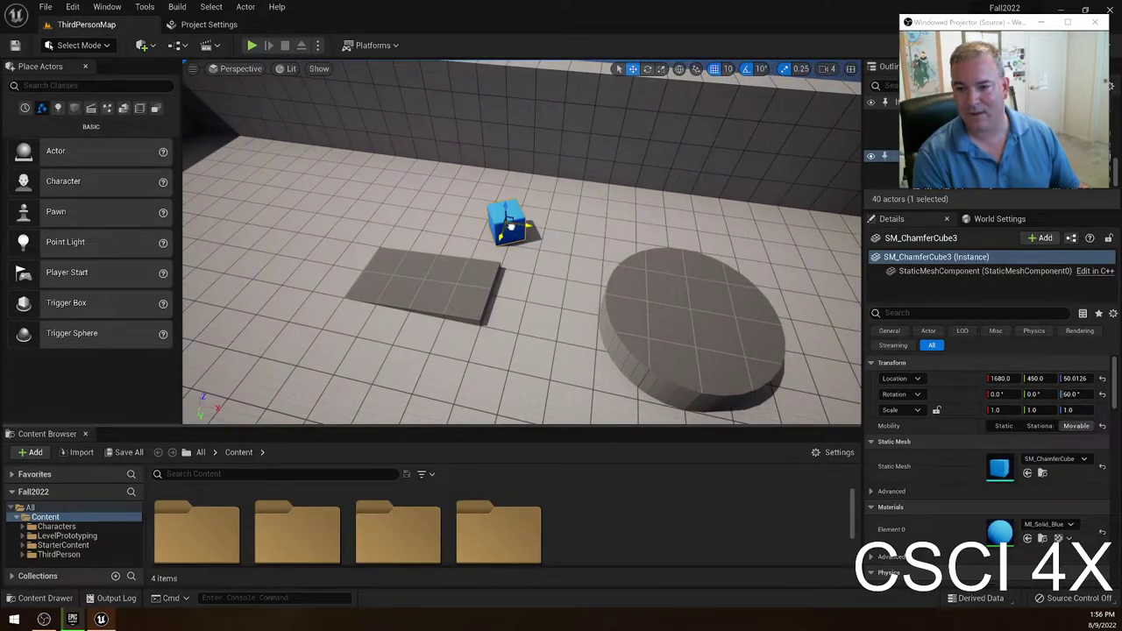
drag(510, 226, 312, 217)
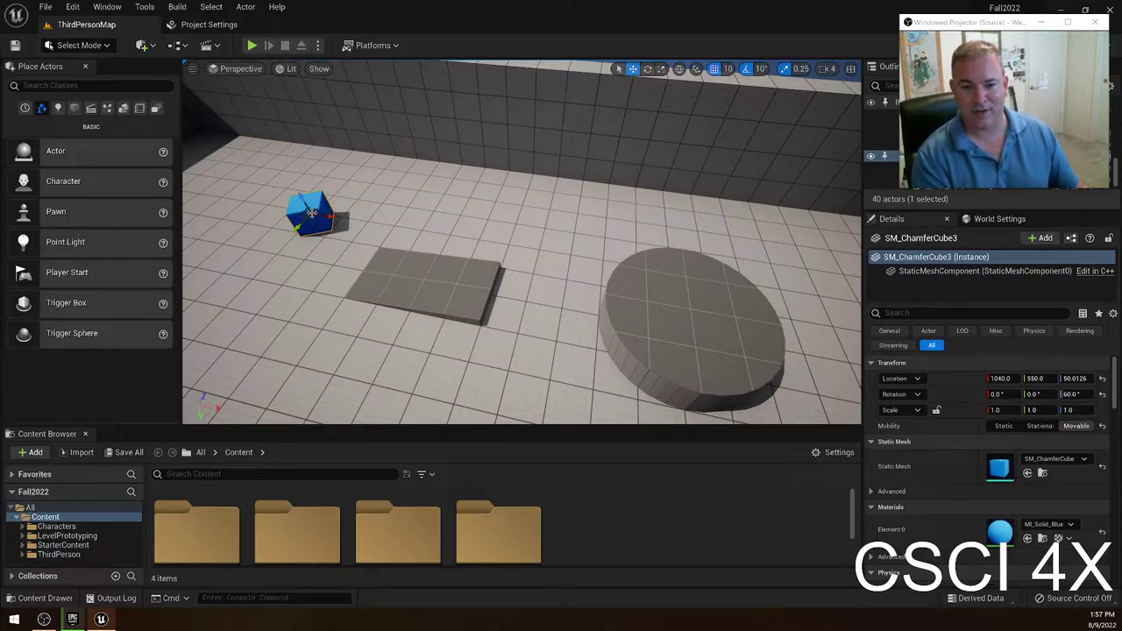
Try moving the blue cube freely off the floor in all axes at once, and undo the move.
drag(311, 221, 346, 165)
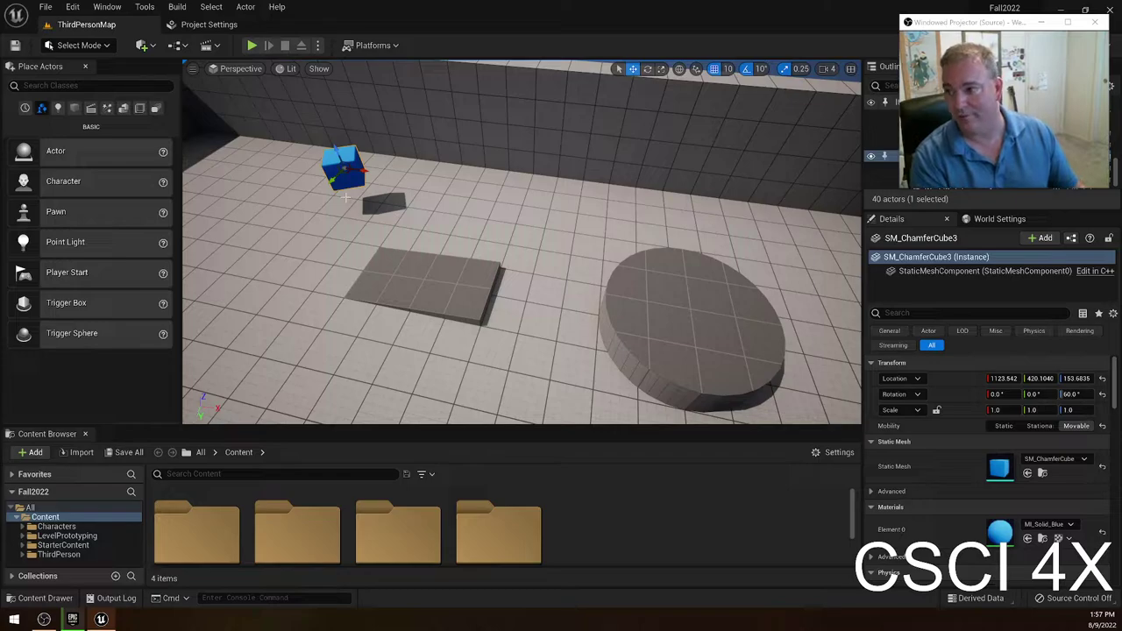
key(ctrl+z)
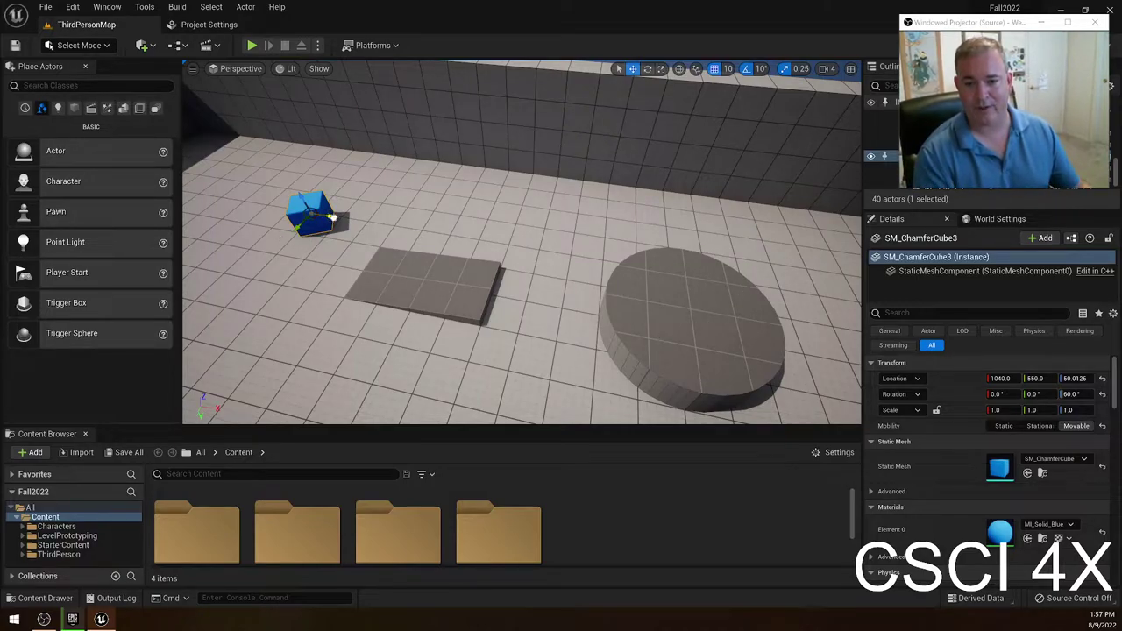
Move the blue cube above the round platform to X 2190, Y 740, Z 220.0126, reverting a further free move.
drag(329, 218, 729, 296)
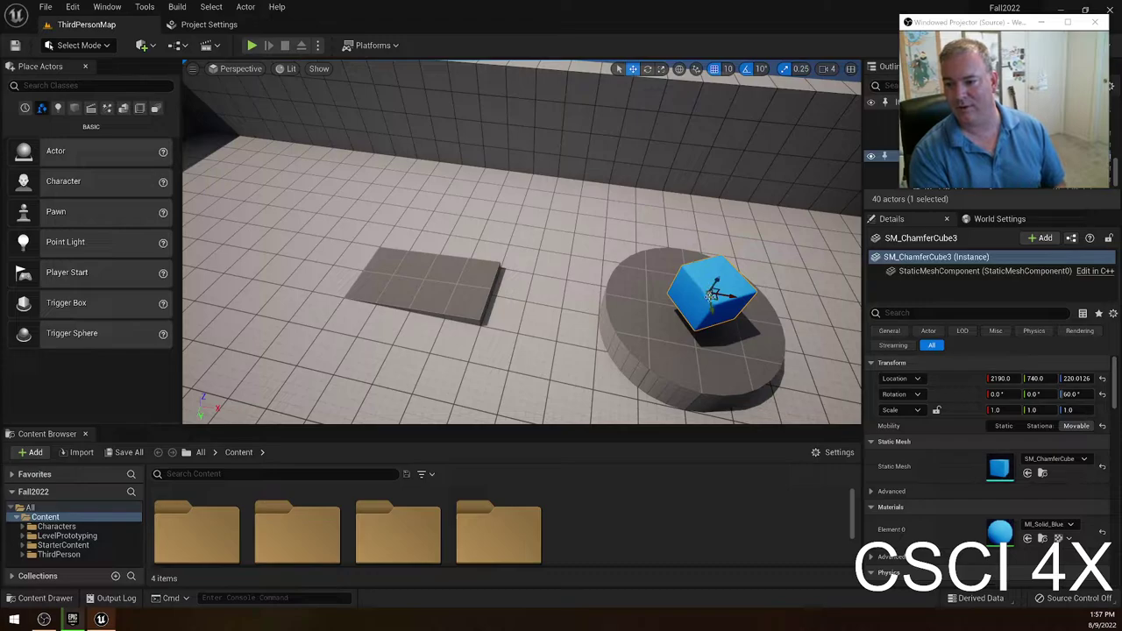
drag(732, 292, 726, 248)
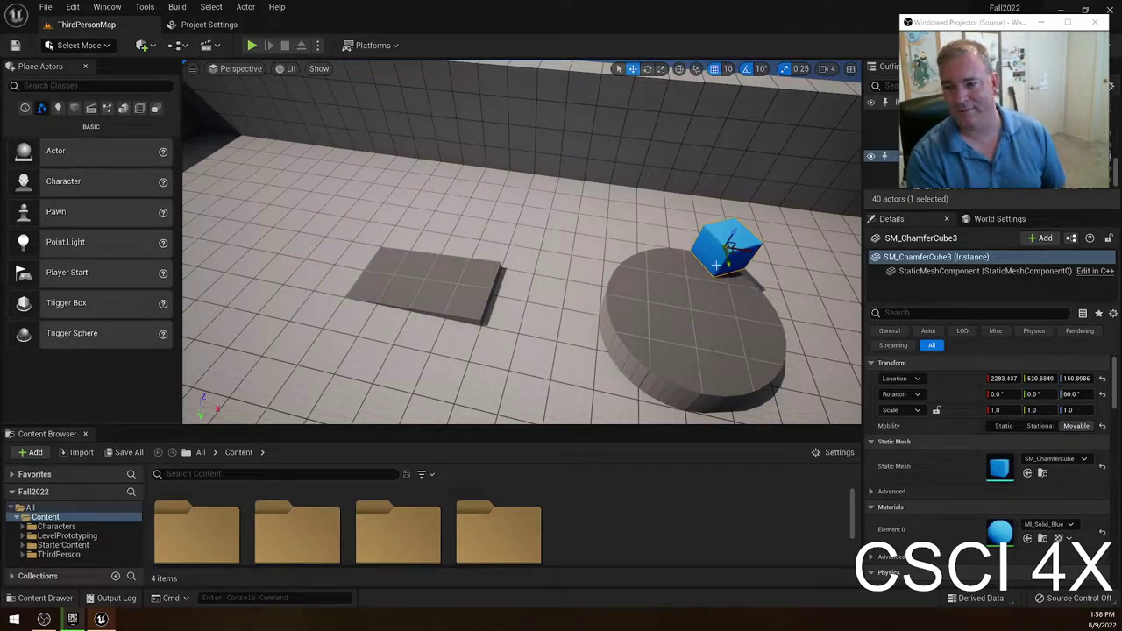
key(ctrl+z)
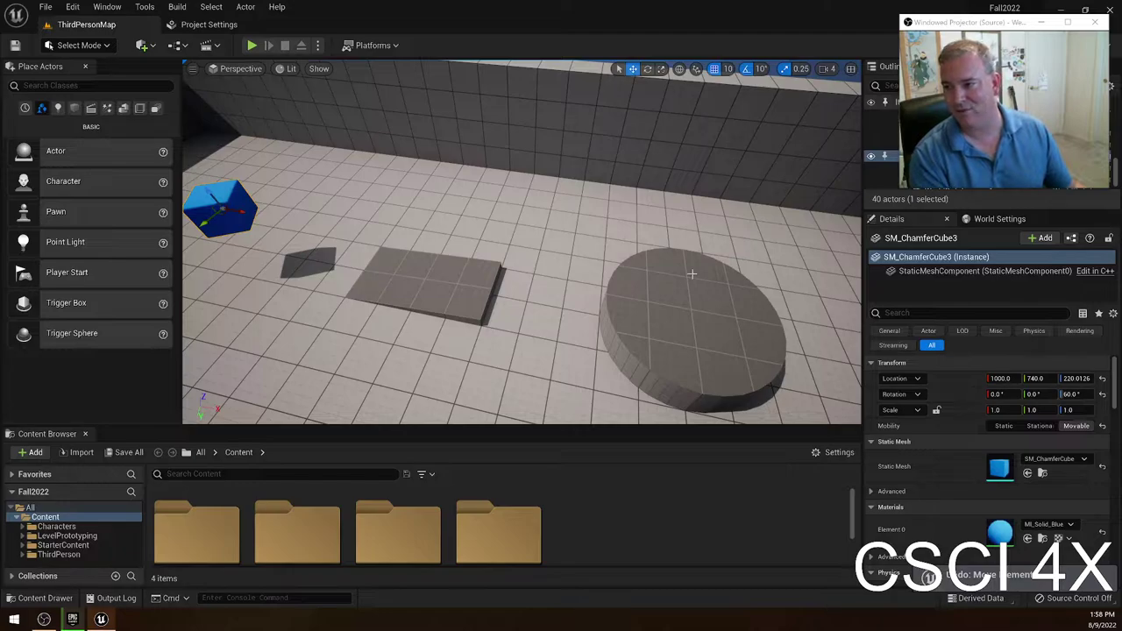
key(ctrl+z)
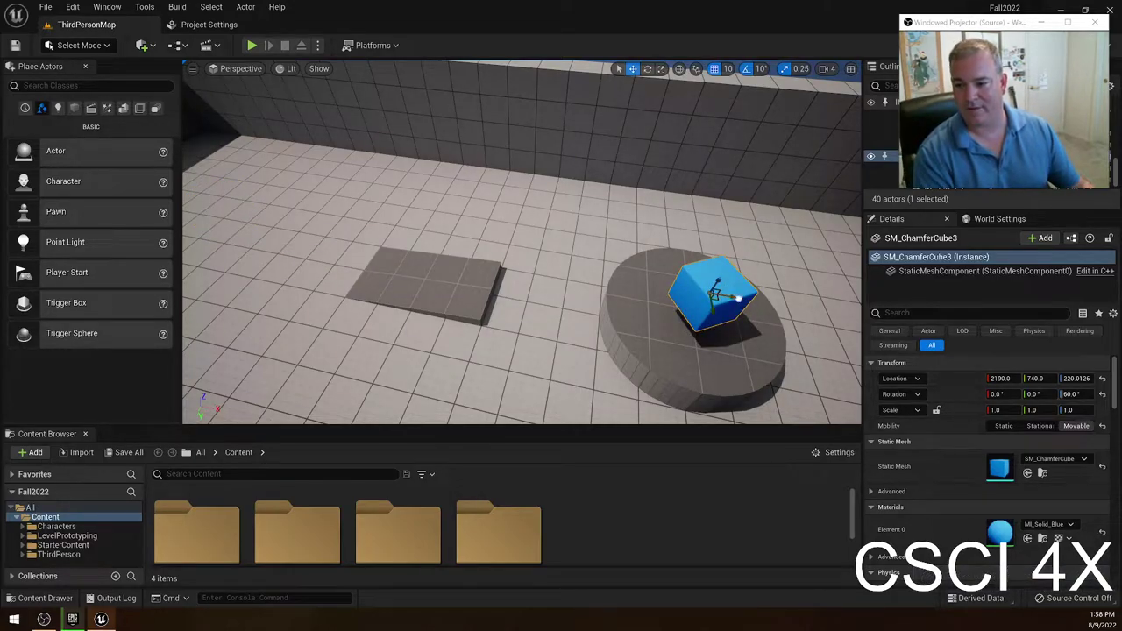
drag(742, 299, 721, 267)
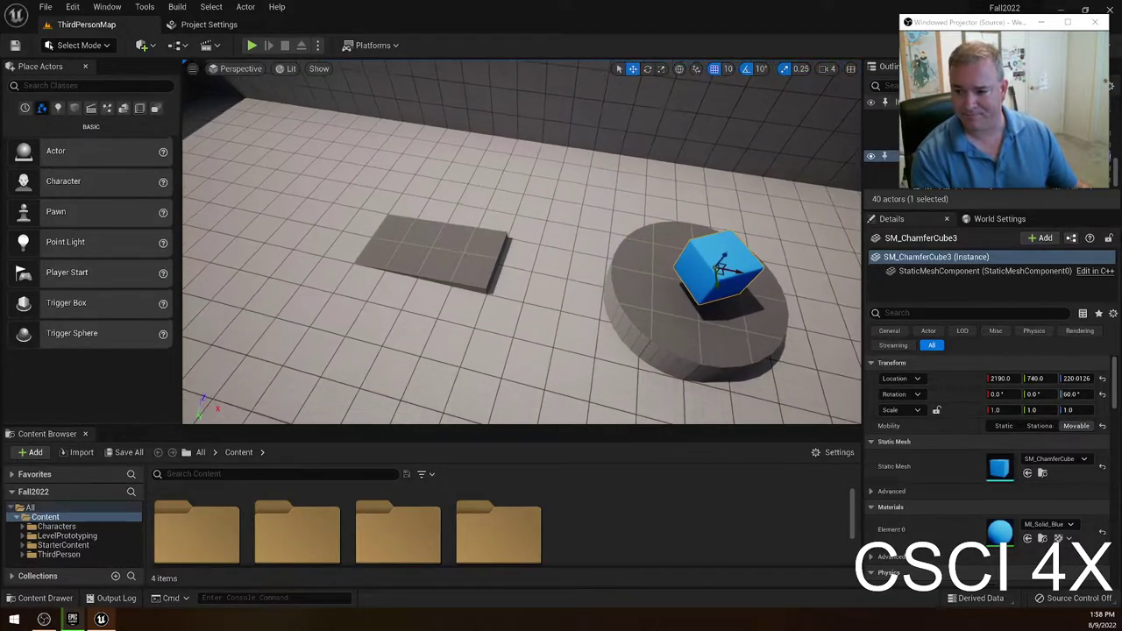
Try snapping the blue cube onto the round platform and lowering it by hand to Z 150.0126, undoing each attempt.
right_drag(720, 267, 762, 219)
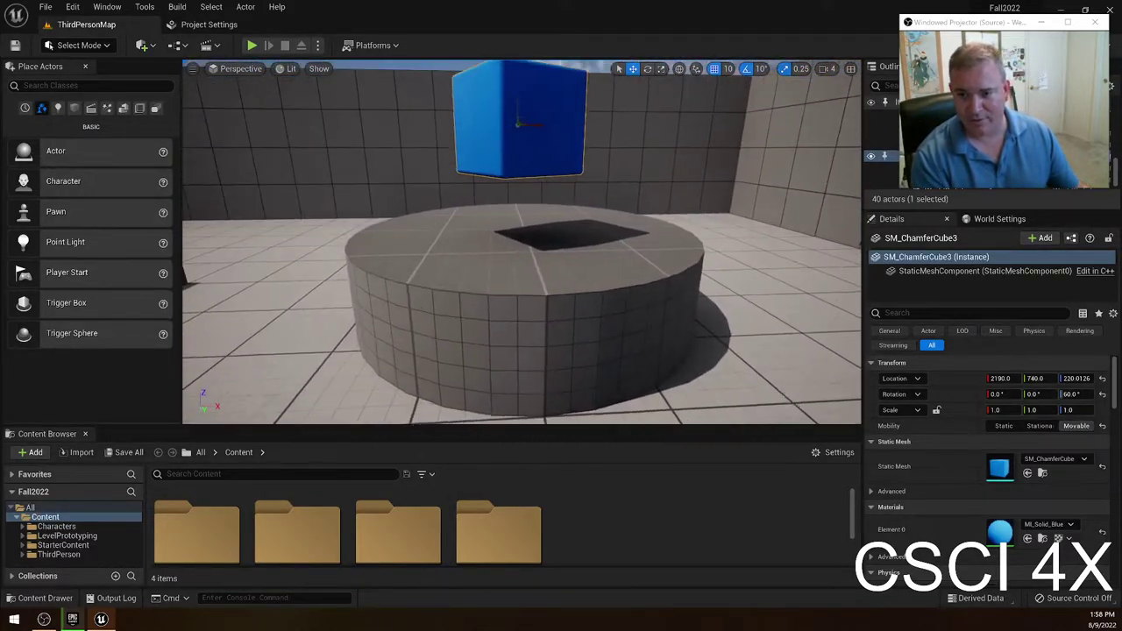
right_drag(629, 226, 648, 269)
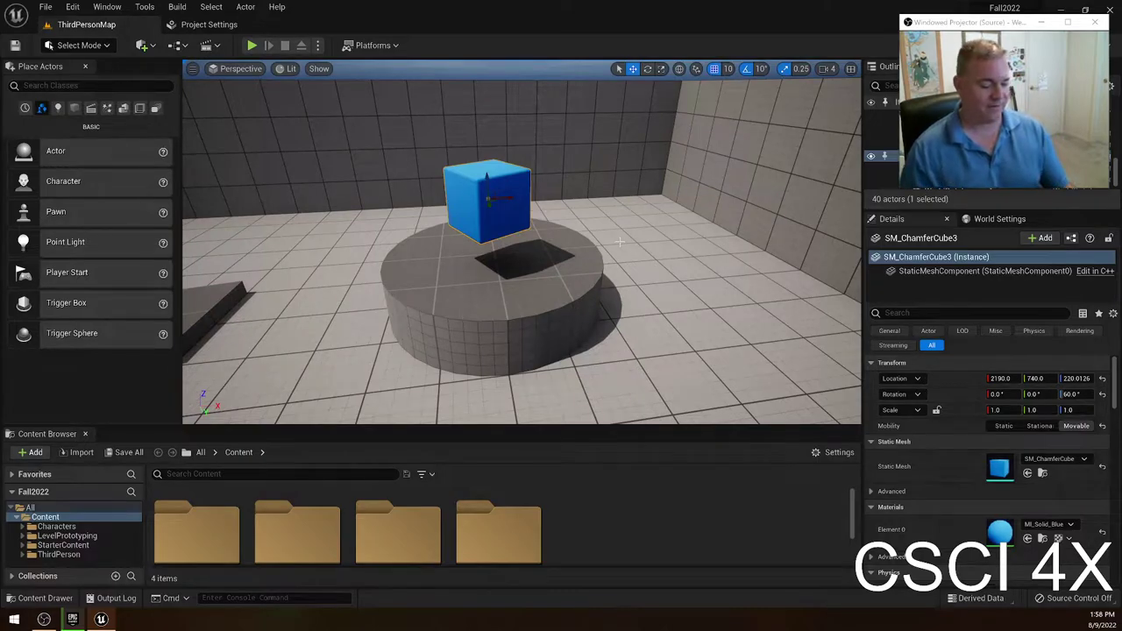
key(End)
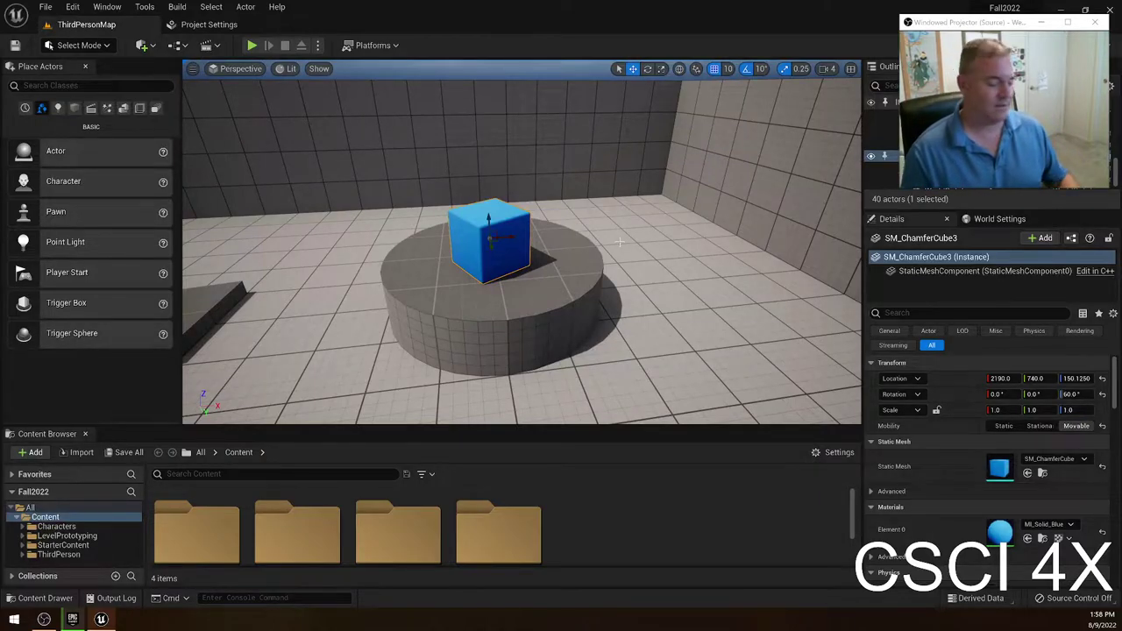
key(ctrl+z)
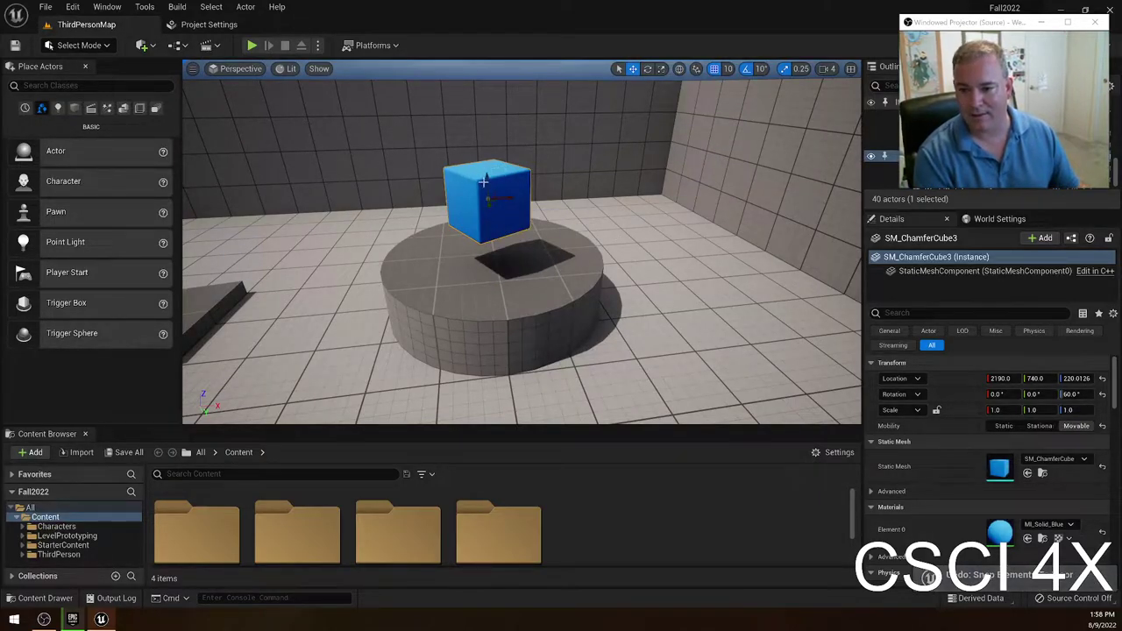
drag(486, 182, 500, 226)
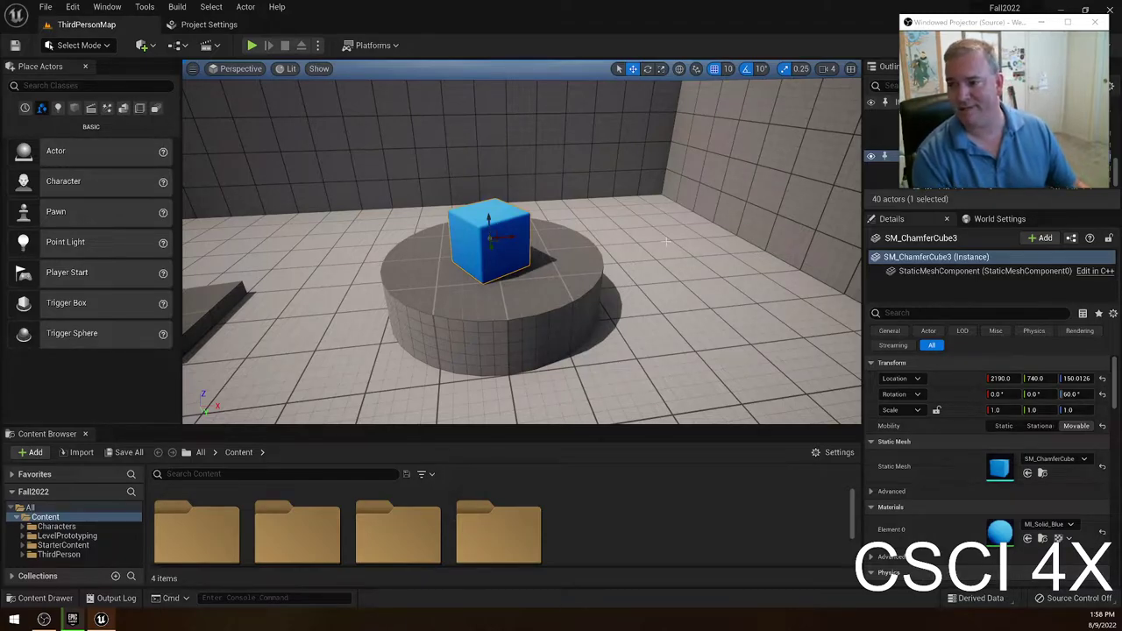
key(ctrl+z)
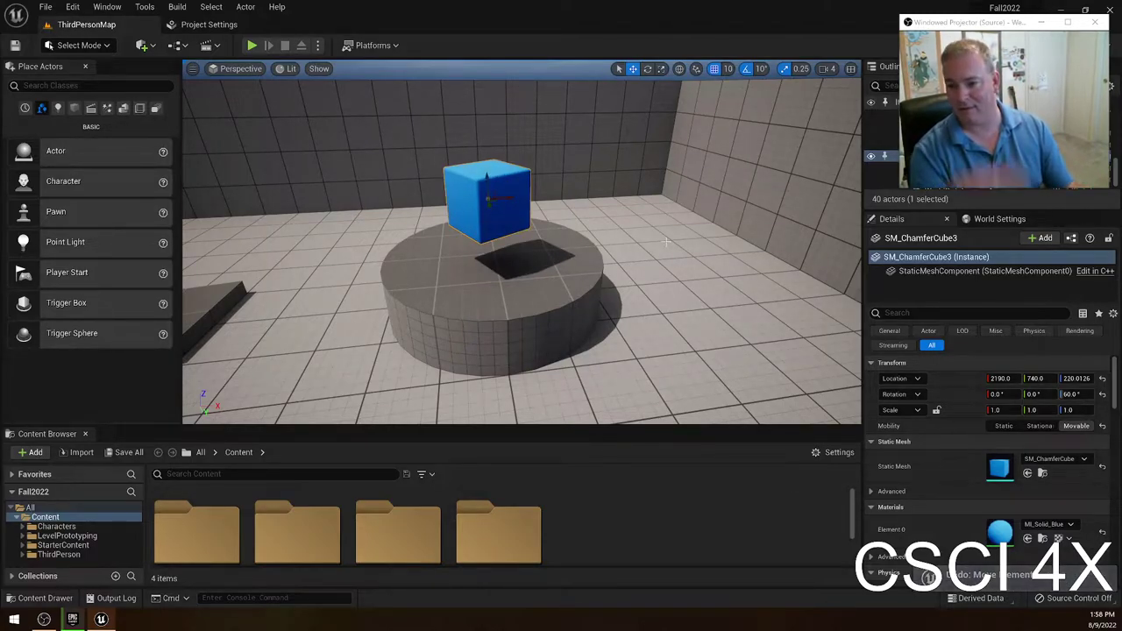
Snap the blue cube down onto the round platform and raise it along the Z axis to 220.125.
key(End)
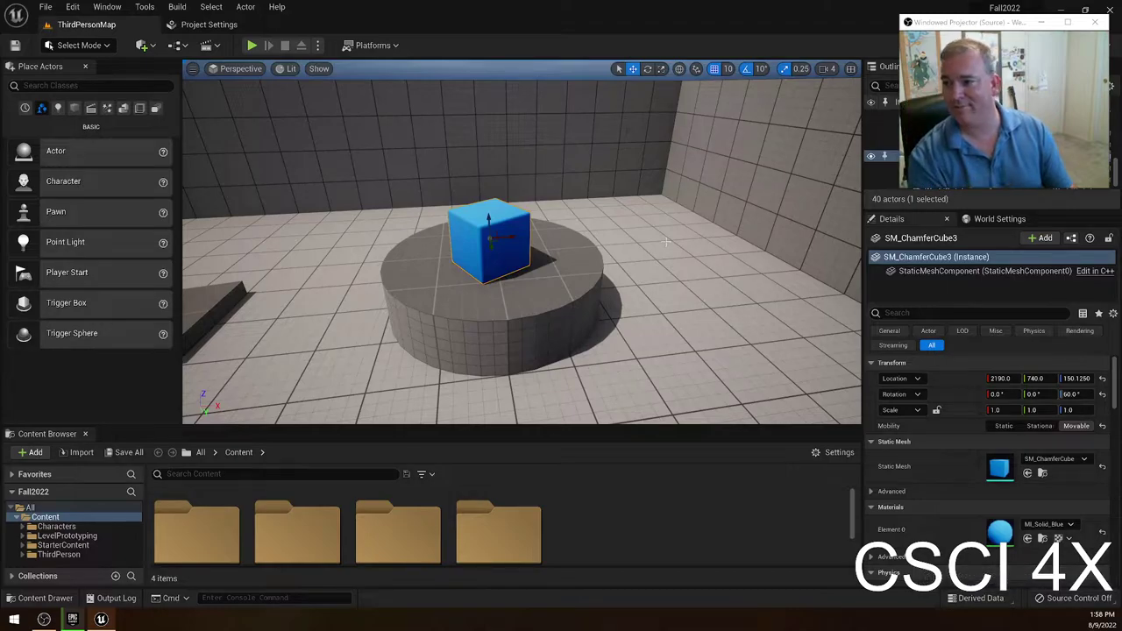
drag(486, 218, 486, 180)
Review the edit and snapping commands available for the blue cube above the round platform.
right_click(479, 211)
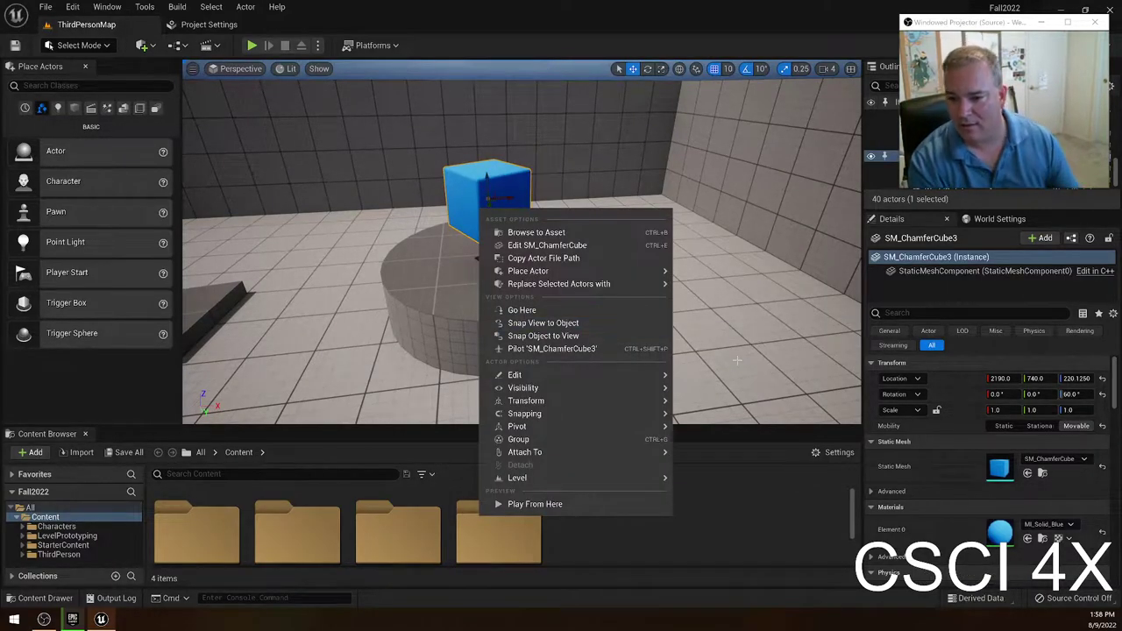
mouse_move(569, 273)
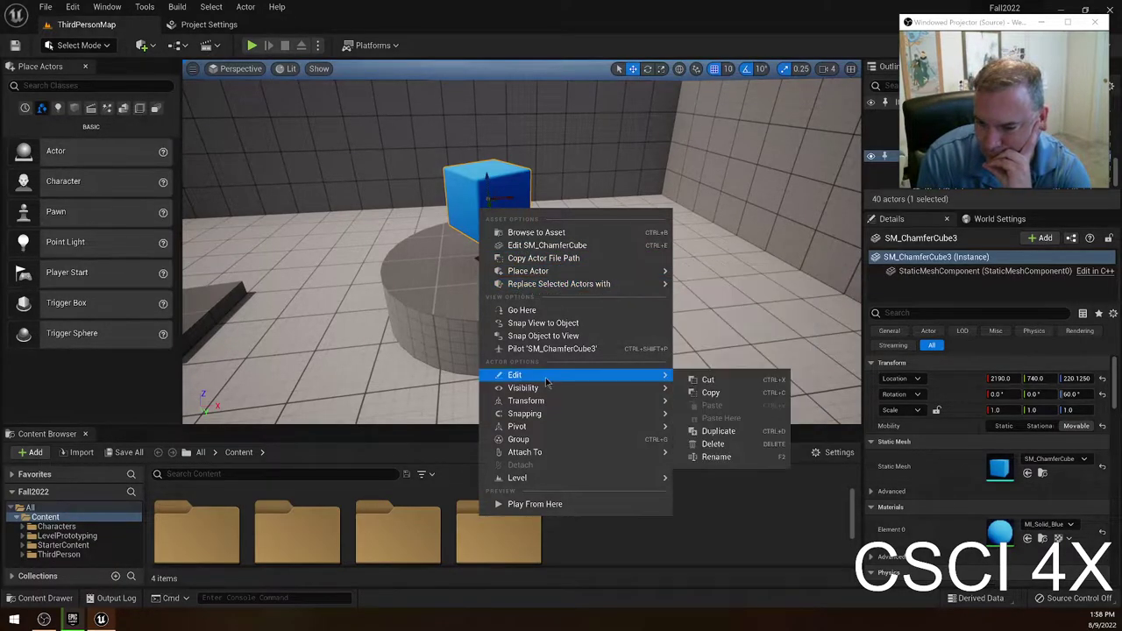
mouse_move(548, 405)
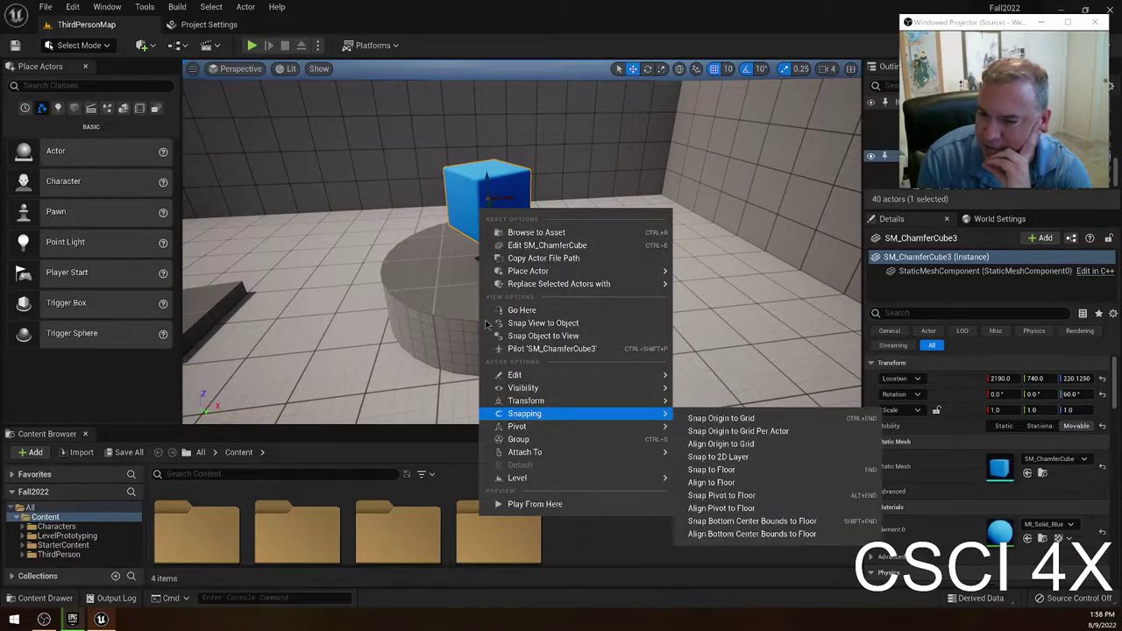
click(566, 17)
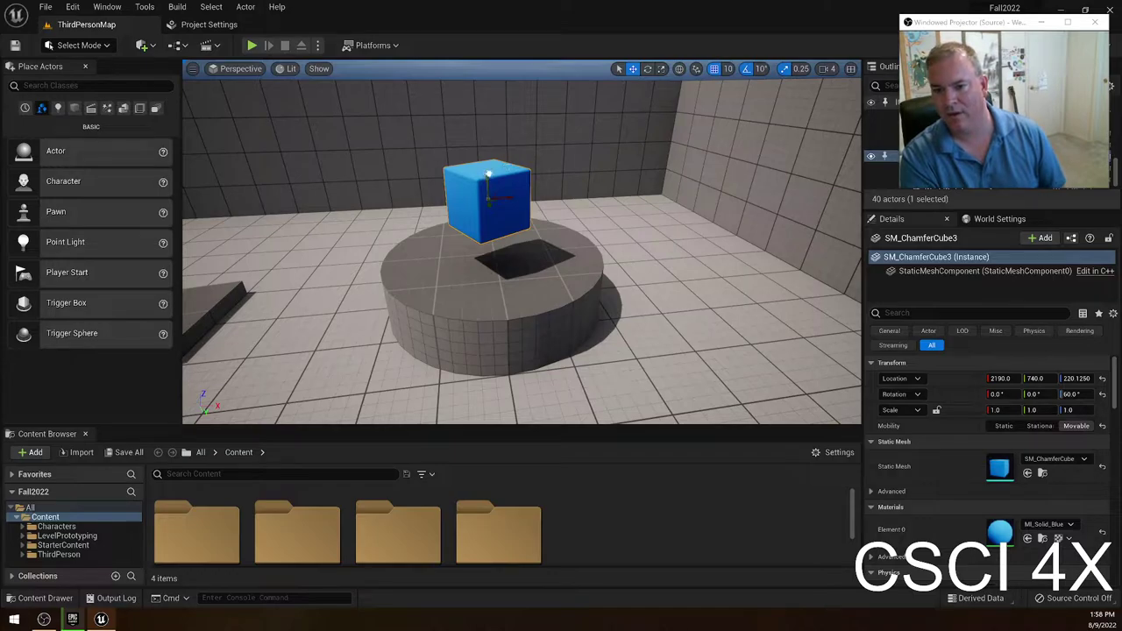
Raise the blue cube to Z 260.125 and snap it to the floor so it lands on the round platform.
drag(488, 174, 487, 149)
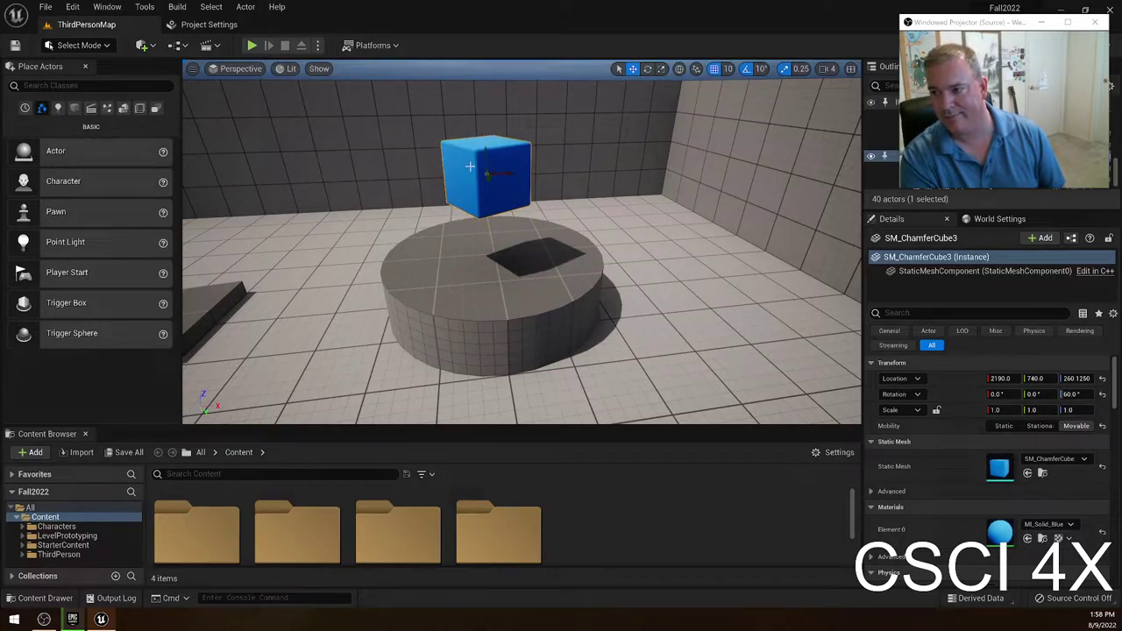
right_click(469, 166)
mouse_move(526, 372)
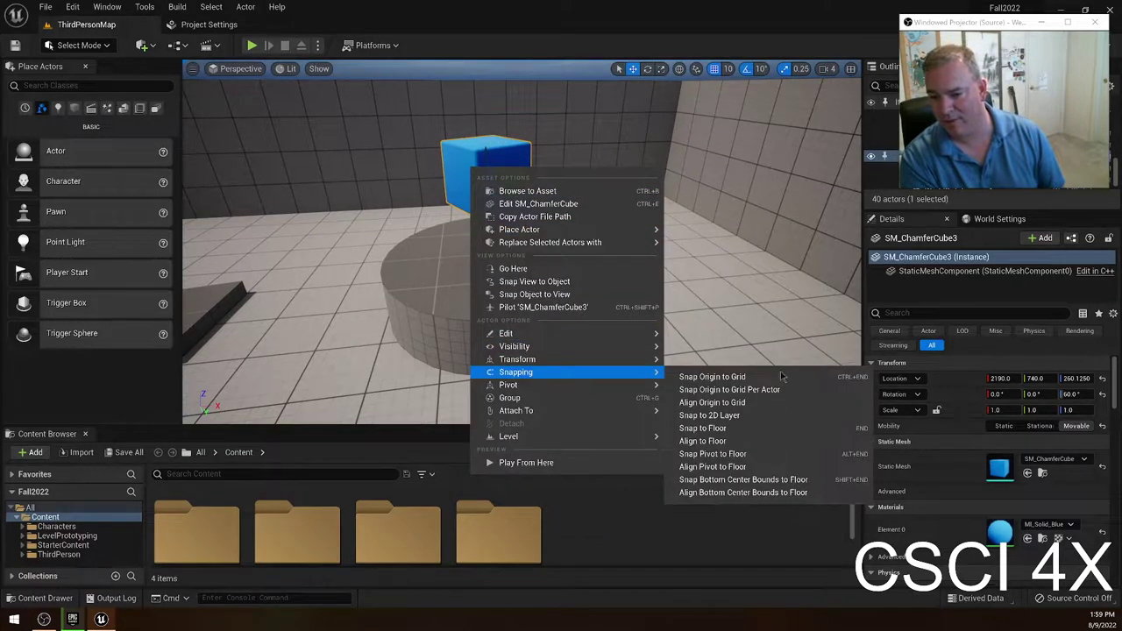
click(812, 432)
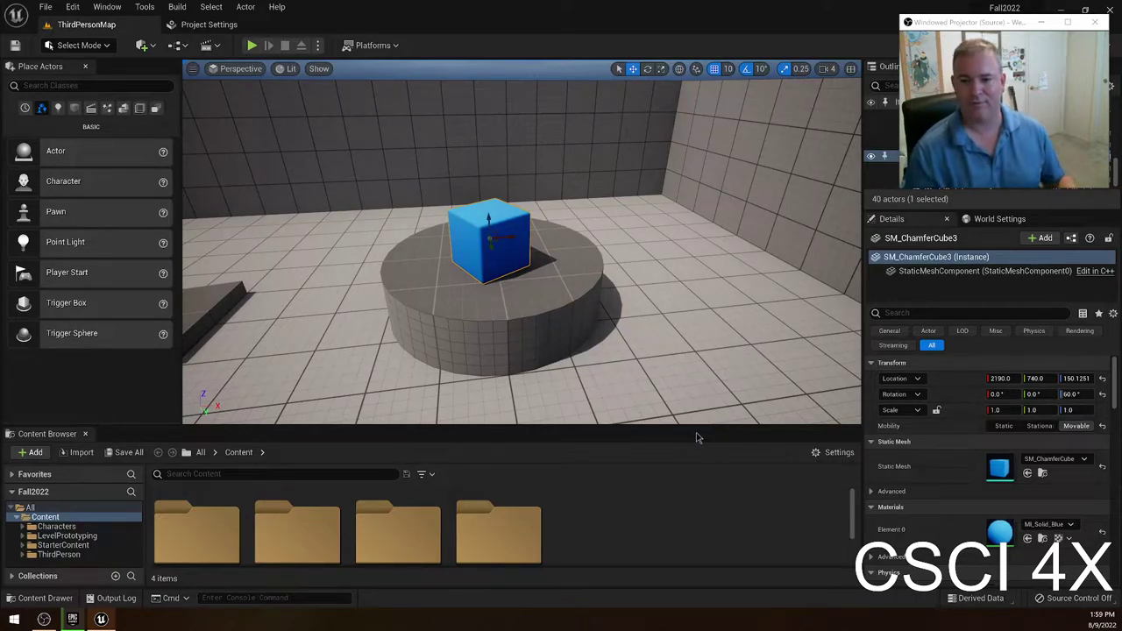
Move the blue cube standing near the end of the long block up from the floor onto the block.
right_drag(457, 338, 109, 307)
click(473, 267)
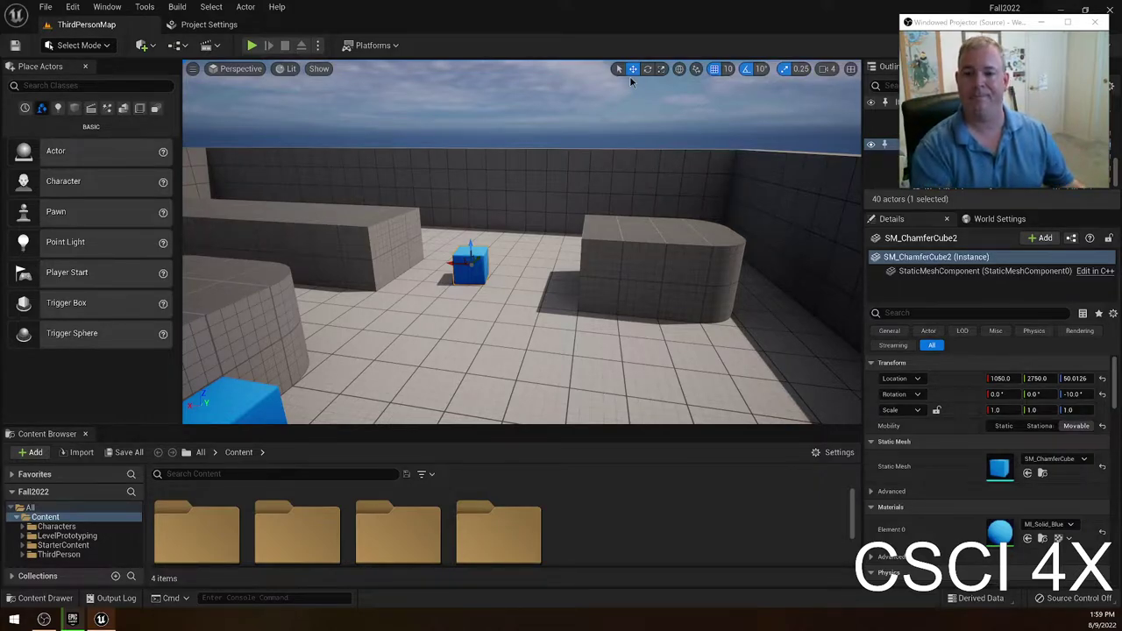
drag(454, 261, 383, 199)
Move the blue cube beside the rounded platform off the floor to Y 2470, Z 340.0126.
key(w)
right_drag(383, 199, 366, 210)
click(385, 282)
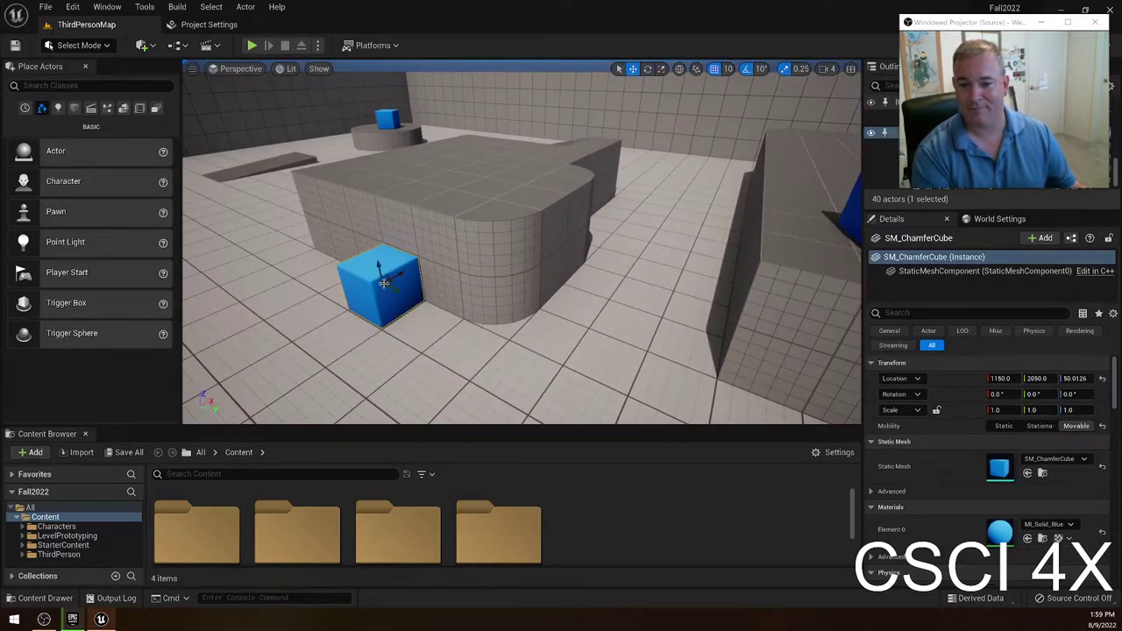
drag(395, 287, 632, 141)
Move the raised blue cube to X 1440, Y 2750 above the cube on the long block and snap it down onto that cube.
key(d)
right_drag(633, 140, 565, 213)
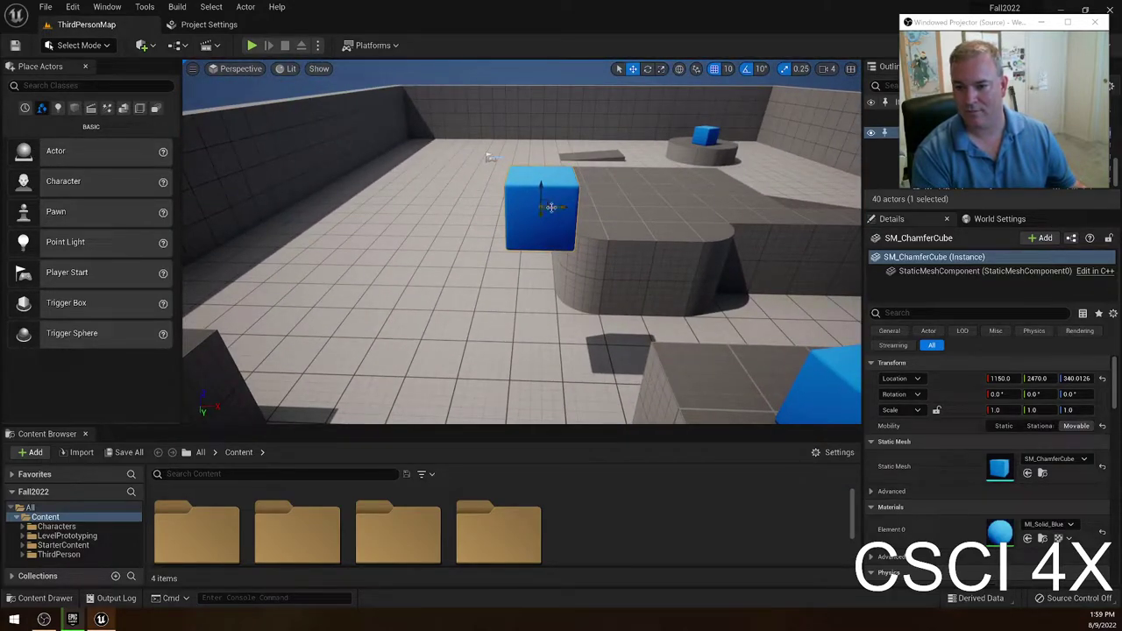
drag(548, 212, 801, 213)
key(f)
right_drag(575, 210, 675, 254)
drag(531, 226, 614, 181)
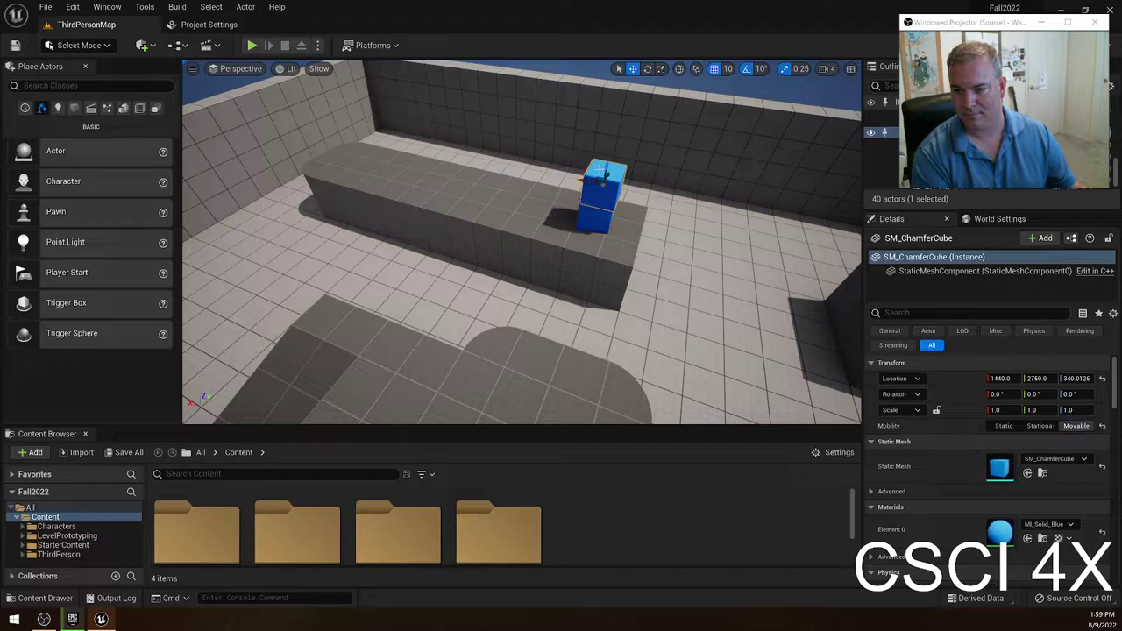
key(End)
Play the level, run the character up the ramp and try to jump across to the long block with the stacked cubes.
key(w)
right_drag(616, 127, 627, 121)
alt+drag(623, 136, 516, 92)
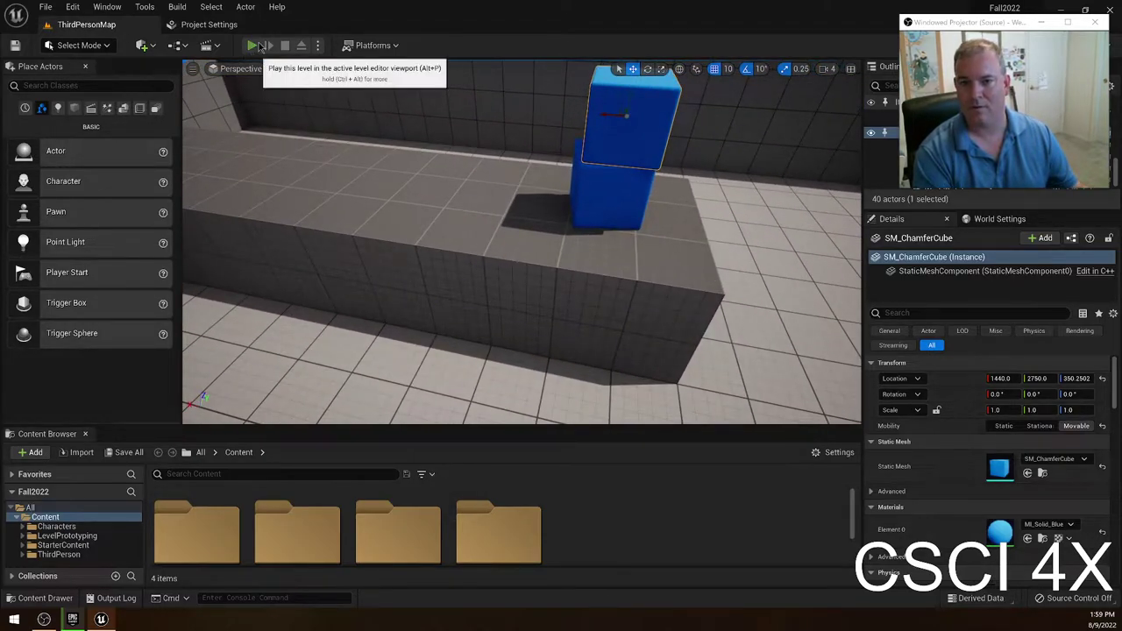
click(253, 45)
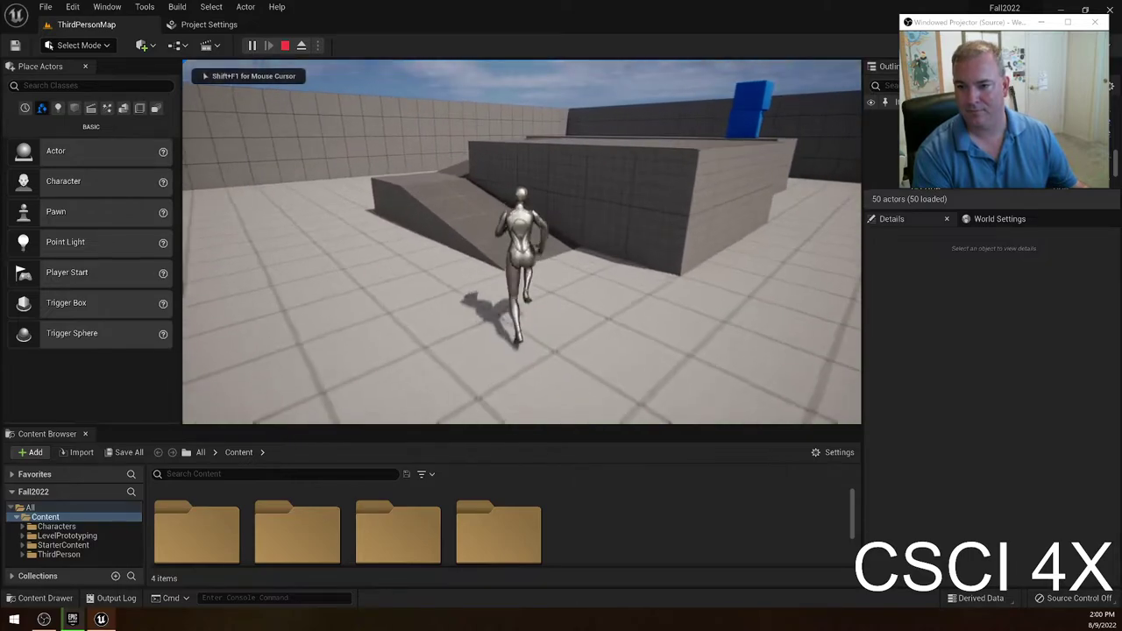
key(w)
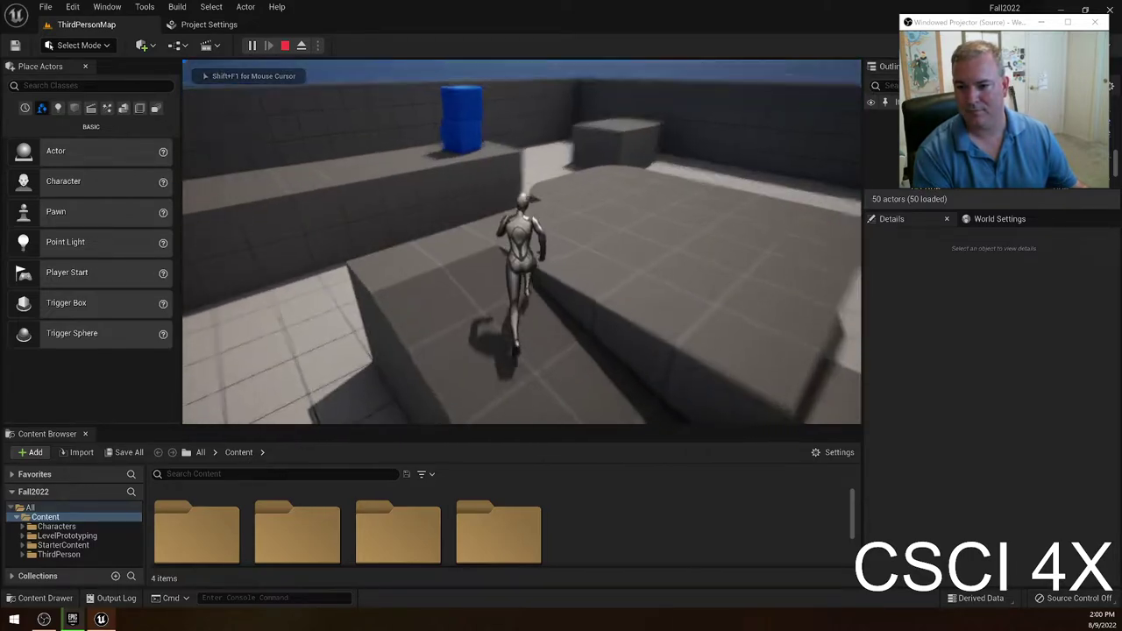
key(w)
key(space)
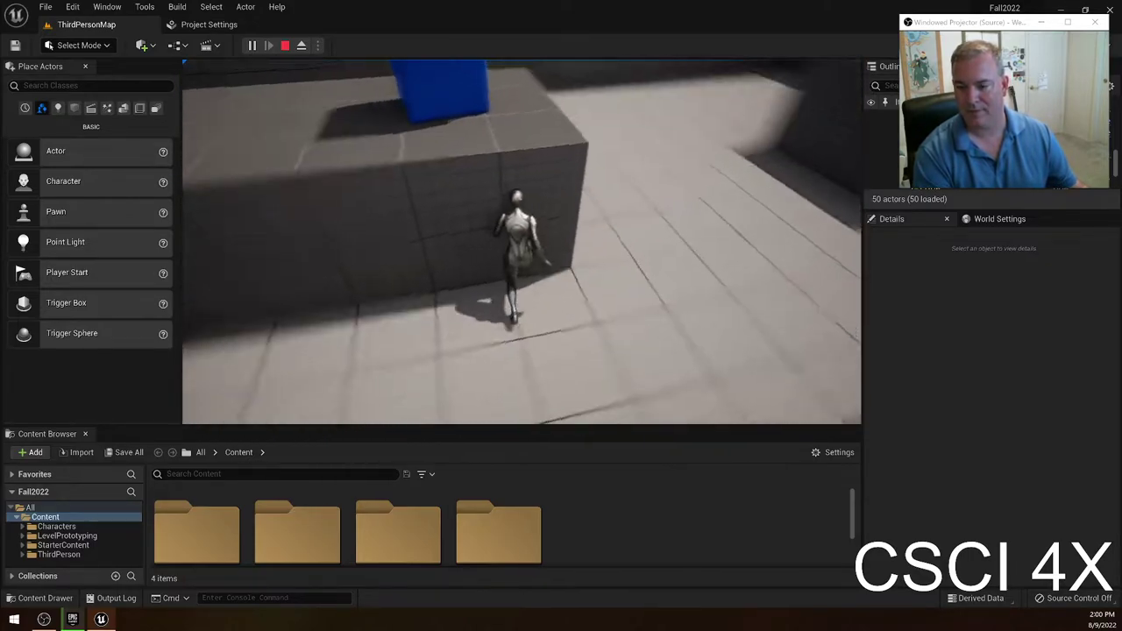
Run the character back up the ramp, jump onto the long block into the stacked cubes, and stop playing.
key(w)
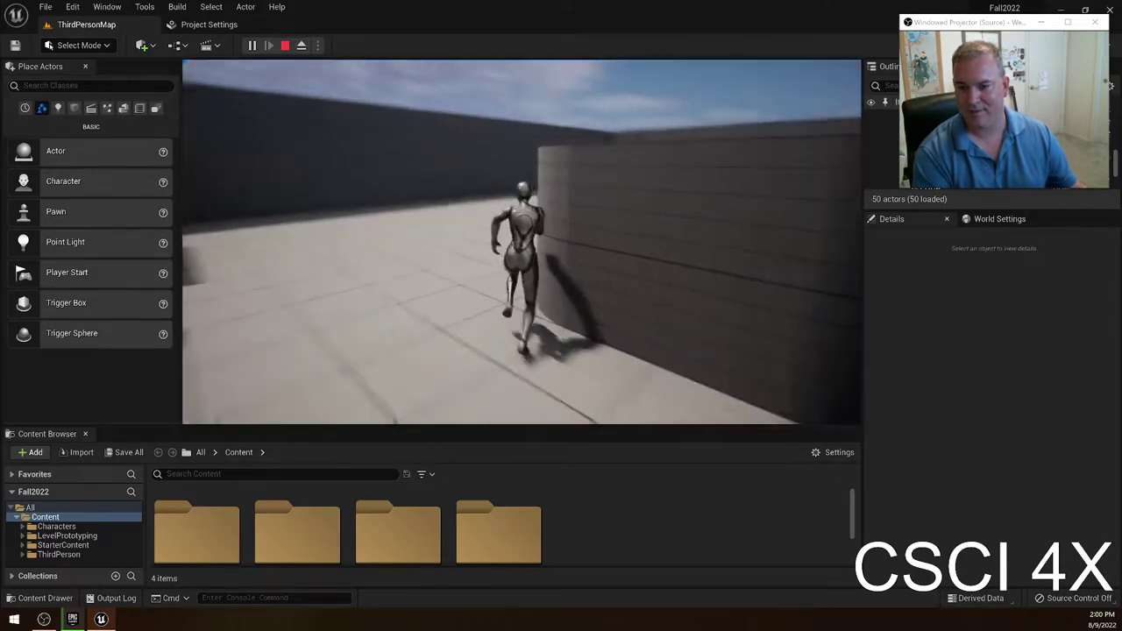
key(w)
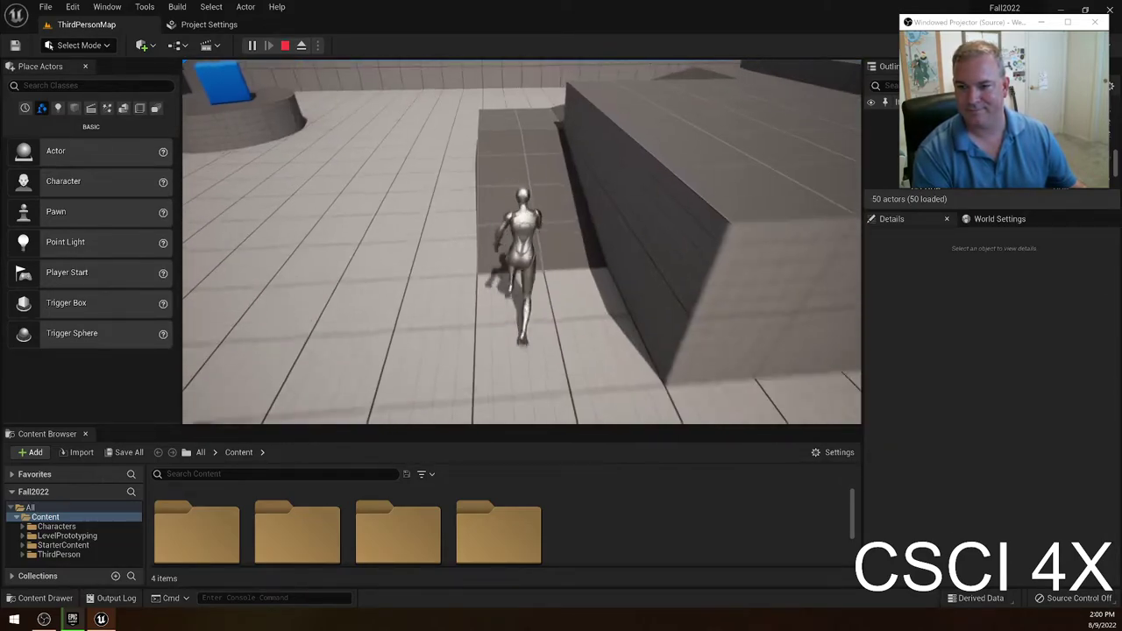
key(w)
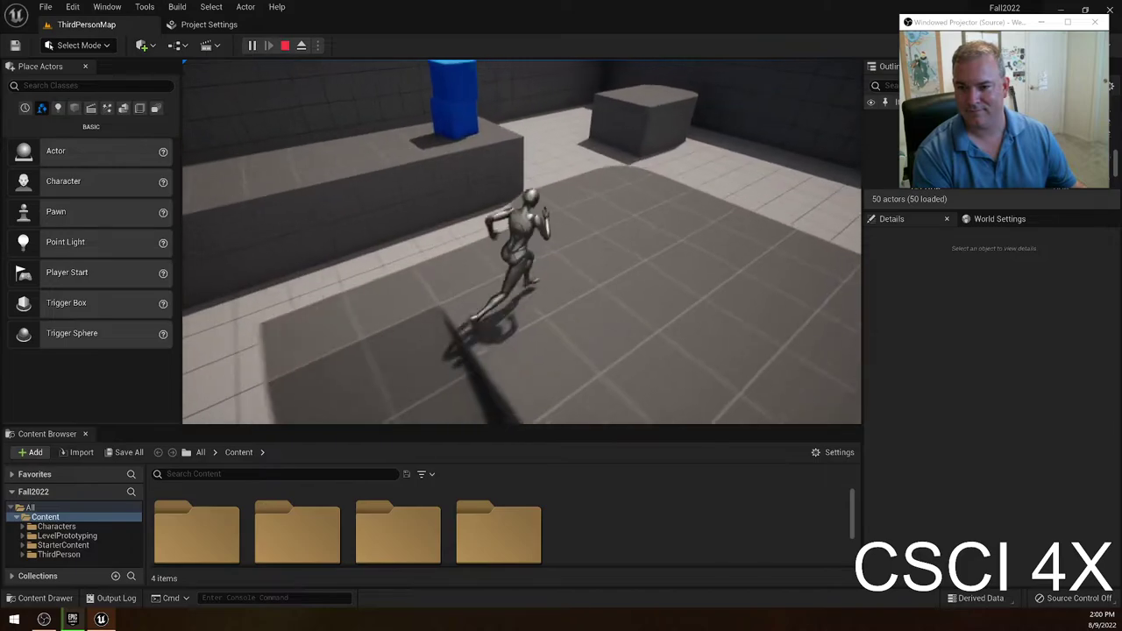
key(w)
key(space)
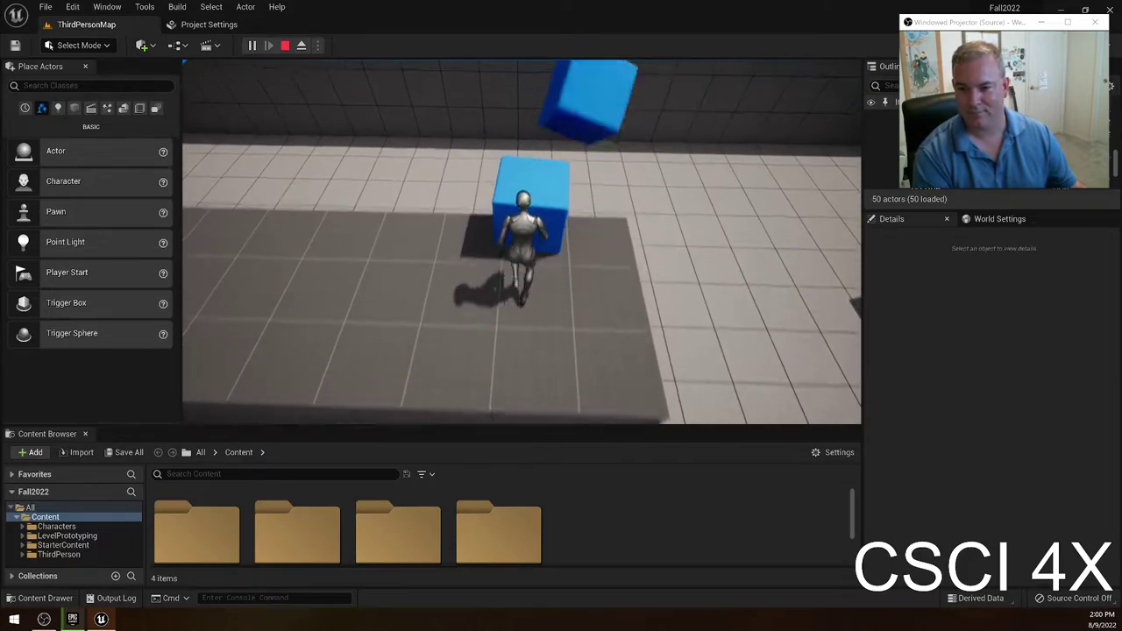
key(Escape)
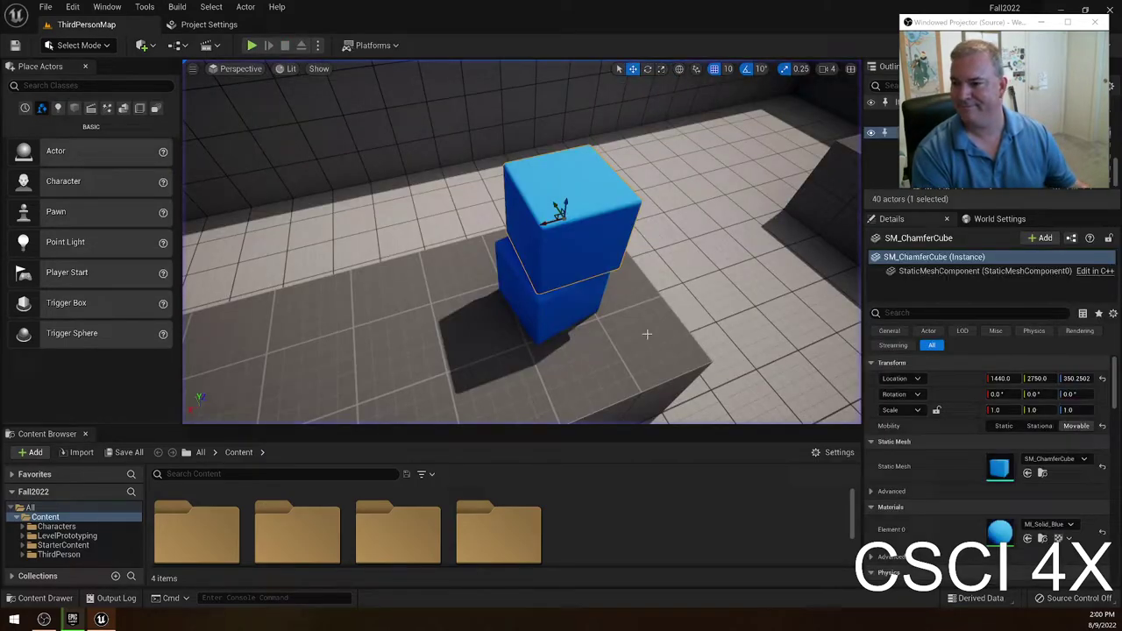
Play the level again, knock the top cube off the stack with the character, and end the play session.
click(253, 47)
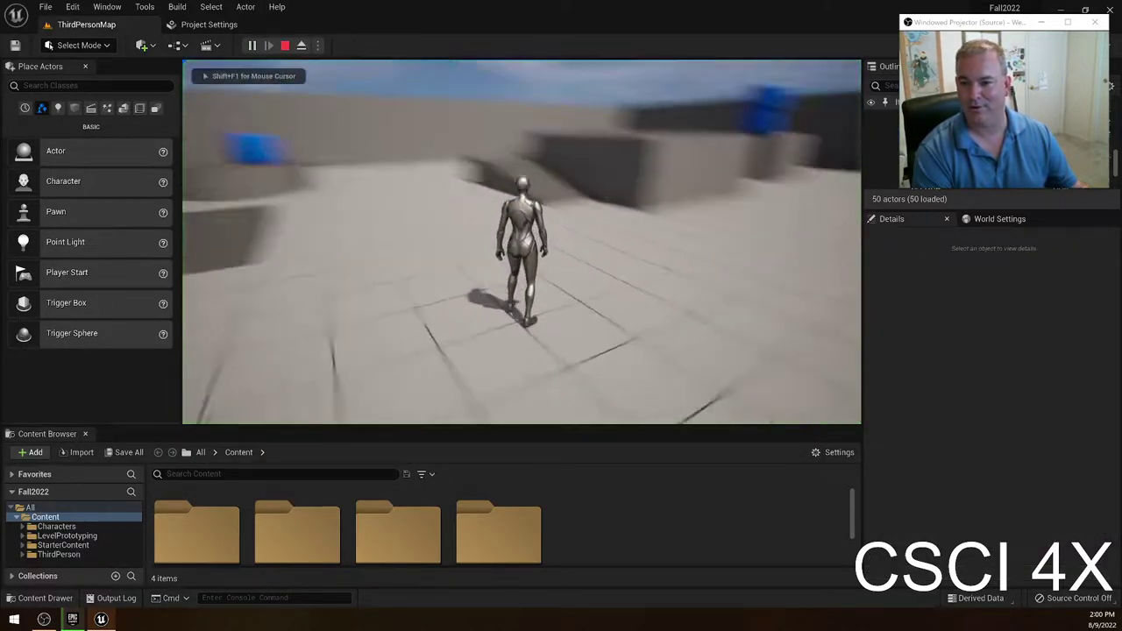
key(w)
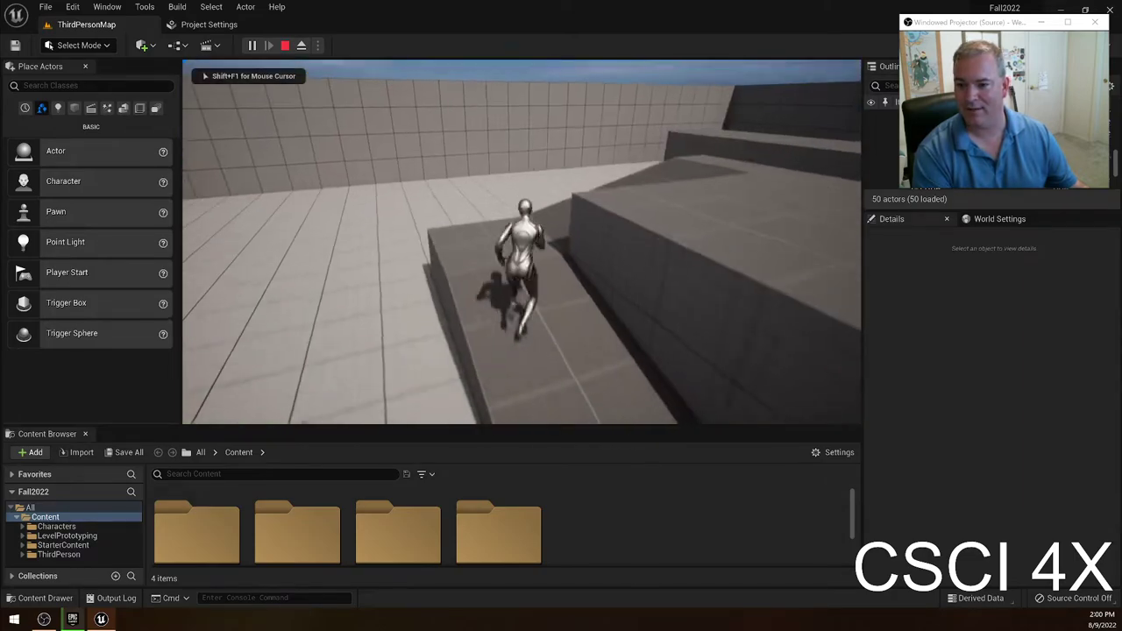
key(w)
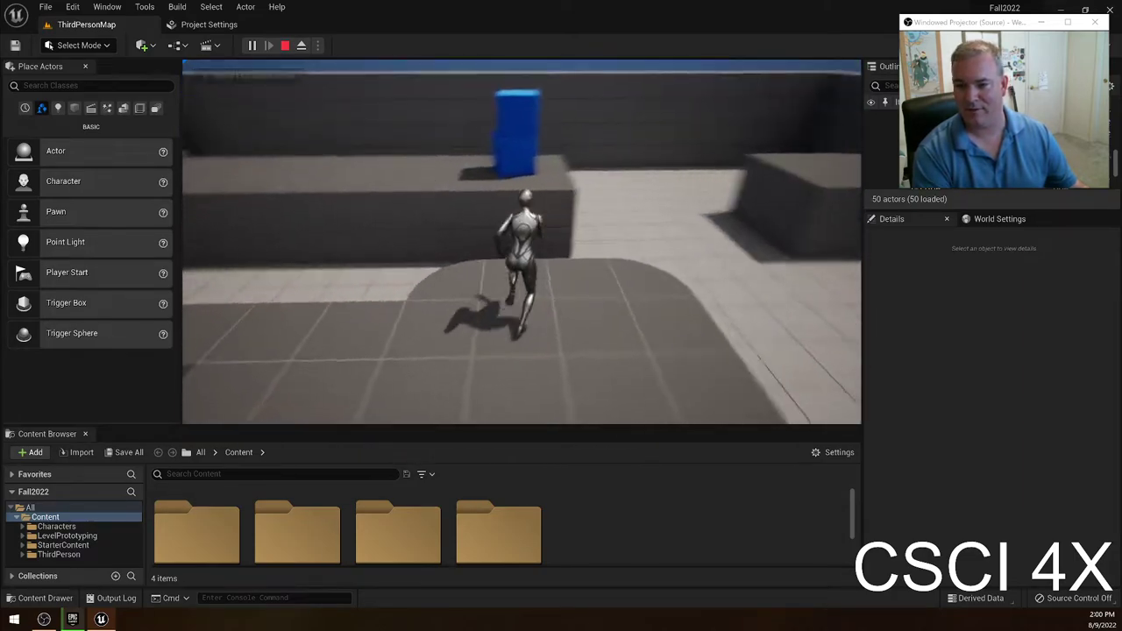
key(w)
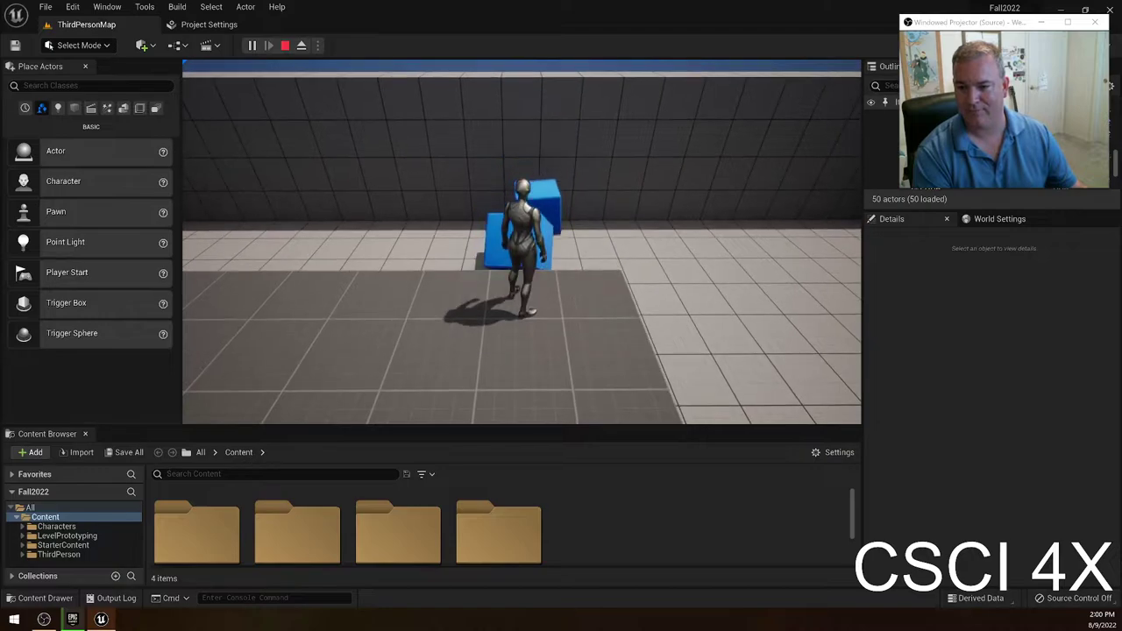
key(Escape)
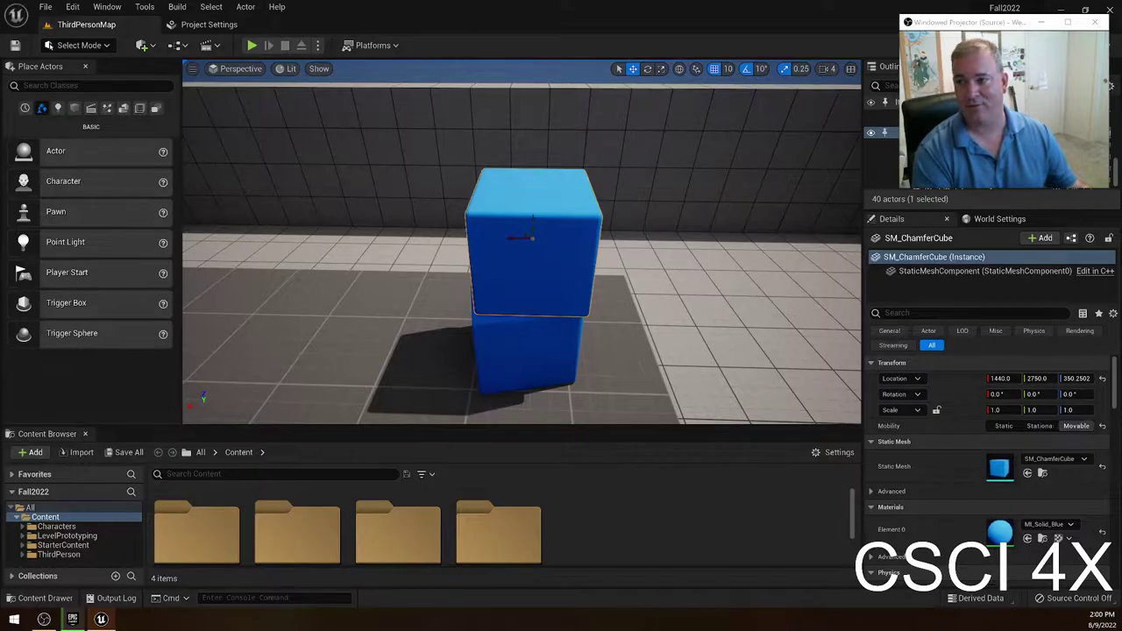
mouse_move(632, 214)
right_down()
mouse_move(702, 254)
mouse_move(771, 272)
mouse_move(632, 214)
right_up()
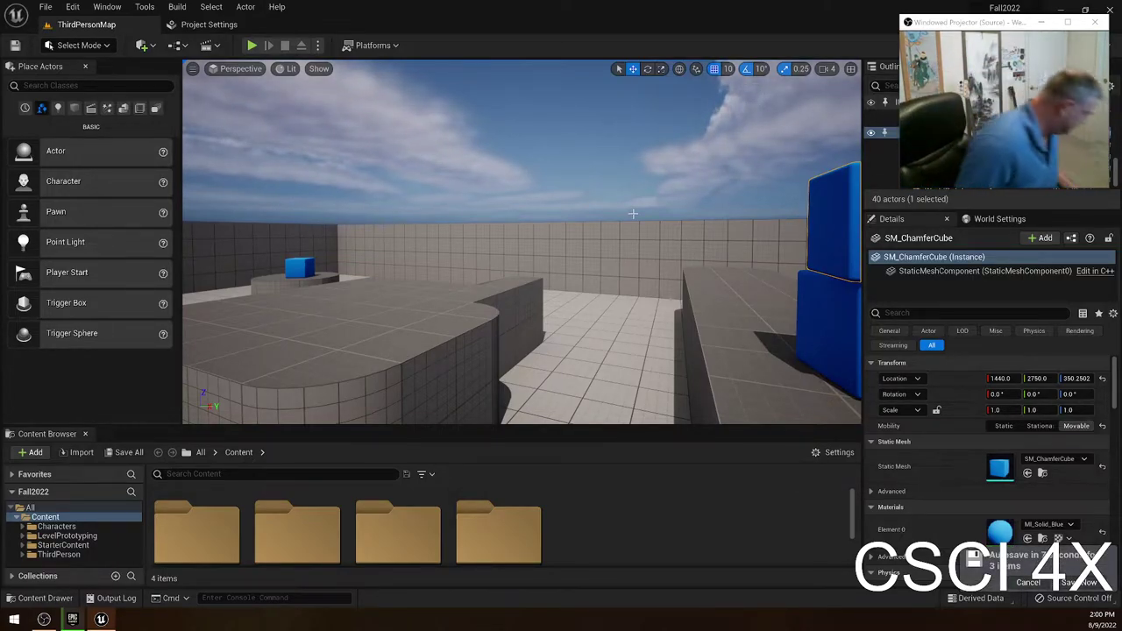
key(f)
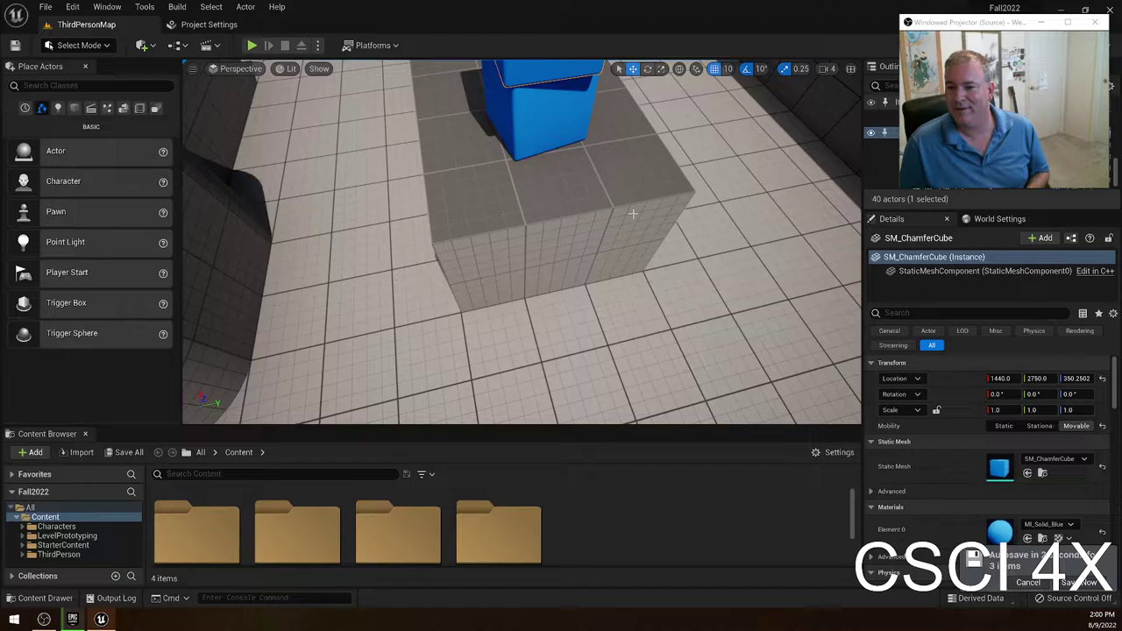
right_drag(633, 214, 633, 213)
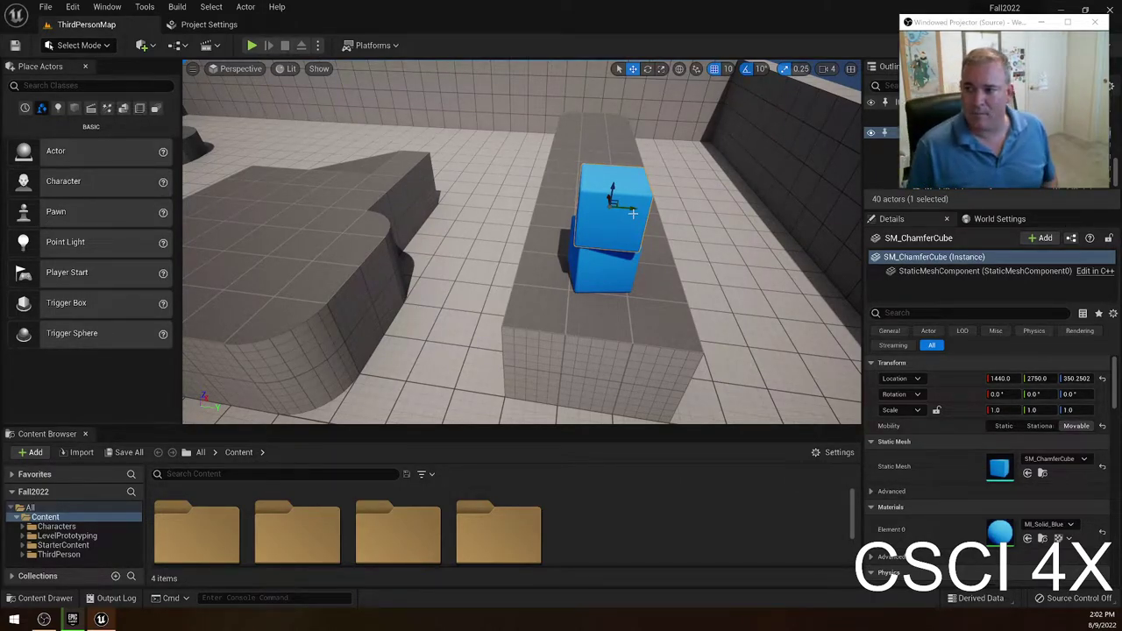
Cycle the upper blue cube's transform gizmo through the rotate, move and select modes, ending in scale mode.
click(648, 69)
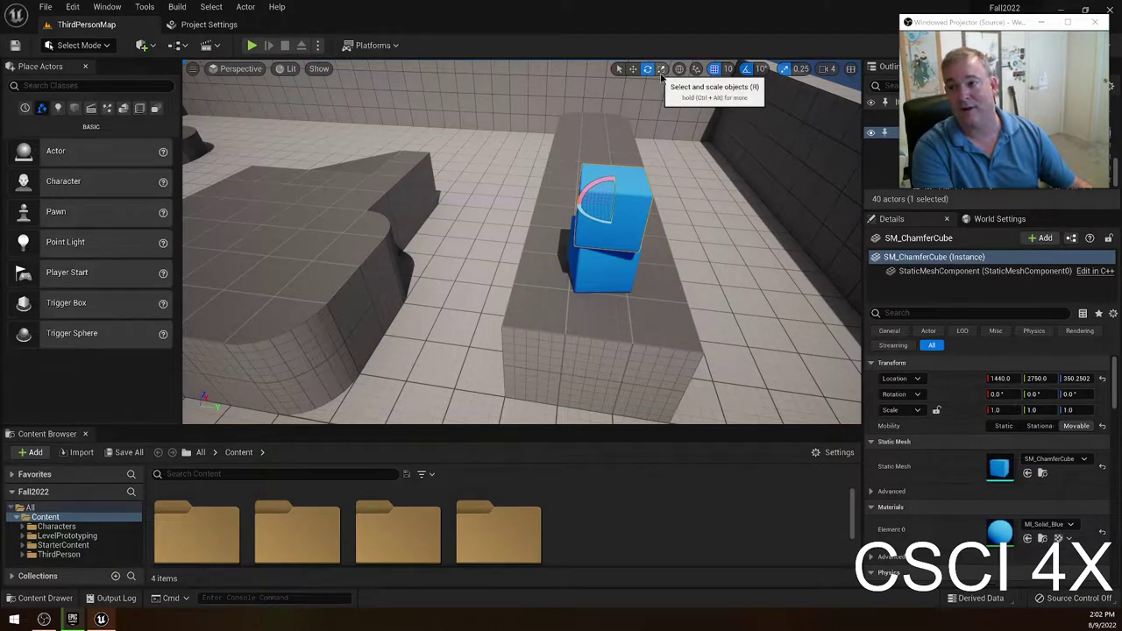
click(633, 70)
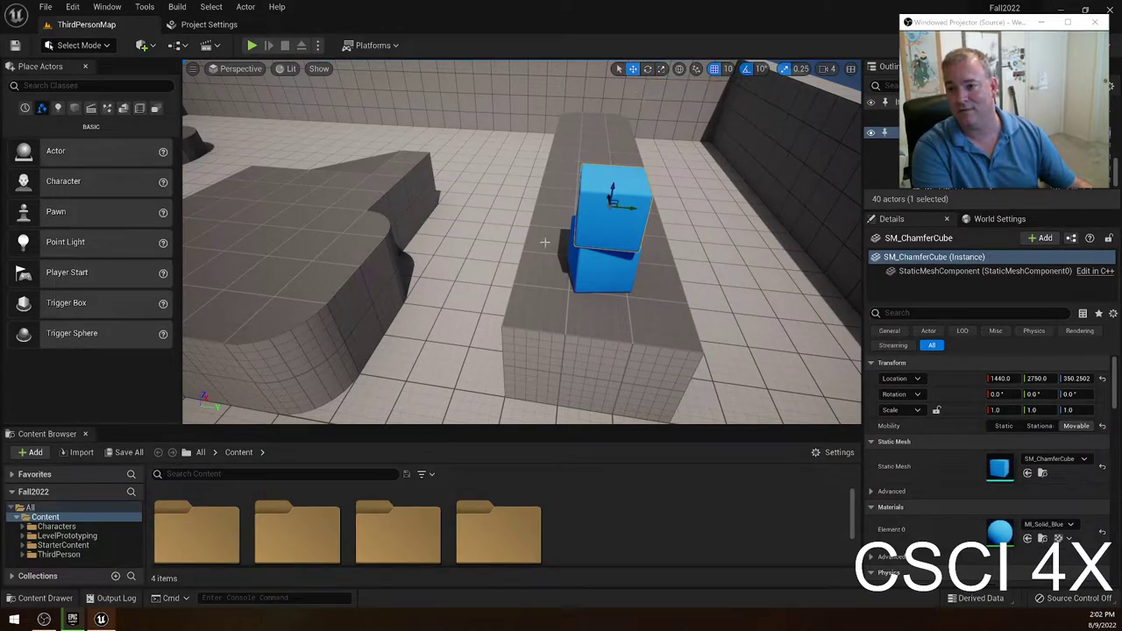
click(661, 70)
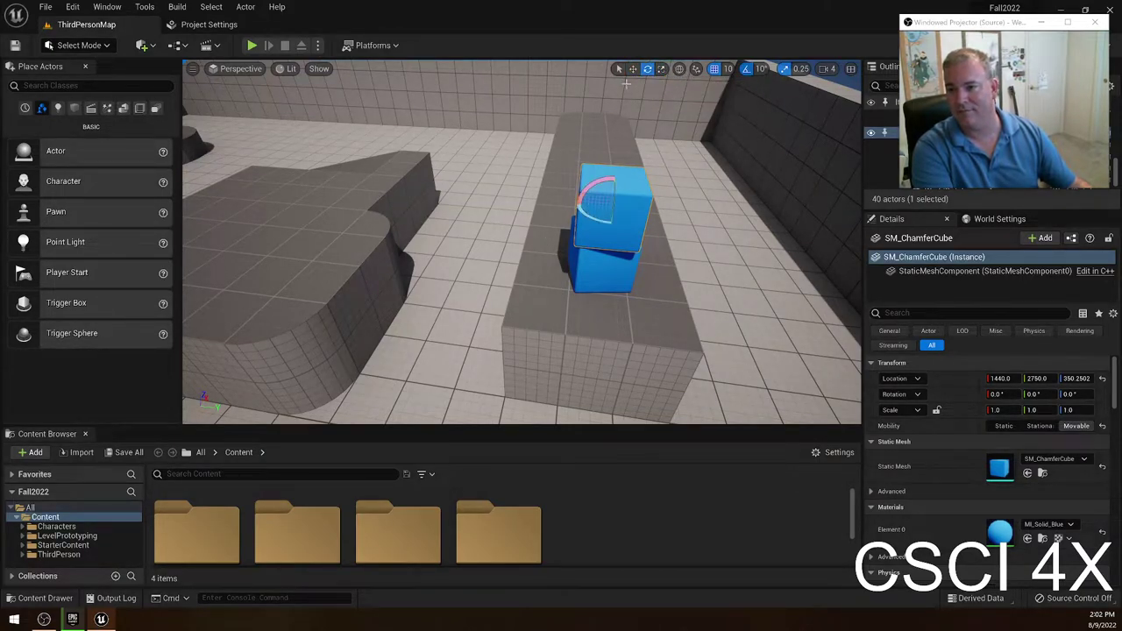
key(q)
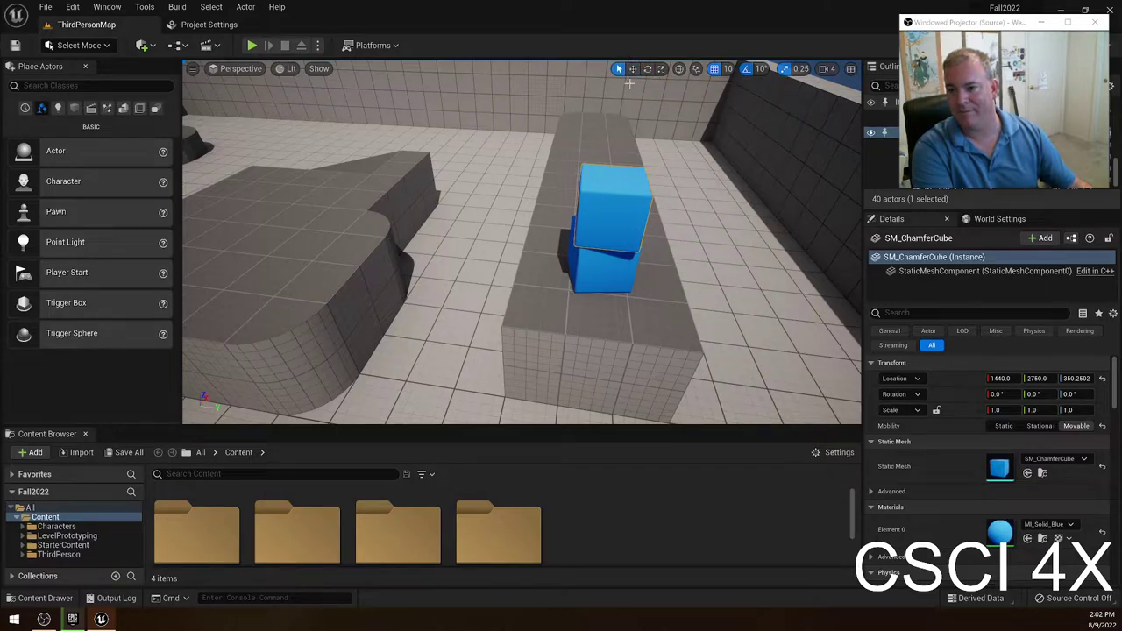
click(633, 69)
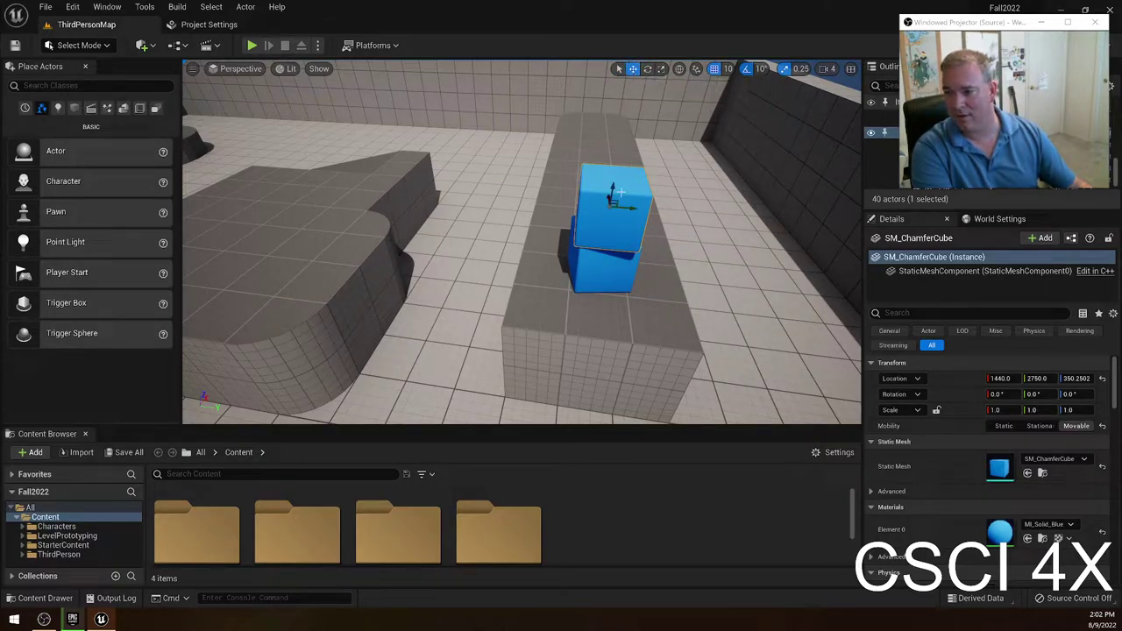
key(r)
key(e)
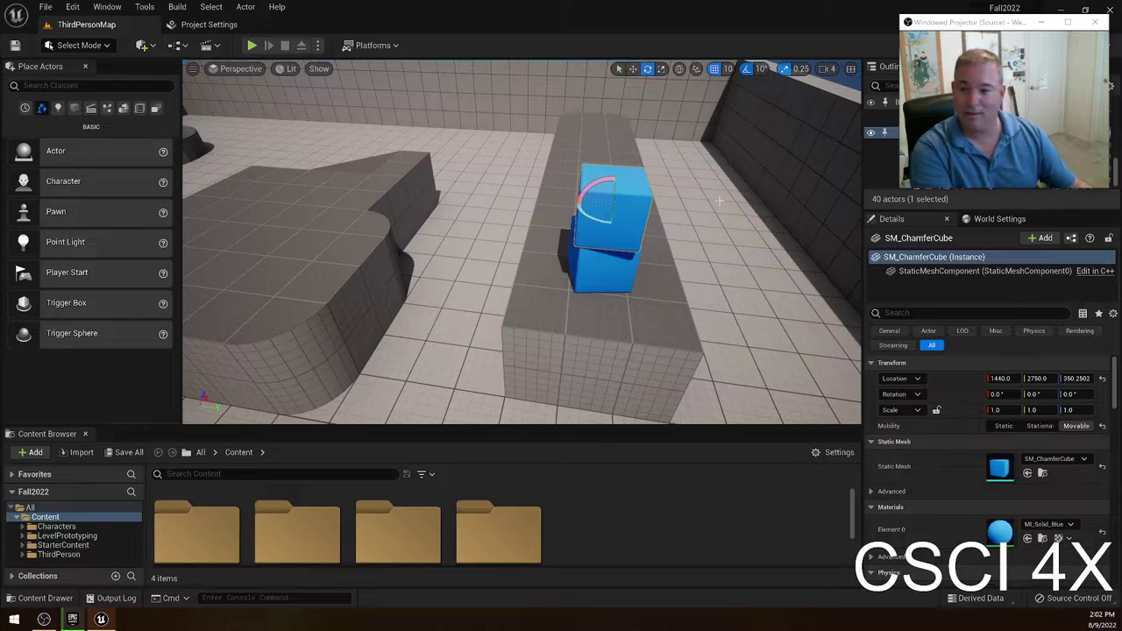
key(r)
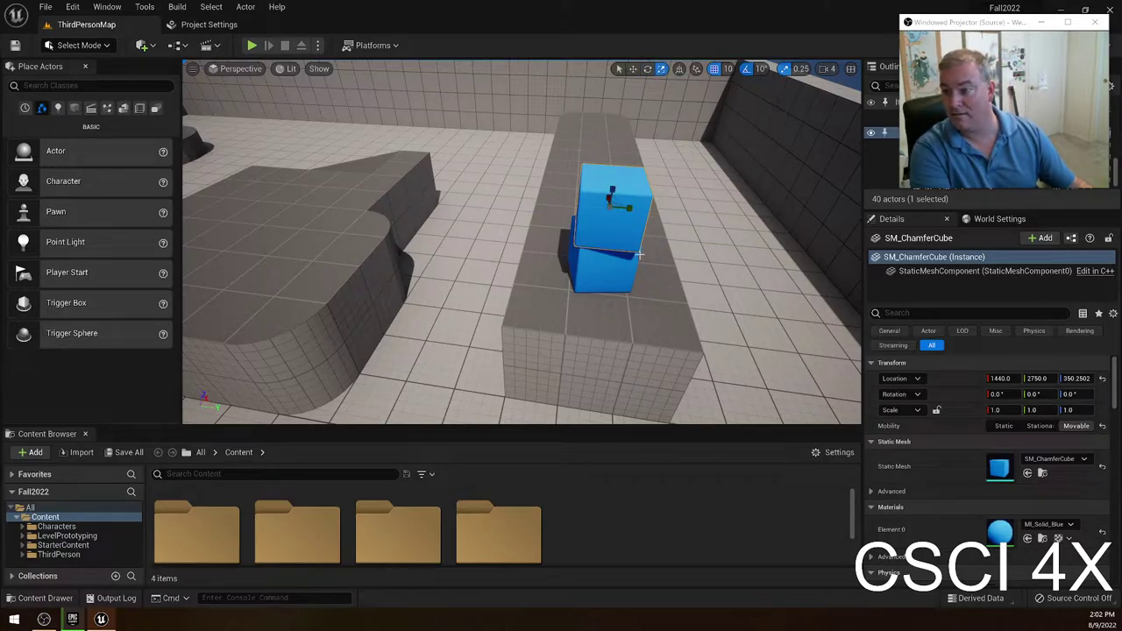
Rotate the upper blue cube on the long block to -40° about Z.
key(w)
key(r)
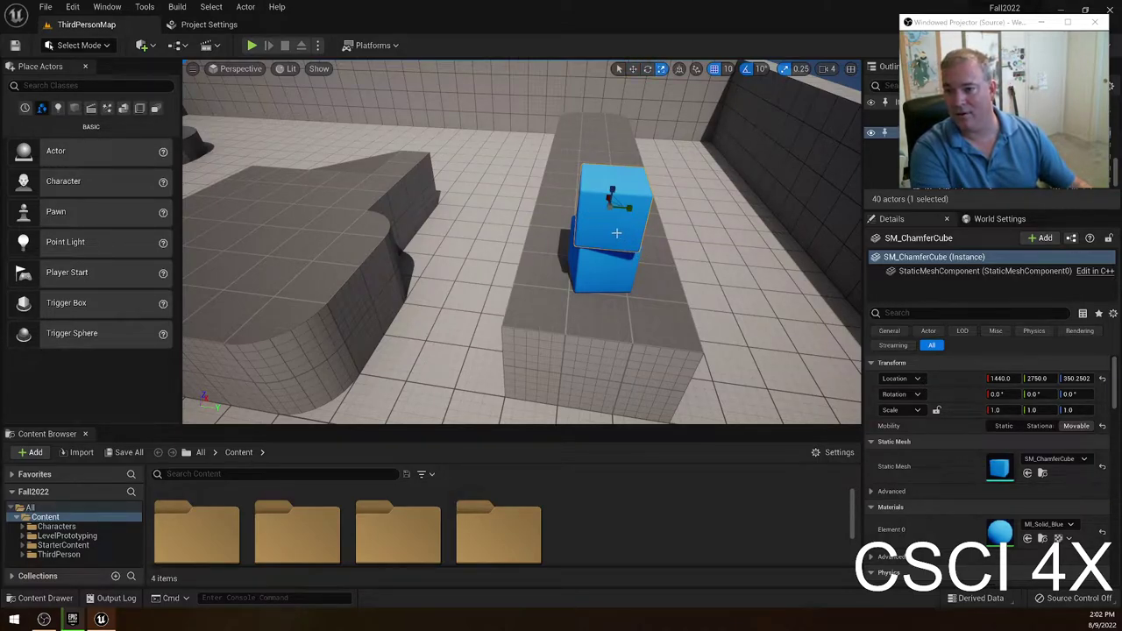
right_drag(601, 236, 377, 176)
key(w)
key(d)
alt+drag(640, 202, 645, 238)
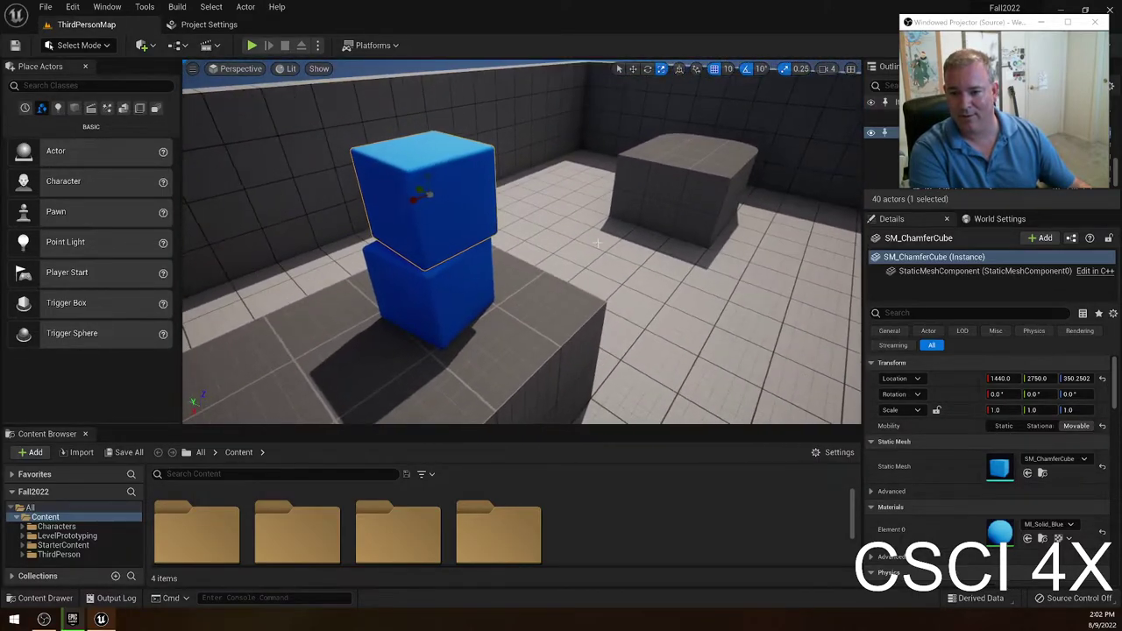
key(e)
drag(441, 200, 382, 167)
Scale the upper blue cube to -1.25 on all axes and snap it down onto the cube below.
key(r)
key(End)
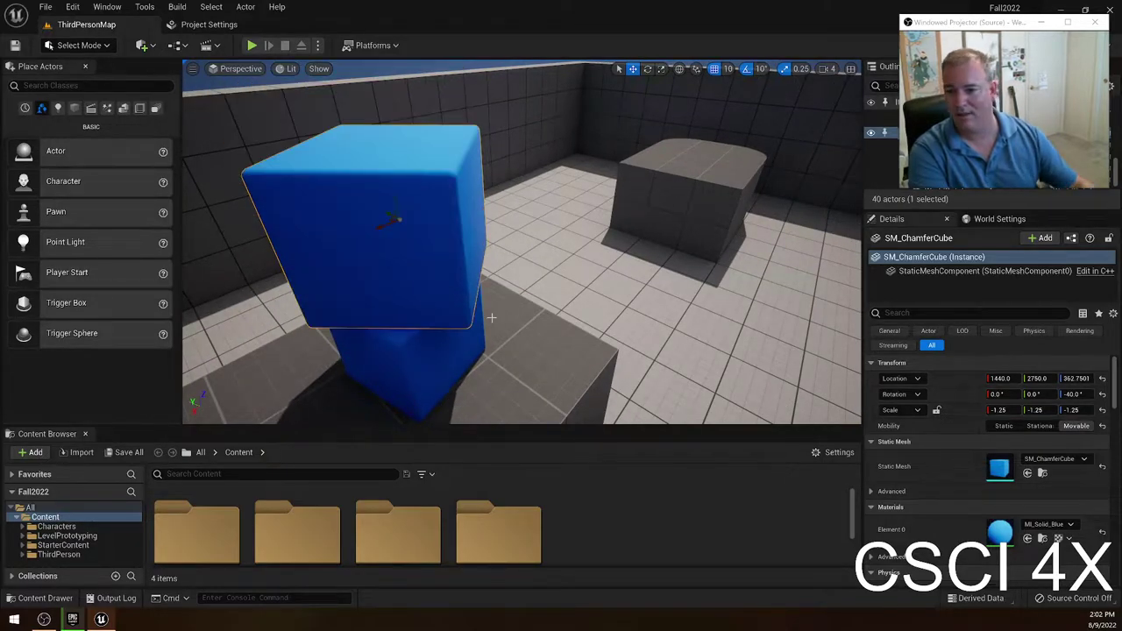
right_drag(483, 318, 586, 25)
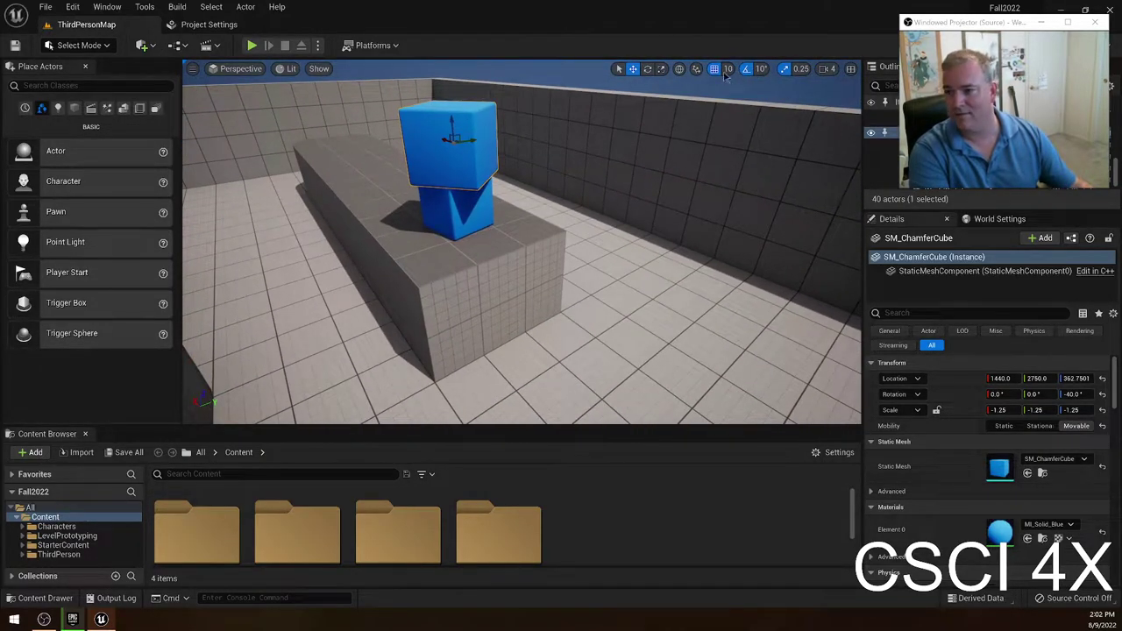
Play the level, run the character up the ramp, jump across to the enlarged cube stack, and stop playing.
click(249, 46)
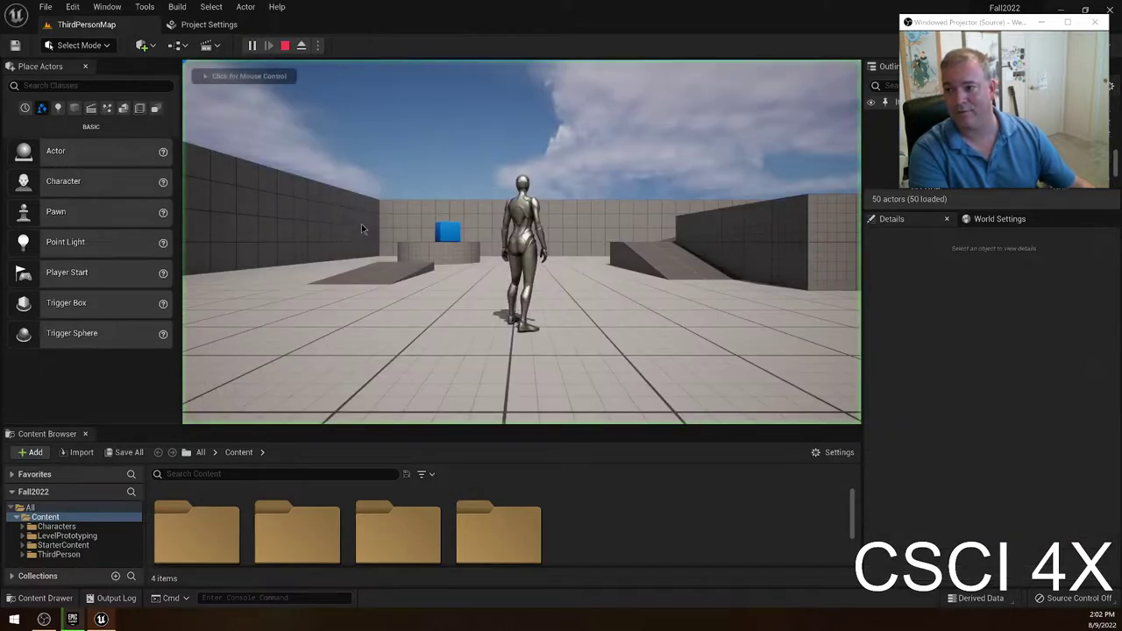
key(w)
key(w)
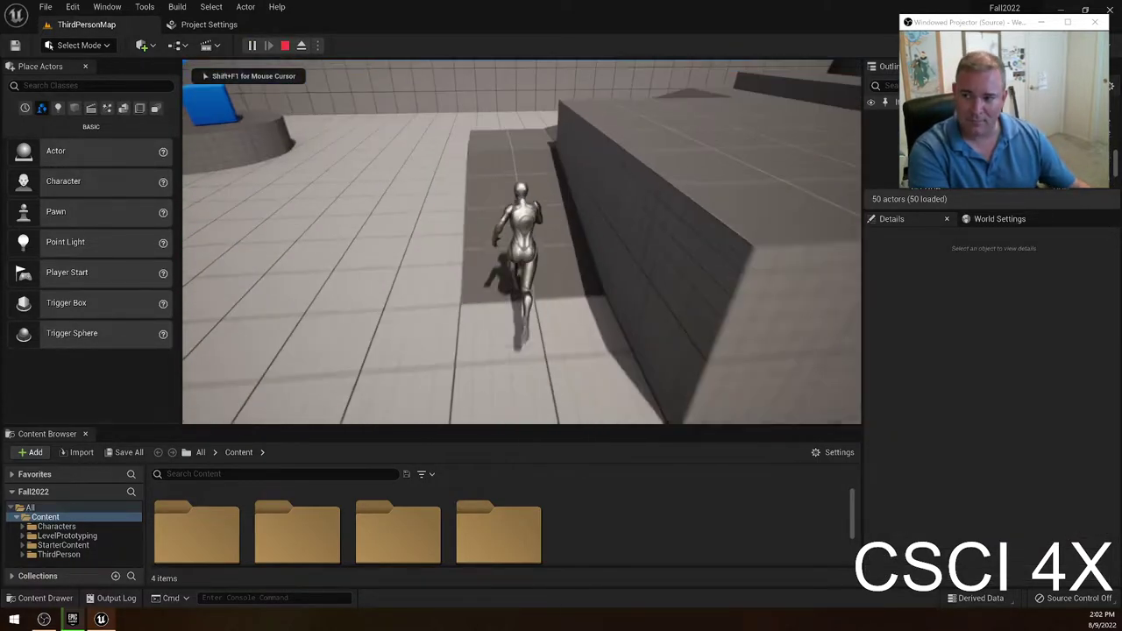
key(w)
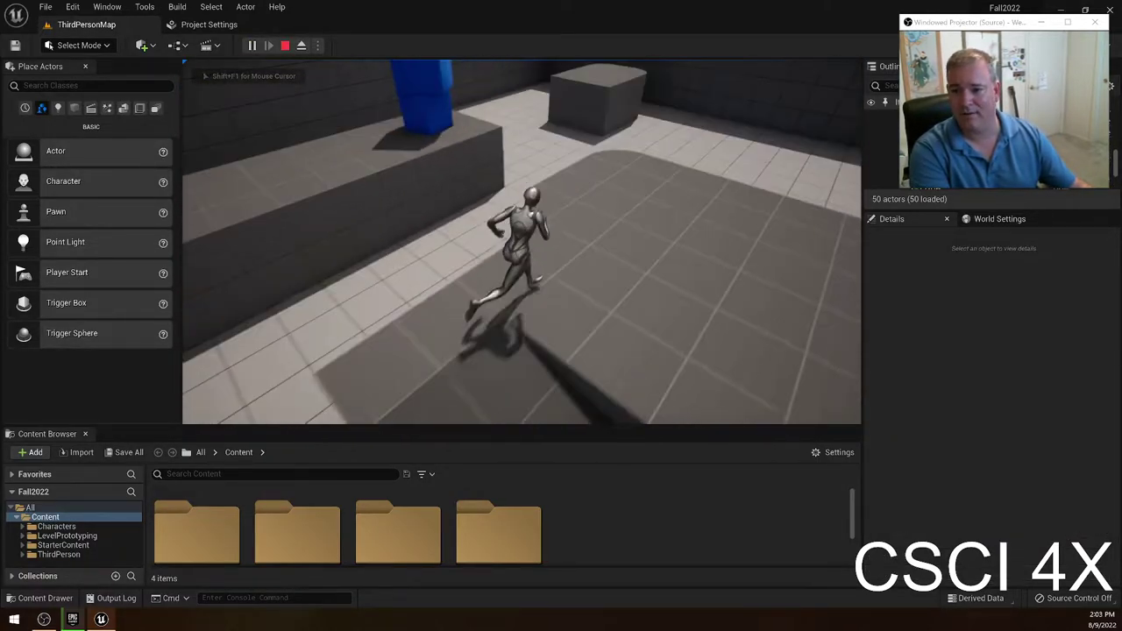
key(space)
key(w)
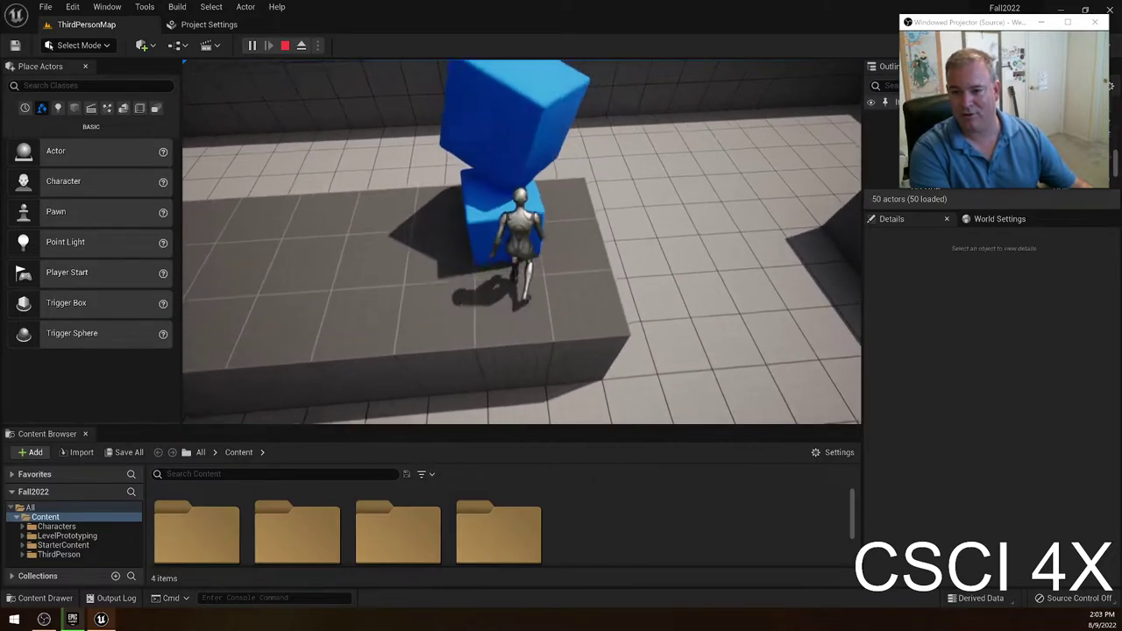
key(s)
key(Escape)
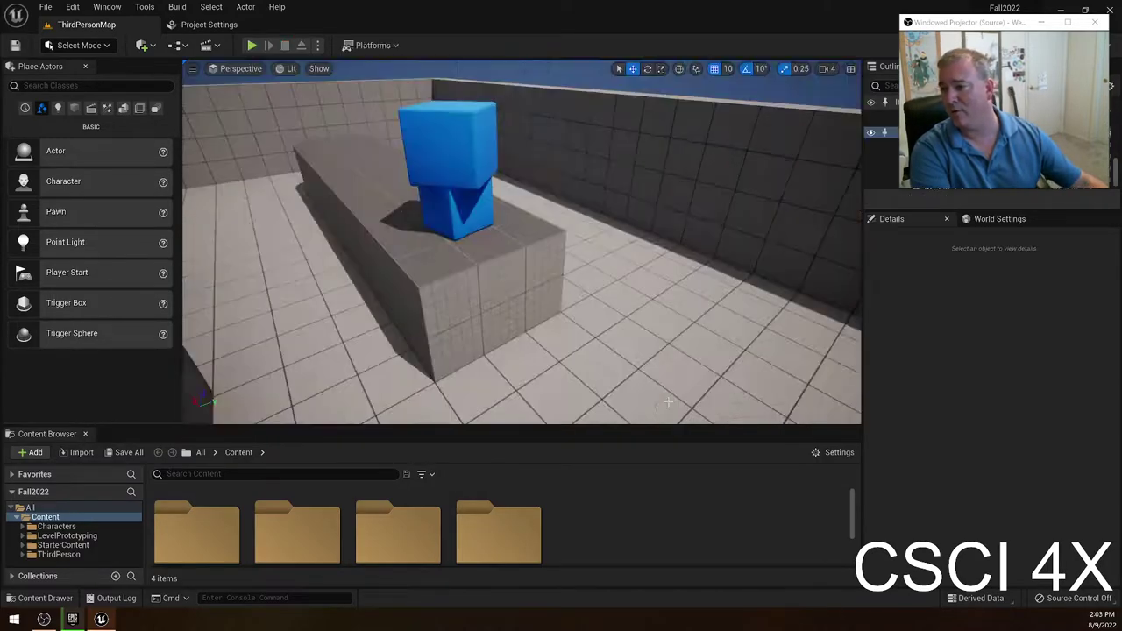
Stretch the upper blue cube into a long, thin plank with scale -4.75 in X and -0.25 in Y.
click(446, 175)
key(f)
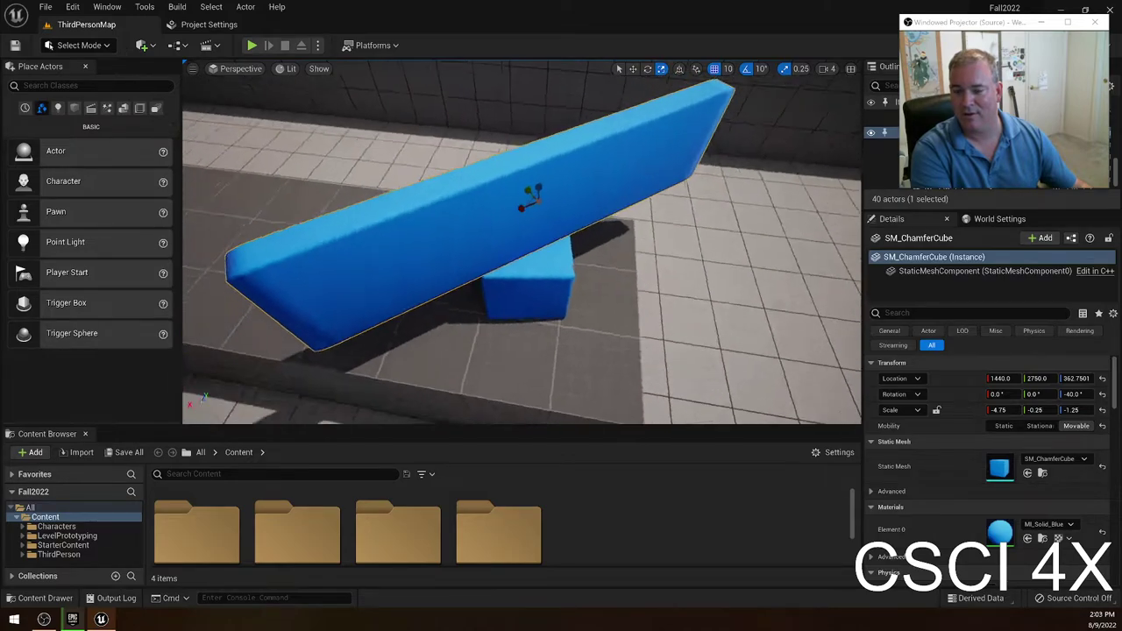
alt+drag(622, 265, 491, 266)
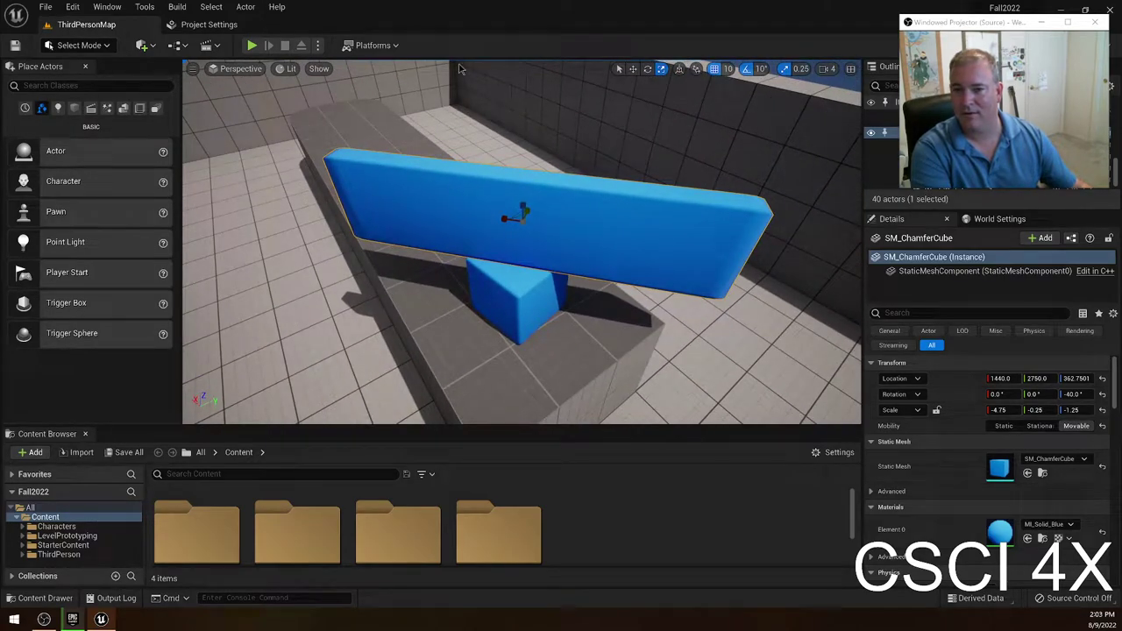
Play the level, knock the plank and lower cube off the long block with the character, and end the session.
click(254, 46)
key(w)
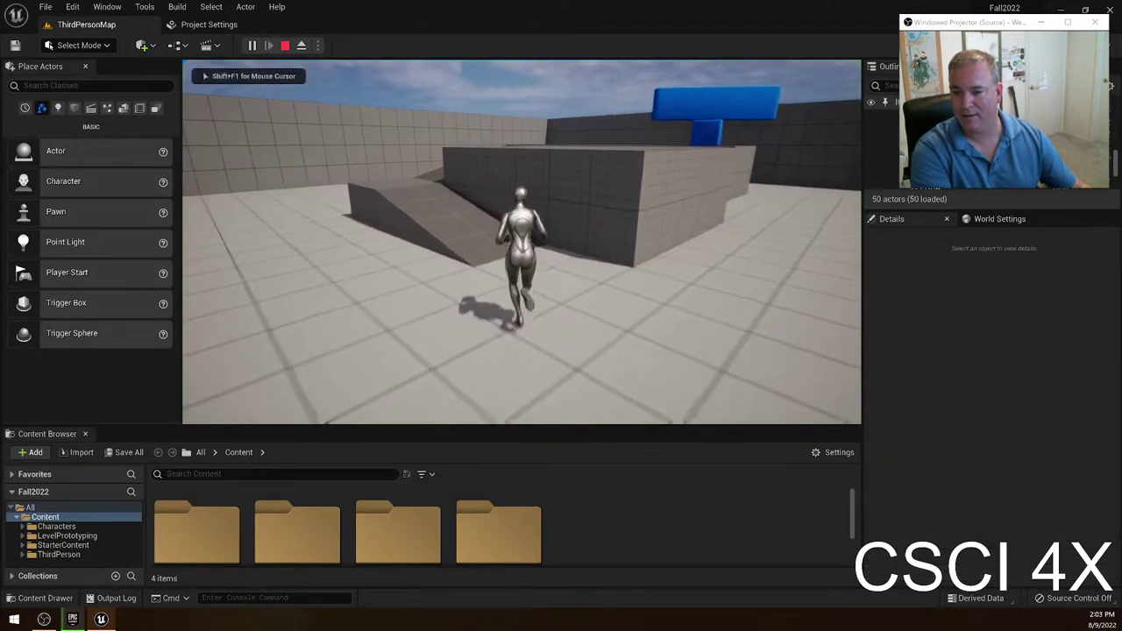
key(w)
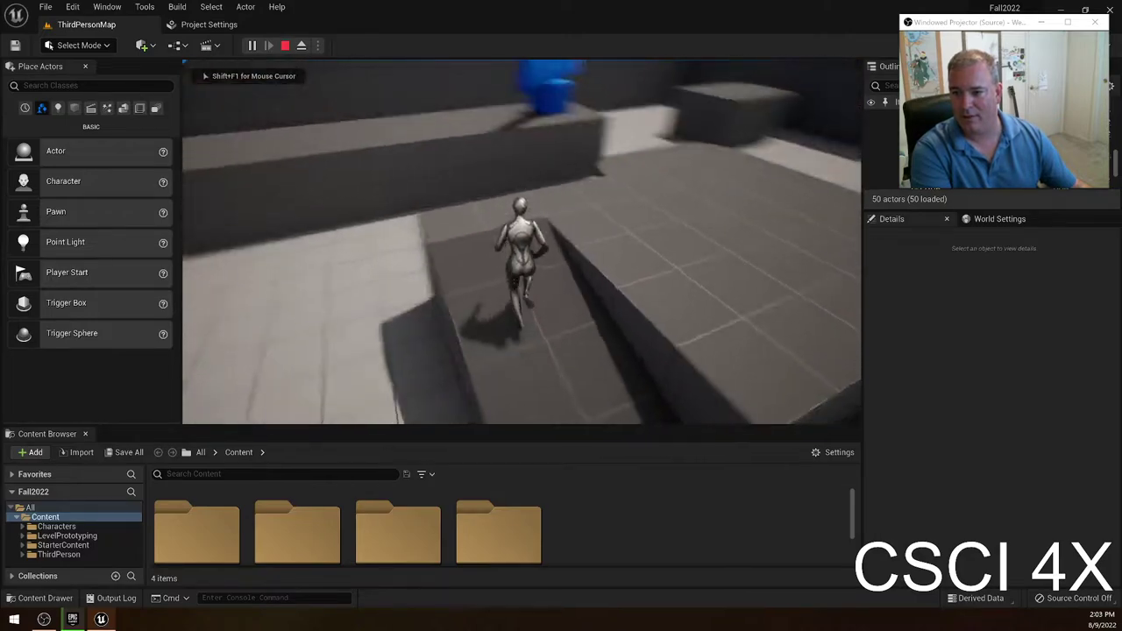
key(space)
key(w)
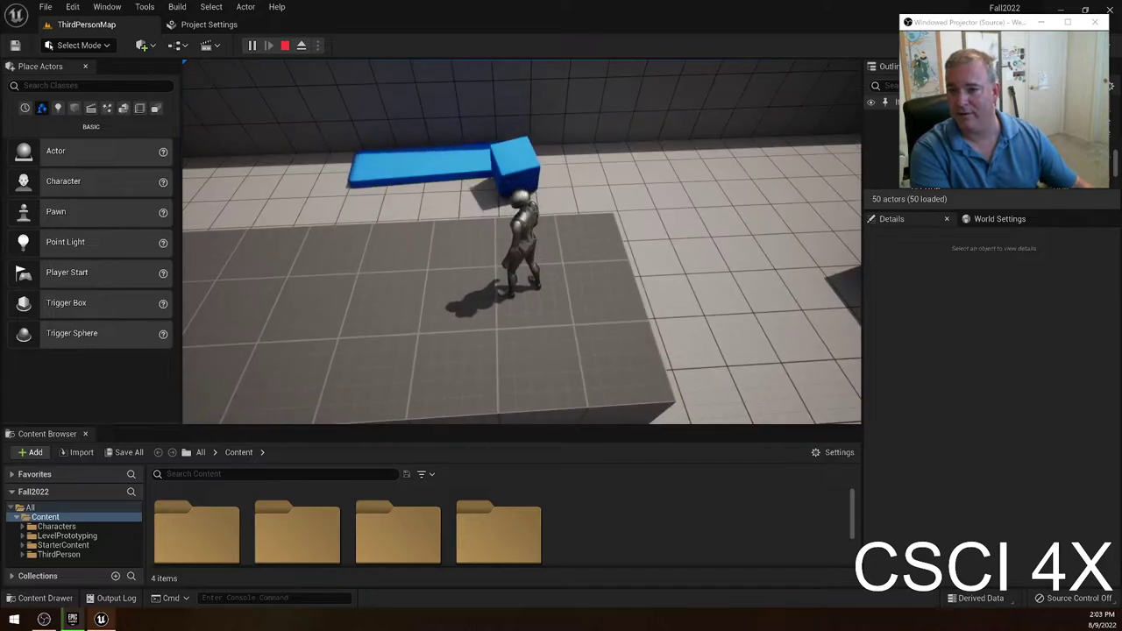
key(Escape)
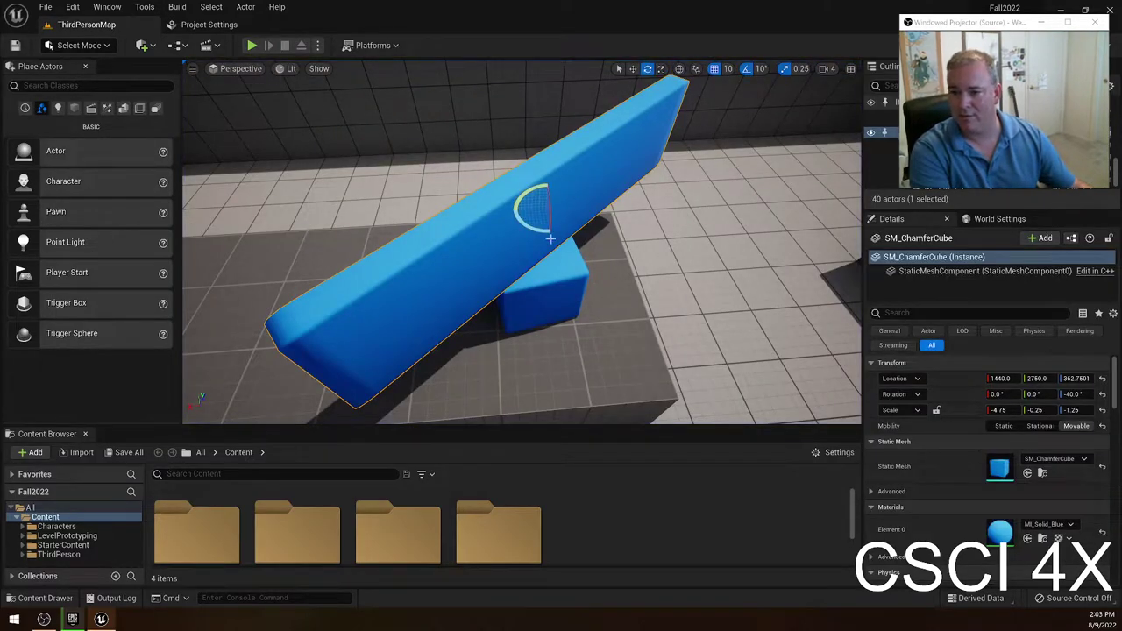
Rotate the blue plank freely about several axes with the rotate gizmo, undoing some of the turns.
alt+drag(561, 263, 622, 73)
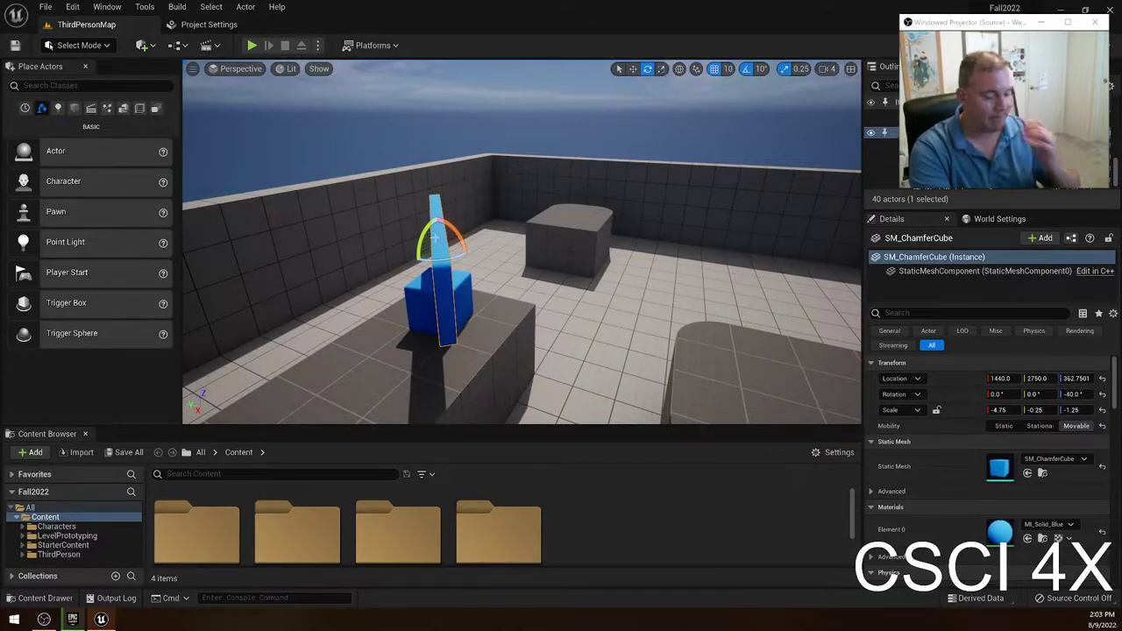
alt+drag(448, 248, 484, 377)
key(ctrl+z)
key(ctrl+z)
right_drag(434, 268, 446, 274)
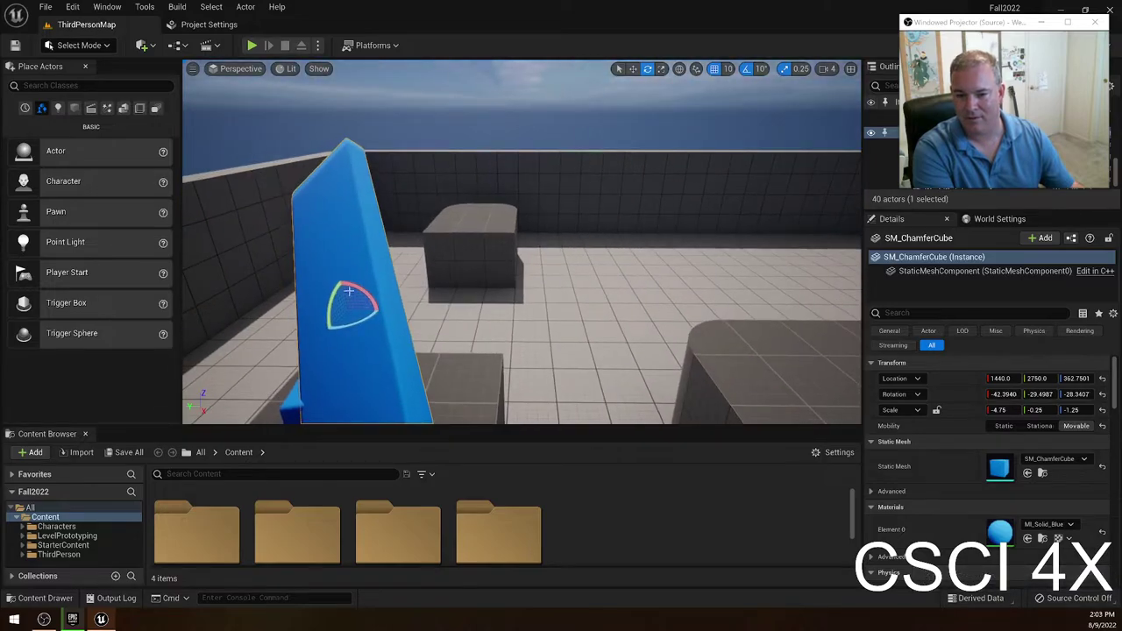
drag(365, 297, 330, 328)
key(ctrl+z)
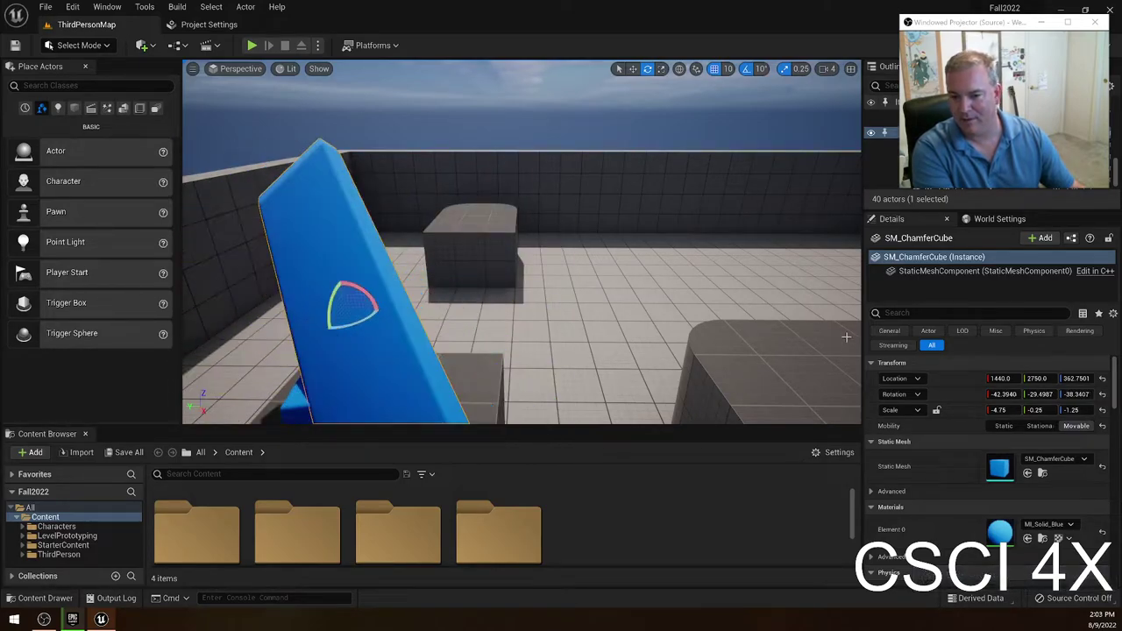
Reset the blue plank's rotation to 0° on the X, Y and Z axes.
click(999, 395)
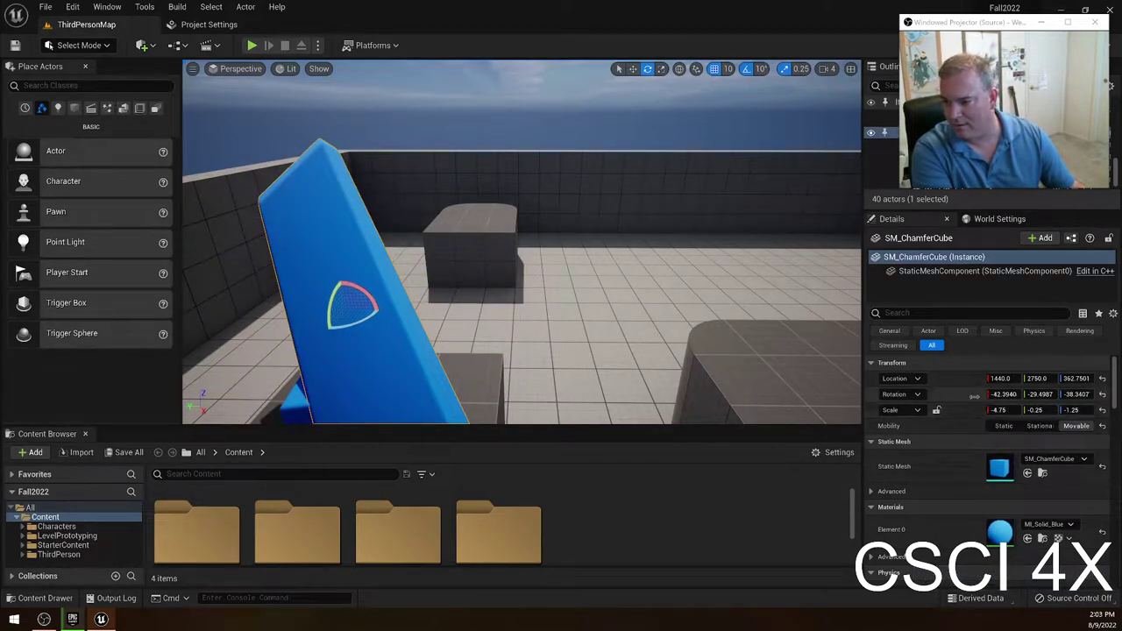
text(0)
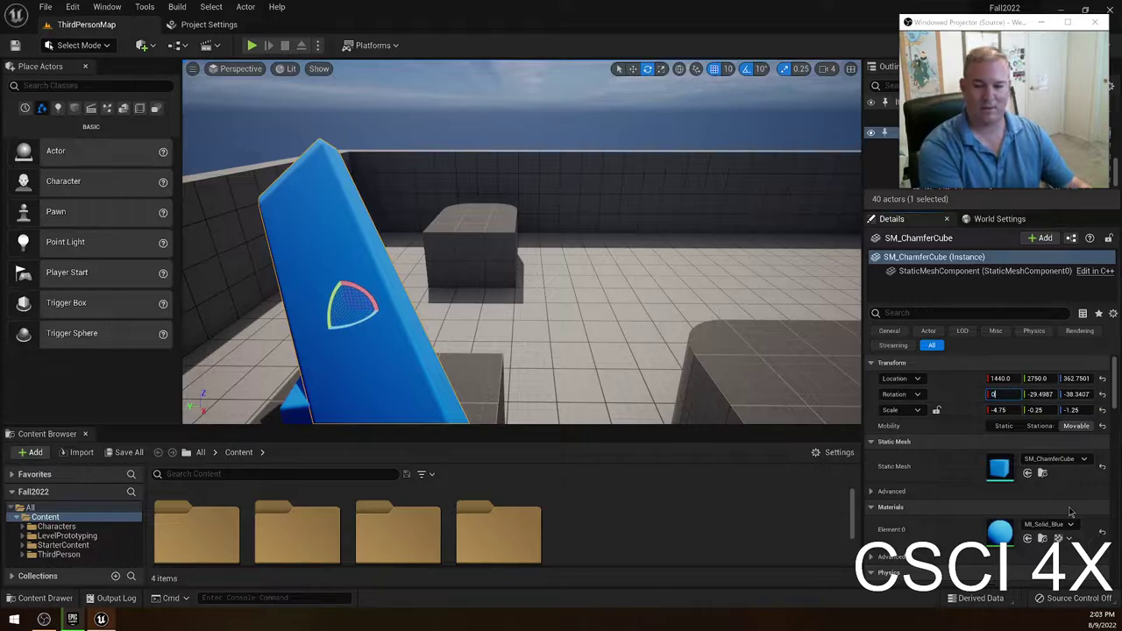
key(Tab)
text(0)
key(Return)
key(Tab)
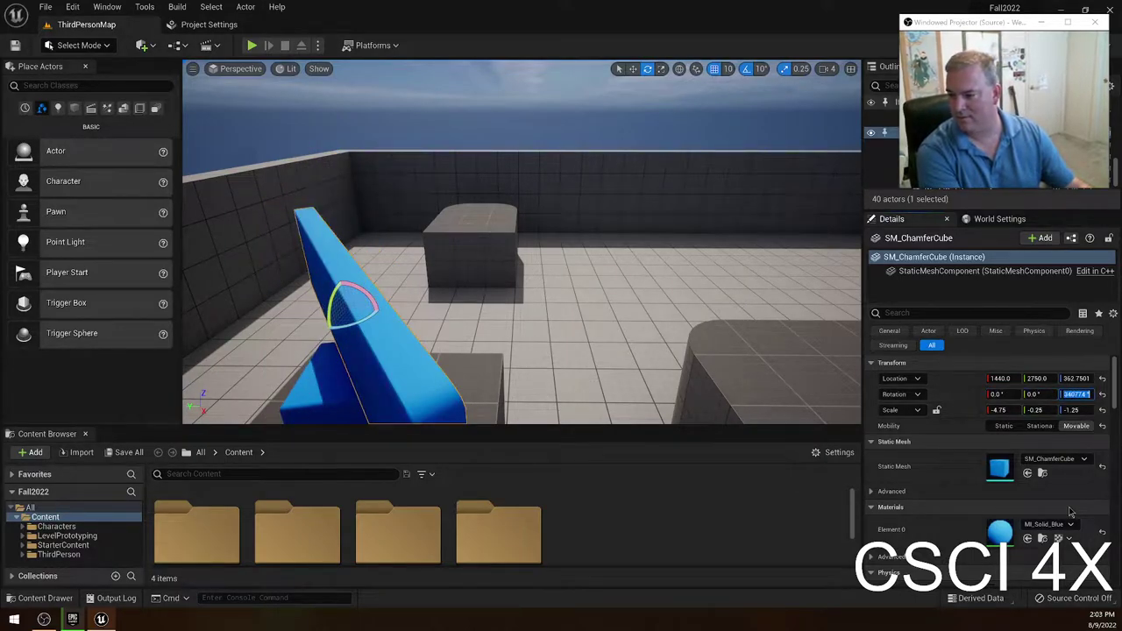
text(0)
key(Return)
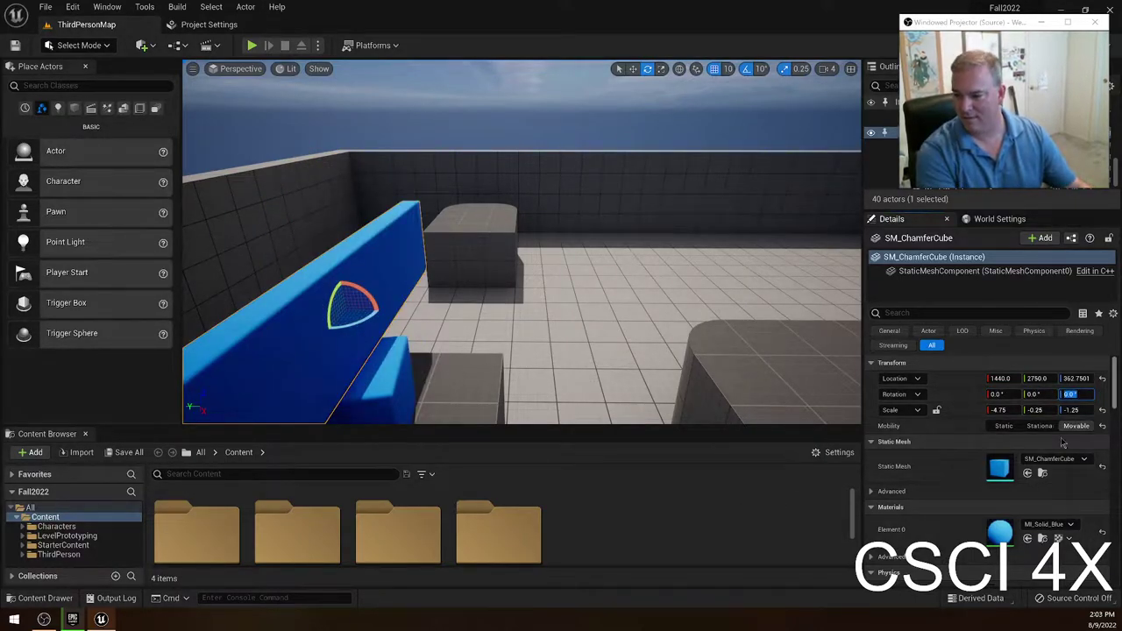
Set the blue plank's Z rotation to 90° so it lies across the long block.
right_drag(412, 267, 282, 335)
key(w)
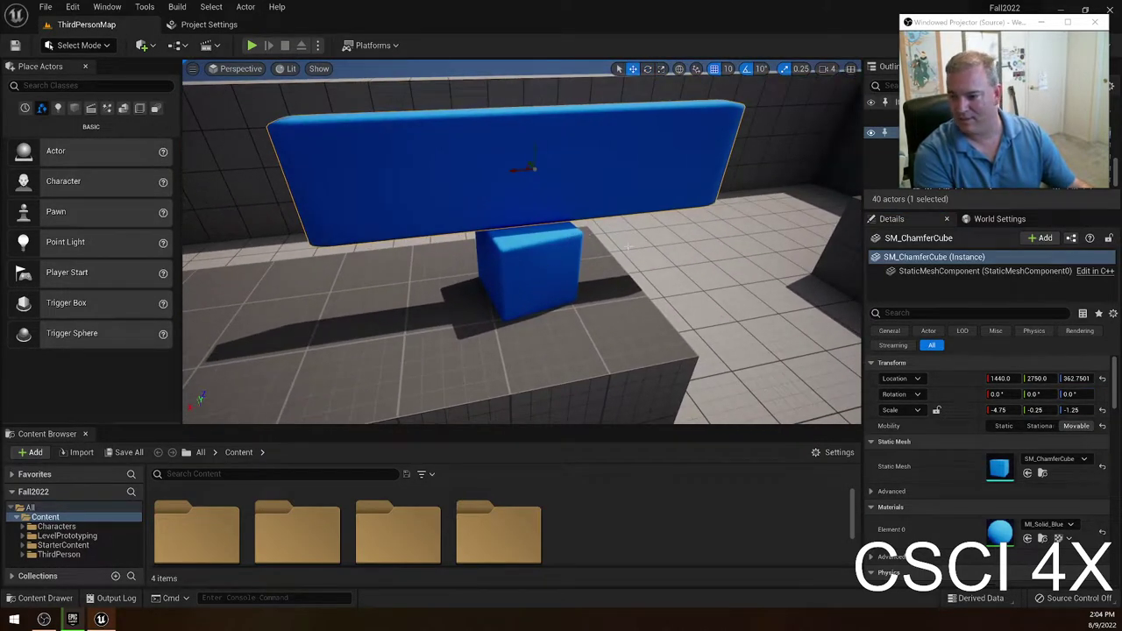
key(e)
key(w)
right_drag(627, 246, 644, 229)
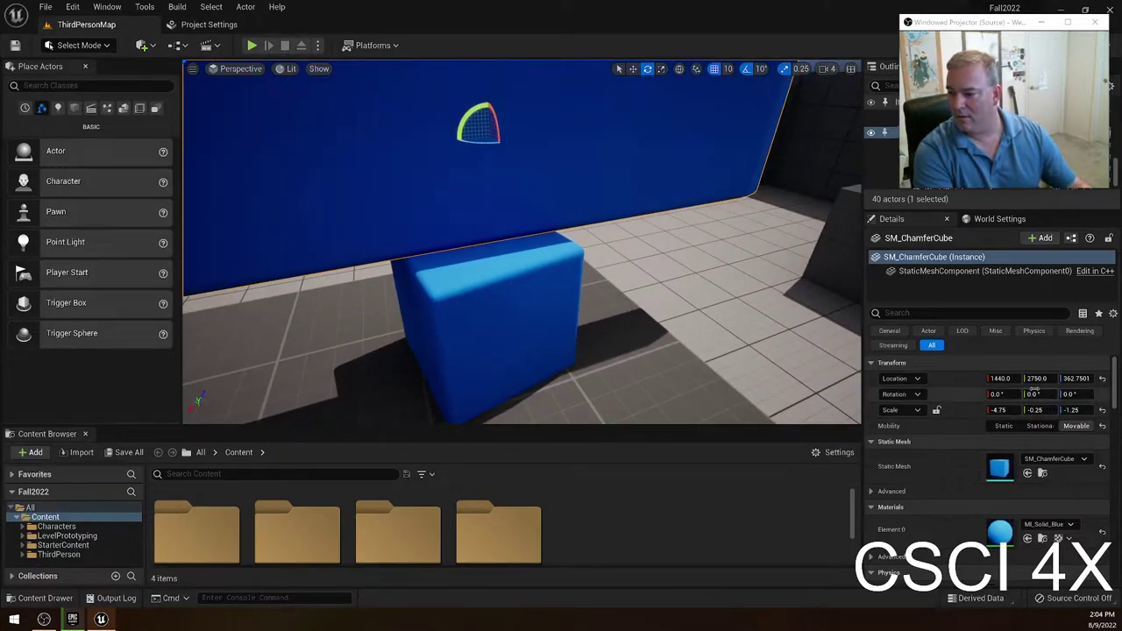
click(1069, 397)
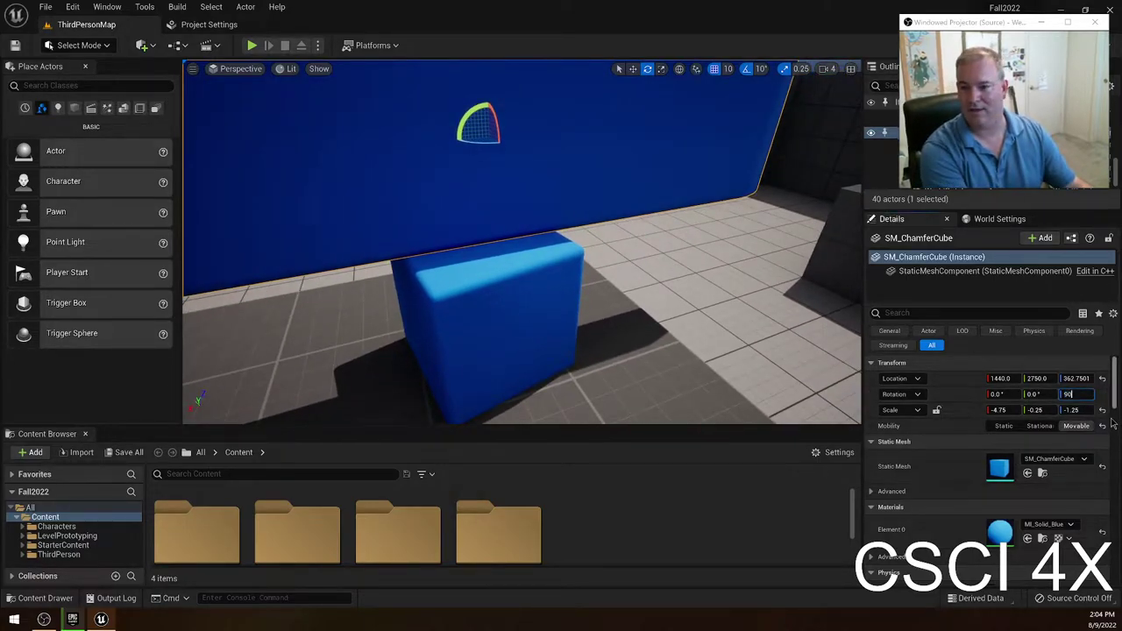
key(Return)
mouse_move(769, 369)
right_down()
mouse_move(777, 340)
mouse_move(769, 369)
right_up()
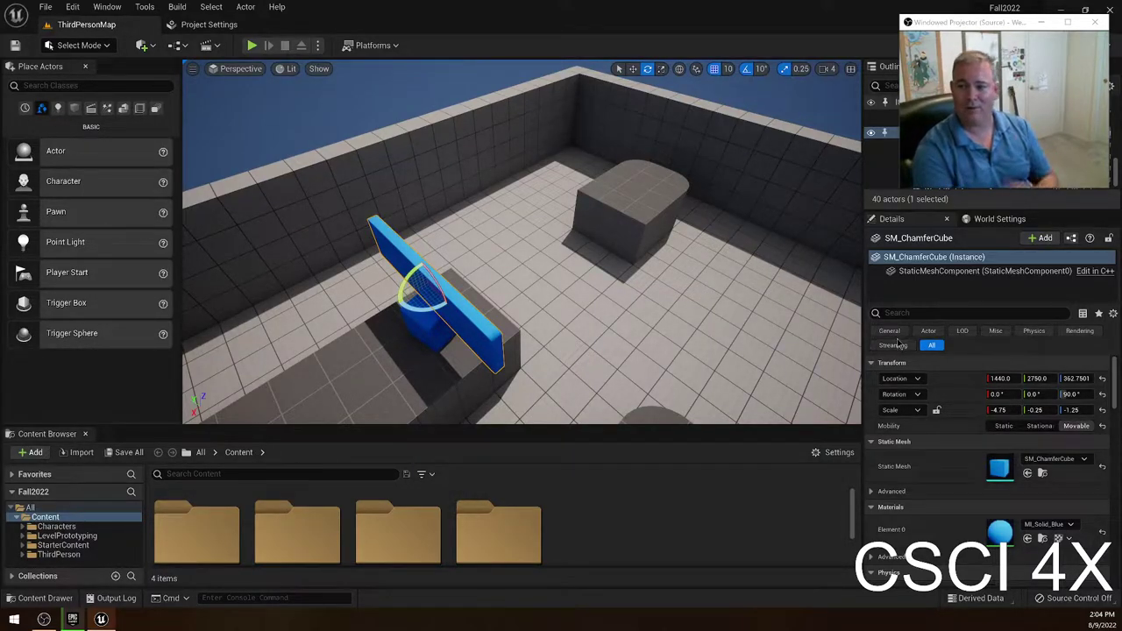
Change the blue plank's Z rotation to 45°, 360°, 45° and 90° in turn to compare the orientations.
click(1071, 394)
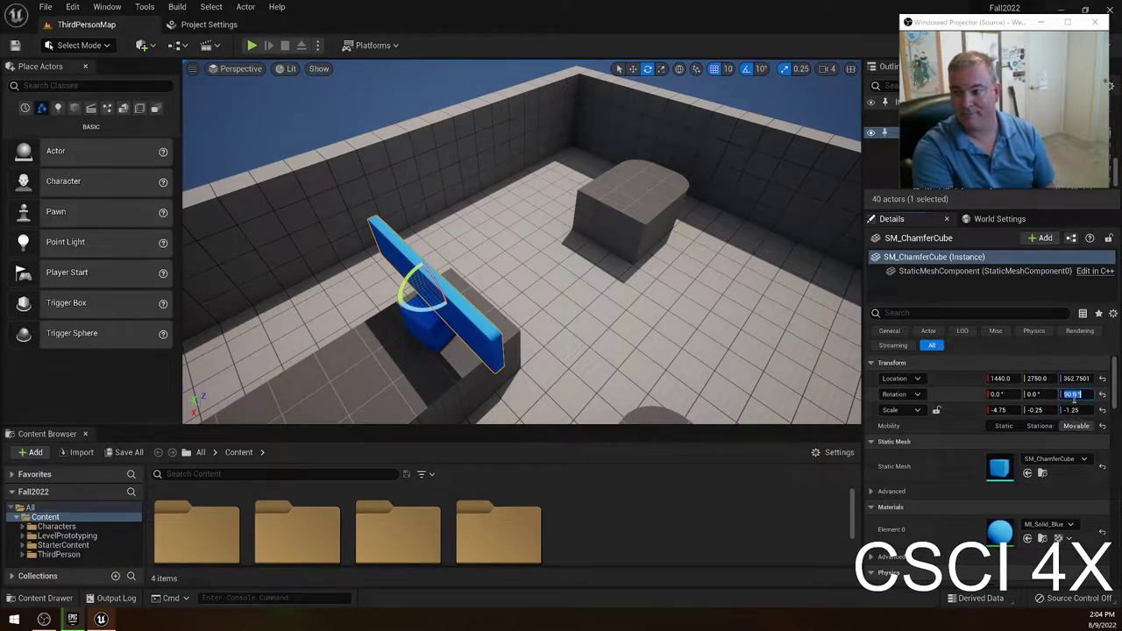
text(45)
key(Return)
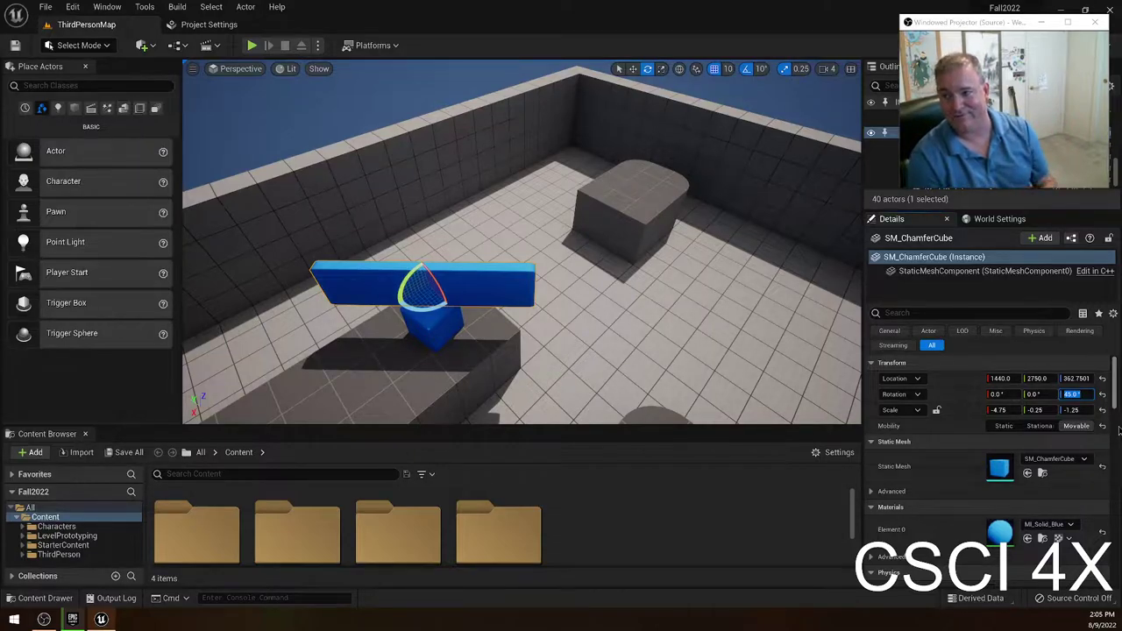
text(35)
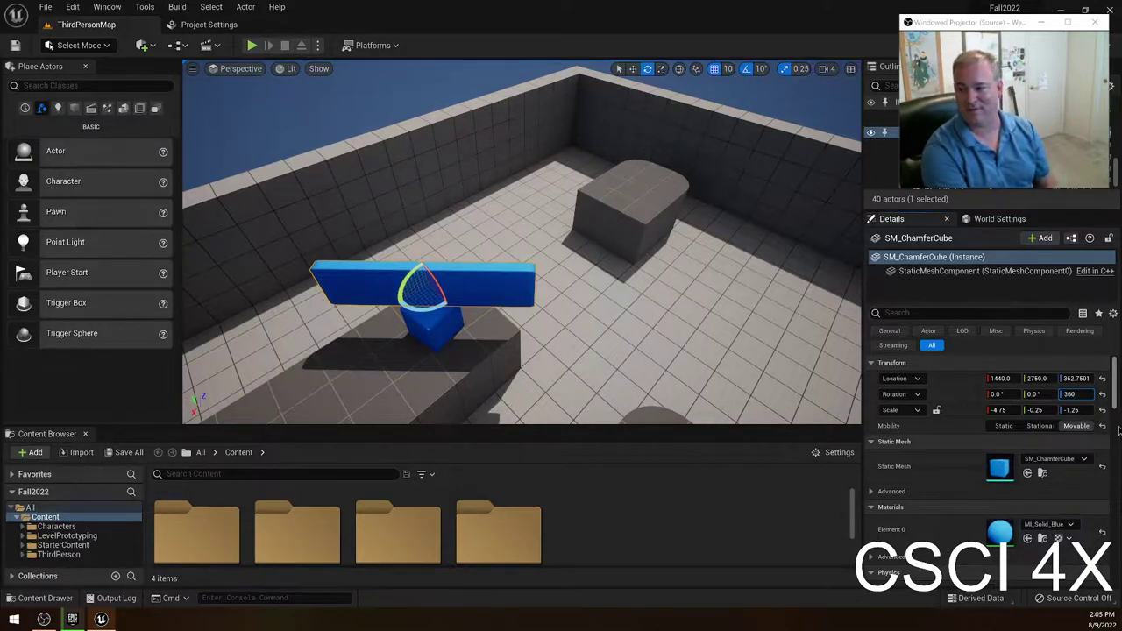
text(0)
key(Return)
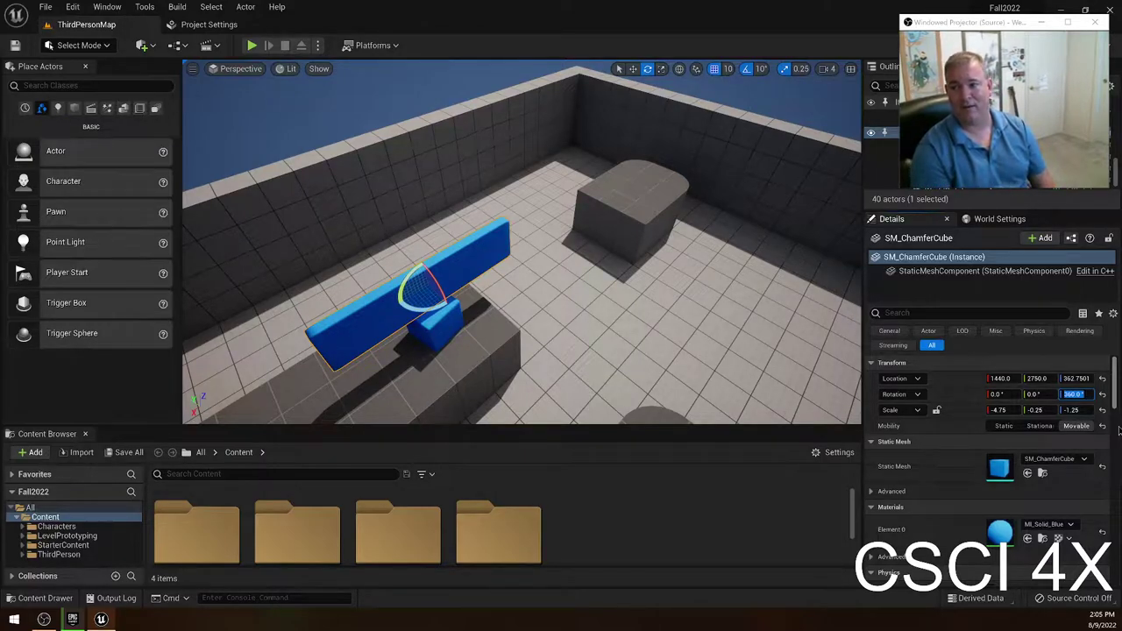
text(45)
key(Return)
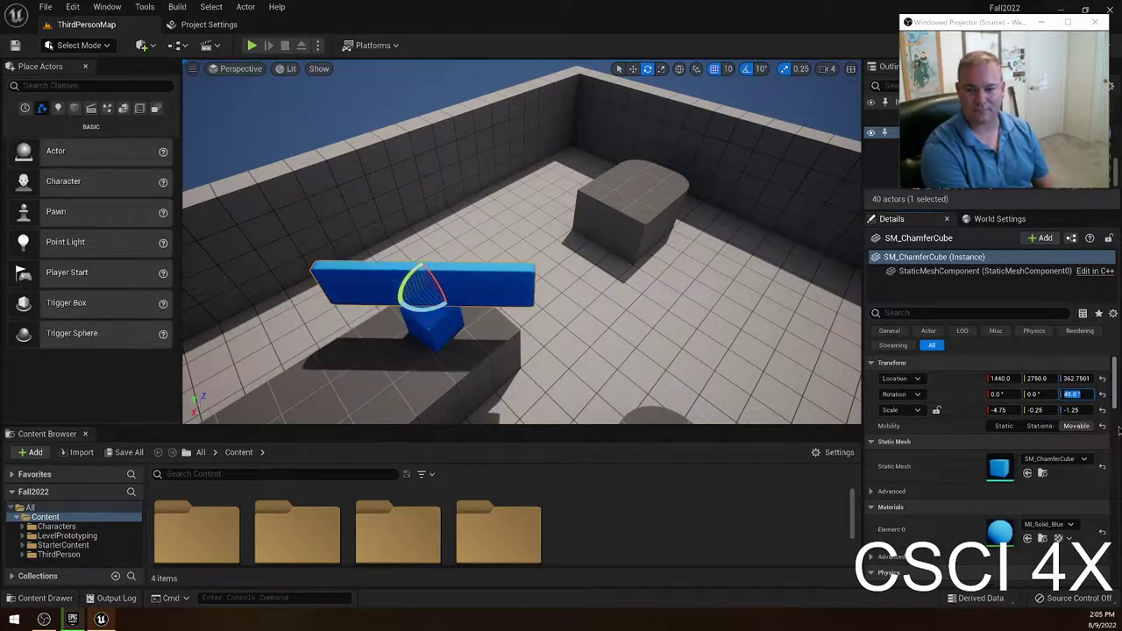
text(90)
key(Return)
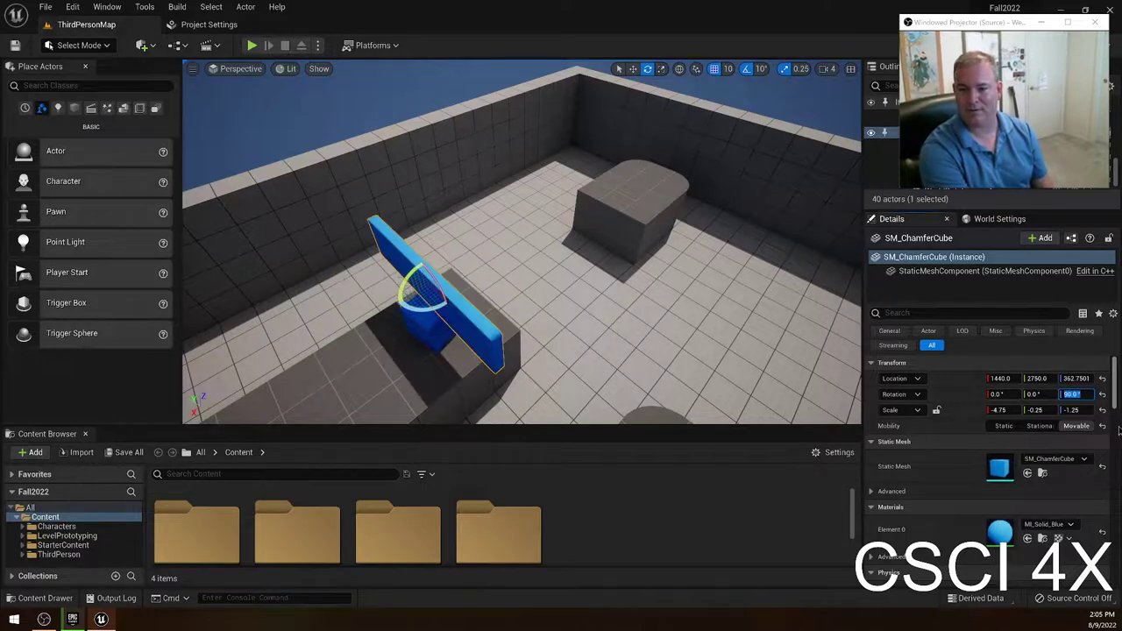
Set the blue plank's Z rotation back to 0° and focus the view on it.
text(0)
key(Return)
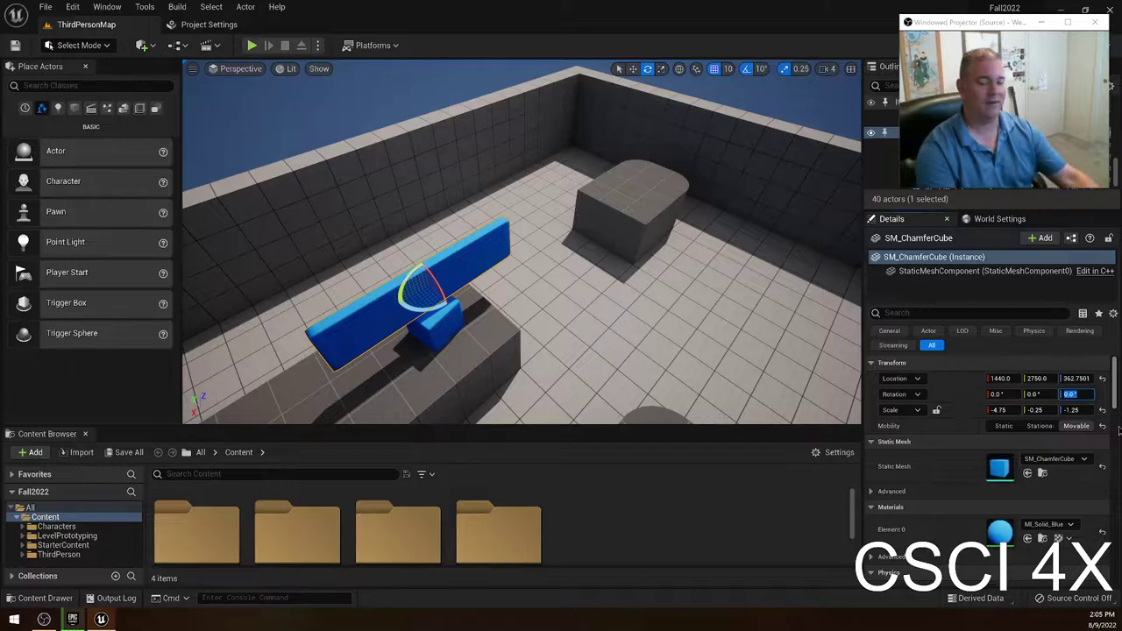
right_drag(596, 216, 579, 294)
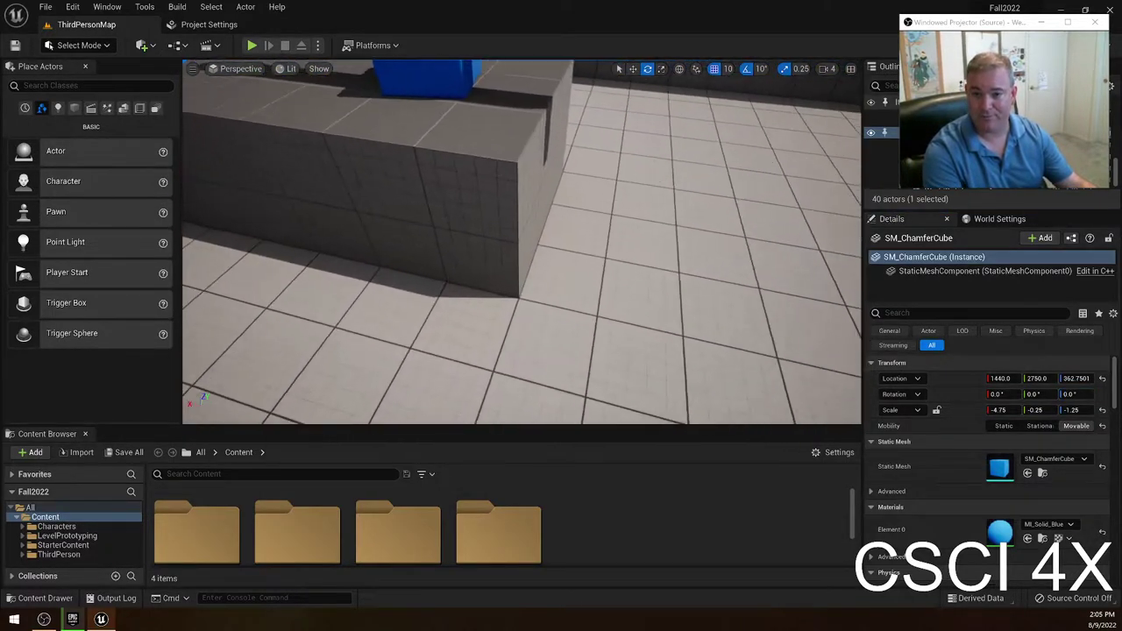
key(f)
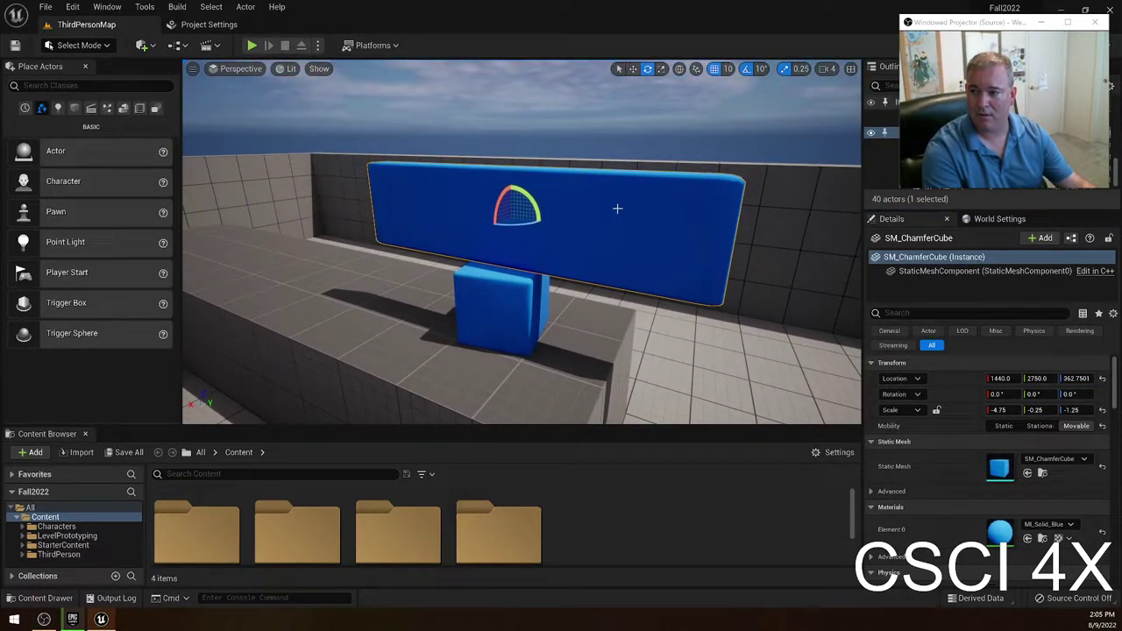
Try rotating the blue plank freely about its Y axis and undo the rotation.
right_drag(617, 209, 692, 229)
right_drag(516, 320, 490, 340)
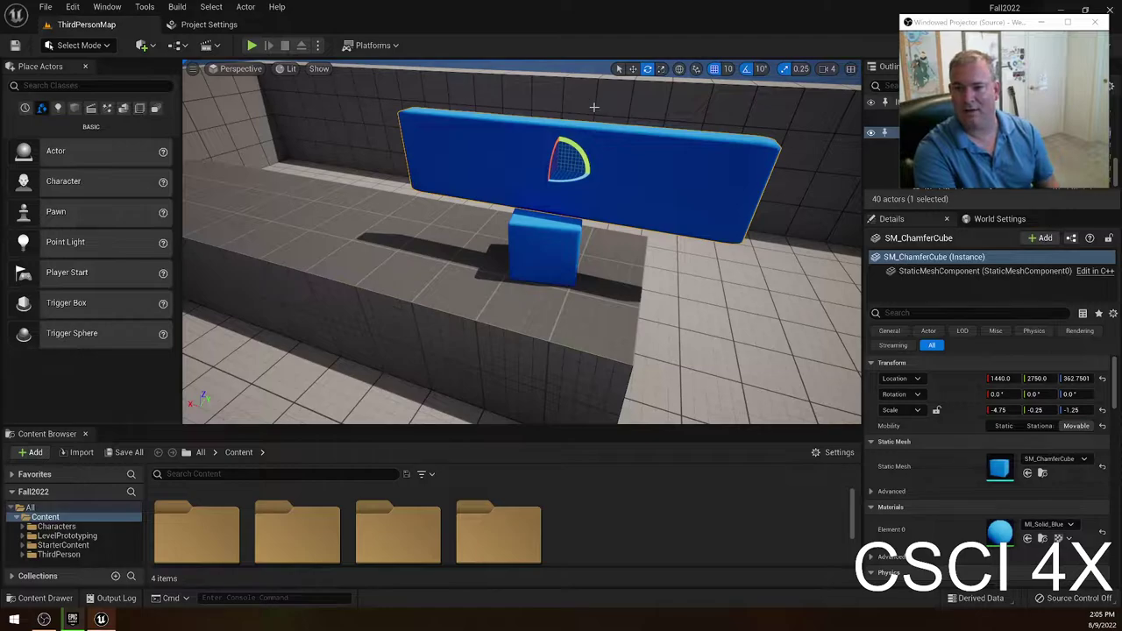
right_drag(603, 113, 586, 100)
key(d)
drag(526, 165, 552, 176)
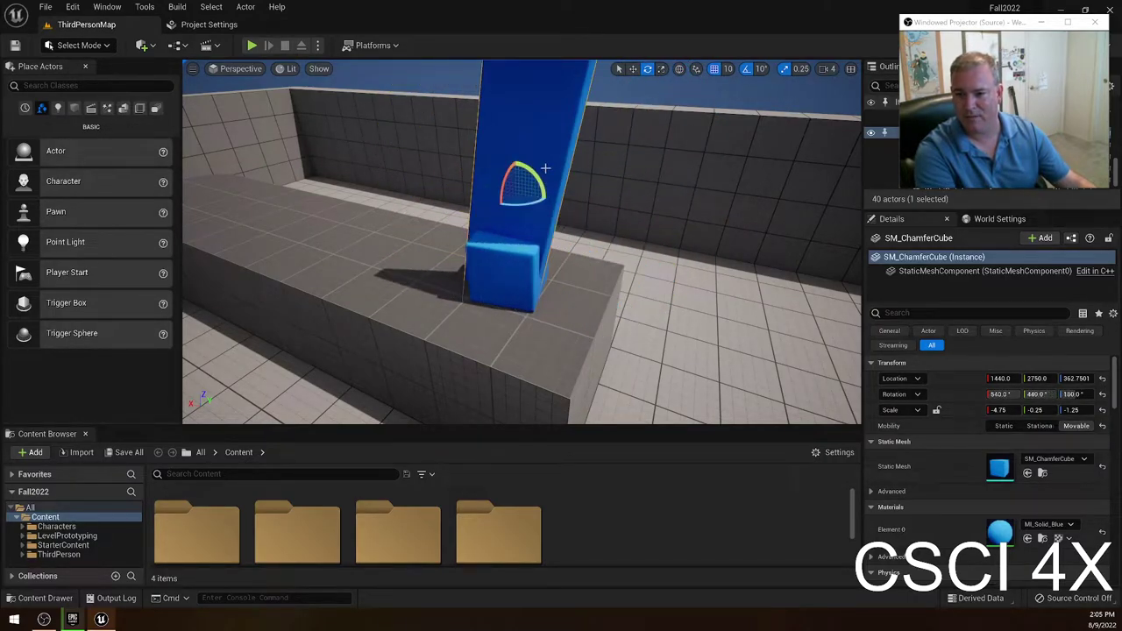
key(ctrl+z)
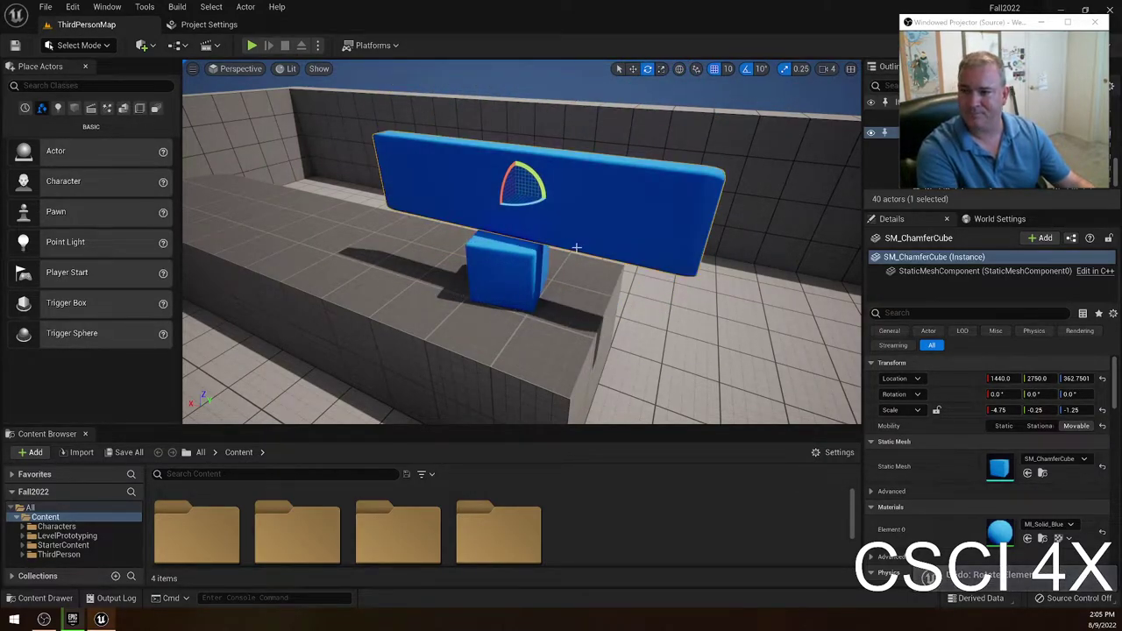
Try rotating the blue plank slightly about its Z axis and undo that rotation.
key(w)
mouse_move(577, 248)
right_down()
mouse_move(577, 217)
mouse_move(561, 237)
right_up()
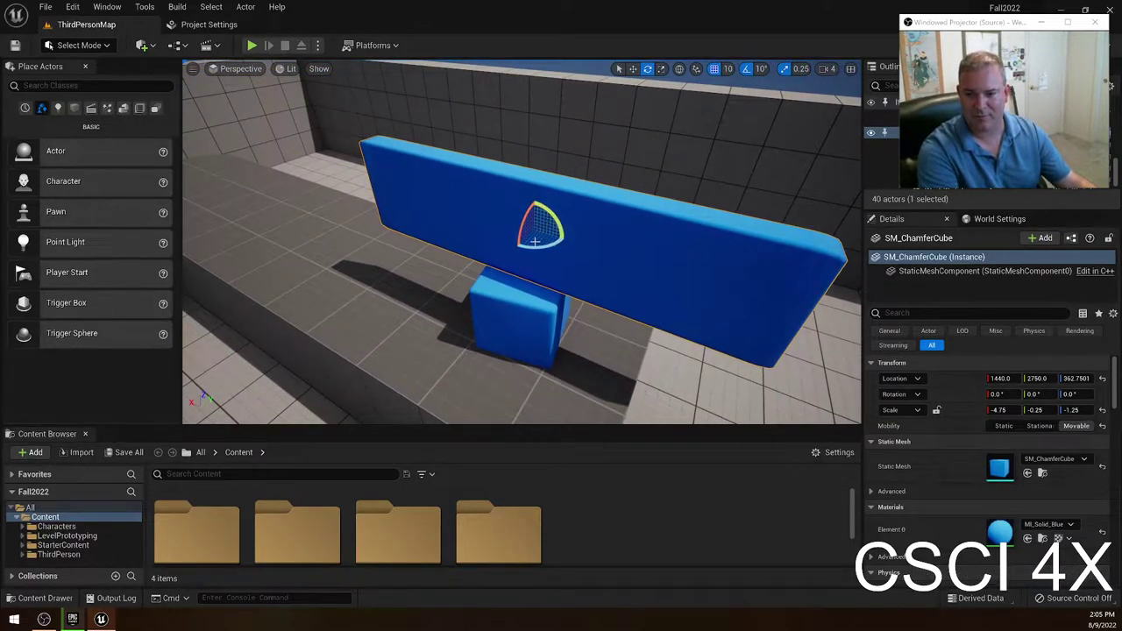
mouse_move(535, 248)
mouse_down()
mouse_move(549, 249)
mouse_move(535, 249)
mouse_up()
key(ctrl+z)
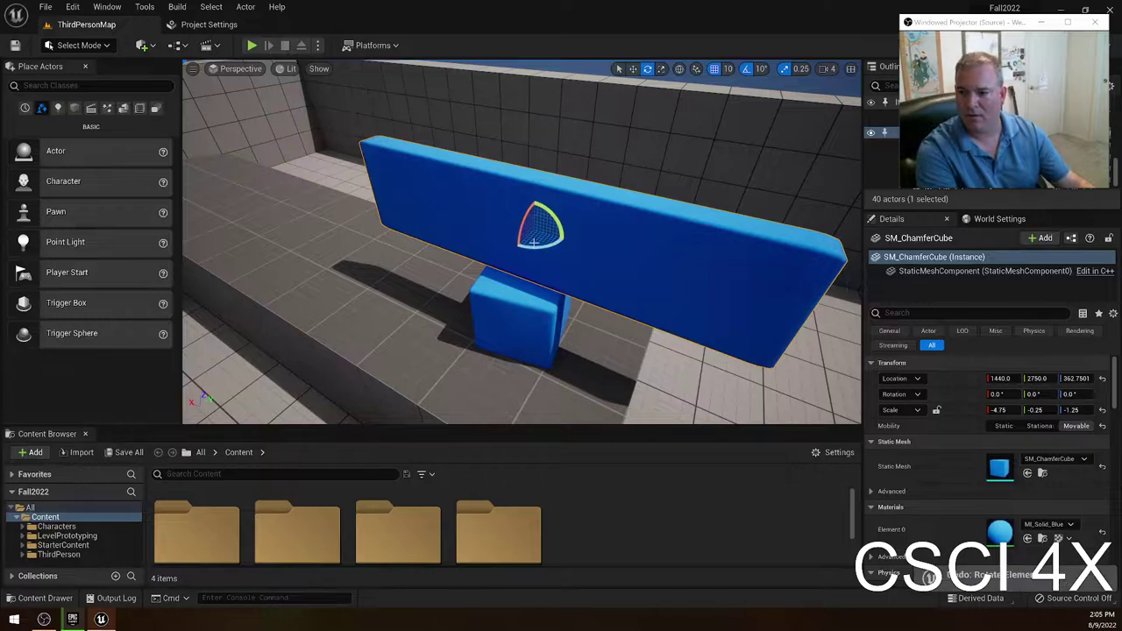
Switch to the Scale tool and set the blue plank's scale to 1.0 on the X, Y and Z axes.
click(662, 68)
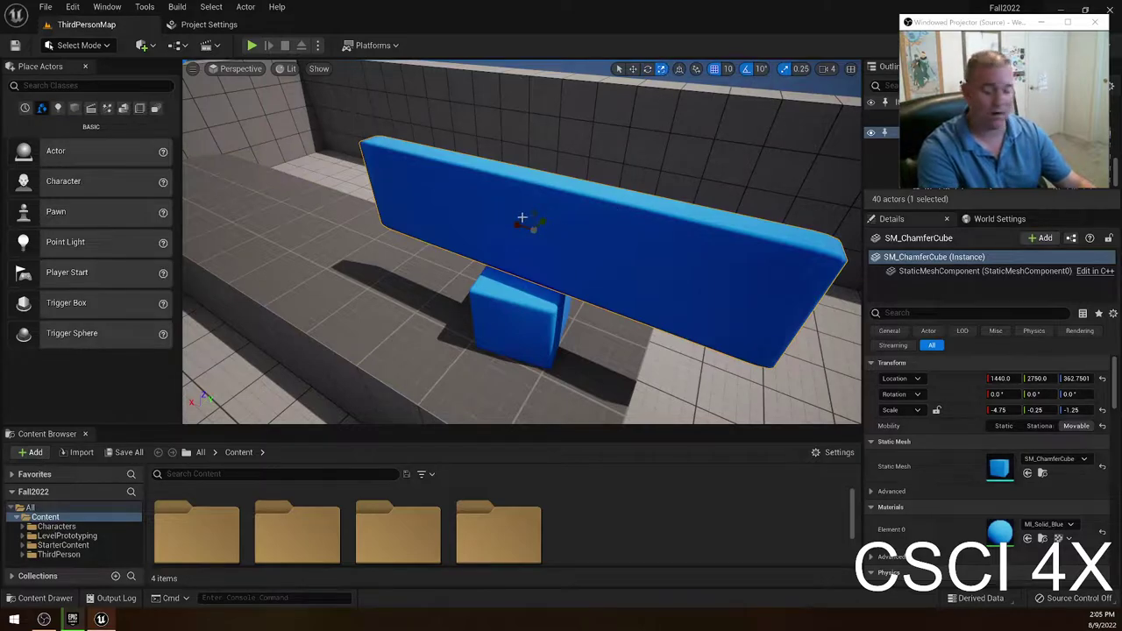
key(w)
key(e)
key(r)
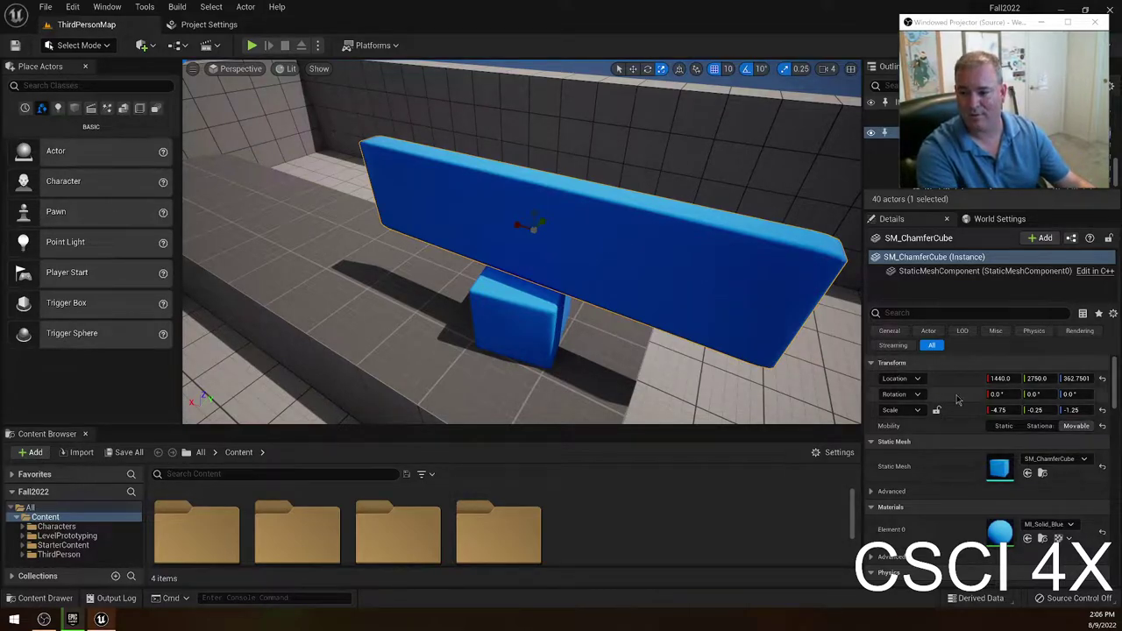
click(999, 409)
text(1)
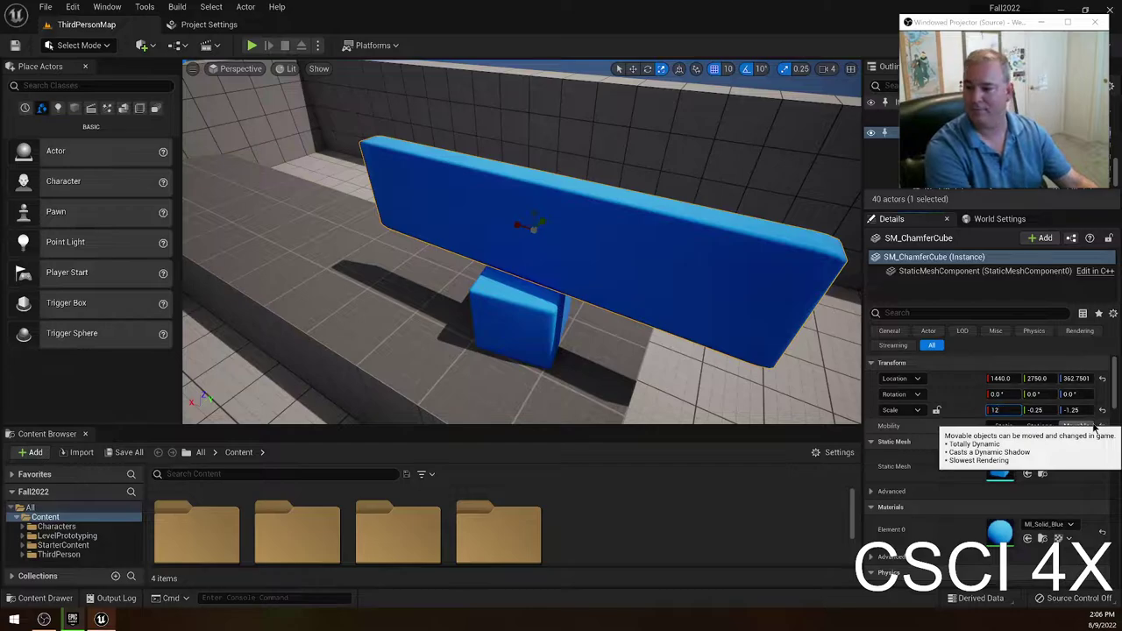
key(Tab)
text(1)
key(Tab)
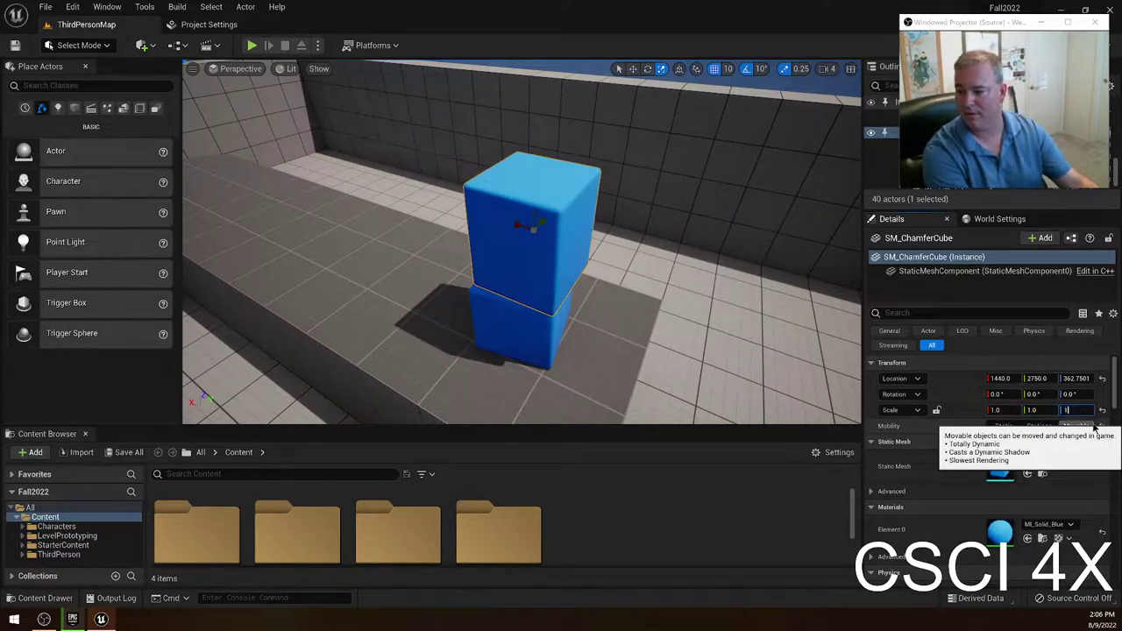
text(1)
key(Return)
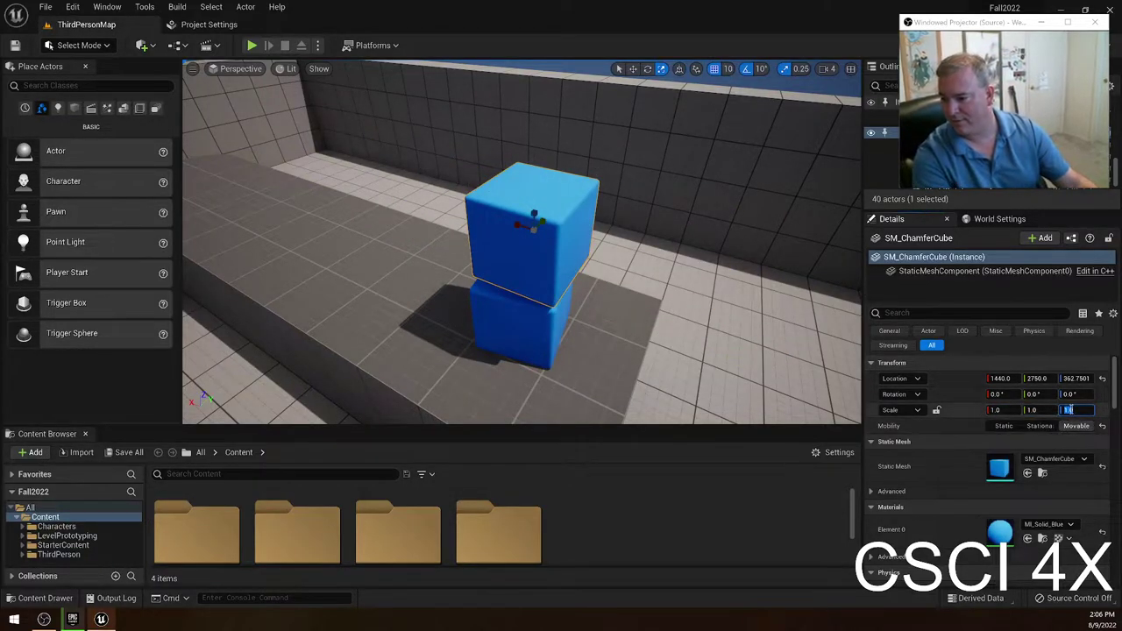
Look around the level, examining the walls, the grey blocks and the two stacked blue cubes.
right_drag(721, 328, 504, 340)
key(d)
right_drag(622, 298, 223, 343)
key(w)
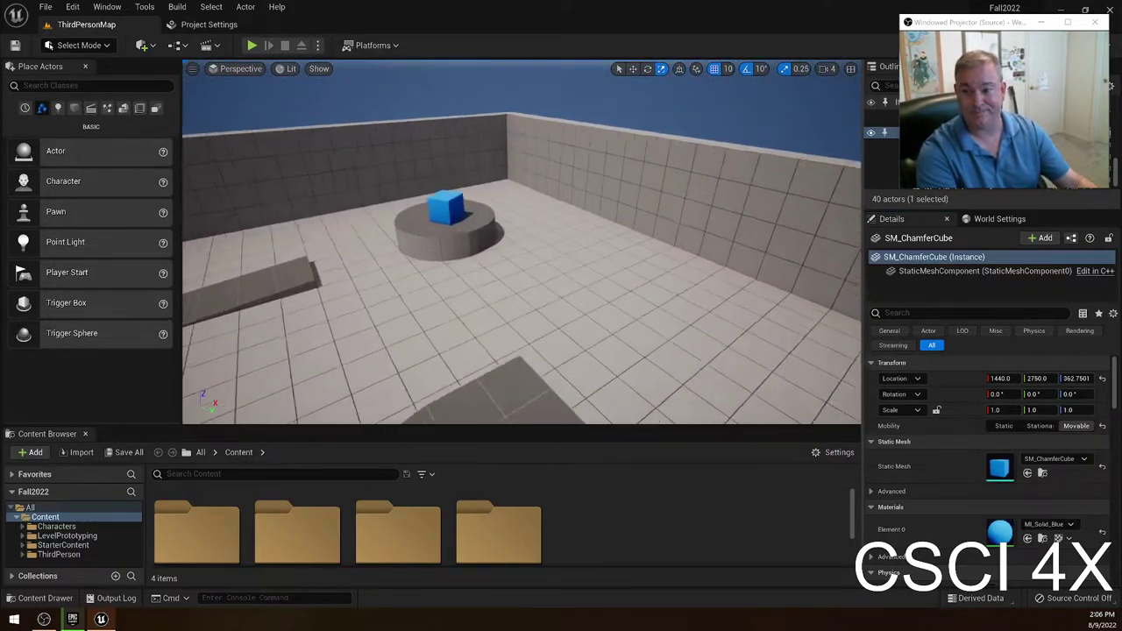
key(w)
right_drag(523, 242, 802, 228)
key(w)
key(s)
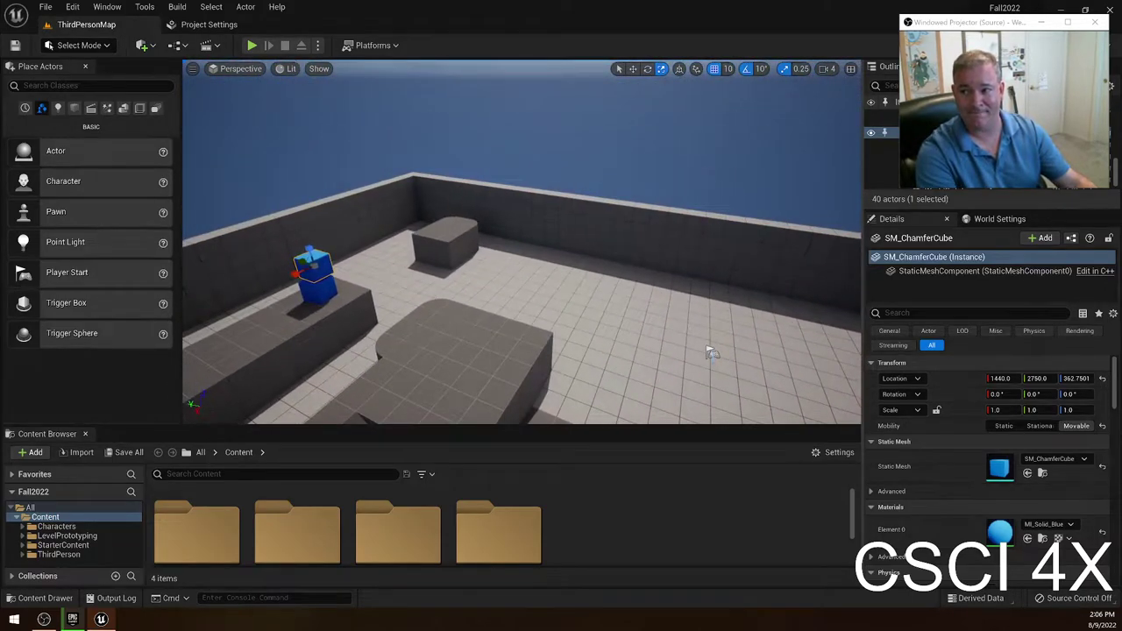
key(w)
right_drag(522, 242, 474, 256)
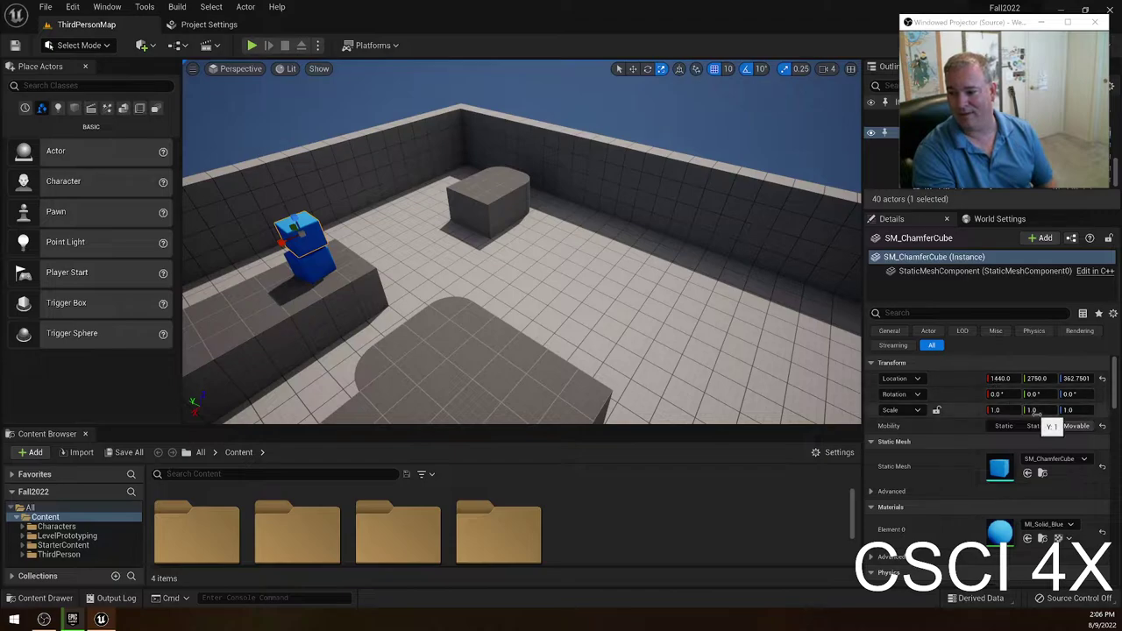
List the placeable Shapes, open the Props folder of StarterContent and shrink its asset thumbnails to show them all.
click(73, 108)
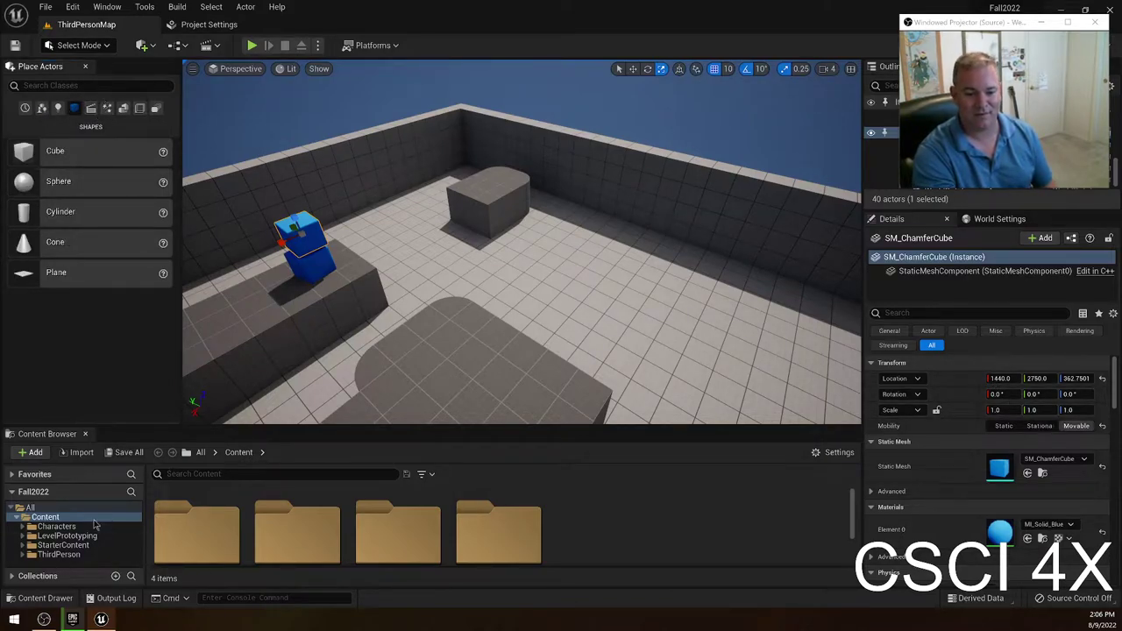
click(88, 546)
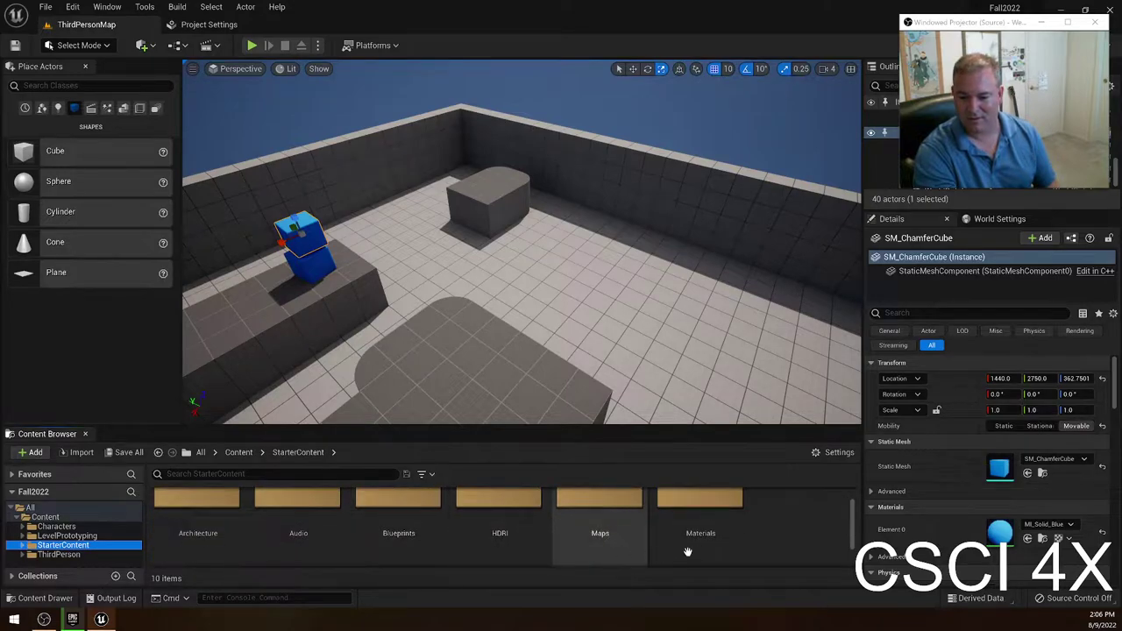
scroll(641, 551, down, 3)
double_click(298, 513)
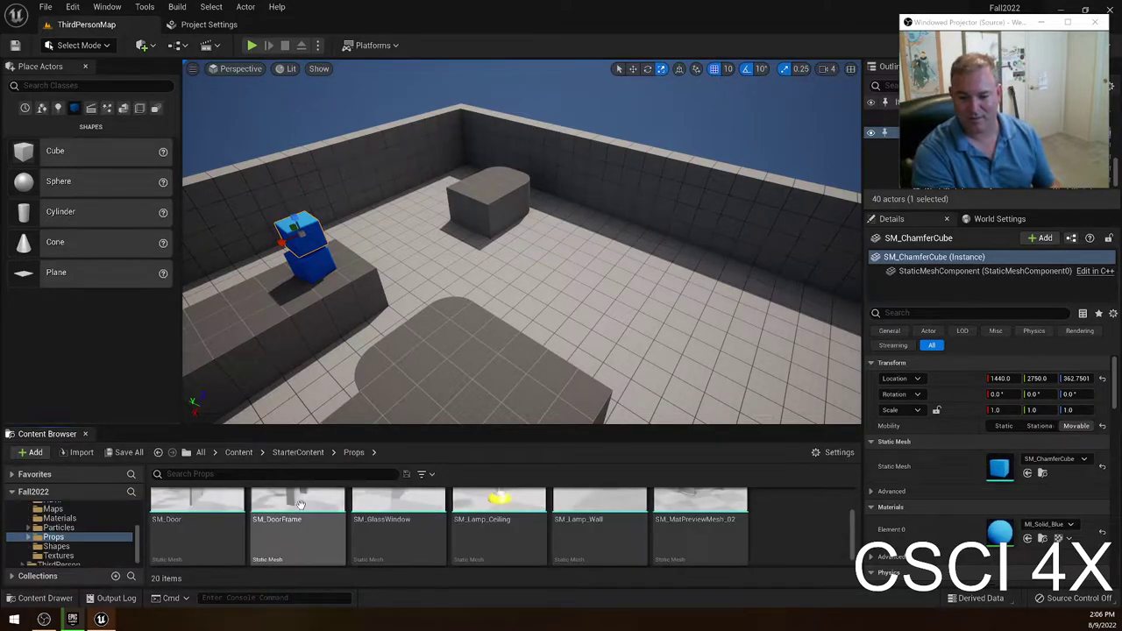
scroll(541, 526, down, 2)
ctrl+scroll(541, 526, down, 3)
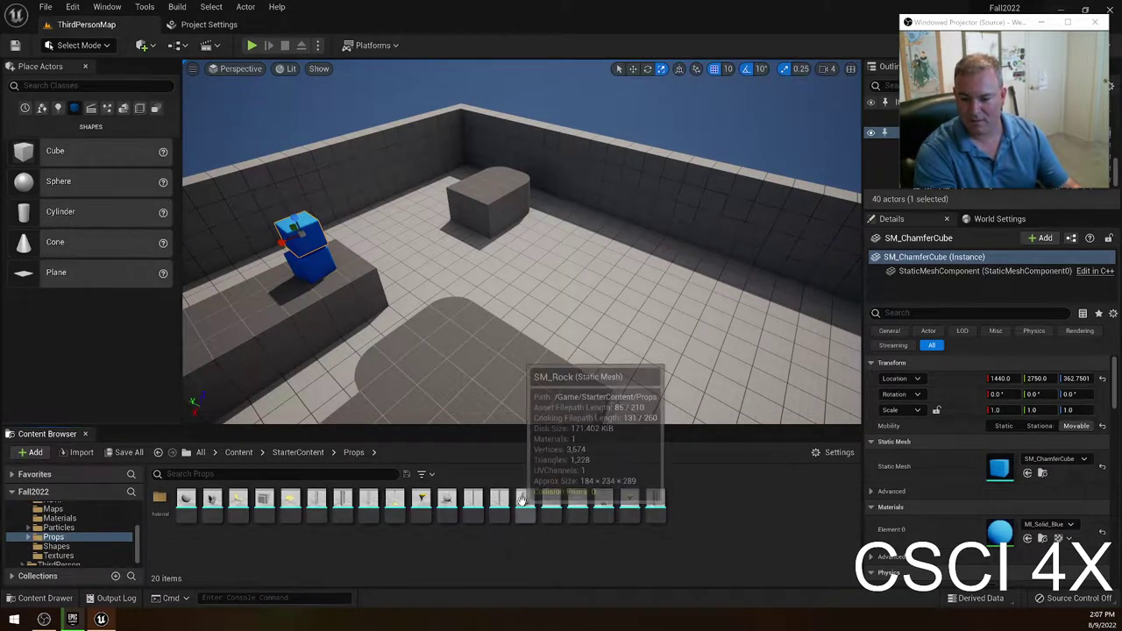
Place the SM_Chair prop from StarterContent on top of the large grey block with the rounded corner.
drag(238, 500, 498, 341)
key(w)
right_drag(498, 342, 485, 389)
Stretch the chair to a scale of 5.75 on X, 4.5 on Y and 2.25 on Z.
drag(457, 324, 402, 351)
drag(488, 326, 561, 363)
right_drag(561, 364, 350, 373)
key(d)
right_drag(430, 335, 399, 334)
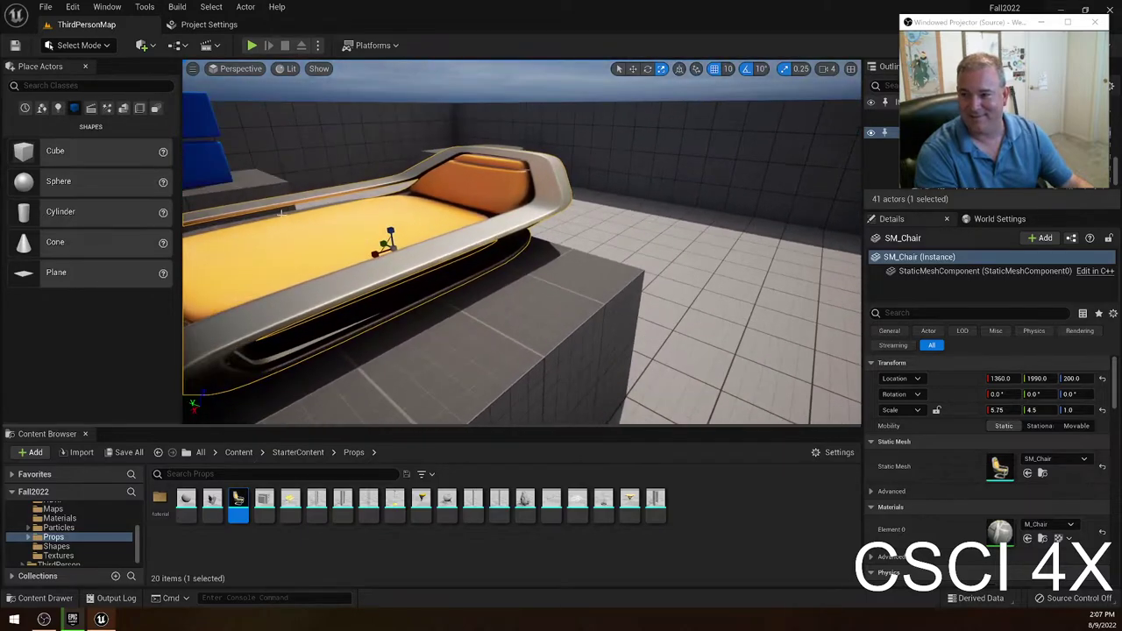
drag(391, 230, 391, 207)
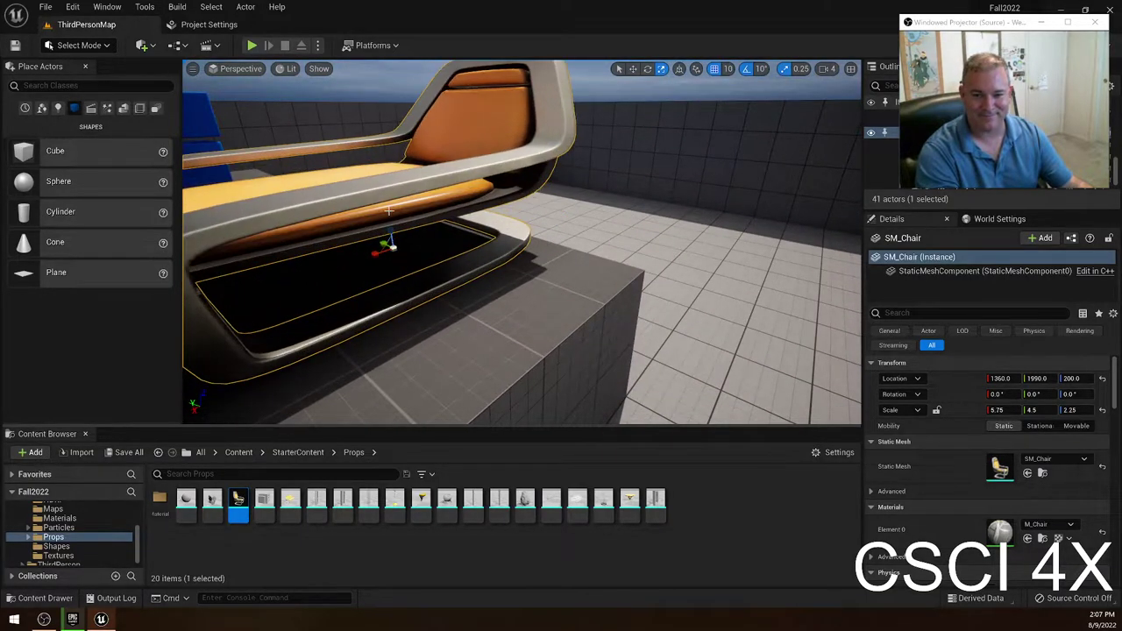
Inspect the enlarged chair and undo its scaling on all three axes.
key(a)
right_drag(391, 207, 352, 296)
key(d)
key(w)
key(e)
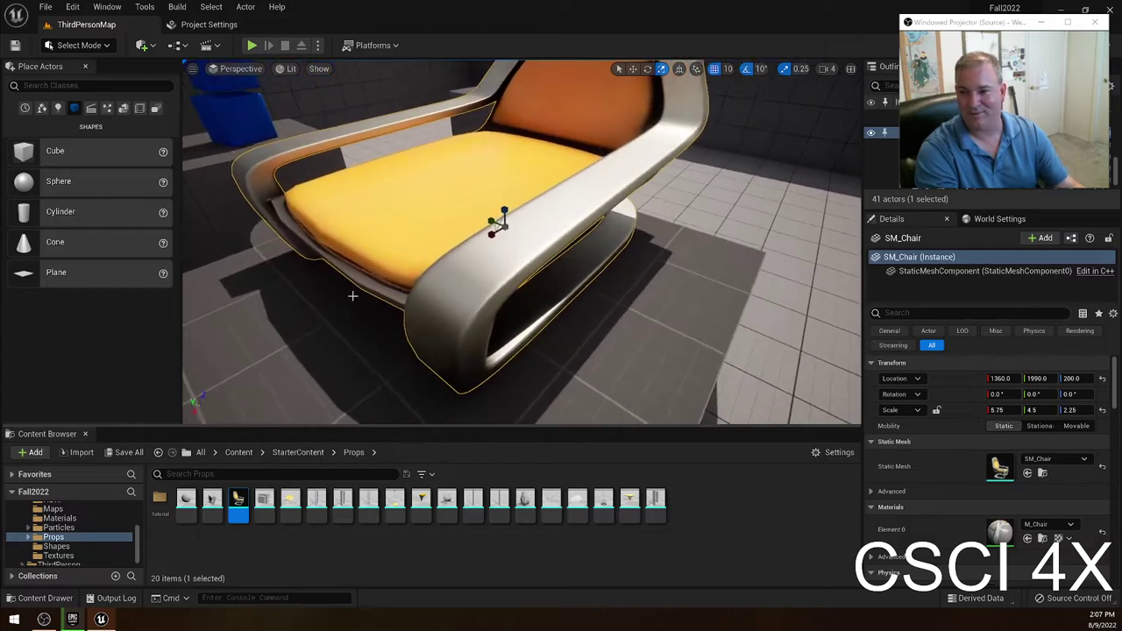
scroll(353, 296, down, 10)
key(ctrl+z)
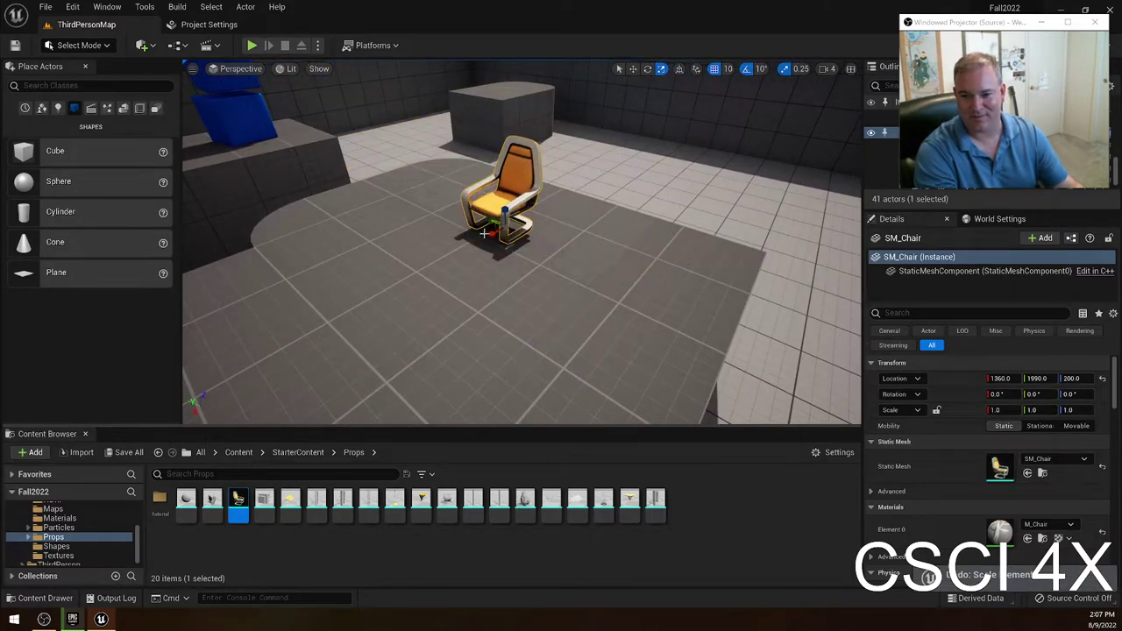
Stretch the chair along X to a scale of 2.75, view it from closer and undo the stretch.
drag(492, 234, 456, 256)
key(w)
right_drag(496, 232, 491, 303)
key(d)
key(w)
key(a)
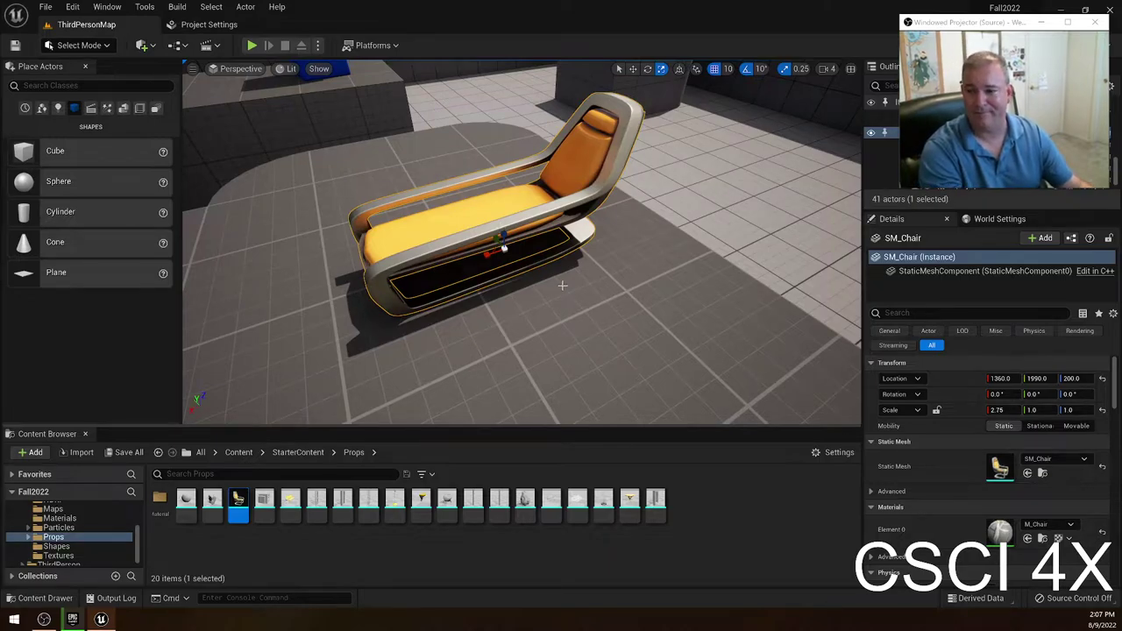
key(ctrl+z)
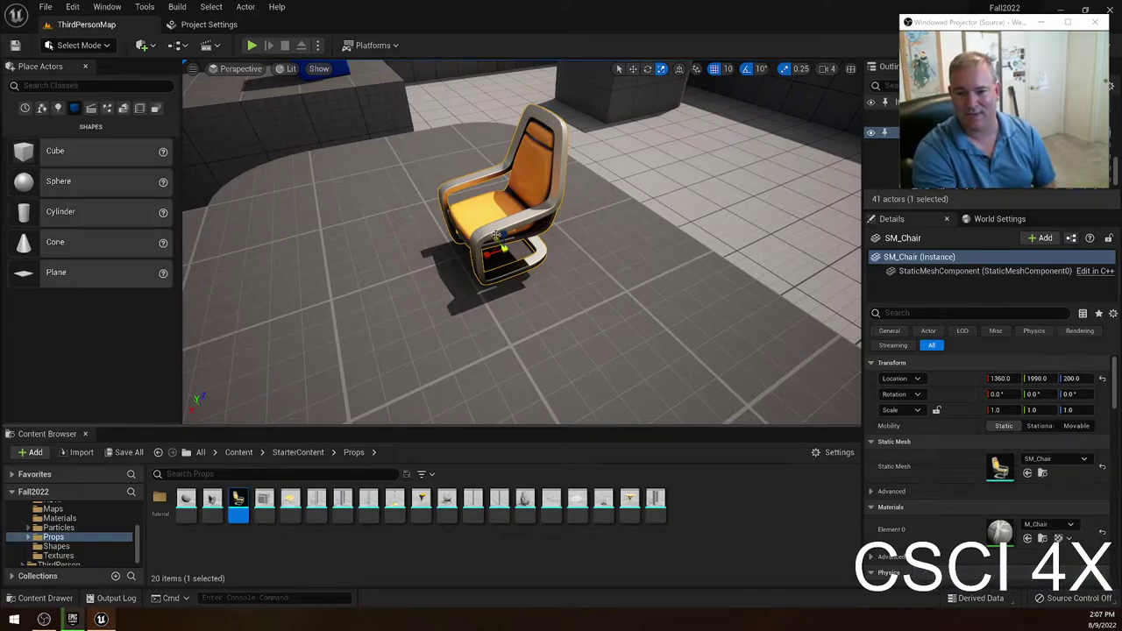
Stretch the chair vertically to a Z scale of 12.0, look up along its height and undo the stretching.
right_drag(521, 263, 657, 156)
right_drag(376, 255, 376, 307)
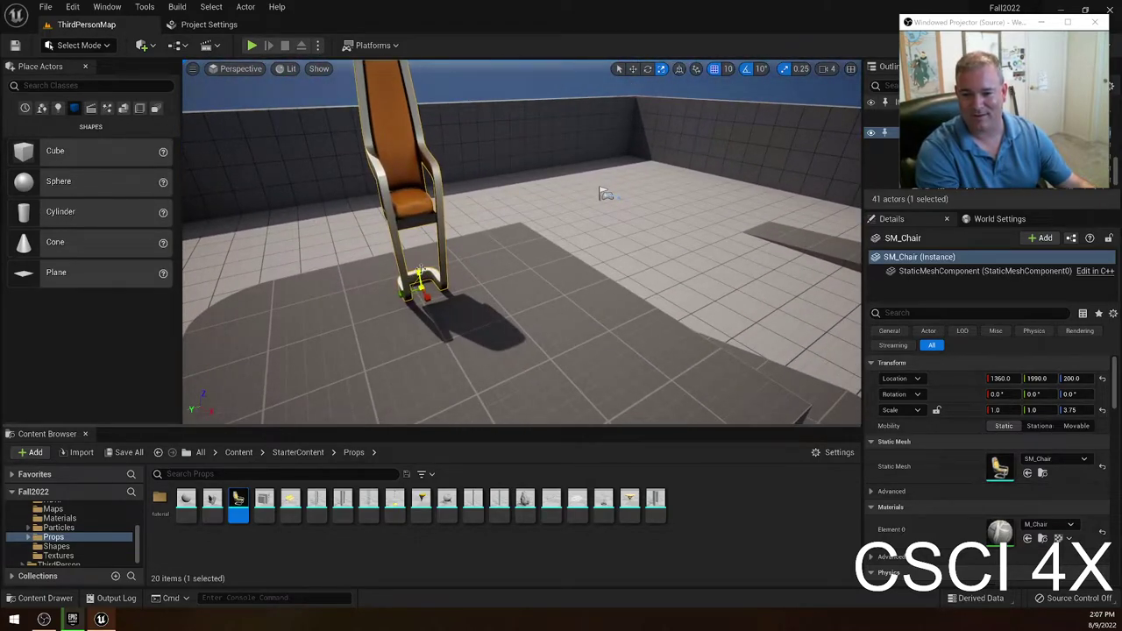
drag(421, 269, 422, 206)
right_drag(560, 351, 561, 193)
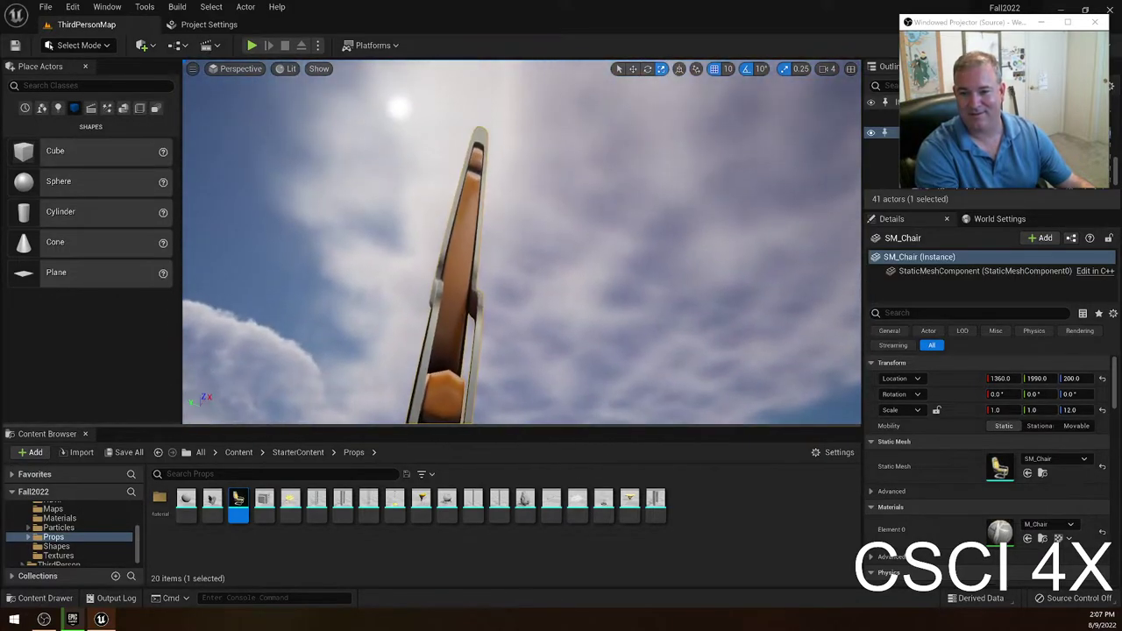
right_drag(683, 325, 465, 377)
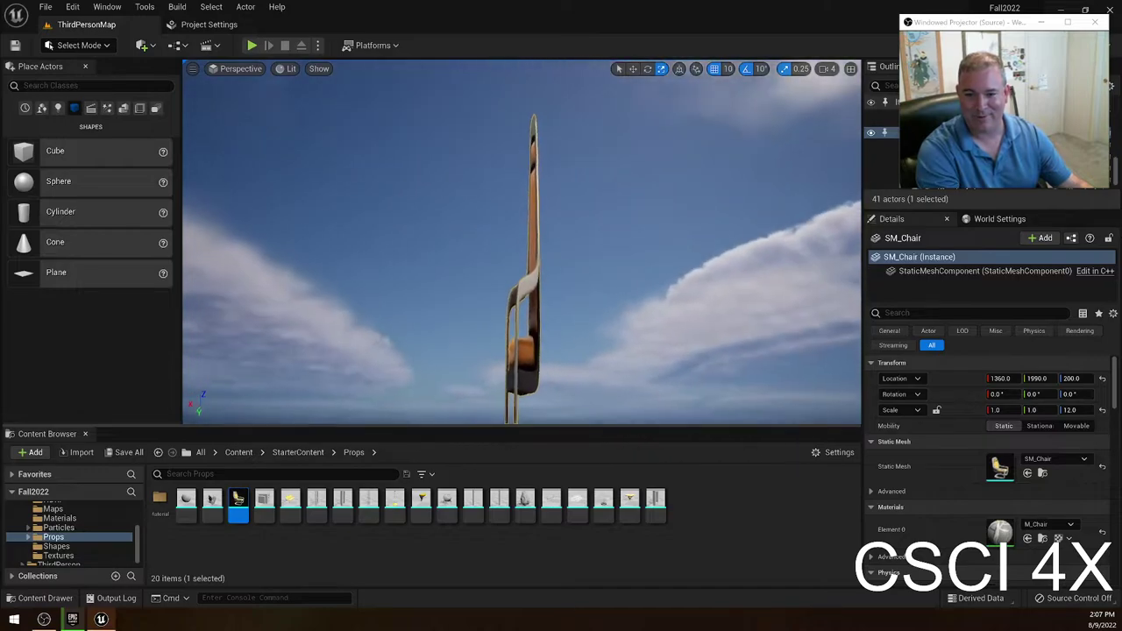
right_drag(500, 215, 575, 395)
key(ctrl+z)
key(ctrl+z)
Try moving the chair freely with the Move tool and undo the move.
key(w)
right_drag(536, 328, 515, 316)
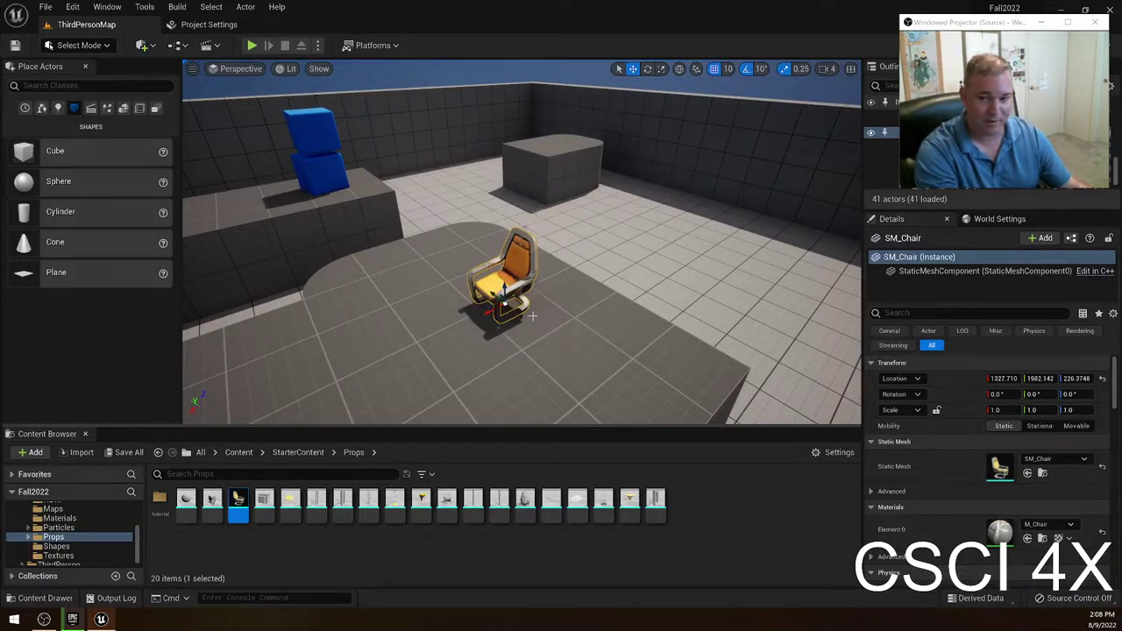
key(ctrl+z)
Scale the chair uniformly to 3.0, widen its Y scale to 6.25 and undo both scale changes.
key(r)
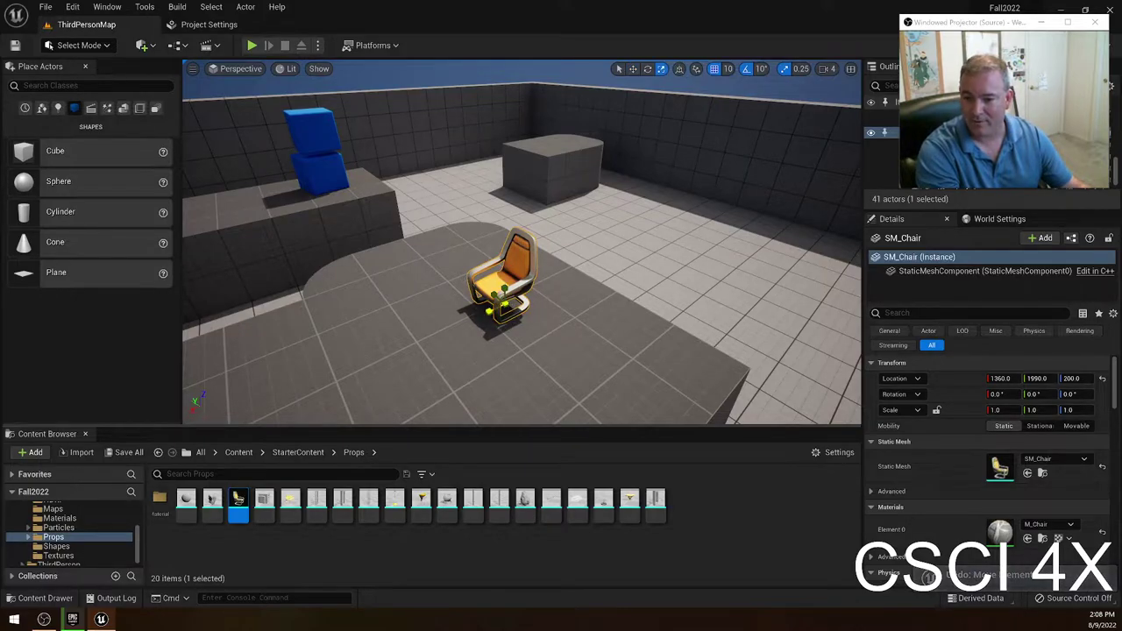
drag(497, 299, 530, 254)
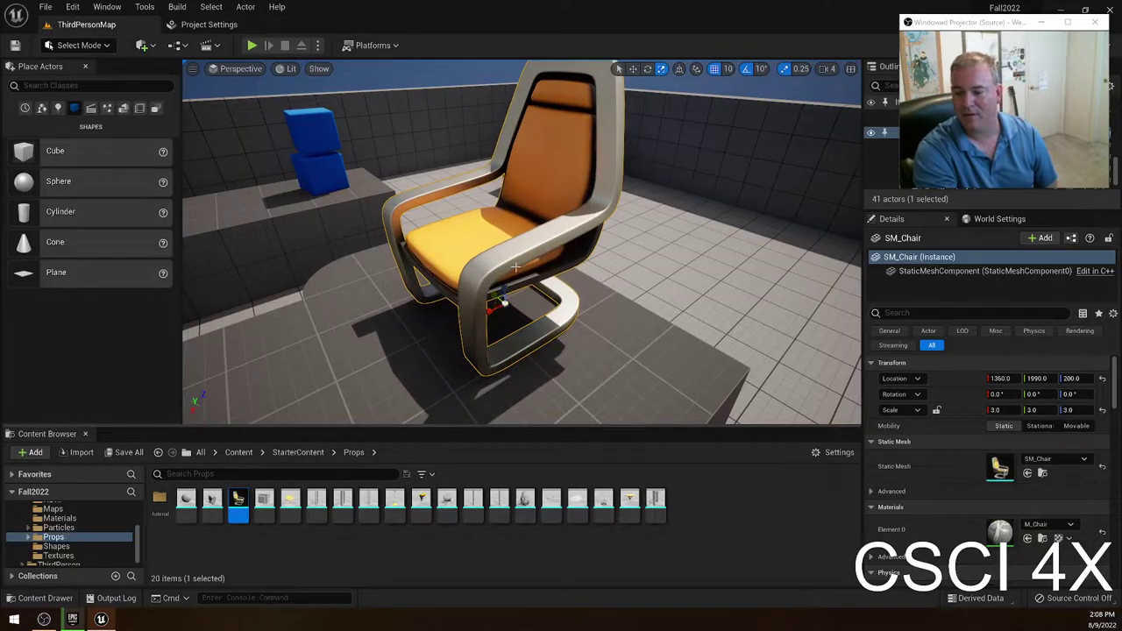
mouse_move(491, 295)
mouse_down()
mouse_move(443, 254)
mouse_move(482, 288)
mouse_up()
drag(521, 324, 543, 309)
drag(478, 363, 456, 362)
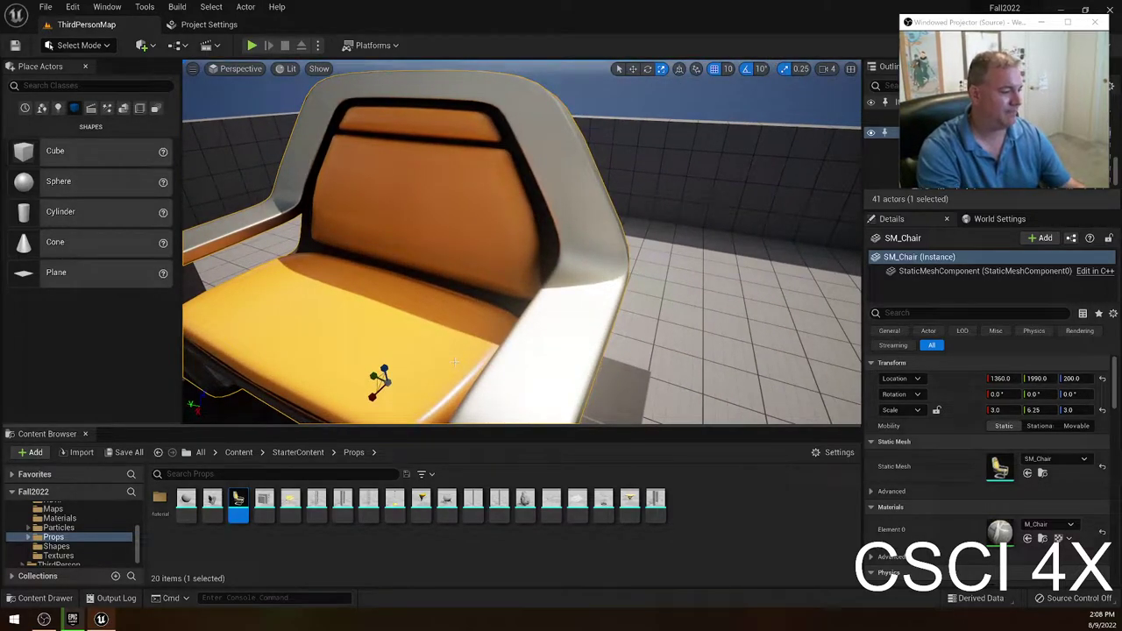
key(ctrl+z)
key(ctrl+z)
Scale the chair uniformly to 2.0, and undo both that scaling and the chair's placement.
right_drag(535, 326, 529, 200)
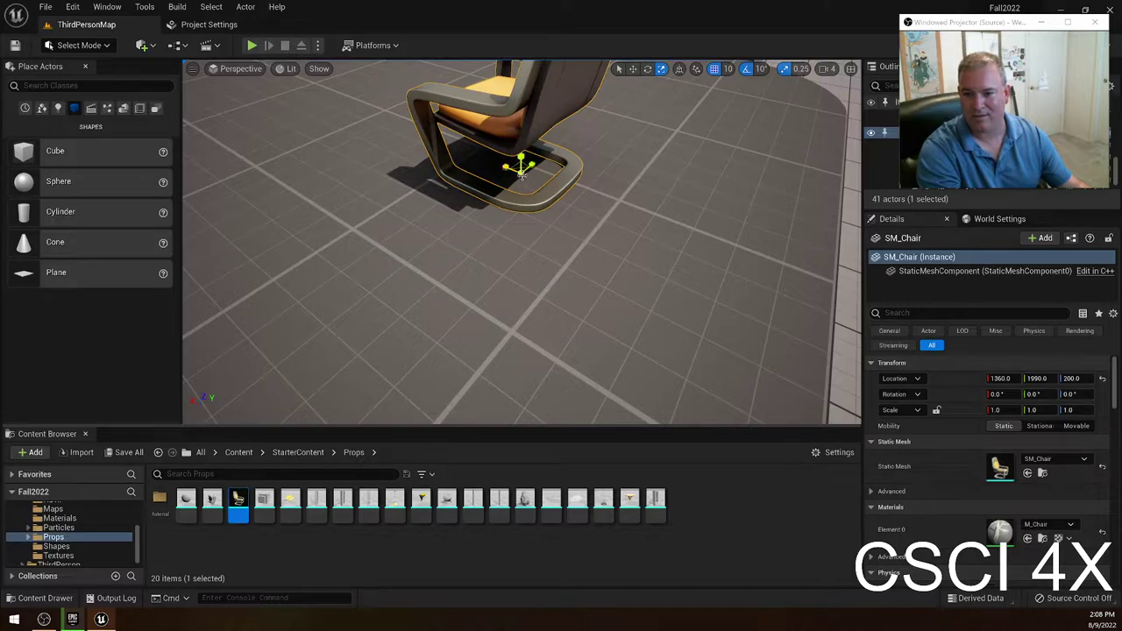
drag(522, 175, 536, 167)
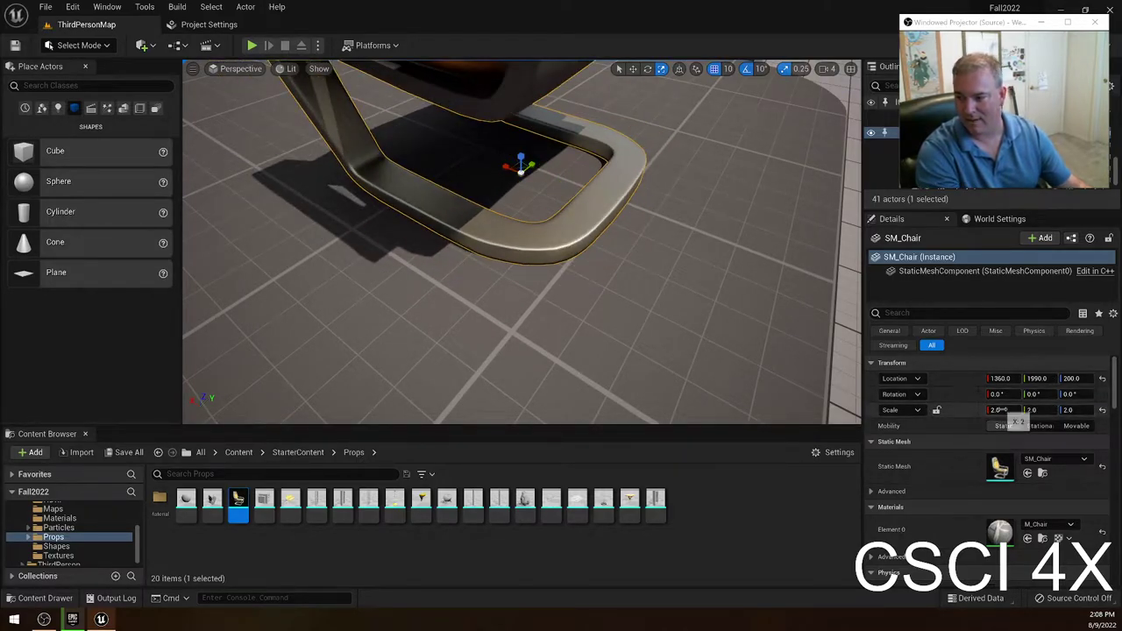
mouse_move(692, 356)
right_down()
mouse_move(614, 298)
mouse_move(675, 359)
right_up()
right_drag(562, 295, 604, 296)
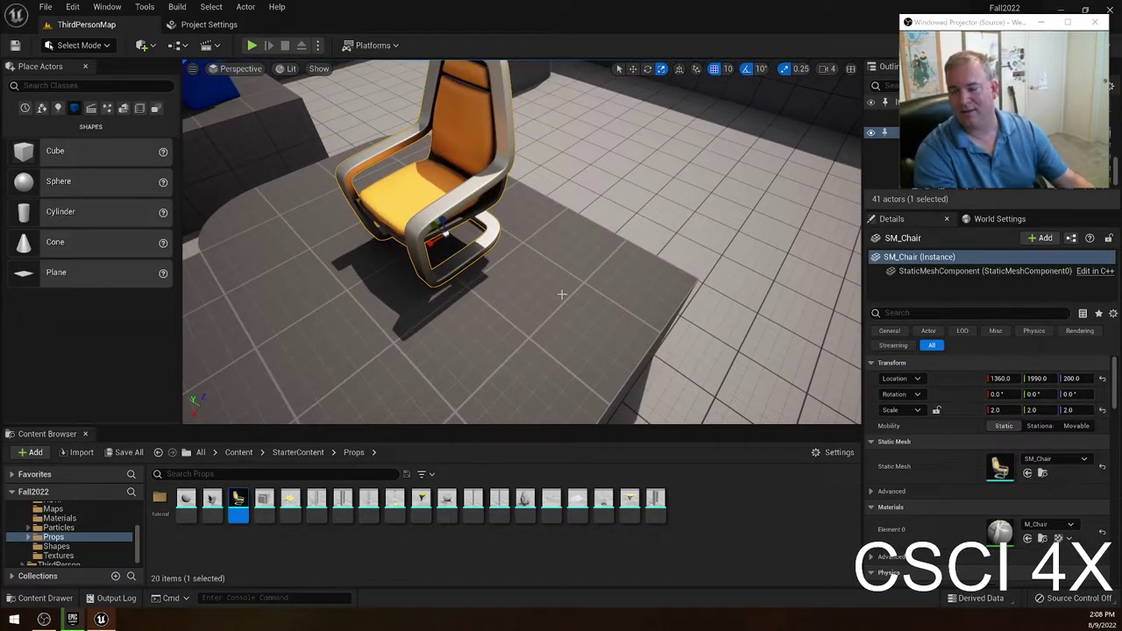
key(ctrl+z)
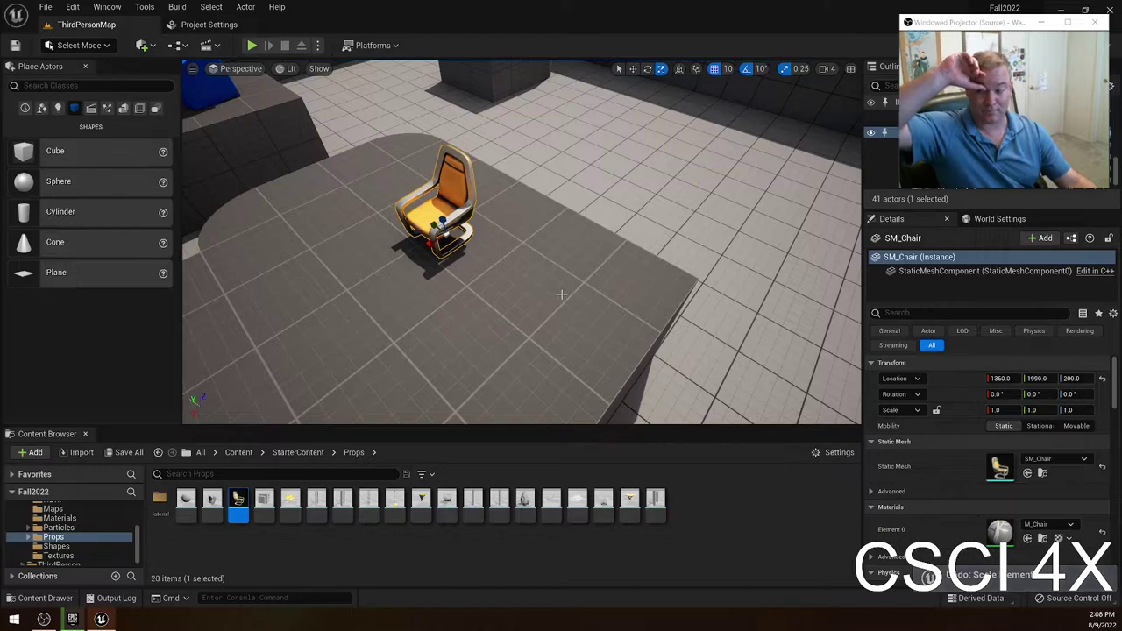
key(ctrl+z)
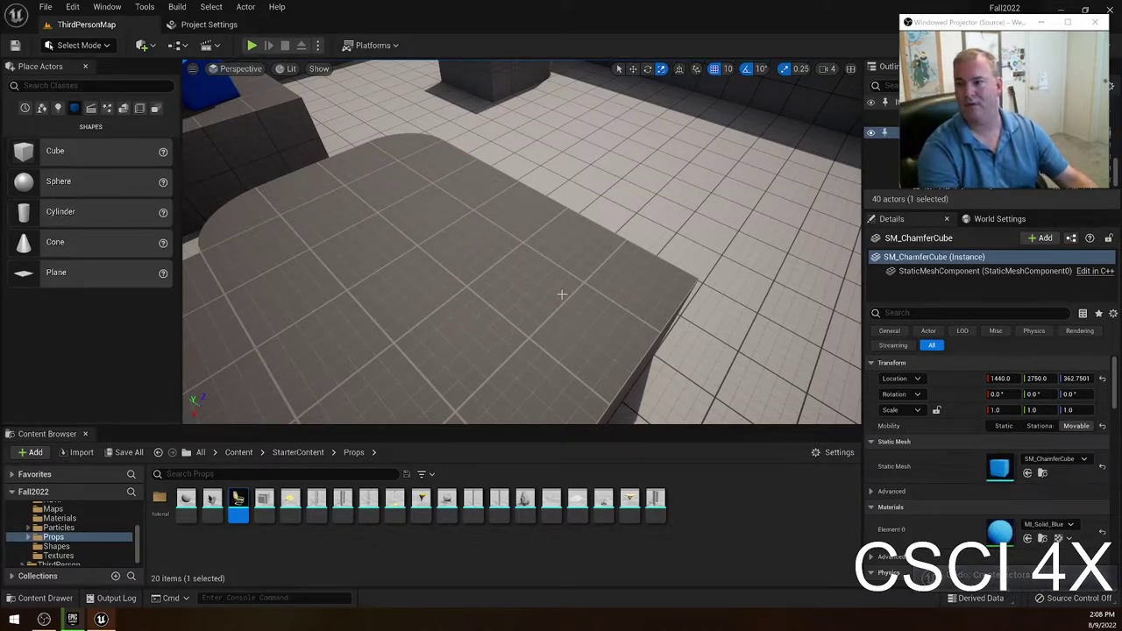
Frame the upper blue chamfer cube and stretch it along X to a scale of 9.25.
right_drag(426, 171, 426, 172)
key(f)
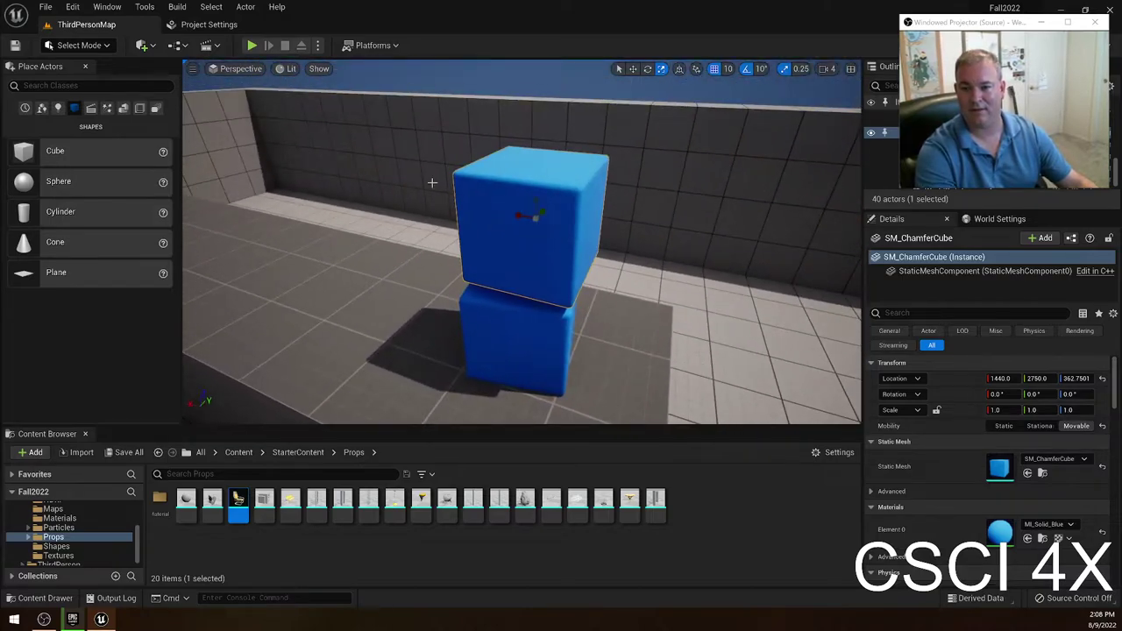
drag(517, 217, 614, 216)
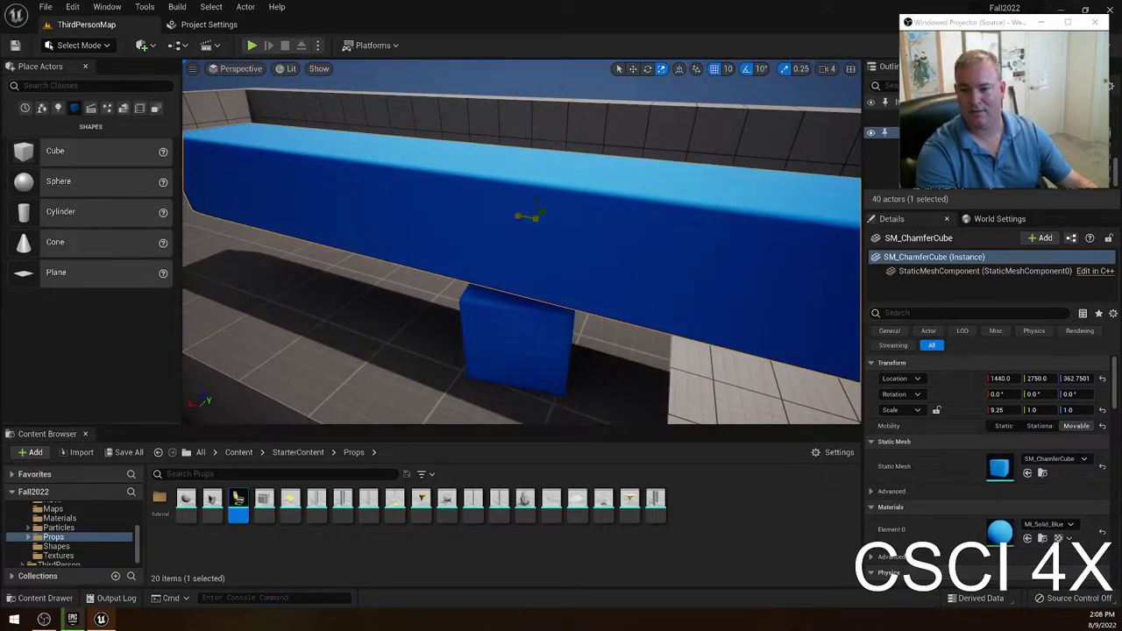
right_drag(855, 295, 859, 287)
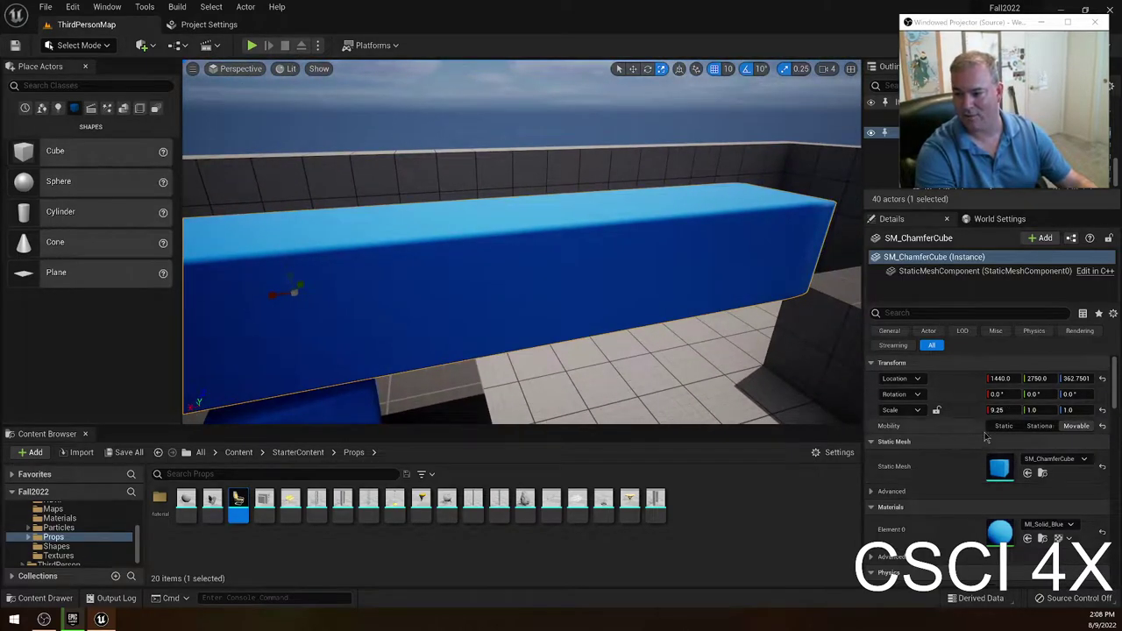
right_drag(696, 251, 683, 236)
right_drag(472, 254, 473, 257)
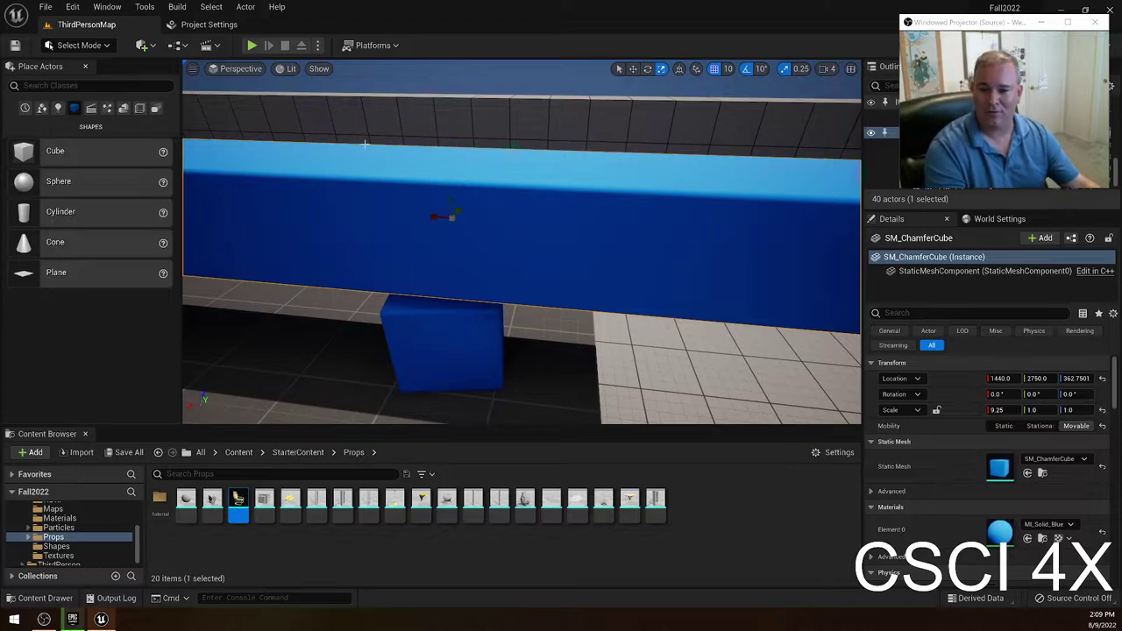
Thin the stretched blue block to a Y scale of 0.25.
right_drag(552, 261, 488, 221)
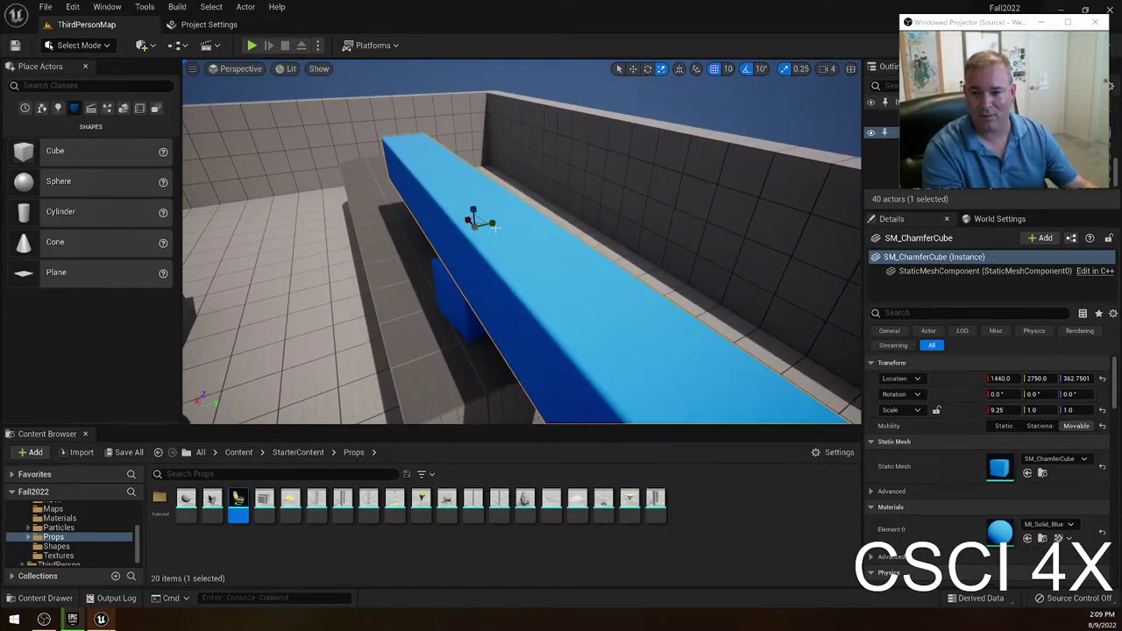
drag(495, 222, 478, 226)
right_drag(528, 272, 455, 270)
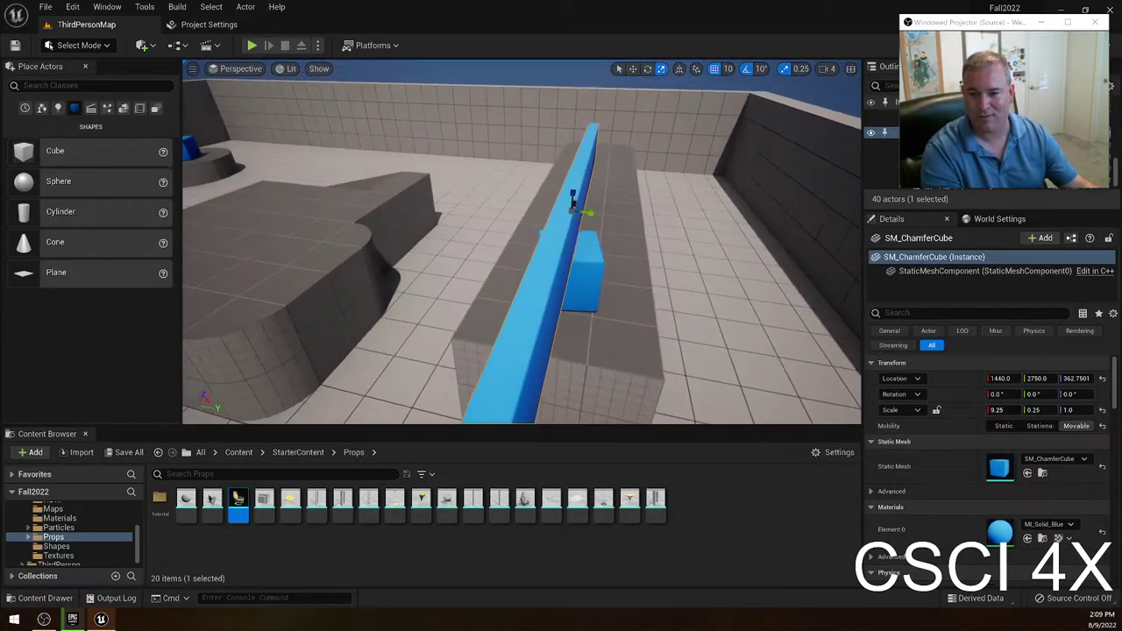
alt+drag(568, 216, 469, 154)
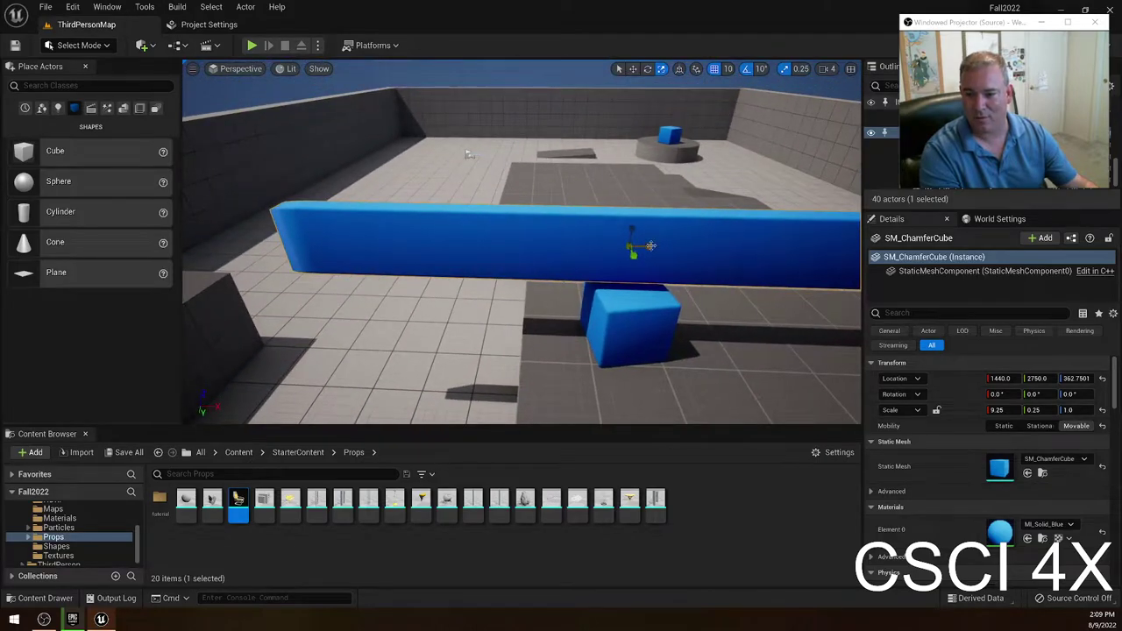
Shorten the thin blue block to an X scale of 3.0.
drag(648, 246, 596, 246)
mouse_move(722, 308)
right_down()
mouse_move(711, 307)
mouse_move(771, 327)
mouse_move(721, 308)
right_up()
alt+drag(521, 244, 684, 274)
alt+drag(619, 256, 531, 279)
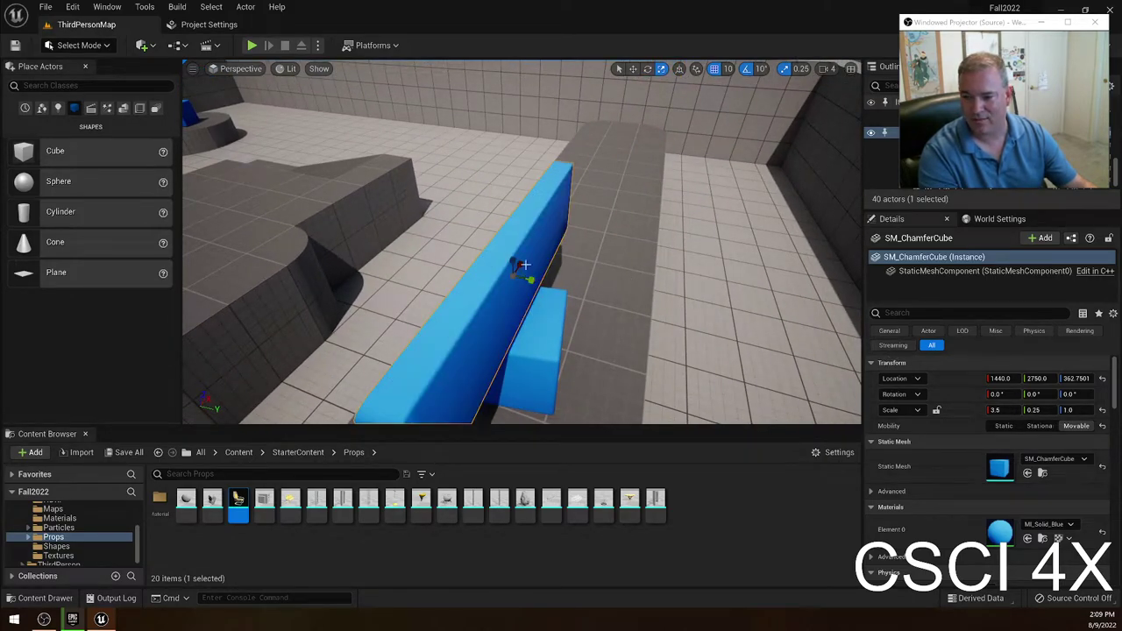
drag(518, 264, 364, 267)
Move the blue slab along the X axis to 1460.0.
key(w)
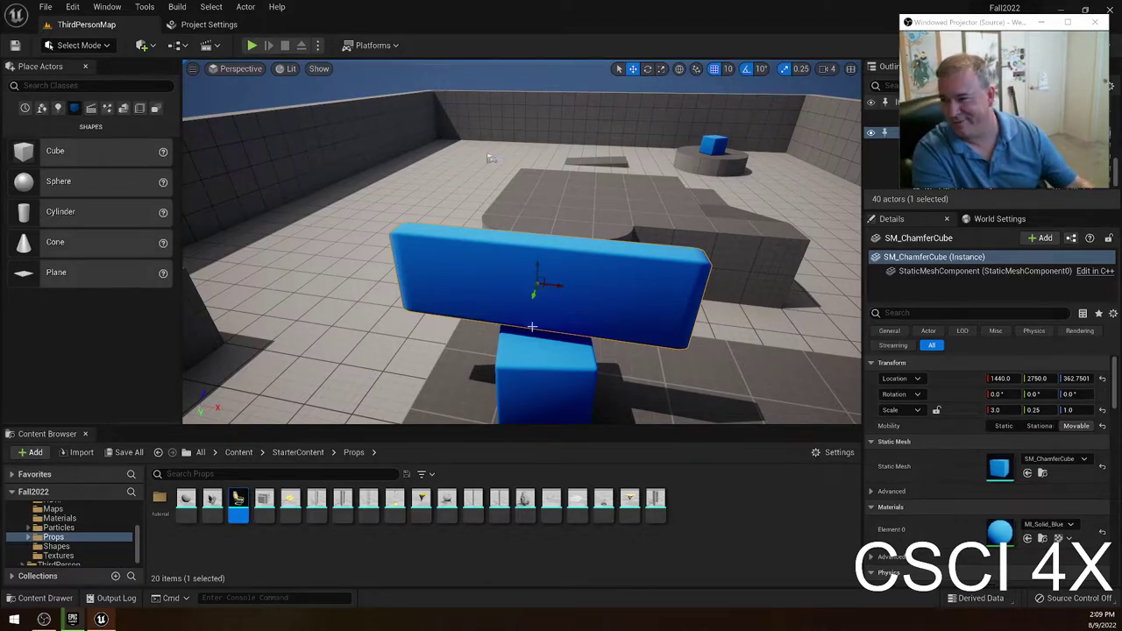
right_drag(526, 321, 394, 357)
right_drag(466, 313, 525, 322)
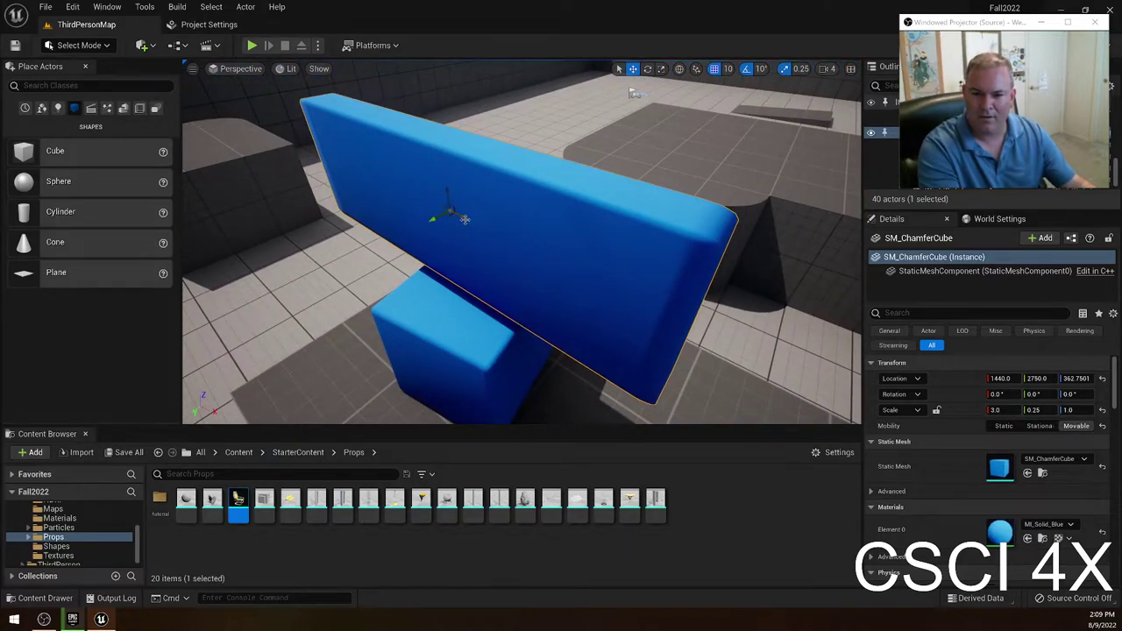
drag(465, 219, 504, 372)
Try rotating the blue slab and stretching its X scale to 4.5, and undo both changes.
key(e)
key(ctrl+z)
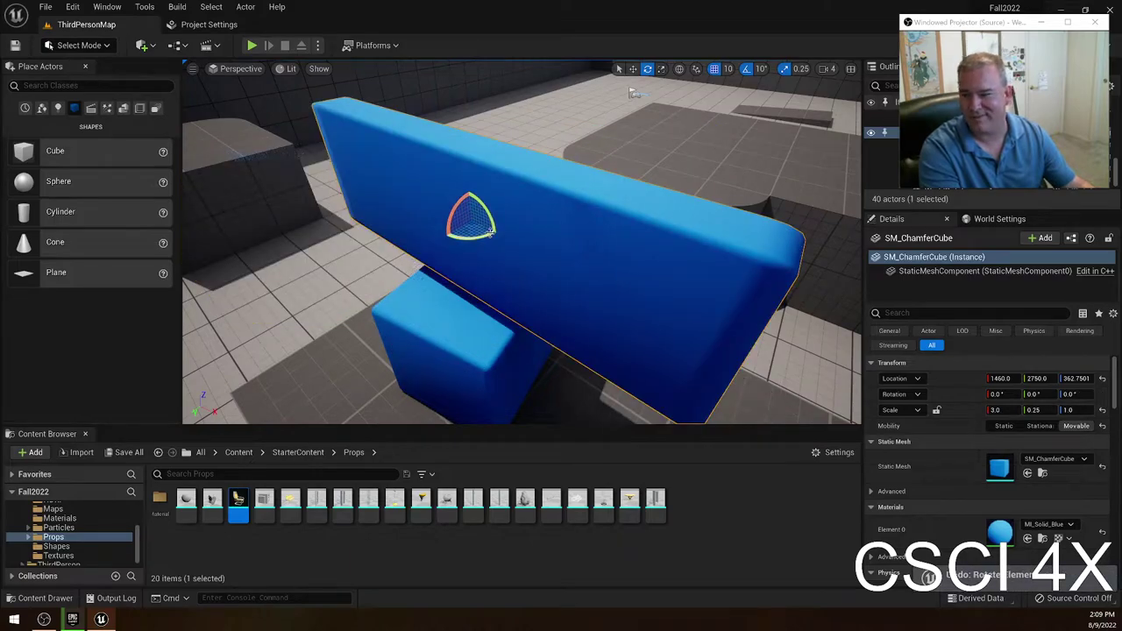
key(r)
drag(487, 229, 536, 249)
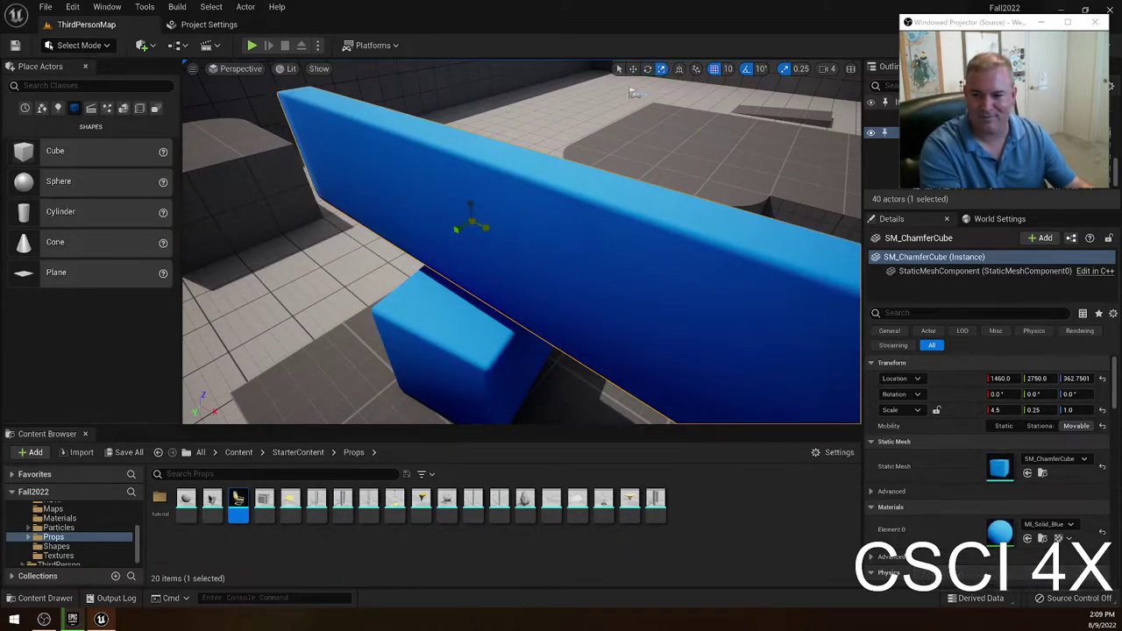
key(ctrl+z)
scroll(419, 226, down, 10)
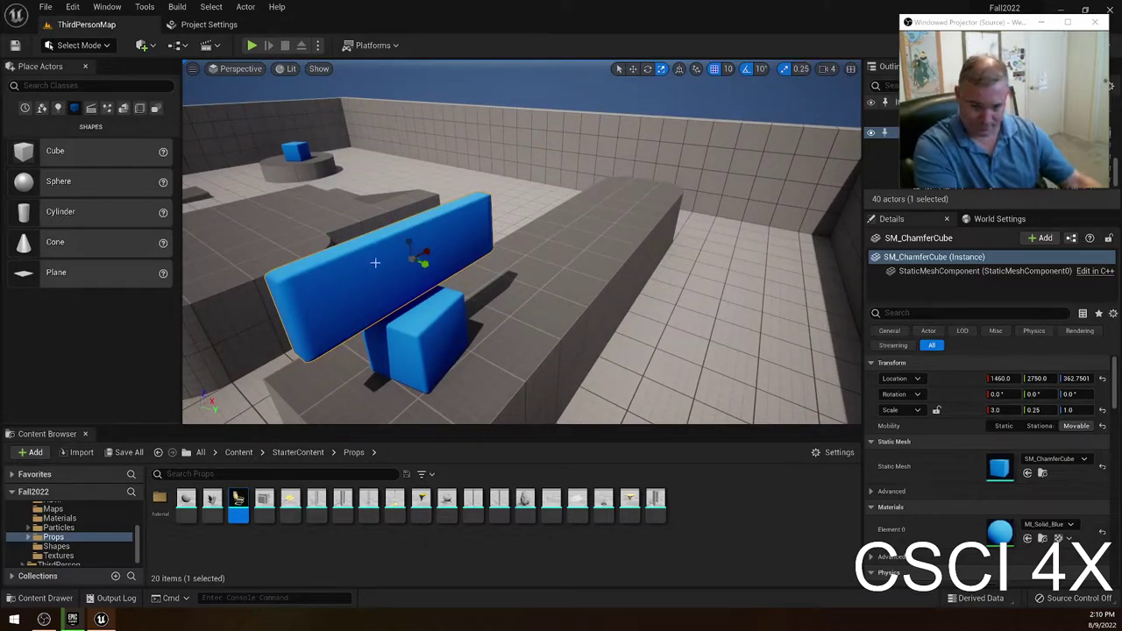
Rotate the blue slab to -30° about the X axis.
right_drag(398, 261, 500, 323)
alt+drag(526, 320, 530, 325)
key(e)
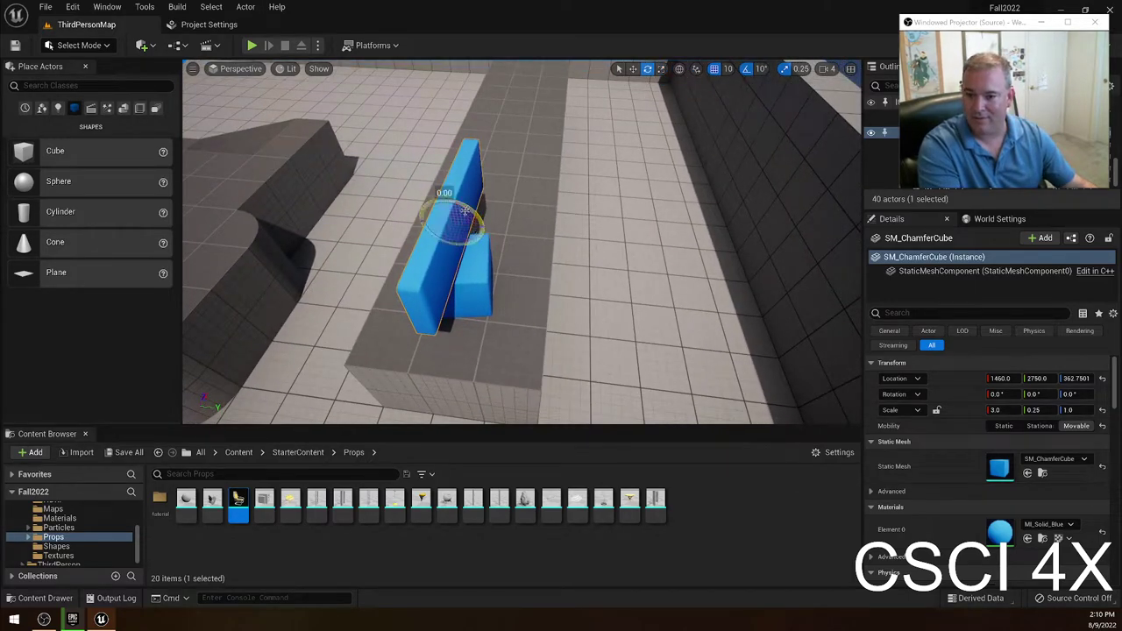
drag(463, 210, 543, 189)
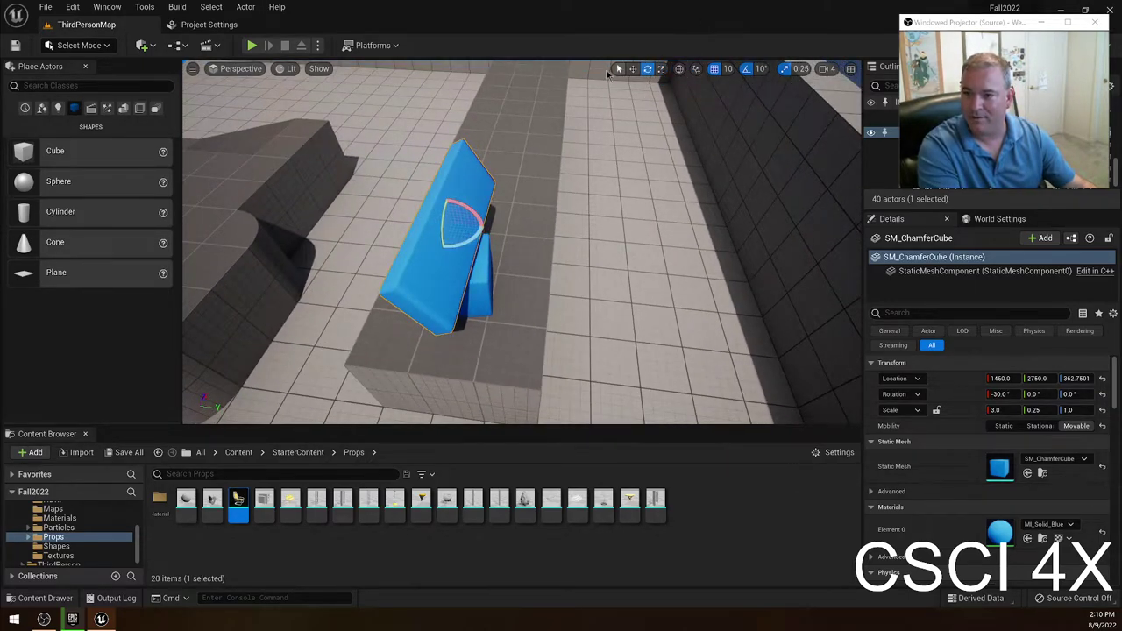
Play test the level by running the character up onto the ramp, and end the session.
click(252, 44)
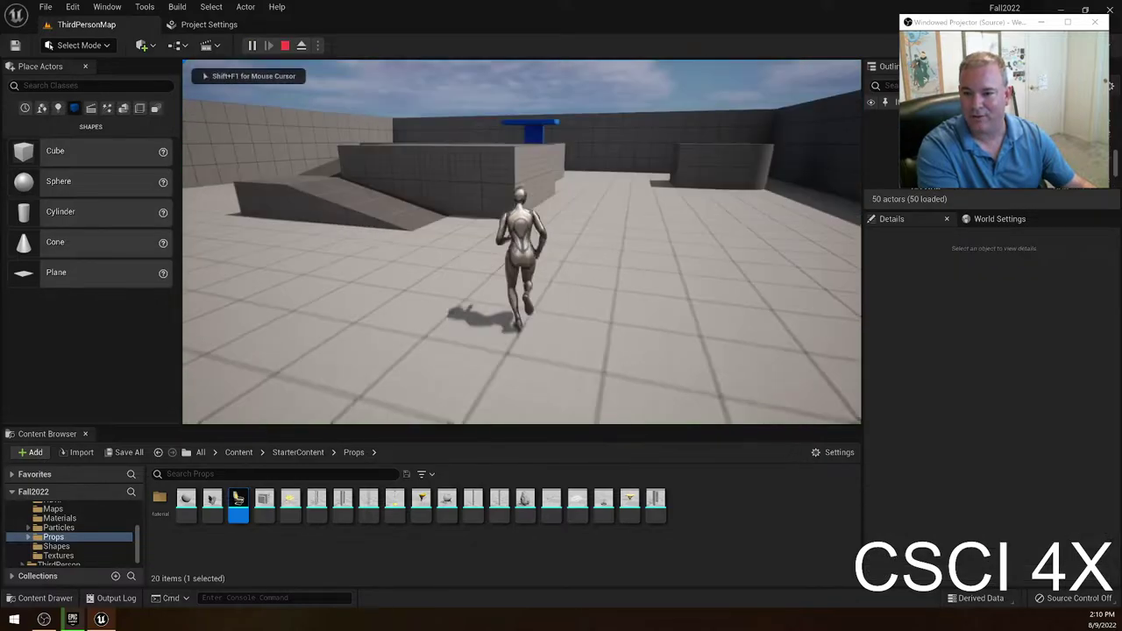
key(w)
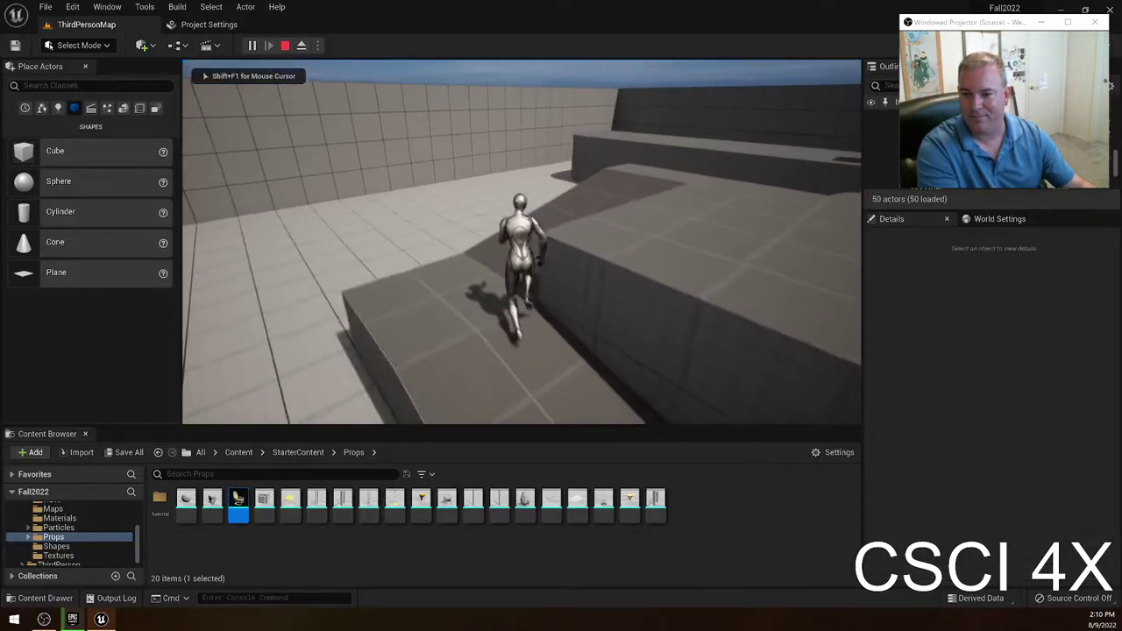
key(Escape)
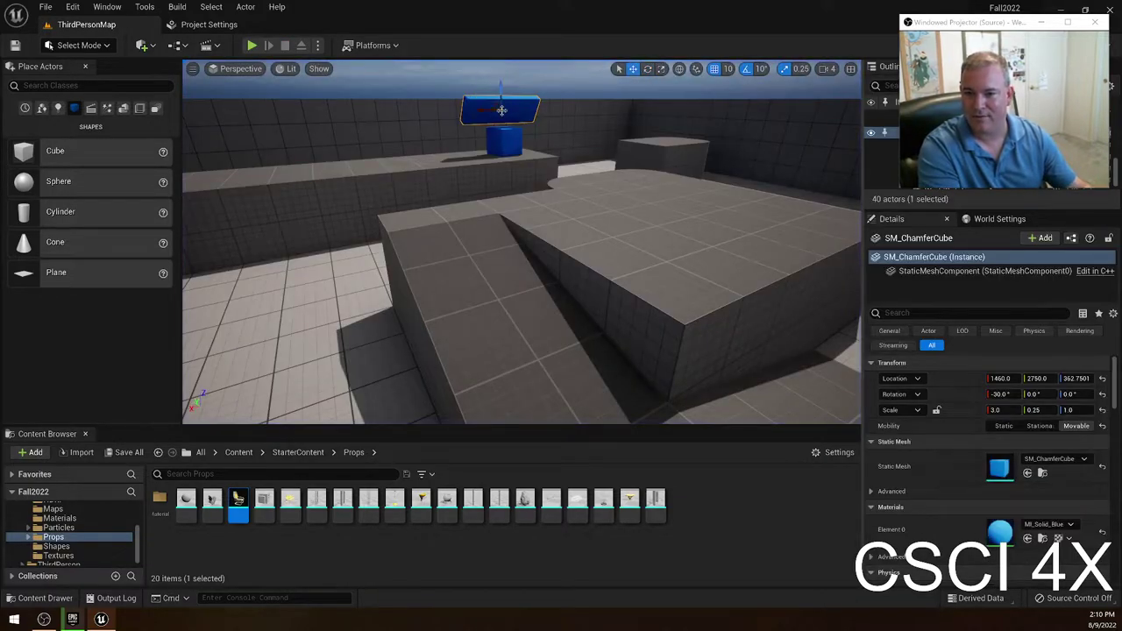
Move the tilted blue slab off the long platform to X 1660.0, Y 1370.0 above the open floor.
key(w)
mouse_move(553, 128)
right_down()
mouse_move(555, 146)
mouse_move(572, 147)
mouse_move(553, 128)
right_up()
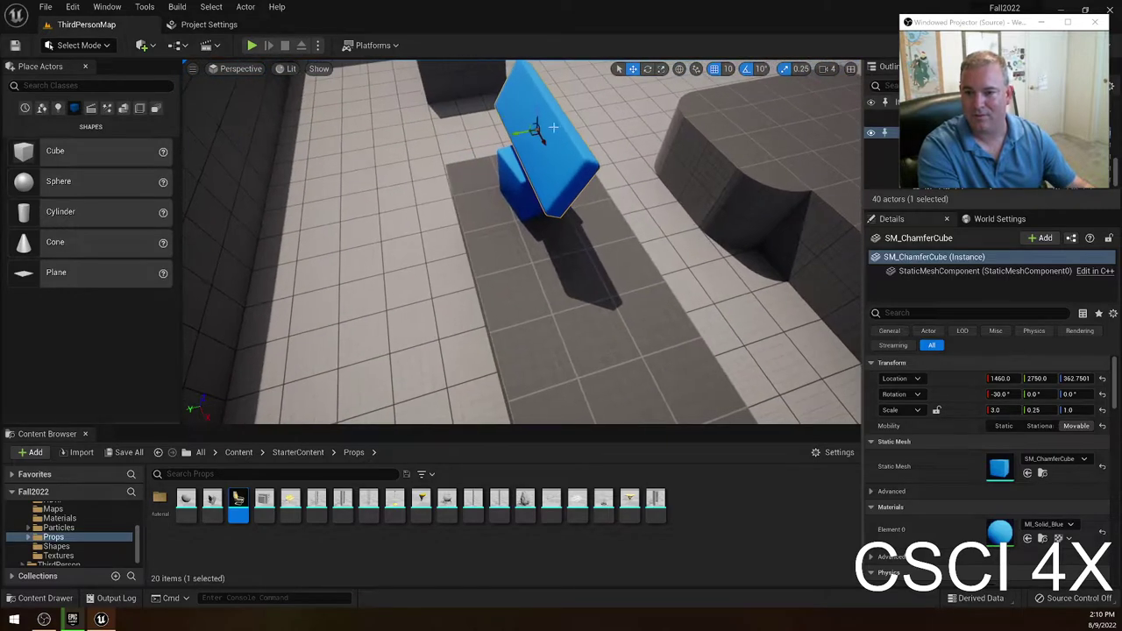
drag(515, 134, 773, 106)
key(s)
right_drag(773, 106, 805, 113)
drag(528, 232, 774, 167)
Play test the level by running the character to the relocated blue slab, and end the session.
click(252, 45)
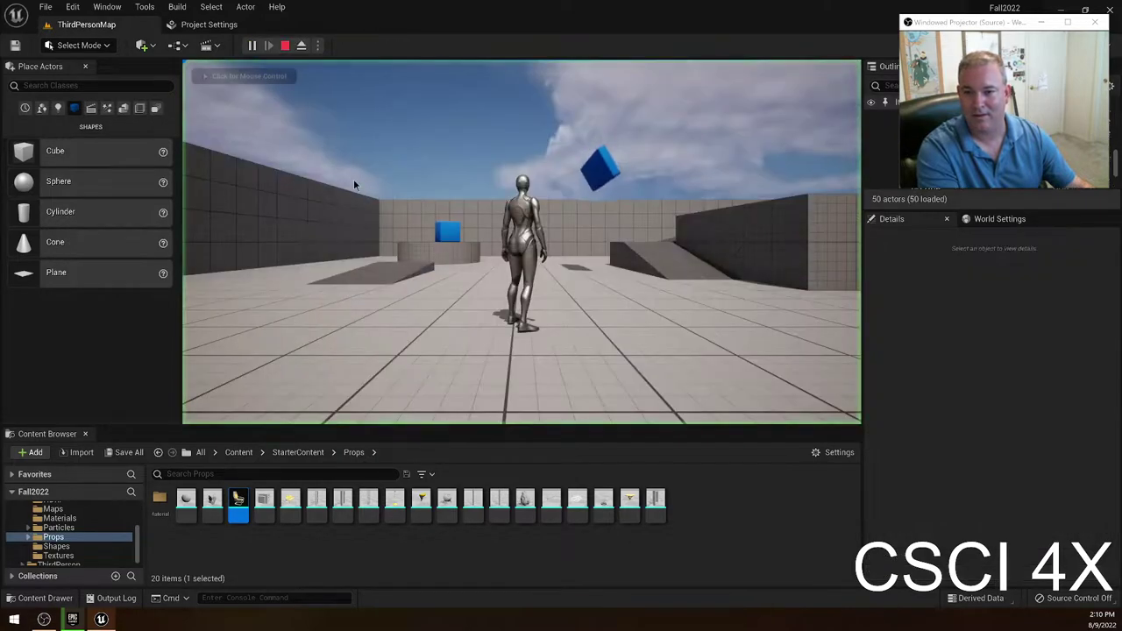
click(474, 273)
key(w)
key(d)
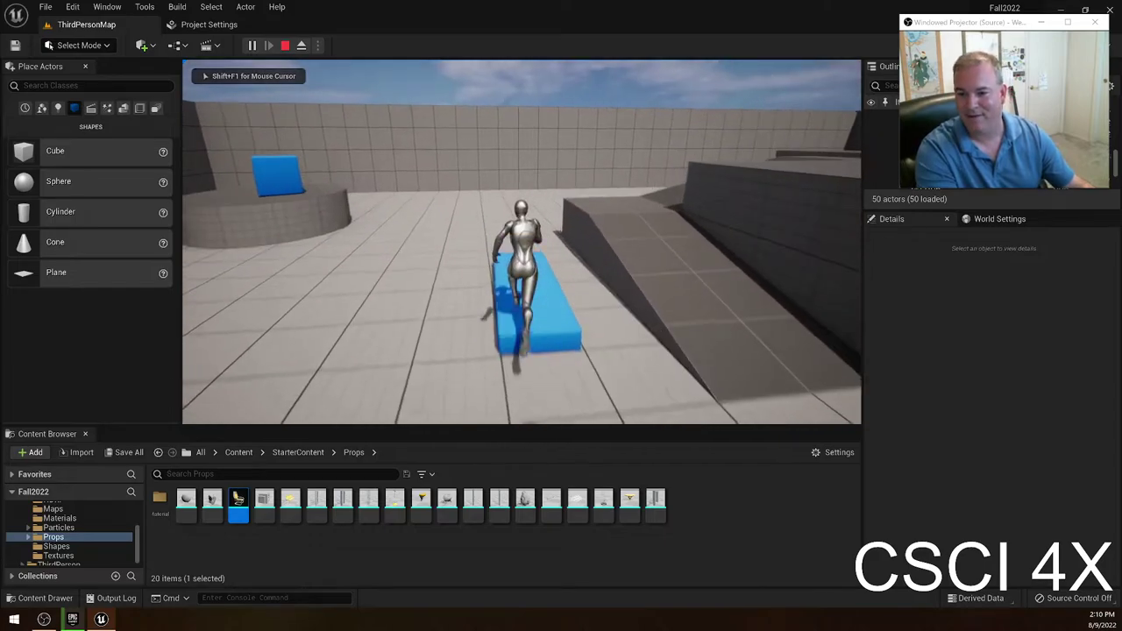
key(Escape)
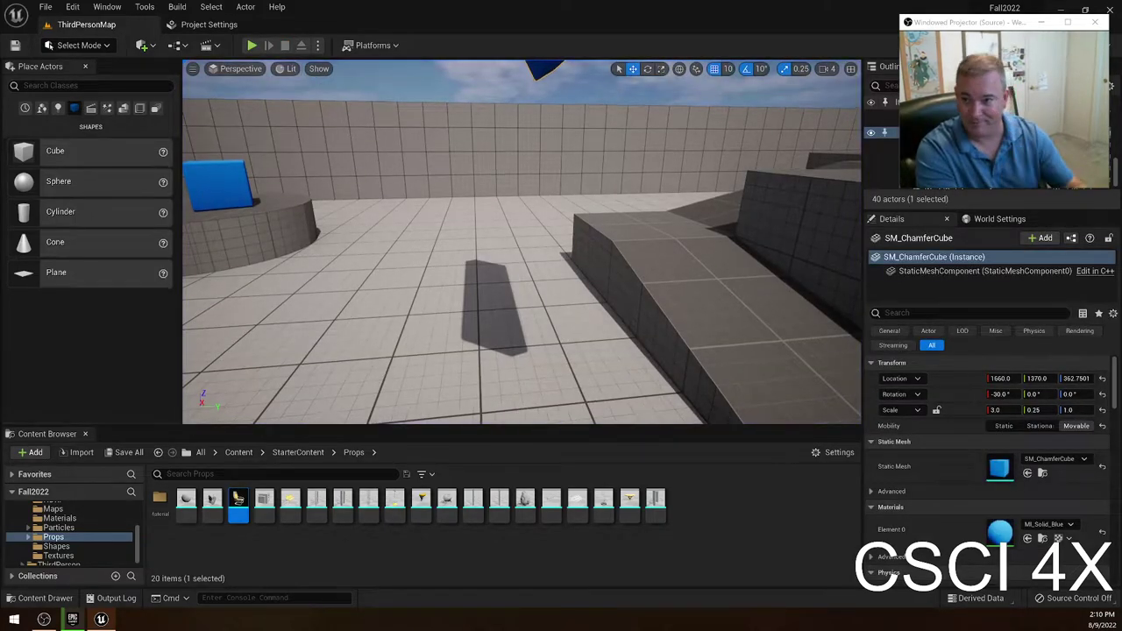
Frame the tilted blue slab and thicken it to a Y scale of 5.25.
right_drag(474, 273, 461, 219)
key(s)
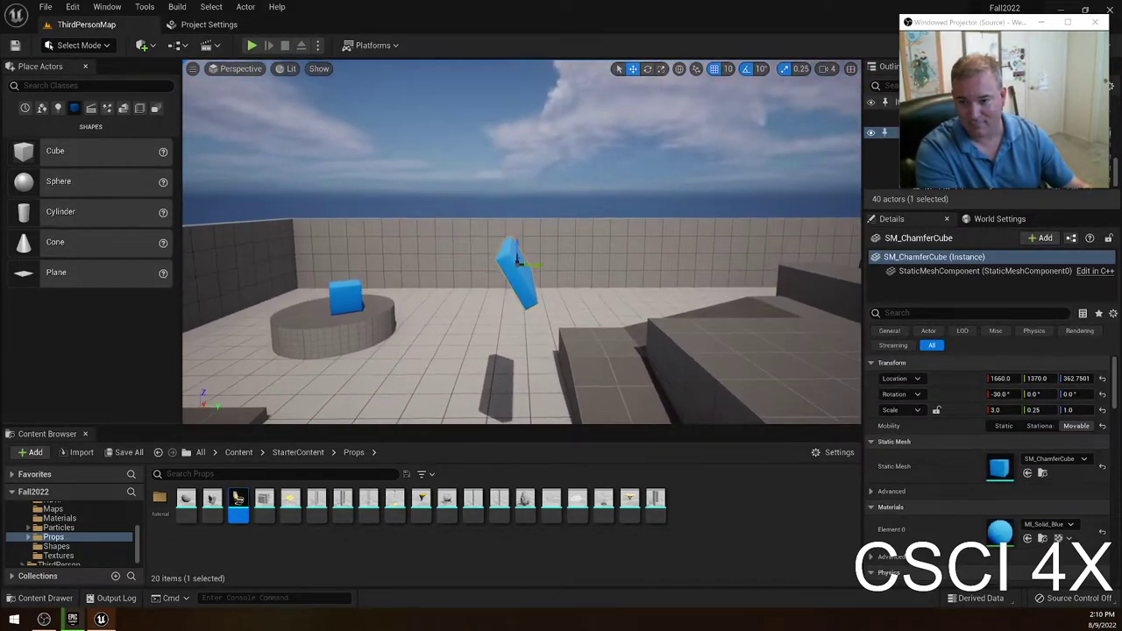
key(f)
key(e)
key(r)
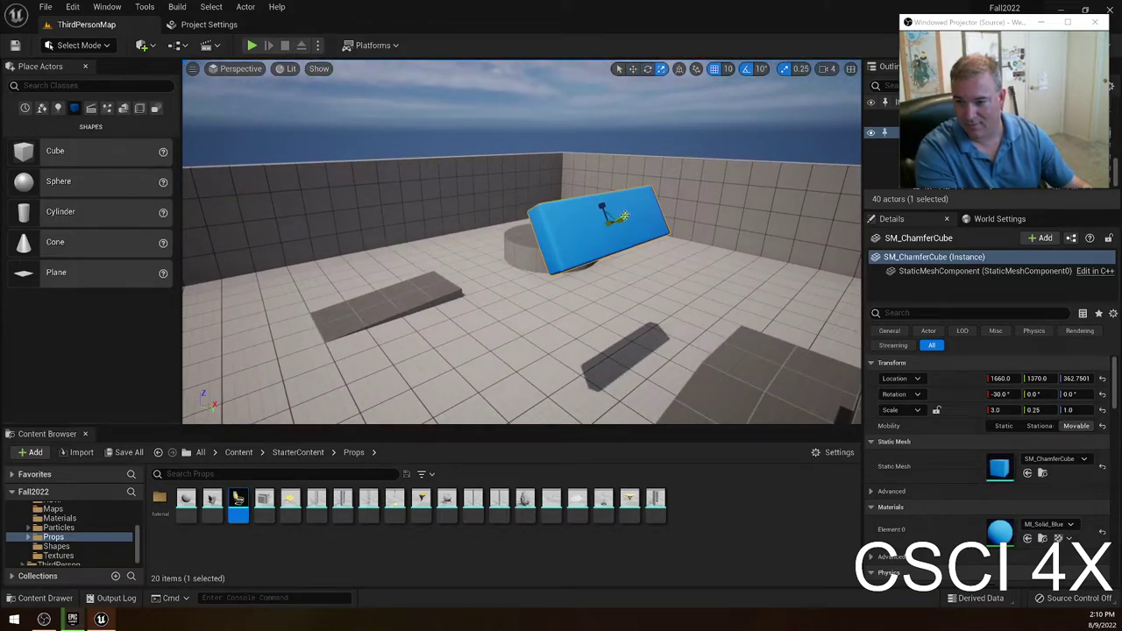
drag(625, 219, 553, 173)
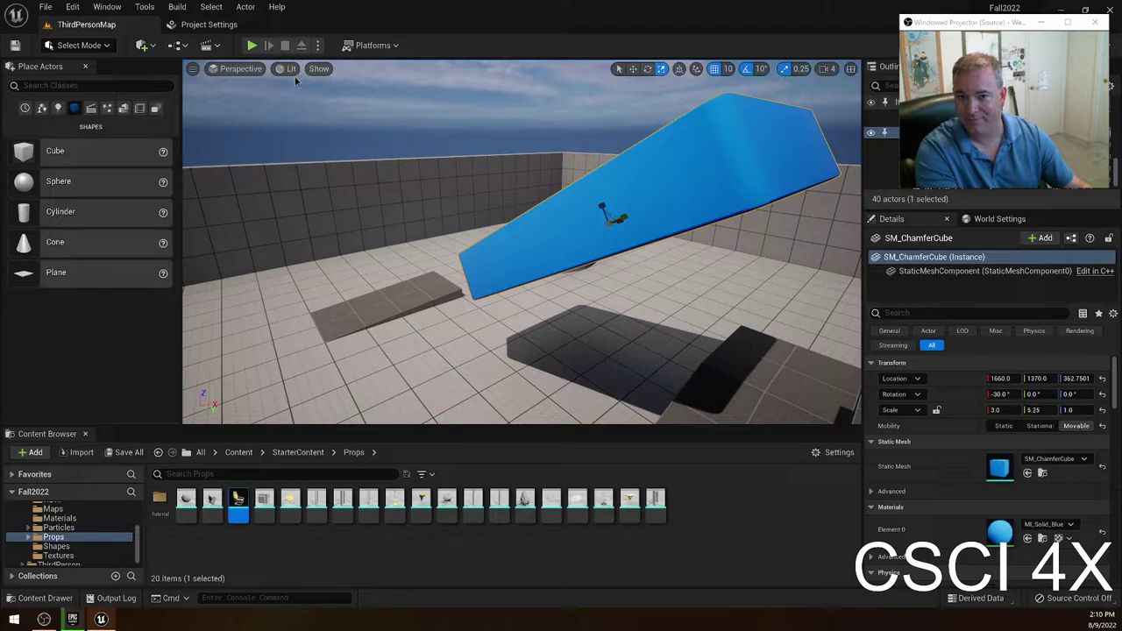
Play test the level by running the character up against the enlarged blue block, and end the session.
click(252, 45)
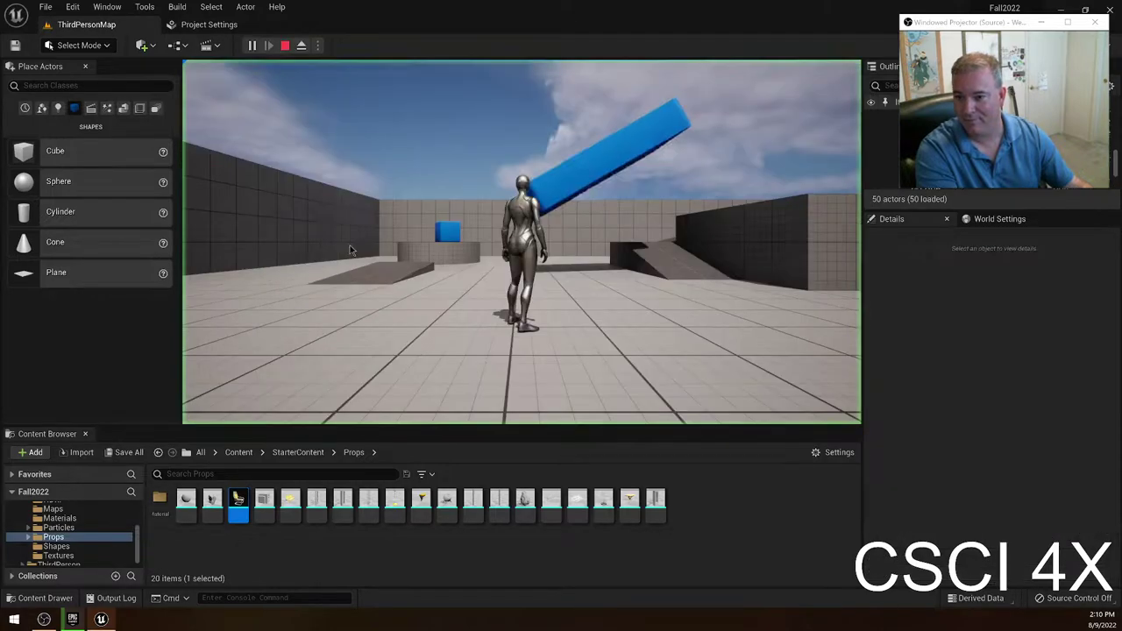
click(428, 281)
key(w)
key(w)
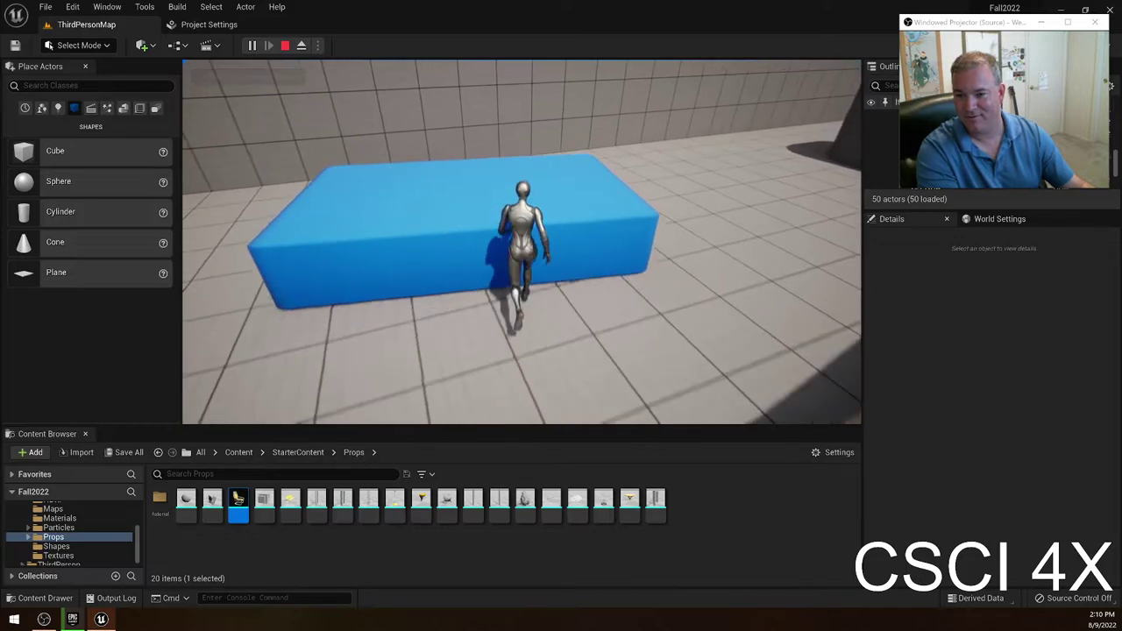
key(Escape)
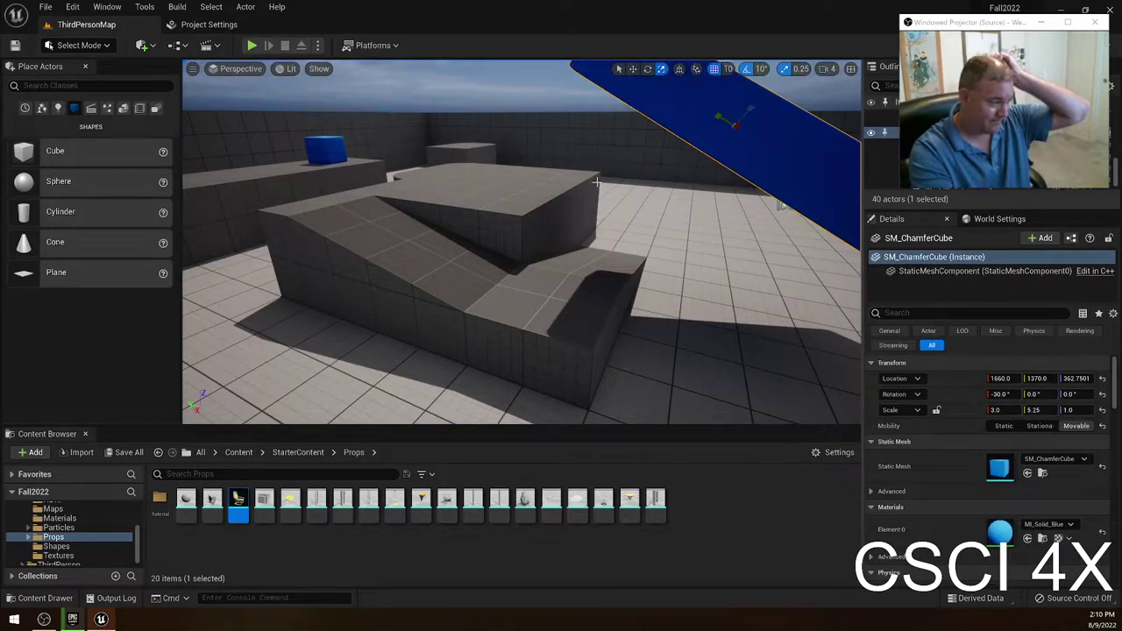
Delete the long perimeter wall behind the round platform.
key(w)
right_drag(504, 222, 518, 176)
key(w)
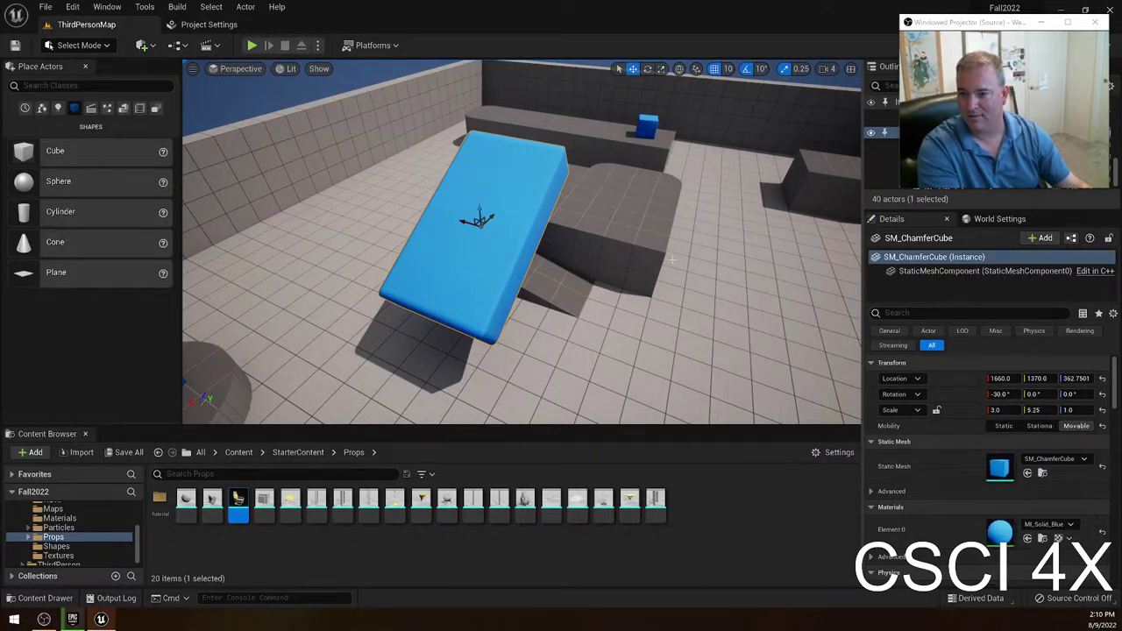
key(e)
key(r)
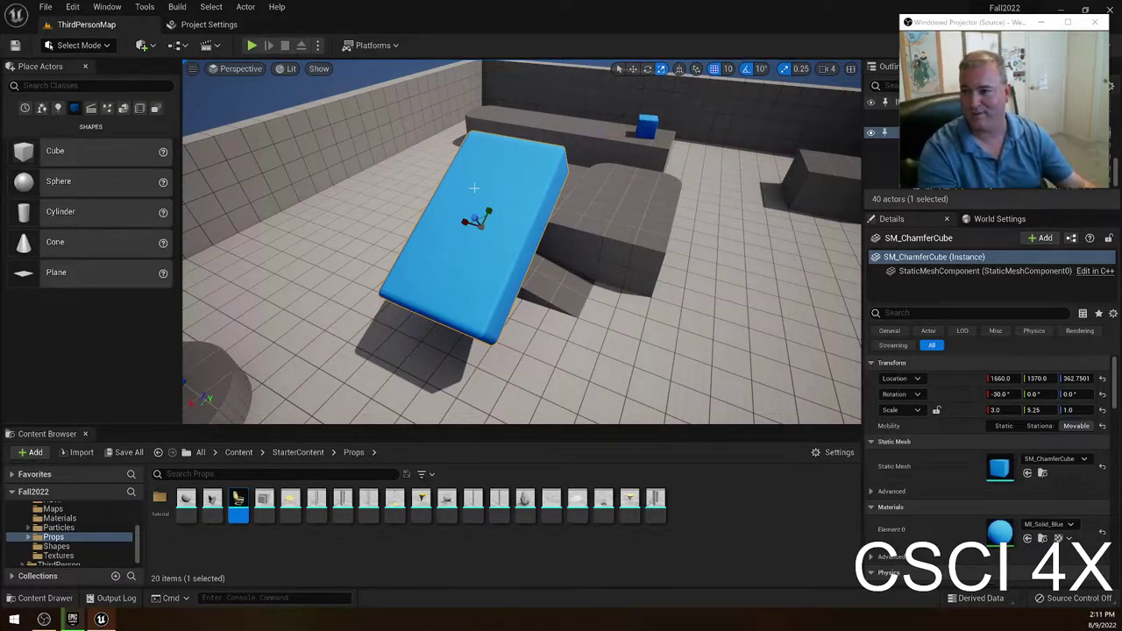
right_drag(474, 188, 476, 124)
click(497, 236)
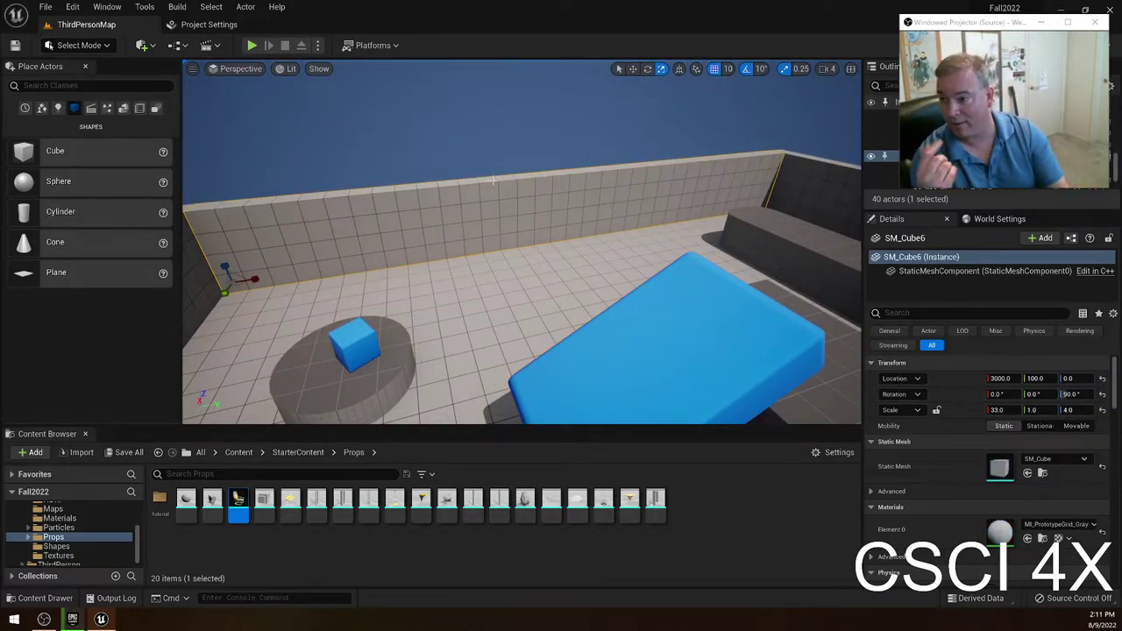
key(Delete)
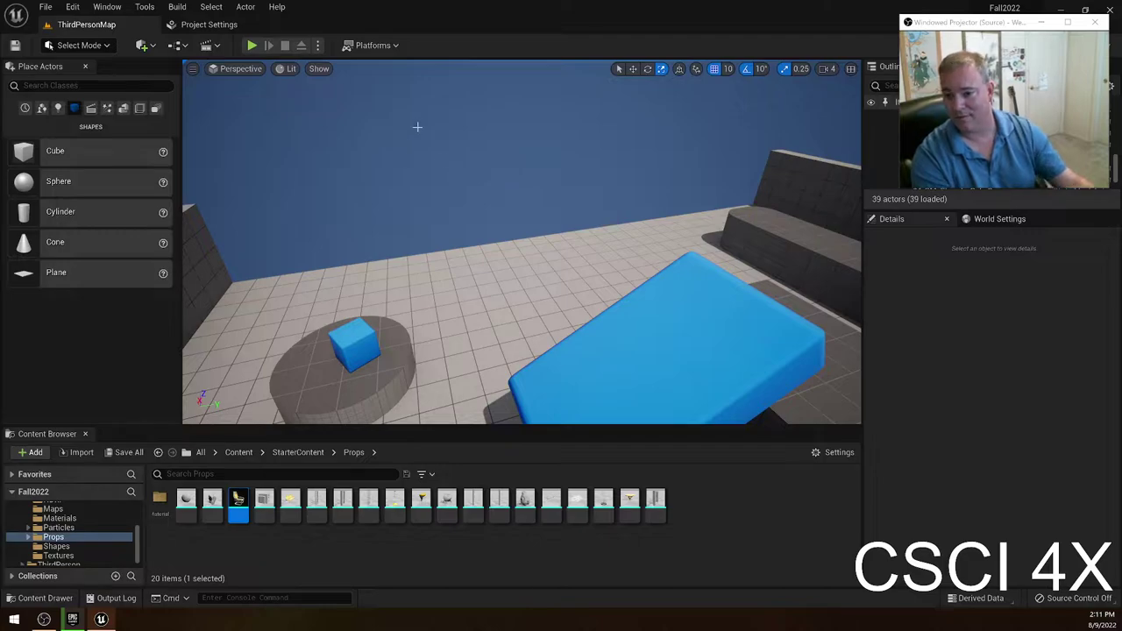
Place a Cube shape on the floor near the removed wall and scale it to 29.0 in X and 42.75 in Y.
drag(63, 153, 445, 184)
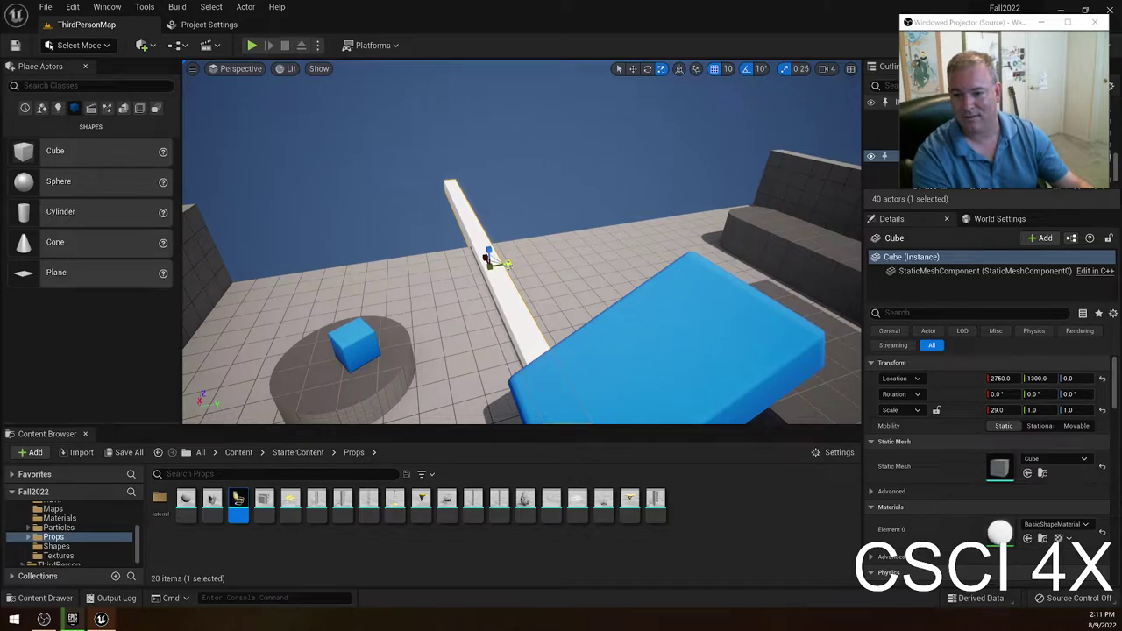
drag(1034, 409, 1078, 409)
Move the large white slab along X to 4310.0, so it extends the floor past the removed wall.
key(w)
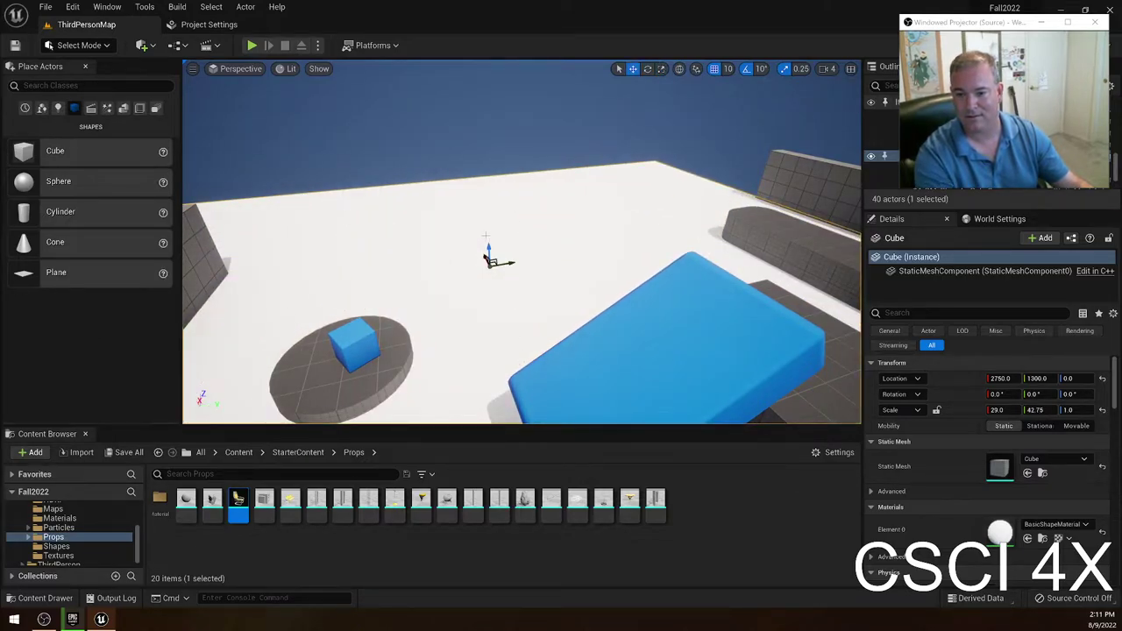
drag(485, 257, 452, 178)
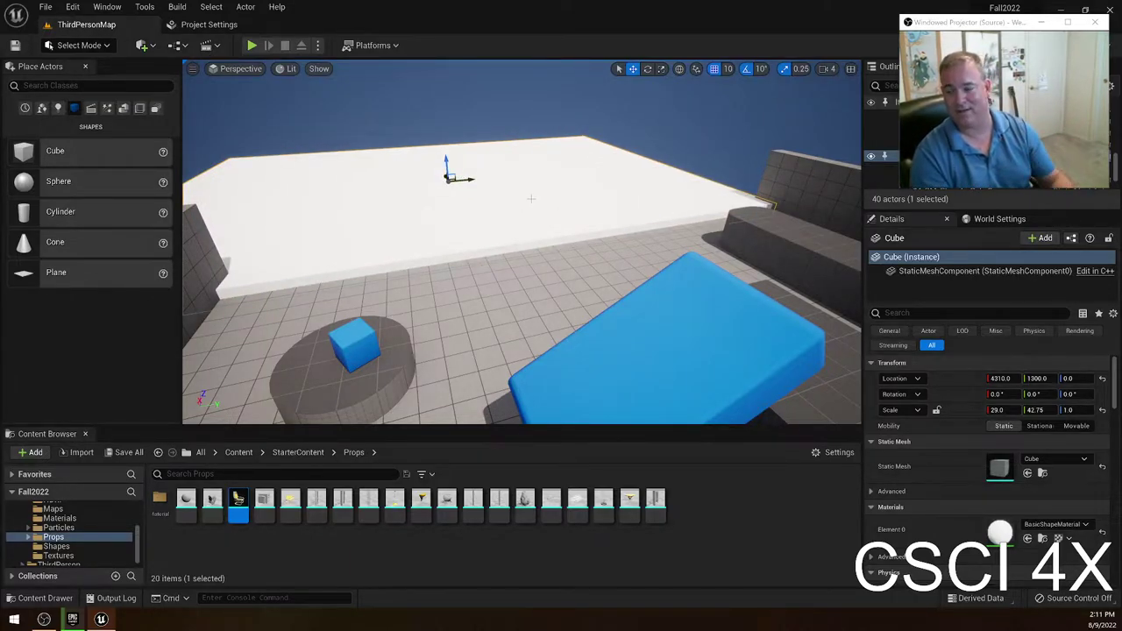
Undo the white slab's move, scaling and placement, and the deletion of the long perimeter wall.
key(ctrl+z)
key(ctrl+z)
key(ctrl+z)
key(ctrl+z)
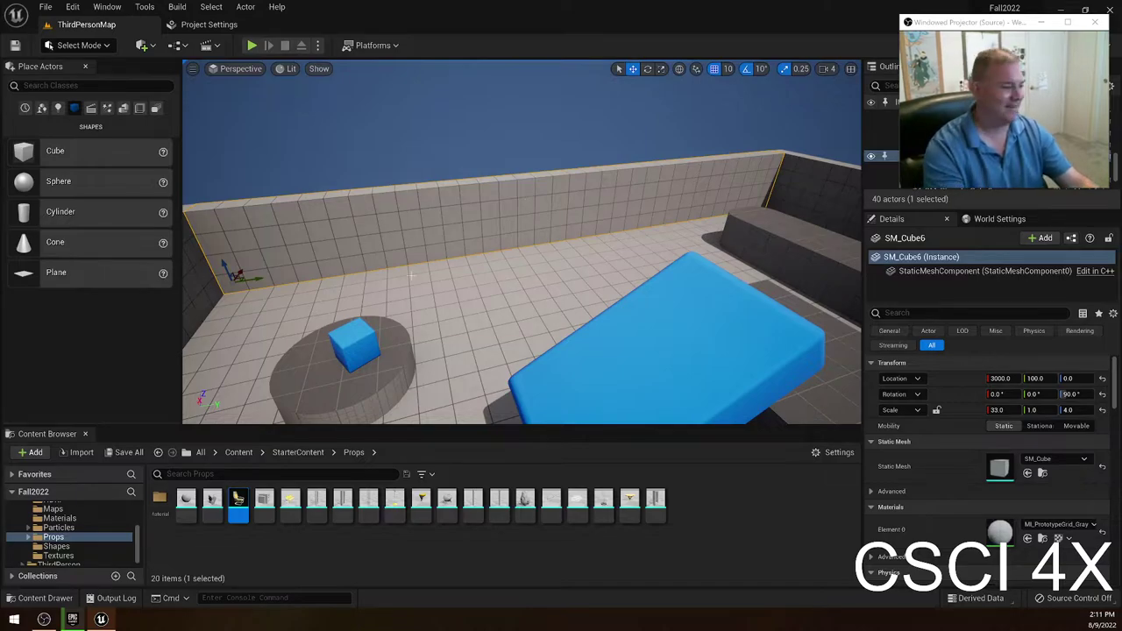
Delete the long perimeter wall behind the round platform again, and undo that deletion.
right_drag(659, 268, 743, 267)
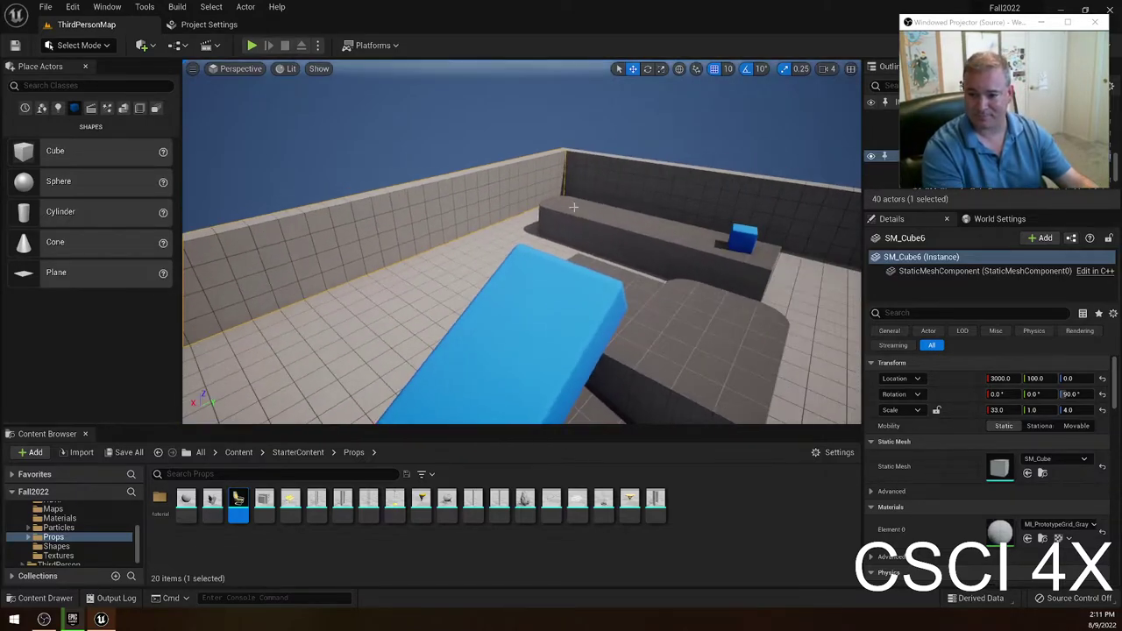
key(Delete)
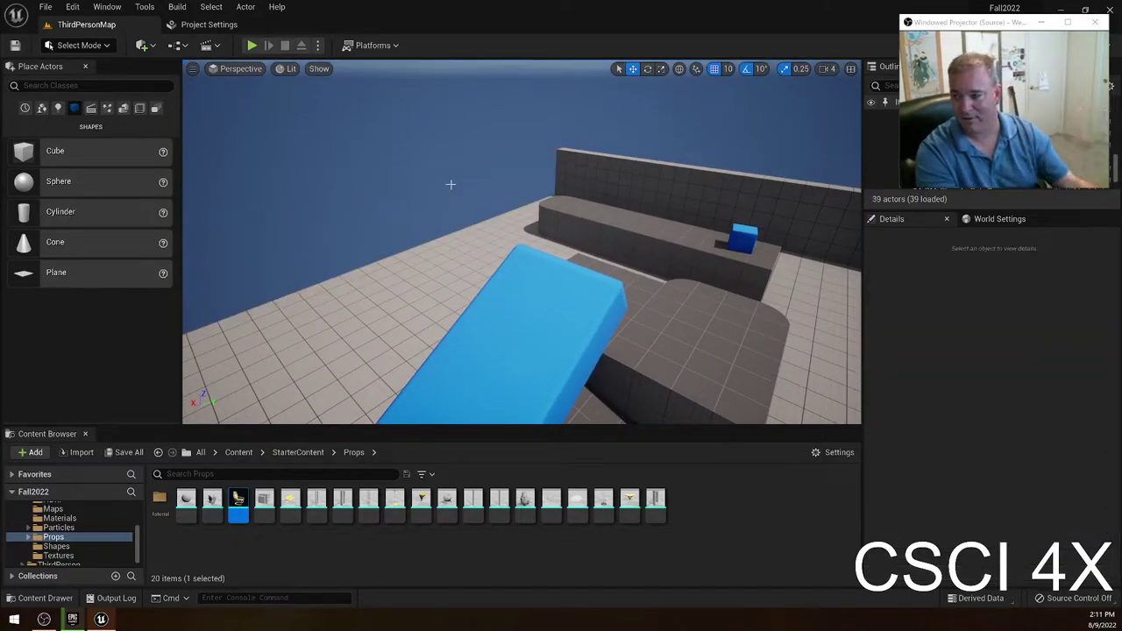
key(ctrl+z)
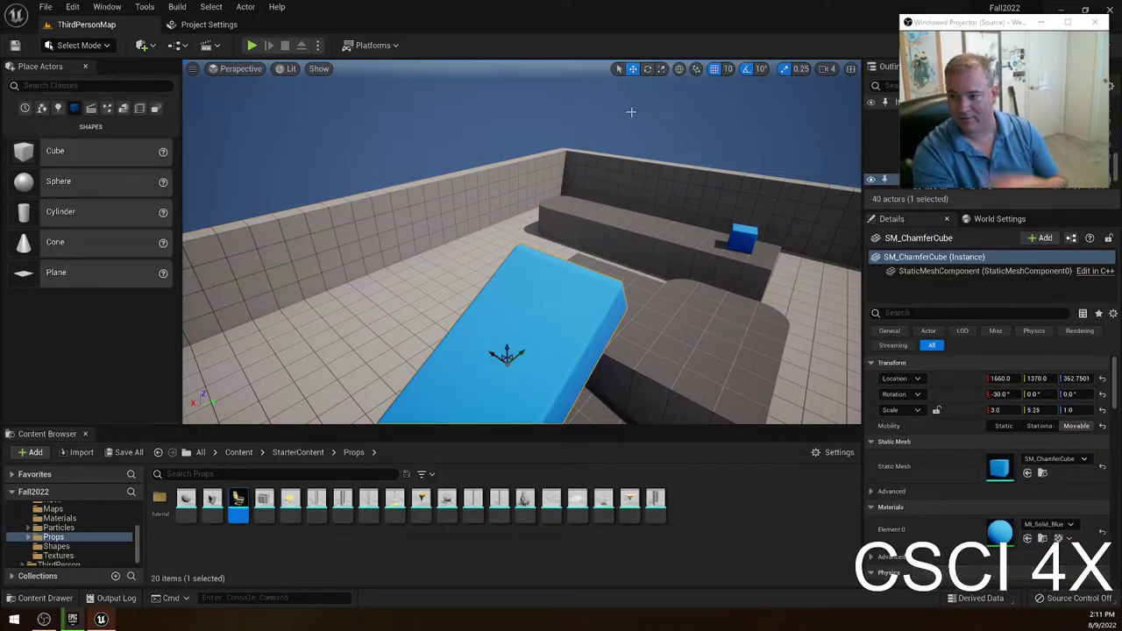
Focus the view on each quarter piece of the round platform in turn, from SM_QuarterCylinder11 to SM_QuarterCylinder14.
right_drag(477, 266, 591, 282)
key(w)
key(a)
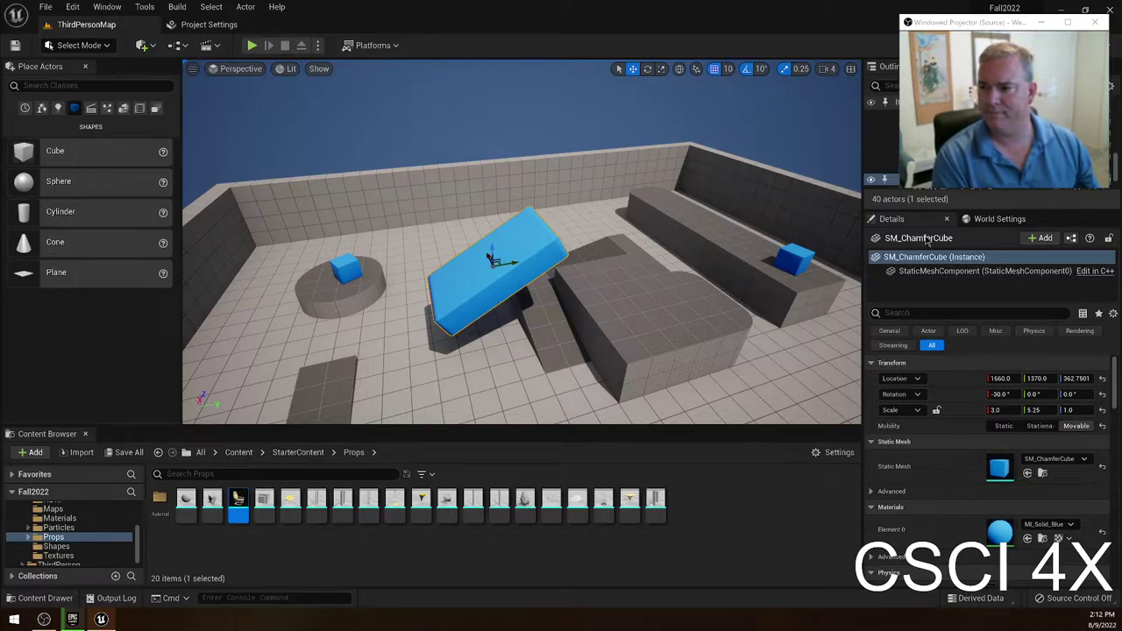
drag(954, 24, 729, 29)
scroll(1017, 137, down, 5)
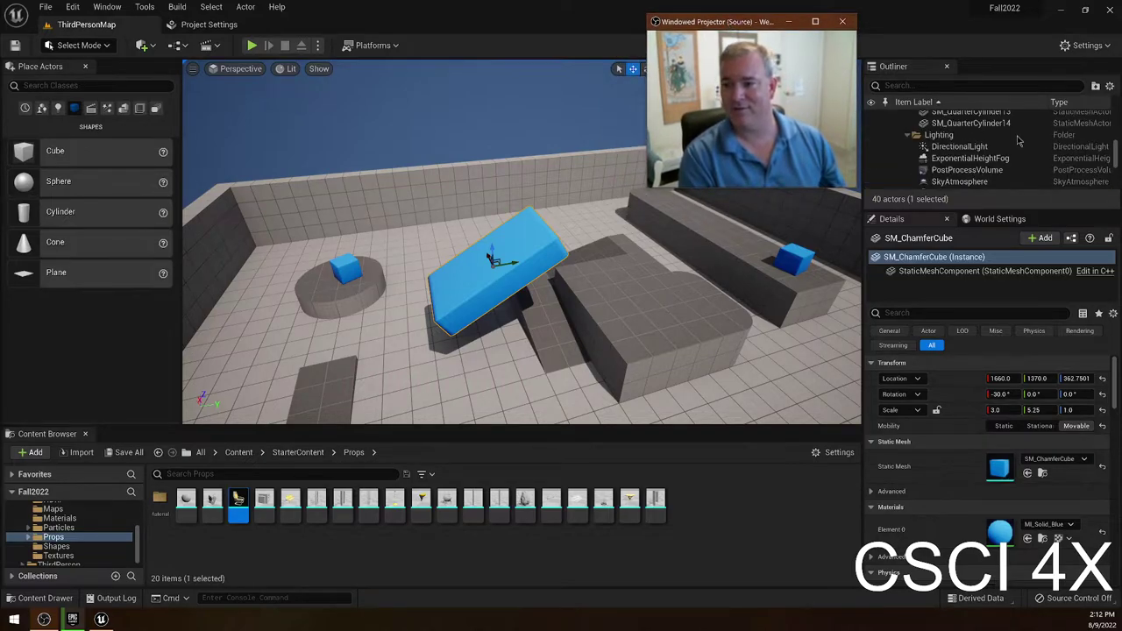
scroll(1016, 138, up, 3)
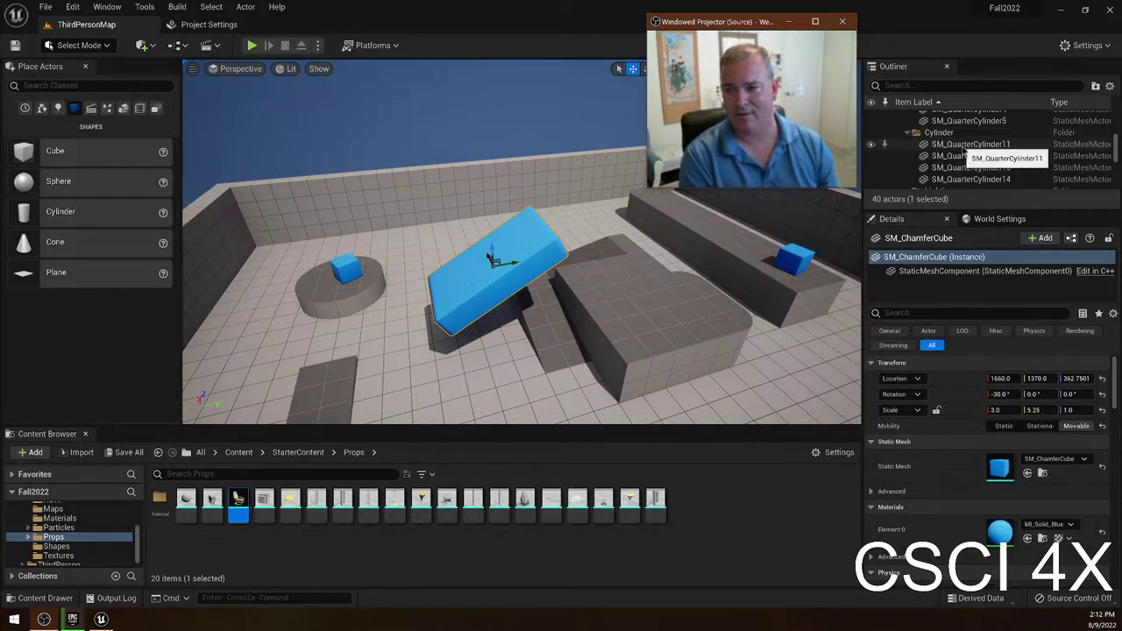
double_click(964, 145)
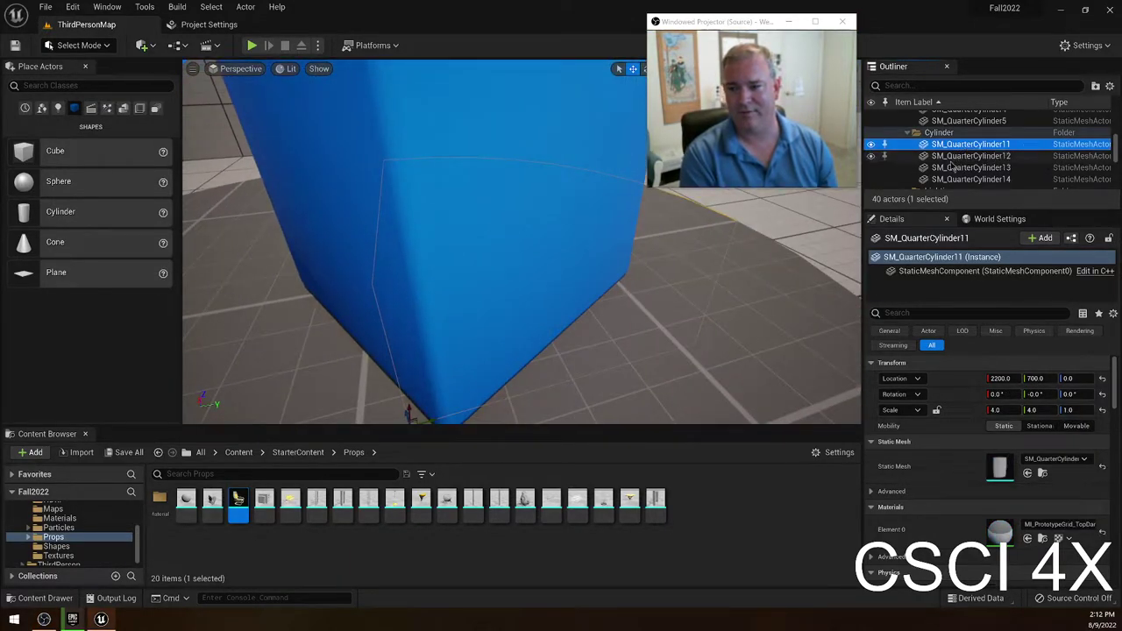
click(968, 156)
double_click(968, 156)
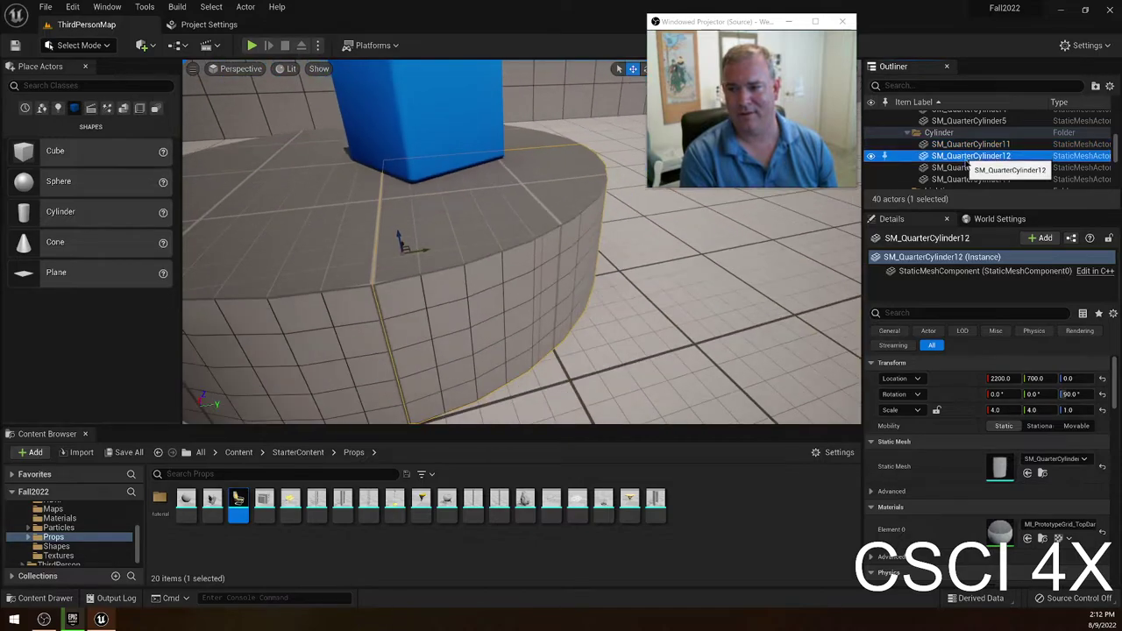
double_click(971, 167)
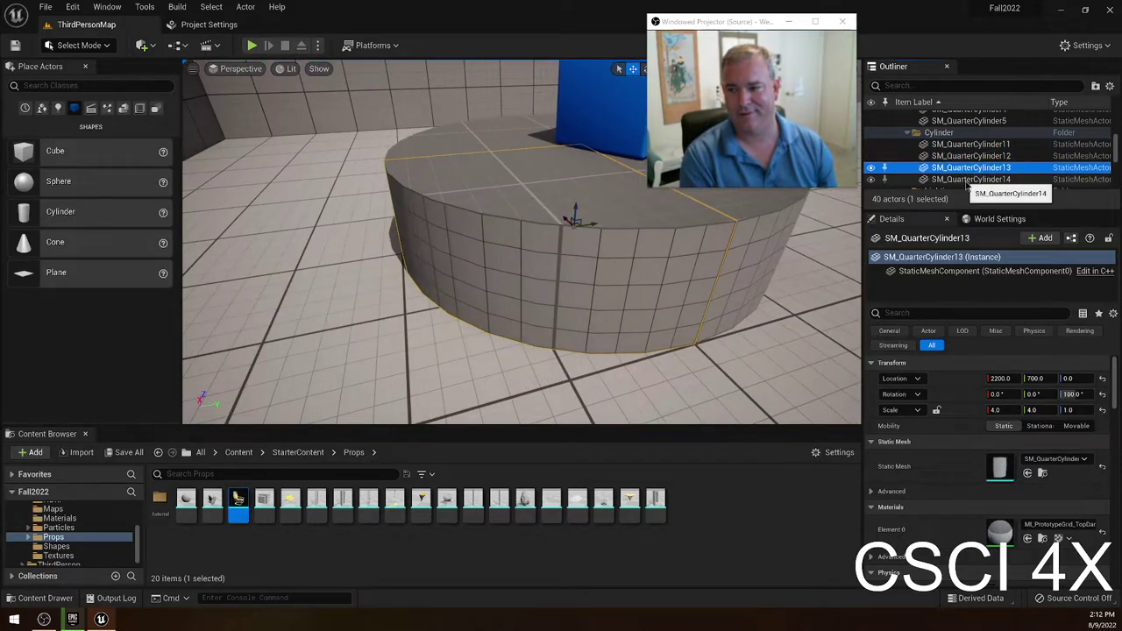
double_click(971, 179)
Select and focus on the perimeter wall SM_Cube6, then open its name for editing and leave it without a change.
right_drag(522, 263, 629, 229)
key(s)
key(w)
right_drag(491, 215, 482, 224)
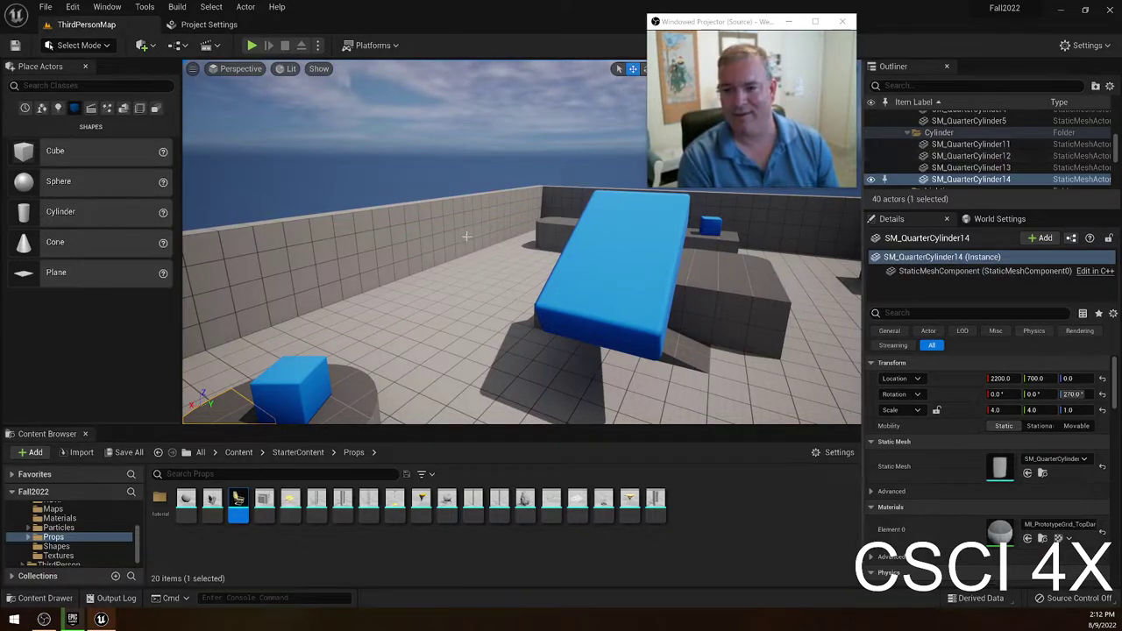
scroll(885, 157, up, 3)
click(885, 156)
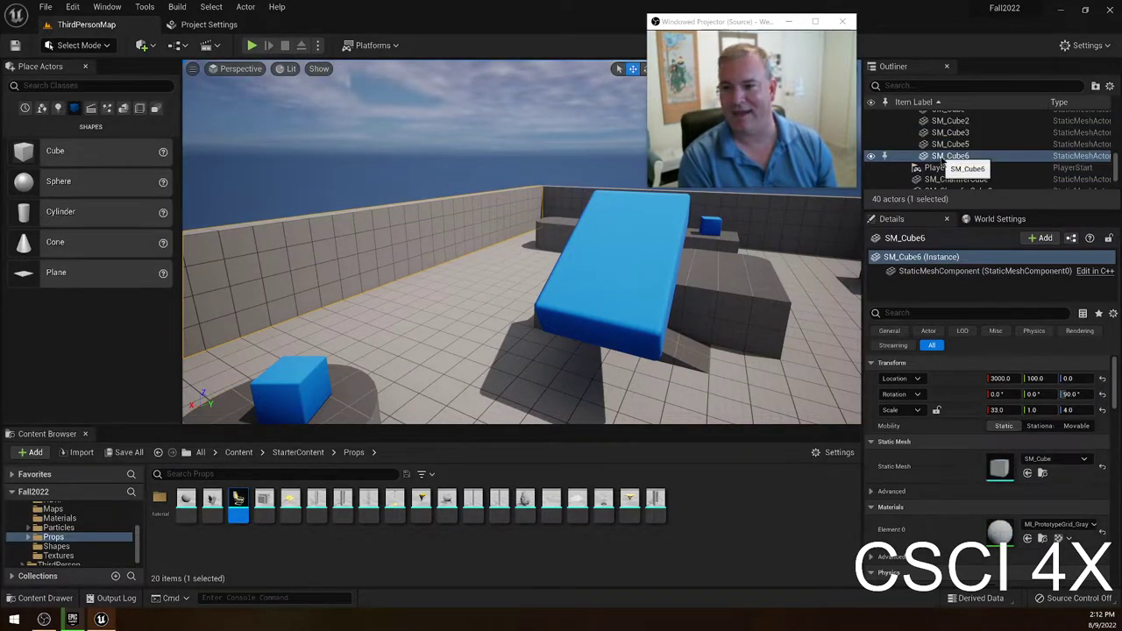
double_click(942, 157)
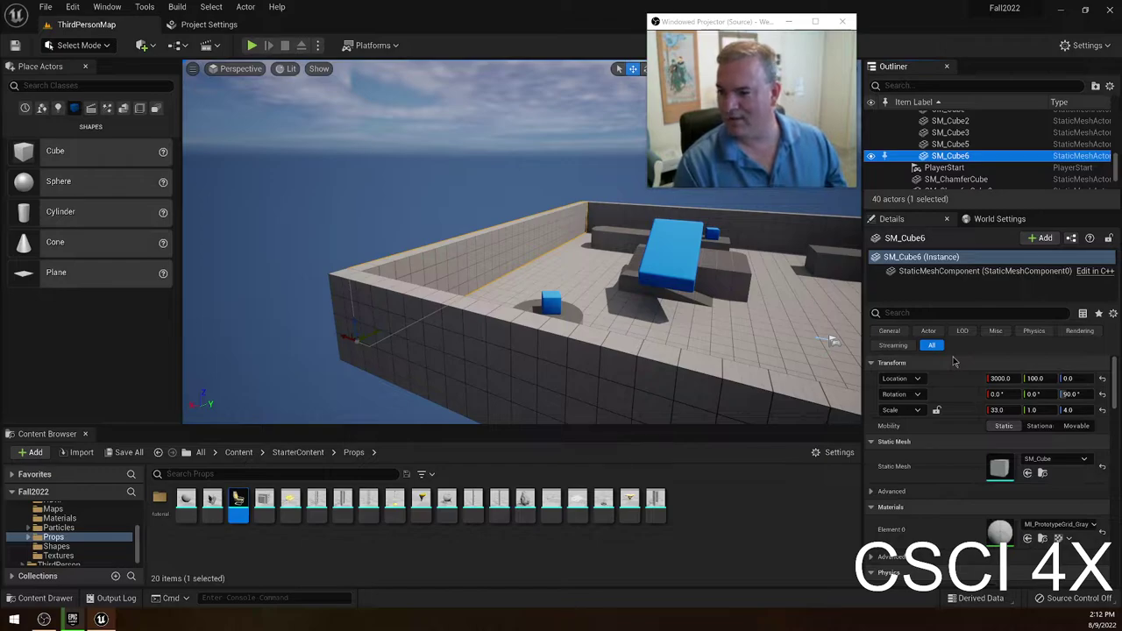
click(985, 236)
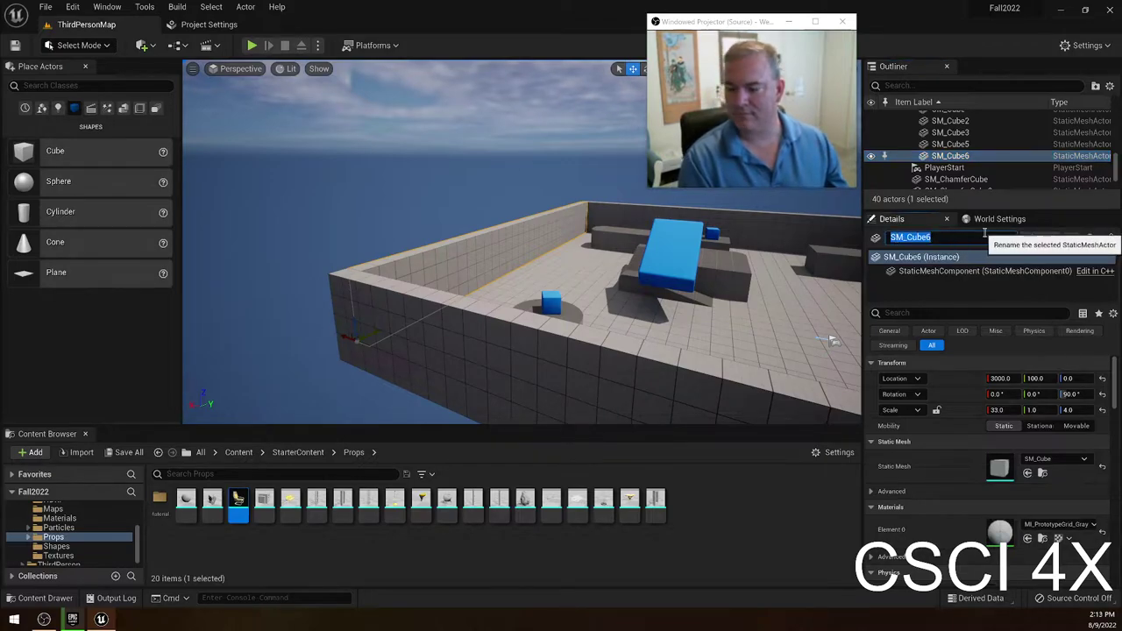
click(890, 292)
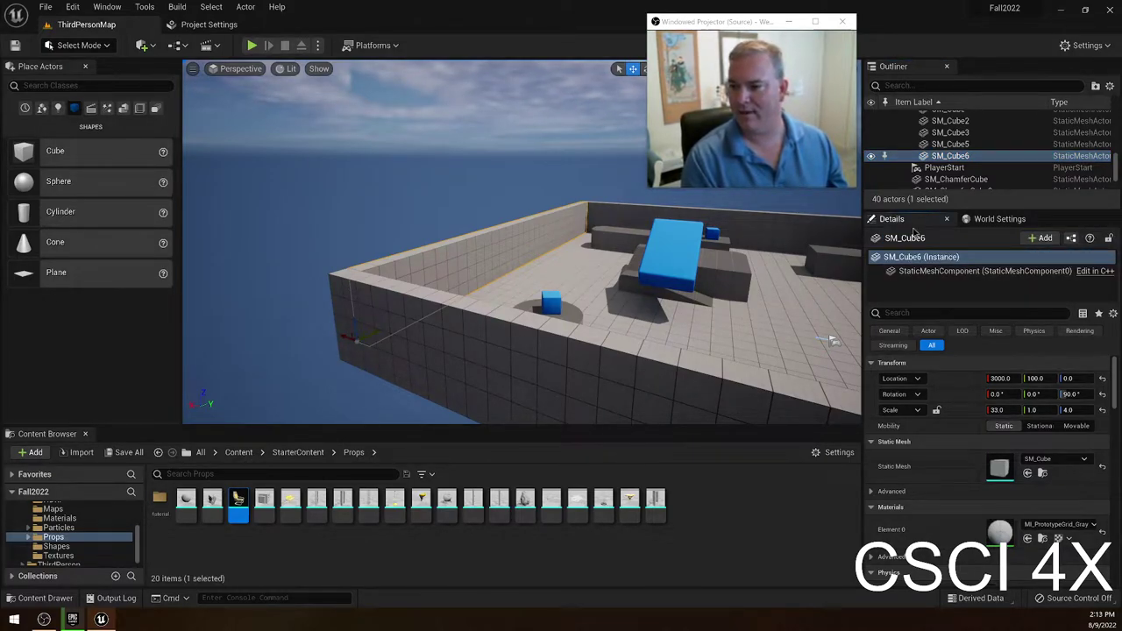
Focus the view on the other perimeter walls SM_Cube5, SM_Cube3 and SM_Cube2 one after another.
click(951, 156)
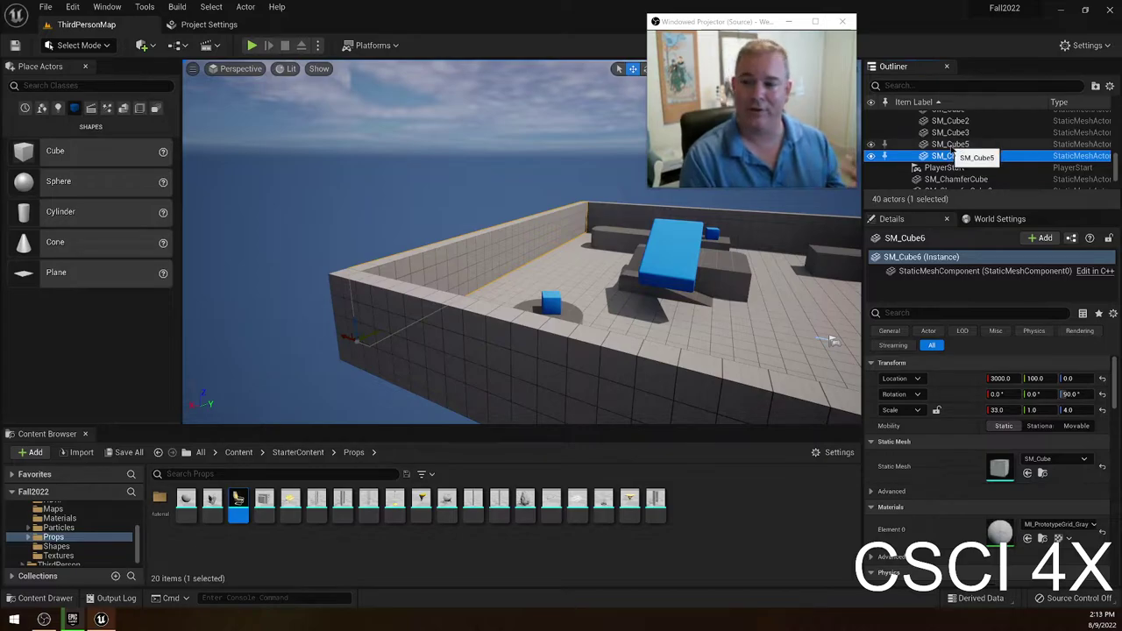
double_click(949, 144)
click(949, 132)
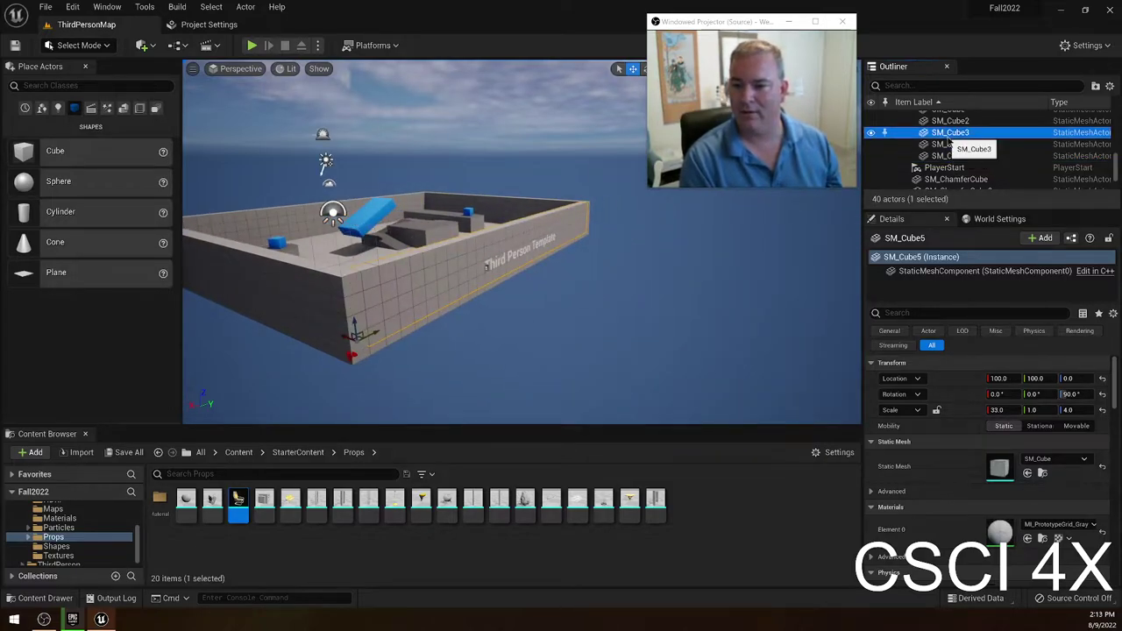
double_click(949, 132)
double_click(949, 121)
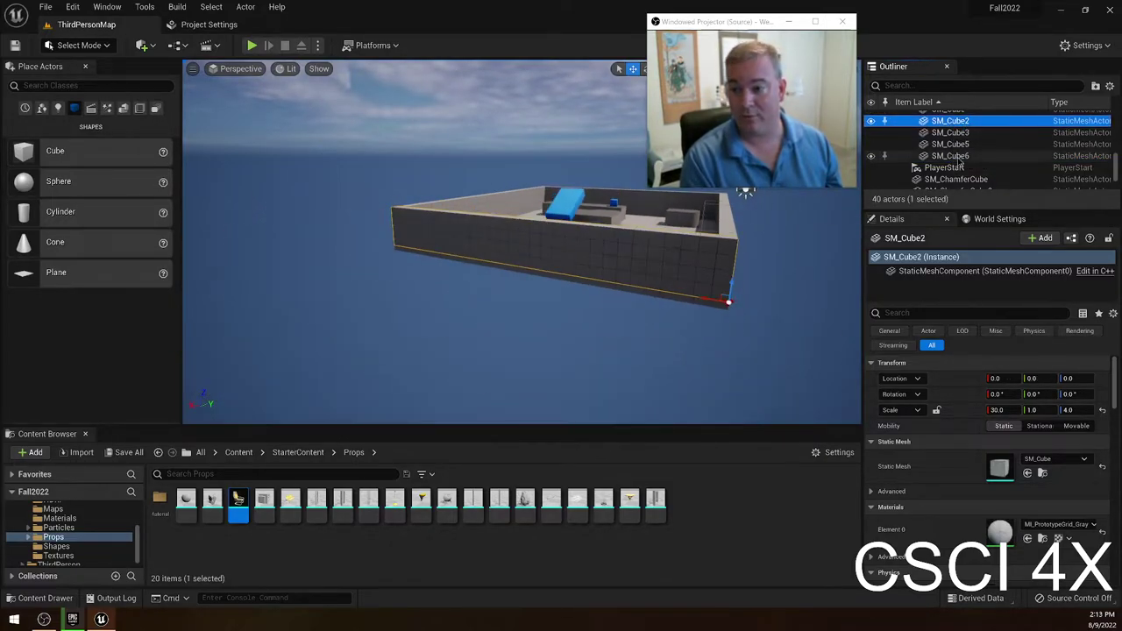
Focus on the perimeter wall SM_Cube6 again and search the level's actors for "east wall".
double_click(959, 159)
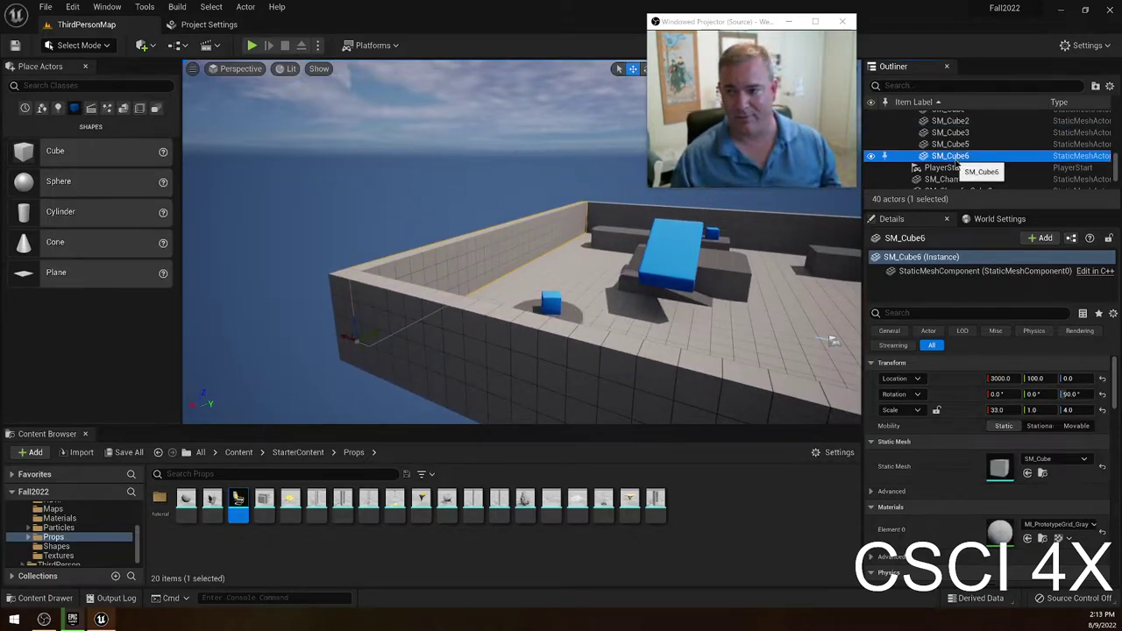
click(970, 84)
text(east wall)
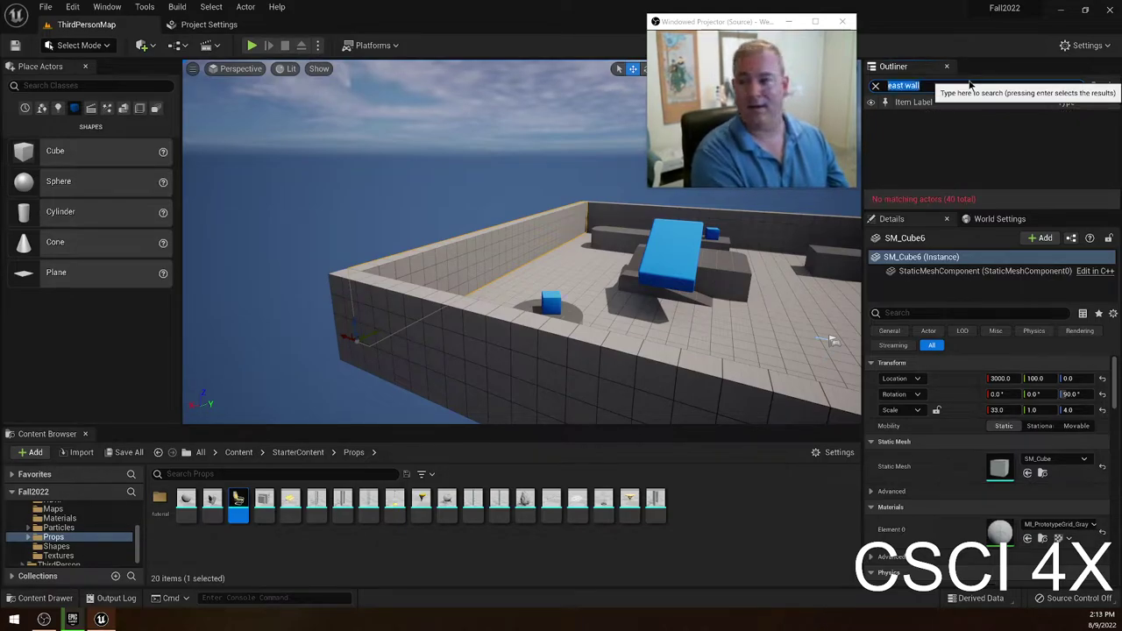
Clear the actor search, locate the wall actor SM_Cube2 in the level, and rename it "South Wall".
key(Escape)
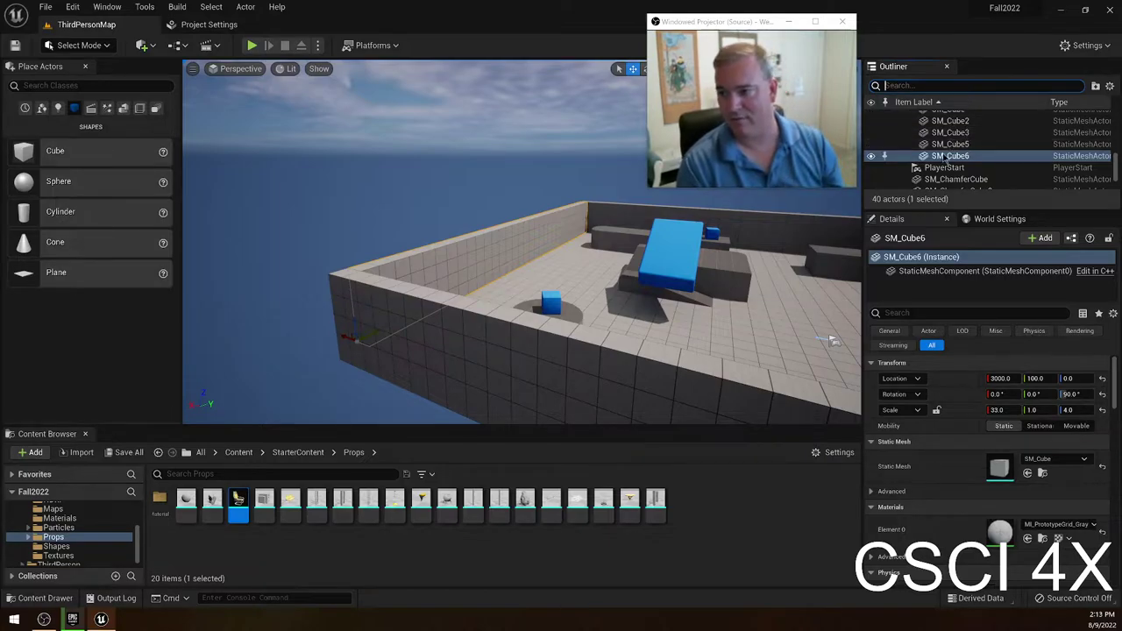
double_click(954, 133)
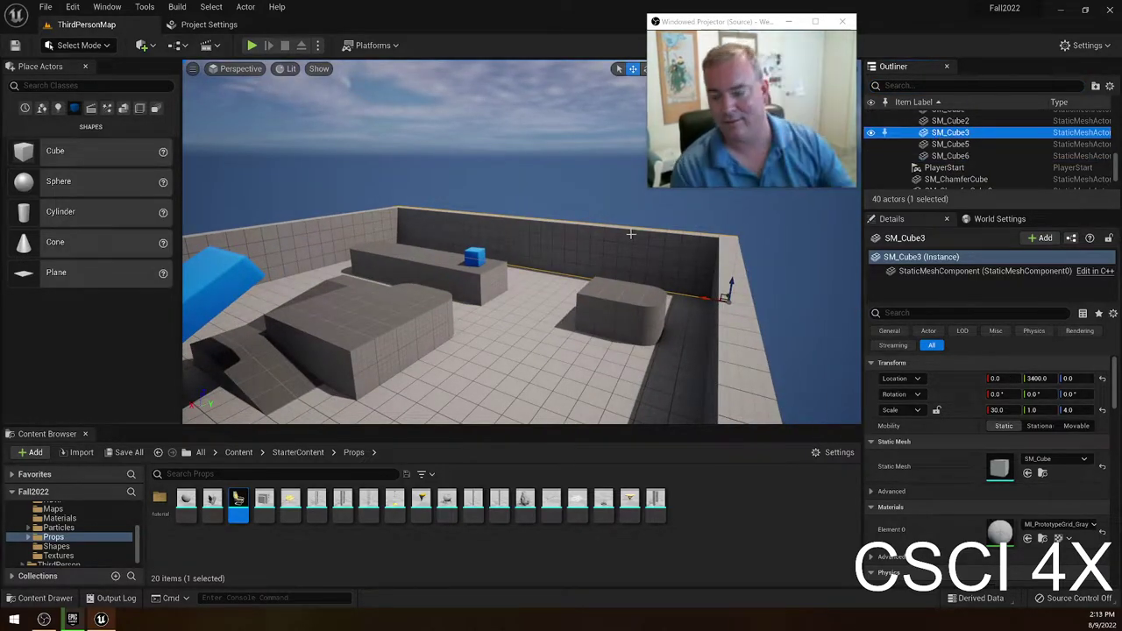
double_click(953, 121)
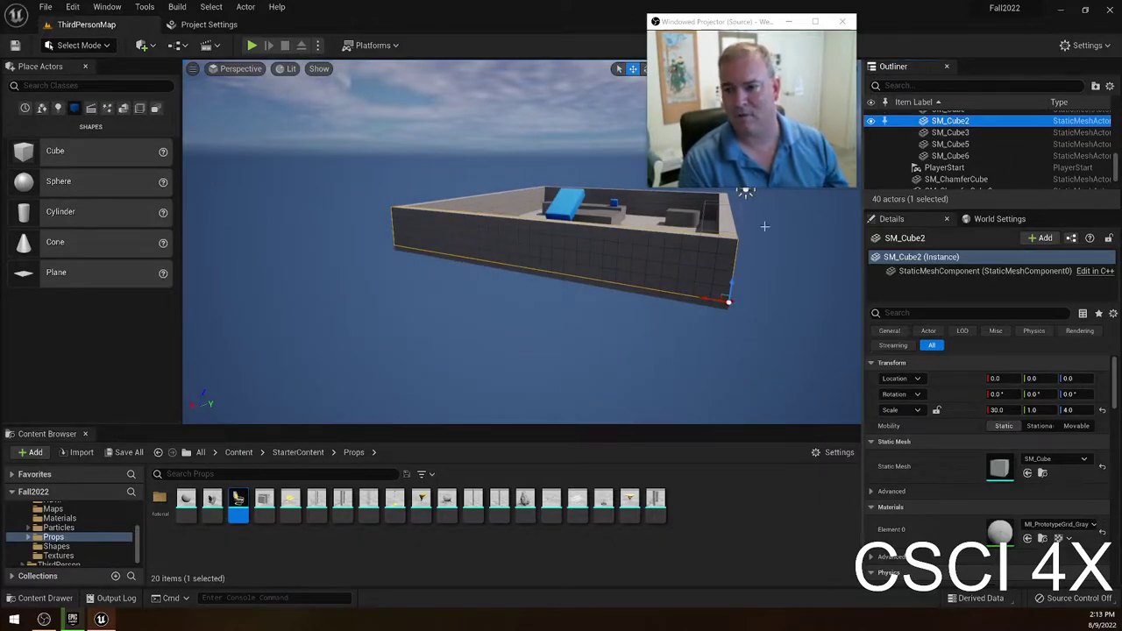
right_drag(733, 256, 705, 268)
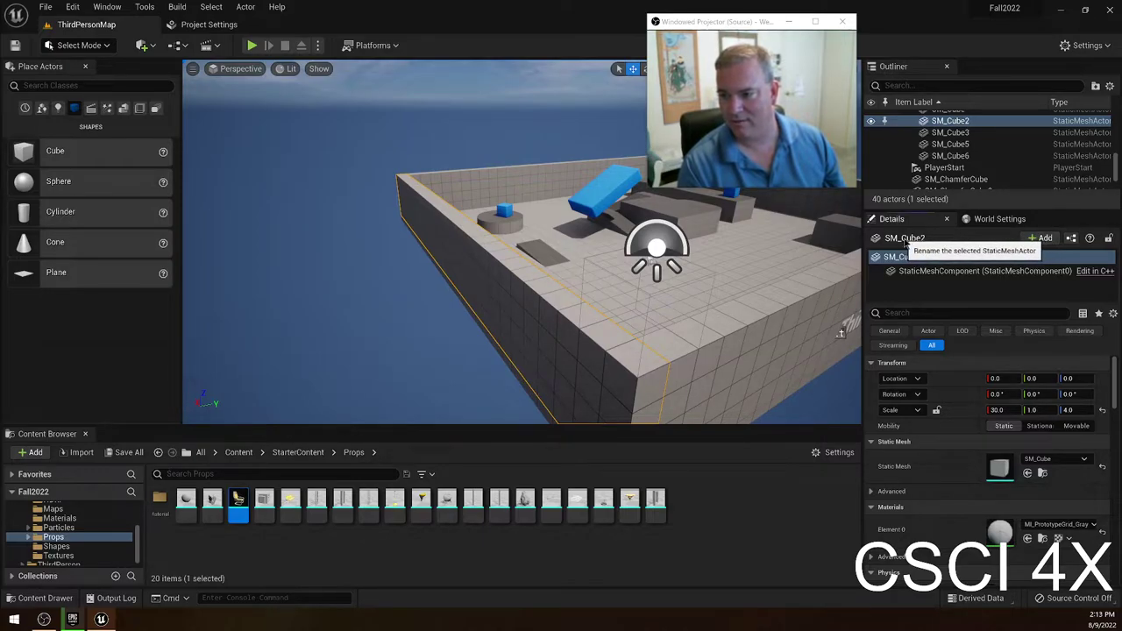
click(905, 244)
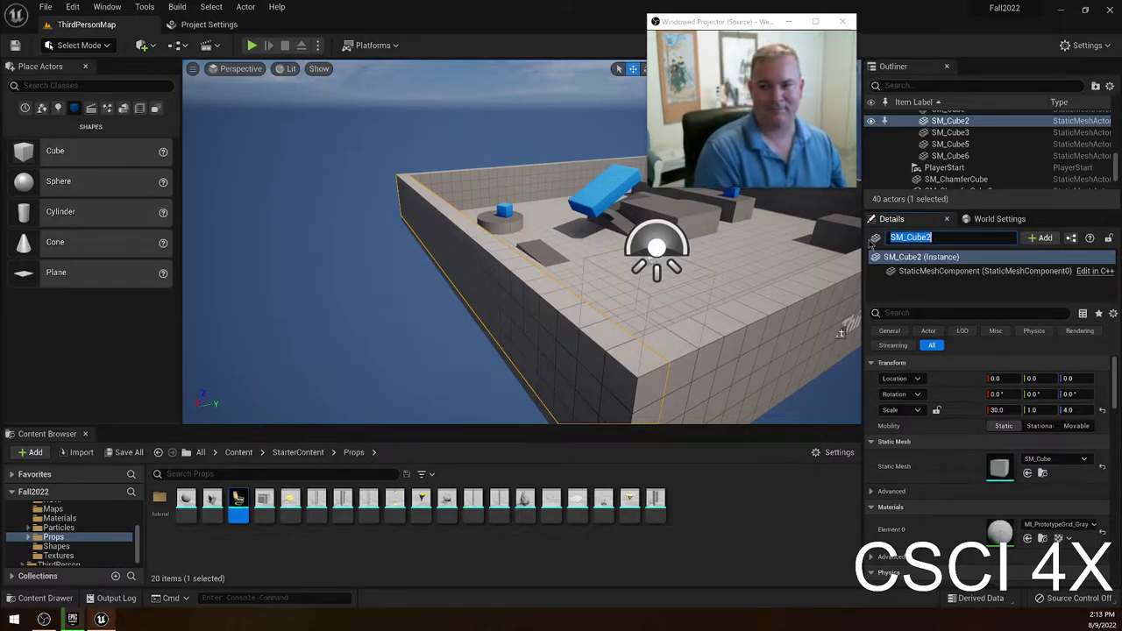
text(South)
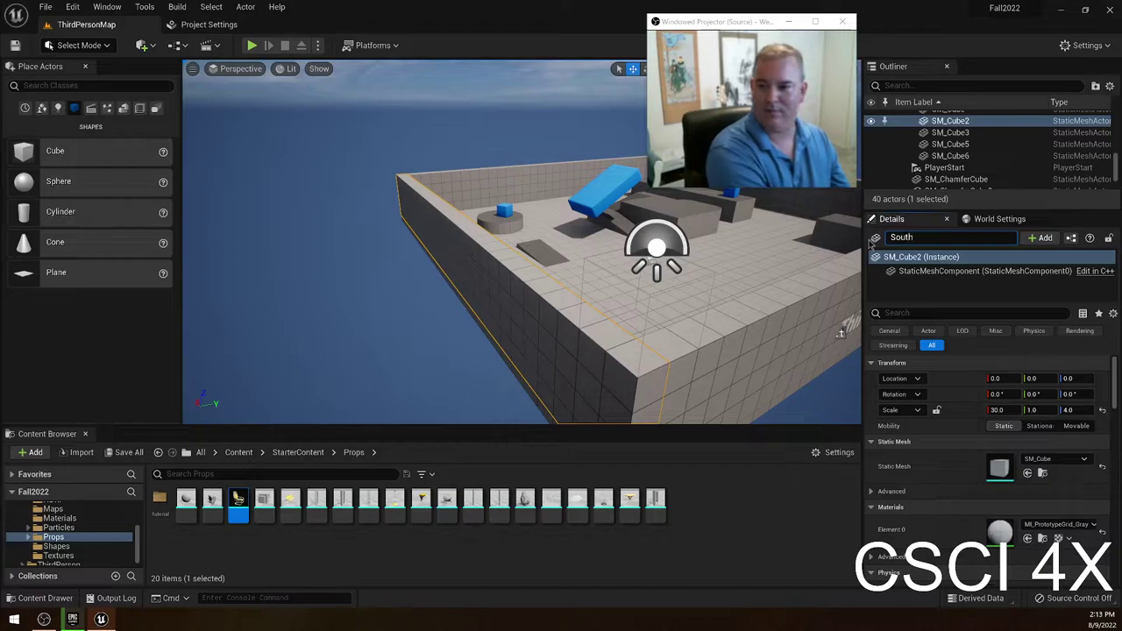
text( Wall)
key(Return)
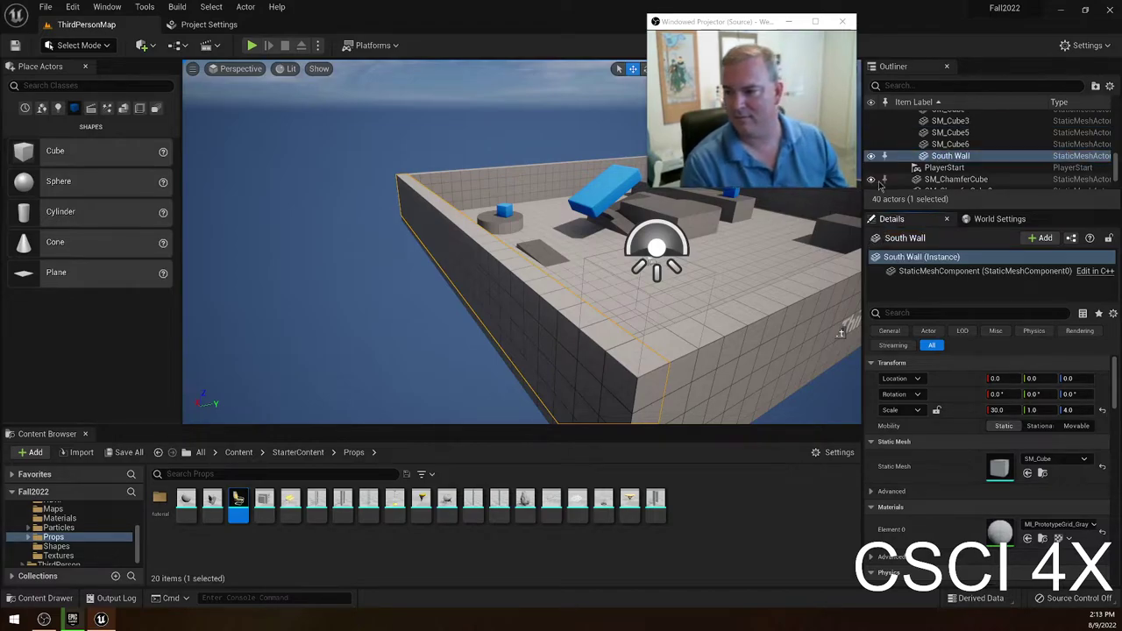
Focus on the wall actor SM_Cube6 and rename it "West Wall".
double_click(943, 145)
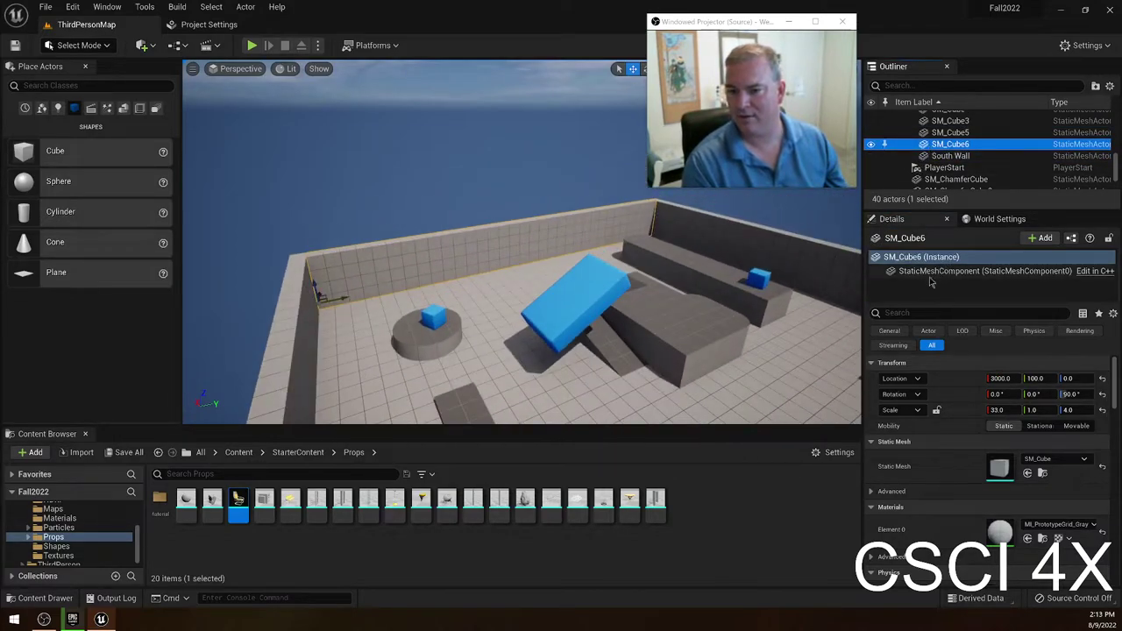
click(960, 238)
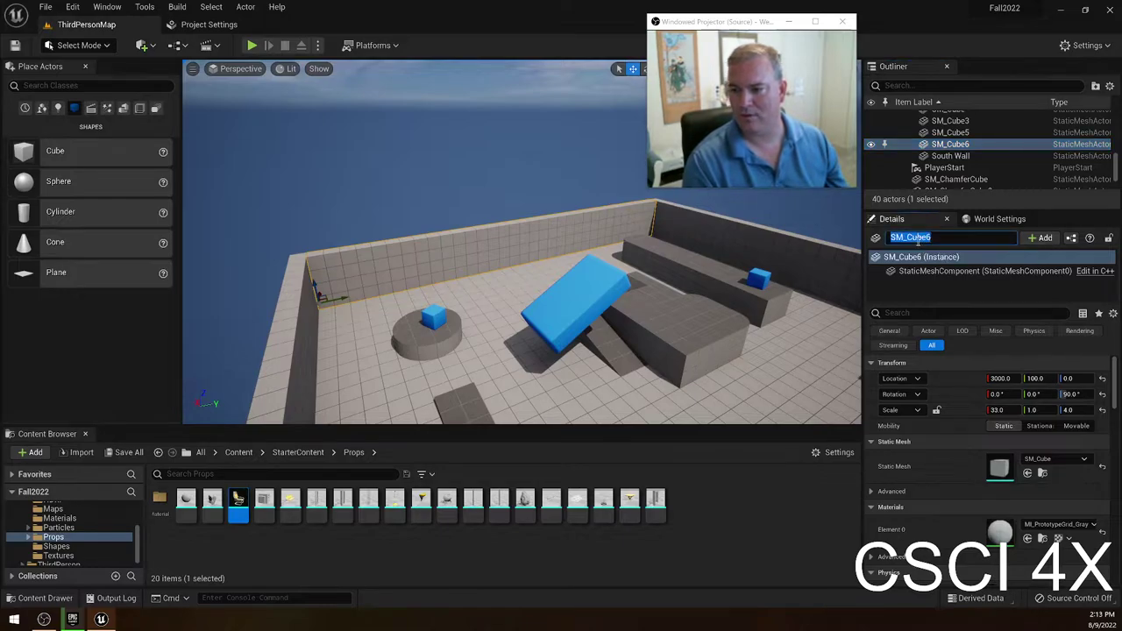
text(We)
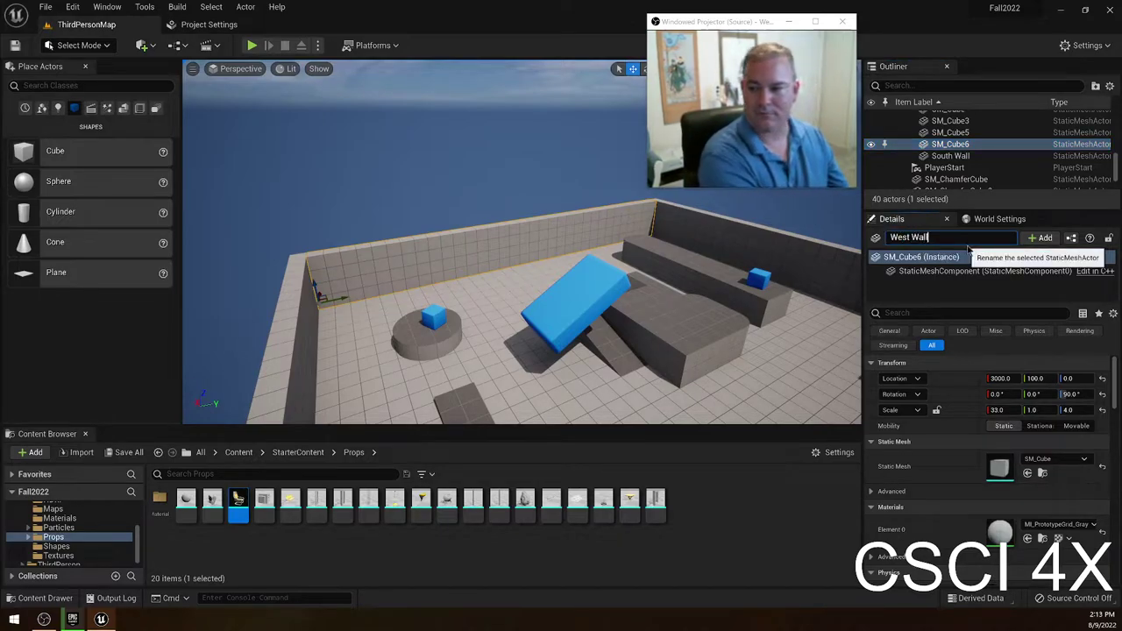
text(st Wall)
key(Return)
Focus on the wall actor SM_Cube3 and rename it "North Wall".
click(946, 121)
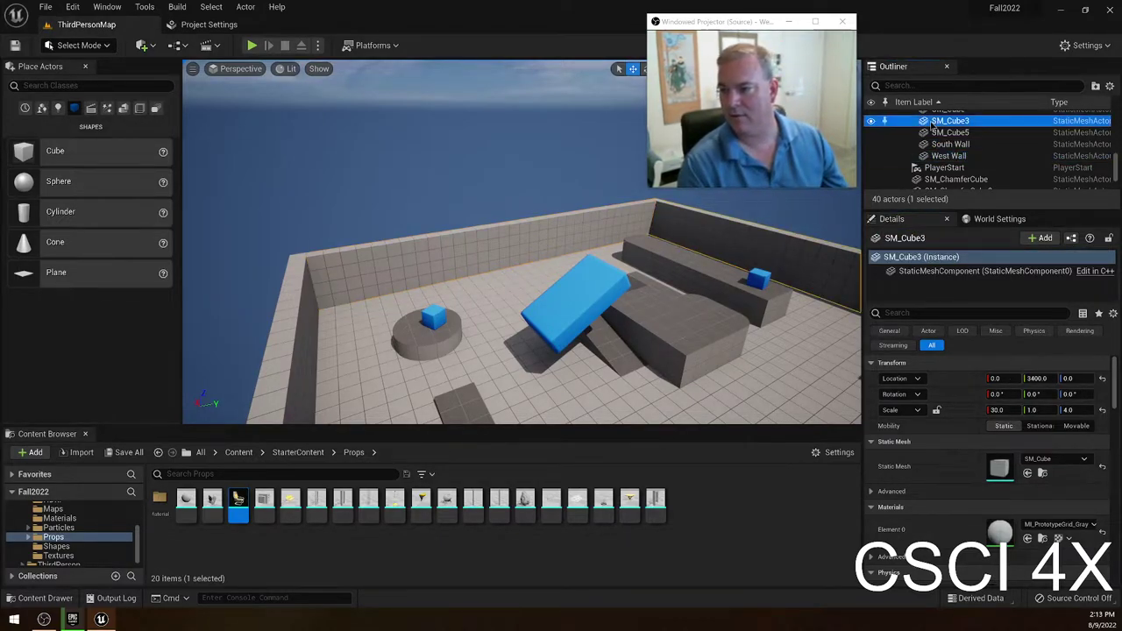
double_click(933, 123)
key(F2)
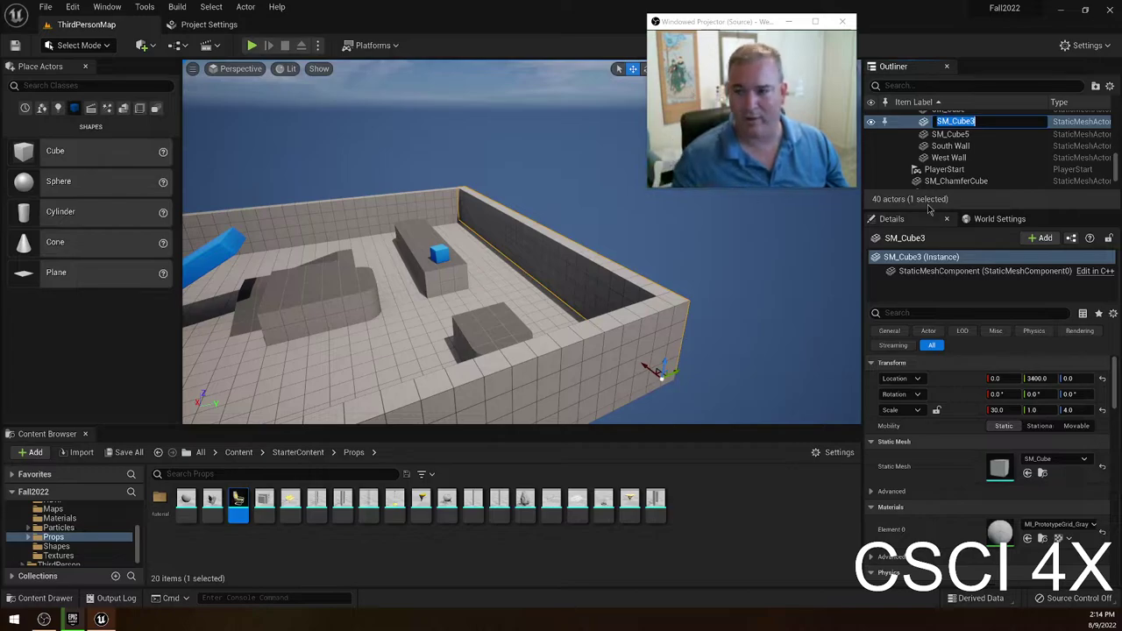
text(No)
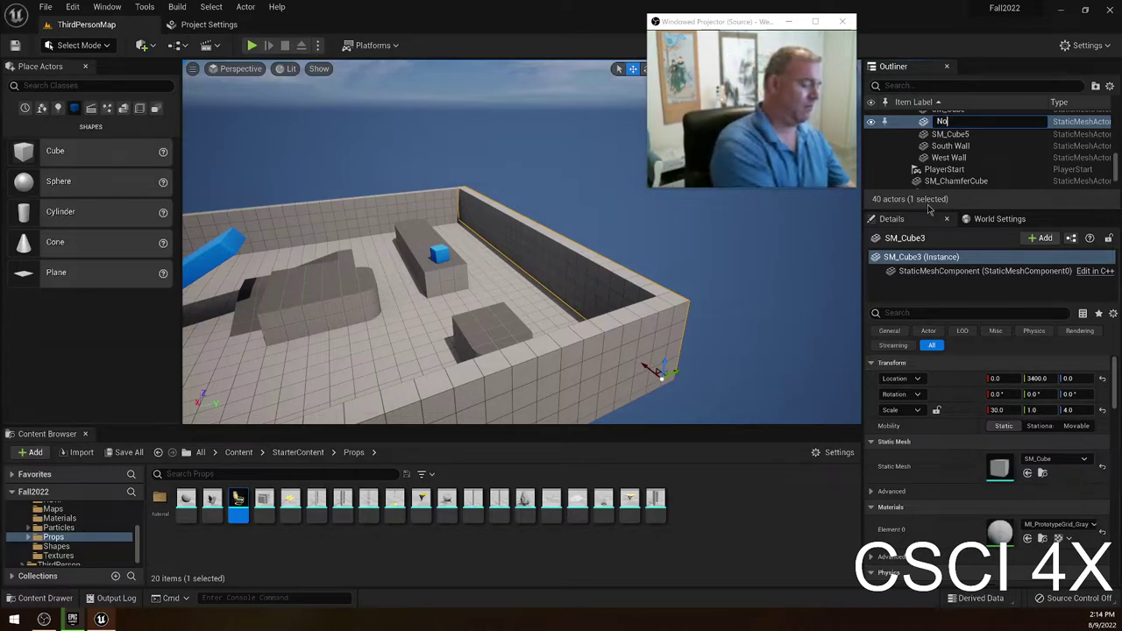
text(rth Wall)
key(Return)
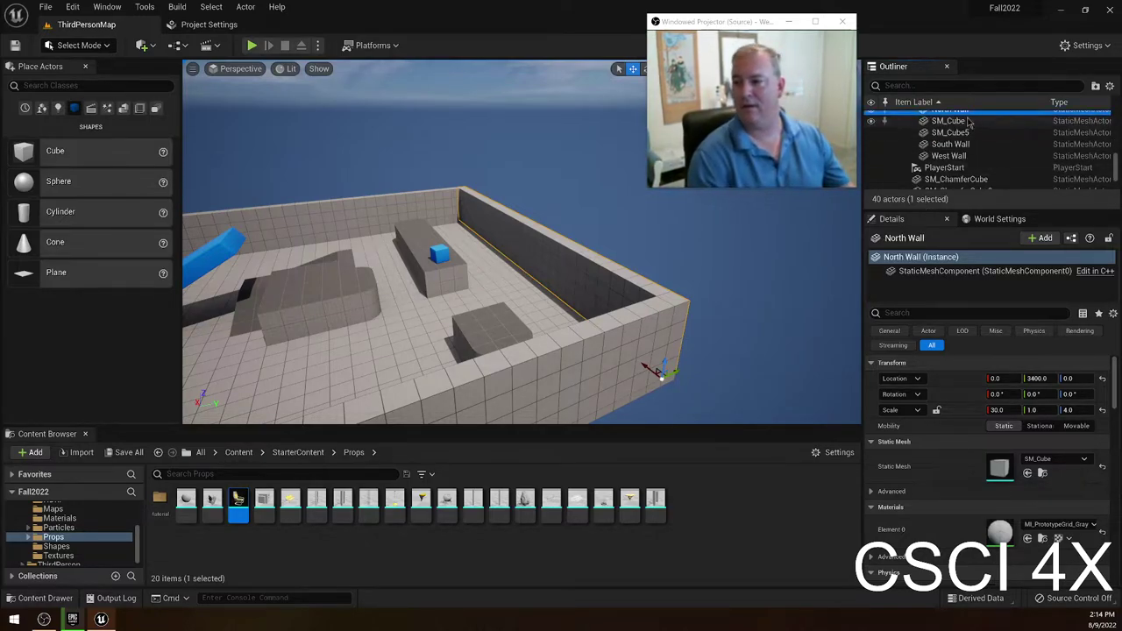
Focus on the wall actor SM_Cube5 and rename it "East Wall".
double_click(936, 133)
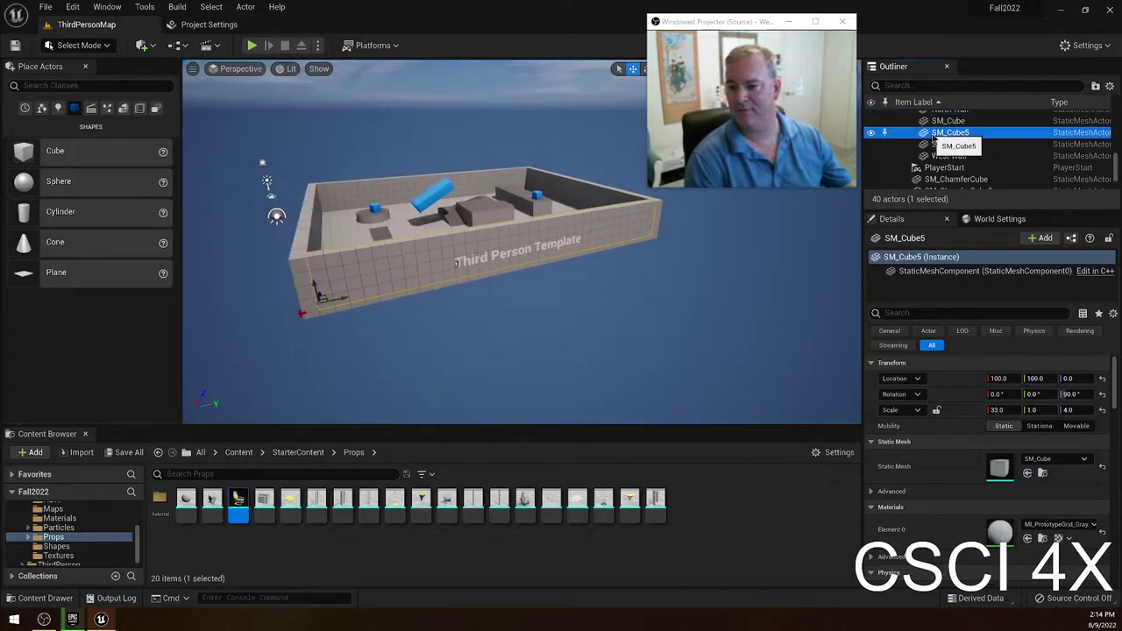
key(F2)
text(East Wa)
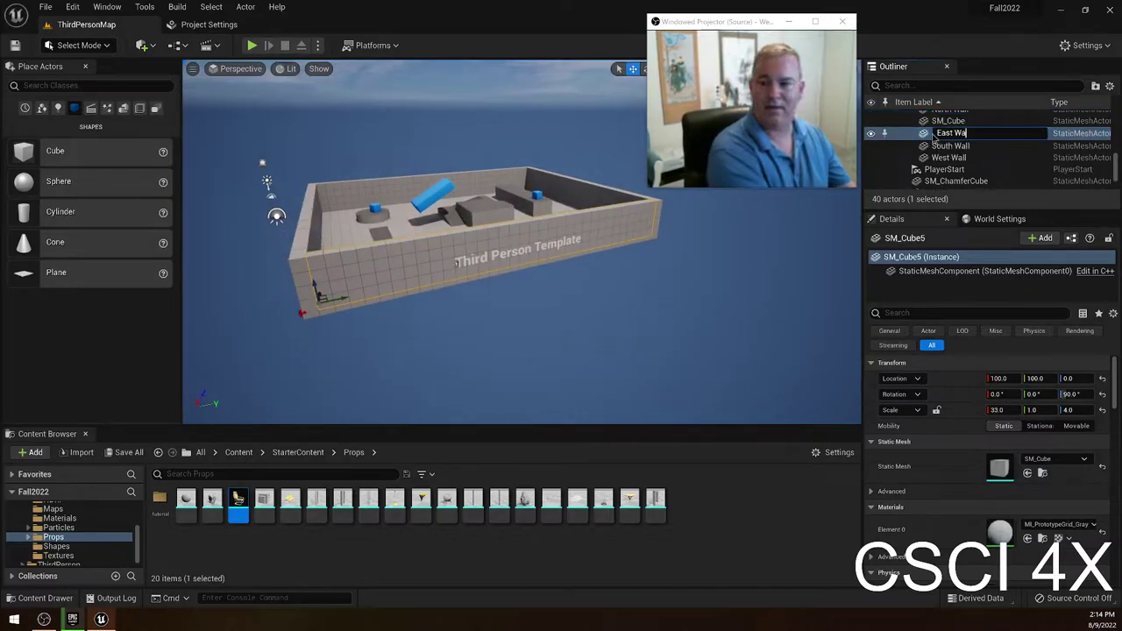
text(ll)
key(Return)
Search the level's actors for "north wall", focus the view on the matching wall, and clear the search.
scroll(964, 131, up, 1)
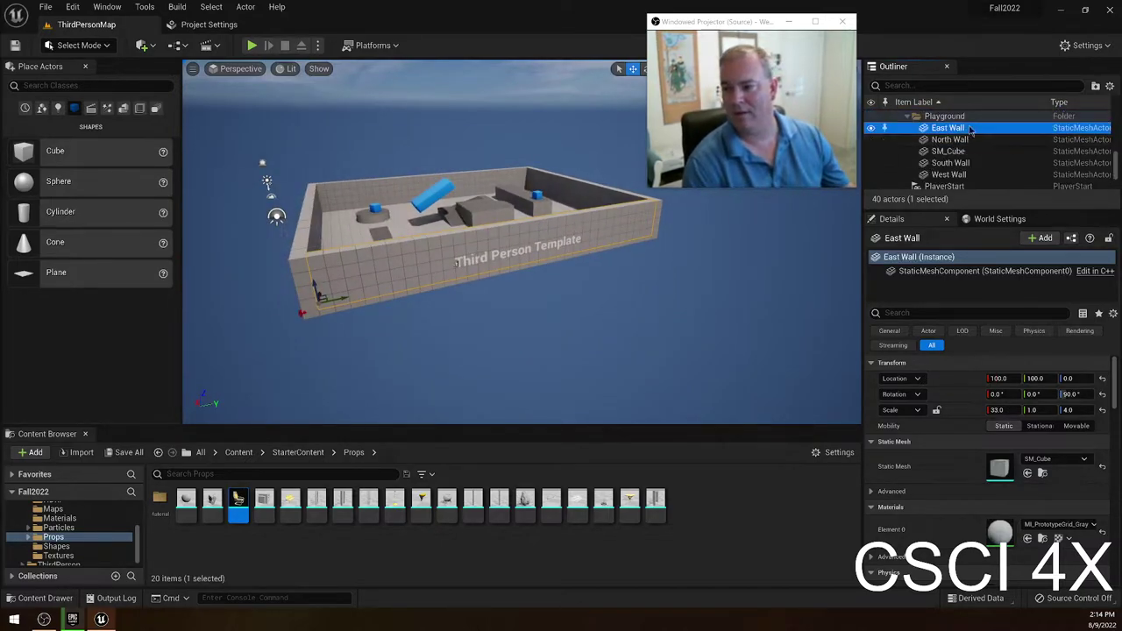
click(903, 85)
text(north wall)
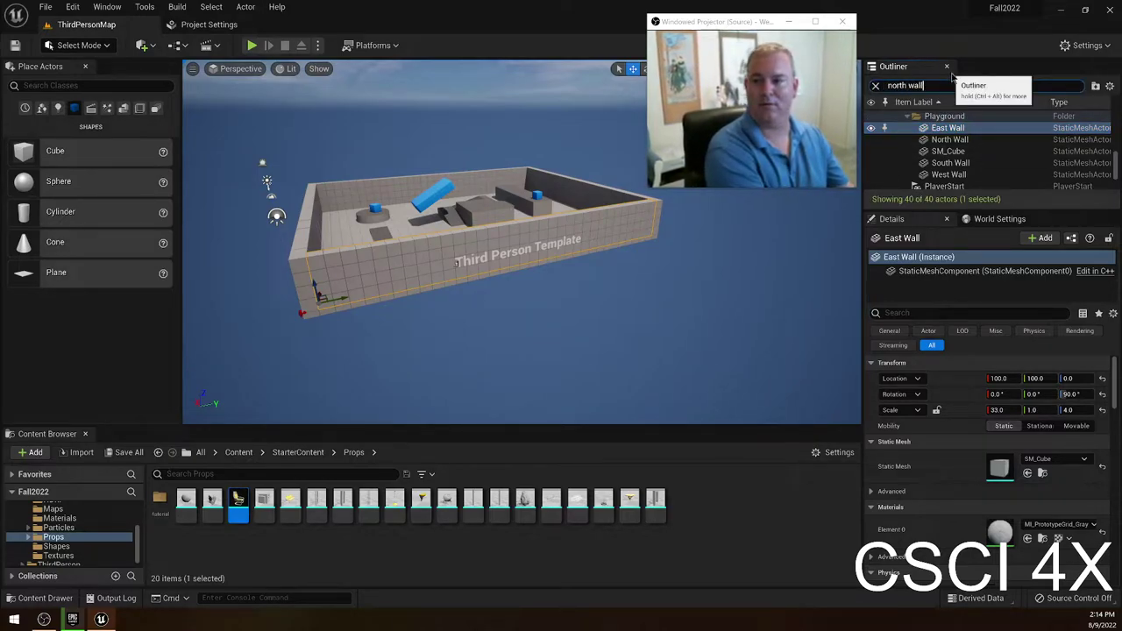
key(Return)
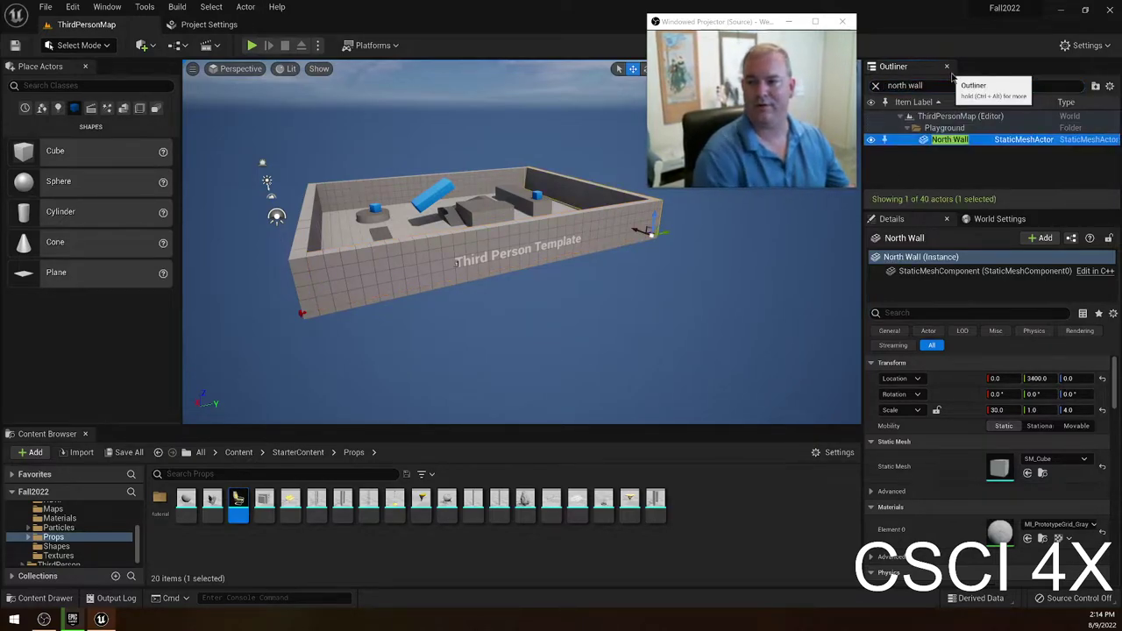
double_click(949, 141)
drag(934, 86, 738, 89)
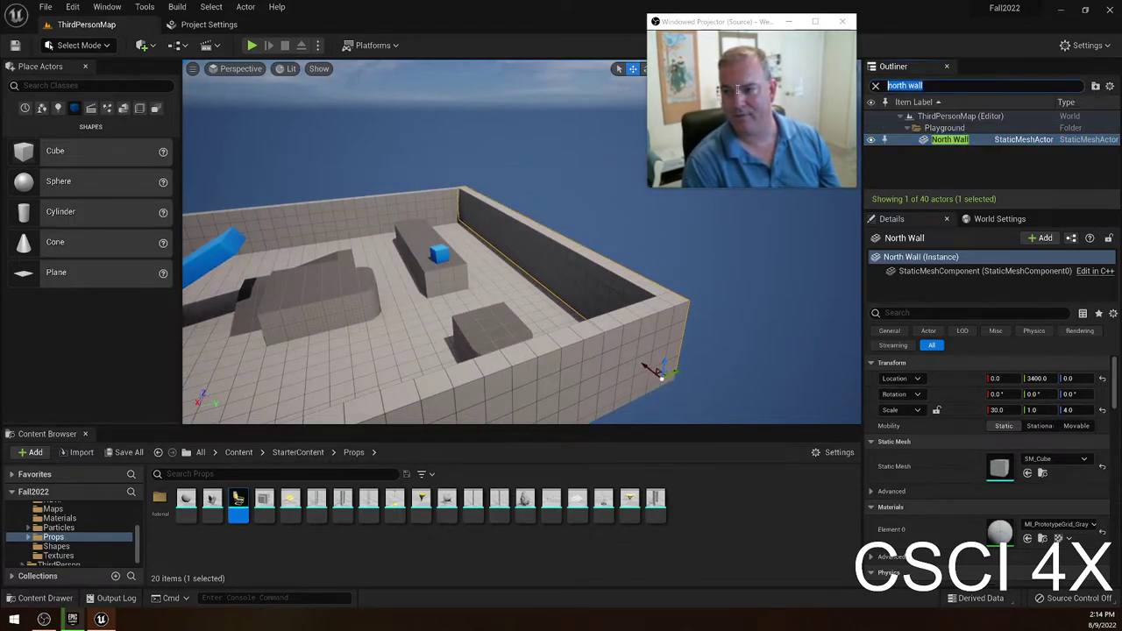
key(BackSpace)
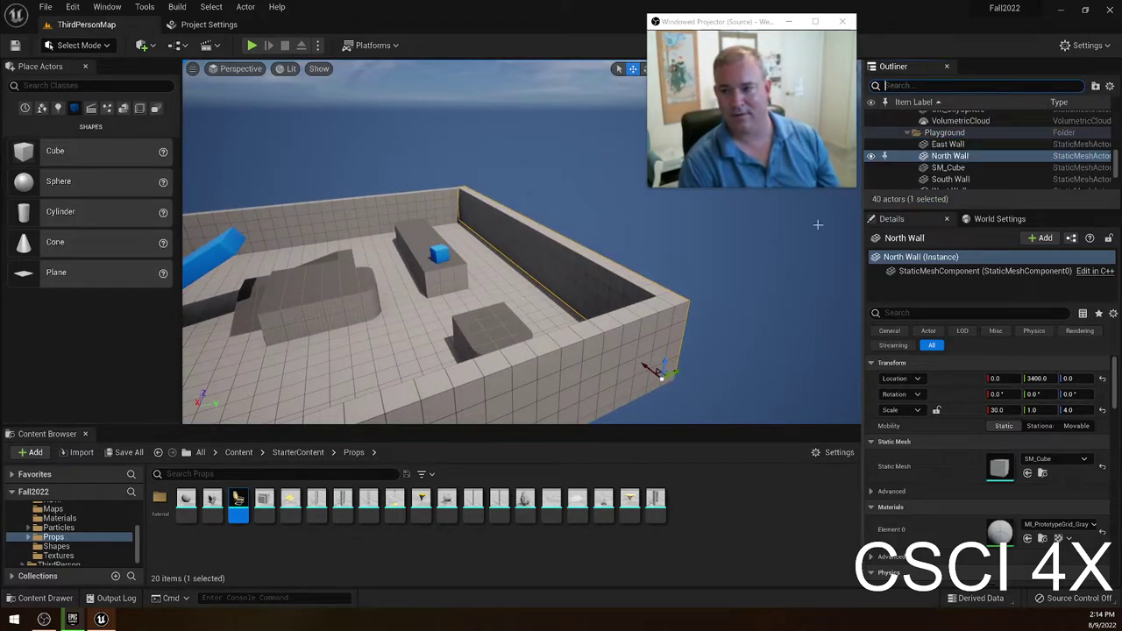
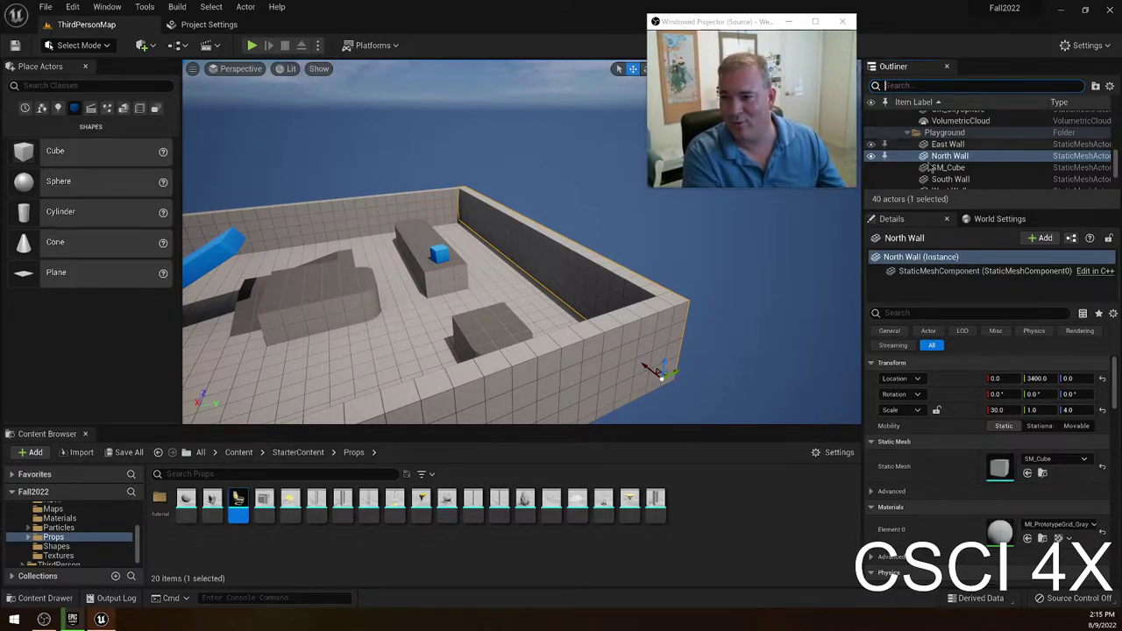
Set the physics mass of the large tilted blue block SM_ChamferCube to 500 kg.
scroll(975, 140, up, 3)
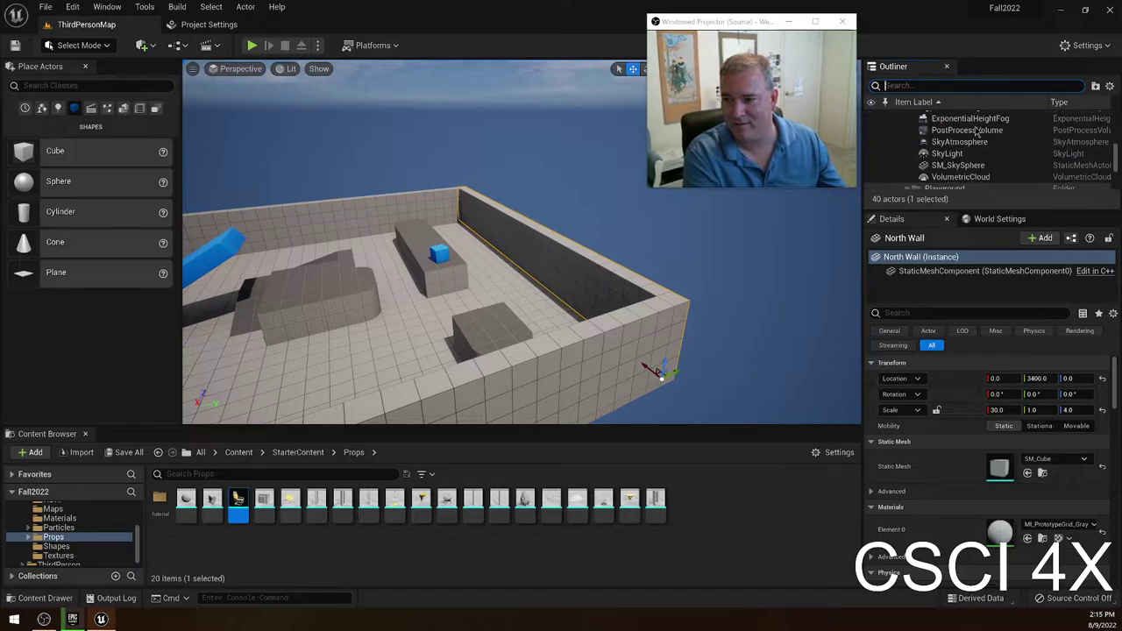
scroll(975, 136, down, 3)
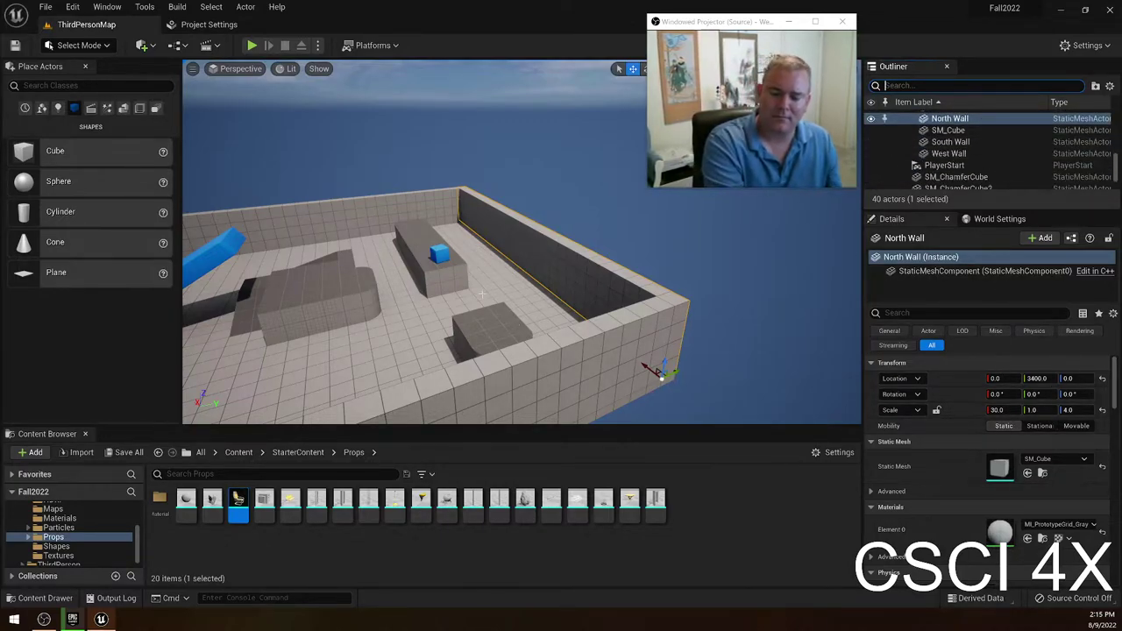
click(328, 212)
right_drag(325, 243, 289, 253)
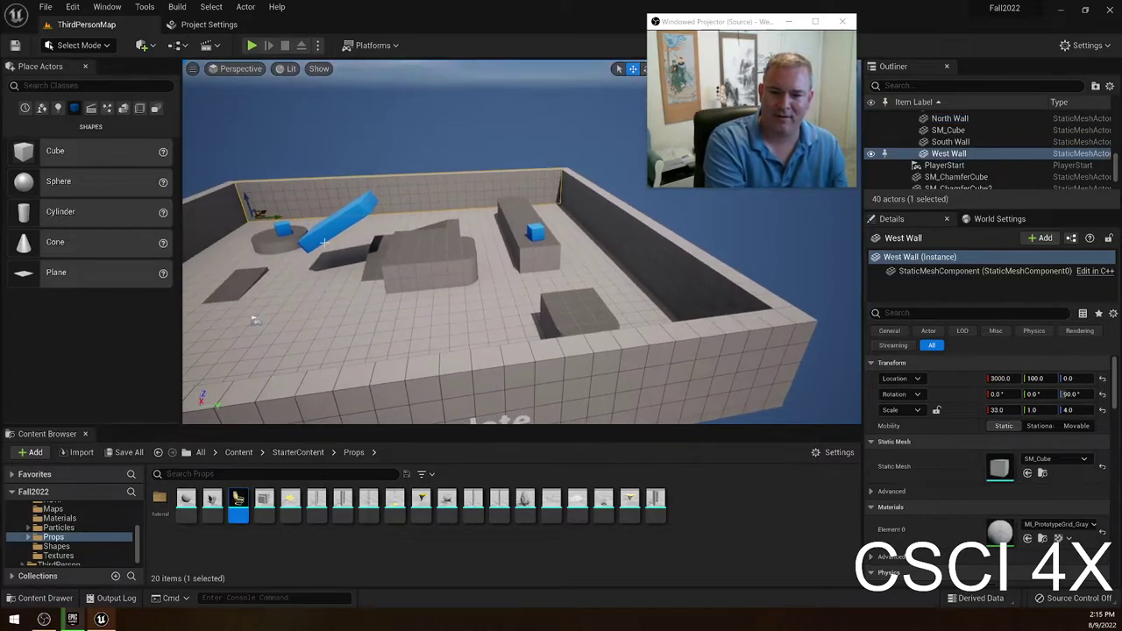
click(333, 226)
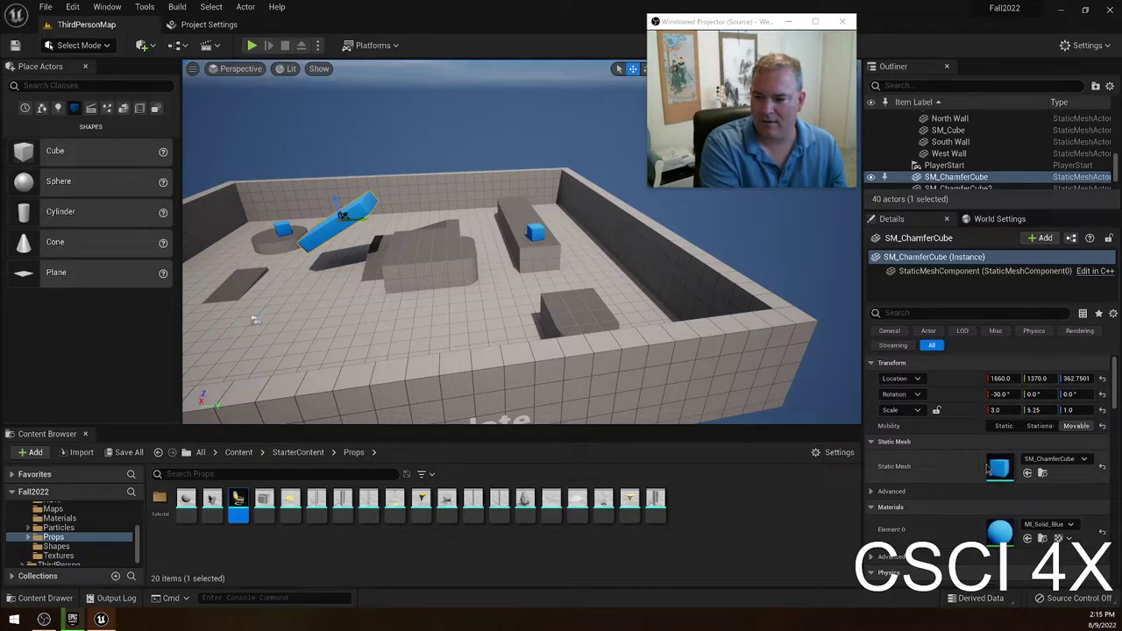
scroll(1012, 436, down, 5)
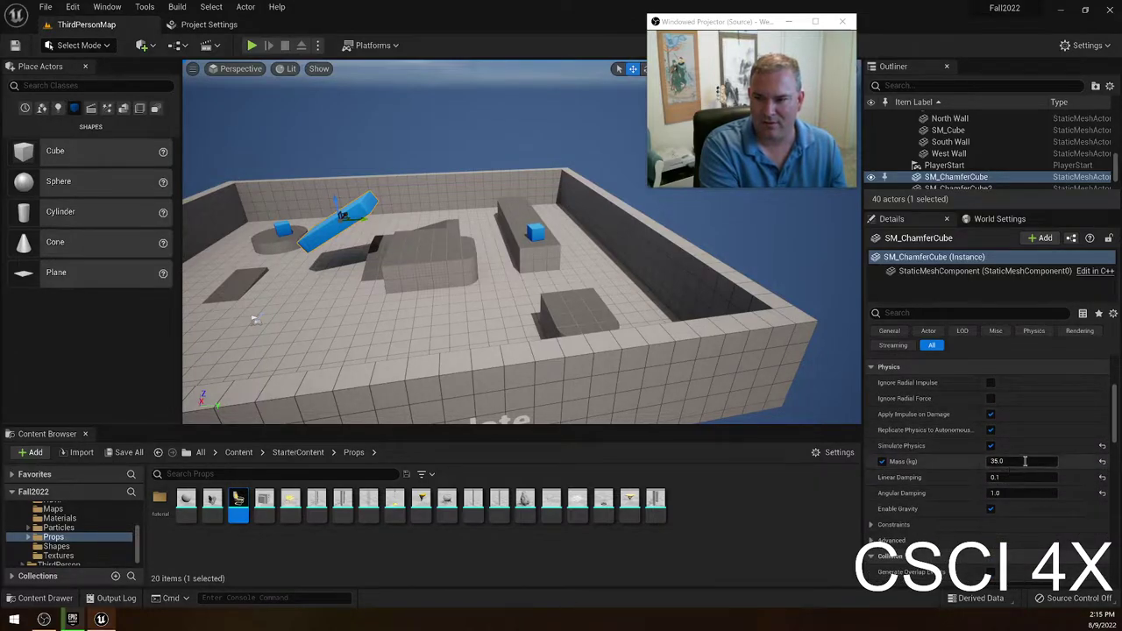
scroll(1021, 456, up, 3)
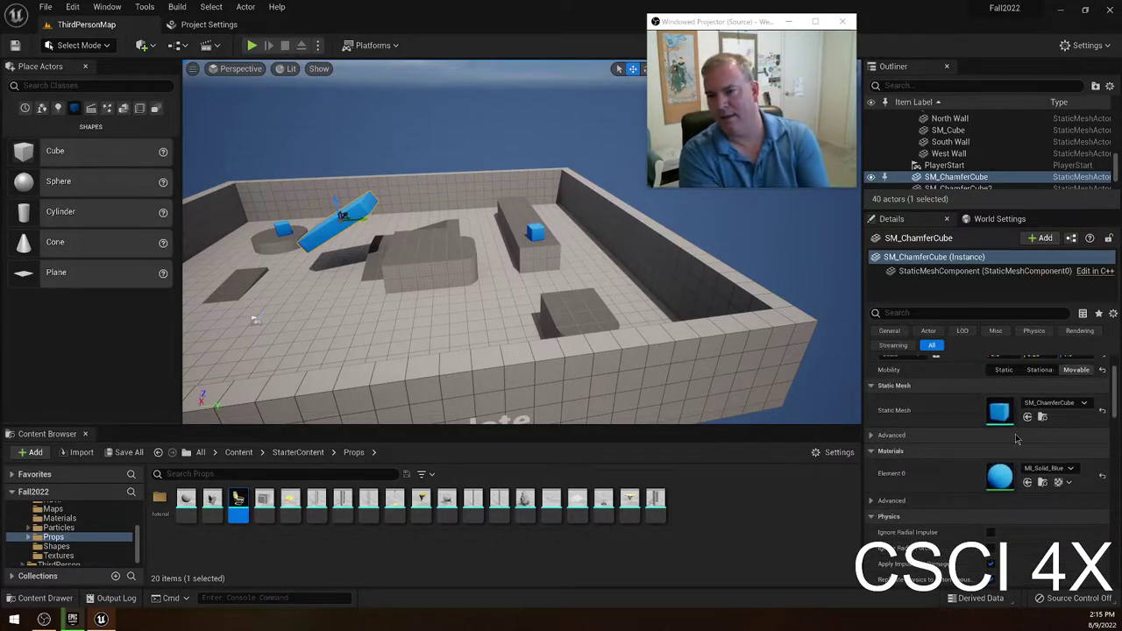
scroll(1014, 462, down, 2)
scroll(1016, 459, down, 1)
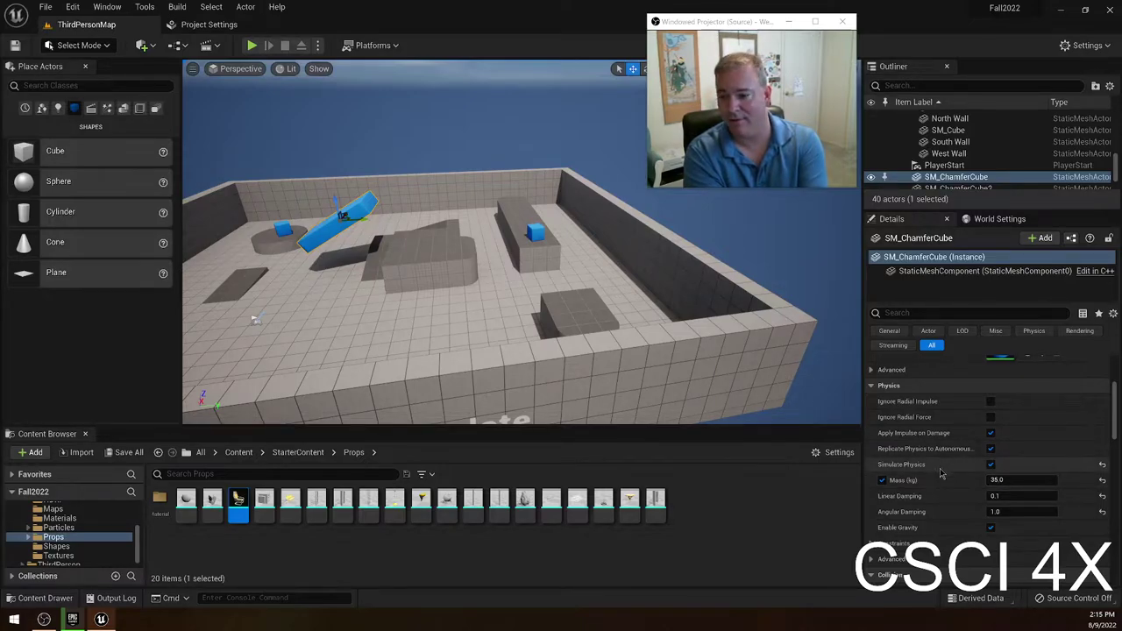
click(1007, 480)
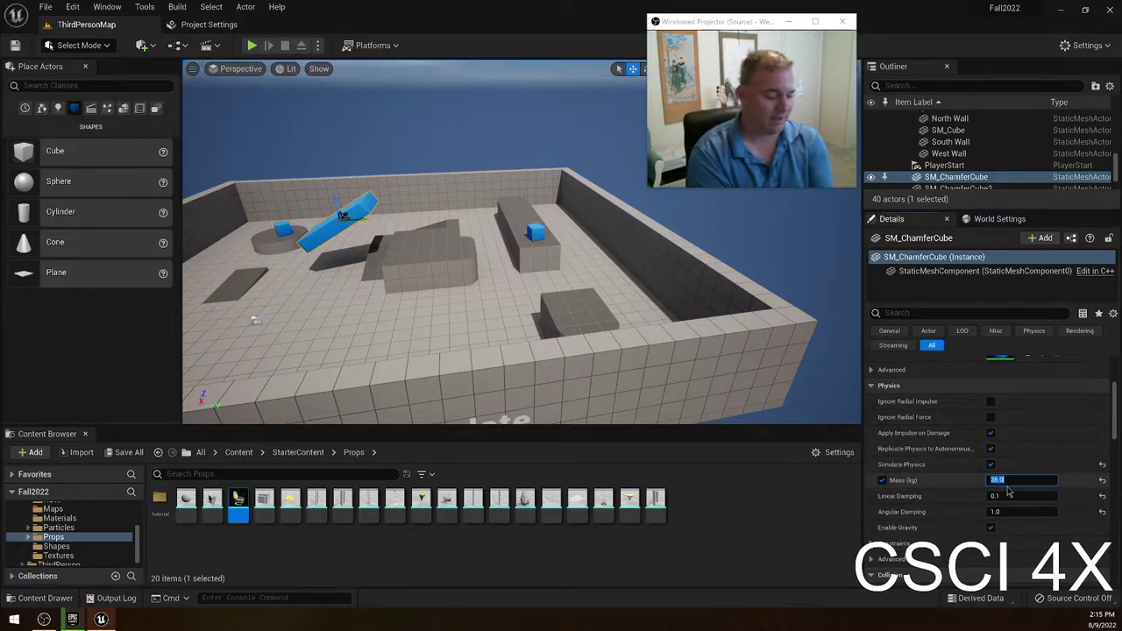
text(500)
key(Return)
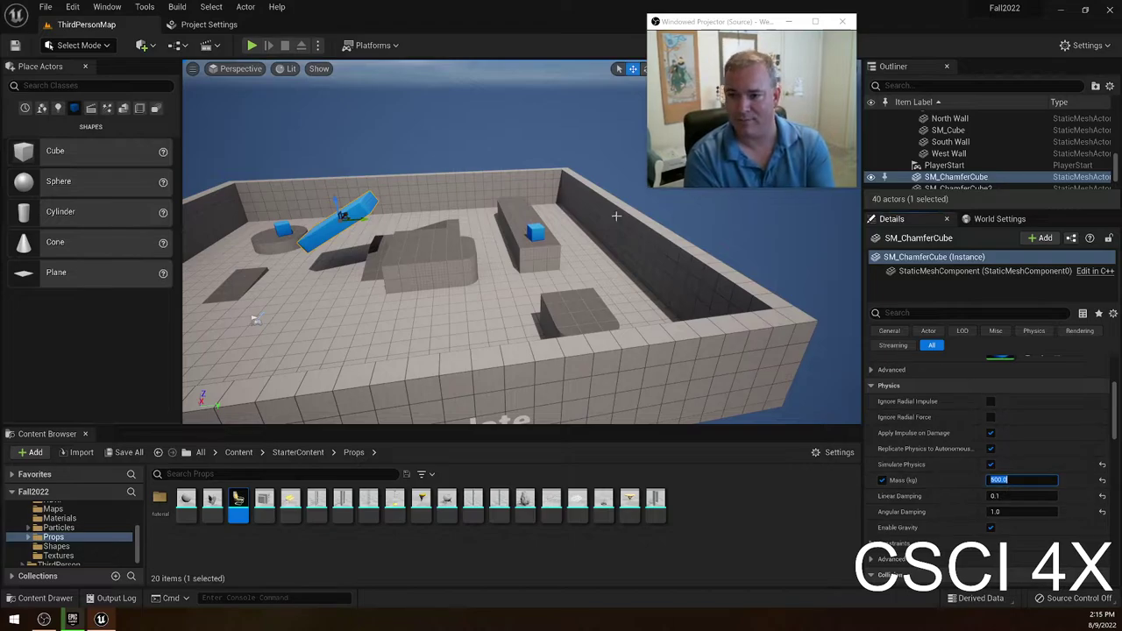
Play-test the level by running the character into the large blue block to push it around, and stop the session.
click(252, 47)
click(251, 45)
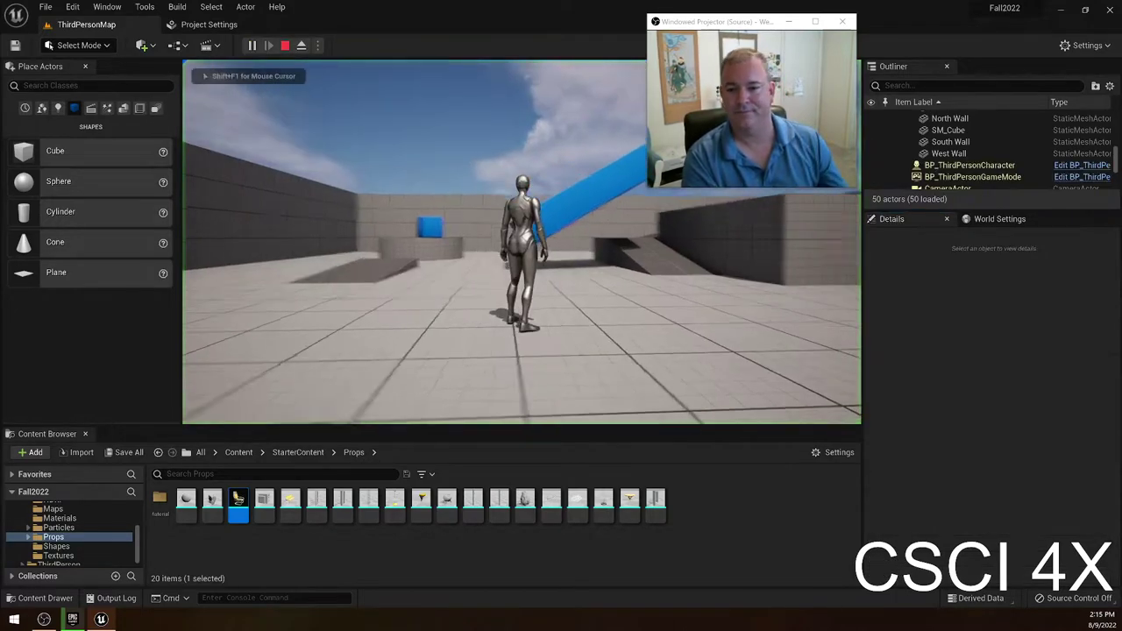
key(w)
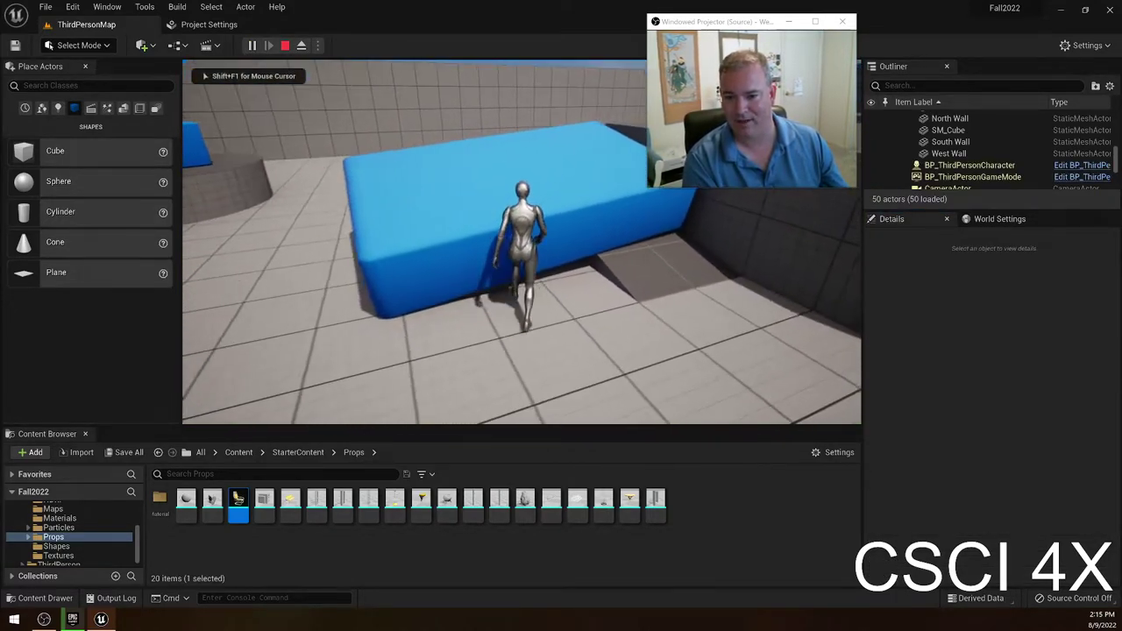
key(w)
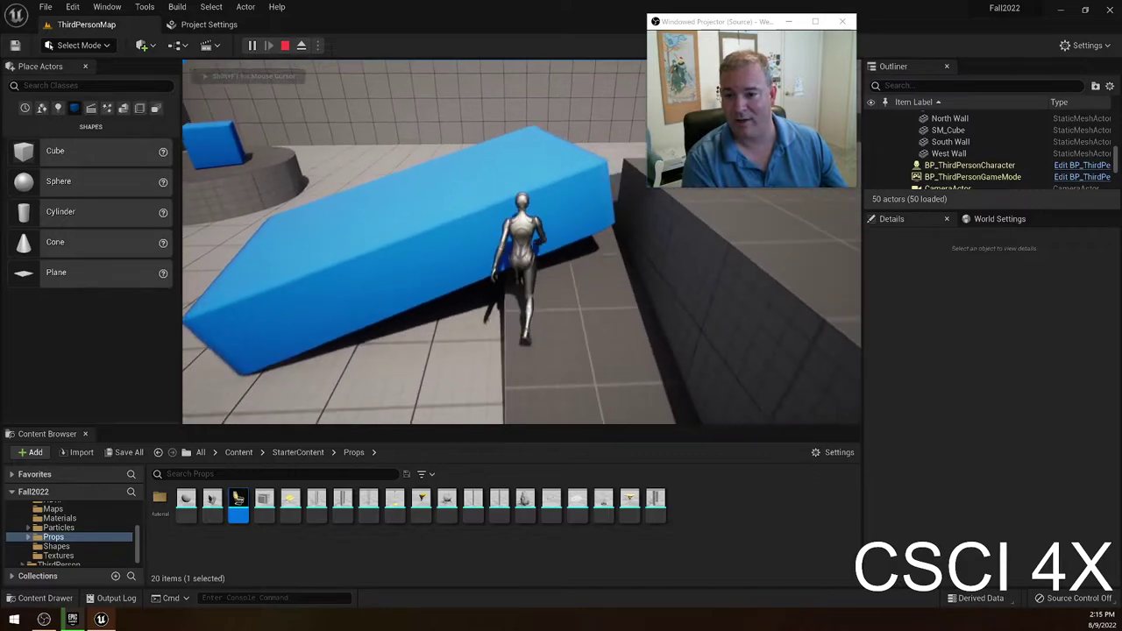
key(w)
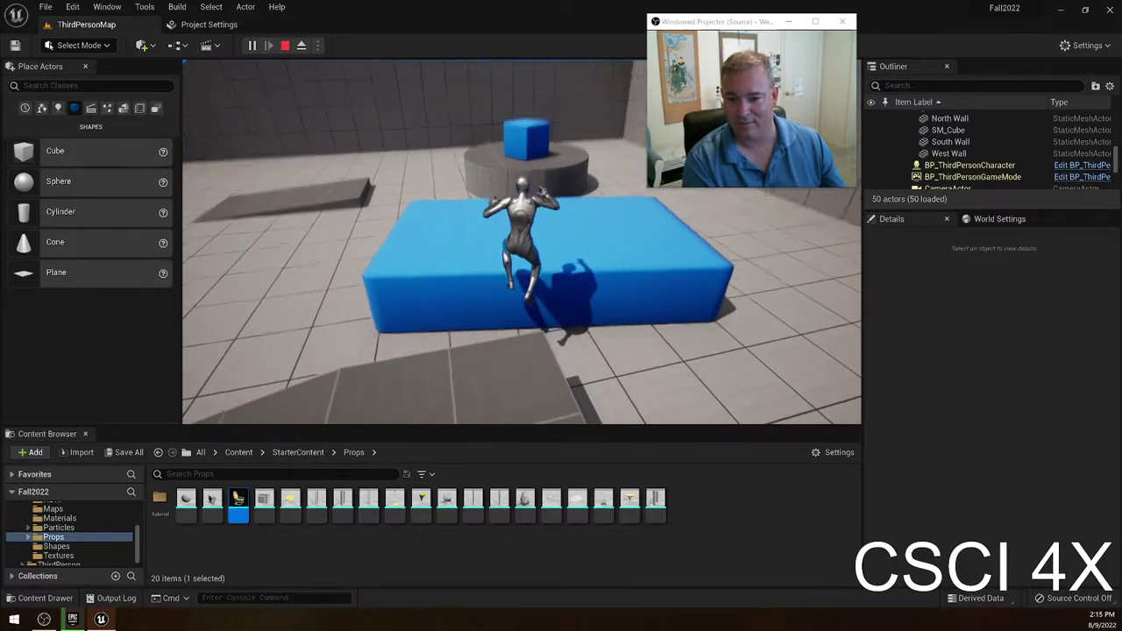
key(d)
key(w)
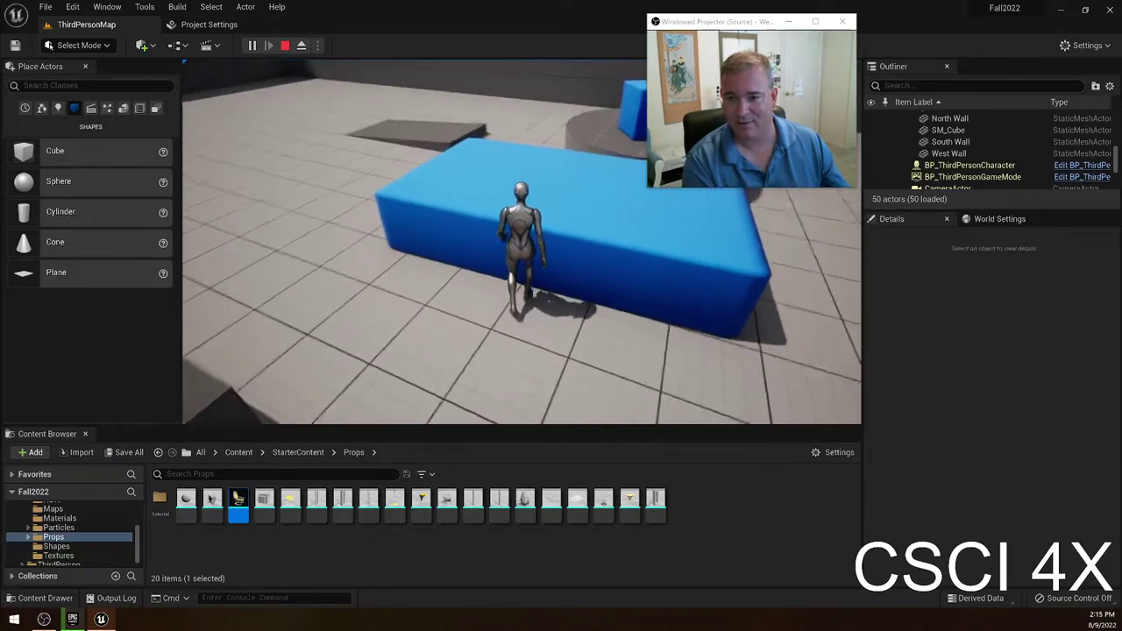
key(Escape)
Review the large blue block's transform, material, physics and collision properties.
scroll(997, 441, down, 5)
scroll(997, 441, up, 5)
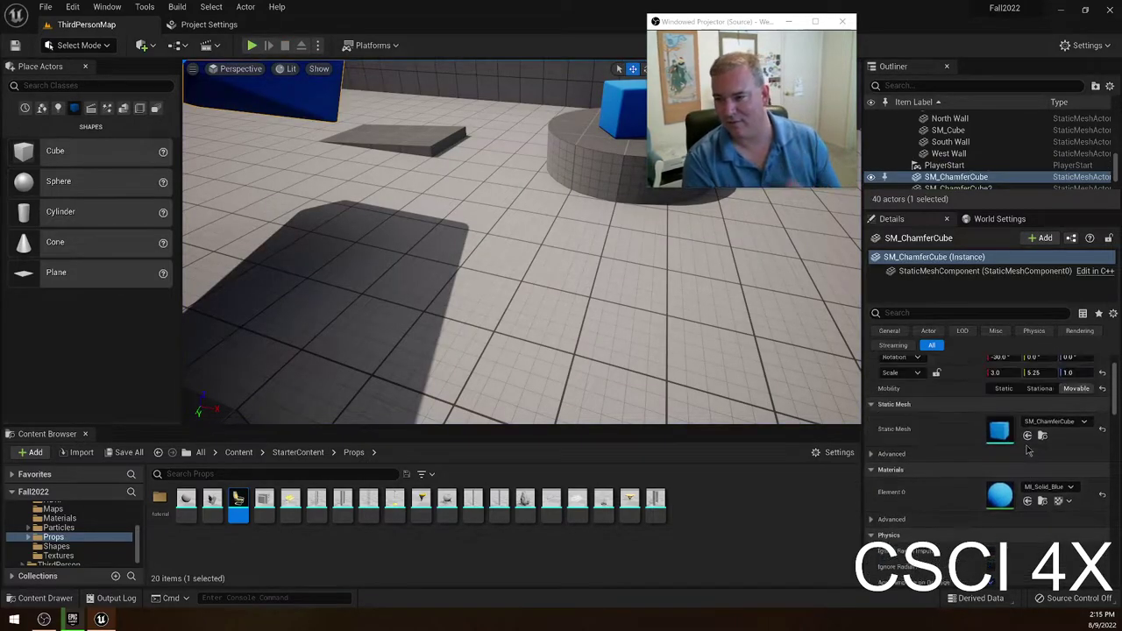
scroll(1008, 447, down, 4)
scroll(1008, 448, down, 5)
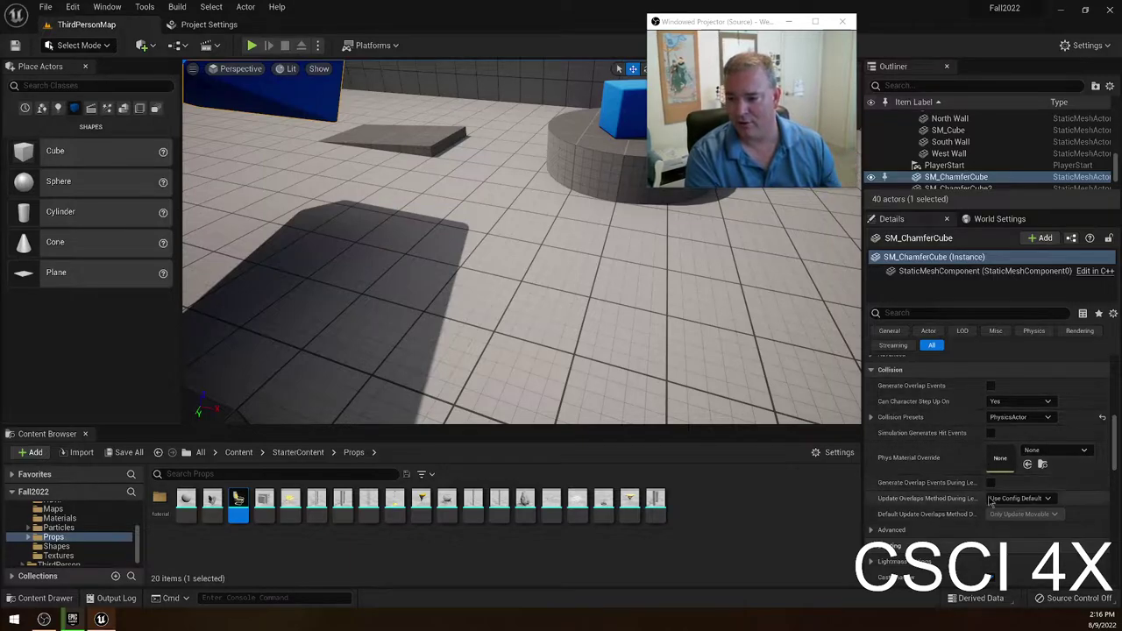
scroll(1056, 523, down, 3)
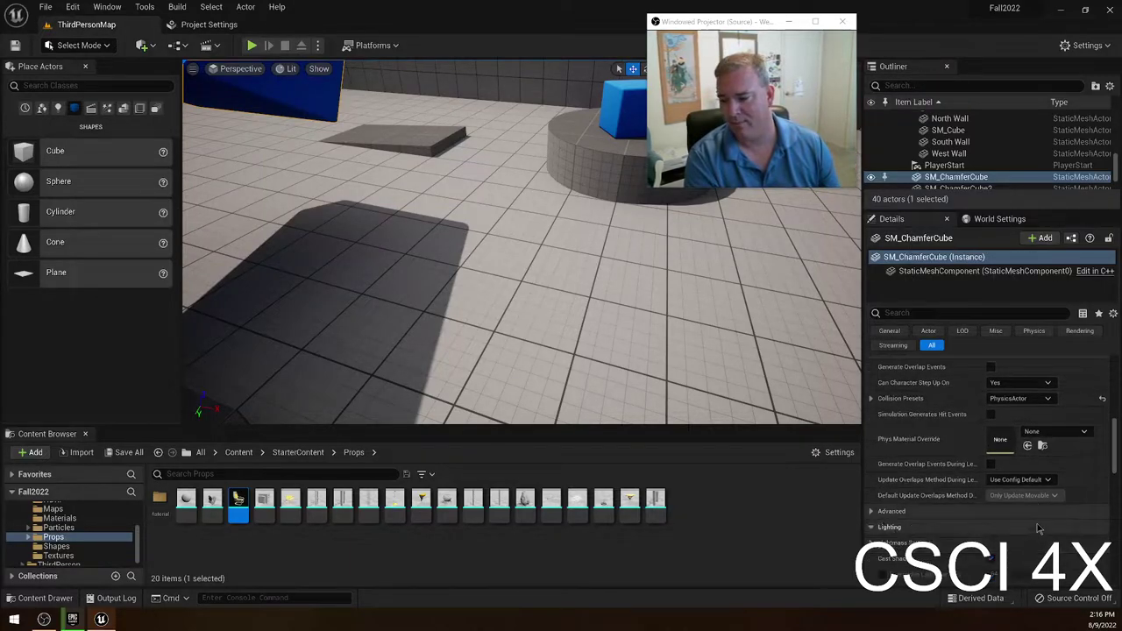
scroll(1021, 465, up, 15)
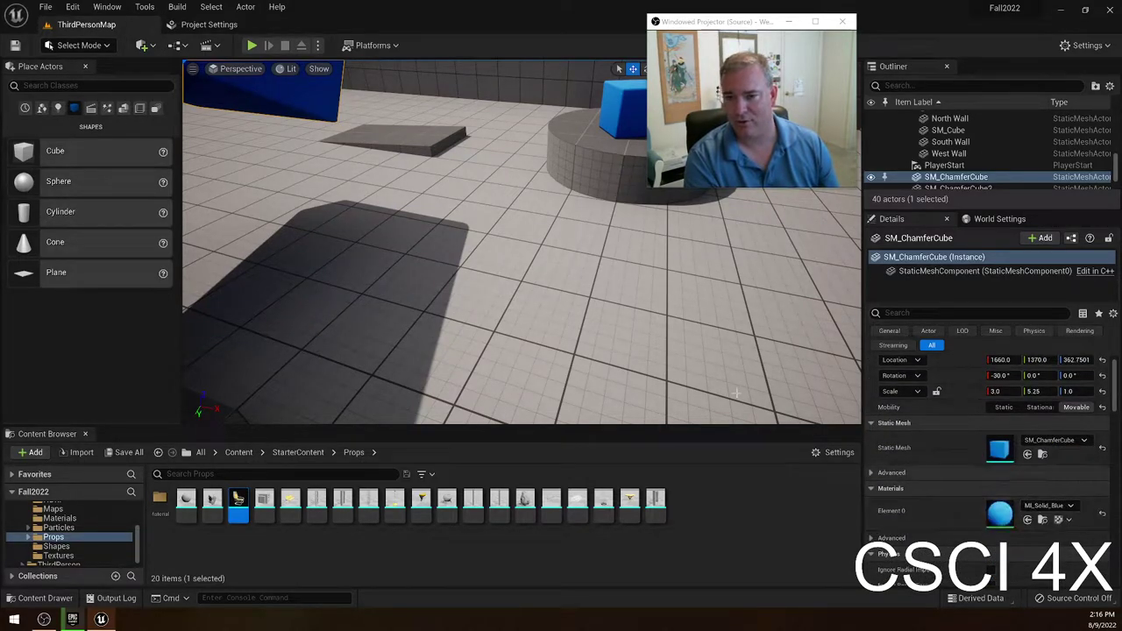
Set the large tilted blue block's X location to 1200 and focus the view on it.
right_drag(702, 315, 586, 261)
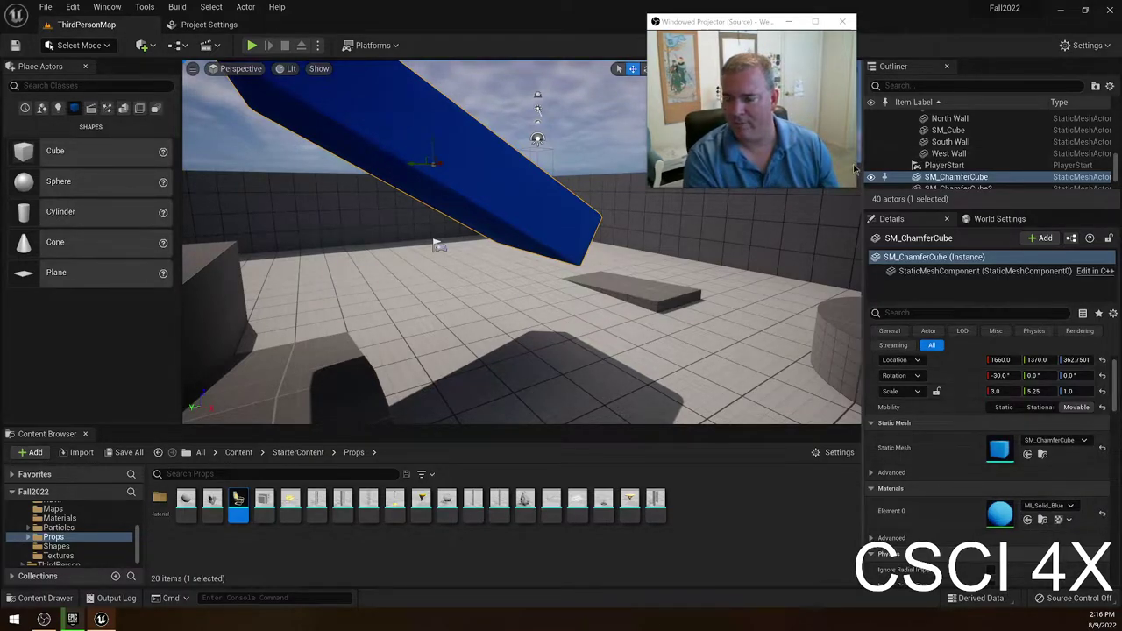
scroll(999, 386, up, 1)
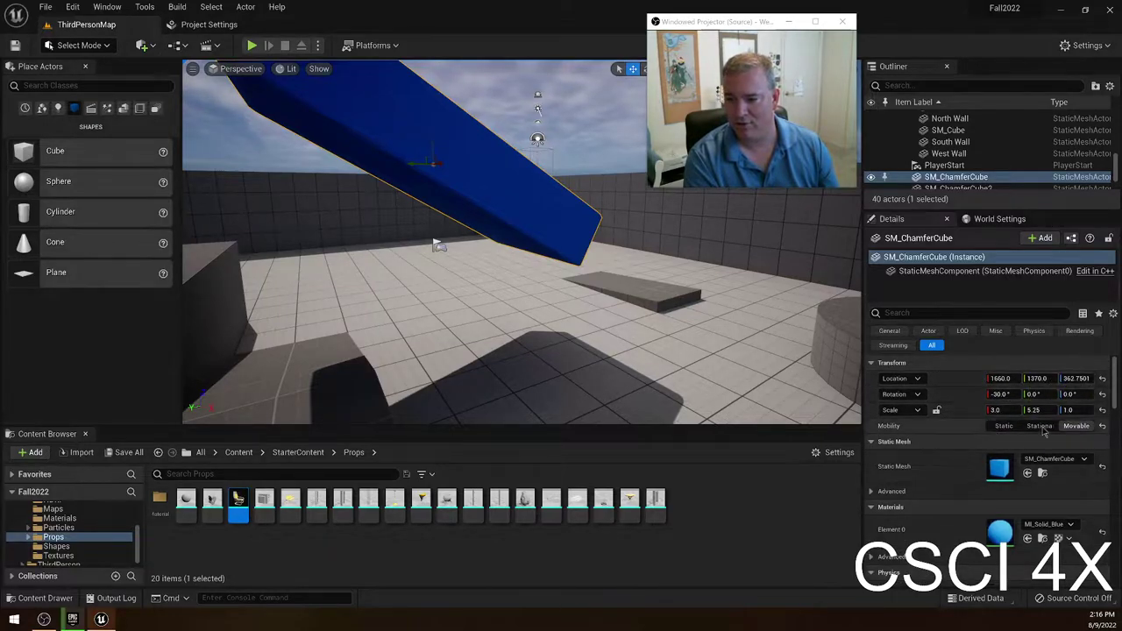
click(999, 395)
key(Return)
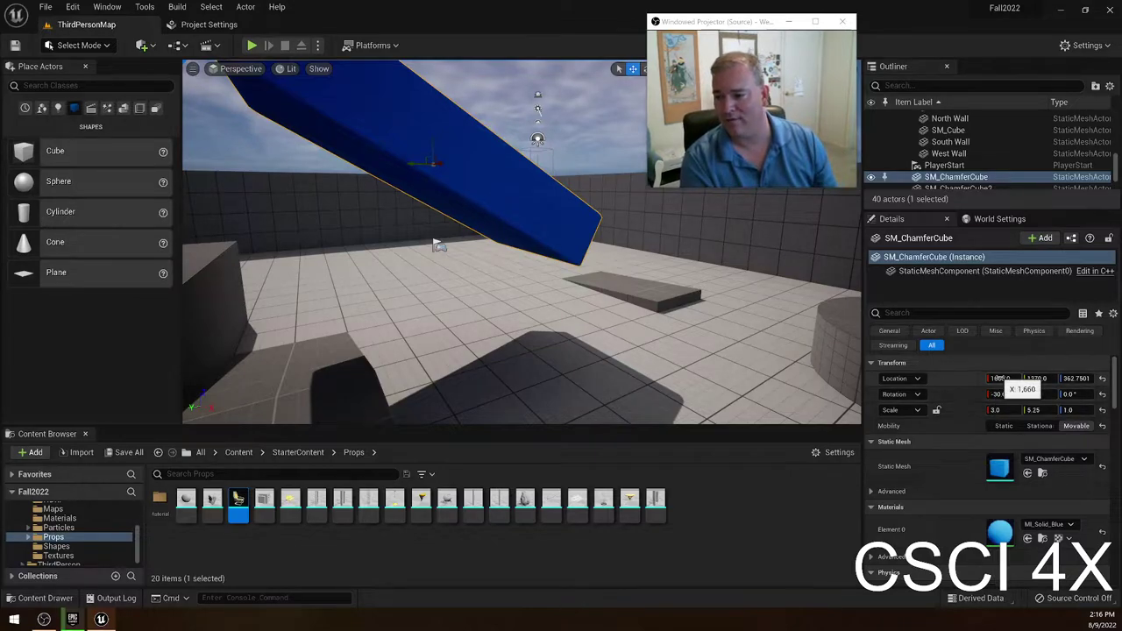
click(1000, 378)
text(1)
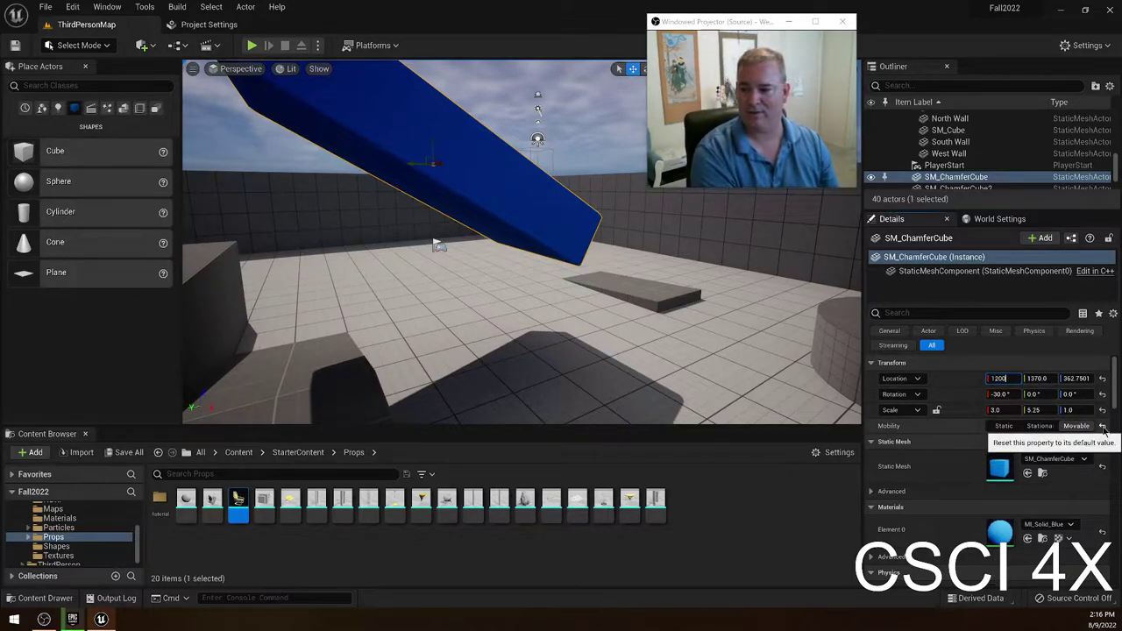
text(200)
key(Return)
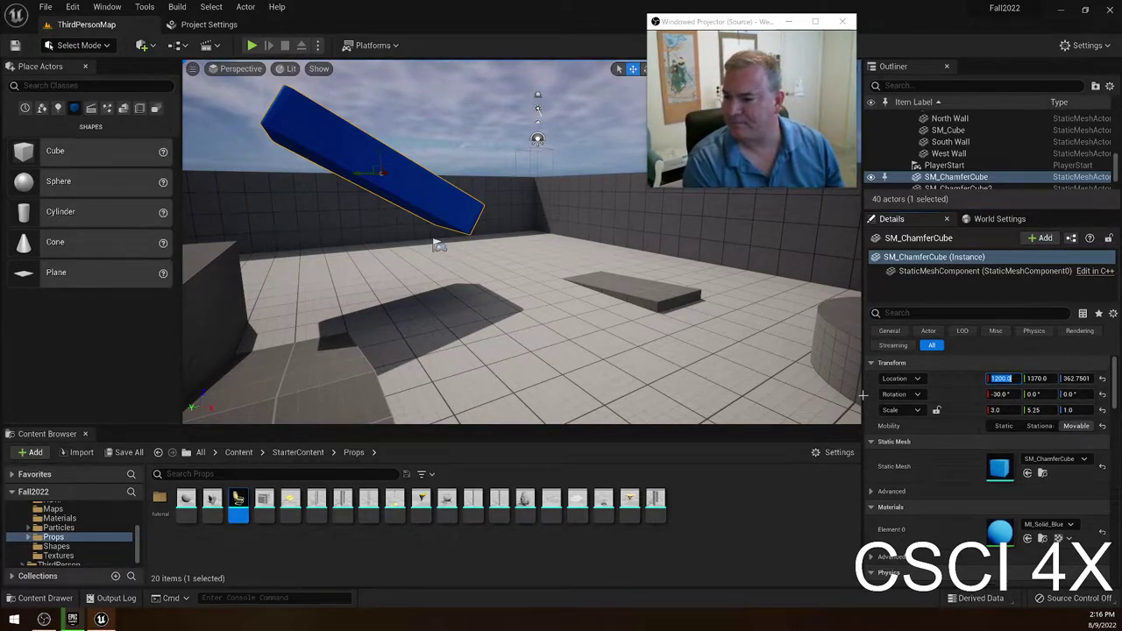
double_click(946, 177)
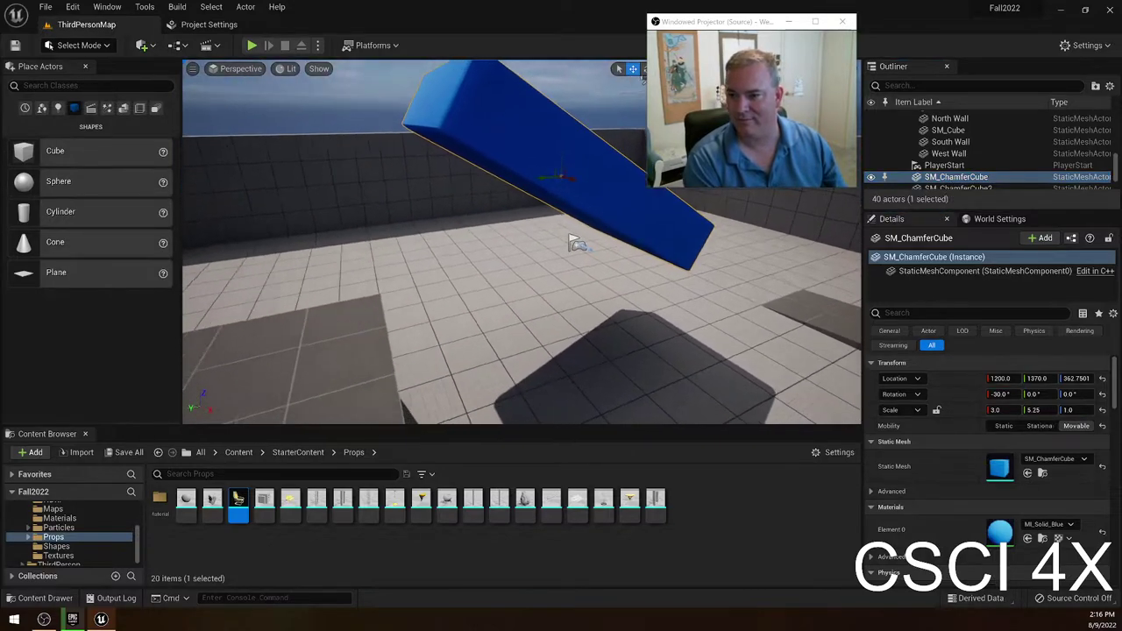
right_drag(526, 245, 545, 315)
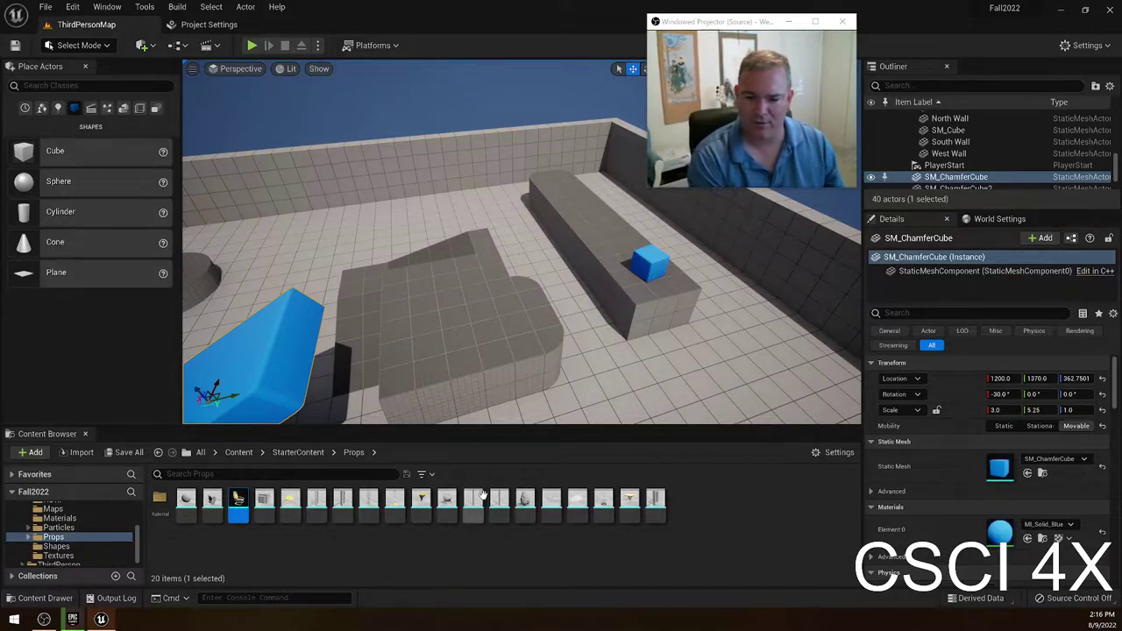
click(543, 557)
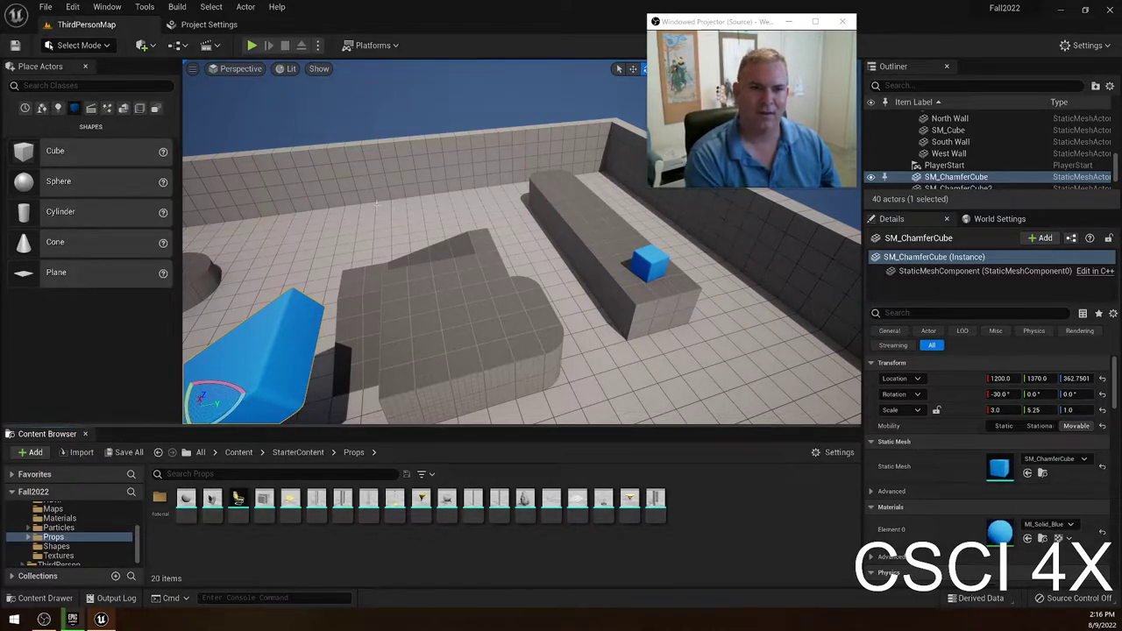
Show and hide the Content Drawer over the level several times, leaving it closed.
click(73, 7)
mouse_move(98, 15)
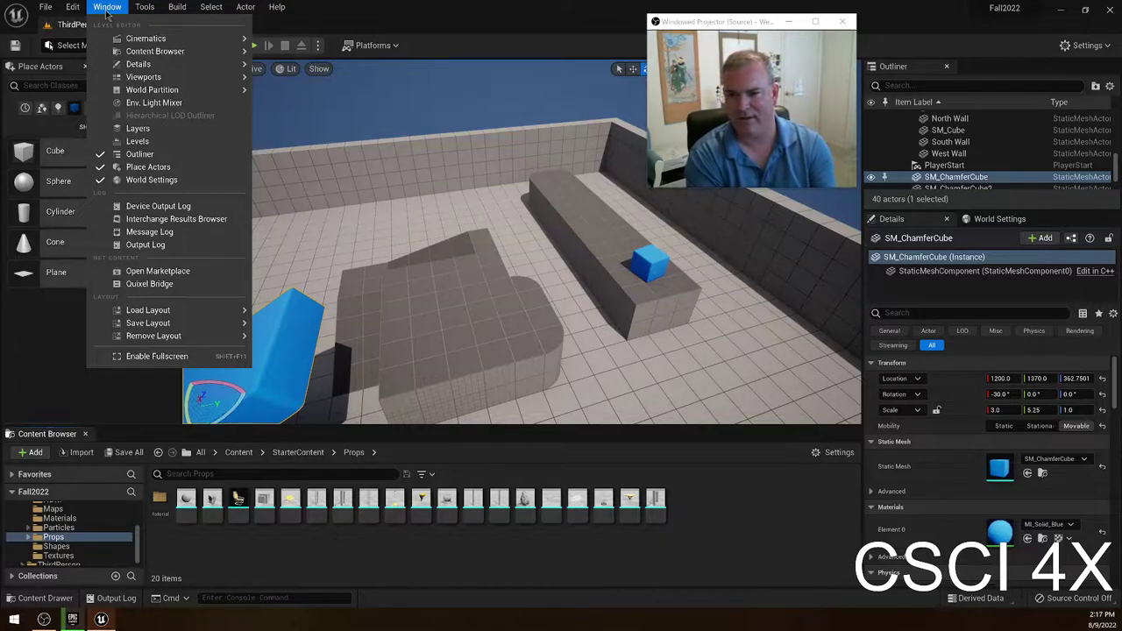
click(374, 6)
key(ctrl+space)
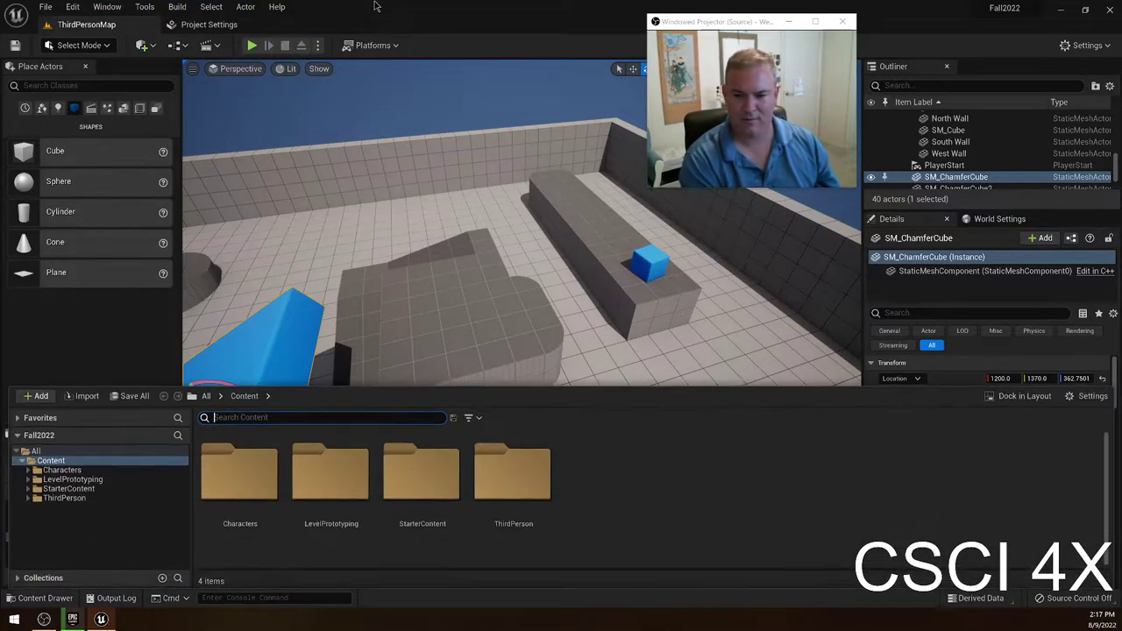
key(ctrl+space)
key(ctrl+space)
key(ctrl+space)
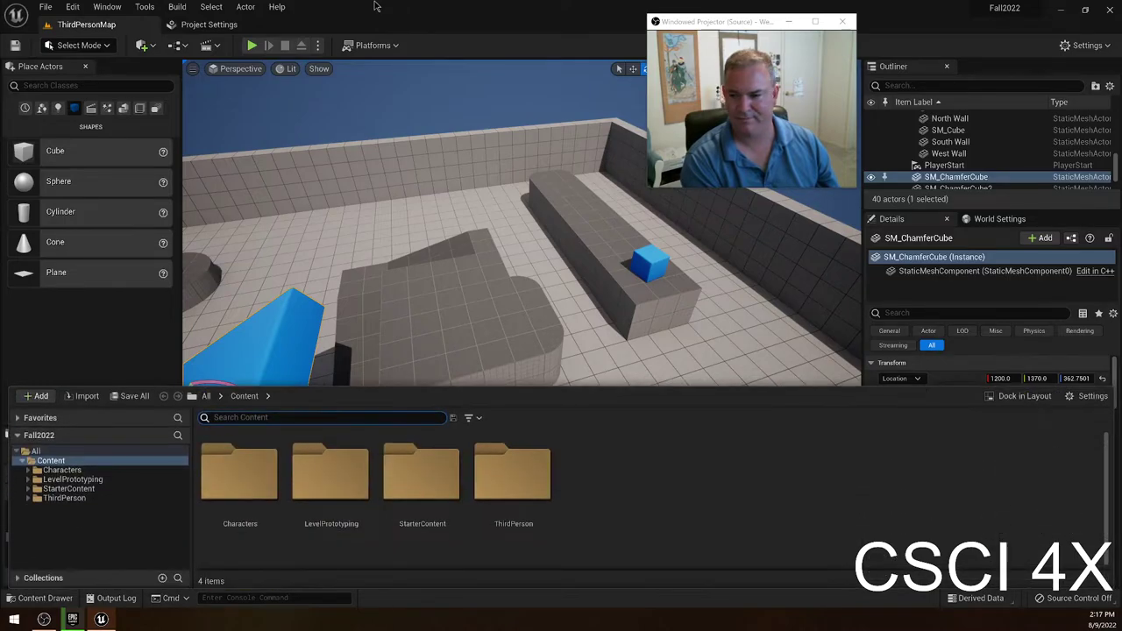
key(ctrl+space)
key(ctrl+space)
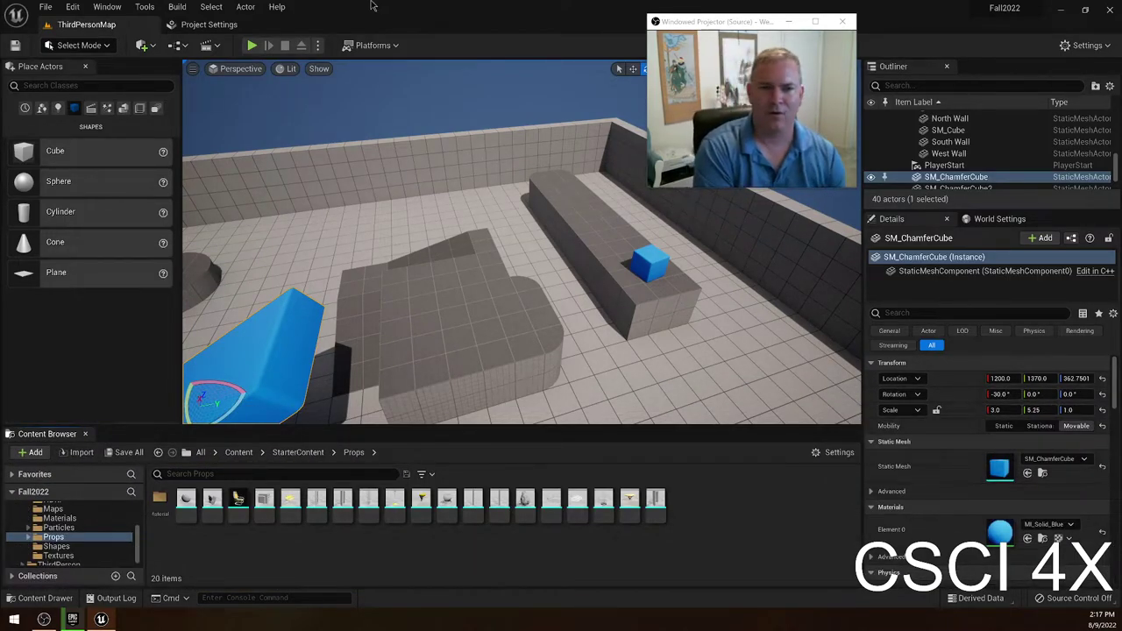
Load an editor layout that docks the Outliner above Details, and select the large tilted blue block.
click(104, 8)
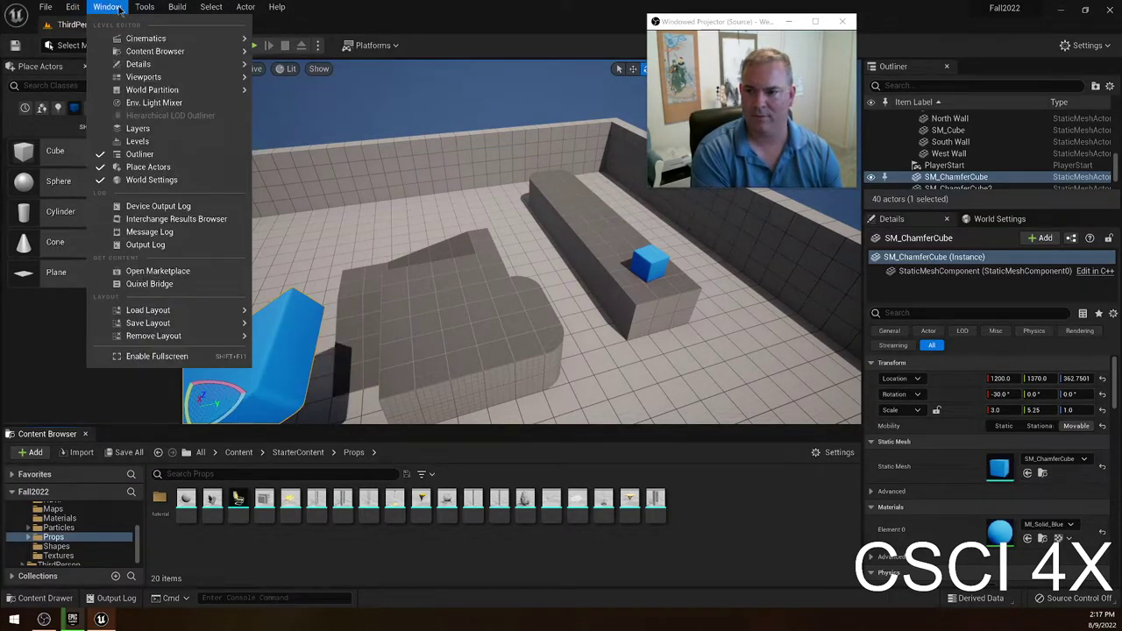
mouse_move(192, 323)
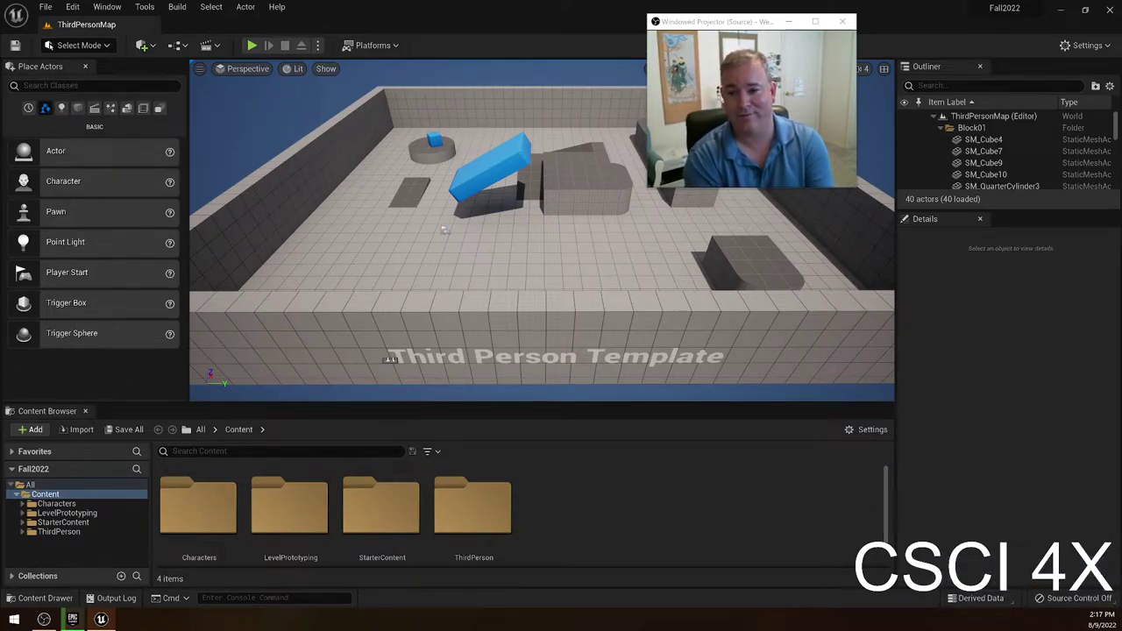
click(514, 154)
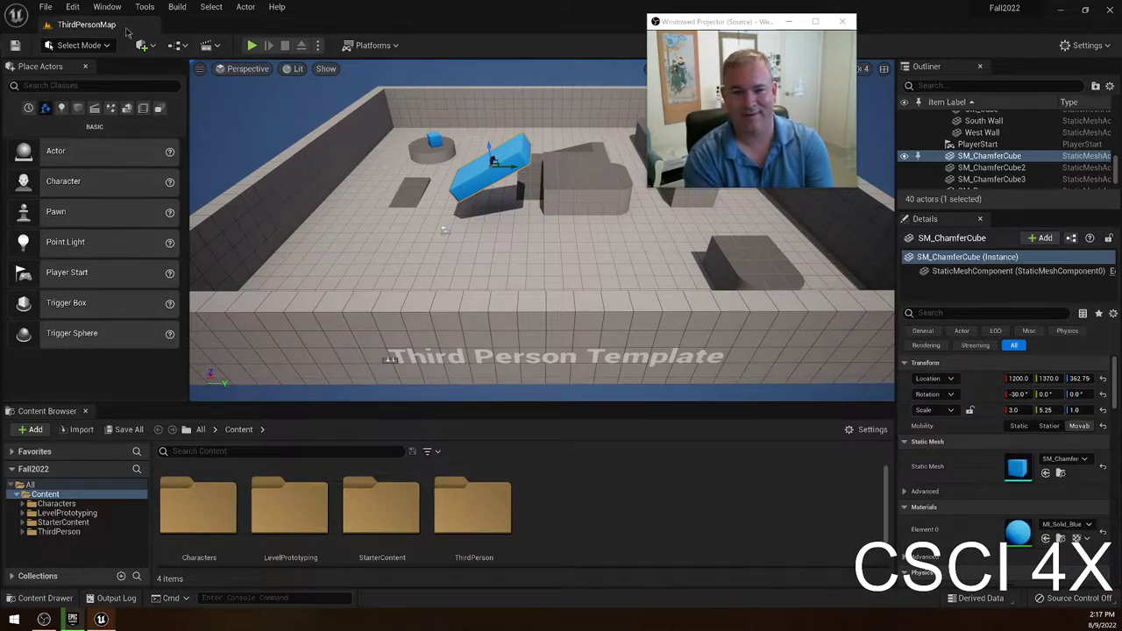
Close the Details and Outliner panels so the level viewport fills their space.
click(103, 7)
click(979, 218)
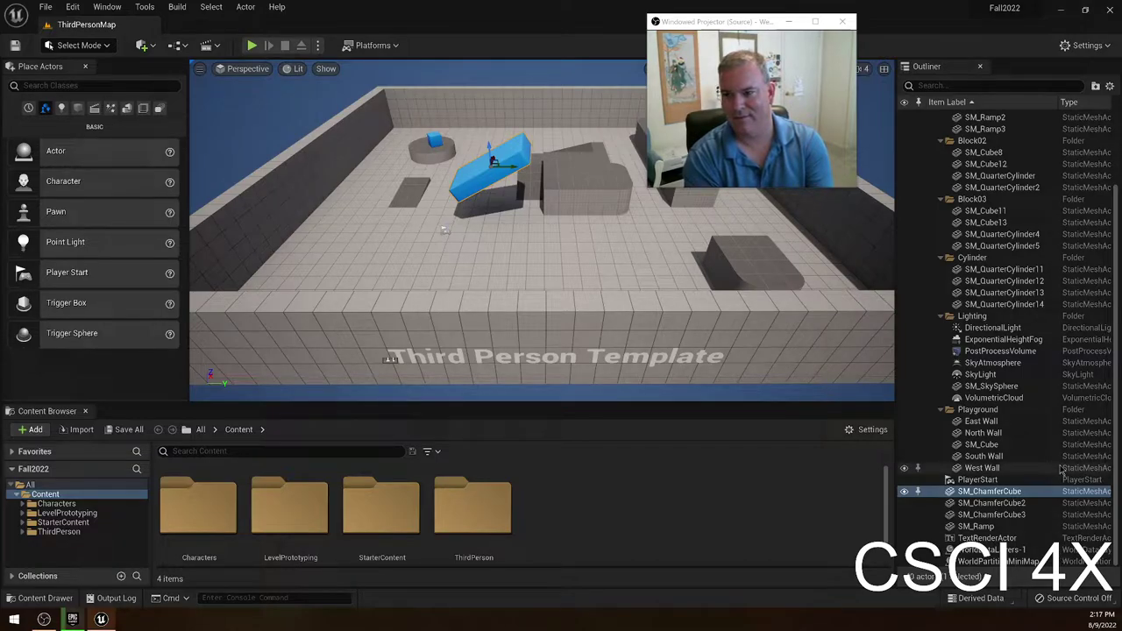
click(980, 67)
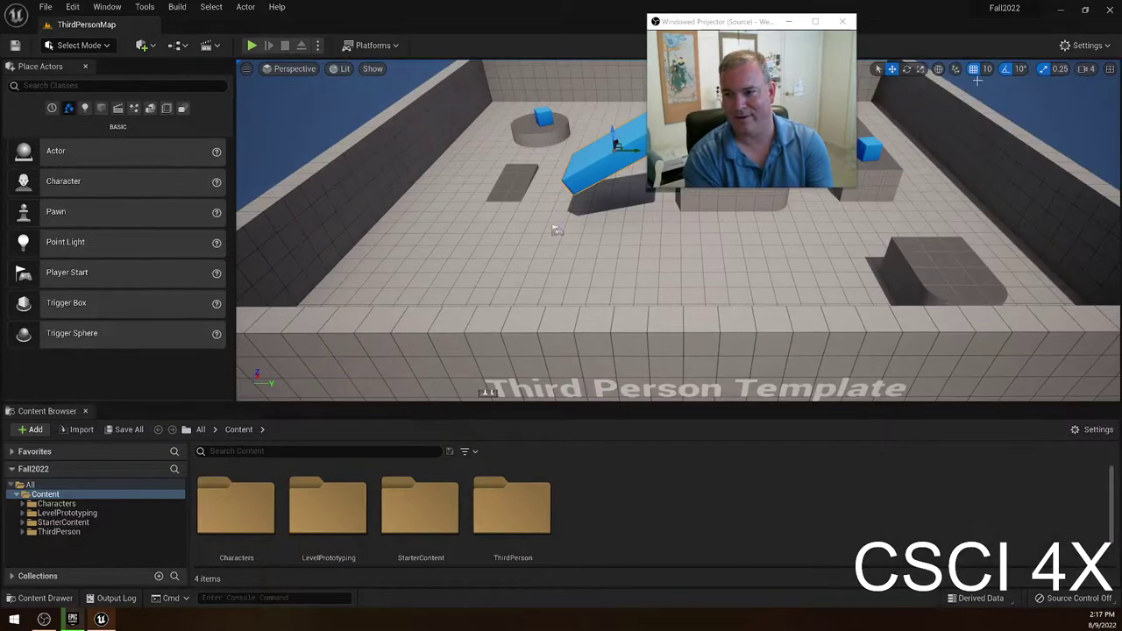
click(1104, 47)
click(1106, 48)
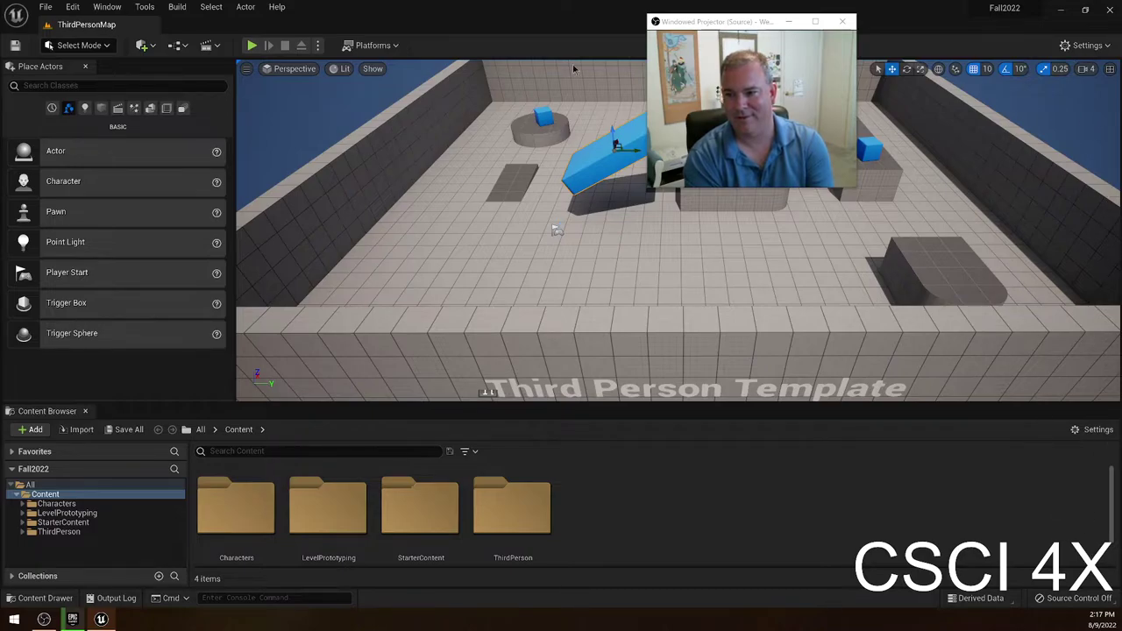
Reopen the Details and Outliner panels in the editor.
click(107, 6)
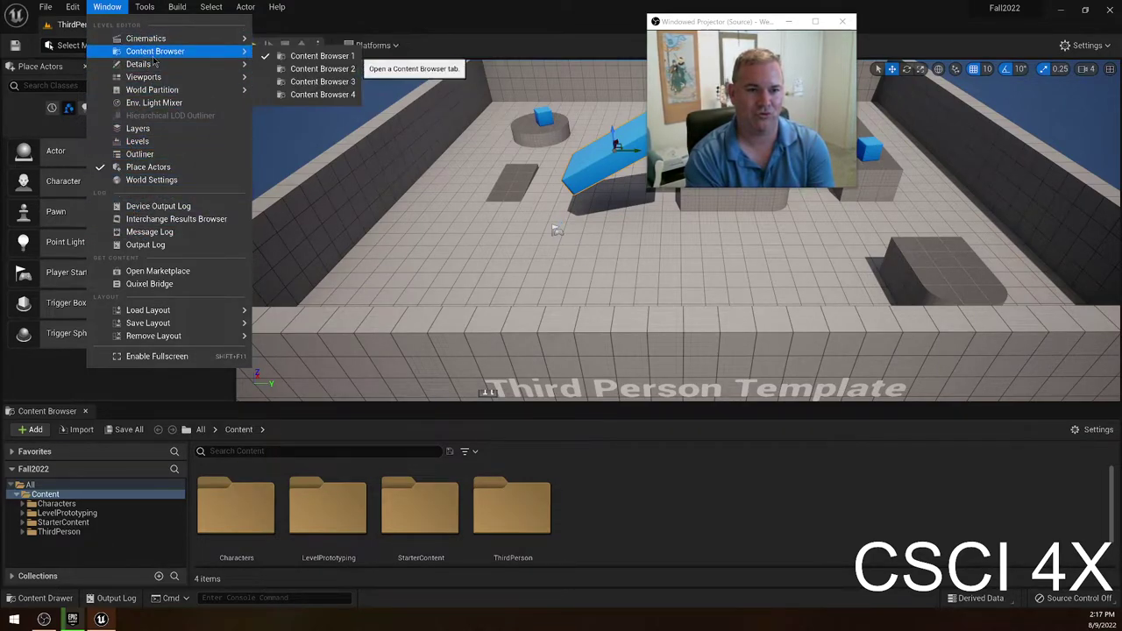
mouse_move(140, 66)
click(305, 68)
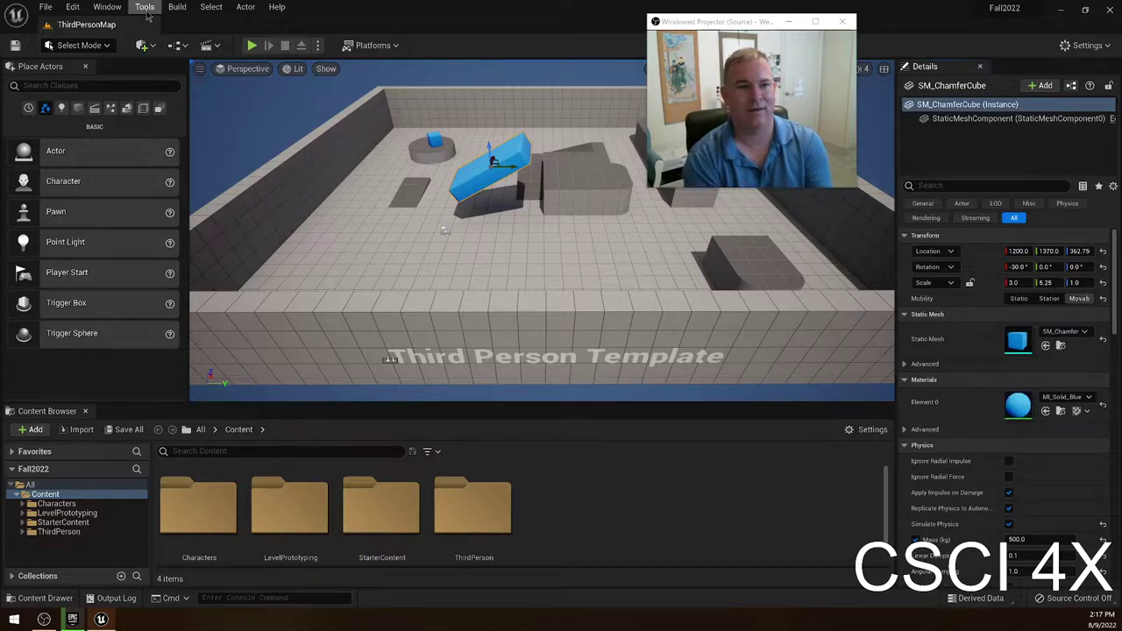
click(107, 7)
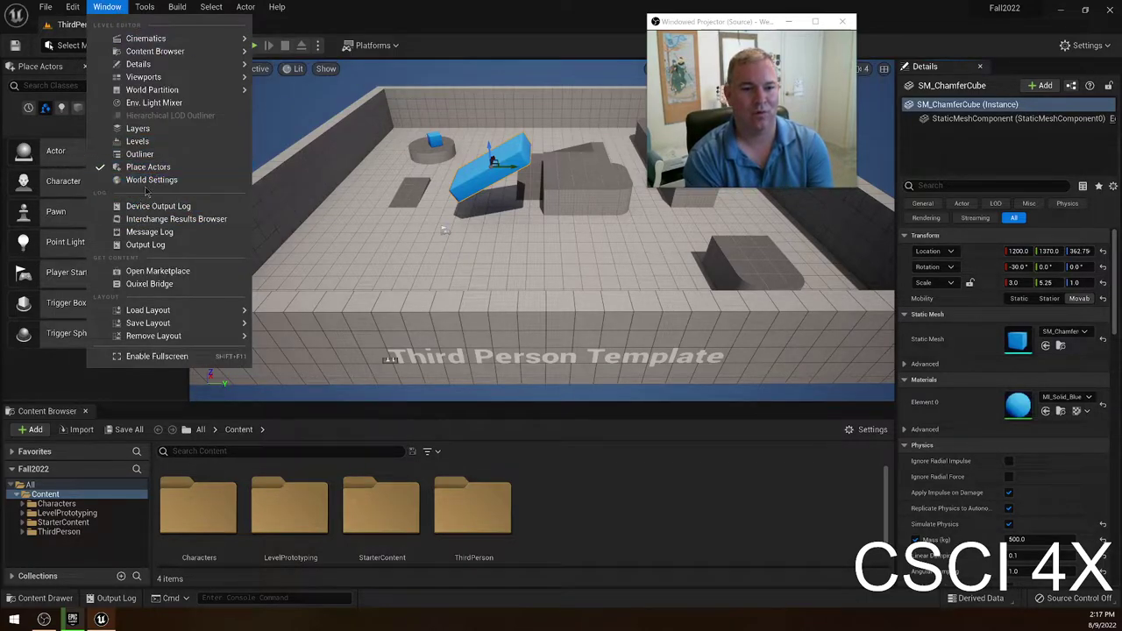
click(139, 153)
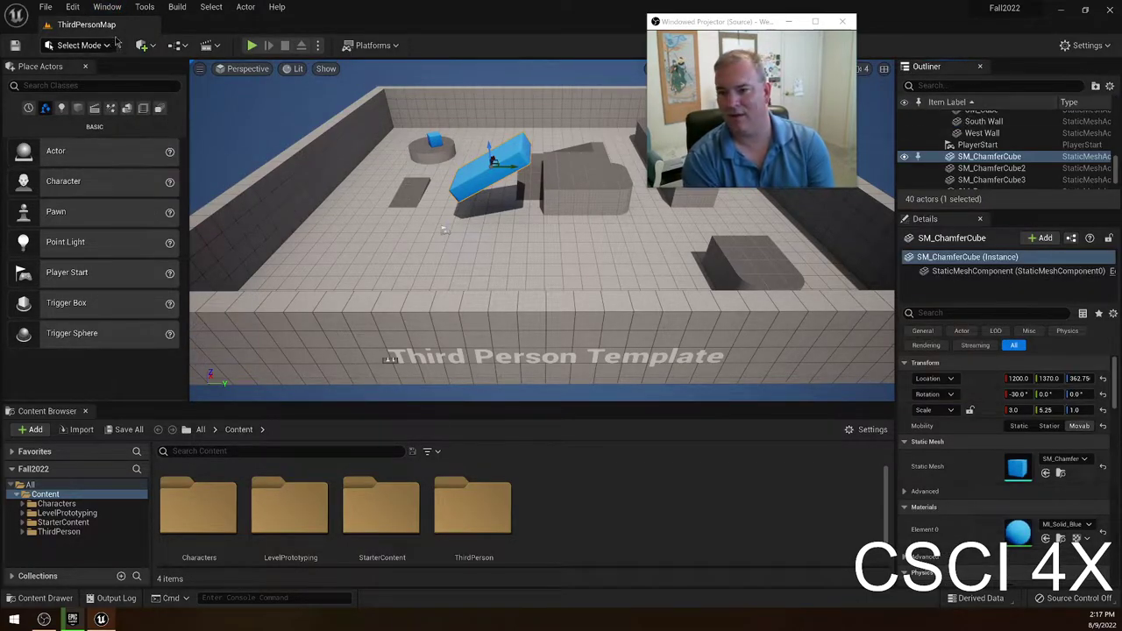
Load the custom user layout from the saved editor layouts.
click(107, 7)
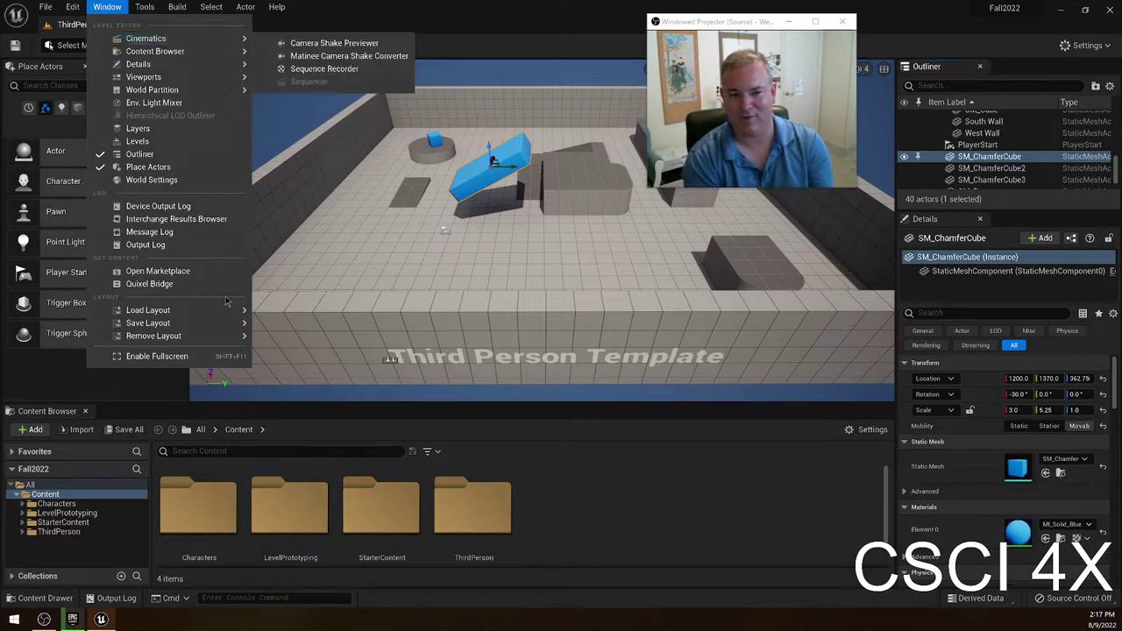
mouse_move(204, 310)
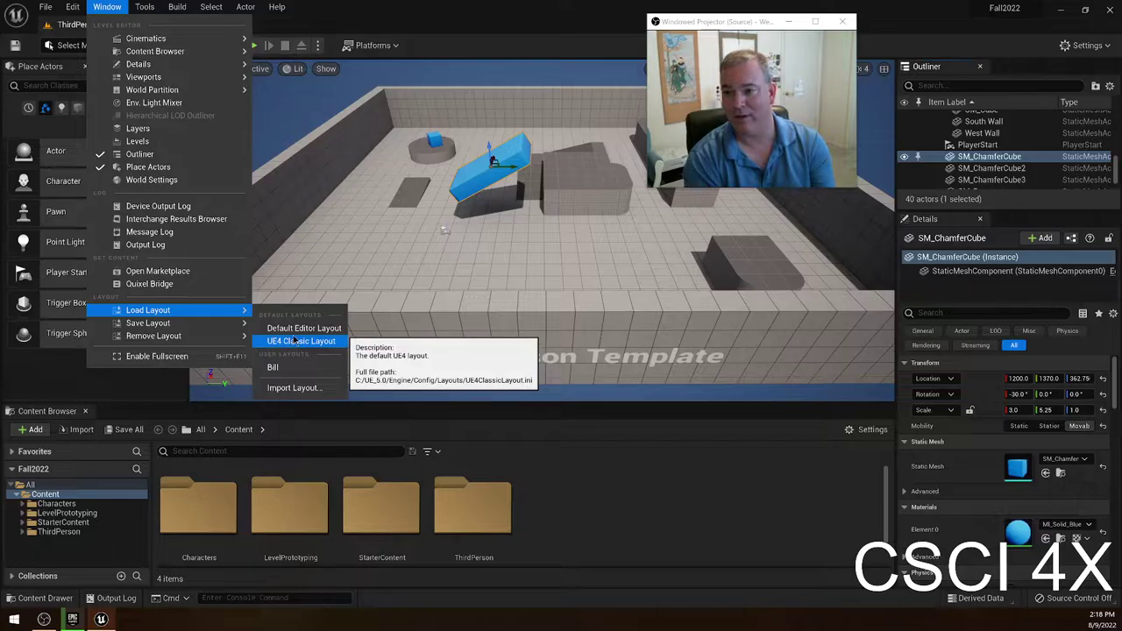
click(272, 367)
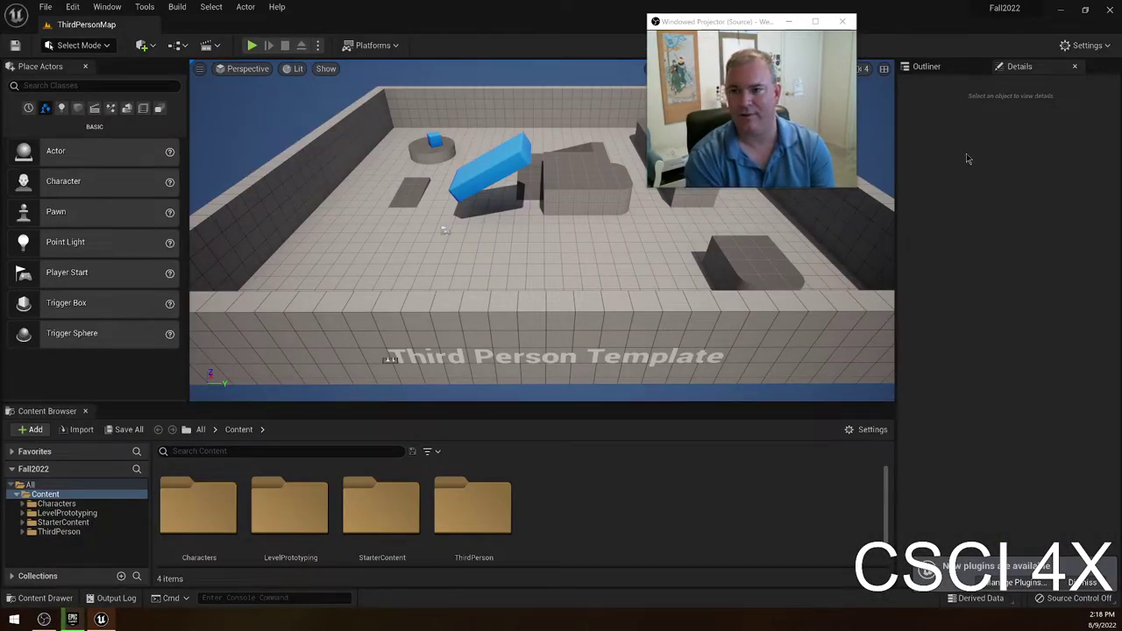
Load the UE4 Classic Layout for the editor and dismiss the new-plugins notification.
click(102, 8)
mouse_move(210, 311)
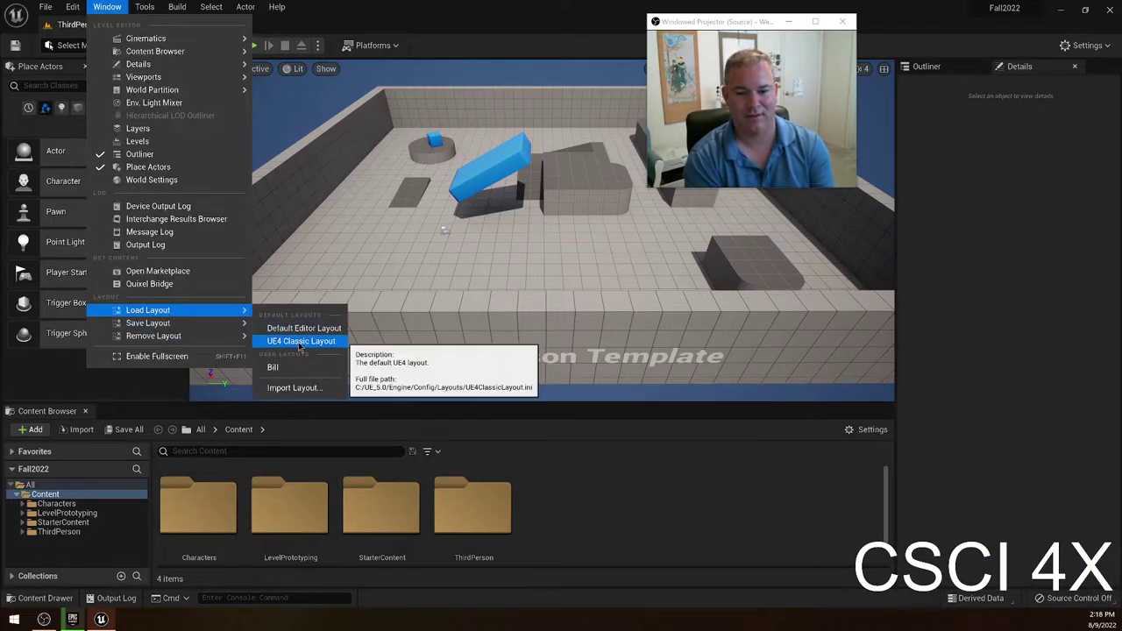
click(296, 341)
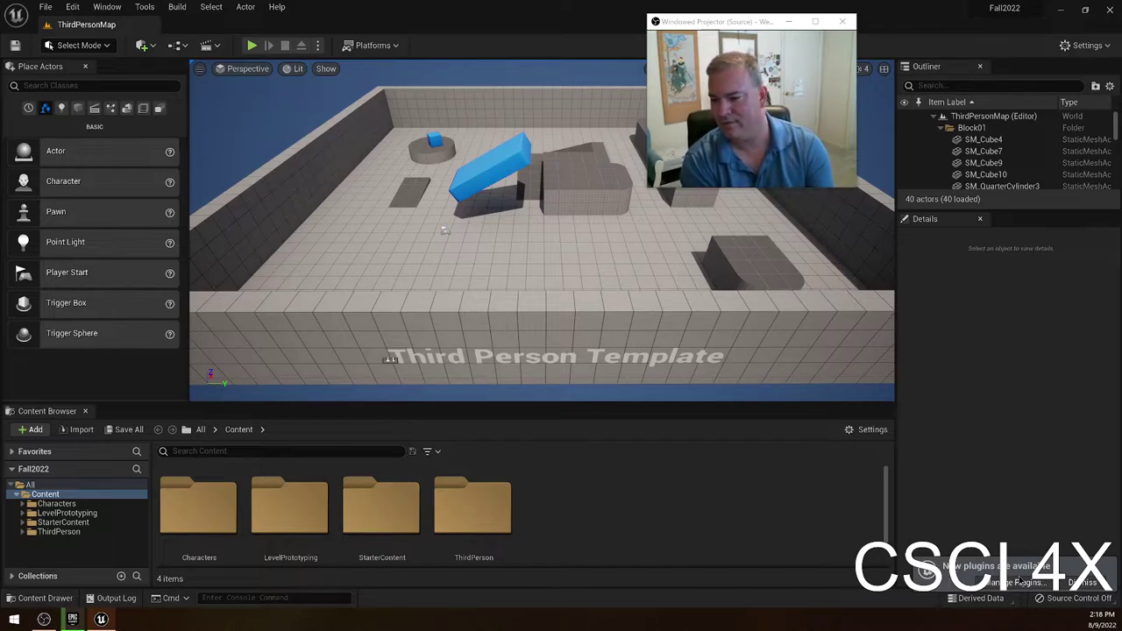
click(1084, 583)
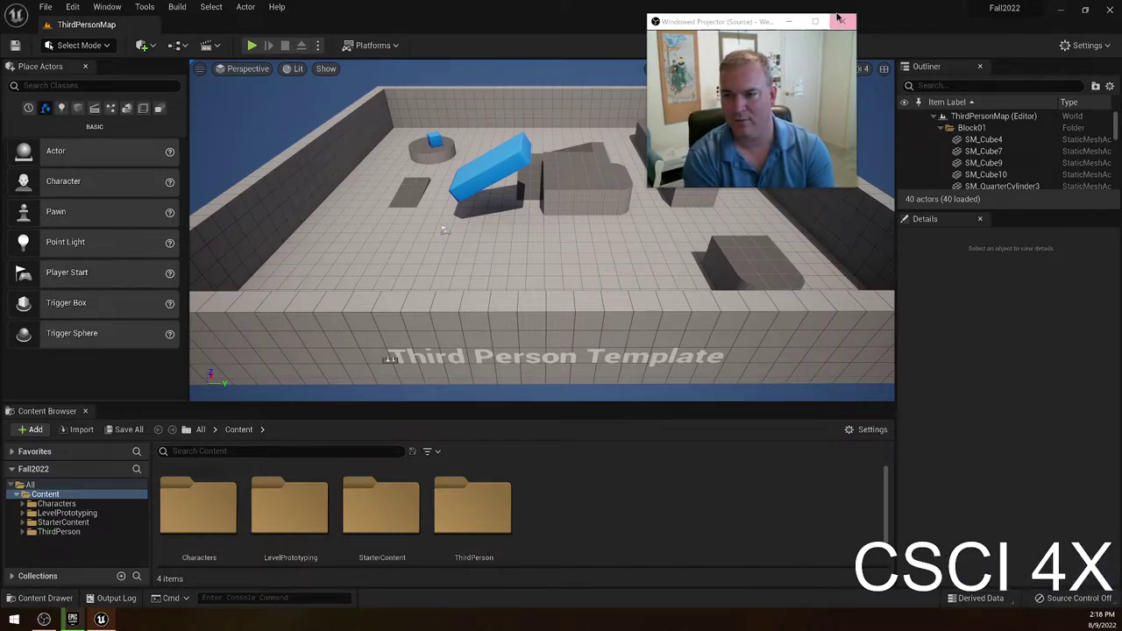
drag(709, 21, 744, 26)
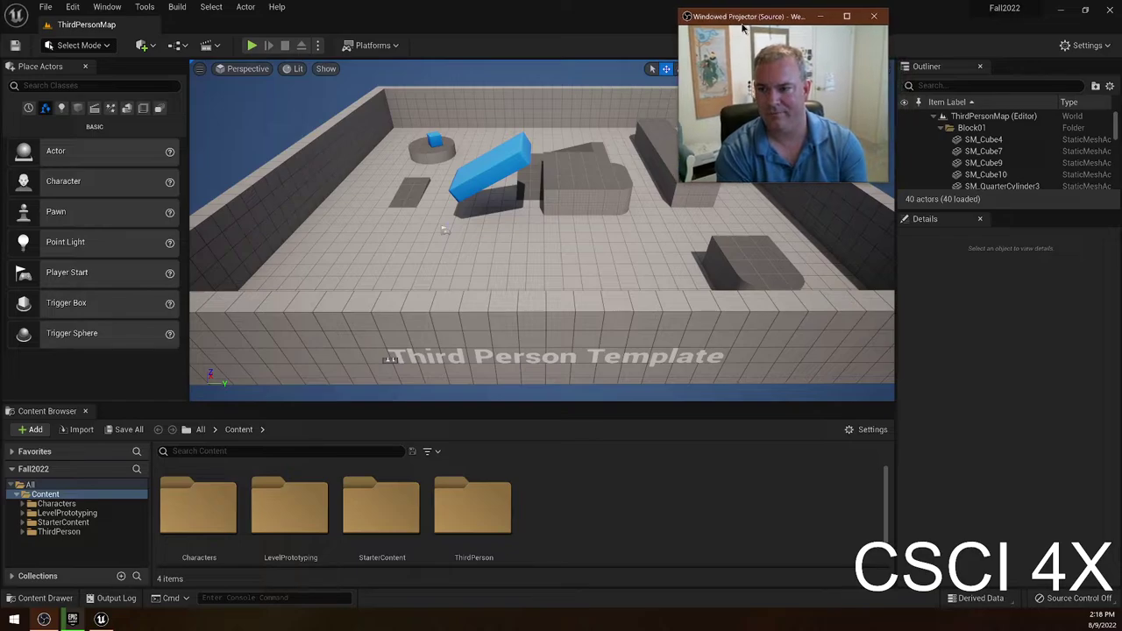
click(542, 555)
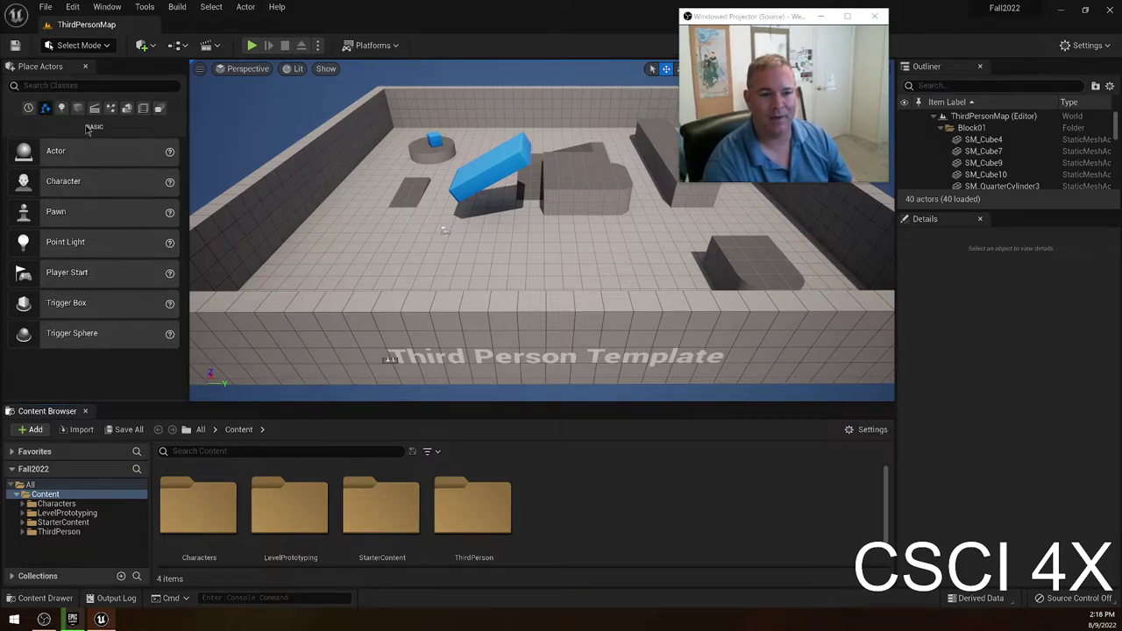
Show the basic shapes among the placeable actors and place a cube above the open floor near the tilted blue block.
click(28, 108)
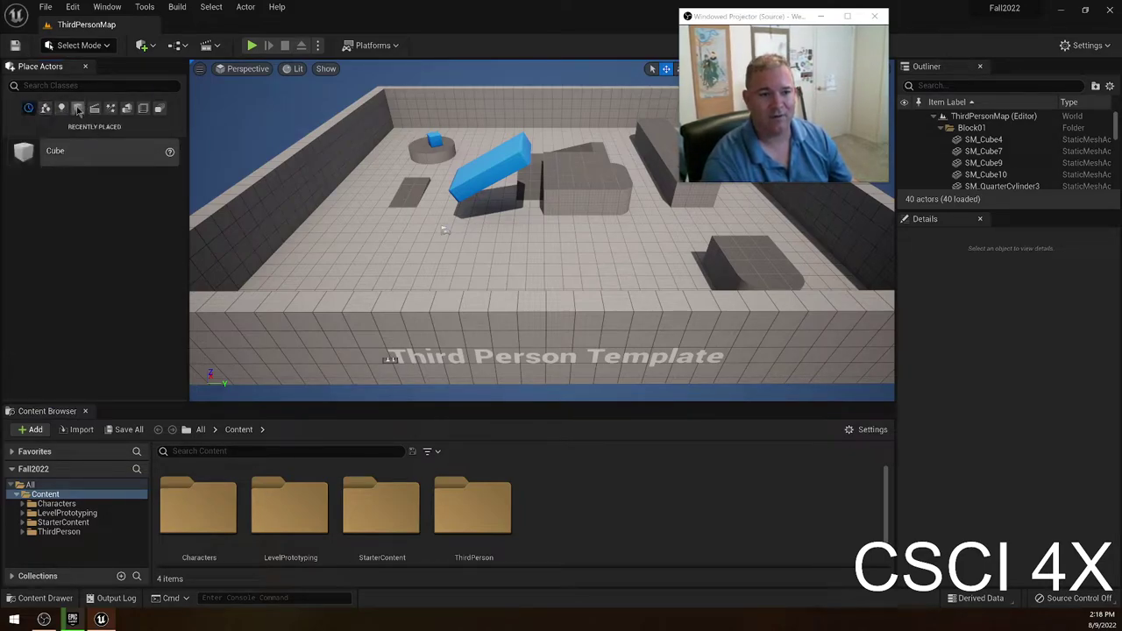
click(78, 109)
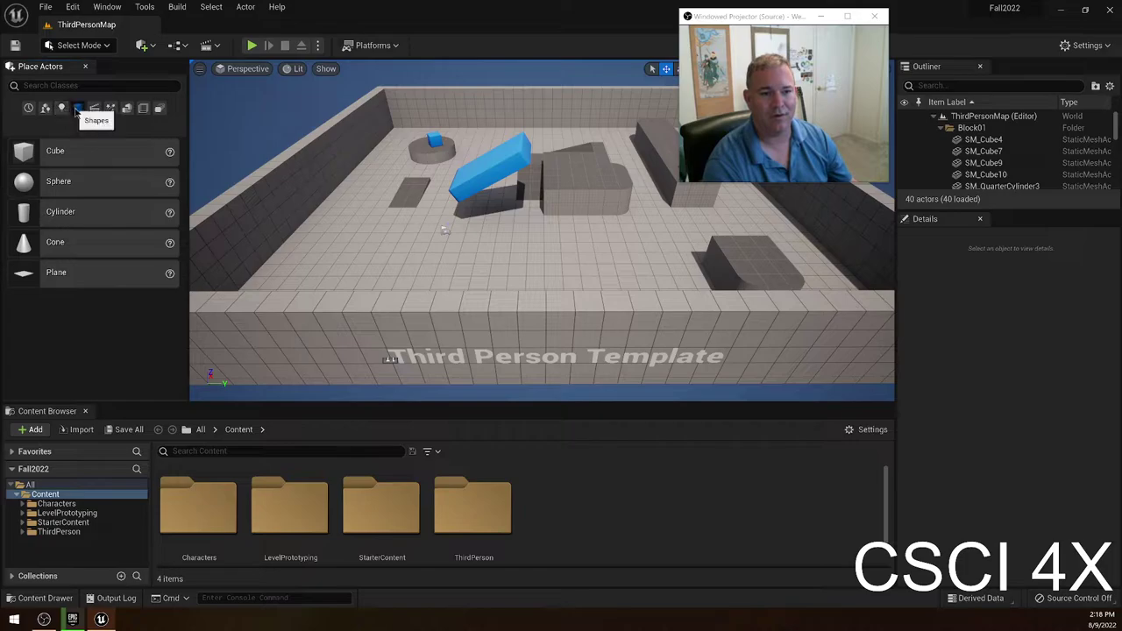
drag(26, 153, 374, 200)
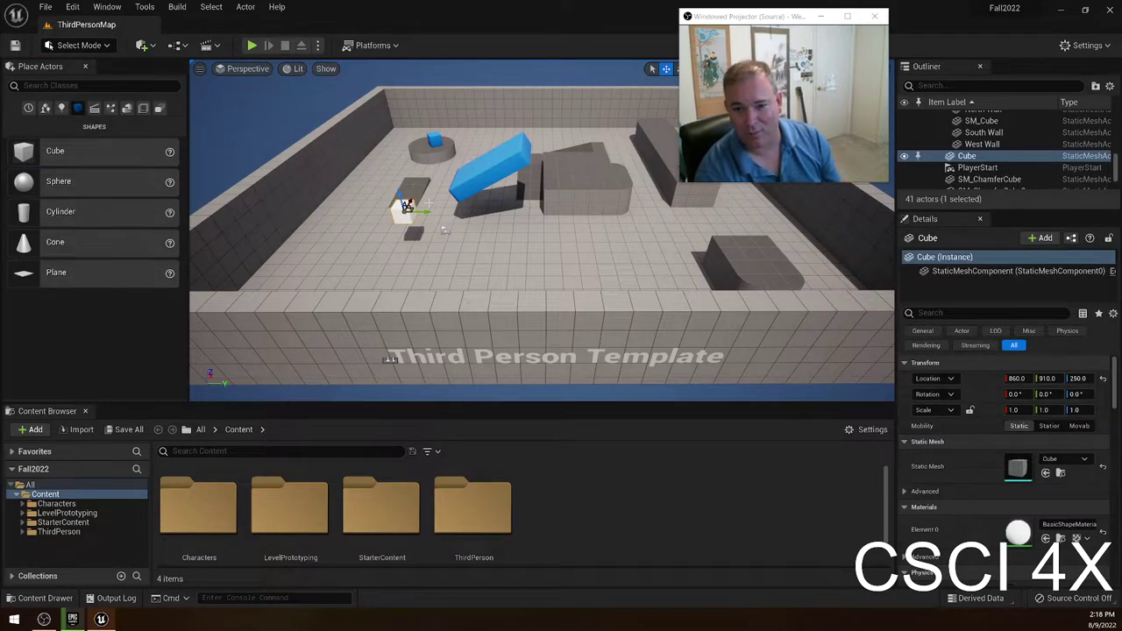
Place a second cube beside the first and stretch it into a wall scaled to about 9.5 in Y and 3.25 in Z.
drag(150, 160, 432, 213)
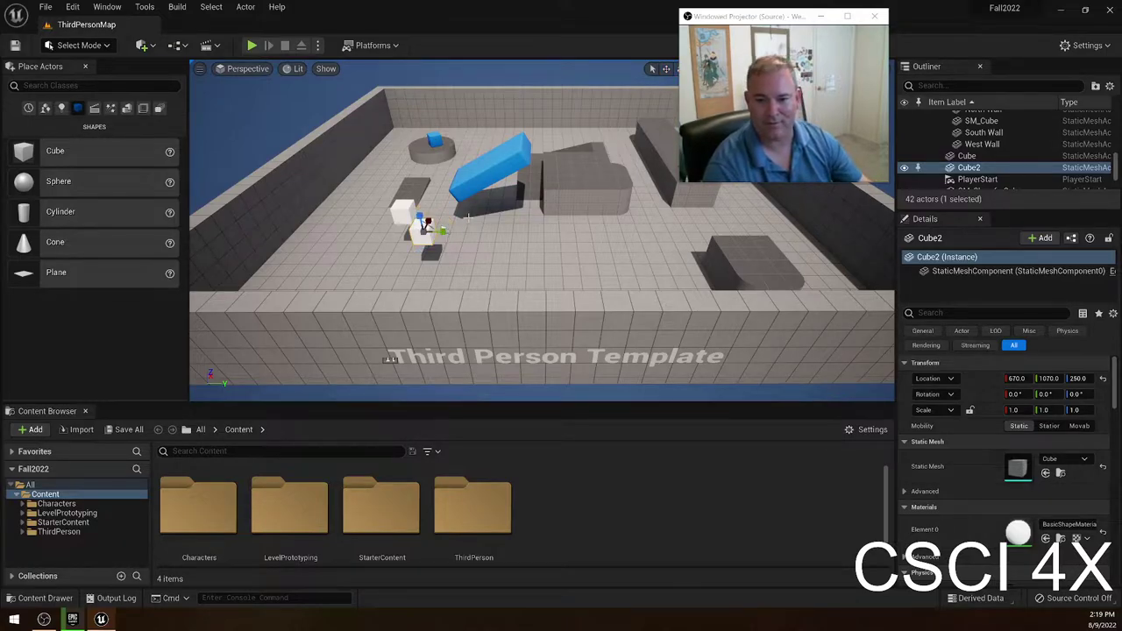
drag(443, 230, 285, 210)
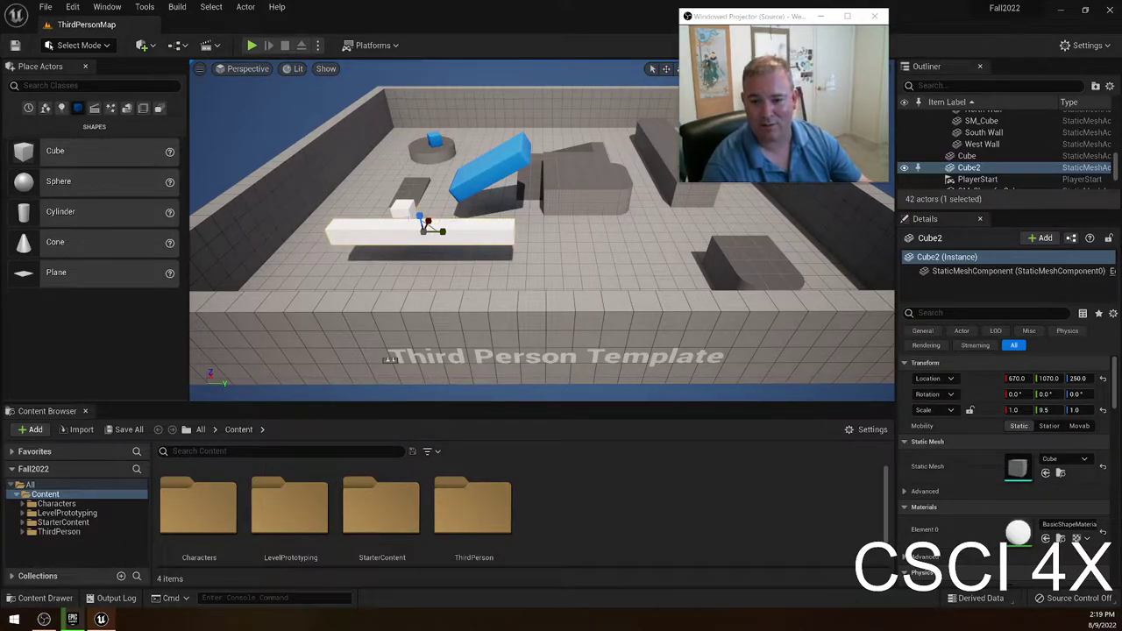
drag(420, 217, 455, 290)
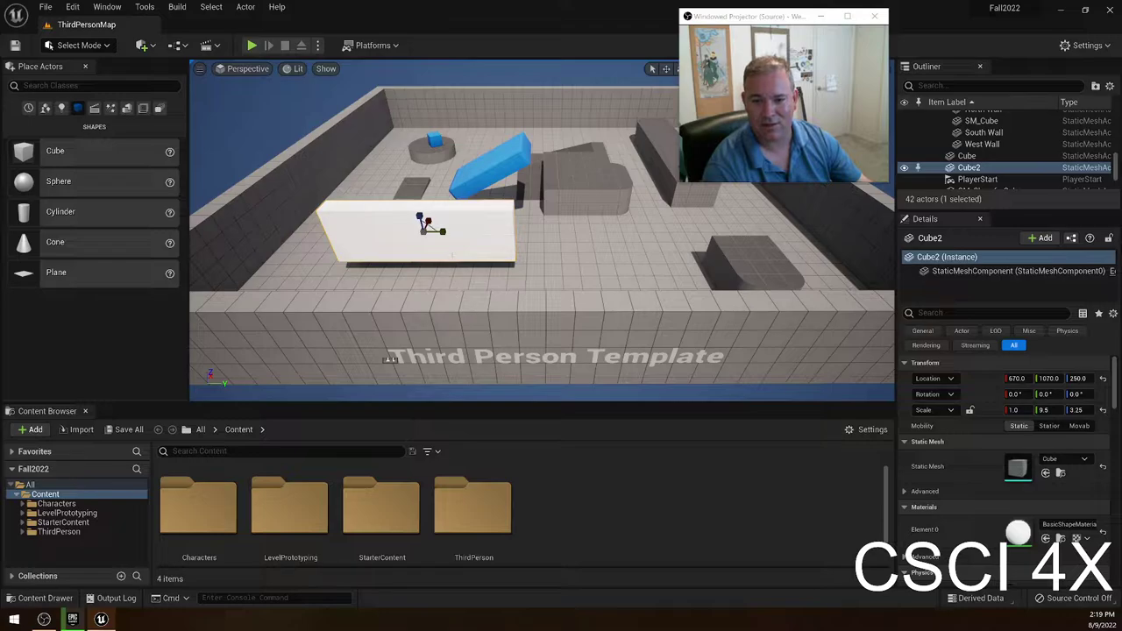
Snap the stretched wall cube to the floor and rotate it to -30° about Z.
key(End)
key(d)
right_drag(547, 168, 351, 188)
key(e)
drag(447, 195, 482, 200)
right_drag(482, 200, 351, 193)
key(w)
key(d)
key(s)
mouse_move(542, 243)
right_down()
mouse_move(526, 268)
mouse_move(542, 243)
right_up()
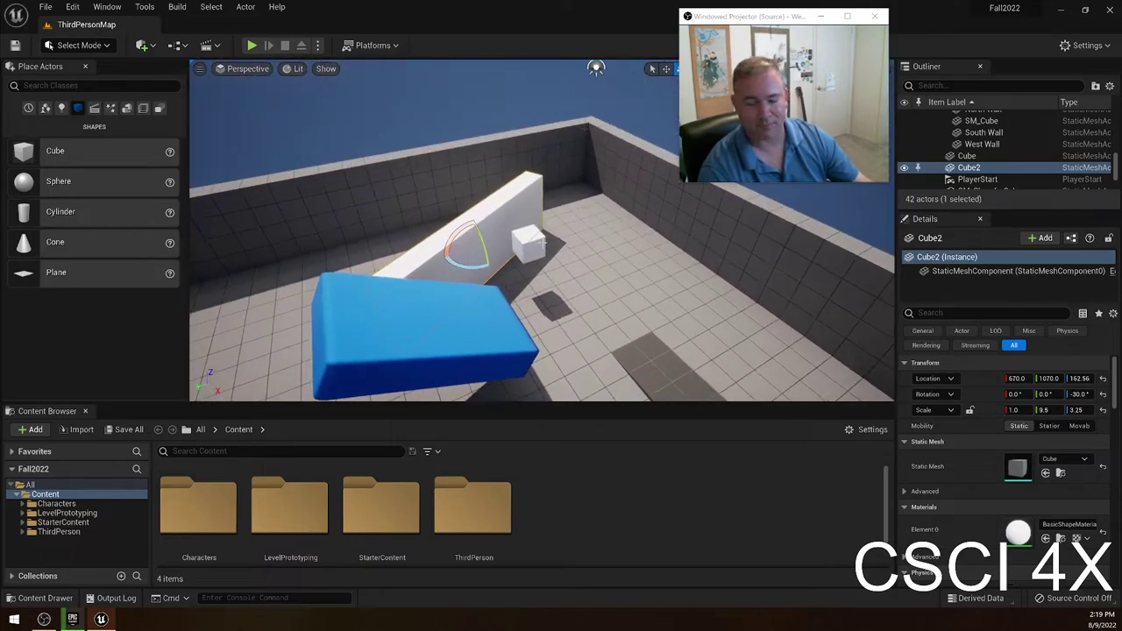
Delete the rotated wall cube and the small white cube from the level.
key(Delete)
click(526, 244)
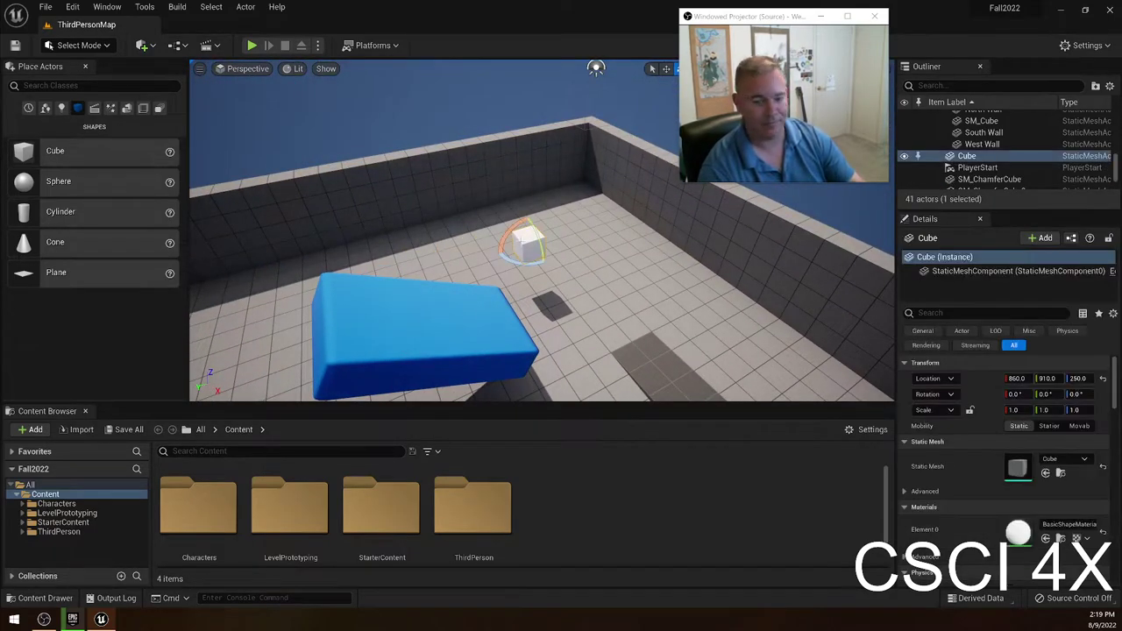
key(Delete)
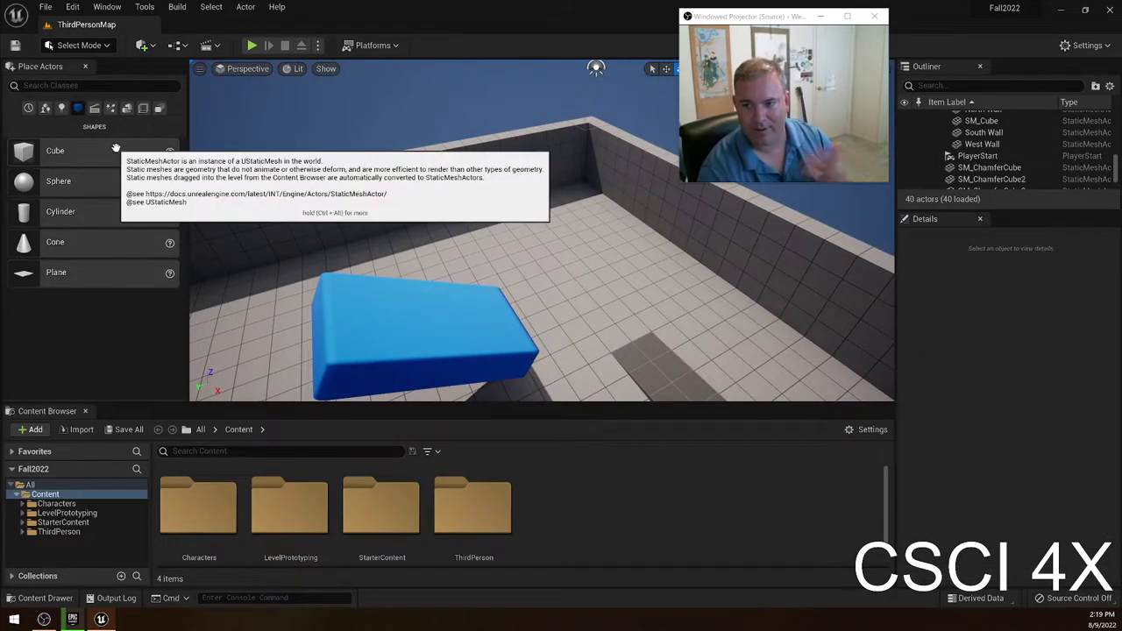
Place a point light over the open floor and undo the placement.
click(62, 108)
drag(42, 180, 554, 254)
key(ctrl+z)
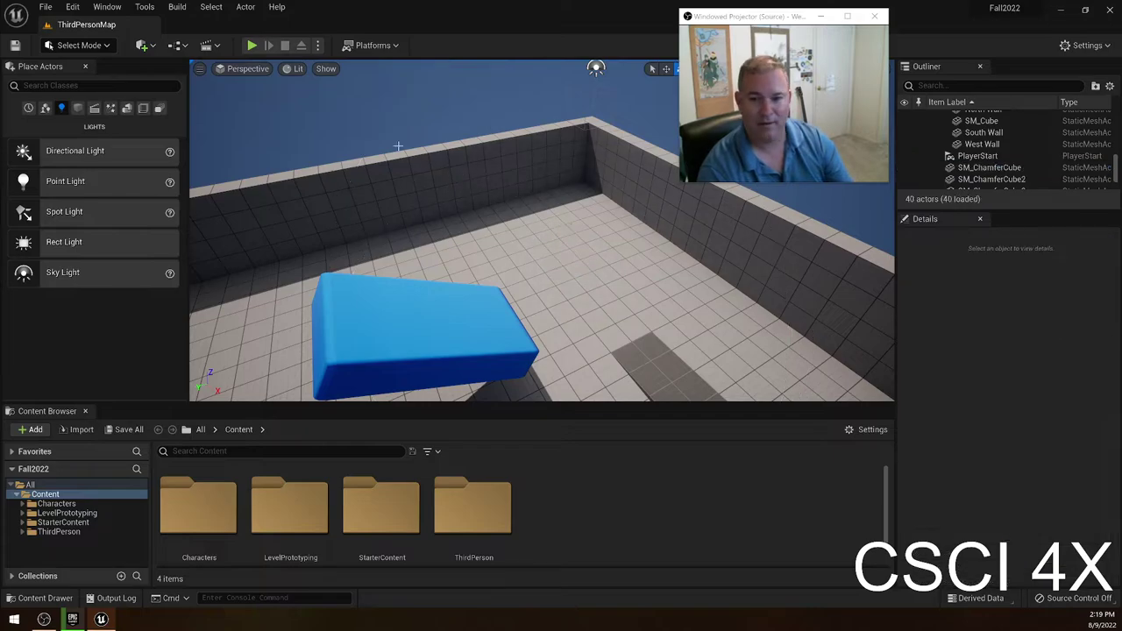
Place a cylinder scaled to 5.75 in Z near the blue block, raise it to stand on the floor, and delete it.
click(77, 107)
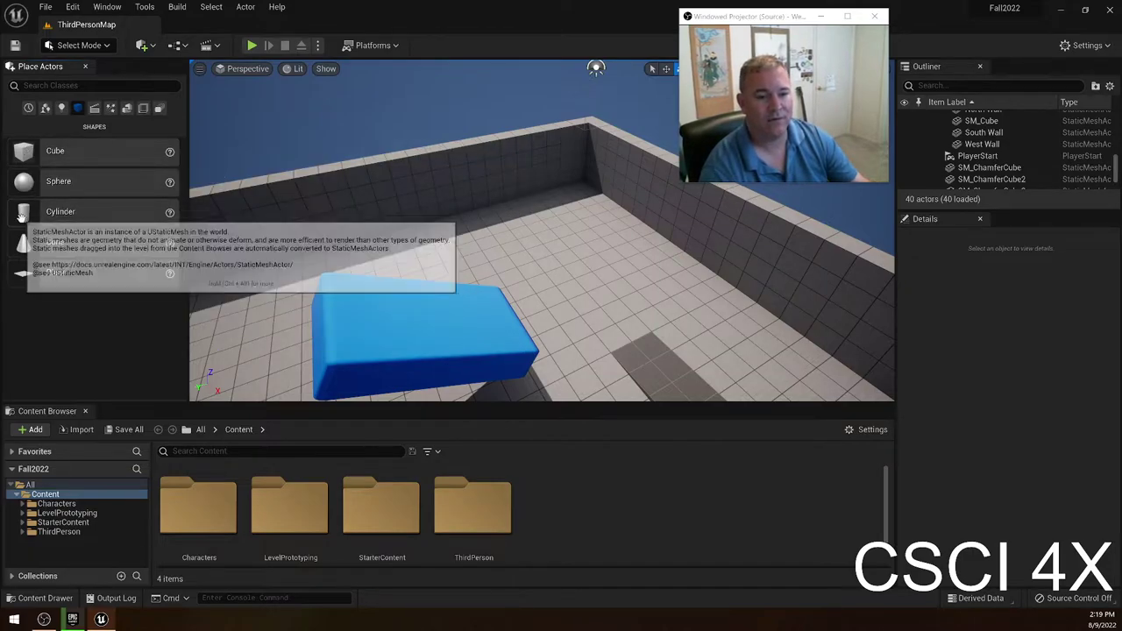
drag(130, 239, 605, 221)
key(w)
key(w)
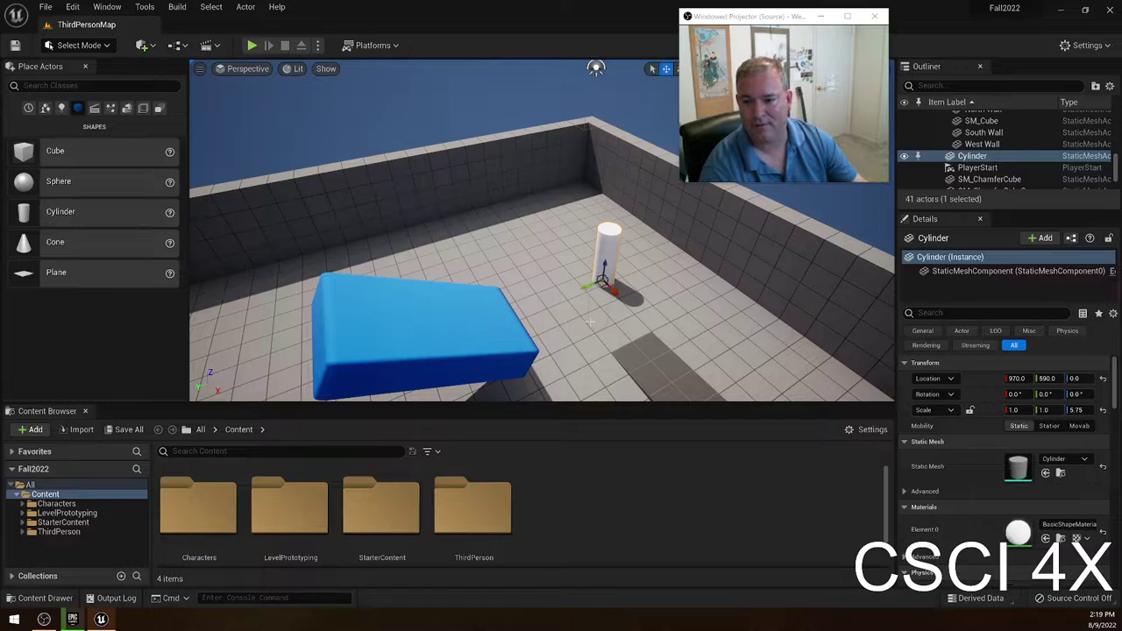
drag(602, 263, 643, 121)
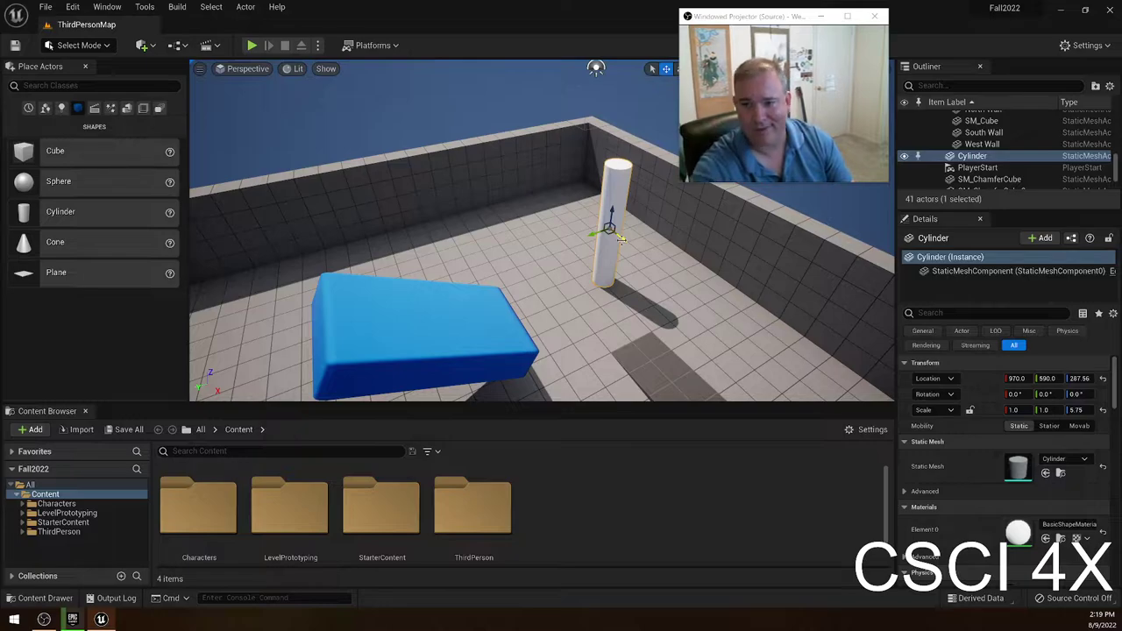
key(Delete)
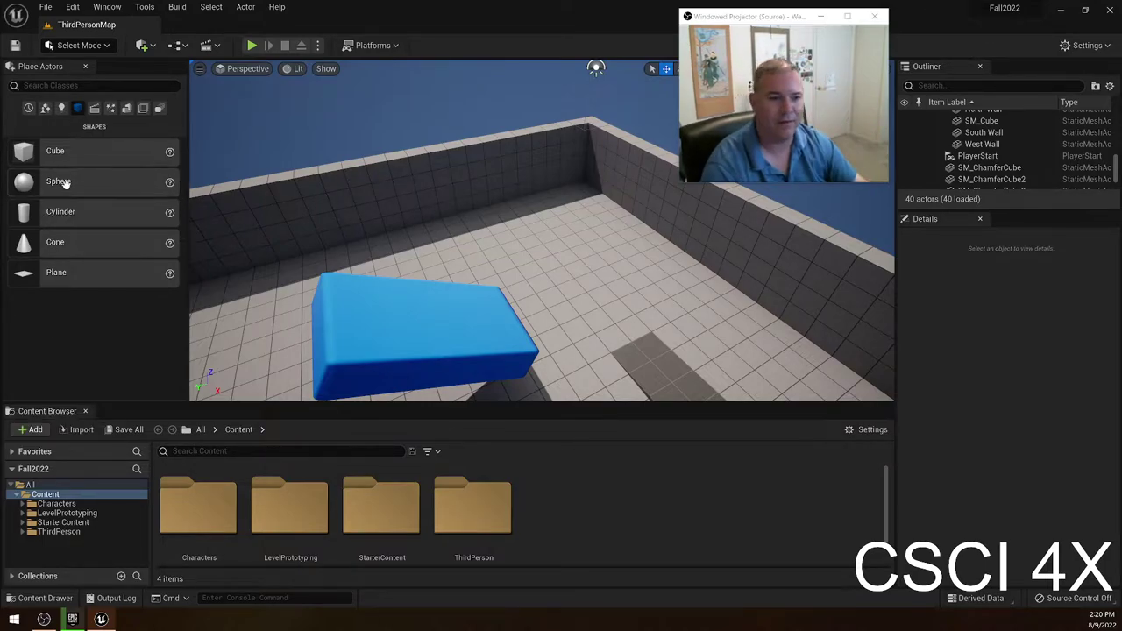
Place a cube at about X 850, Y 640, Z 270, try moving it against the side wall, and undo the move.
drag(24, 151, 647, 202)
right_click(659, 207)
mouse_move(710, 412)
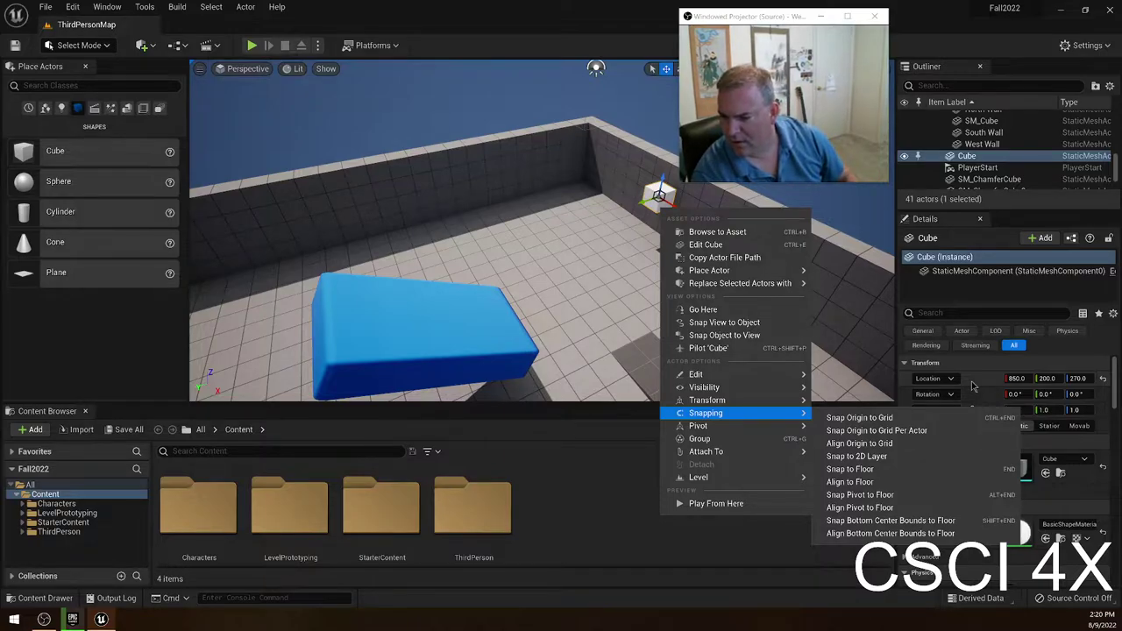
click(881, 430)
drag(643, 203, 651, 199)
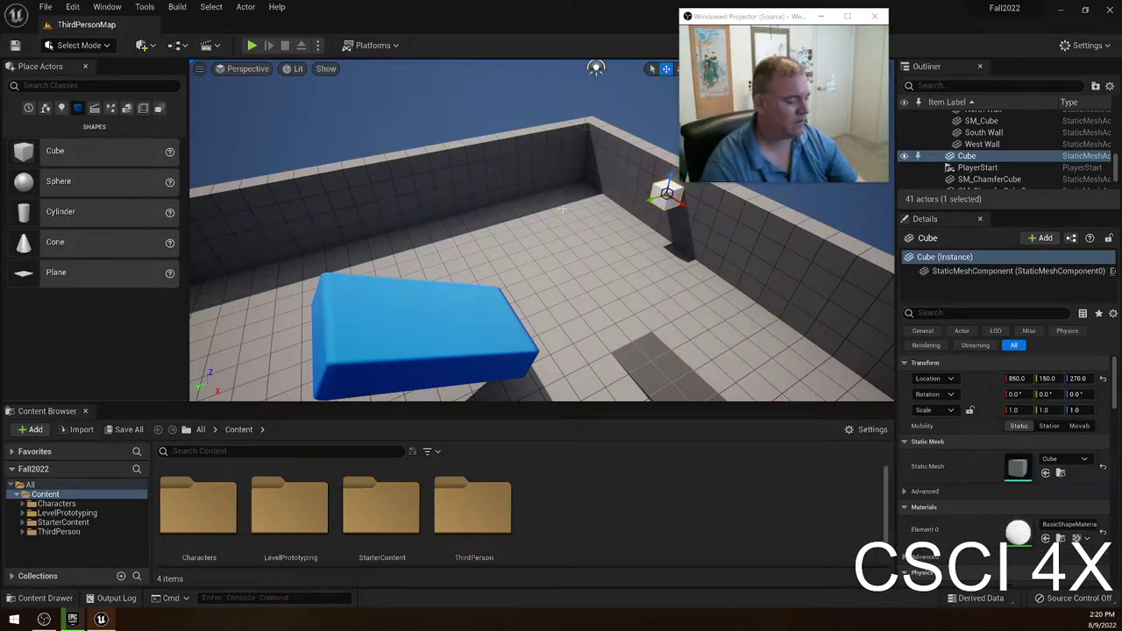
key(ctrl+z)
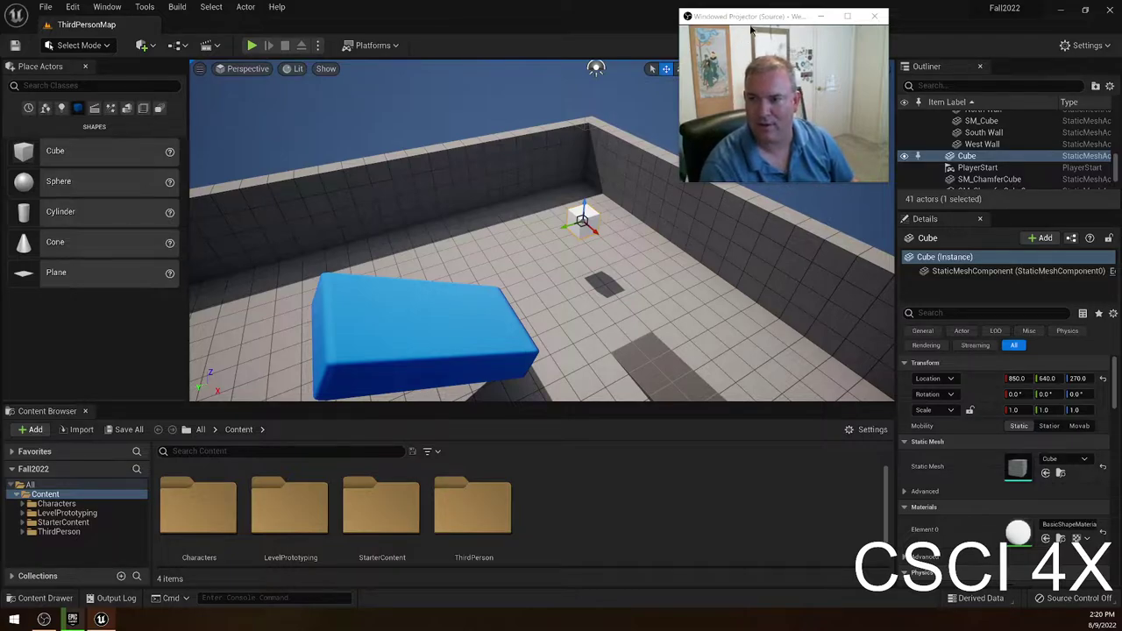
Turn on Surface Snapping for the level viewport, keeping Rotate to Surface Normal enabled and Surface Offset at 0.0.
drag(736, 9, 929, 9)
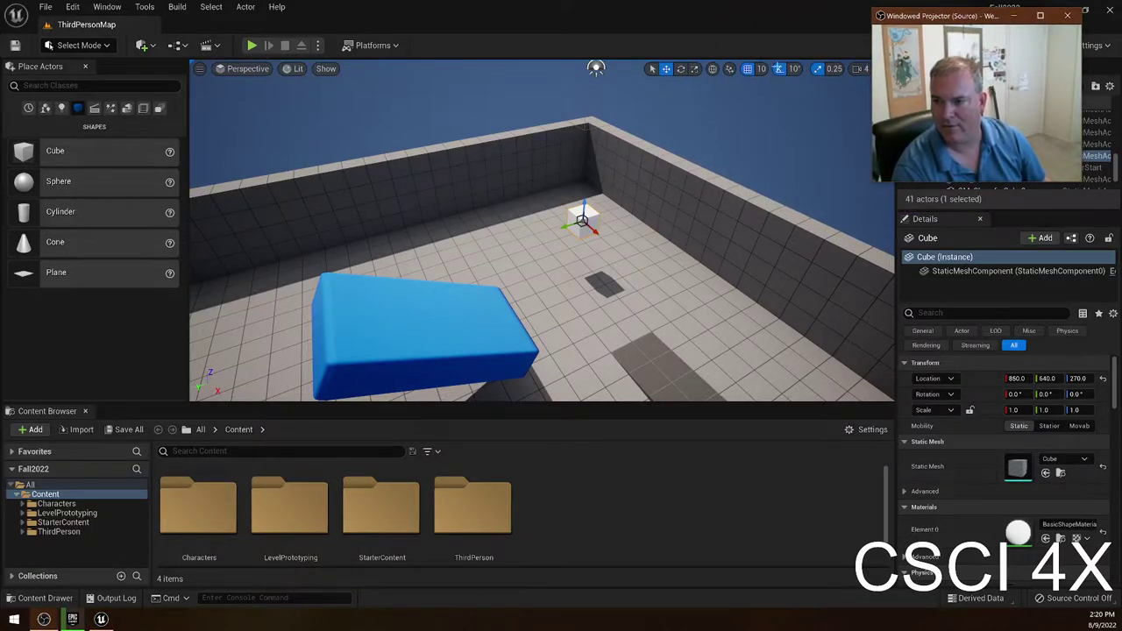
click(729, 69)
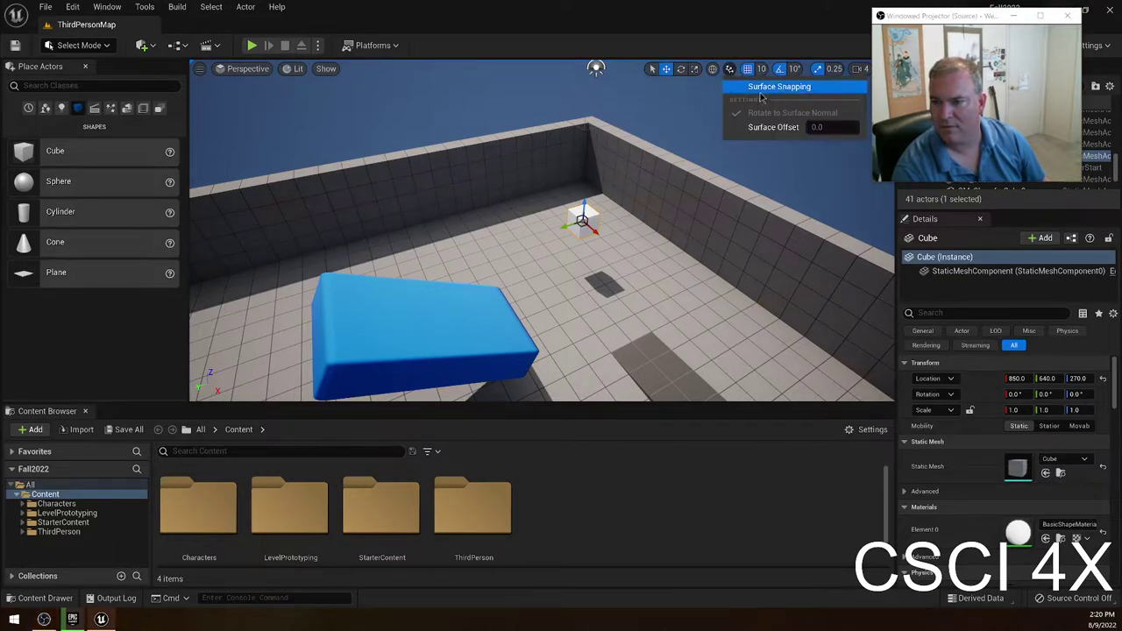
click(750, 87)
click(730, 70)
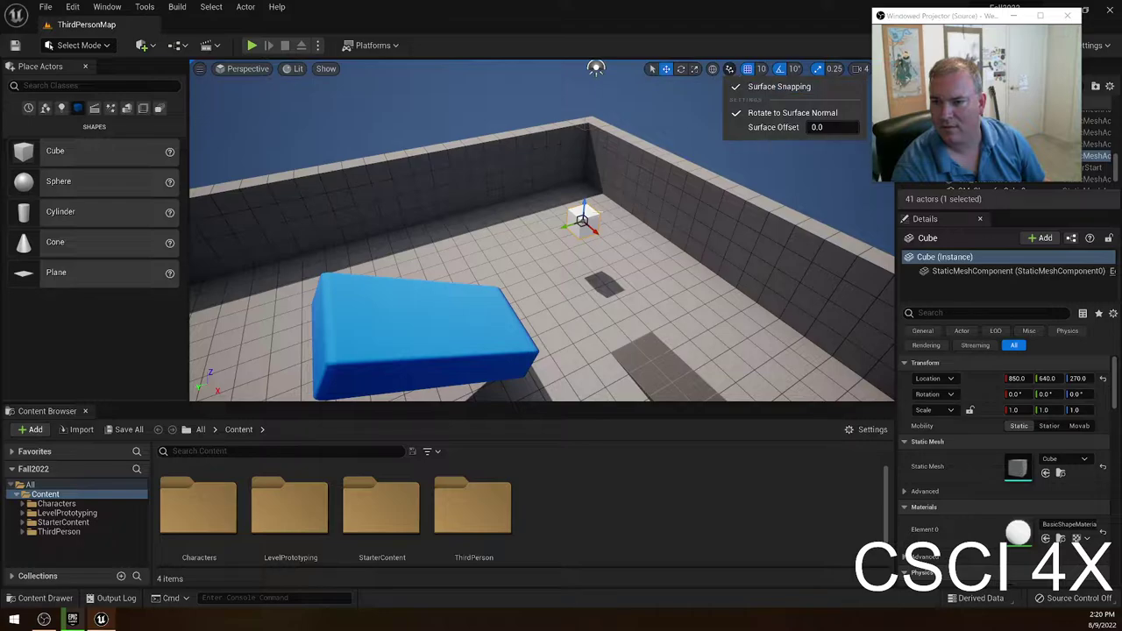
Try moving the cube along Y to 150 so it meets the side wall.
drag(560, 229, 645, 220)
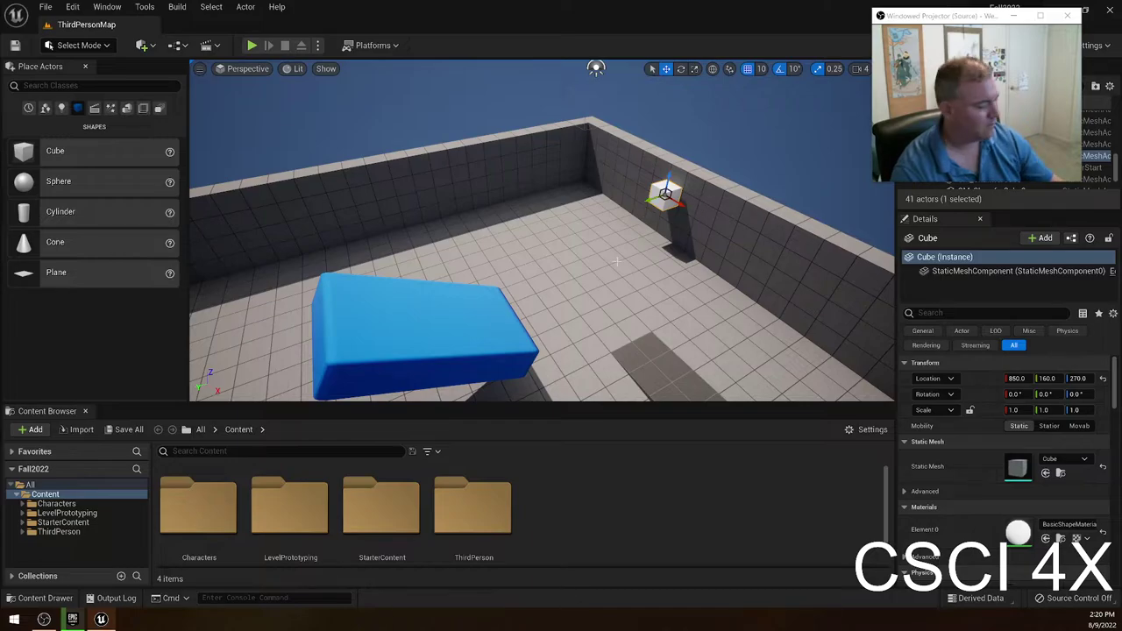
right_drag(646, 221, 520, 266)
key(d)
key(w)
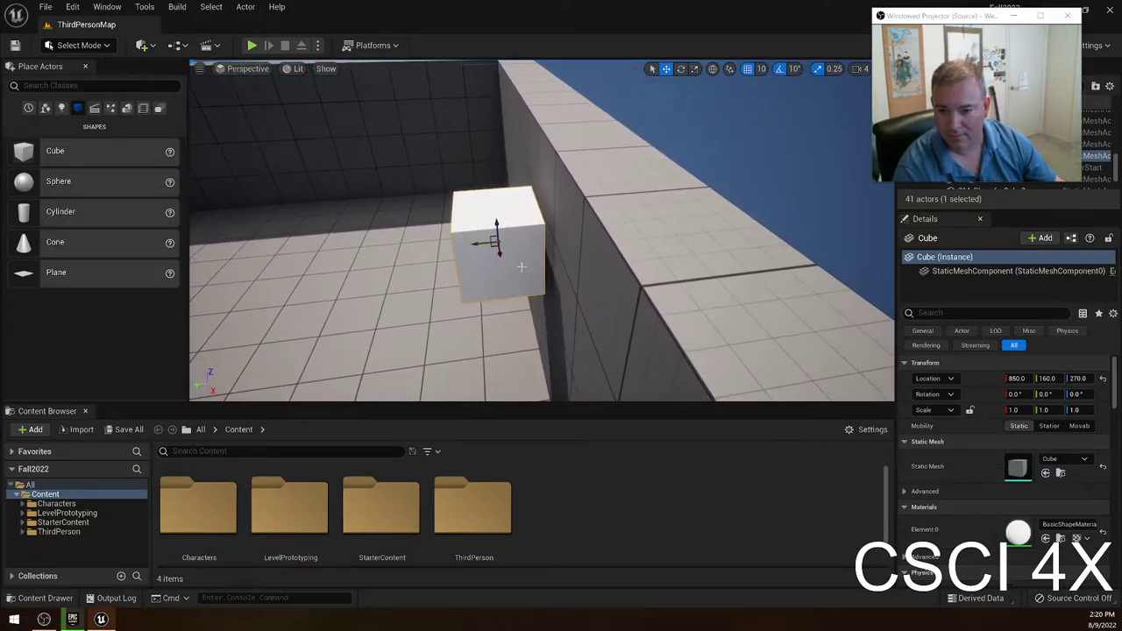
drag(482, 243, 486, 242)
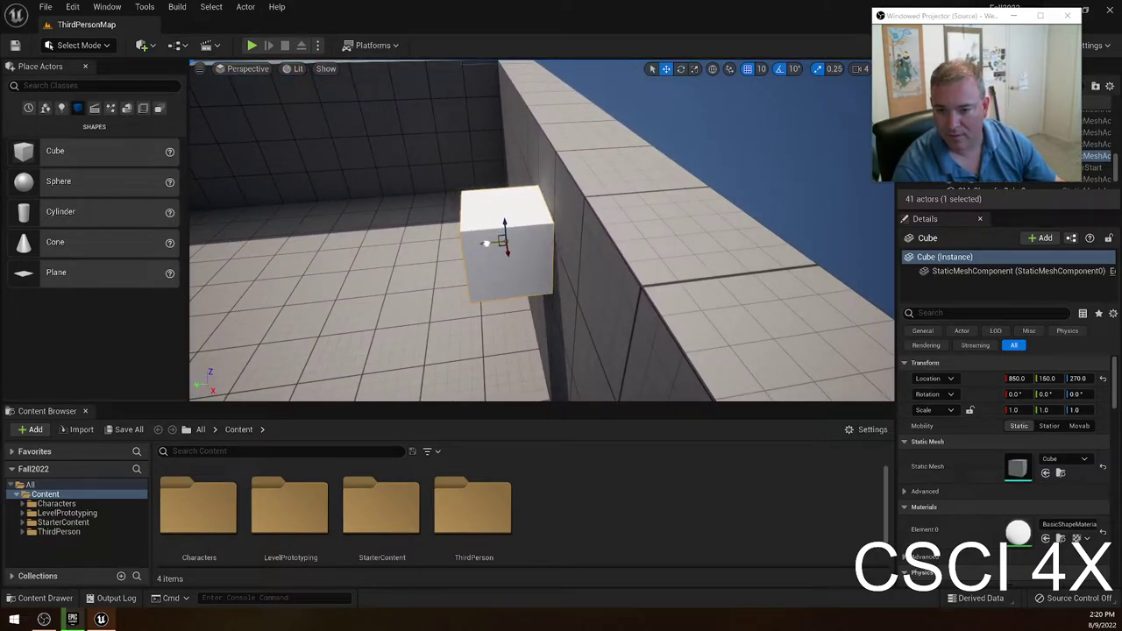
right_drag(531, 261, 469, 235)
key(d)
key(a)
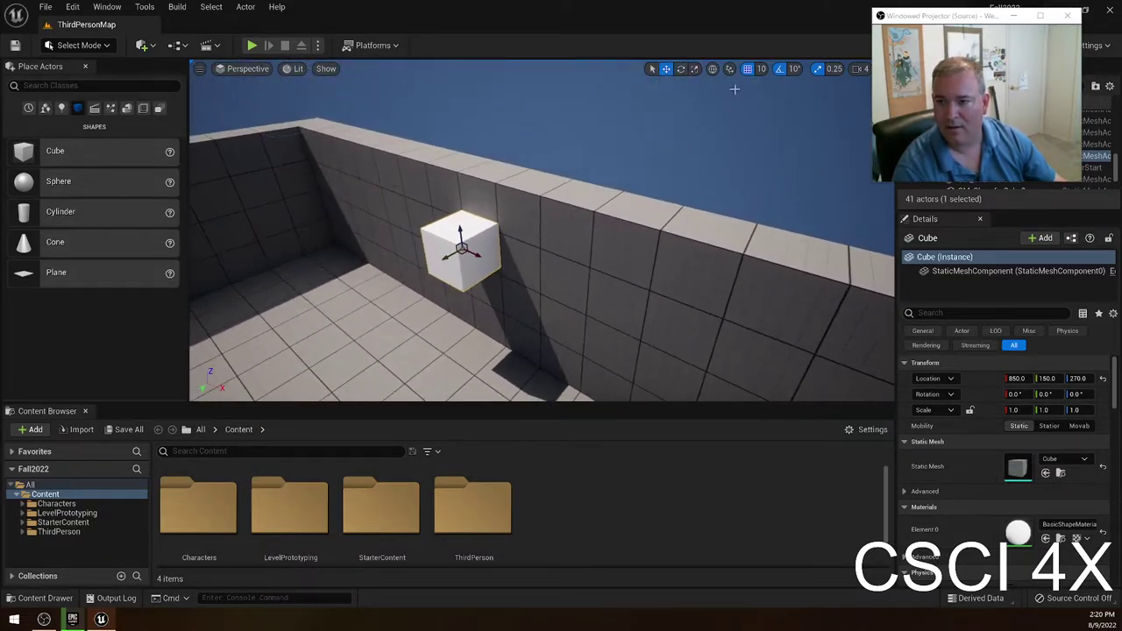
Check the surface snapping options and undo the cube's moves toward the side wall.
click(728, 68)
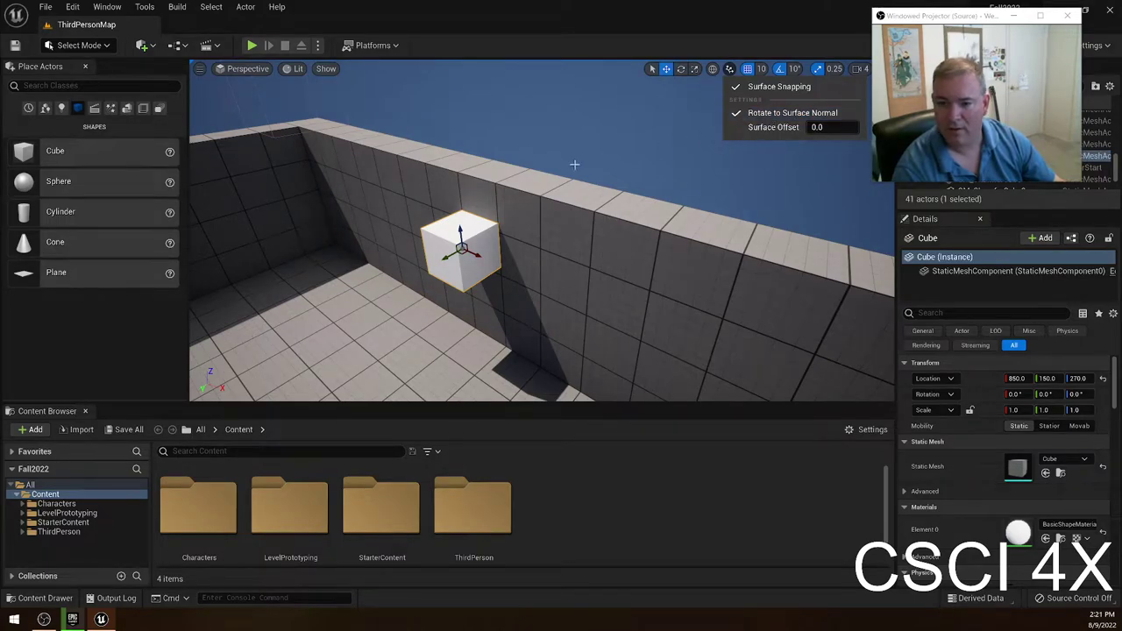
key(ctrl+z)
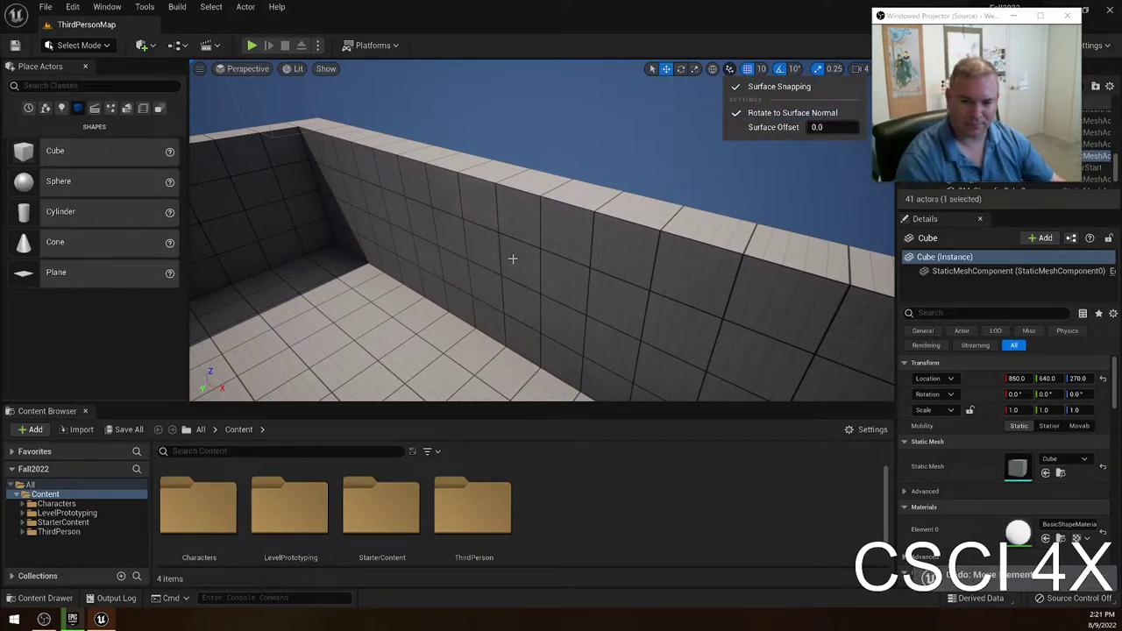
right_drag(511, 258, 564, 265)
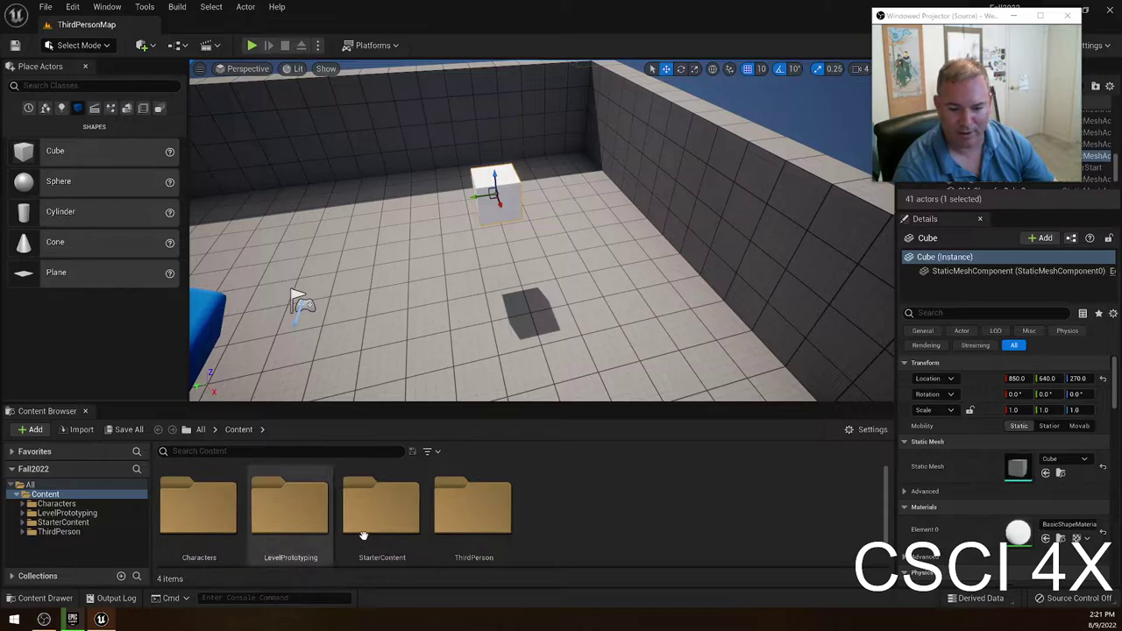
Open the StarterContent folder and look over the content filters and display settings.
click(60, 523)
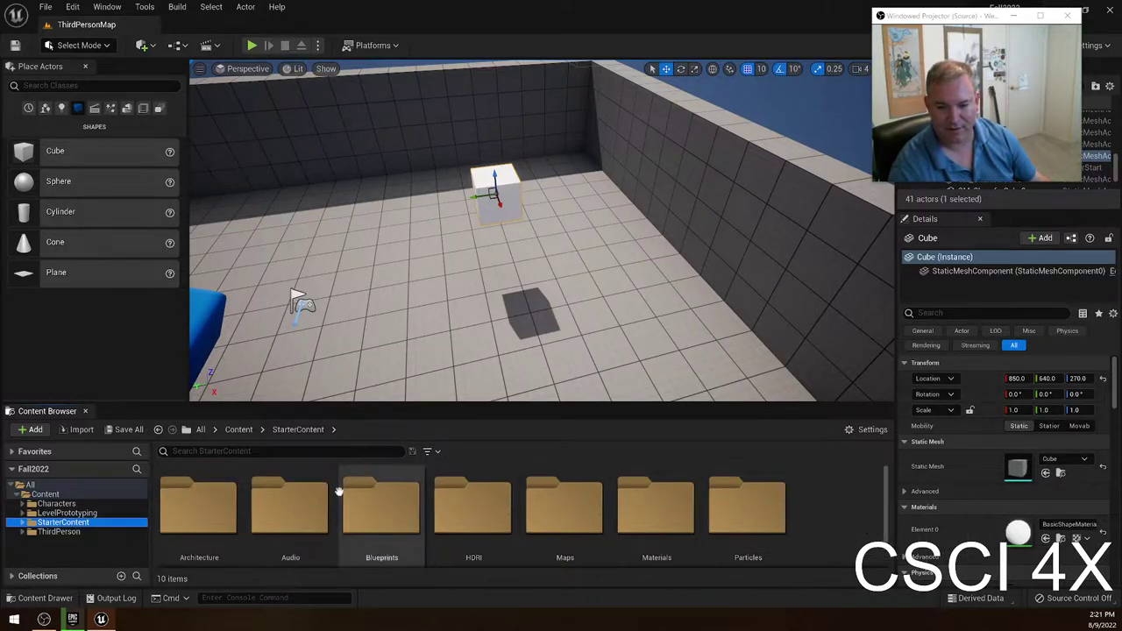
click(430, 452)
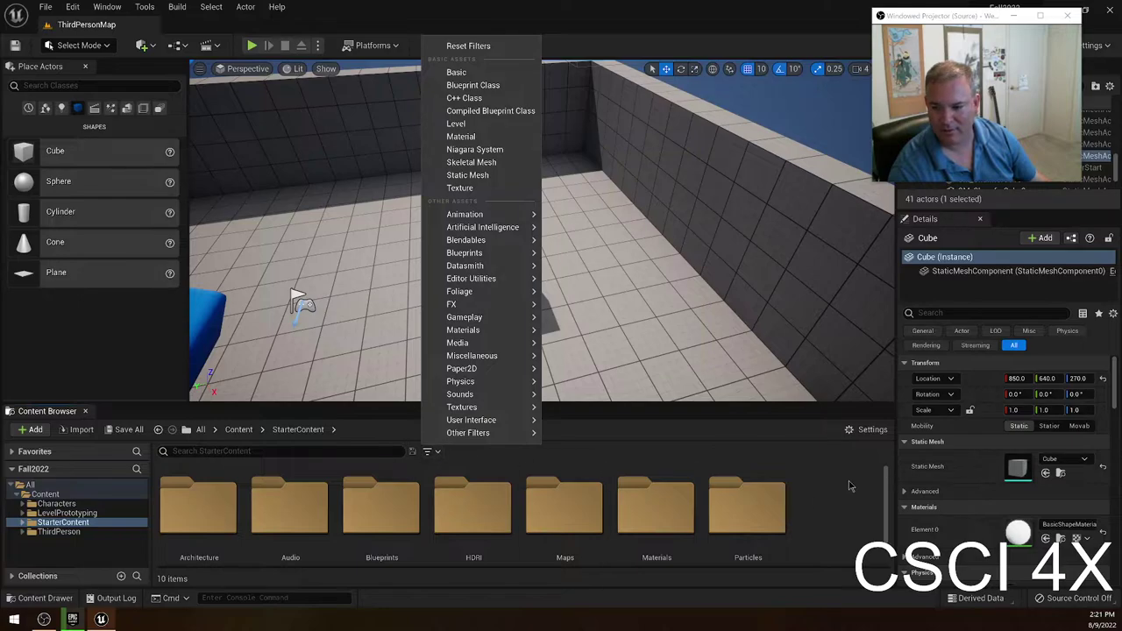
click(880, 441)
click(873, 430)
click(829, 486)
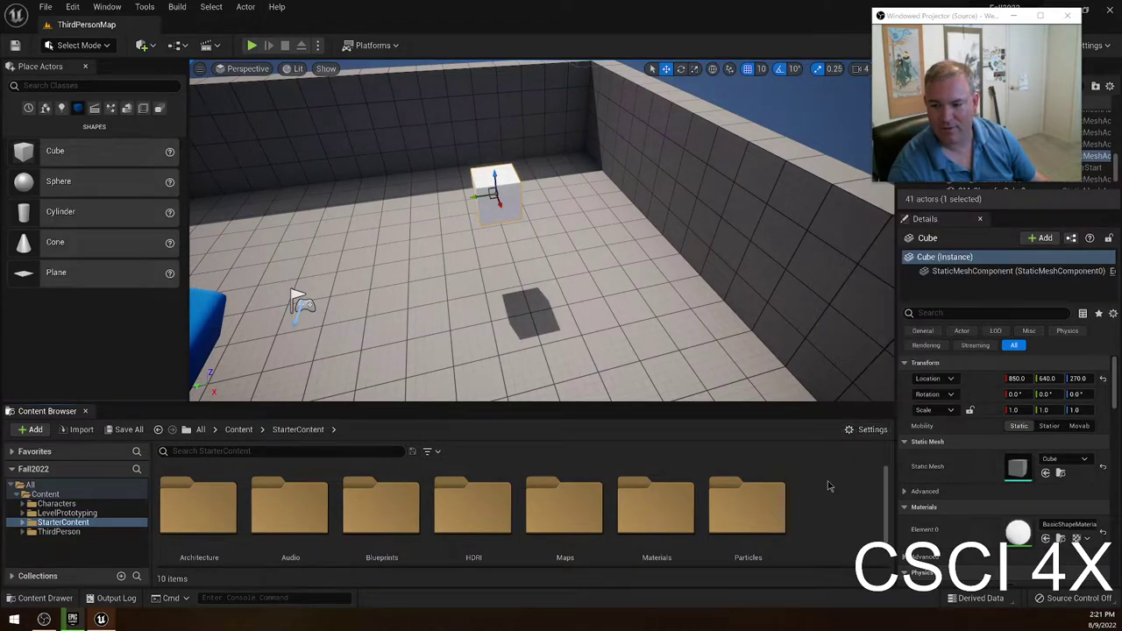
Try larger and smaller thumbnail sizes for the StarterContent folders, ending with thumbnails small enough to fit all folders in one row.
right_click(838, 501)
click(823, 512)
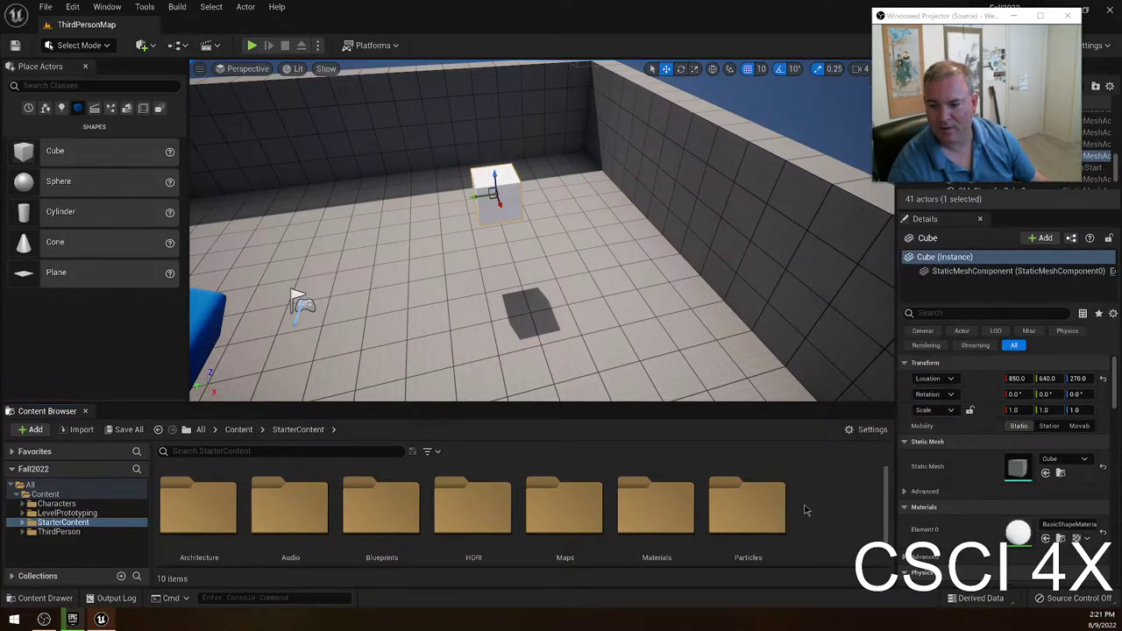
ctrl+scroll(821, 517, down, 1)
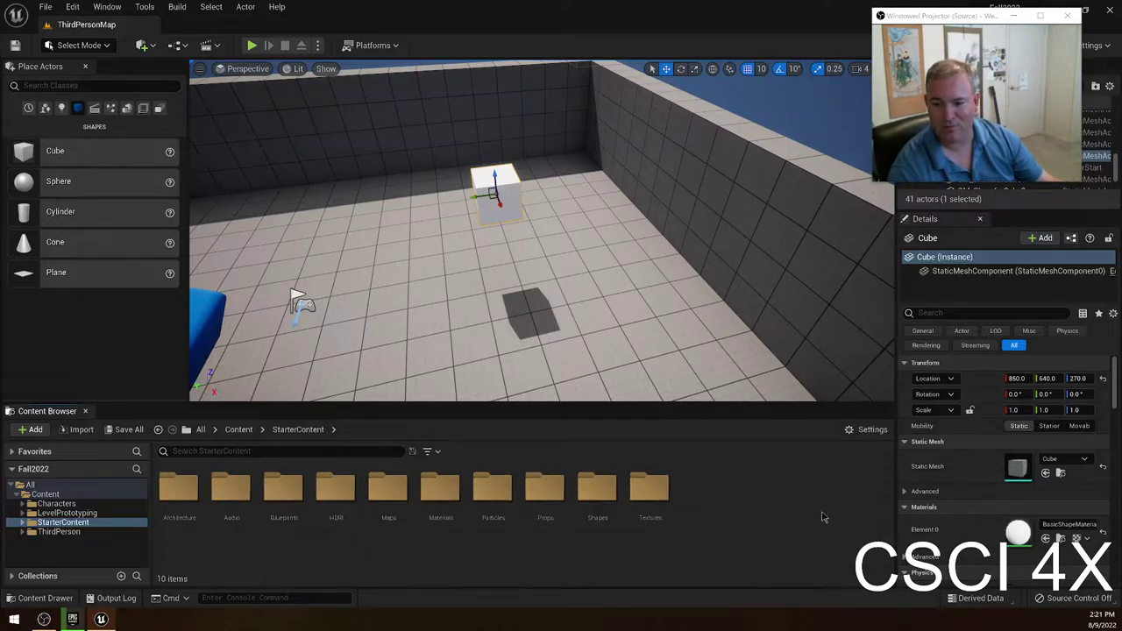
ctrl+scroll(474, 517, up, 1)
ctrl+scroll(445, 514, down, 1)
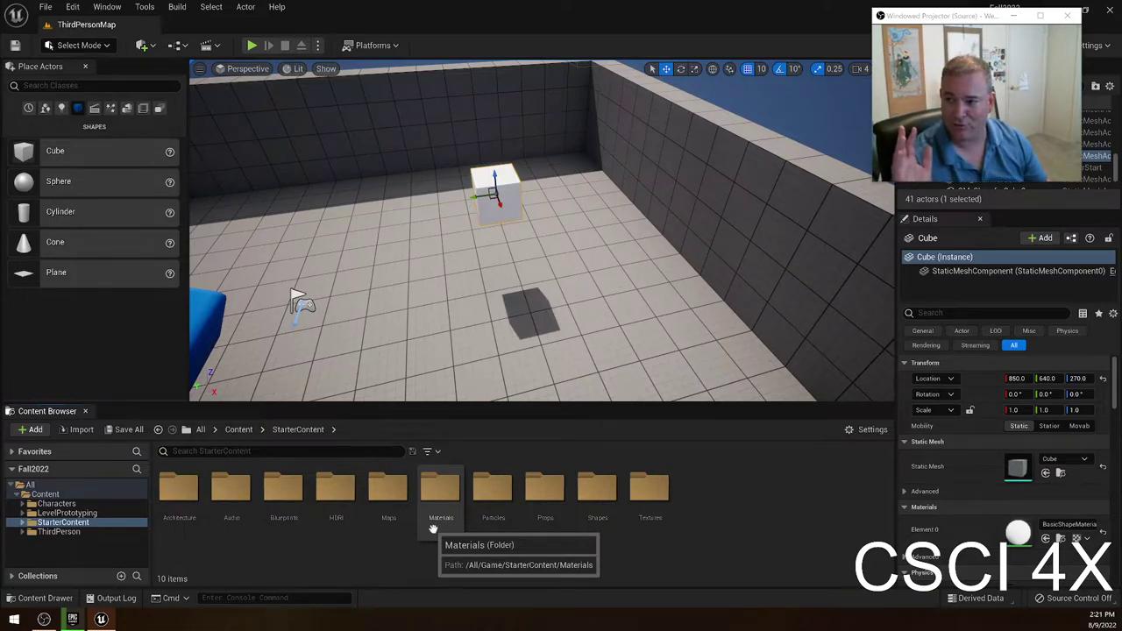
ctrl+scroll(613, 522, up, 2)
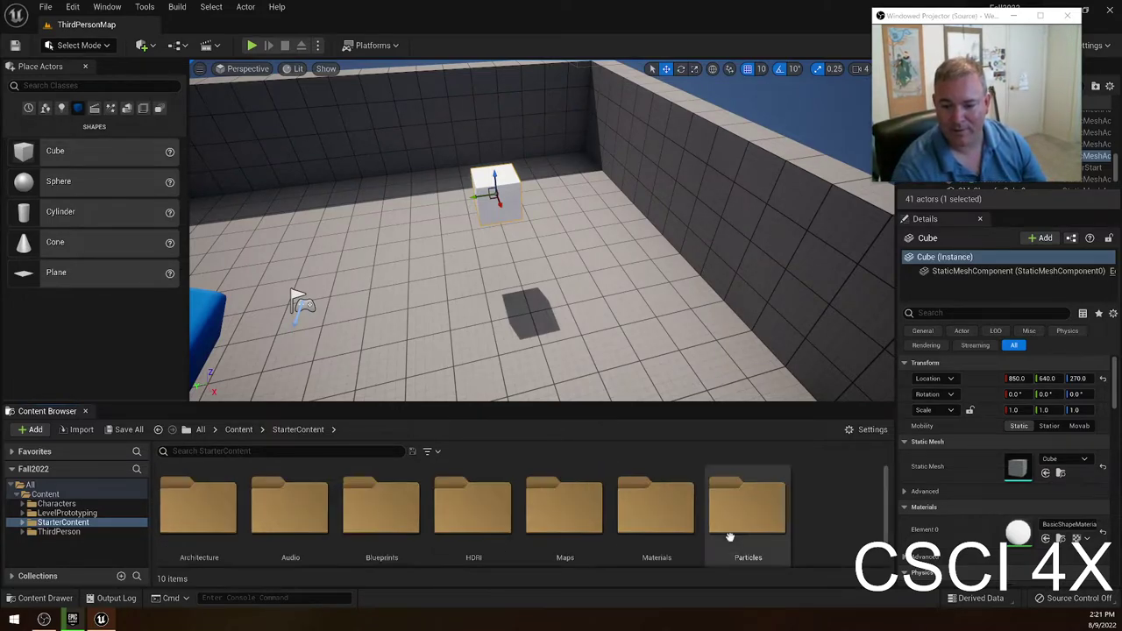
ctrl+scroll(610, 517, down, 2)
ctrl+scroll(608, 515, up, 1)
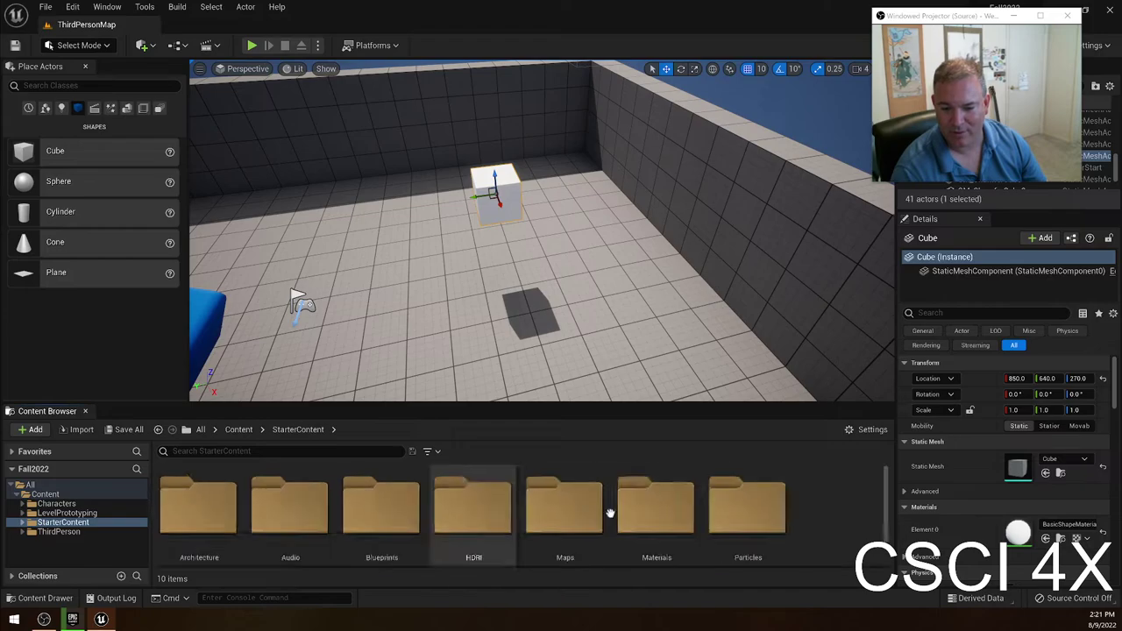
ctrl+scroll(612, 518, down, 1)
ctrl+scroll(619, 522, up, 1)
ctrl+scroll(636, 521, down, 1)
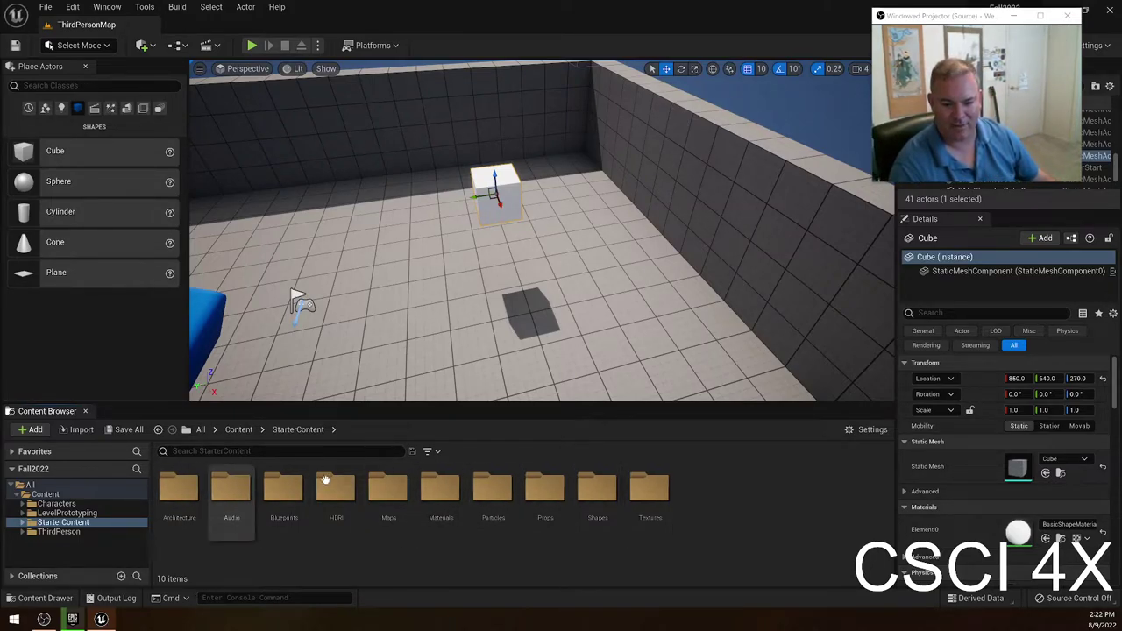
Open the Props folder and place SM_TableRound on the floor at X 980, Y 930.
double_click(556, 485)
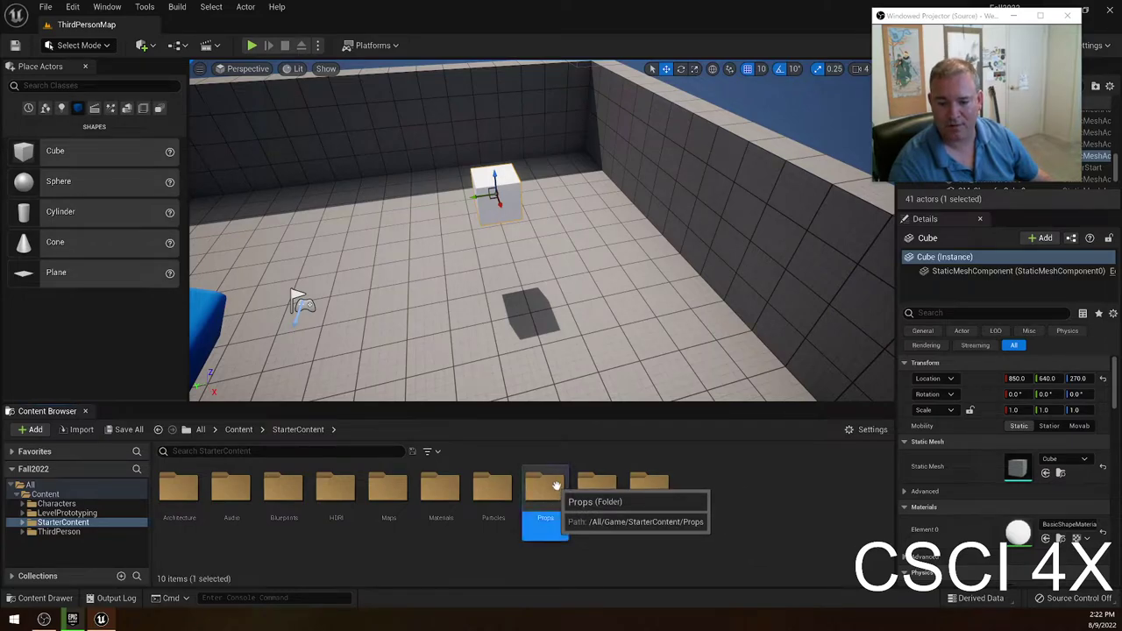
scroll(561, 495, down, 2)
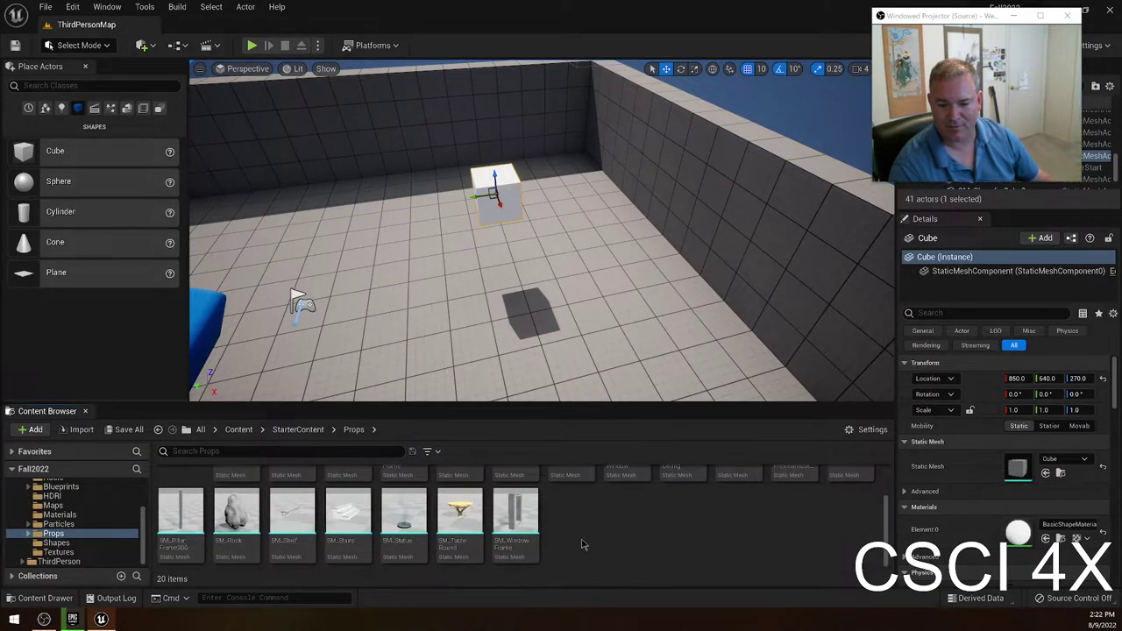
drag(460, 517, 394, 336)
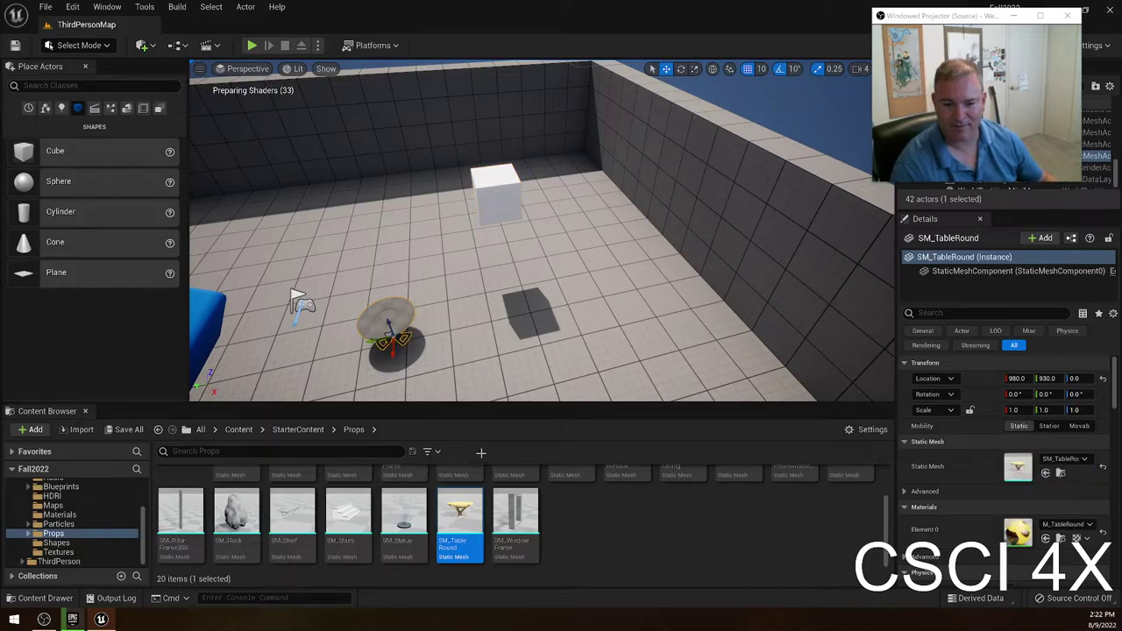
Place SM_Chair on the floor near the side wall at X 1070, Y 340 and frame it in the viewport.
scroll(568, 478, up, 2)
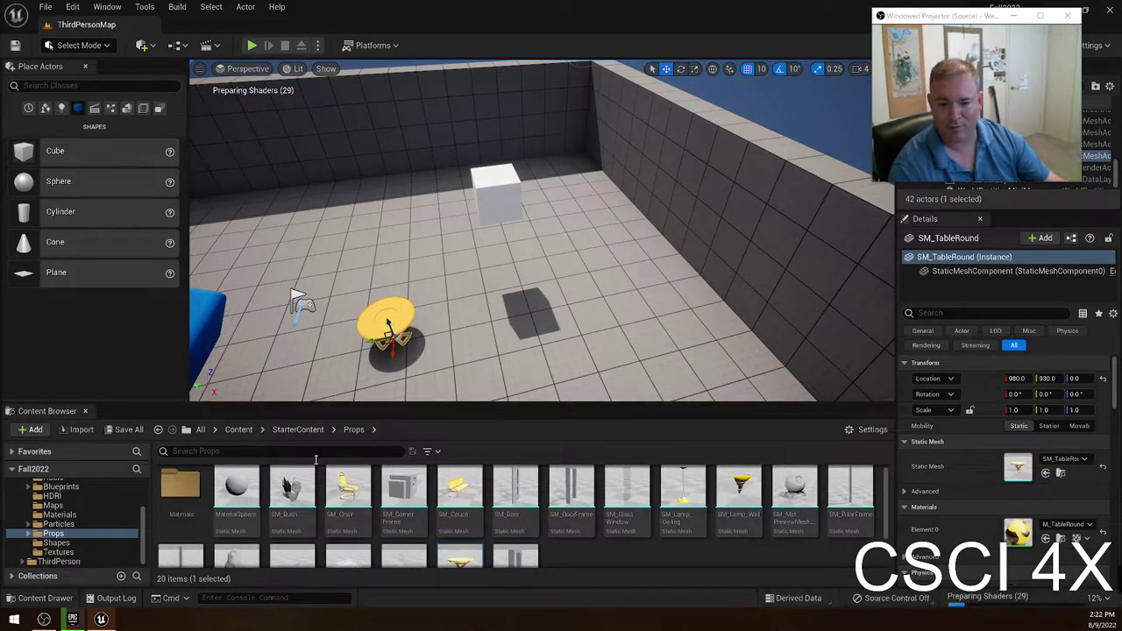
click(344, 492)
drag(343, 492, 631, 293)
key(f)
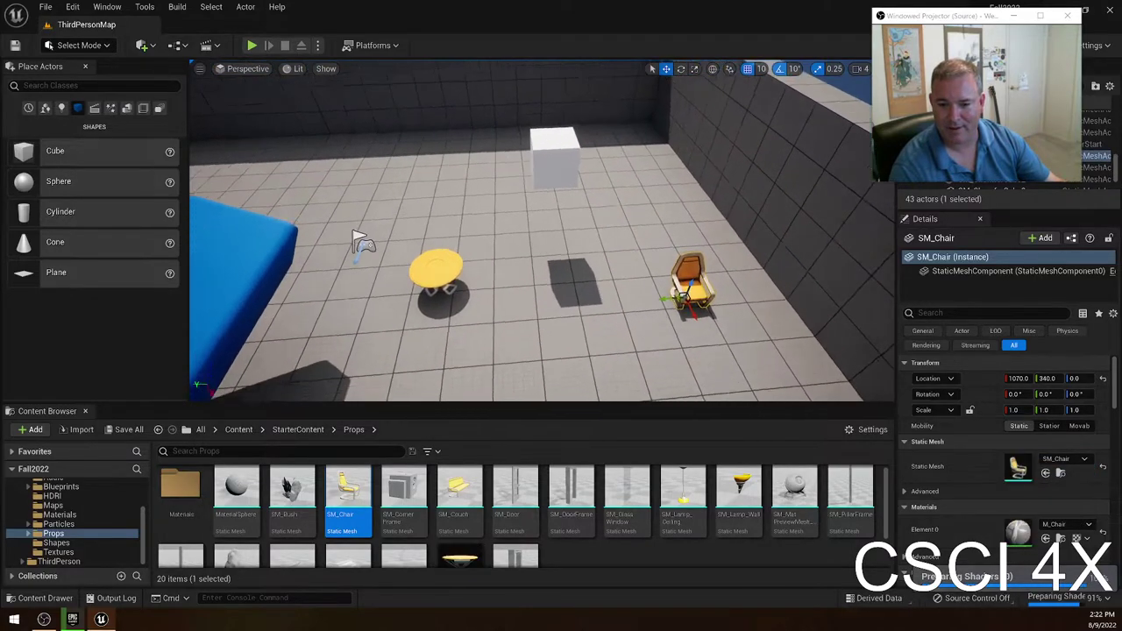
Rotate the chair to about 110 degrees around Z and duplicate it along Y to 650.
key(e)
drag(537, 295, 643, 301)
key(w)
drag(524, 302, 535, 351)
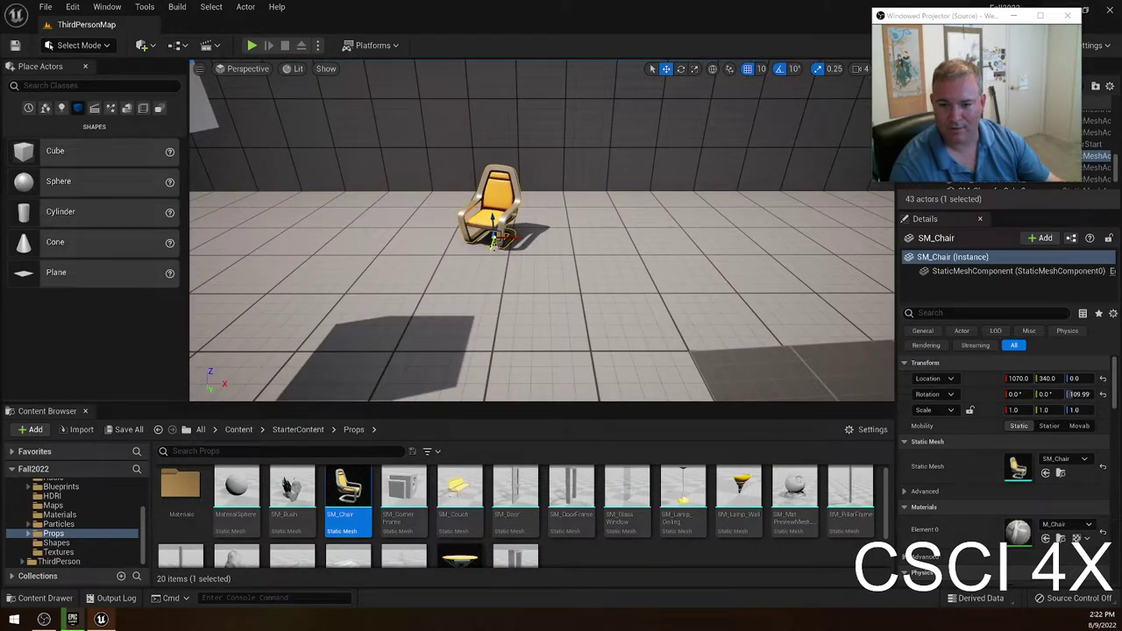
alt+drag(494, 241, 449, 386)
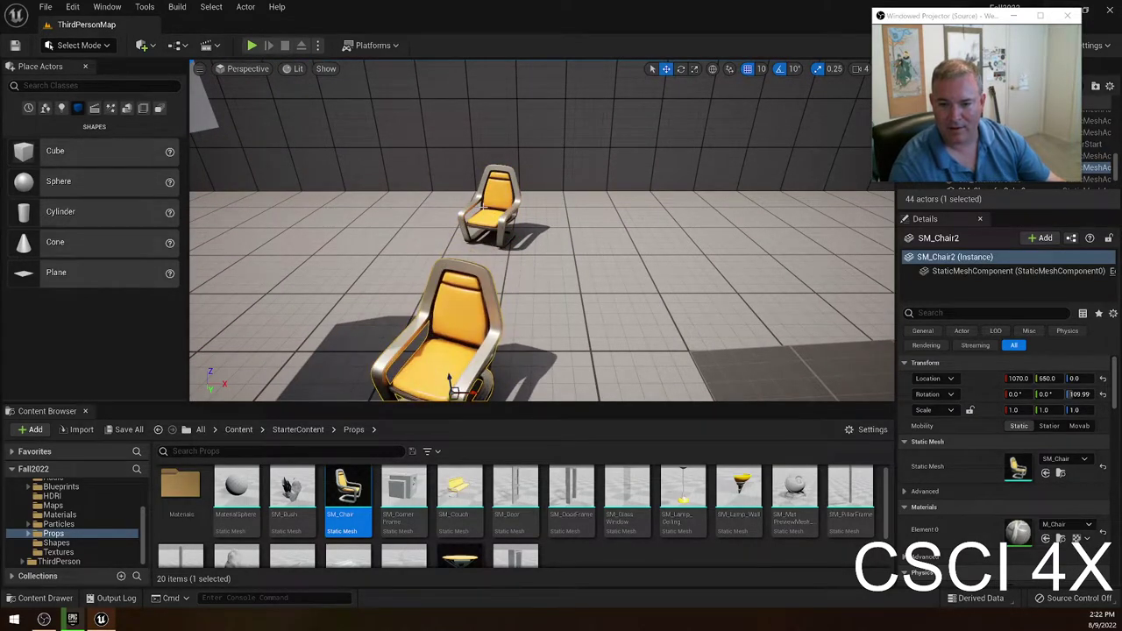
Move the original chair past the table to X 920, Y 1160 with the camera following it.
click(494, 219)
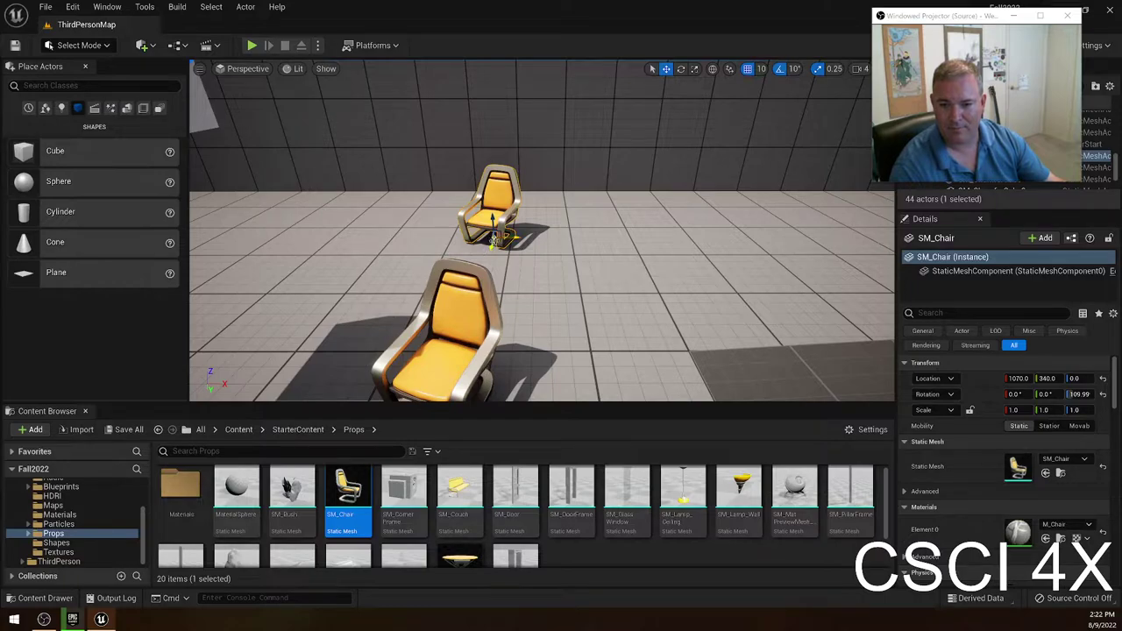
shift+drag(493, 246, 482, 381)
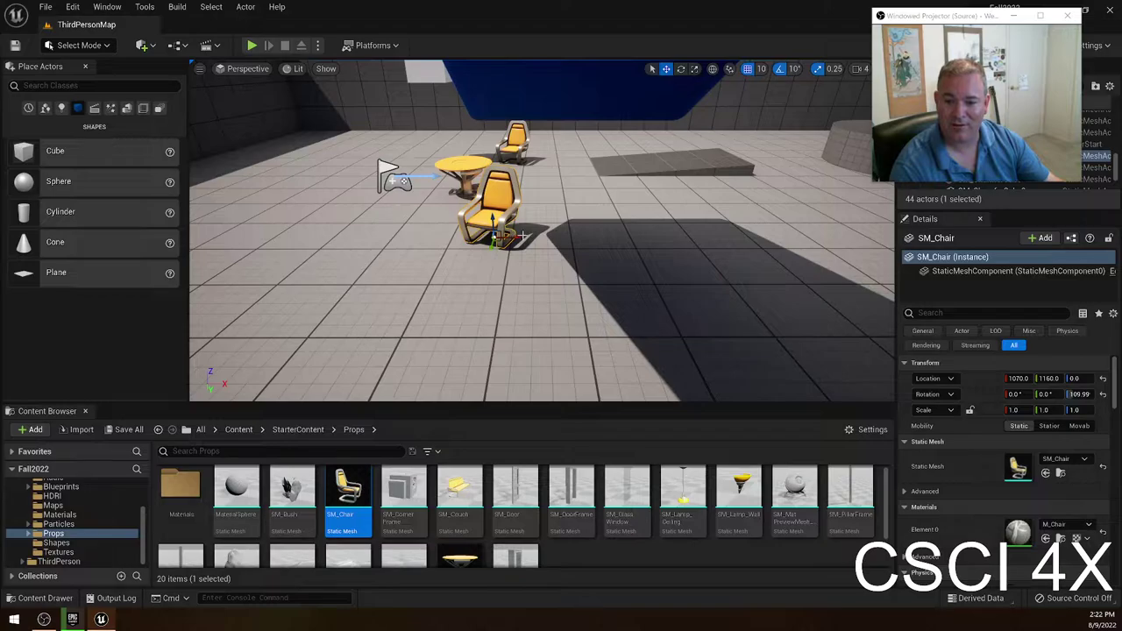
shift+drag(518, 239, 555, 254)
Turn the original chair to -60 degrees around Z and move it up to the table at X 940, Y 1010.
key(e)
right_drag(505, 253, 325, 277)
key(w)
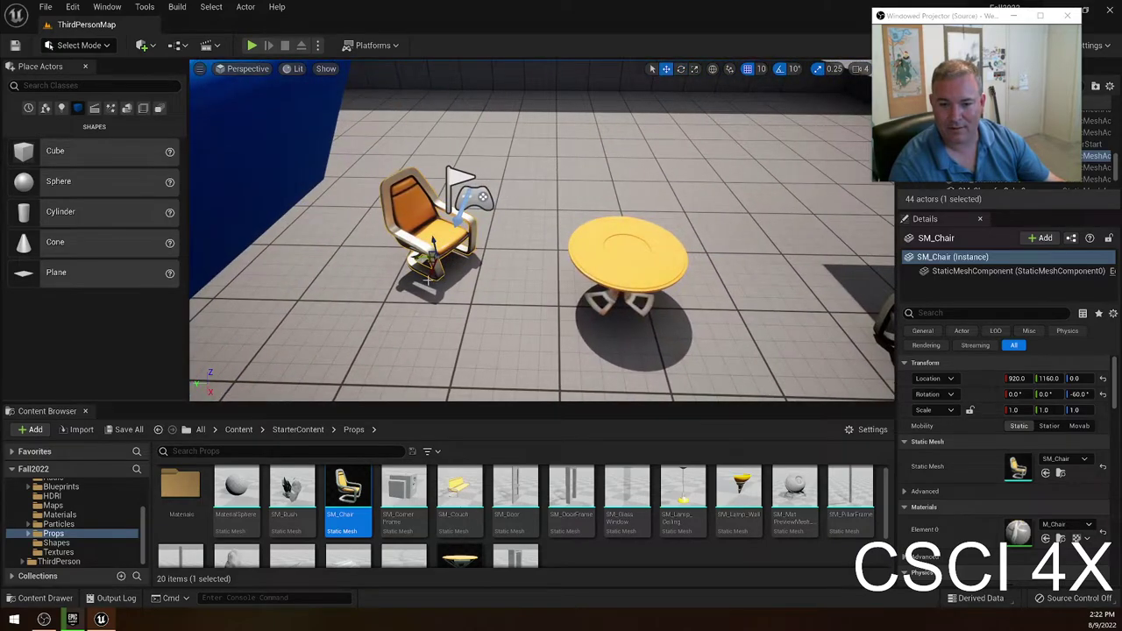
alt+drag(431, 252, 705, 265)
key(ctrl+z)
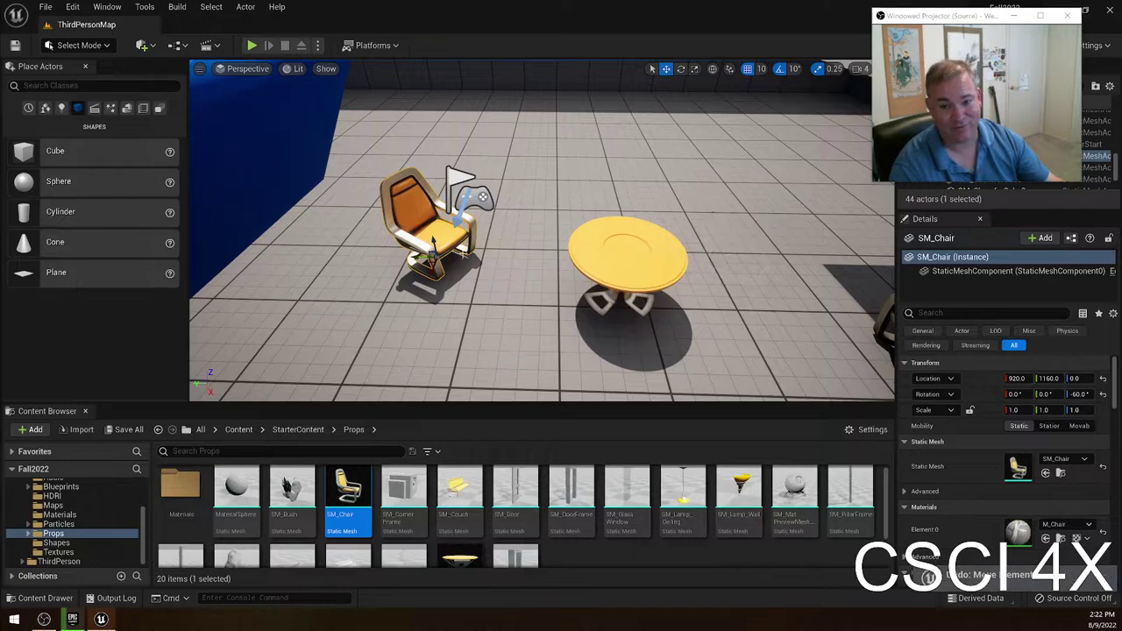
drag(430, 253, 542, 278)
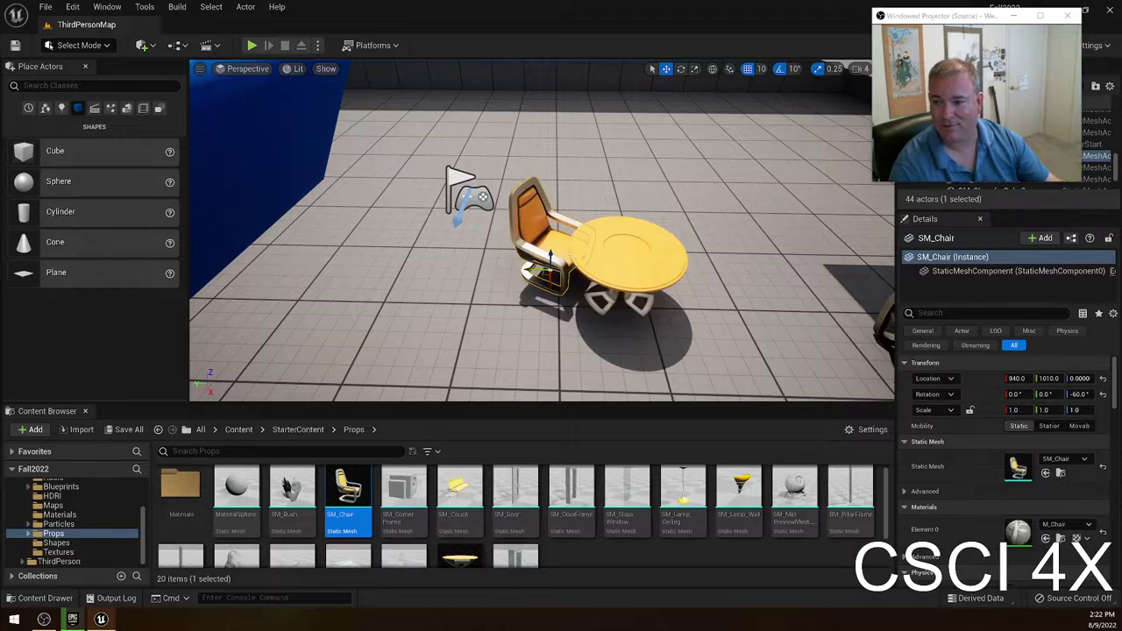
Select the second chair, try duplicating it along X to 1210, and undo the copy.
right_drag(575, 184, 688, 168)
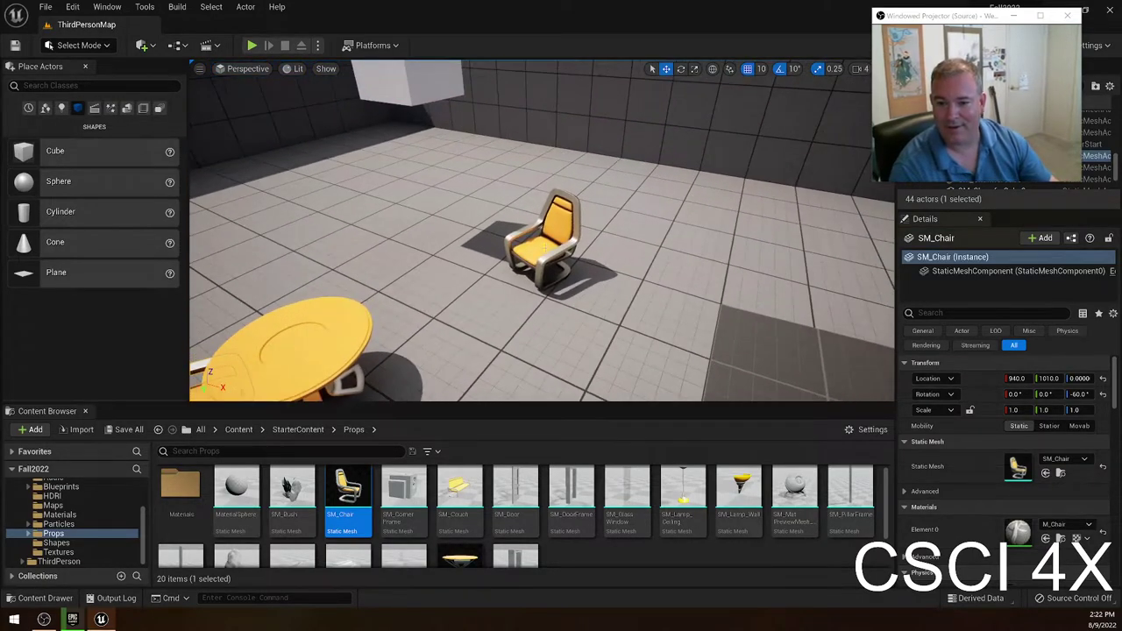
click(558, 247)
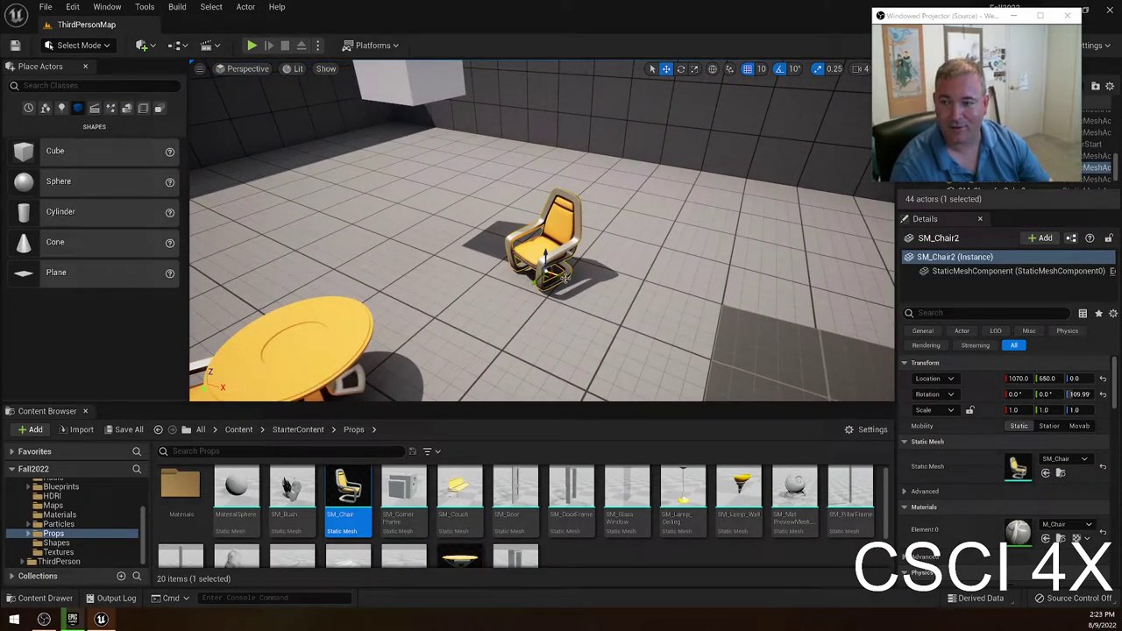
right_drag(564, 275, 563, 276)
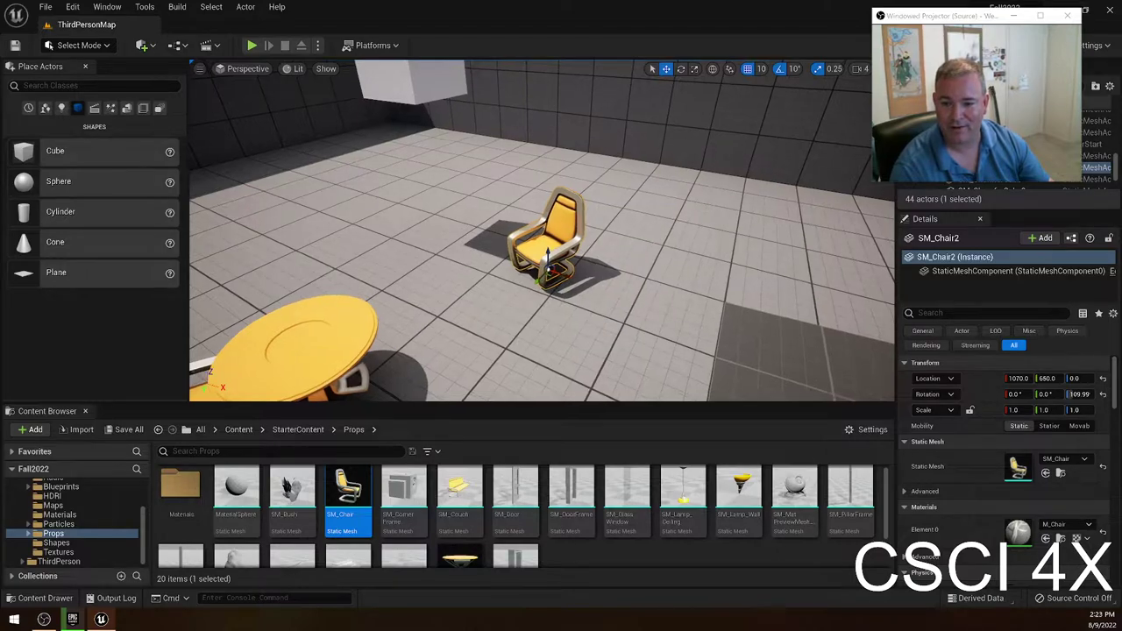
key(ctrl+z)
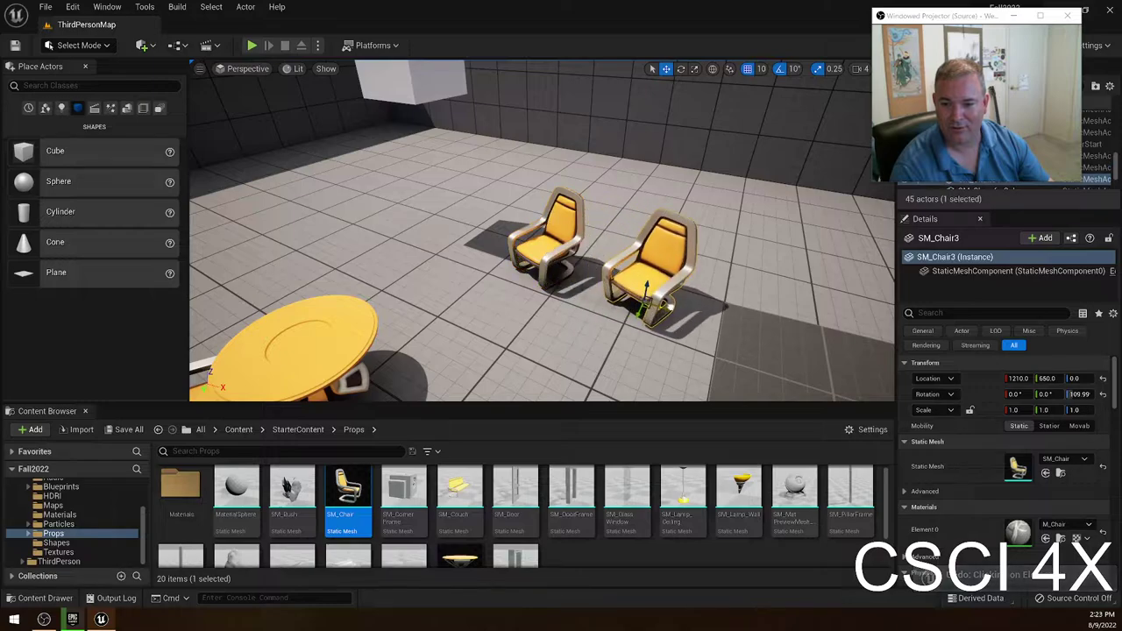
alt+drag(565, 282, 666, 307)
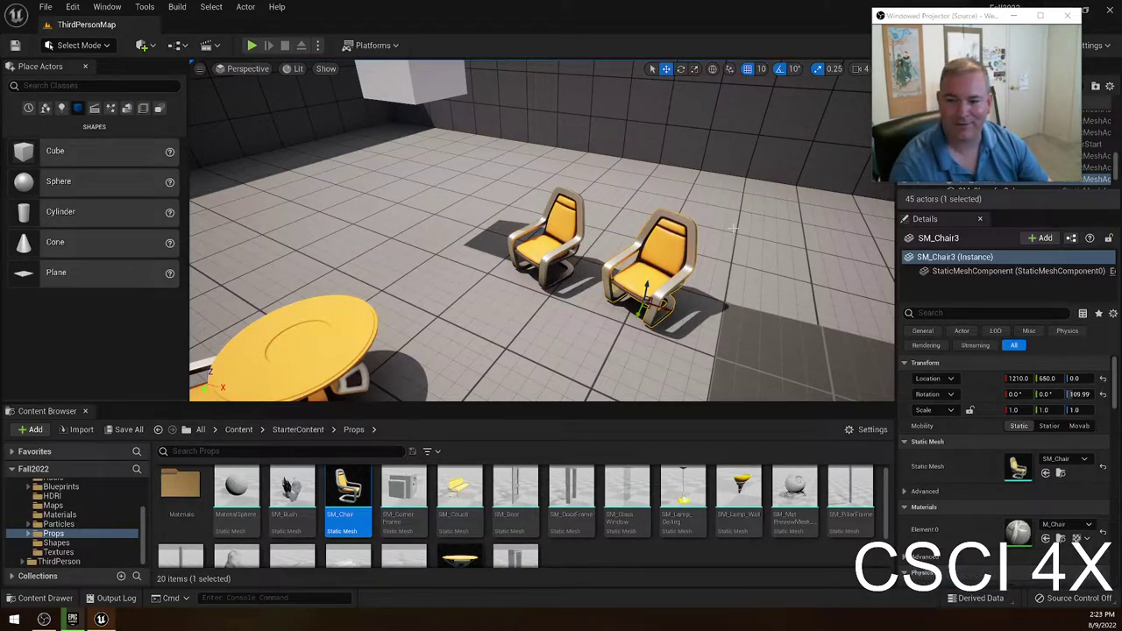
key(ctrl+z)
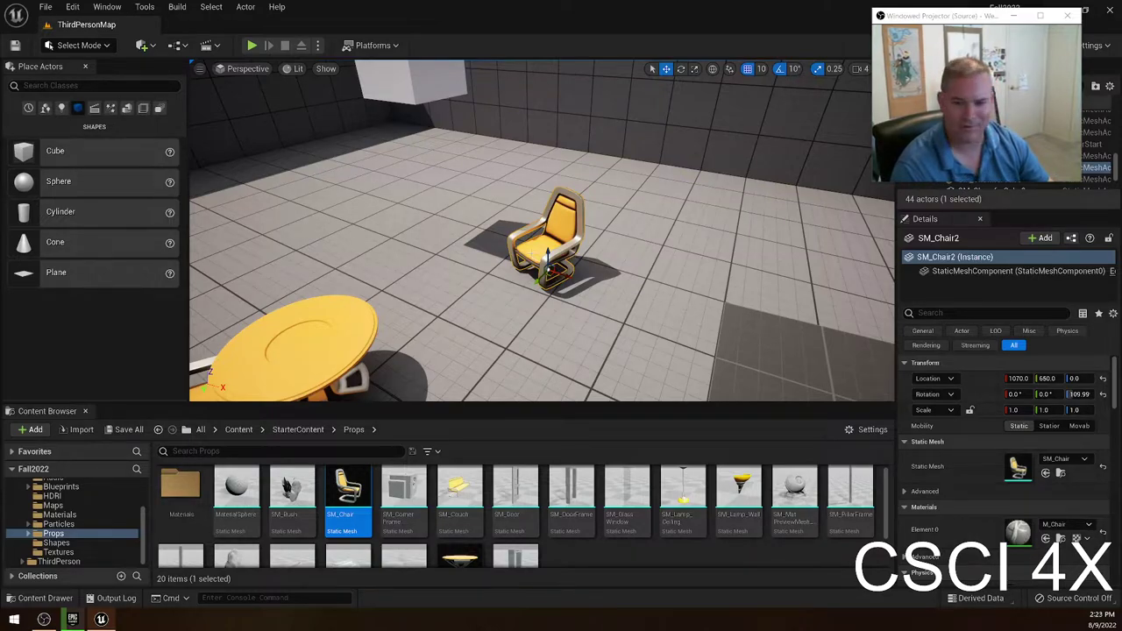
Try the Duplicate command and drag-copying on the second chair, including a copy at X 1280, and undo all the copies.
key(ctrl+d)
drag(566, 279, 772, 324)
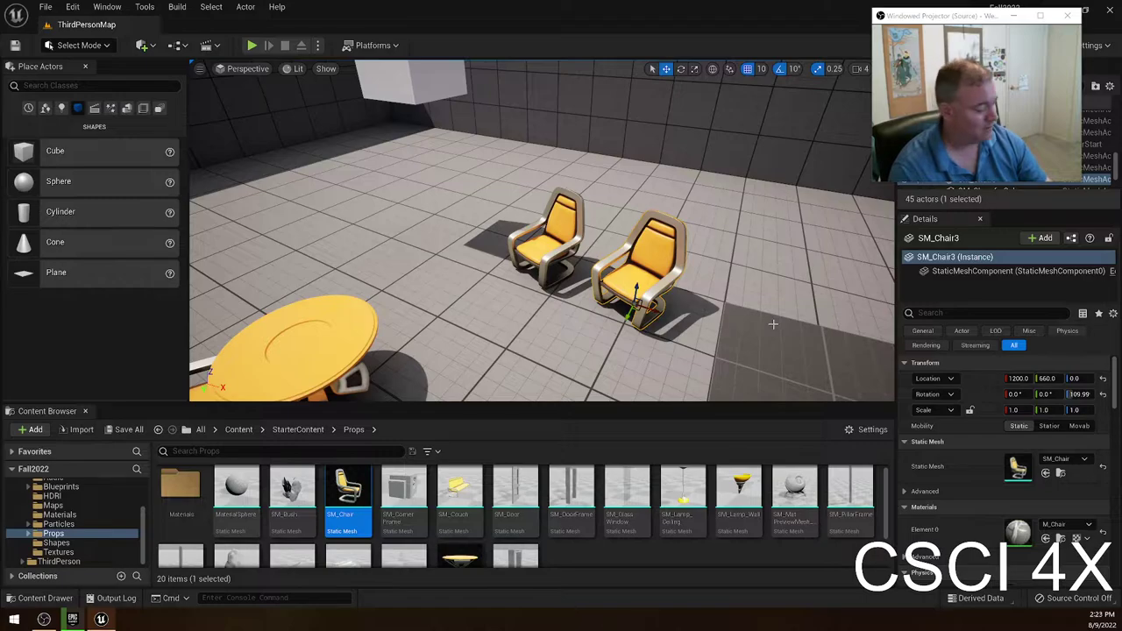
key(ctrl+d)
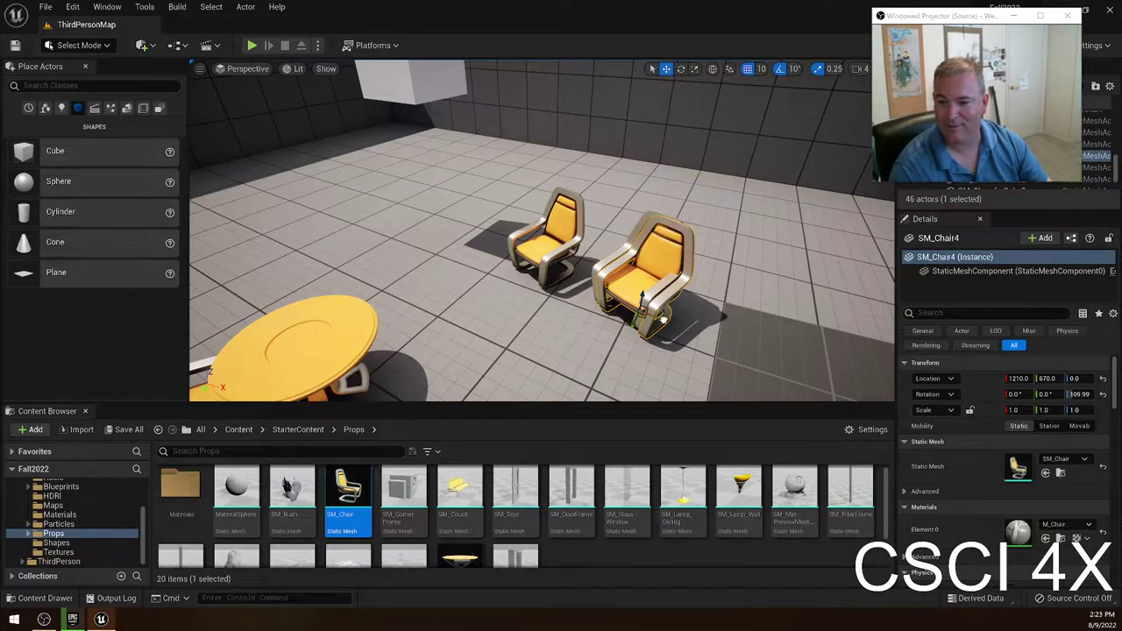
alt+drag(644, 298, 752, 342)
key(ctrl+z)
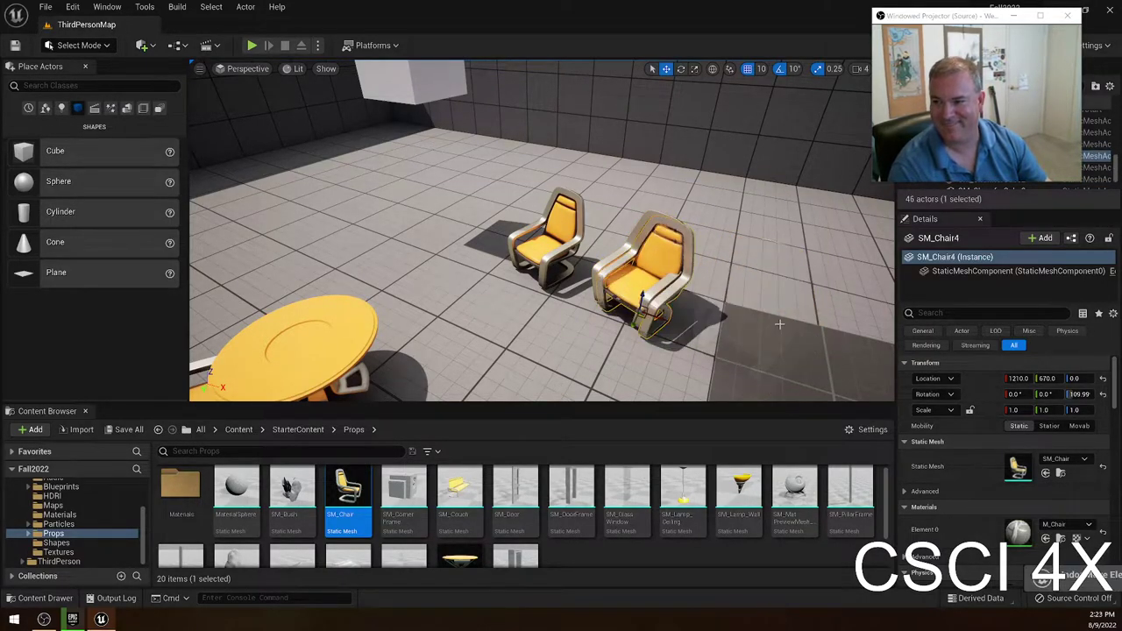
key(ctrl+z)
key(ctrl+z)
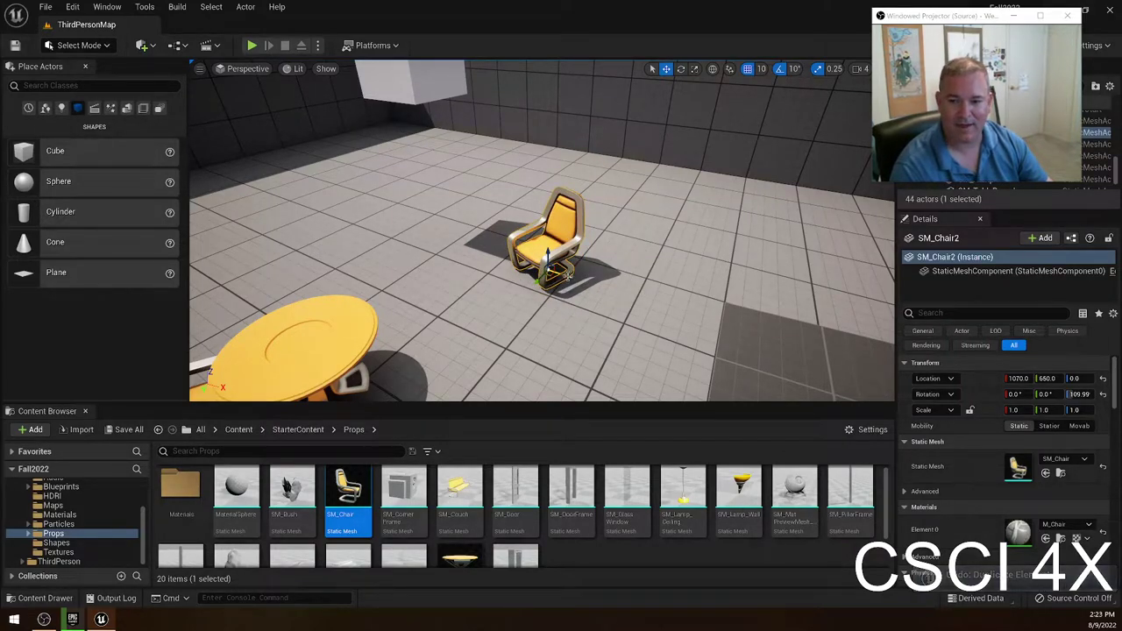
alt+drag(565, 279, 712, 339)
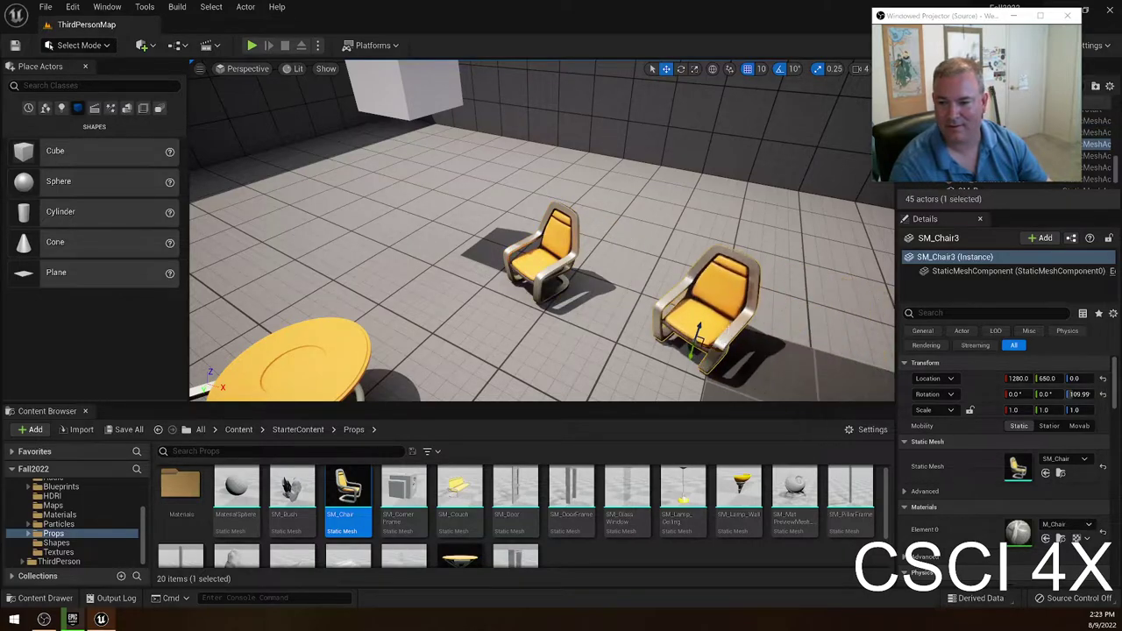
key(ctrl+z)
Move the second chair to the table at X 1040, Y 850, rotate it to about 120 degrees around Z, and deselect it.
drag(561, 290, 600, 399)
mouse_move(534, 273)
right_down()
mouse_move(526, 279)
mouse_move(519, 263)
right_up()
key(e)
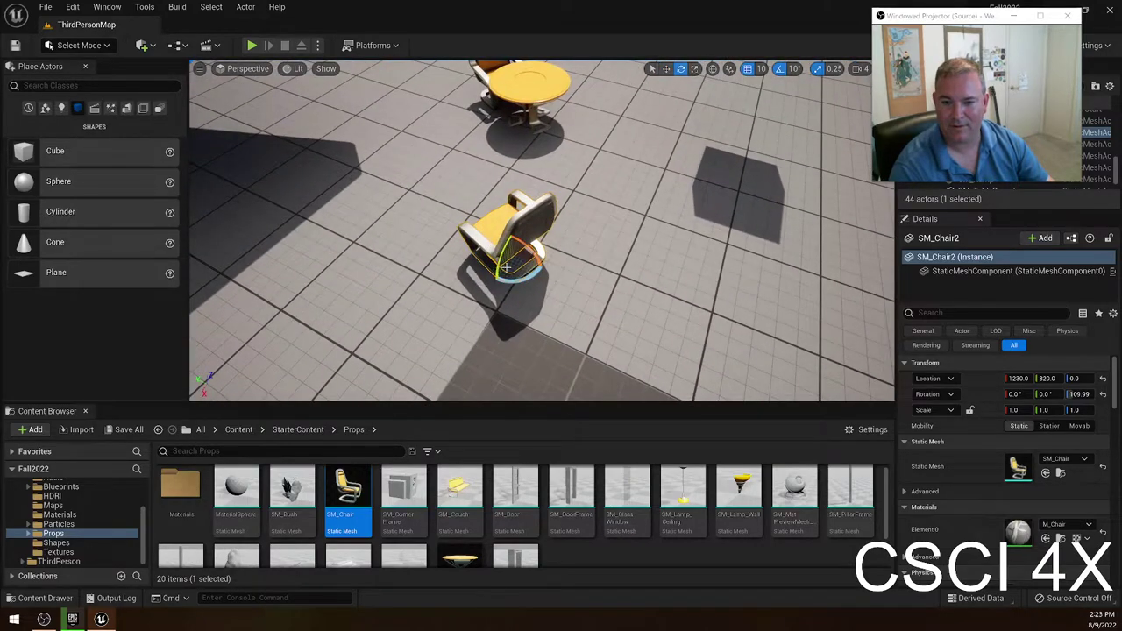
drag(507, 279, 548, 161)
key(w)
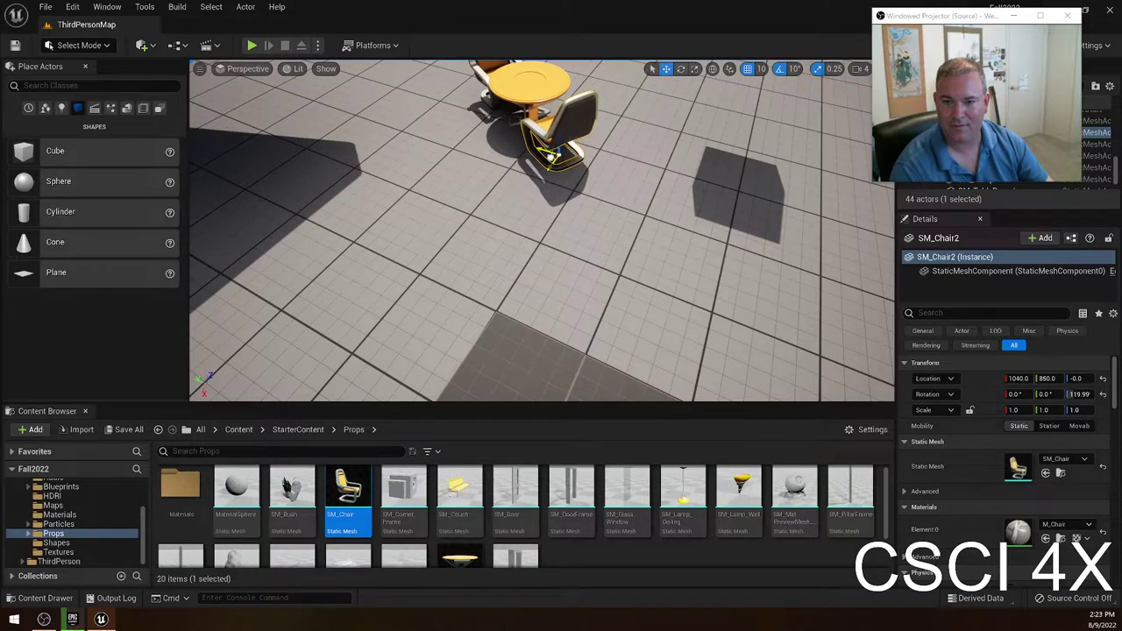
scroll(549, 161, up, 5)
right_drag(549, 161, 550, 99)
key(Escape)
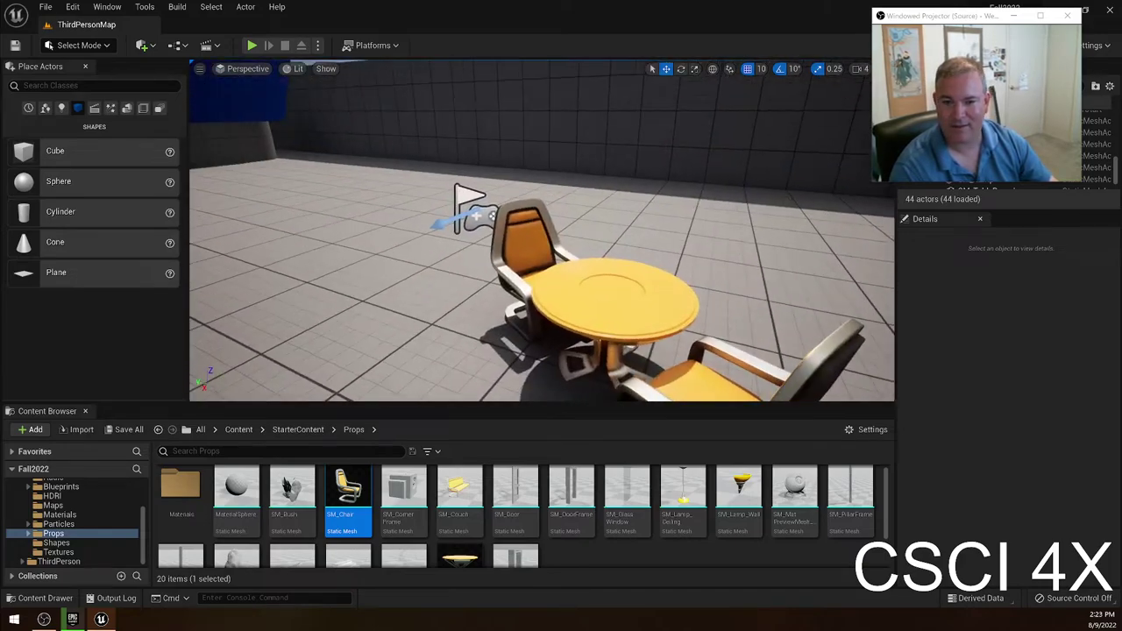
Play-test the level by running the character past the table and chairs and jumping around the blue block, and end the session.
click(257, 45)
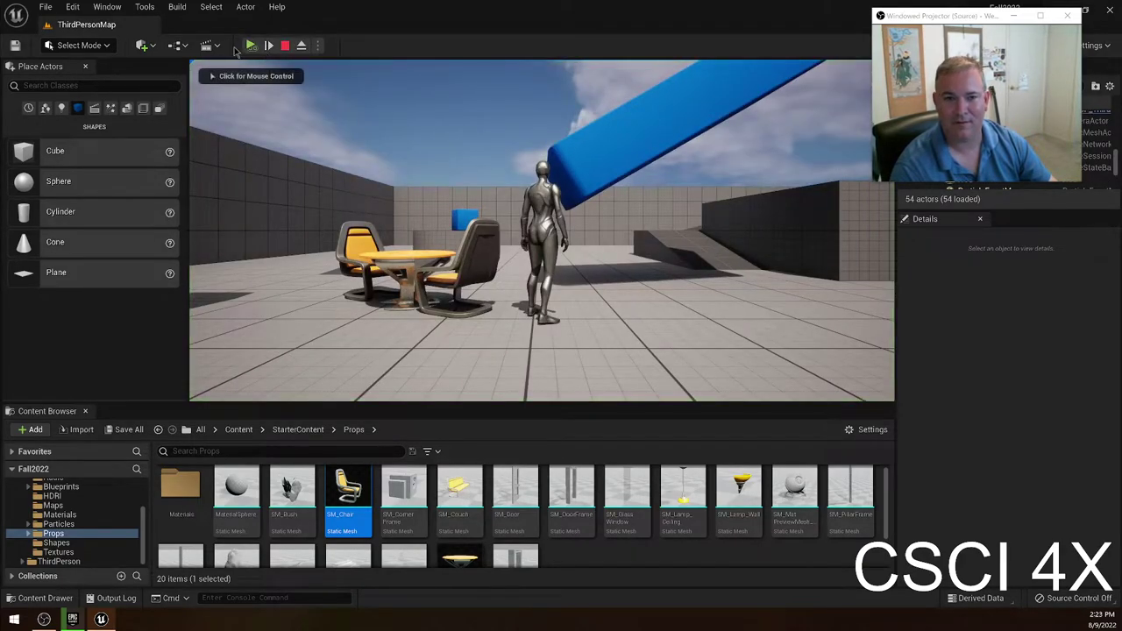
click(535, 237)
key(w)
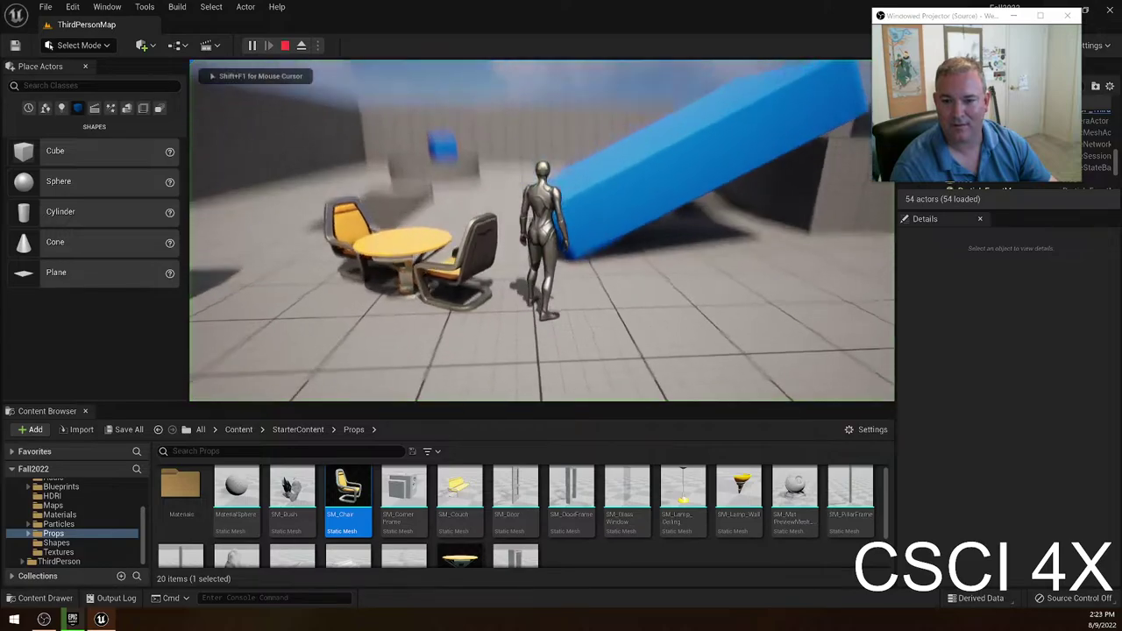
key(w)
key(space)
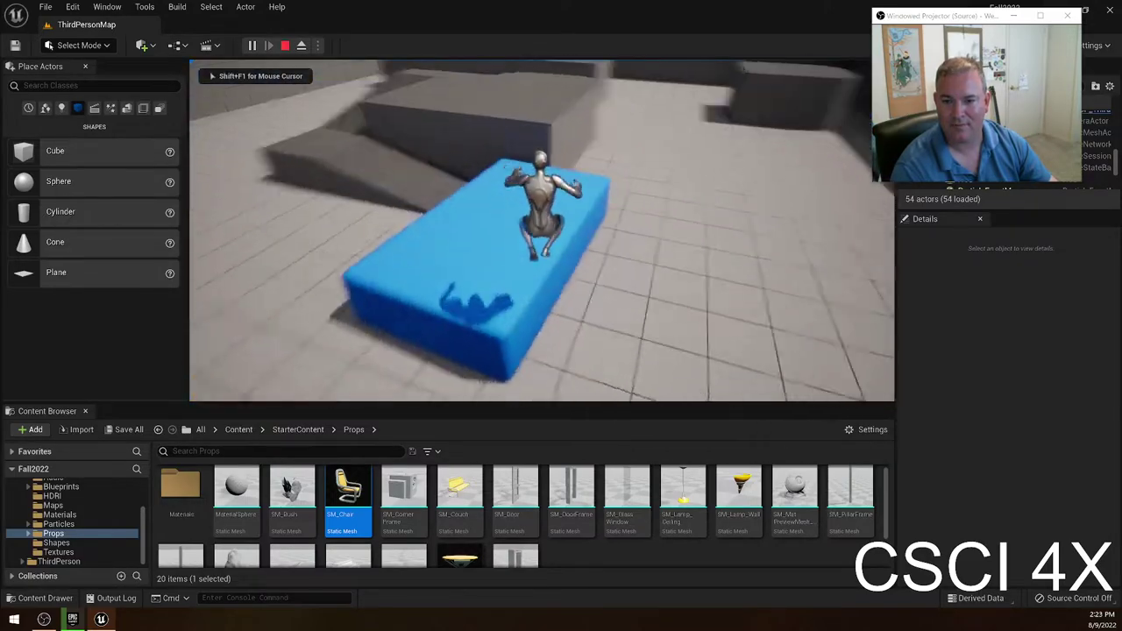
key(space)
key(Escape)
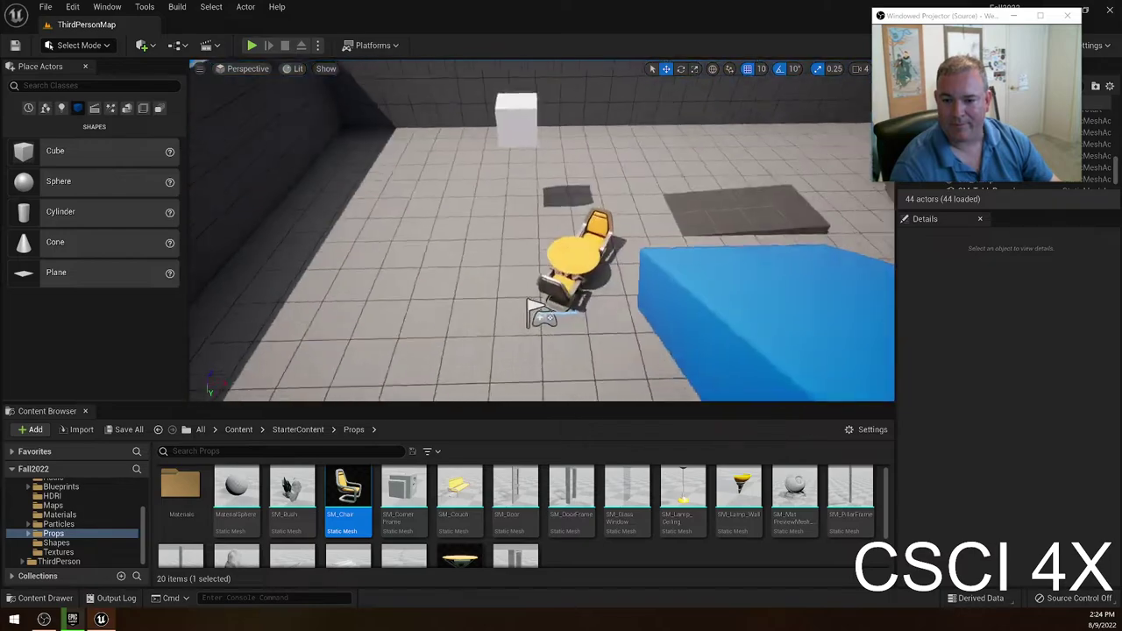
Place a cube on the open floor near the table and move it to X 670, Y 1600, Z 100.
right_drag(629, 141, 653, 195)
key(w)
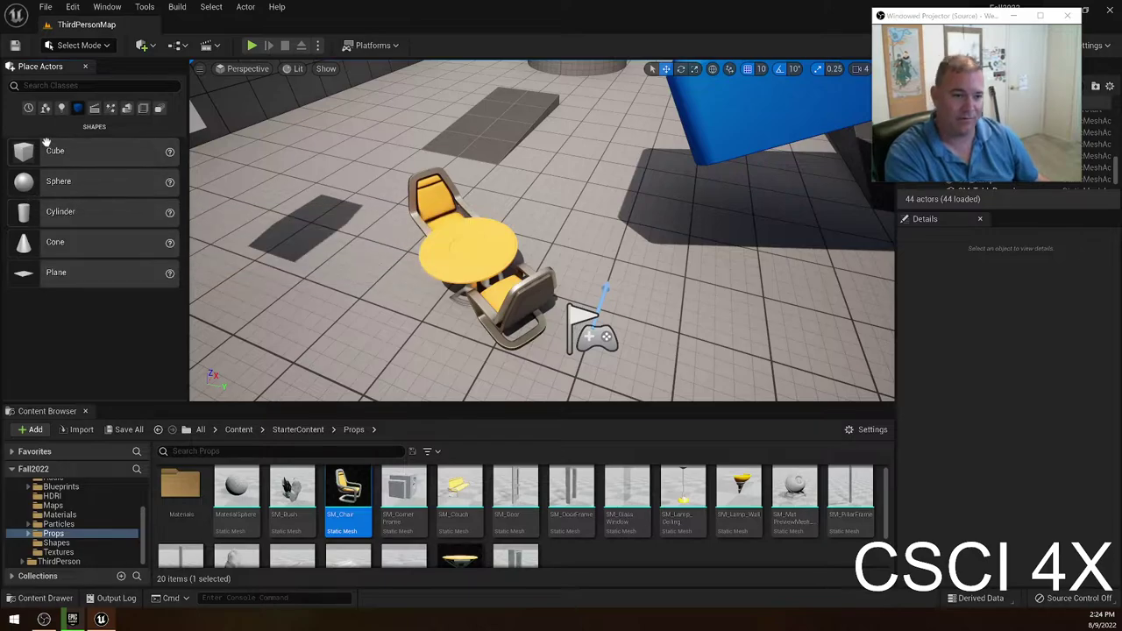
drag(34, 151, 766, 273)
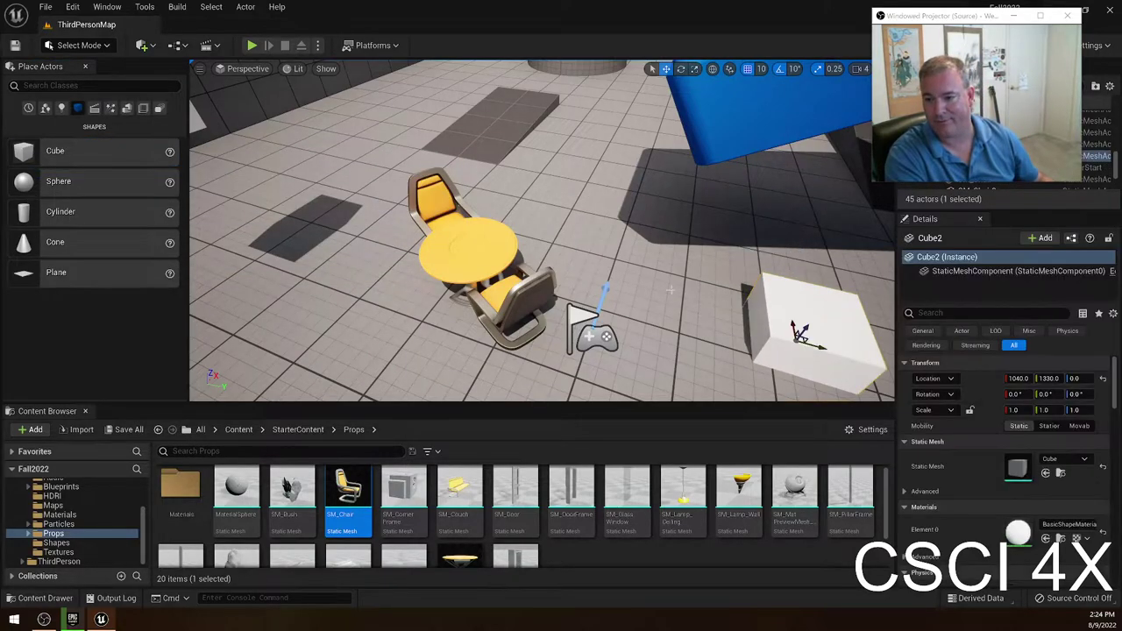
mouse_move(543, 230)
right_down()
mouse_move(592, 297)
mouse_move(500, 250)
mouse_move(561, 230)
right_up()
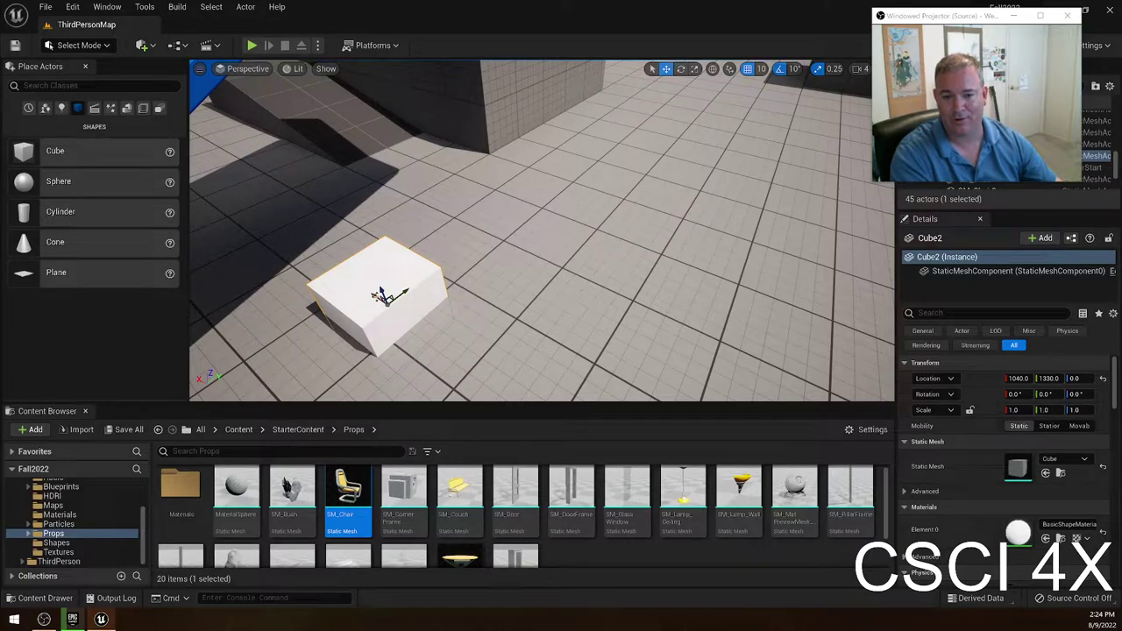
drag(379, 295, 574, 364)
drag(600, 309, 775, 198)
Scale the cube into a thin wall with scale X 0.25, Y 4.5, Z 2.75.
right_drag(692, 332, 639, 336)
key(e)
key(r)
drag(631, 327, 702, 326)
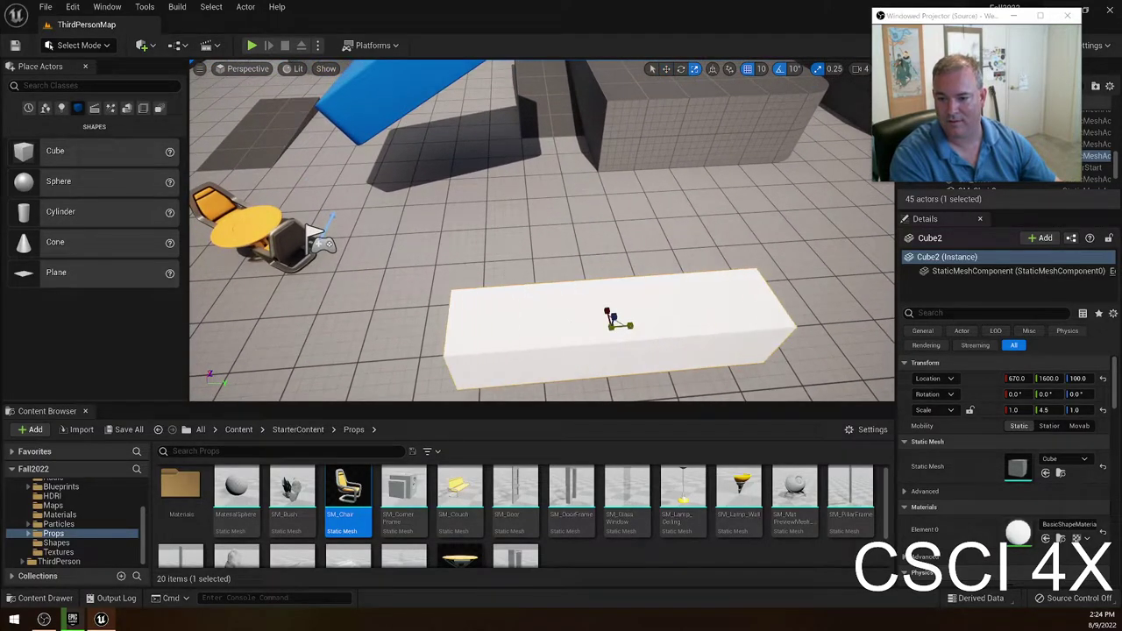
right_drag(631, 327, 845, 332)
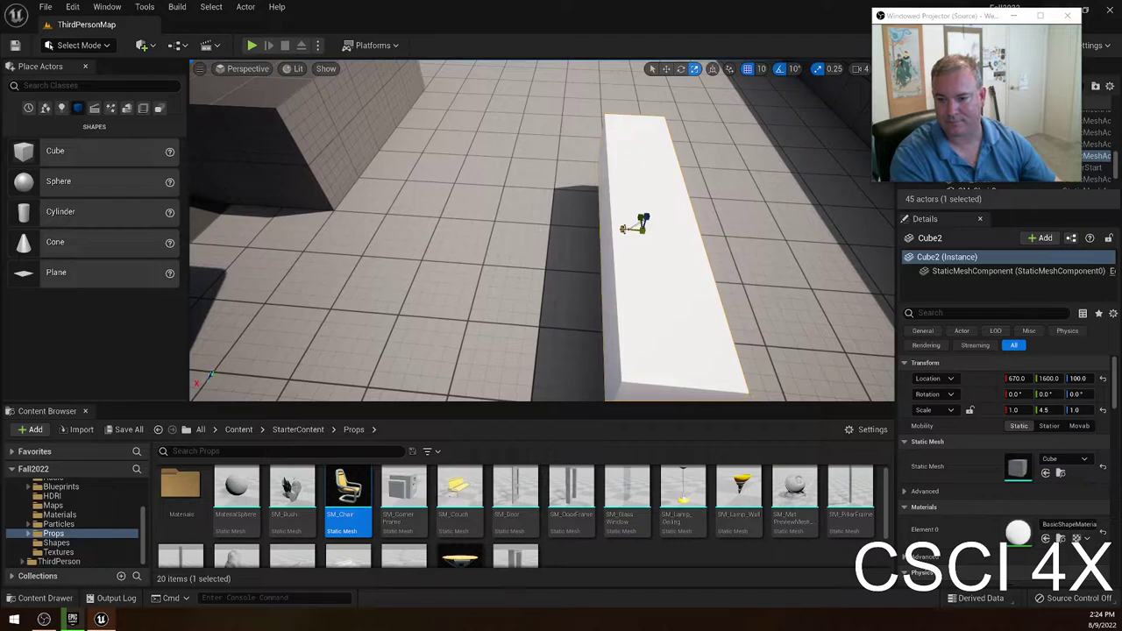
drag(622, 229, 652, 166)
Rest the wall on the floor at Z 137.56 and duplicate it along X to 910 as a parallel second wall.
key(w)
right_drag(462, 384, 561, 368)
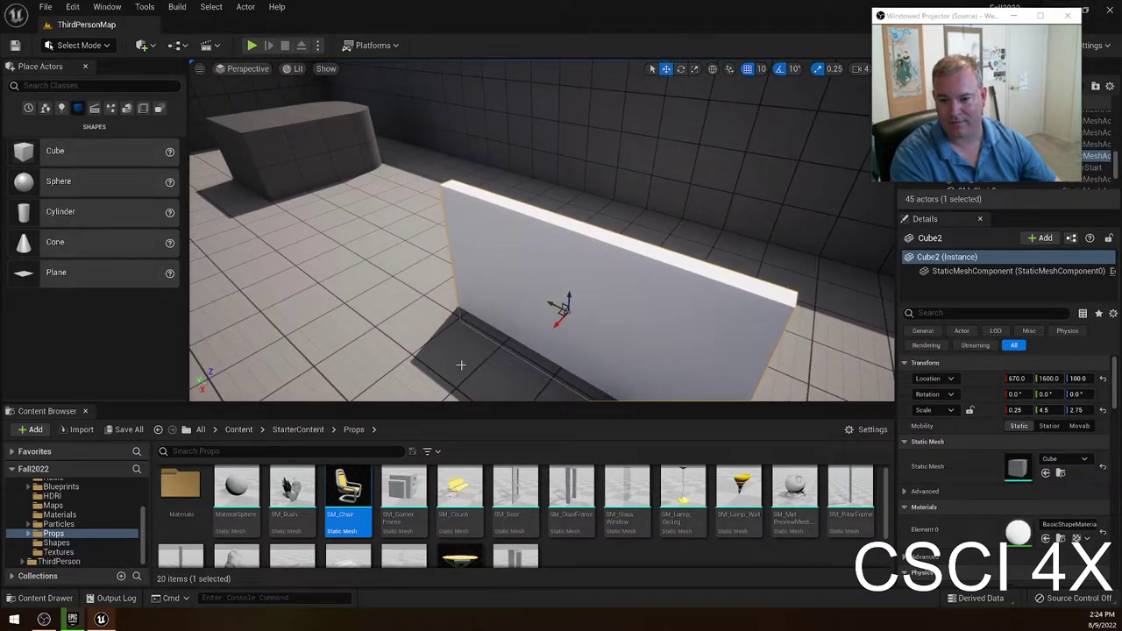
drag(568, 298, 570, 251)
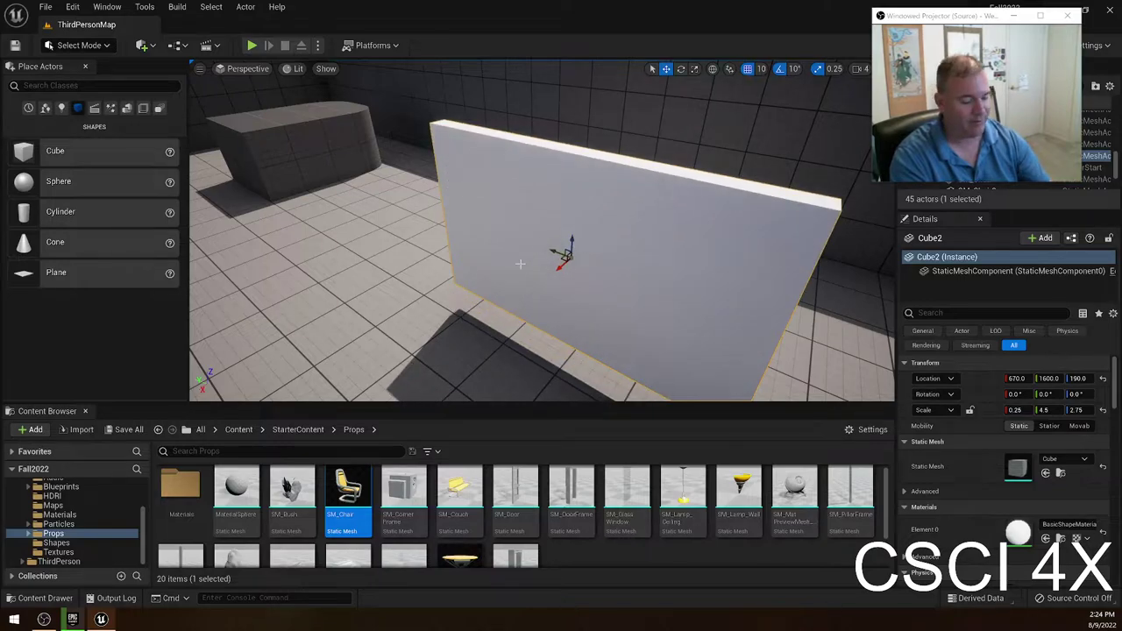
right_drag(481, 306, 533, 309)
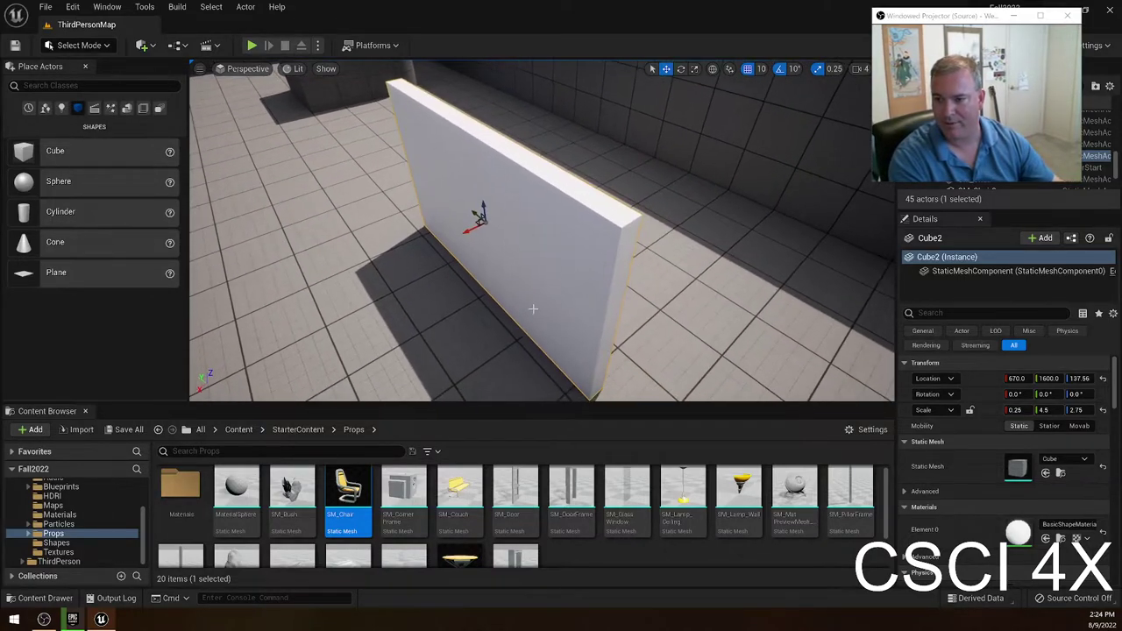
alt+drag(469, 229, 268, 326)
right_drag(370, 299, 307, 290)
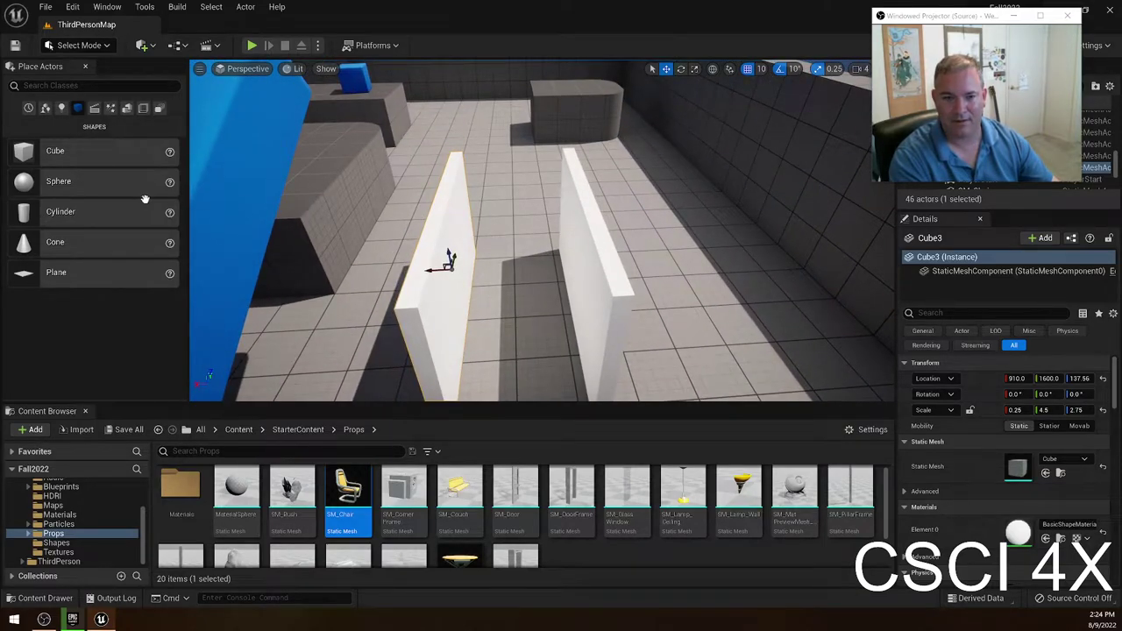
Place a new cube above the duplicated wall at X 900, Y 1510, Z 360 and tilt it to 50 degrees around Y.
drag(18, 151, 424, 177)
key(e)
key(r)
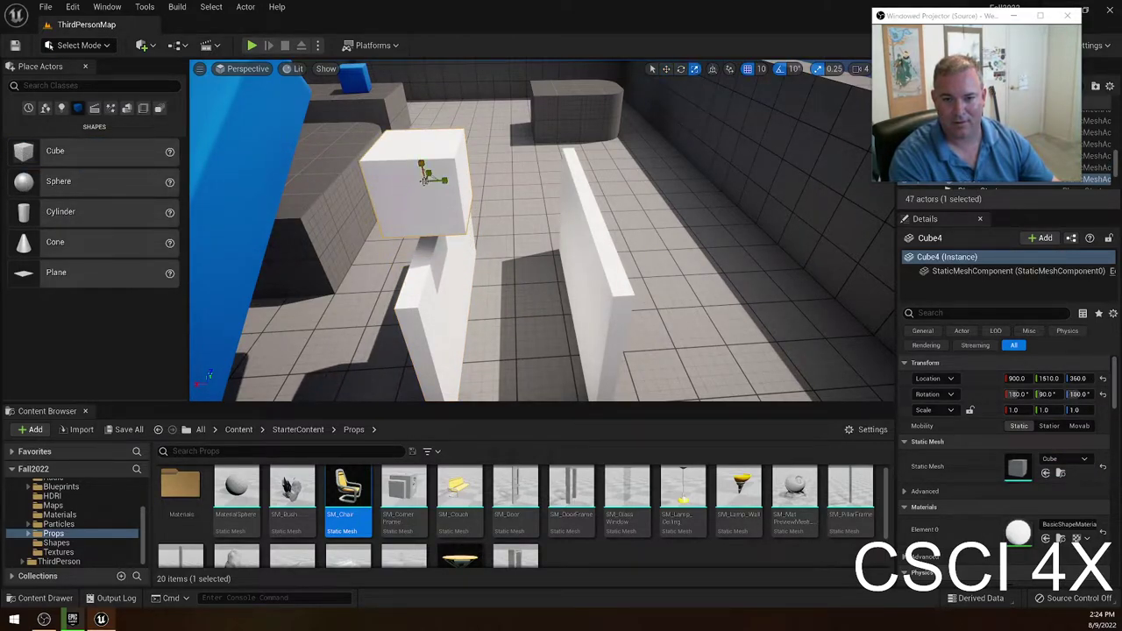
key(e)
mouse_move(443, 160)
mouse_down()
mouse_move(412, 167)
mouse_move(444, 164)
mouse_up()
key(w)
key(e)
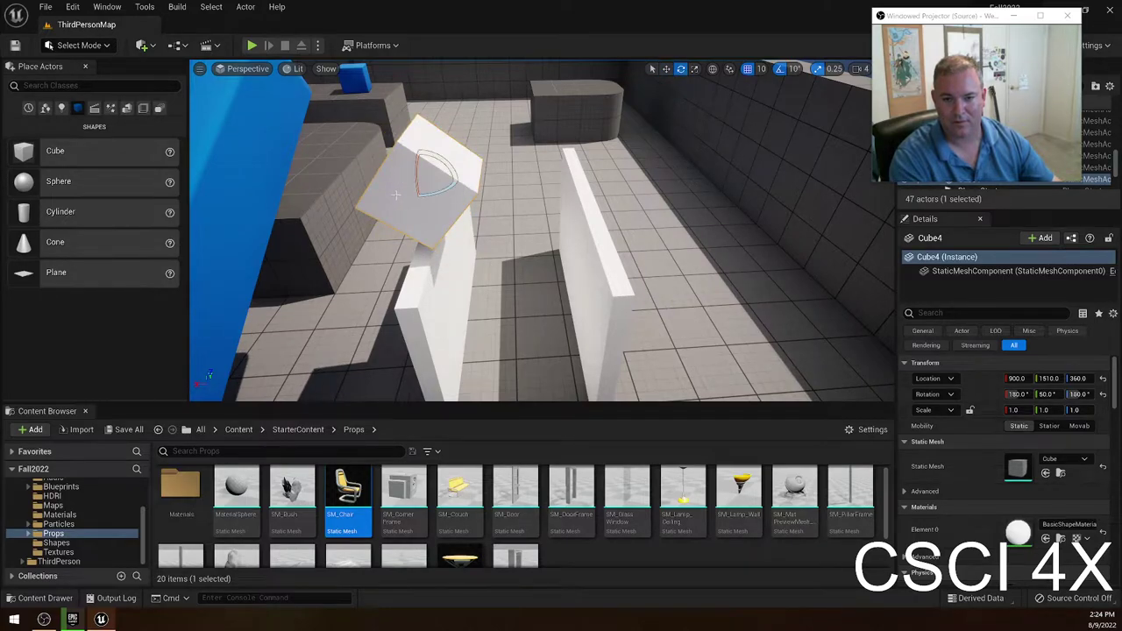
key(r)
key(w)
right_drag(411, 189, 324, 241)
right_drag(368, 171, 375, 195)
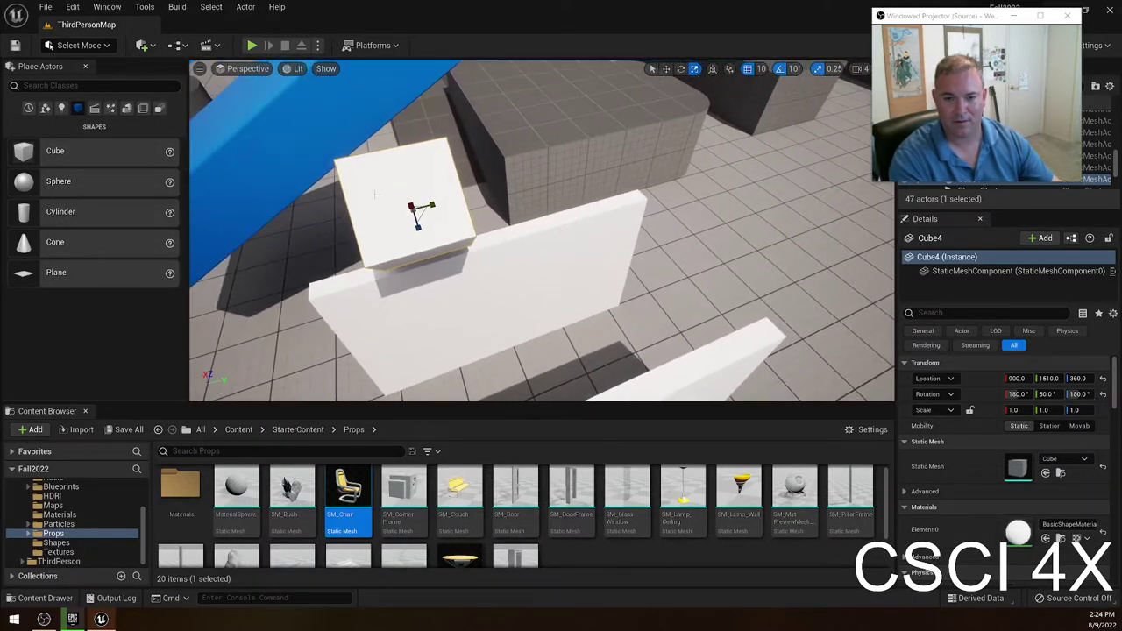
Check the wall's scale and set the tilted cube's Y scale to the same 4.5.
click(555, 266)
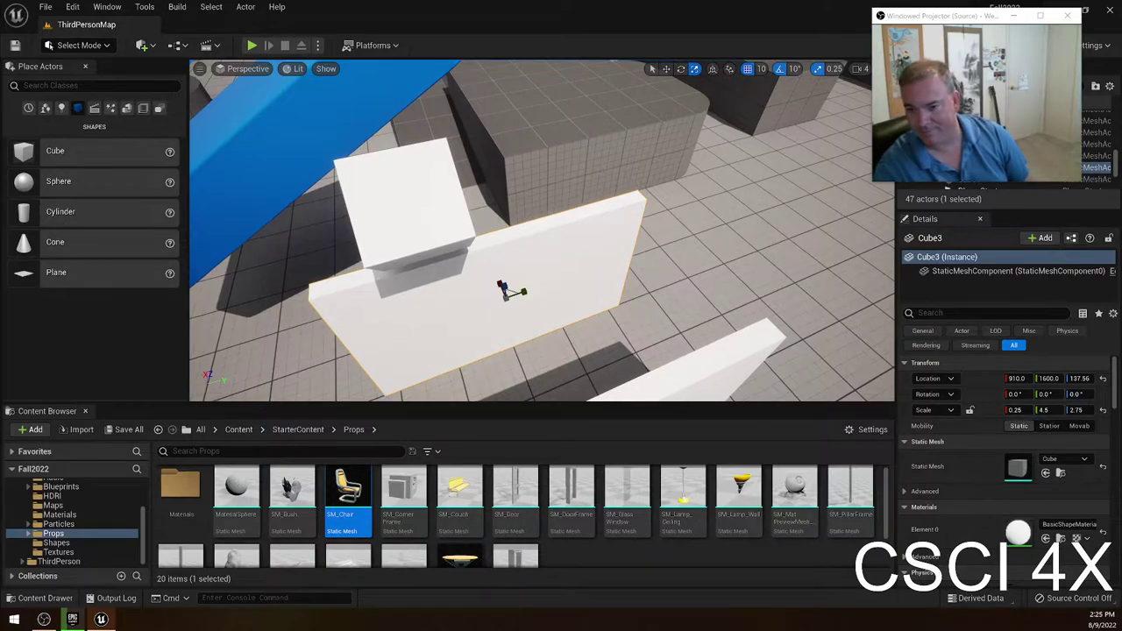
click(414, 209)
click(1056, 411)
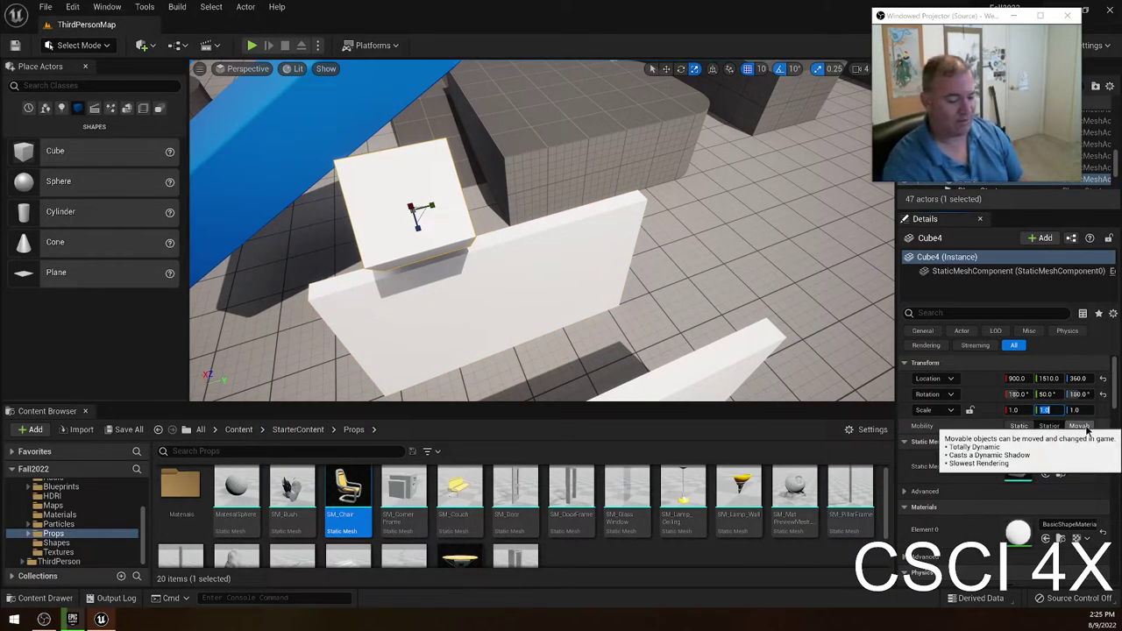
text(4.5)
key(Return)
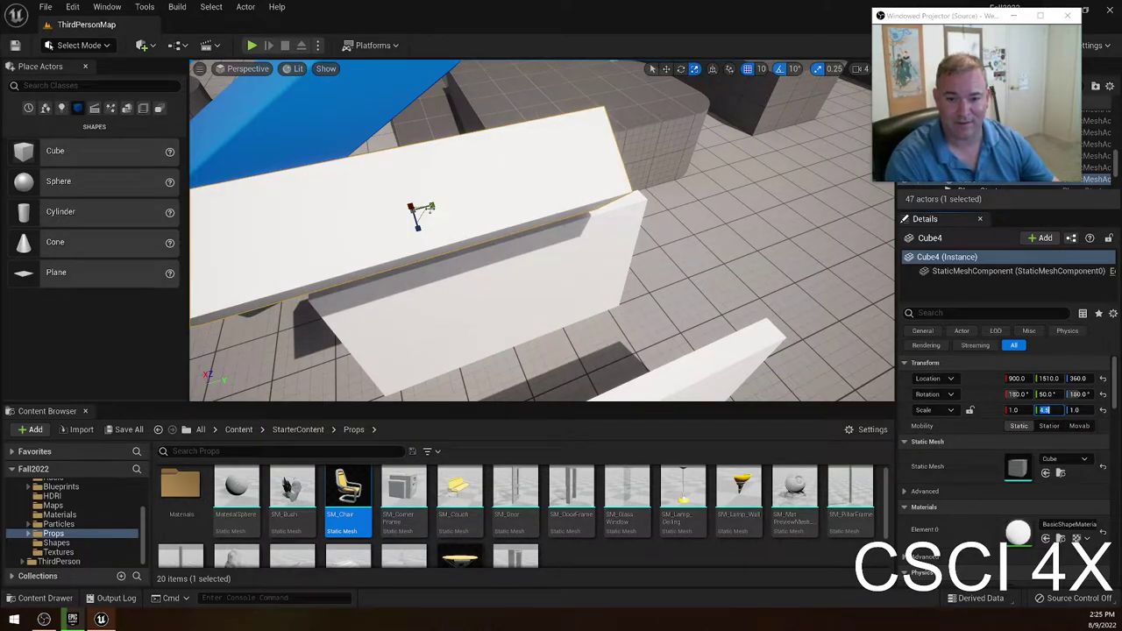
Move the tilted cube along Y to 1600 so it lines up with the wall beneath it.
right_drag(470, 203, 442, 198)
click(665, 69)
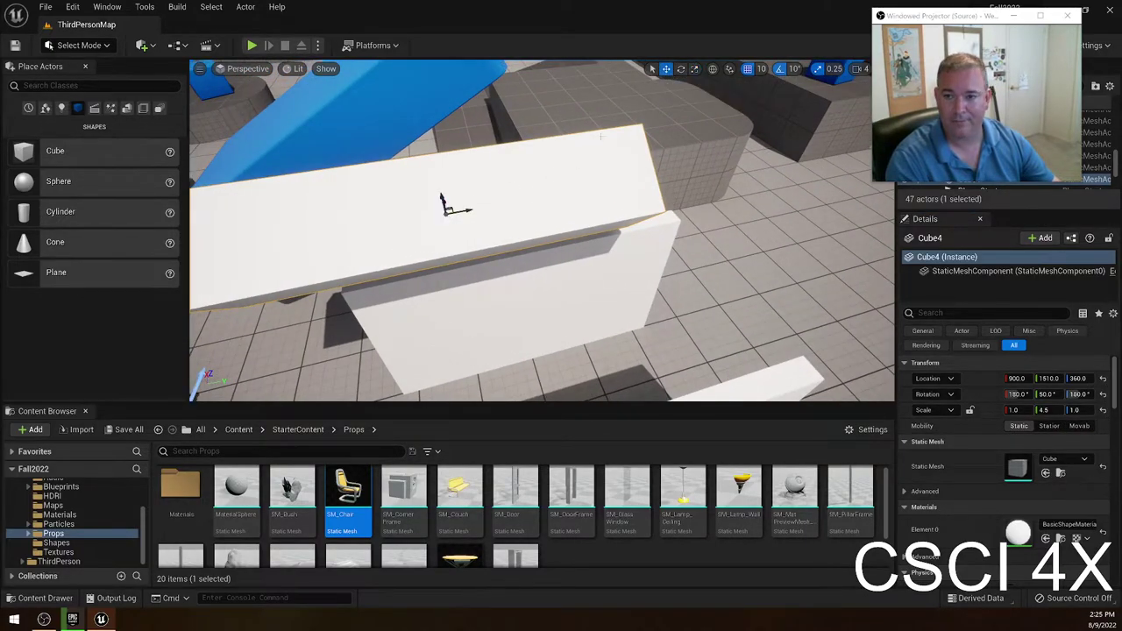
drag(466, 211, 556, 193)
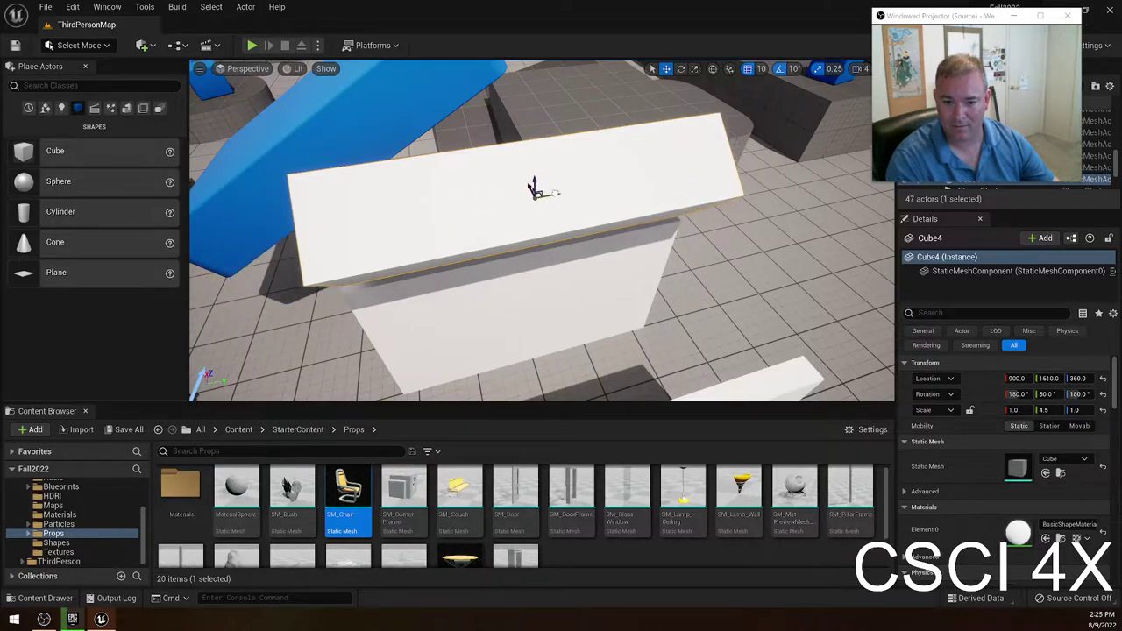
right_drag(613, 270, 594, 193)
key(w)
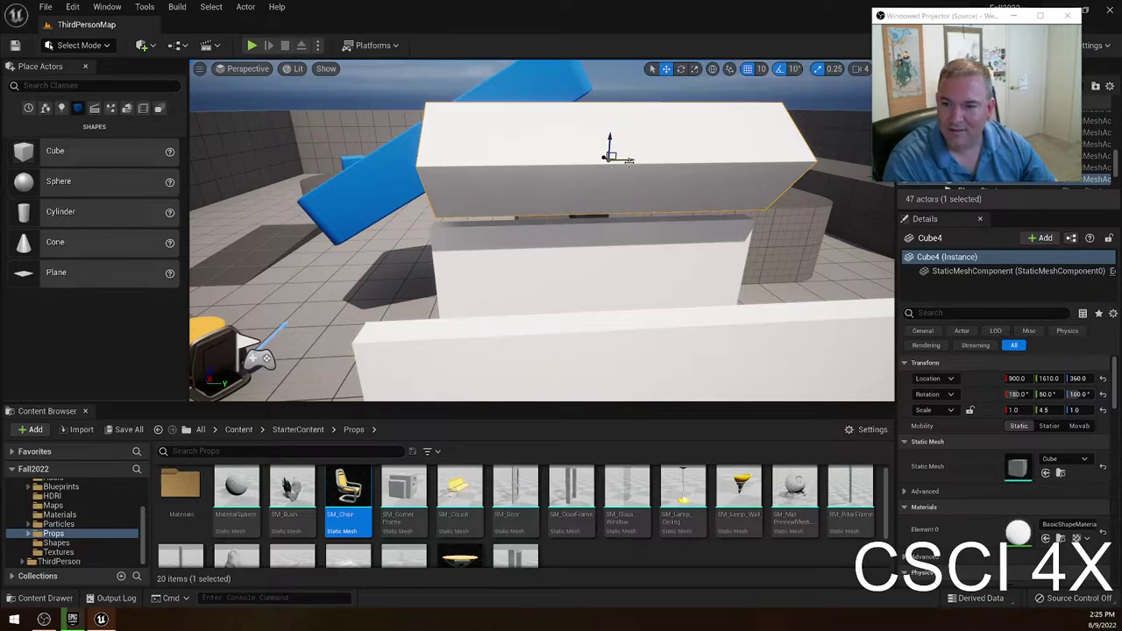
drag(630, 161, 621, 162)
Scale the tilted cube into a roof panel with X scale 2.25 and Z scale 0.25.
right_drag(621, 162, 732, 228)
key(d)
key(a)
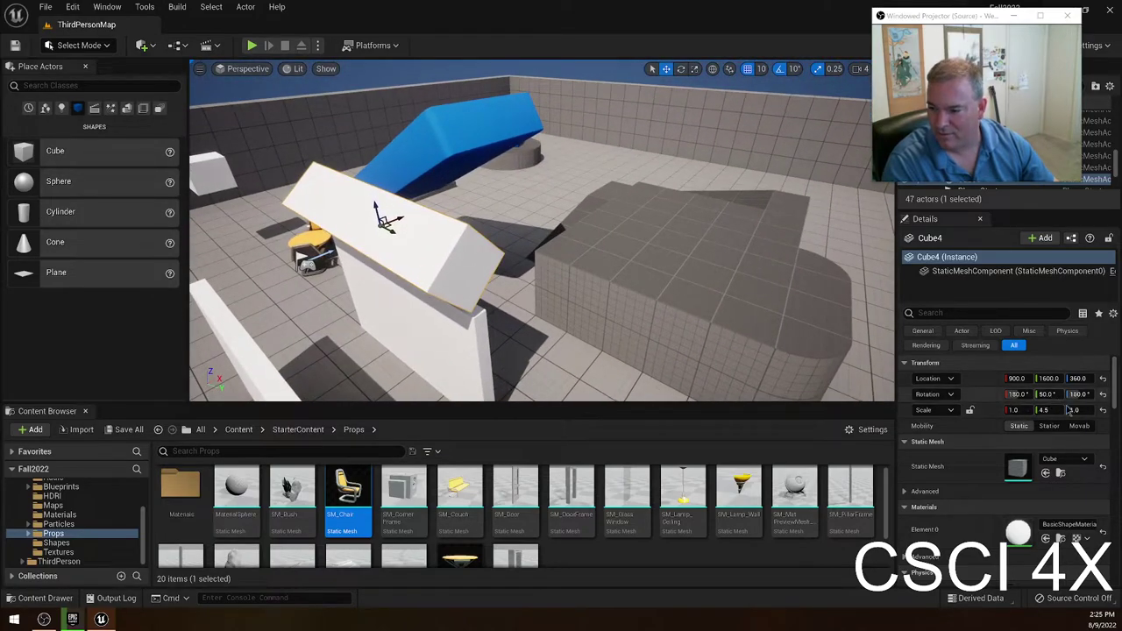
key(d)
right_drag(394, 266, 358, 273)
key(r)
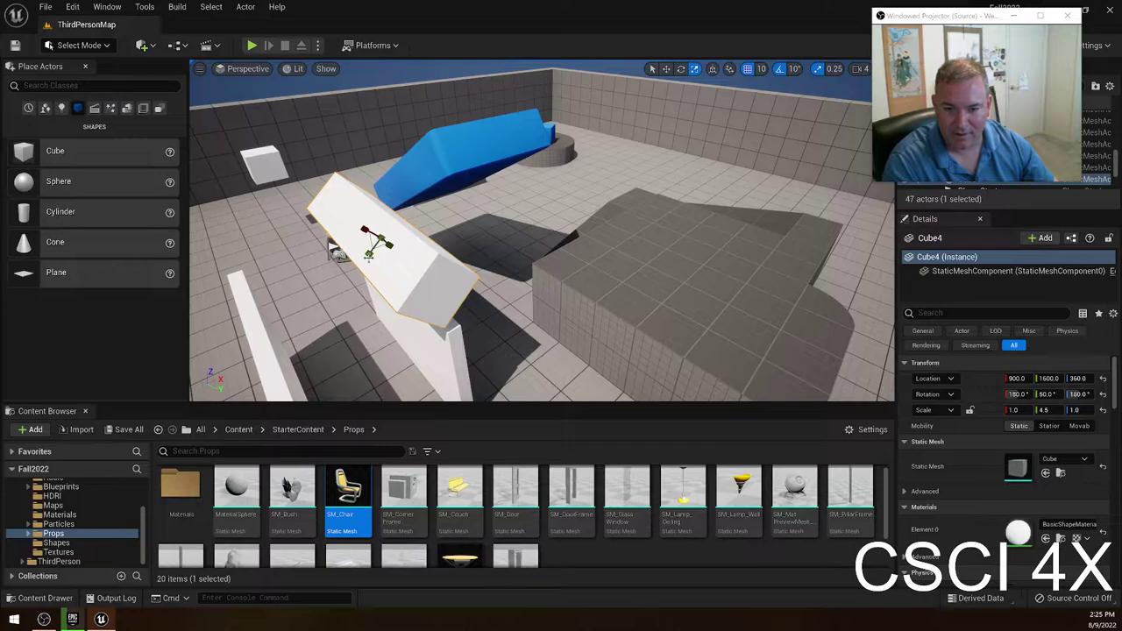
drag(369, 254, 370, 252)
Move the roof panel inward along X to 870 above its wall.
key(w)
right_drag(377, 251, 587, 289)
right_drag(384, 285, 348, 221)
drag(465, 184, 442, 199)
key(w)
key(e)
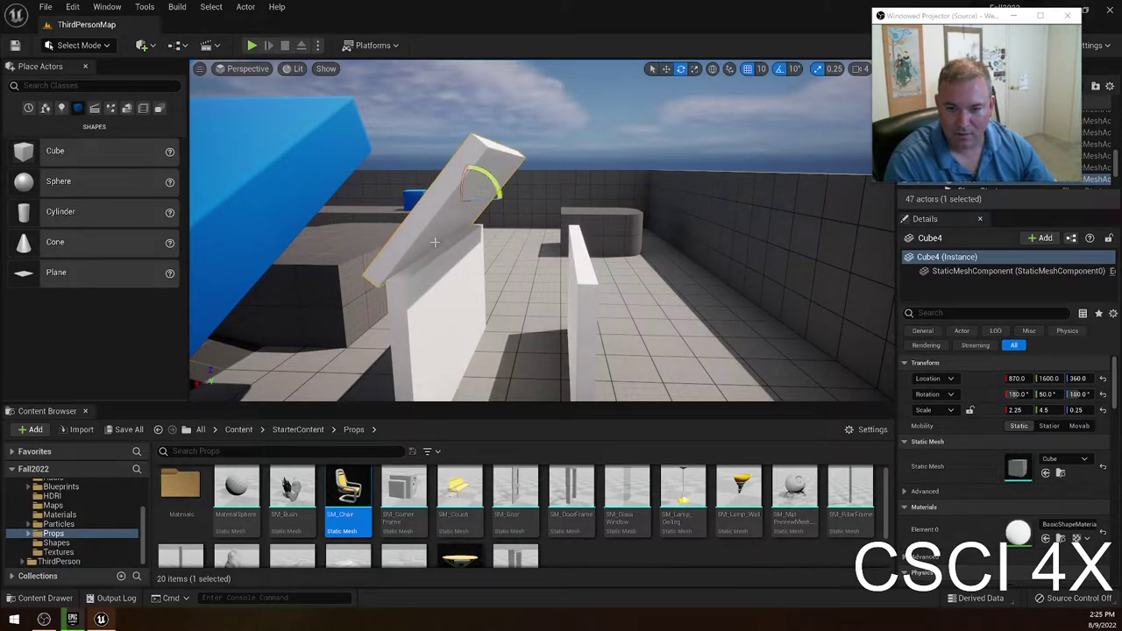
Duplicate the roof panel along X to 680 and set the copy's Z rotation to 0 degrees, after trying 90.
key(w)
alt+drag(447, 198, 548, 198)
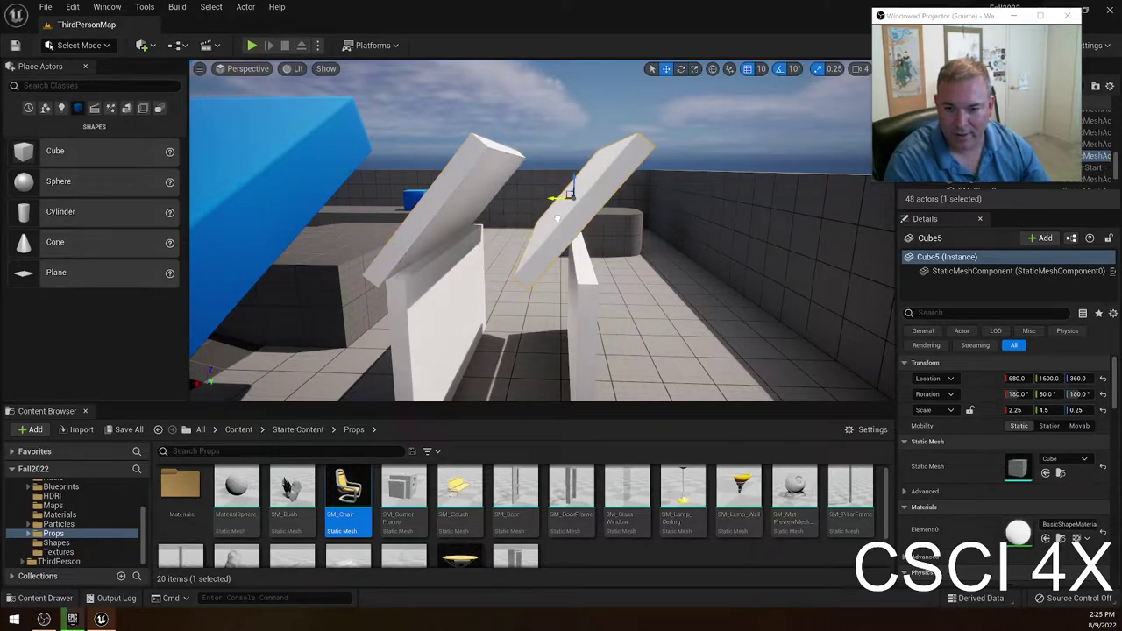
click(1078, 394)
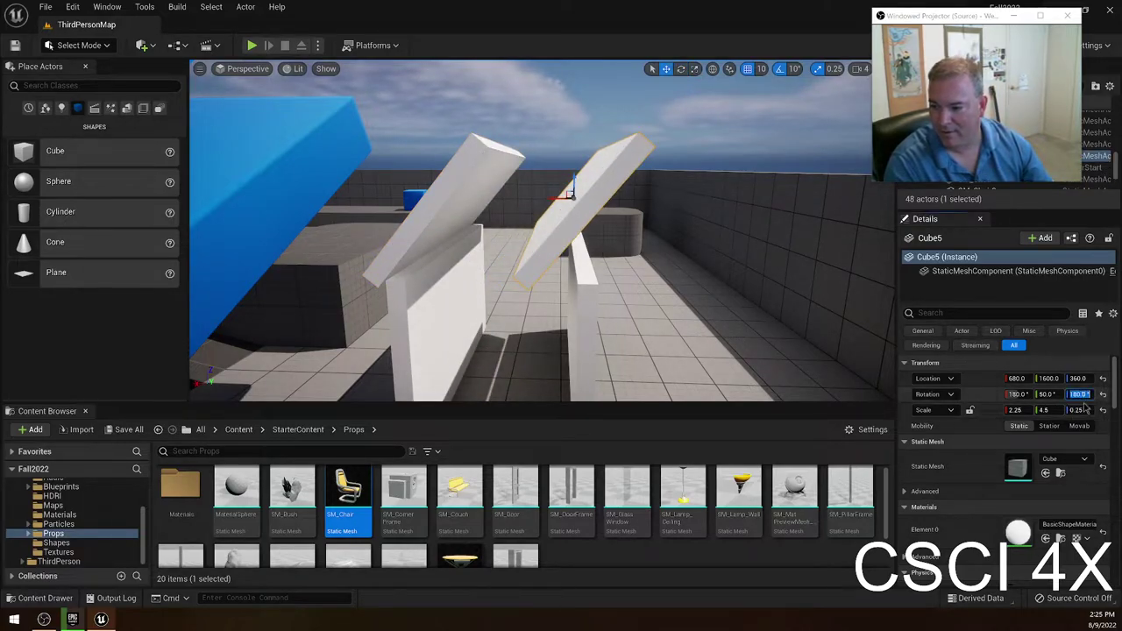
text(90)
key(Return)
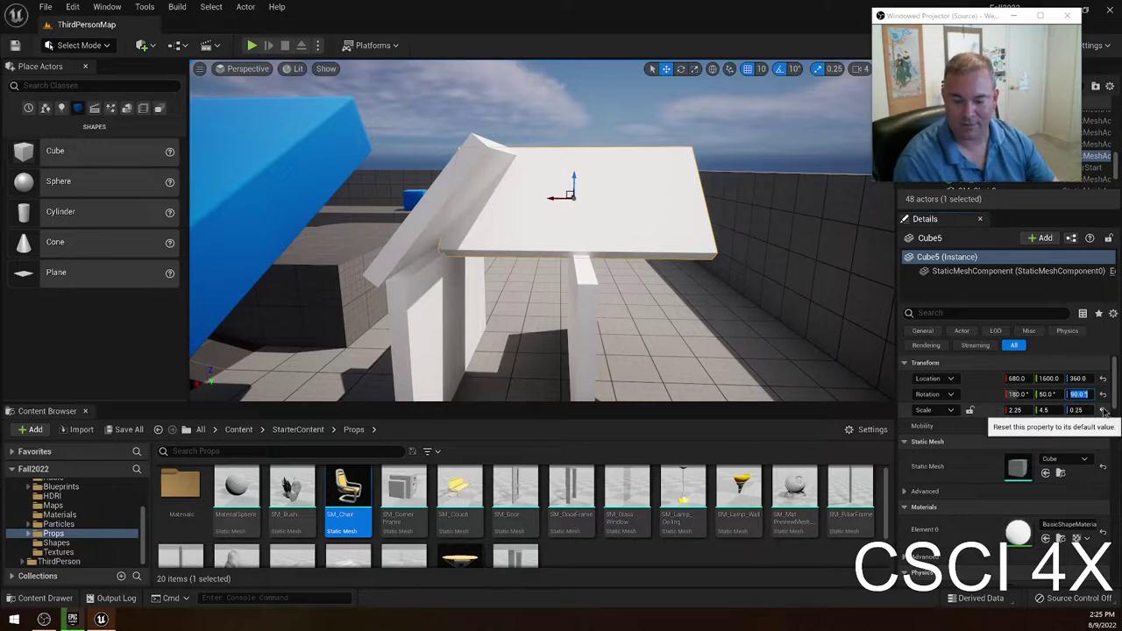
key(Return)
right_drag(467, 351, 489, 396)
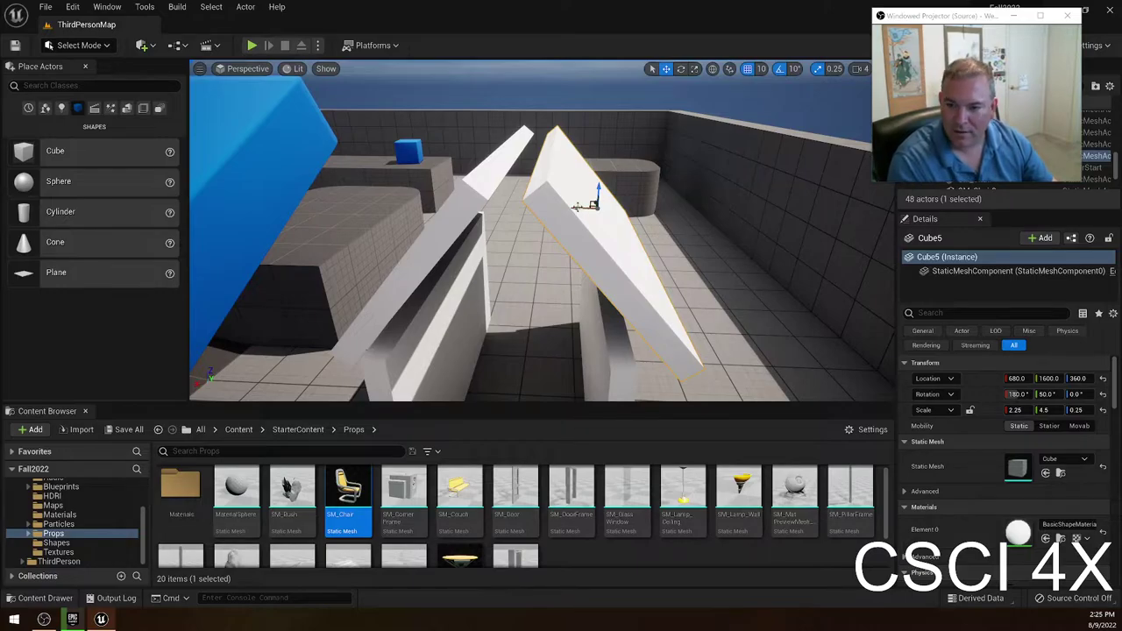
Move the second roof panel to X 710 so it meets the first at the ridge, and inspect the house from both ends.
drag(576, 206, 553, 207)
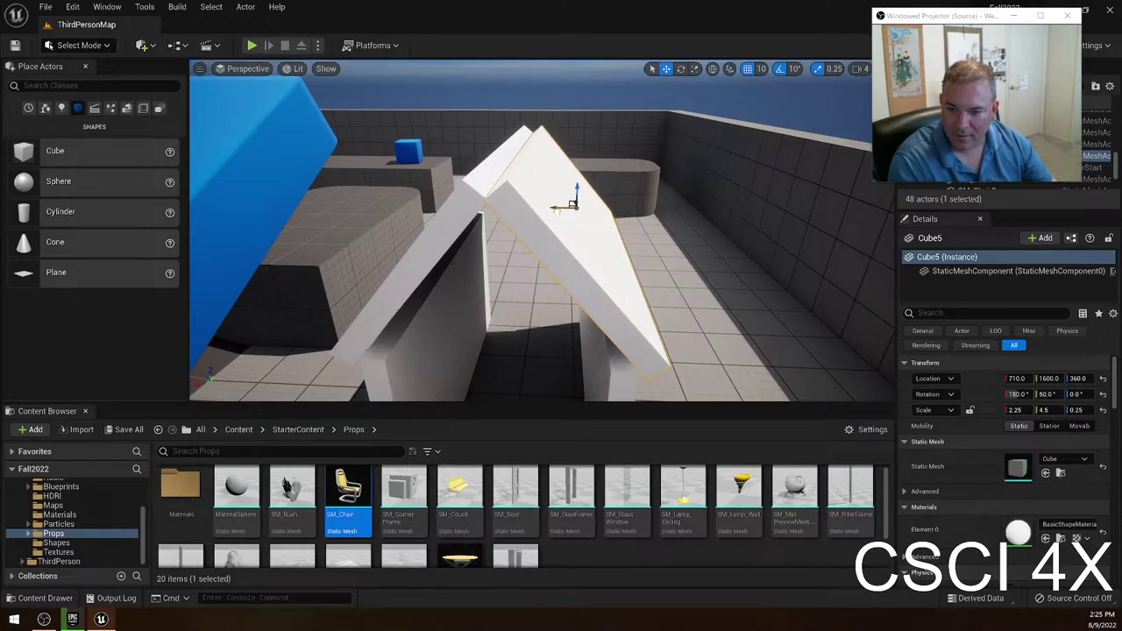
right_drag(556, 211, 745, 263)
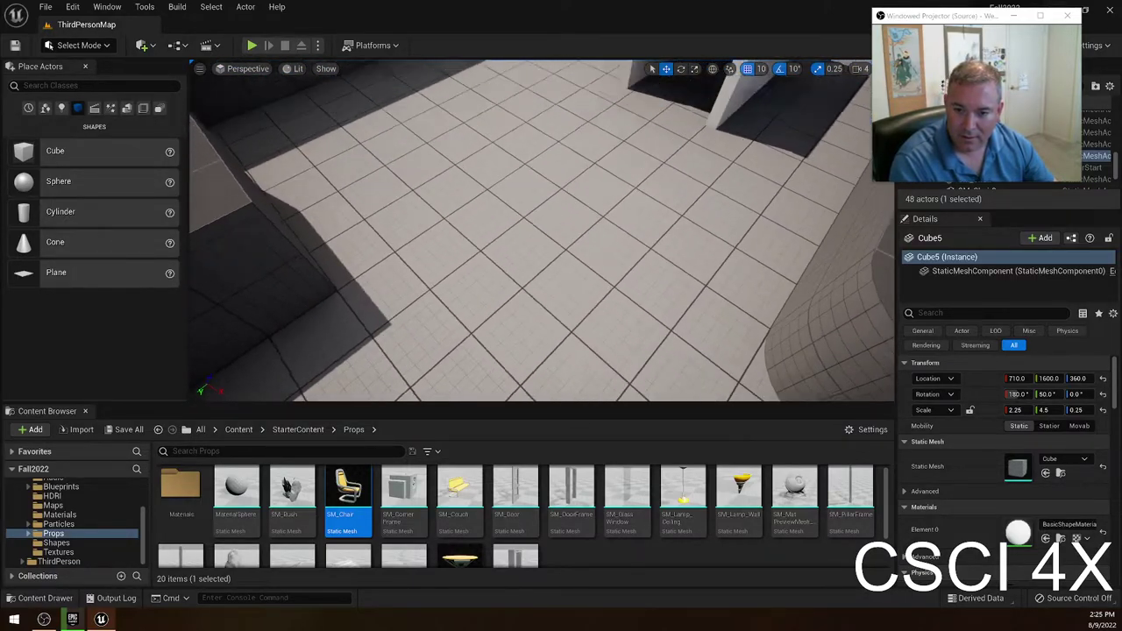
right_drag(455, 263, 487, 254)
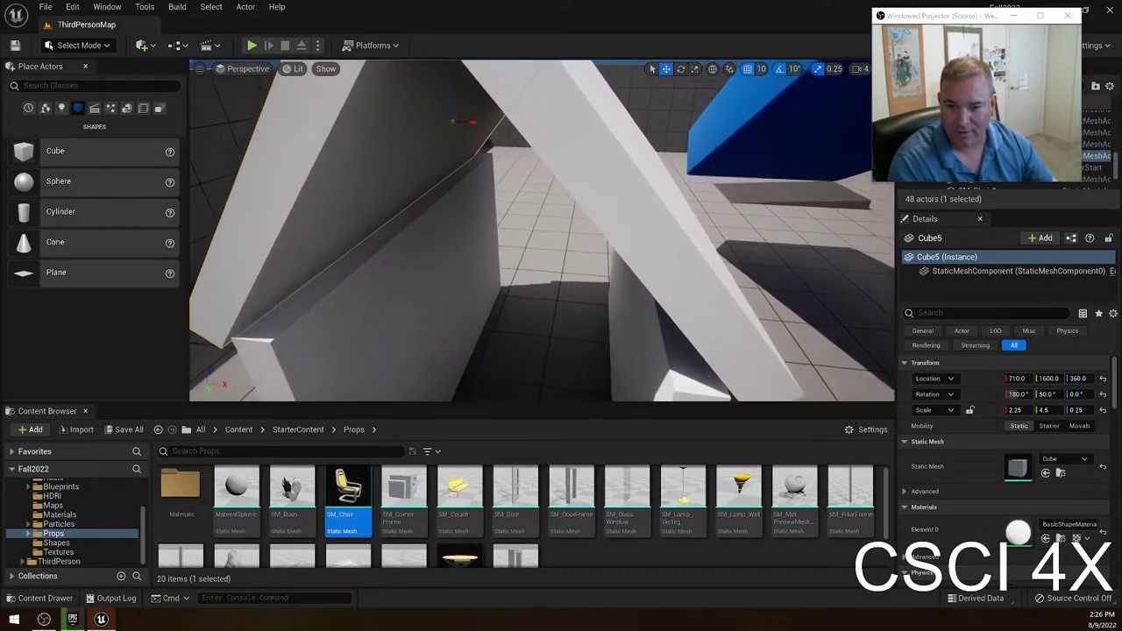
right_drag(487, 203, 626, 274)
Place a point light between the two walls at X 790, Y 1600, Z 50 and bring its intensity and color settings into view.
click(60, 108)
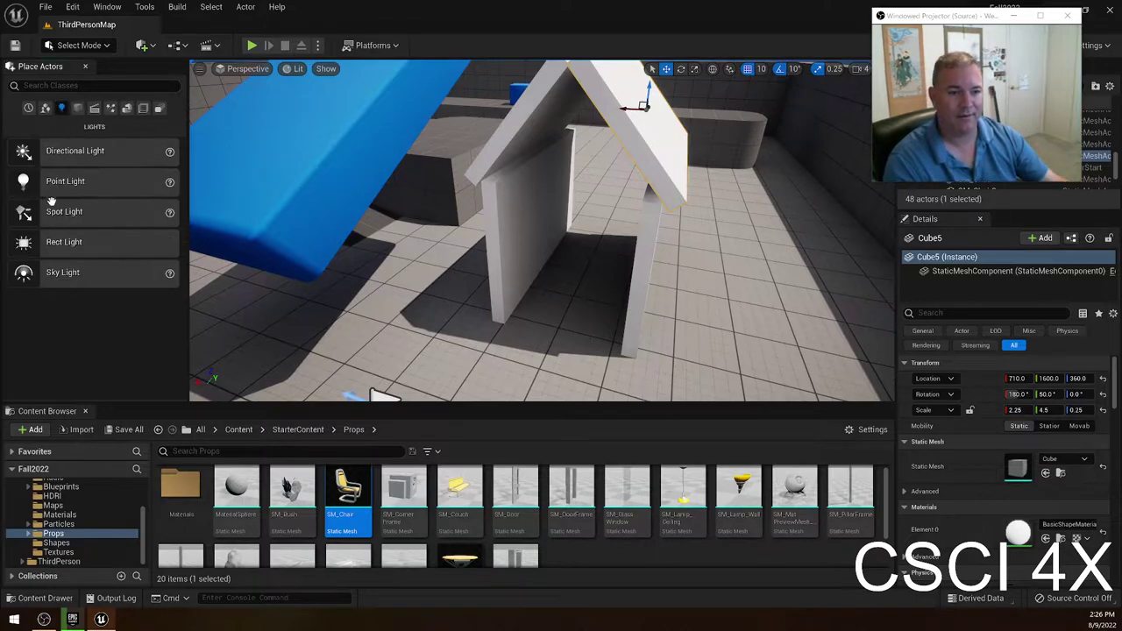
drag(62, 184, 562, 290)
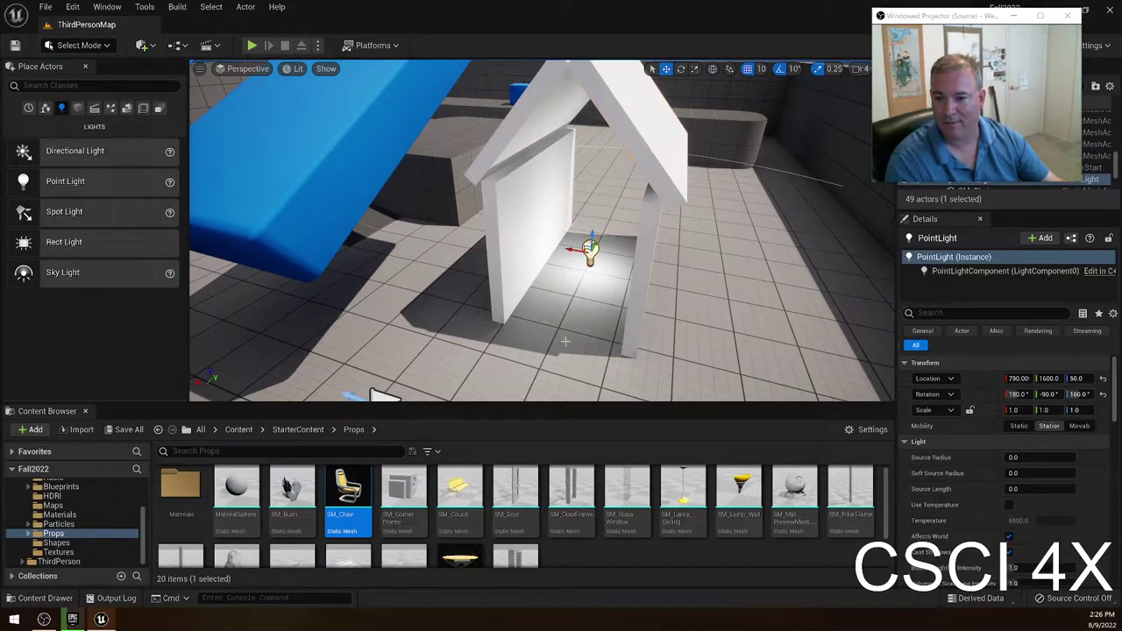
scroll(1022, 441, down, 5)
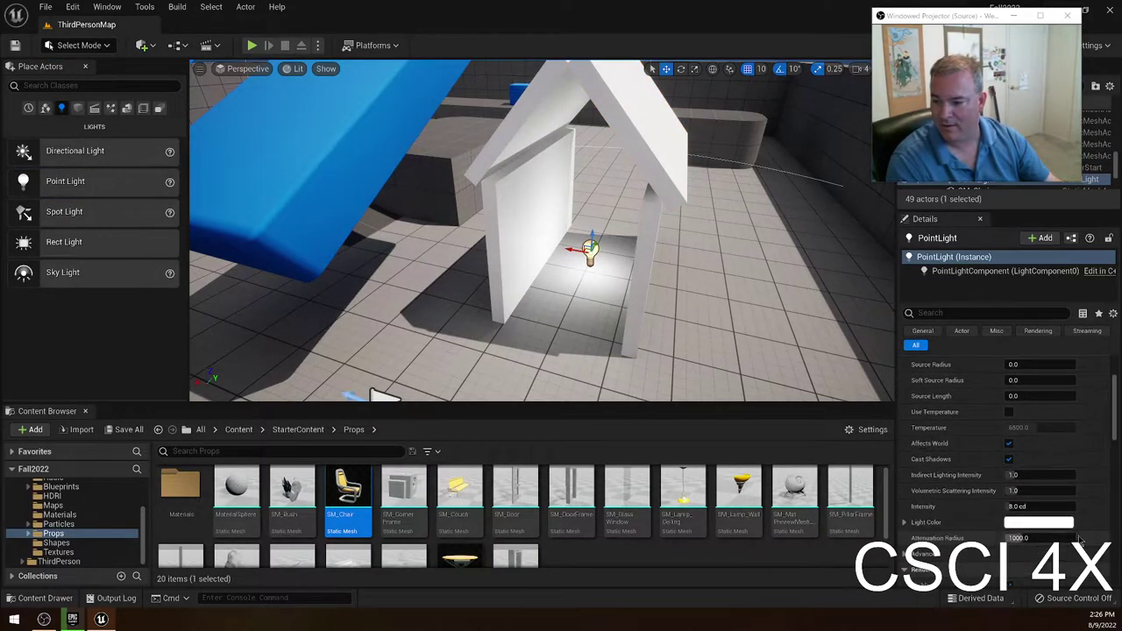
Set the point light's color to yellow with hue about 43, saturation 0.86 and value 0.33, and raise the light toward the roof.
click(1039, 428)
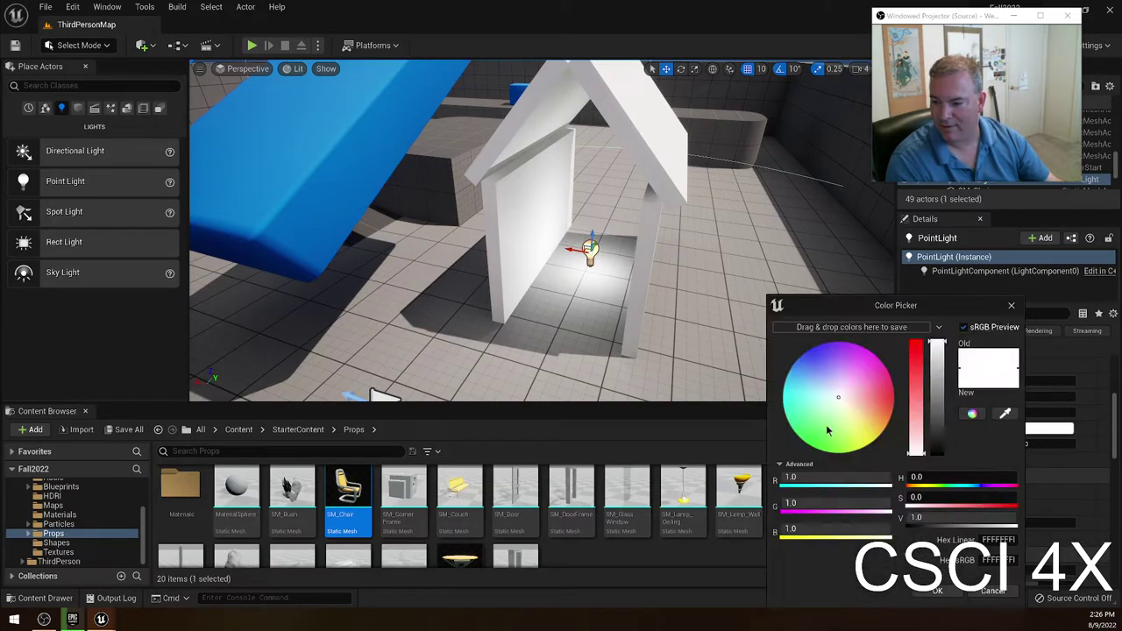
drag(854, 434, 943, 418)
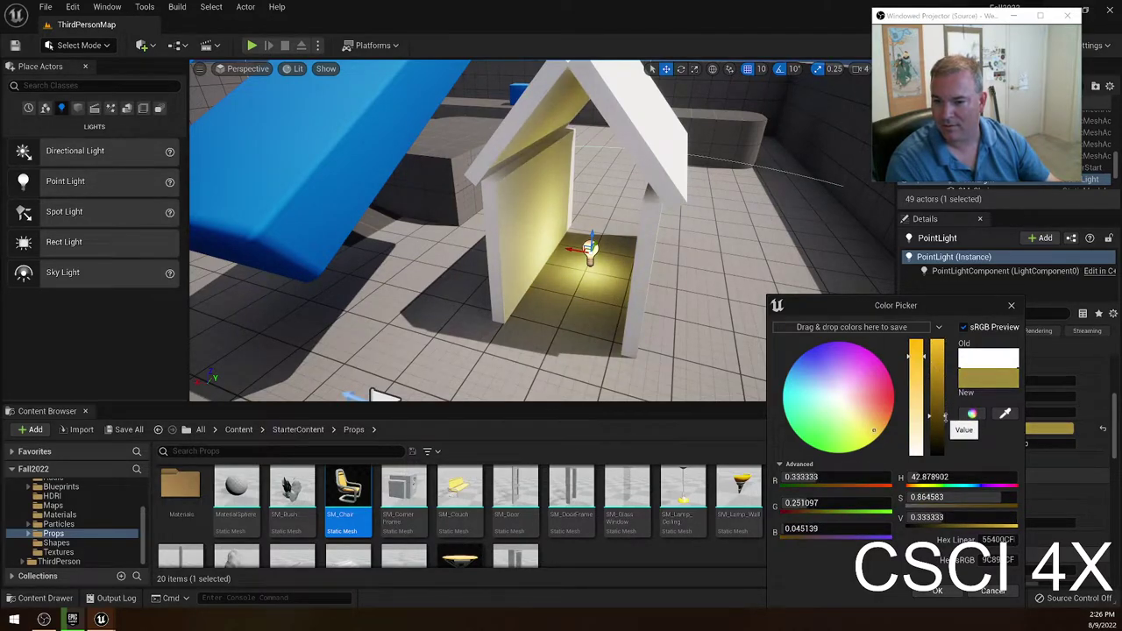
click(937, 590)
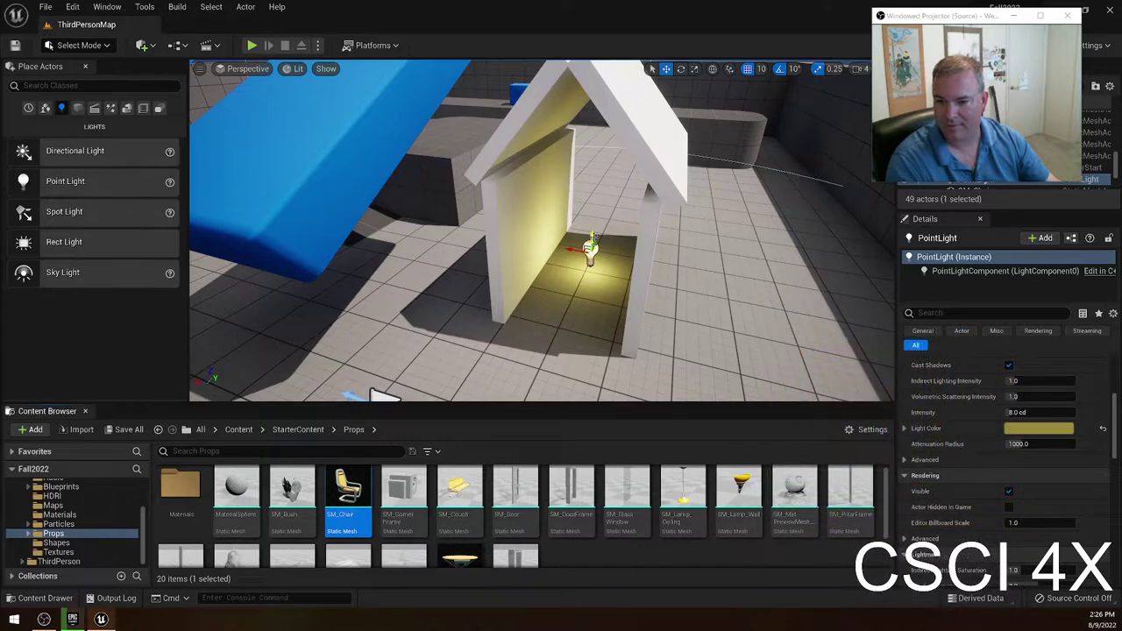
drag(593, 236, 596, 150)
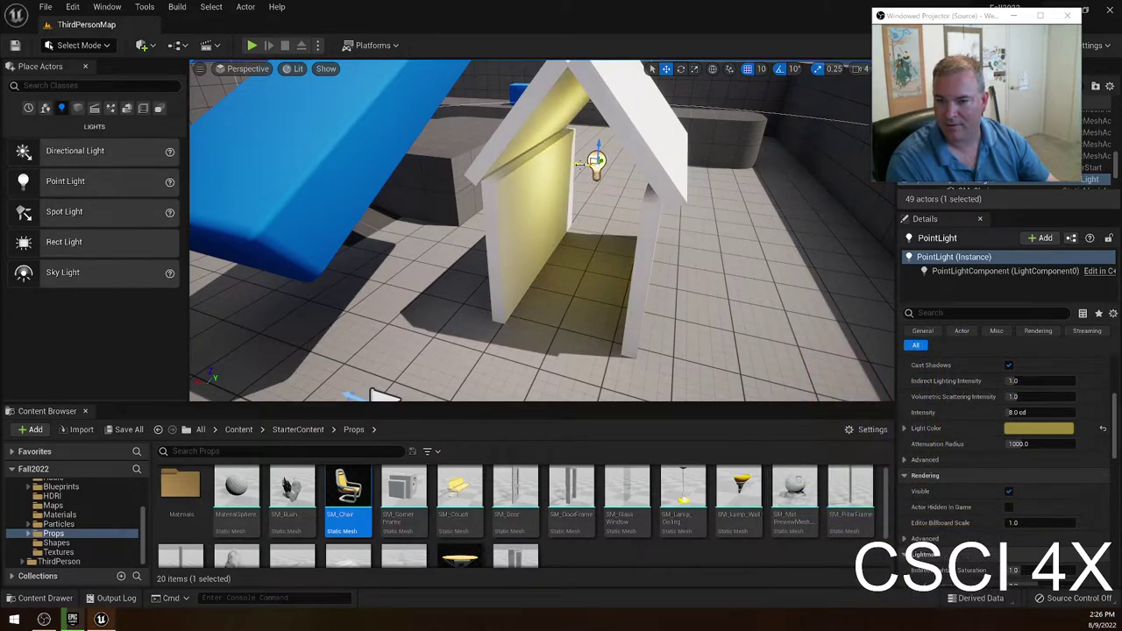
Play-test the level by running the character around the lit house, and stop the session.
click(252, 46)
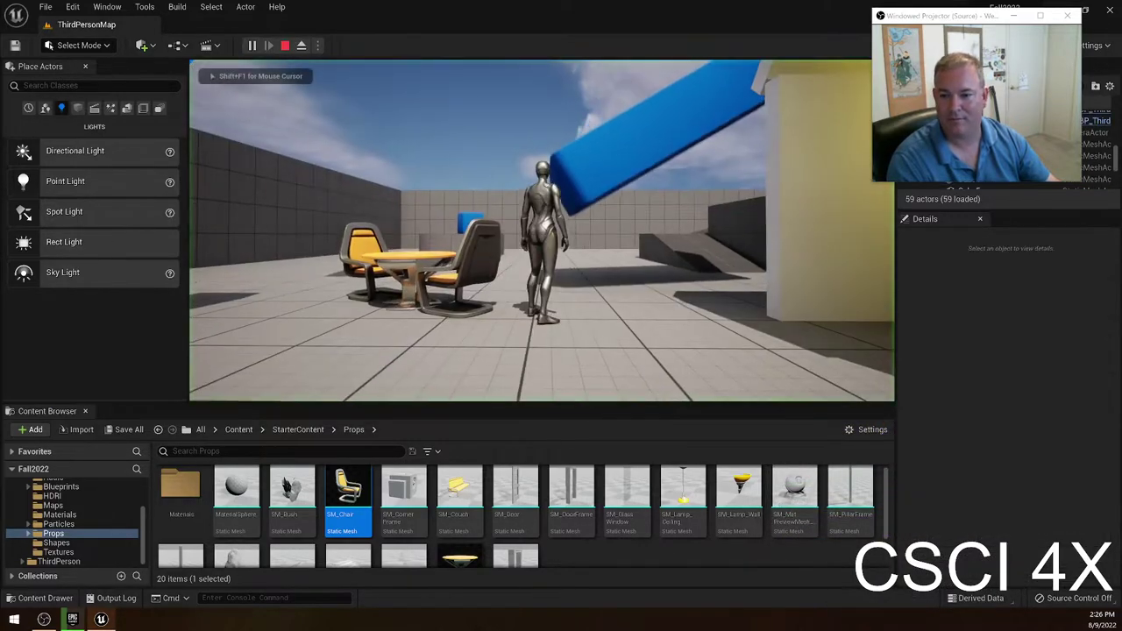
key(w)
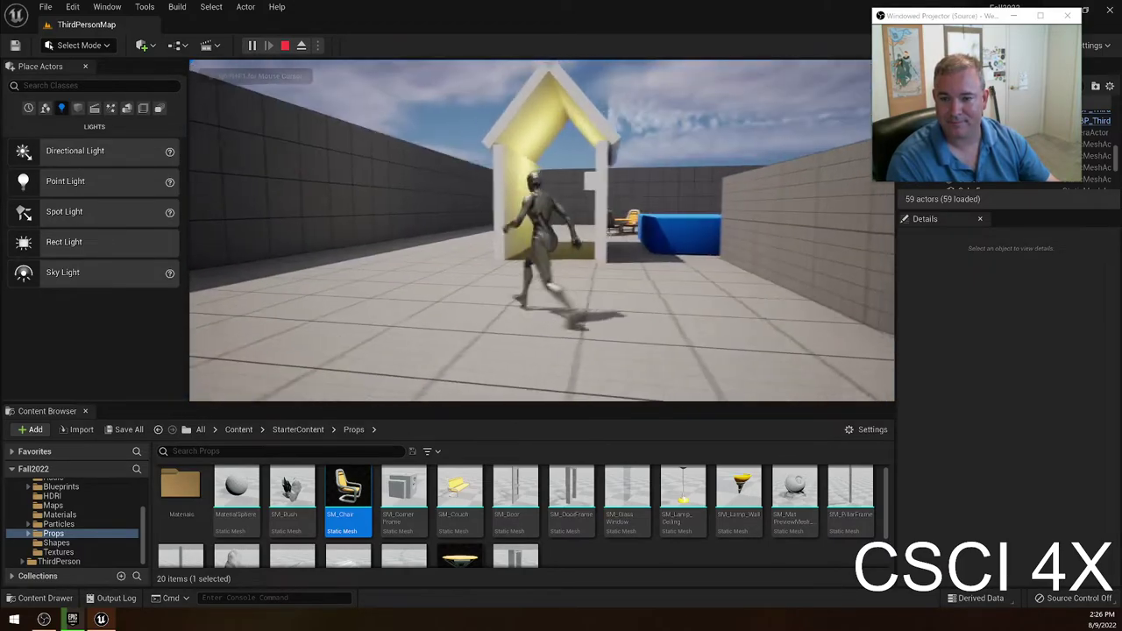
key(a)
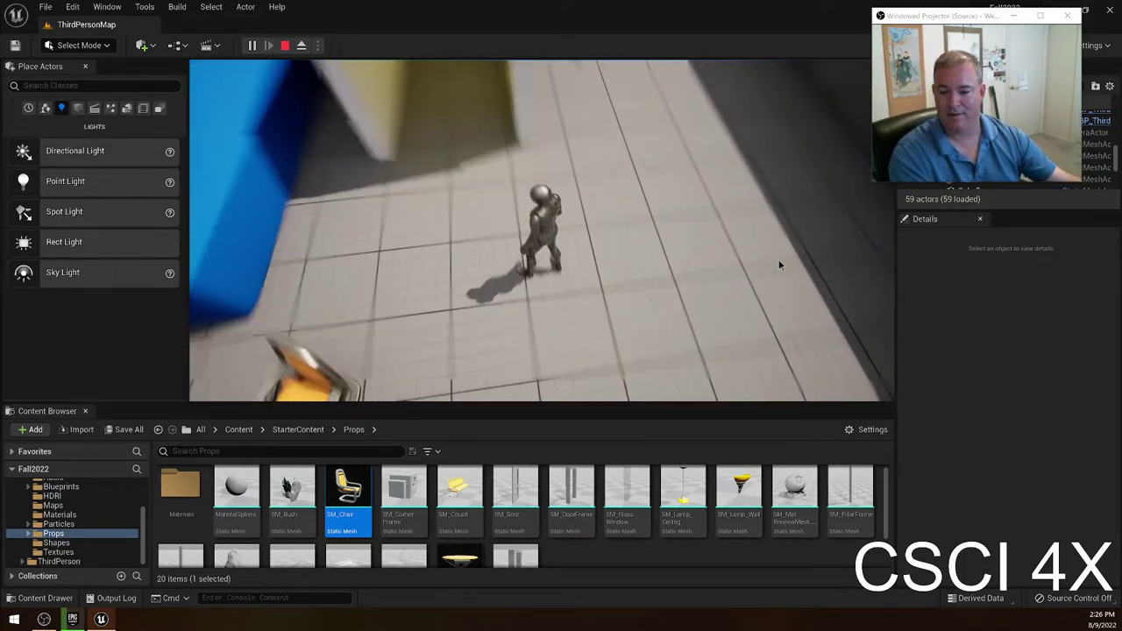
key(Escape)
Try placing SM_Lamp_Wall on the front end of the house's wall, inspect its alignment, and delete it.
click(740, 498)
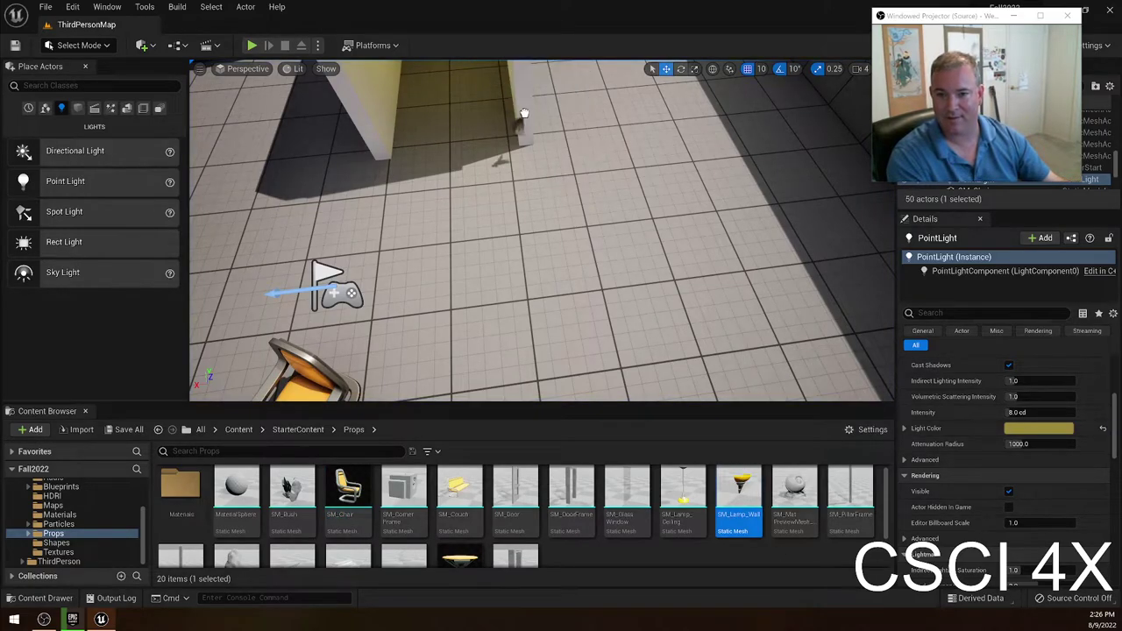
drag(522, 92, 524, 94)
right_drag(525, 93, 447, 70)
mouse_move(541, 192)
right_down()
mouse_move(535, 228)
mouse_move(542, 192)
right_up()
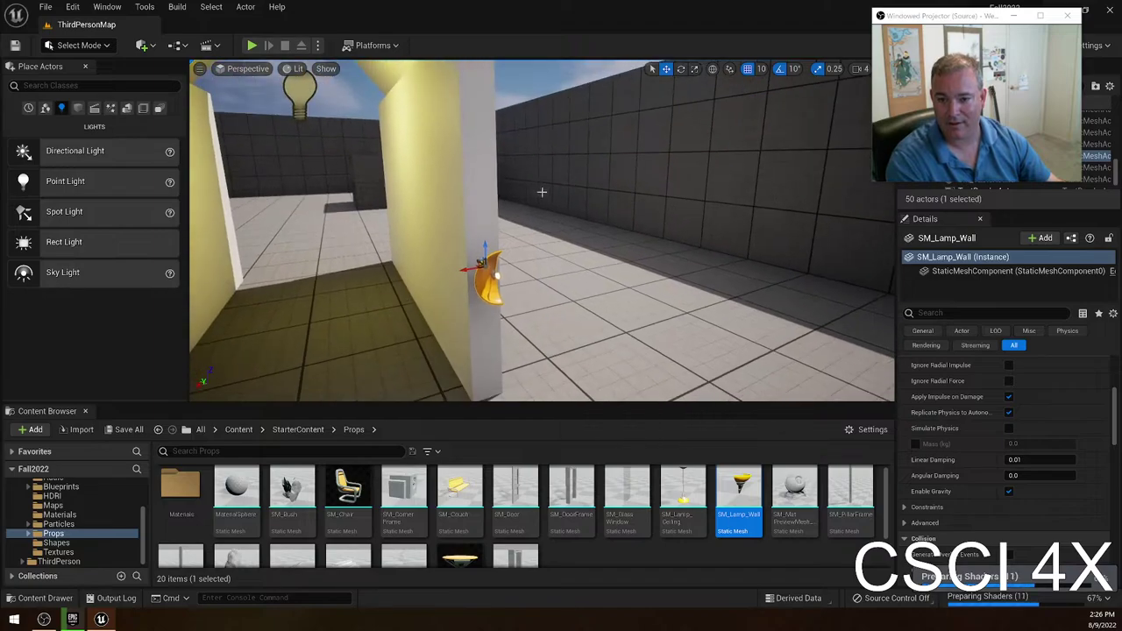
key(Delete)
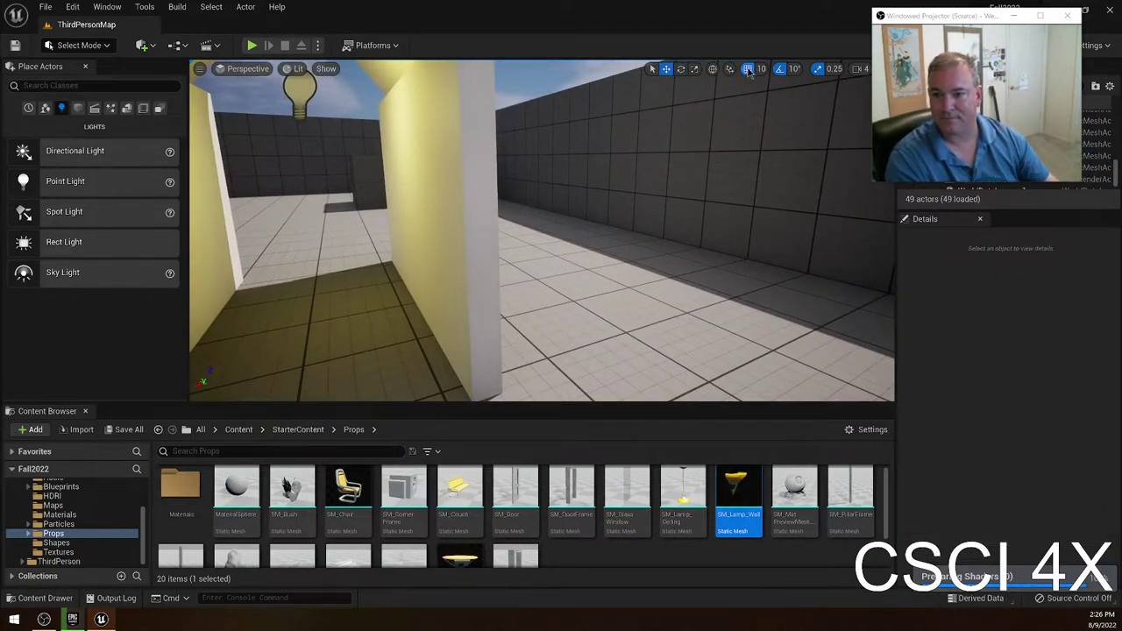
Try mounting the wall lamp again higher up the wall after adjusting the surface snapping, and undo the placement.
click(729, 69)
click(763, 86)
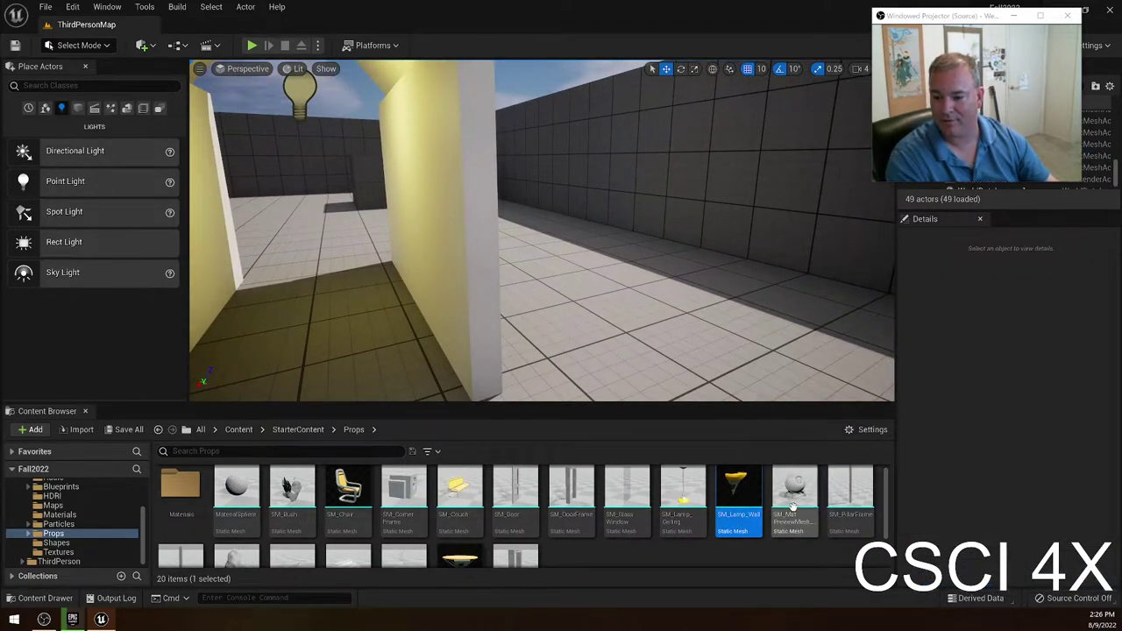
drag(745, 480, 482, 141)
right_drag(482, 141, 499, 189)
alt+drag(490, 211, 497, 216)
key(ctrl+z)
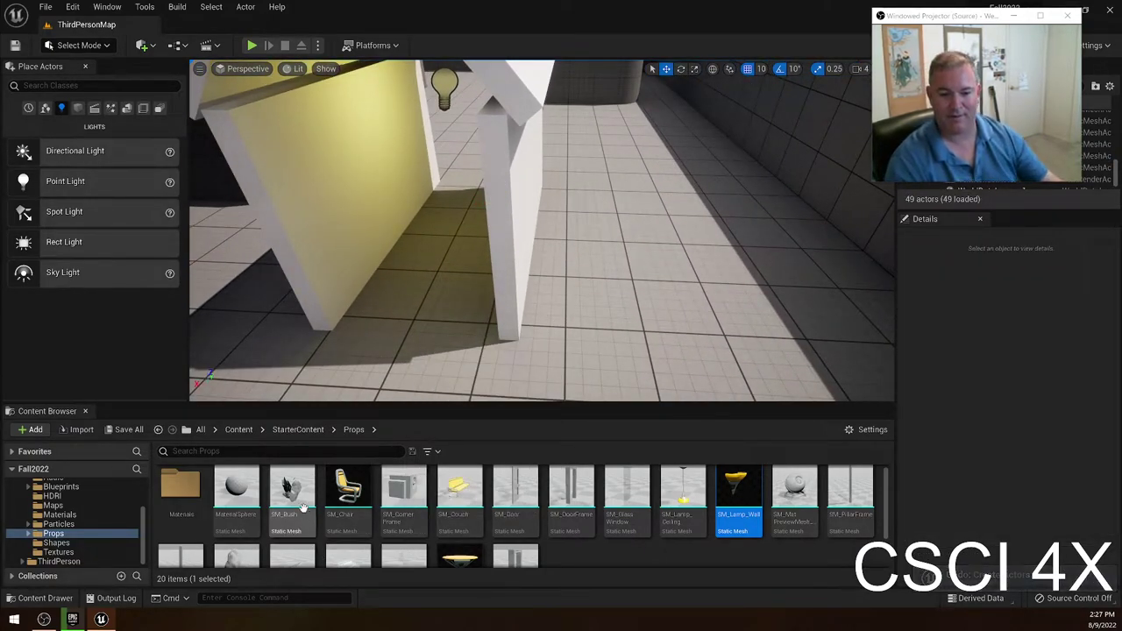
Place an SM_Bush prop beside the front end of each house wall, and view the house from the front.
drag(292, 487, 314, 386)
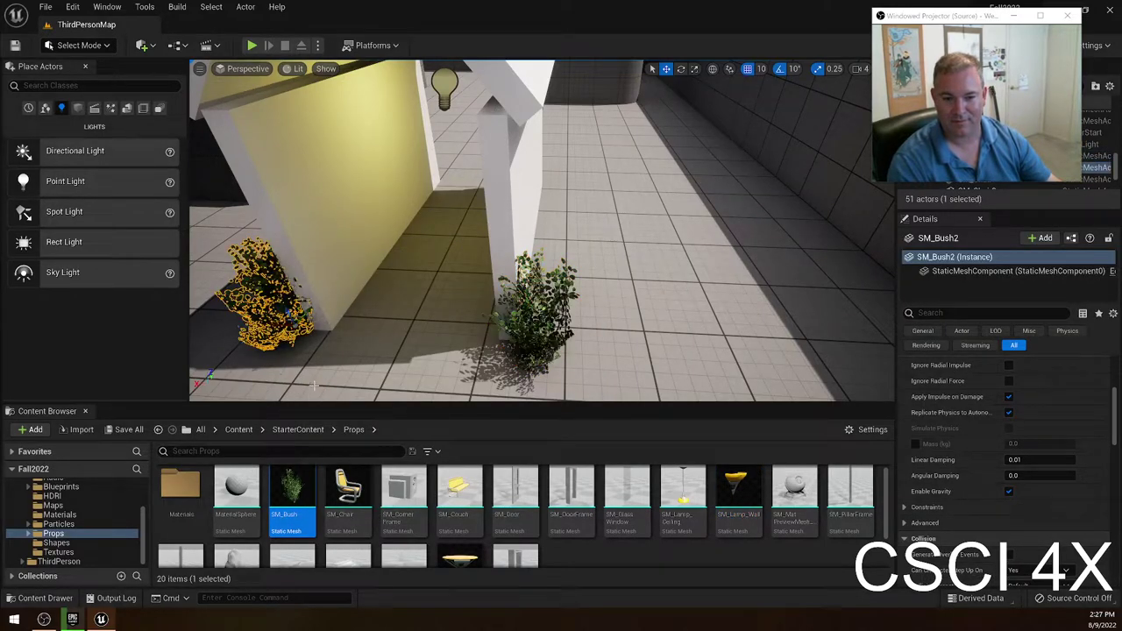
click(636, 559)
right_drag(543, 231, 596, 219)
right_drag(600, 374, 718, 386)
key(Escape)
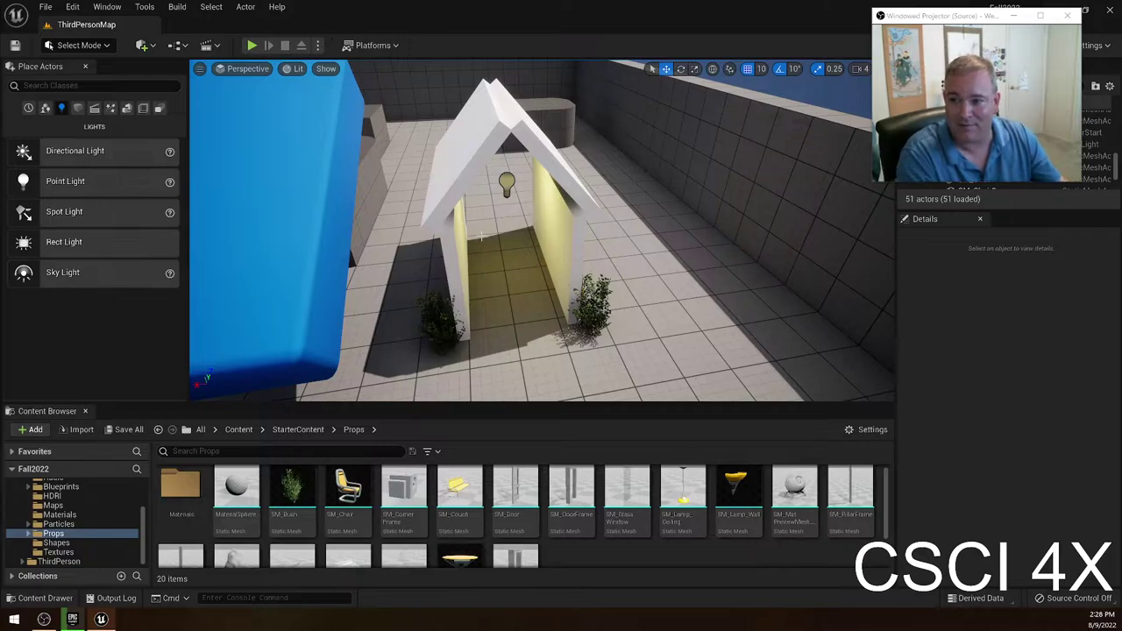
right_drag(481, 236, 397, 237)
key(d)
key(d)
key(s)
key(a)
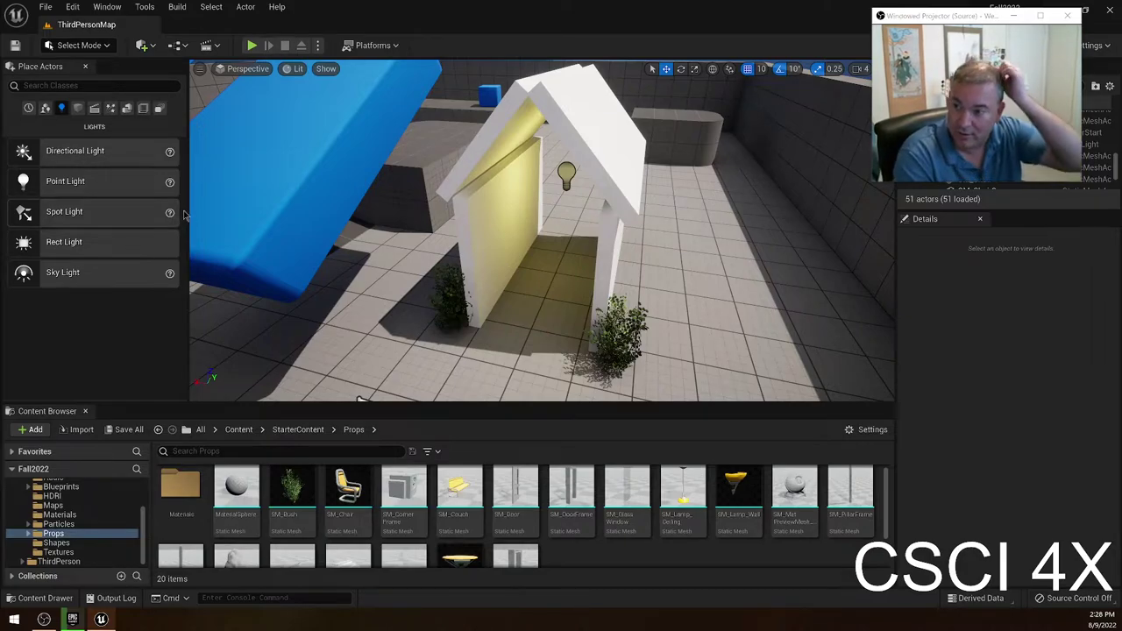
Open the Materials folder inside StarterContent.
scroll(95, 528, up, 2)
scroll(101, 515, down, 1)
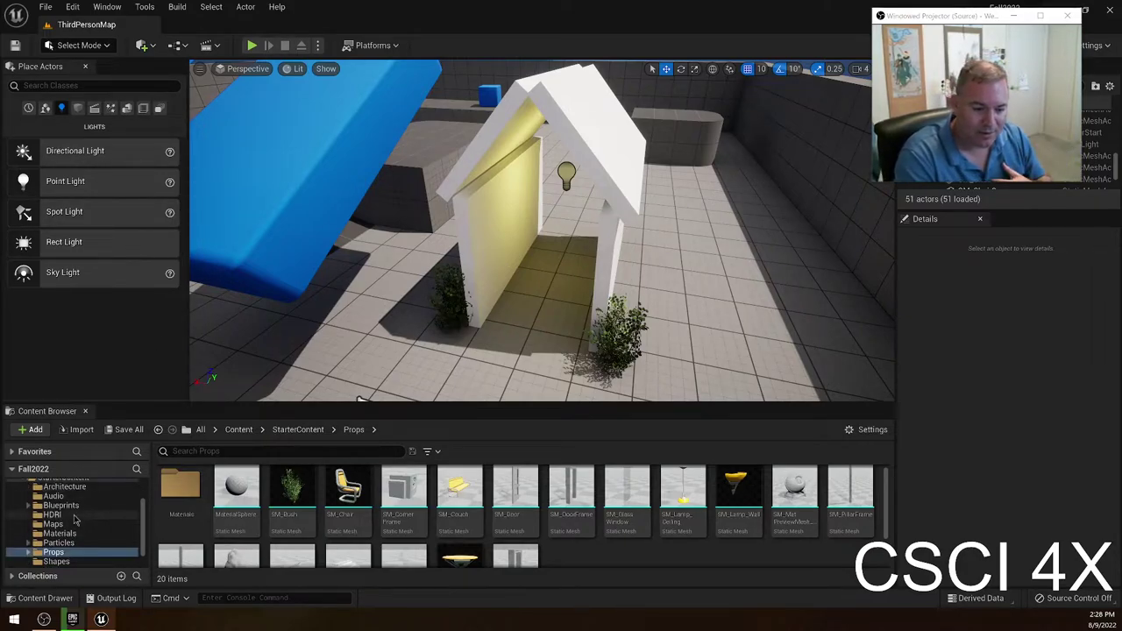
click(61, 533)
scroll(79, 526, up, 3)
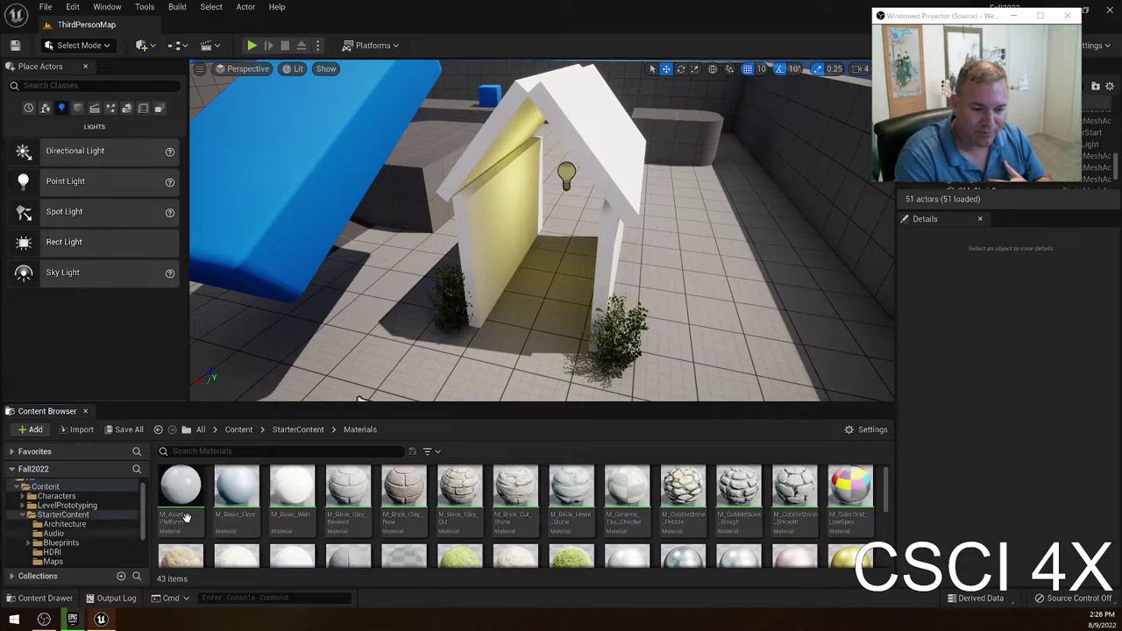
click(61, 515)
scroll(65, 517, down, 1)
click(438, 489)
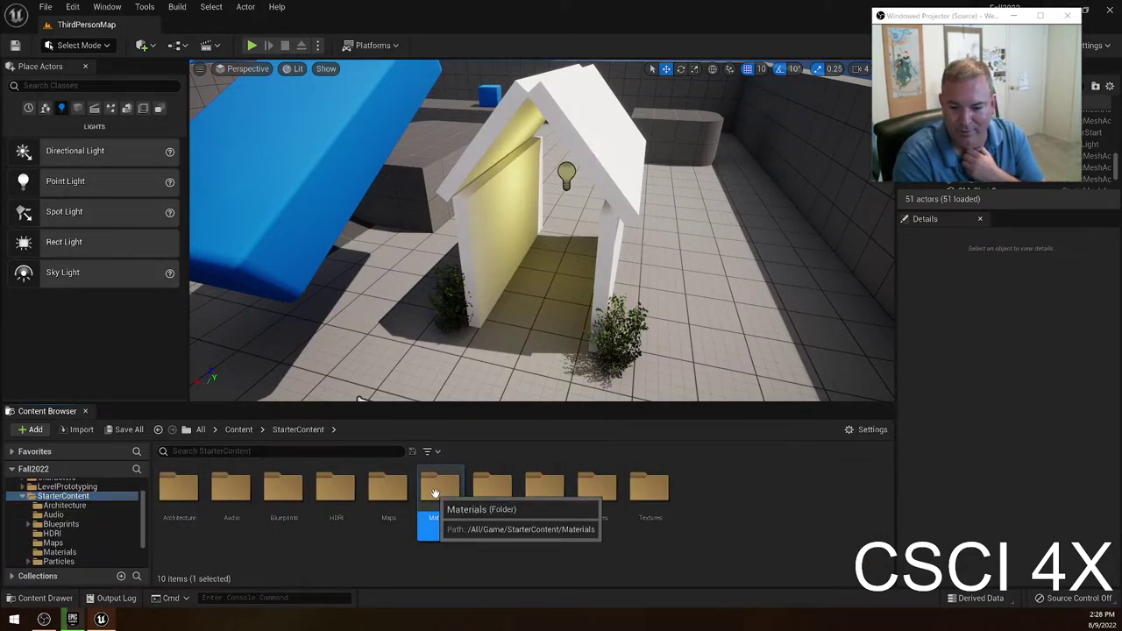
double_click(436, 494)
Look through the starter materials and apply M_Wood_Oak to the house wall nearest the blue ramp.
scroll(614, 518, down, 5)
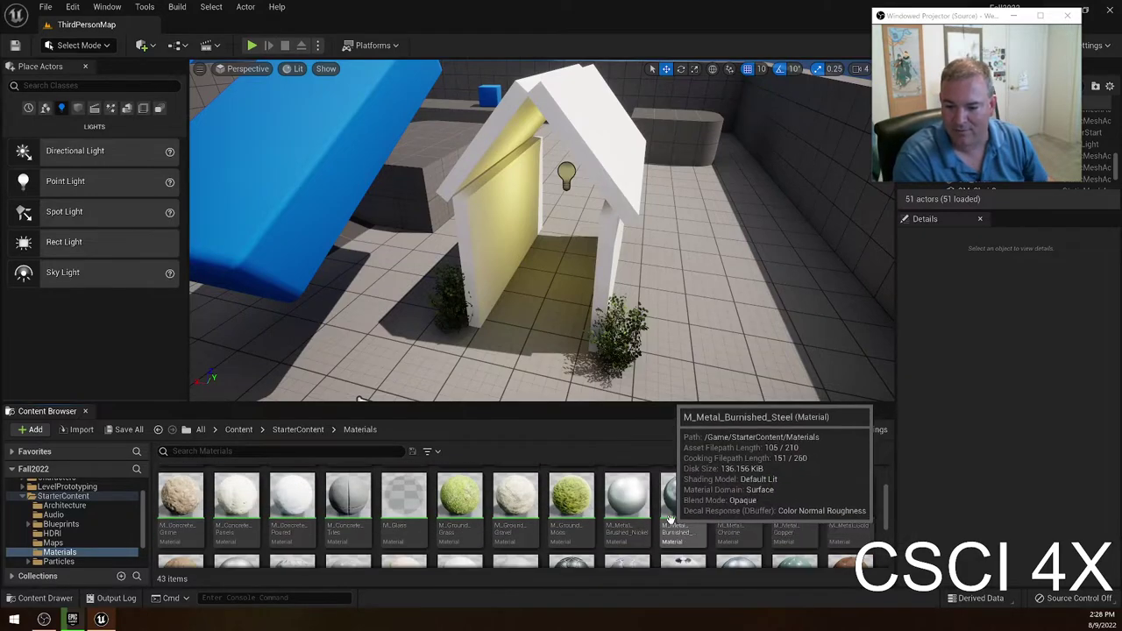
scroll(631, 513, up, 5)
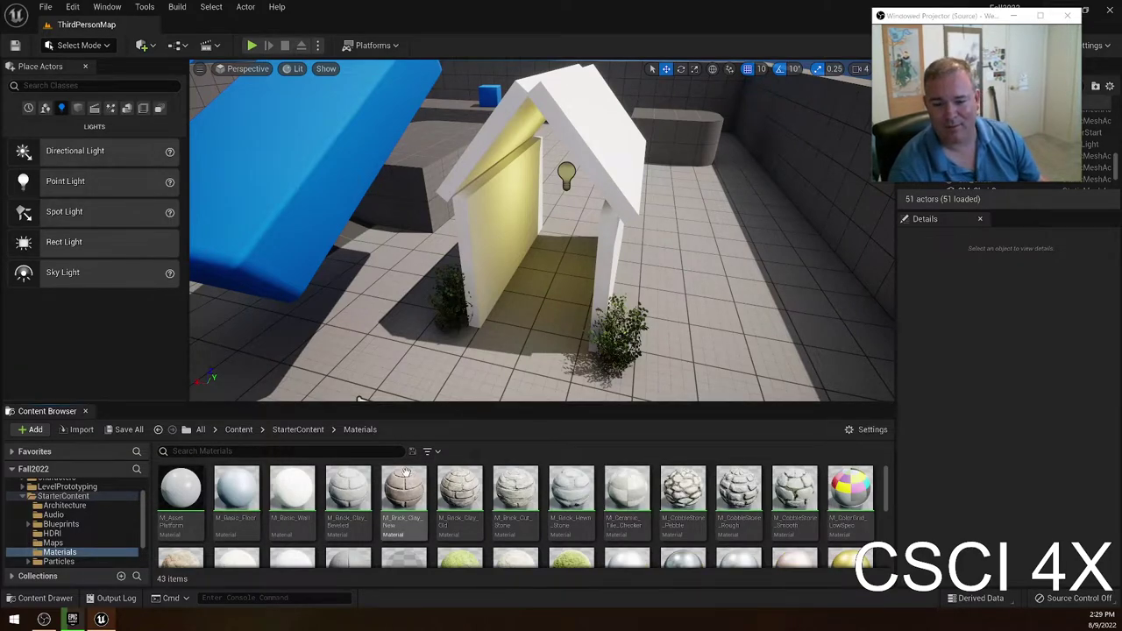
scroll(482, 500, down, 5)
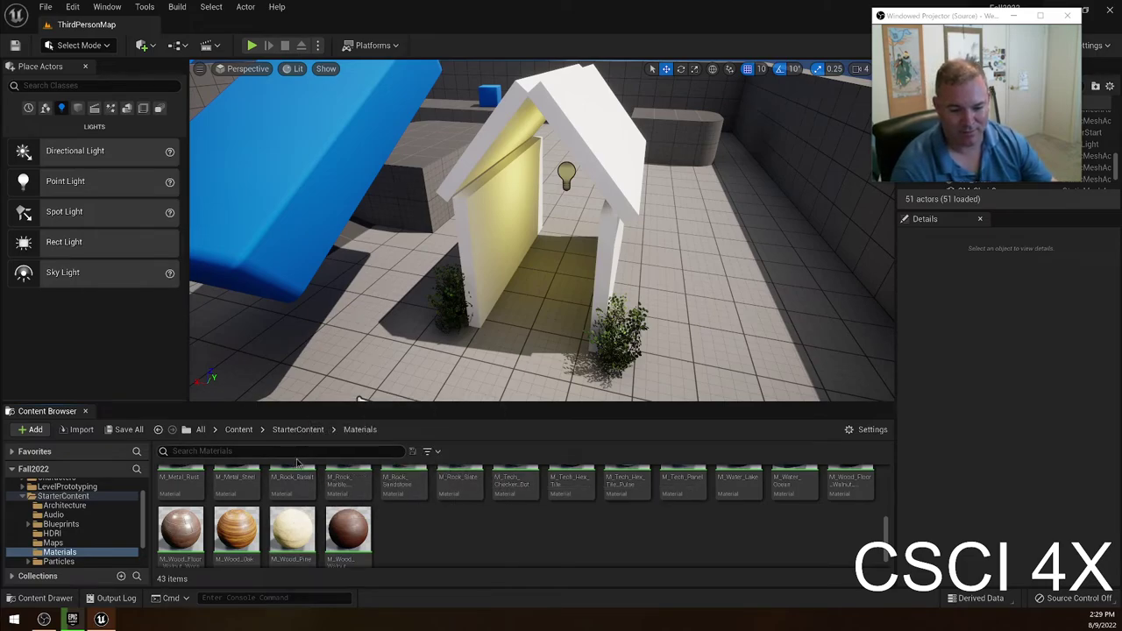
click(237, 531)
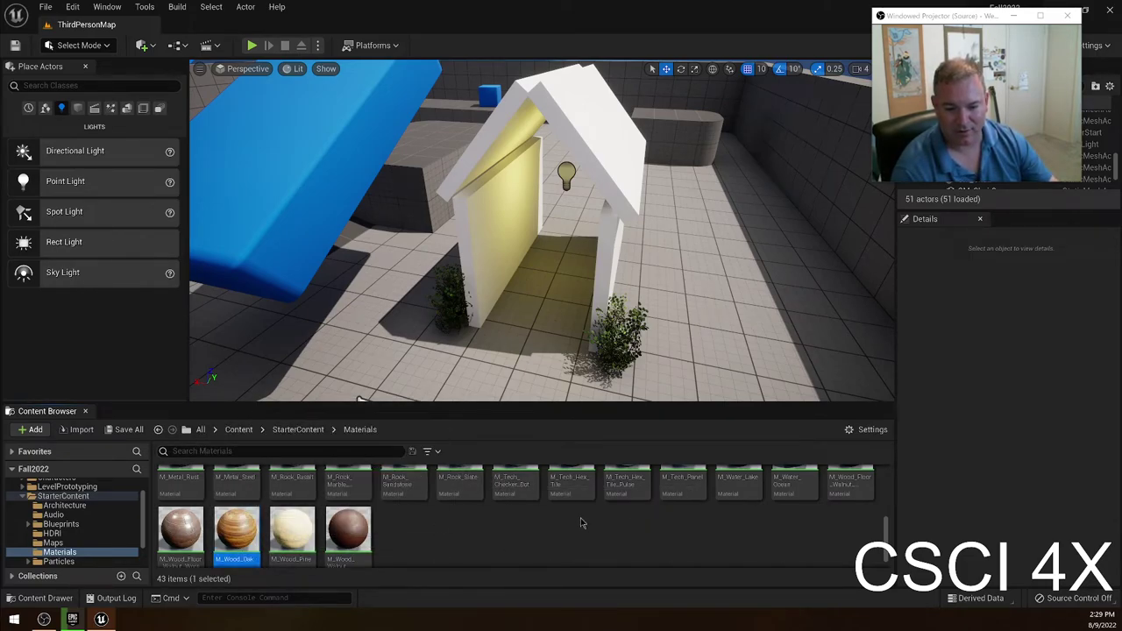
drag(237, 530, 485, 206)
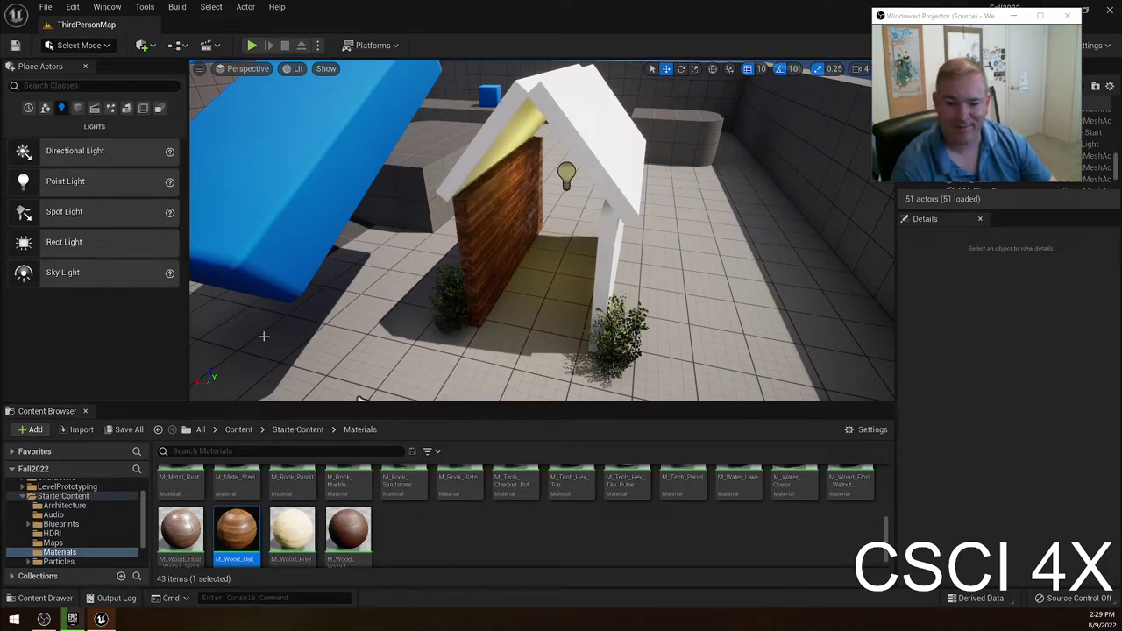
Apply M_Wood_Walnut to the roof panel above the oak wall and M_Wood_Floor_Walnut_Worn to the other roof panel.
drag(349, 531, 509, 133)
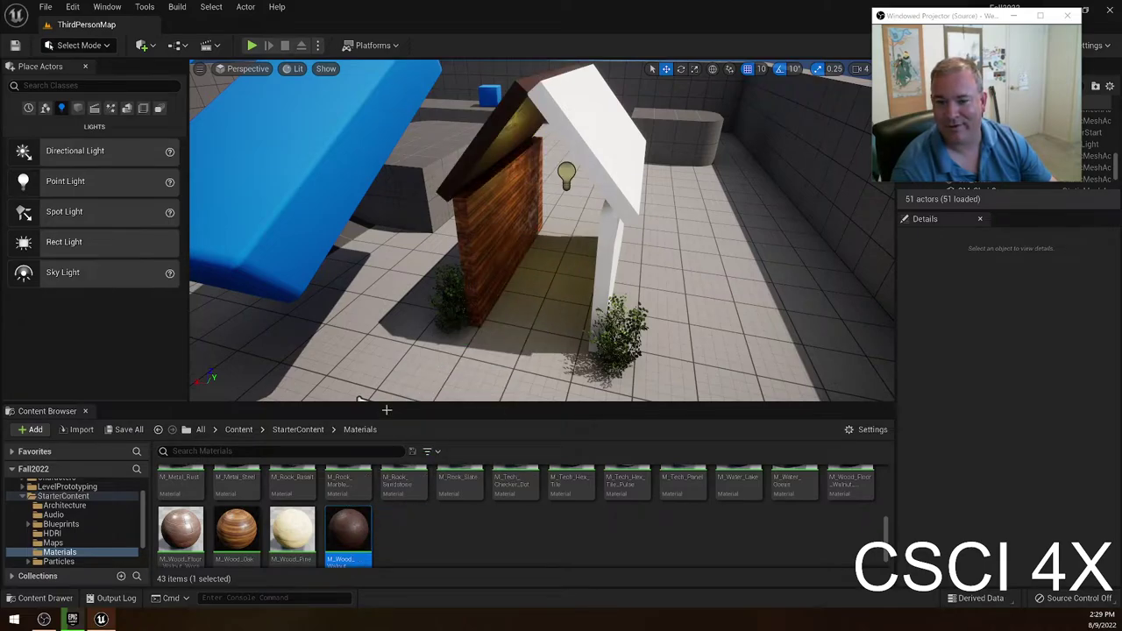
drag(180, 530, 603, 129)
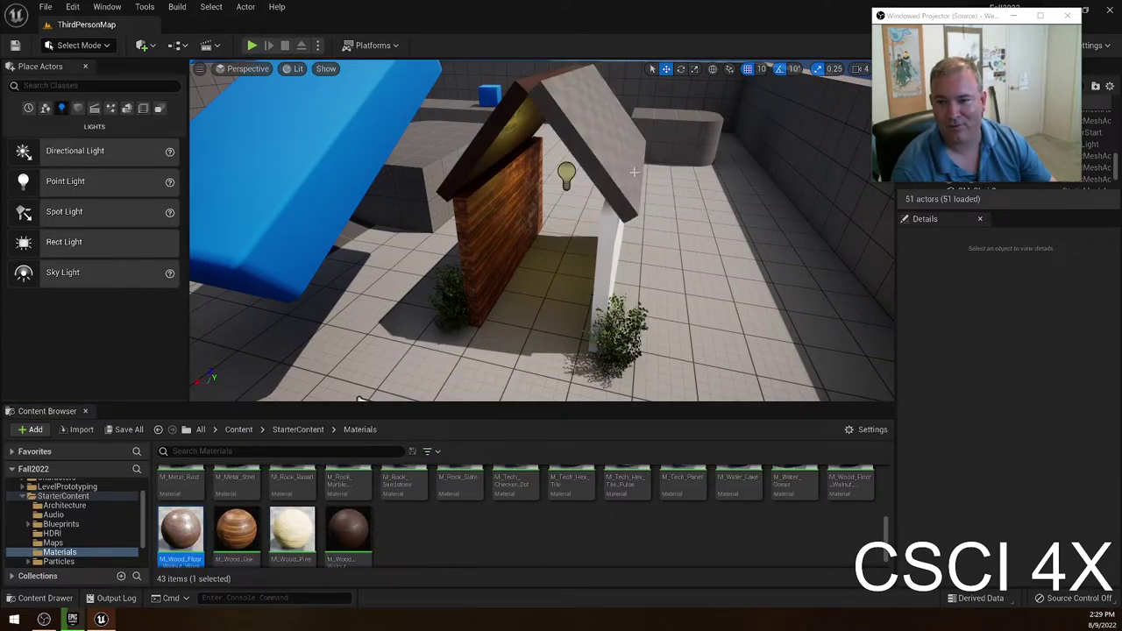
right_drag(603, 130, 522, 133)
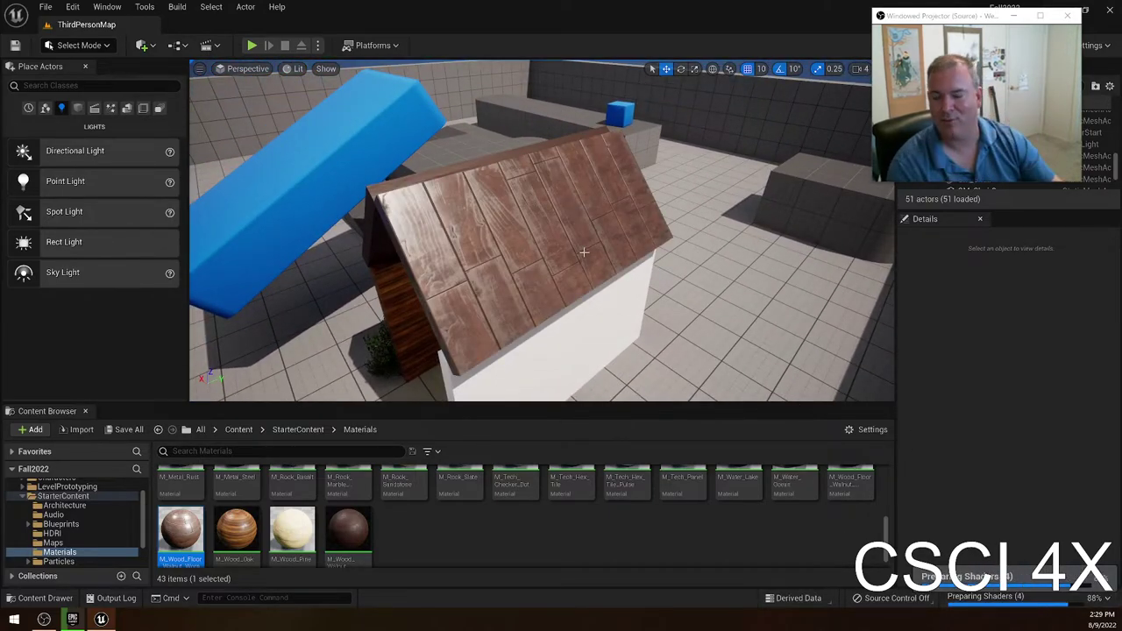
right_drag(583, 252, 584, 252)
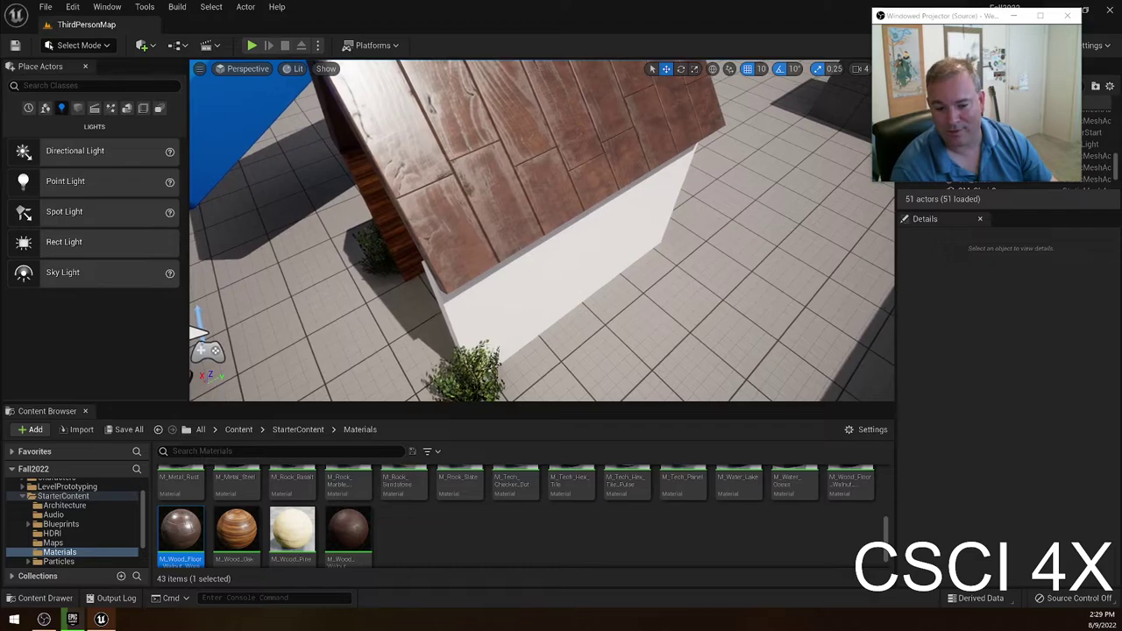
Apply the other M_Wood_Floor_Walnut material to the remaining white wall, and inspect both walls from inside the house.
scroll(739, 491, up, 1)
drag(849, 489, 565, 263)
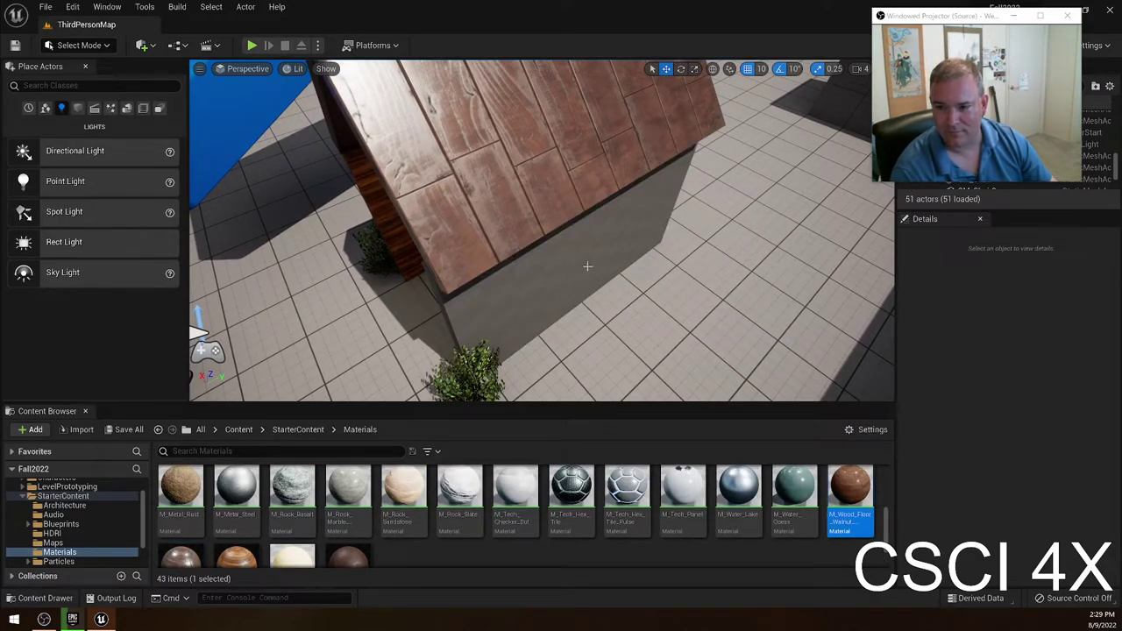
right_drag(583, 263, 583, 263)
right_drag(497, 191, 497, 191)
right_drag(714, 245, 715, 245)
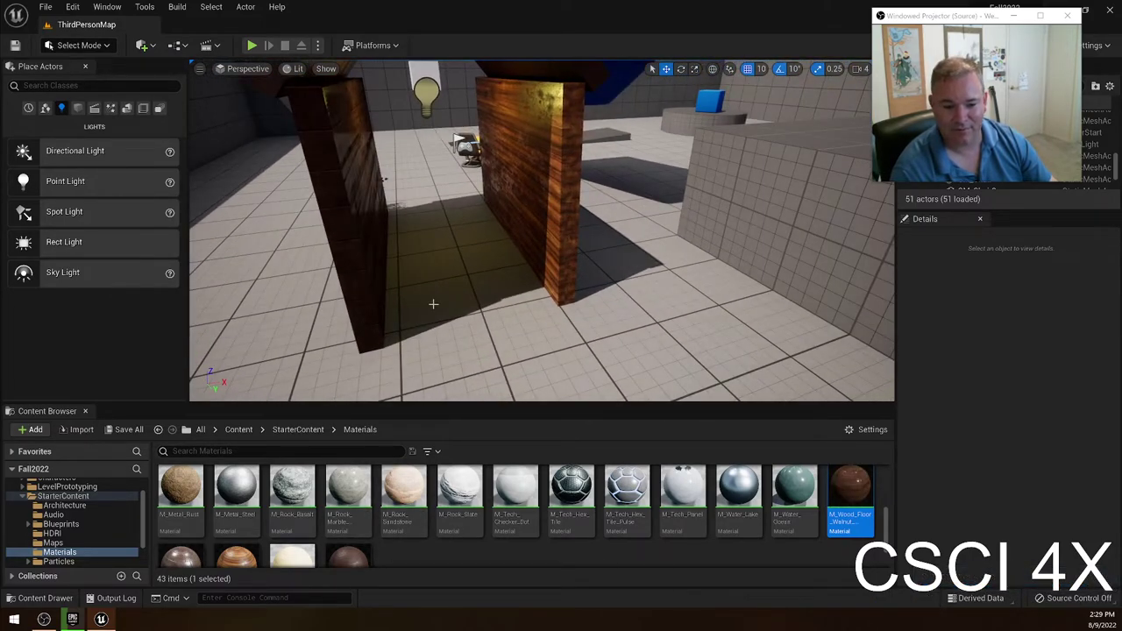
right_drag(512, 168, 512, 168)
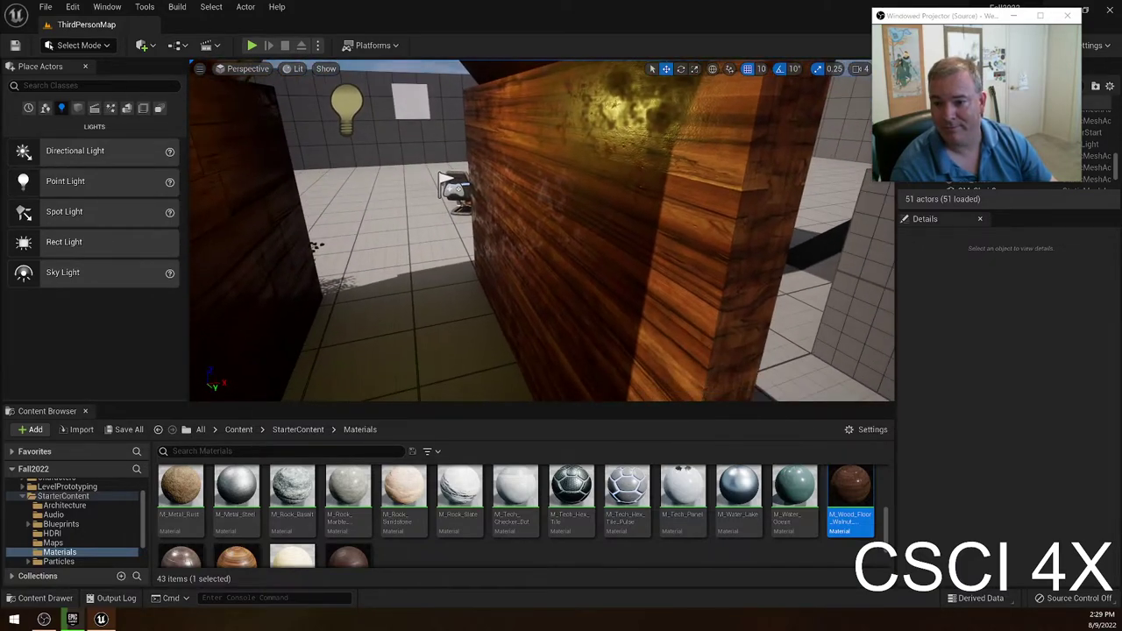
Replace the oak wall's material with M_Wood_Pine and inspect the house interior.
scroll(596, 509, down, 2)
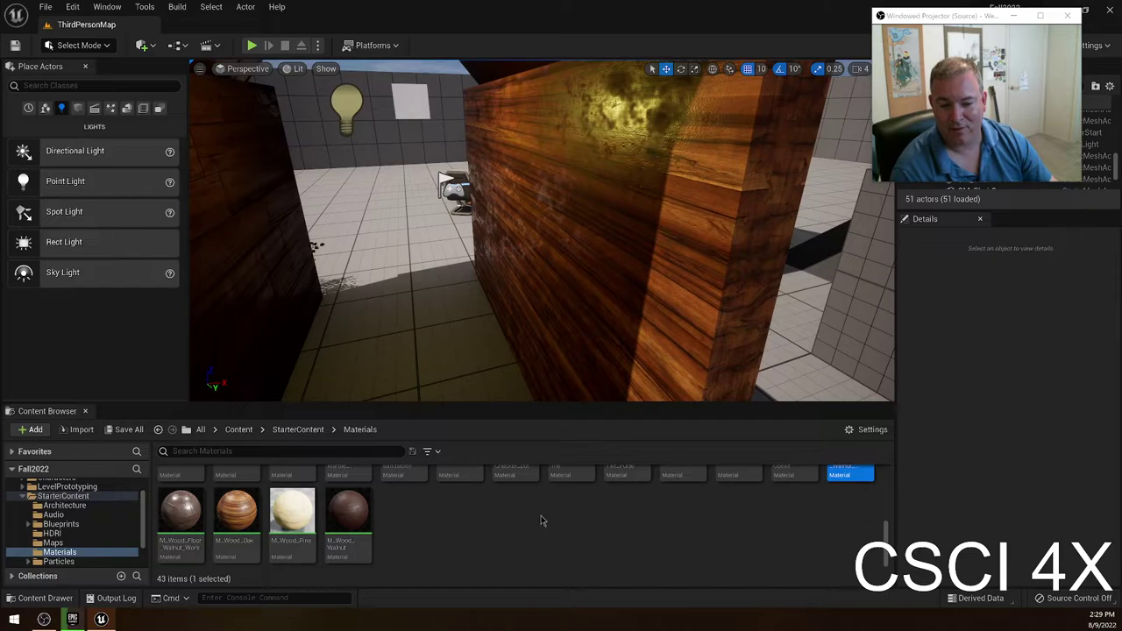
scroll(543, 522, up, 2)
scroll(569, 513, down, 2)
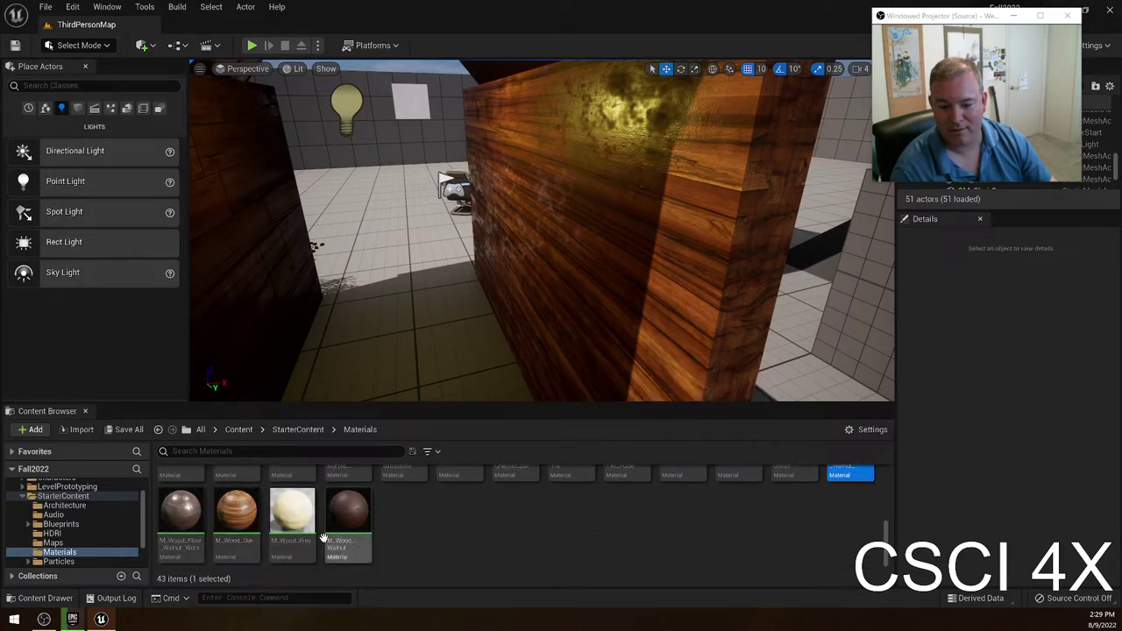
drag(292, 513, 494, 399)
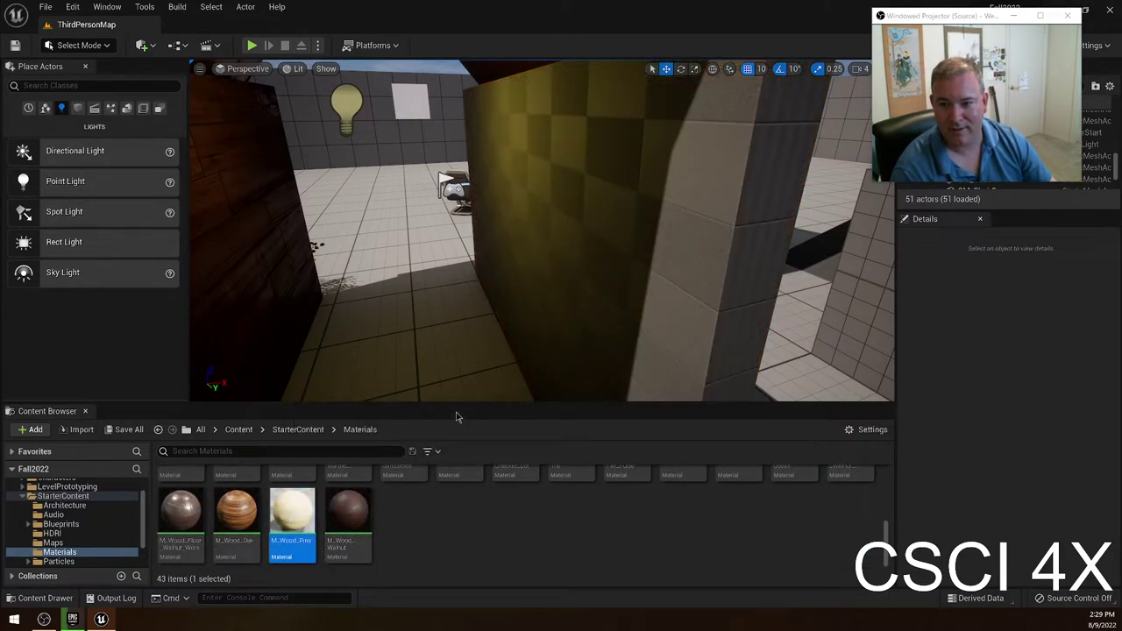
right_drag(461, 245, 462, 246)
right_drag(536, 281, 536, 281)
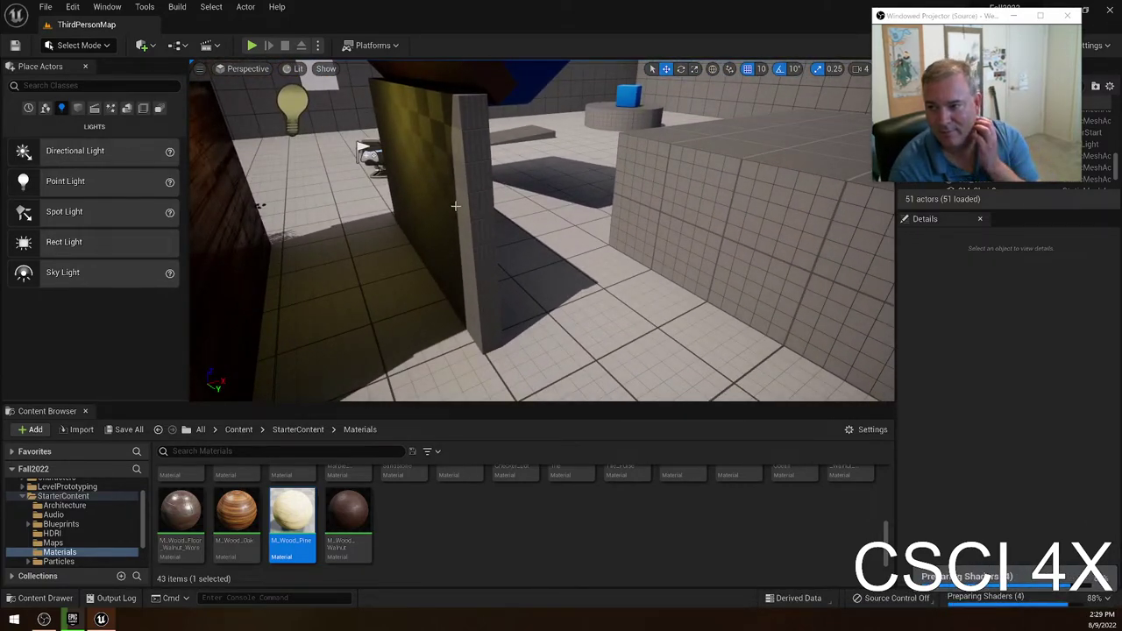
right_drag(537, 263, 536, 263)
right_drag(499, 151, 499, 150)
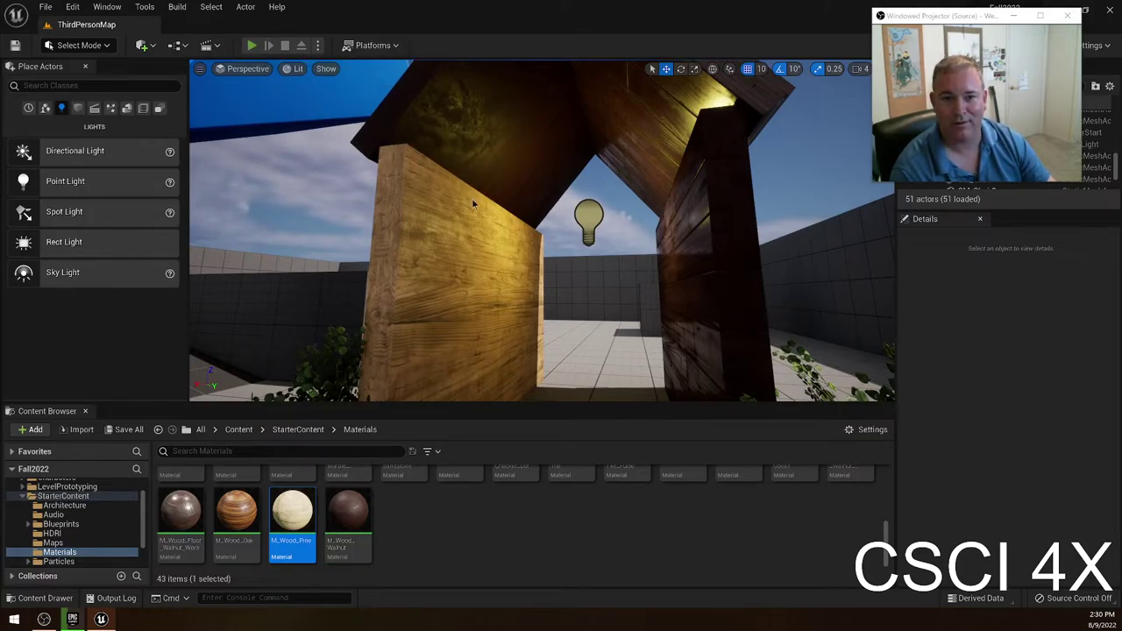
Play-test the level by running the character through the house, jumping over the blue blocks and returning past the table.
key(alt+p)
key(w)
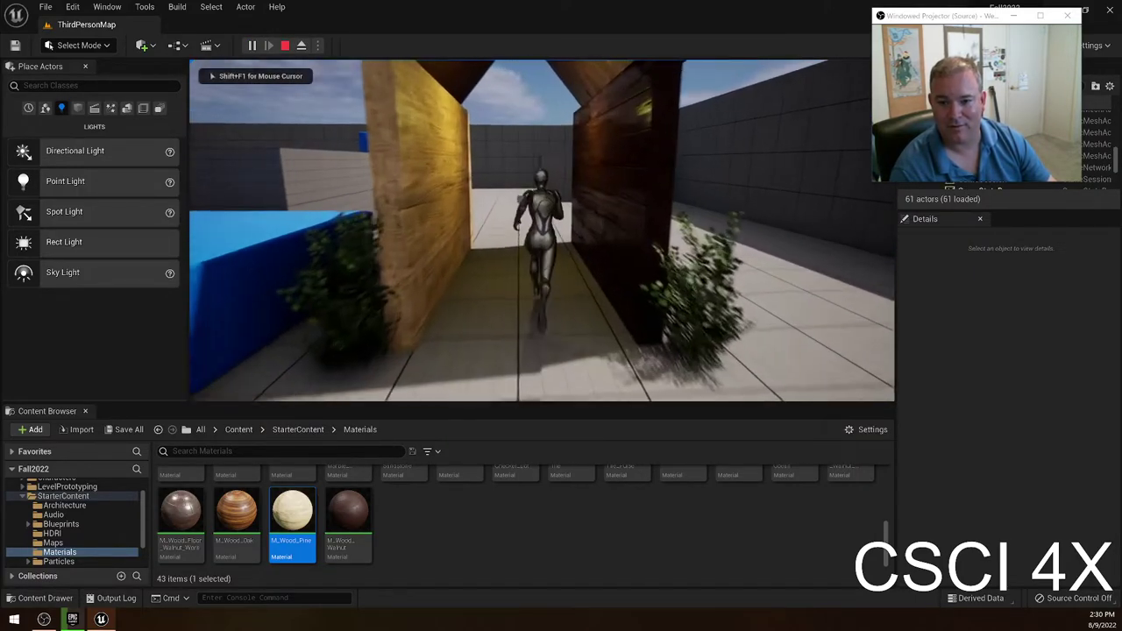
key(space)
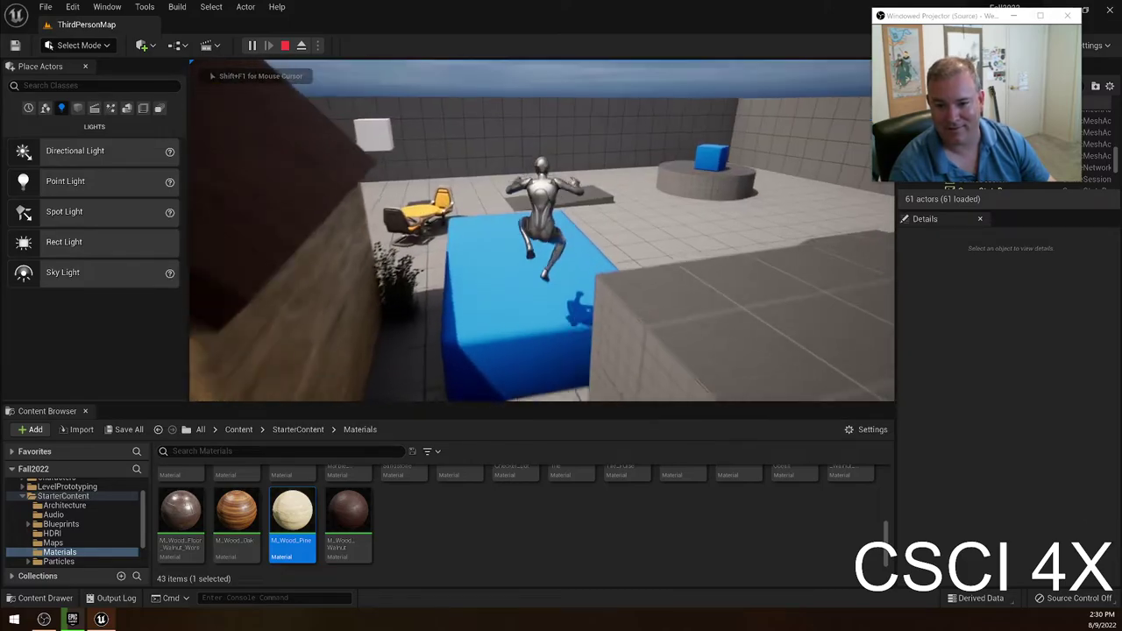
key(w)
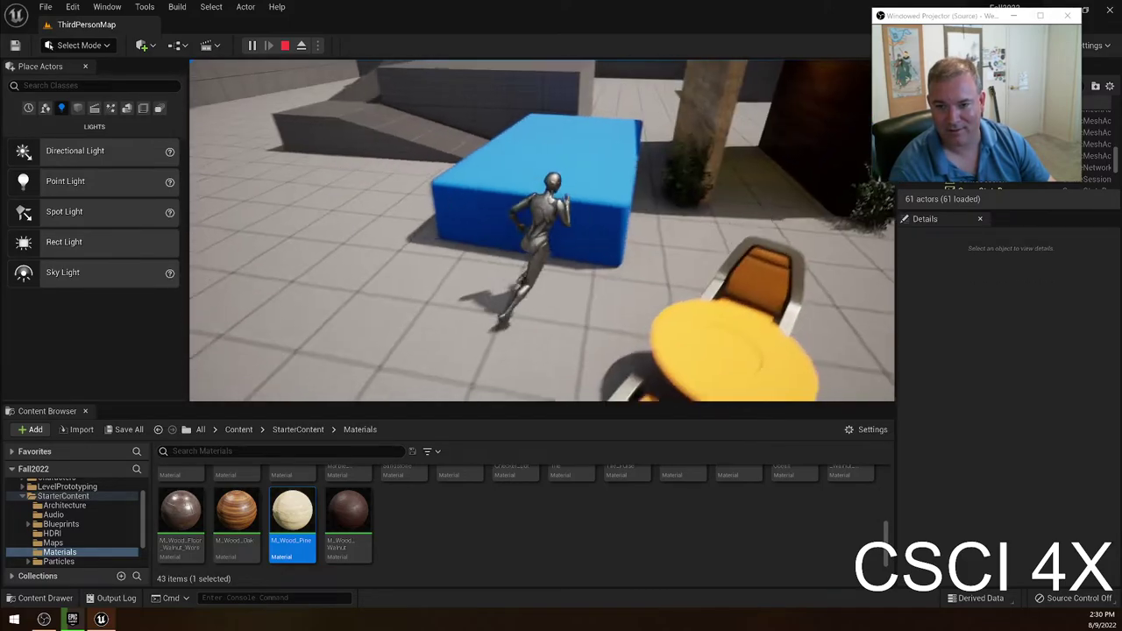
key(w)
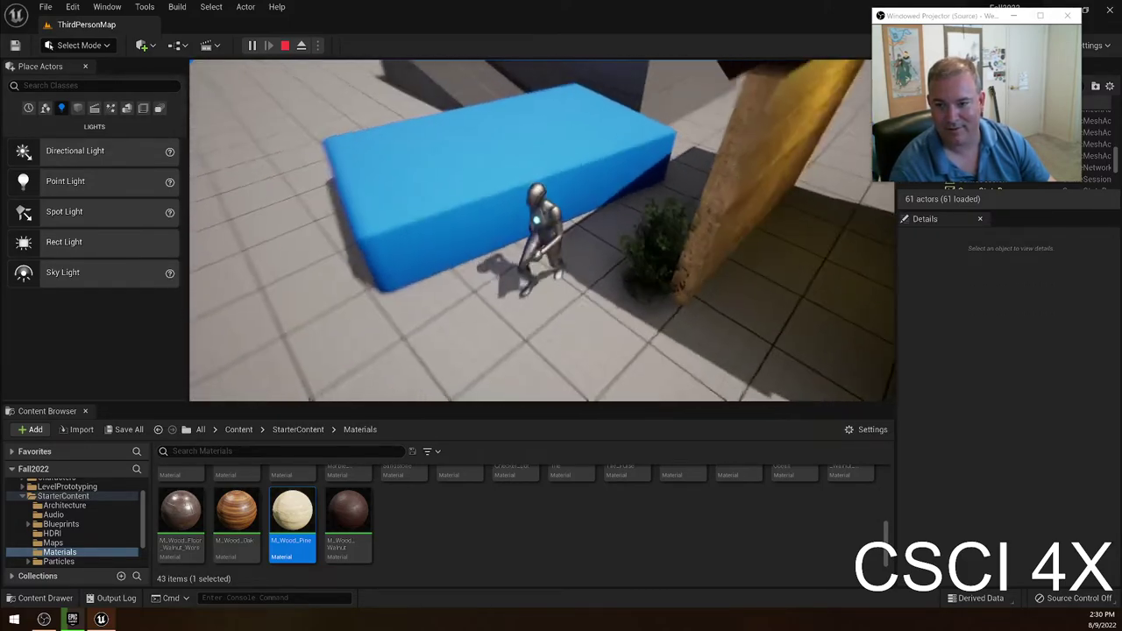
key(w)
key(shift+F1)
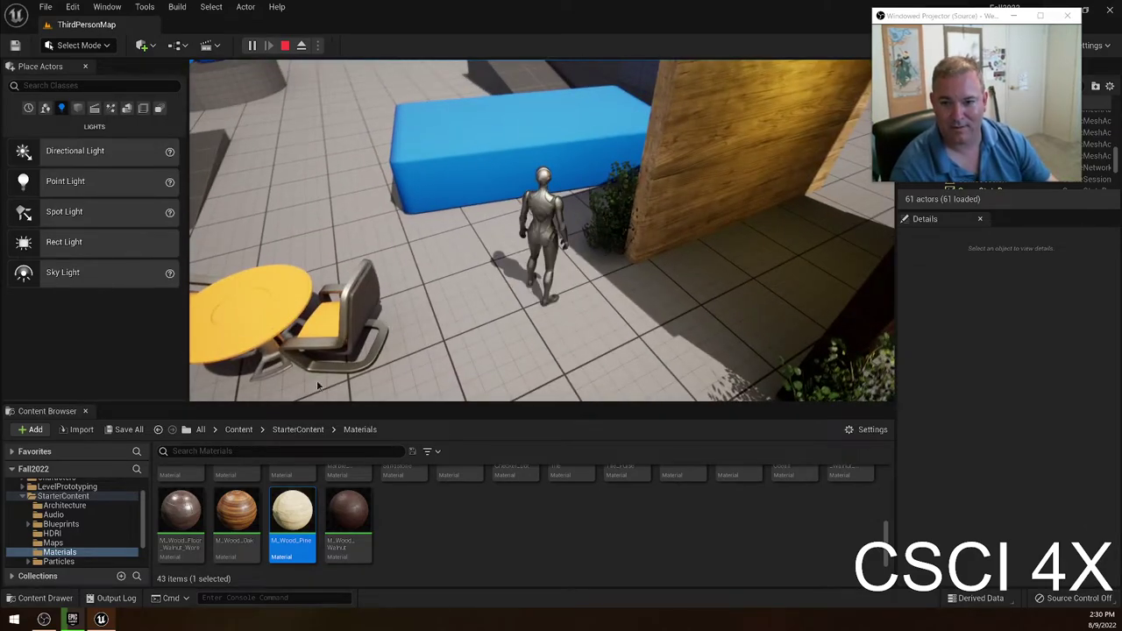
Dismiss the crash reporter, get the Fall2022 project running again, and look over the reloaded ThirdPersonMap.
key(alt+F4)
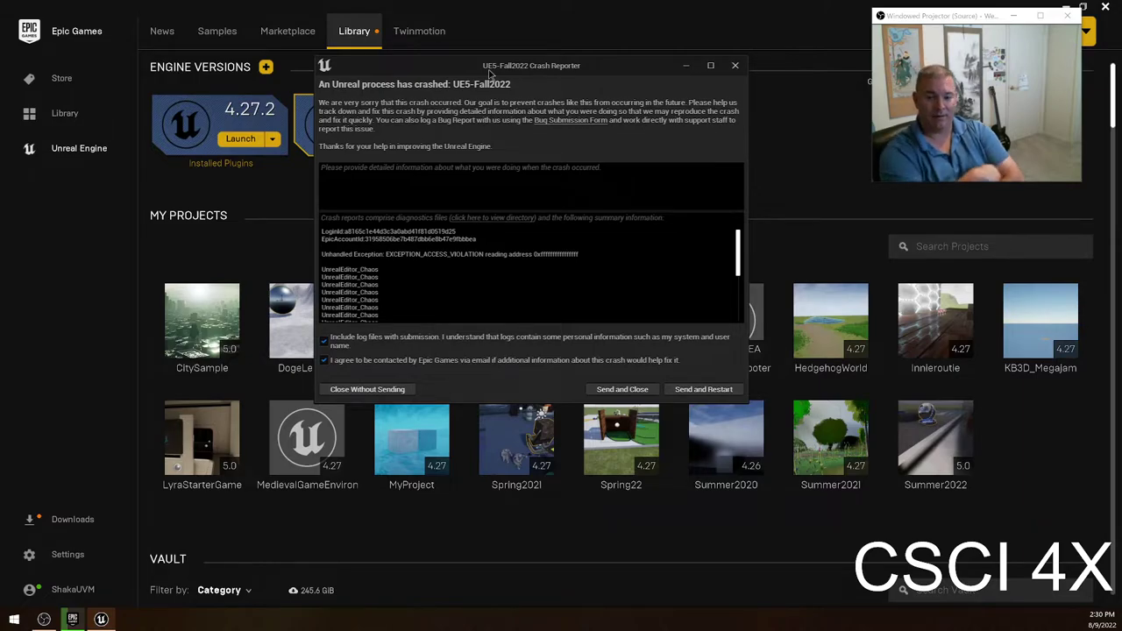
click(664, 386)
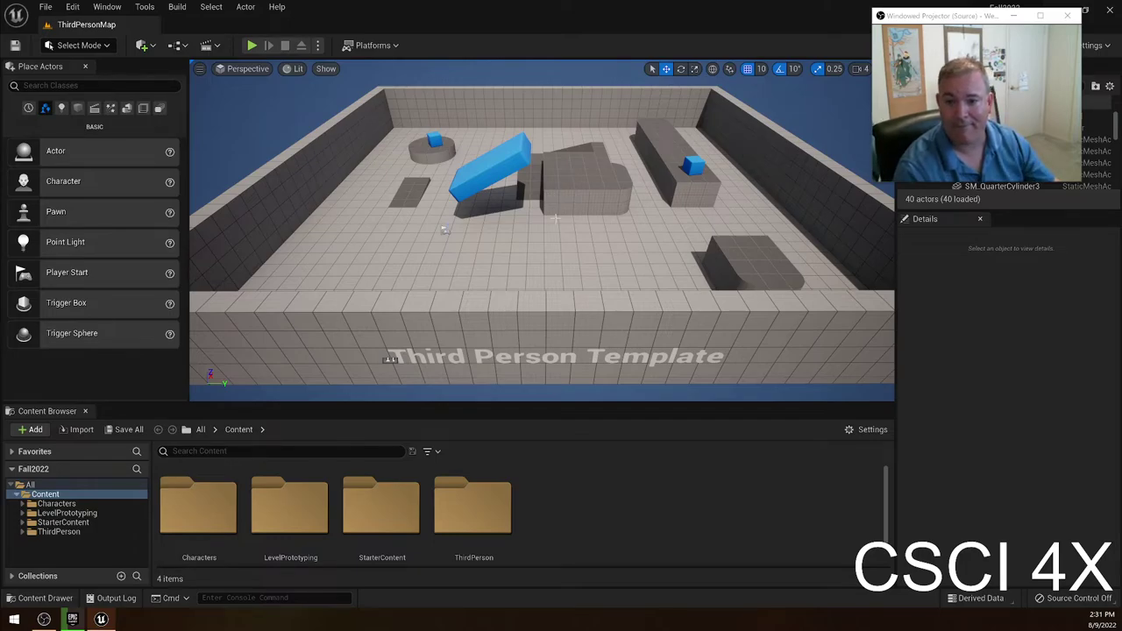
key(w)
mouse_move(497, 204)
right_down()
mouse_move(596, 263)
mouse_move(592, 246)
mouse_move(509, 215)
right_up()
key(s)
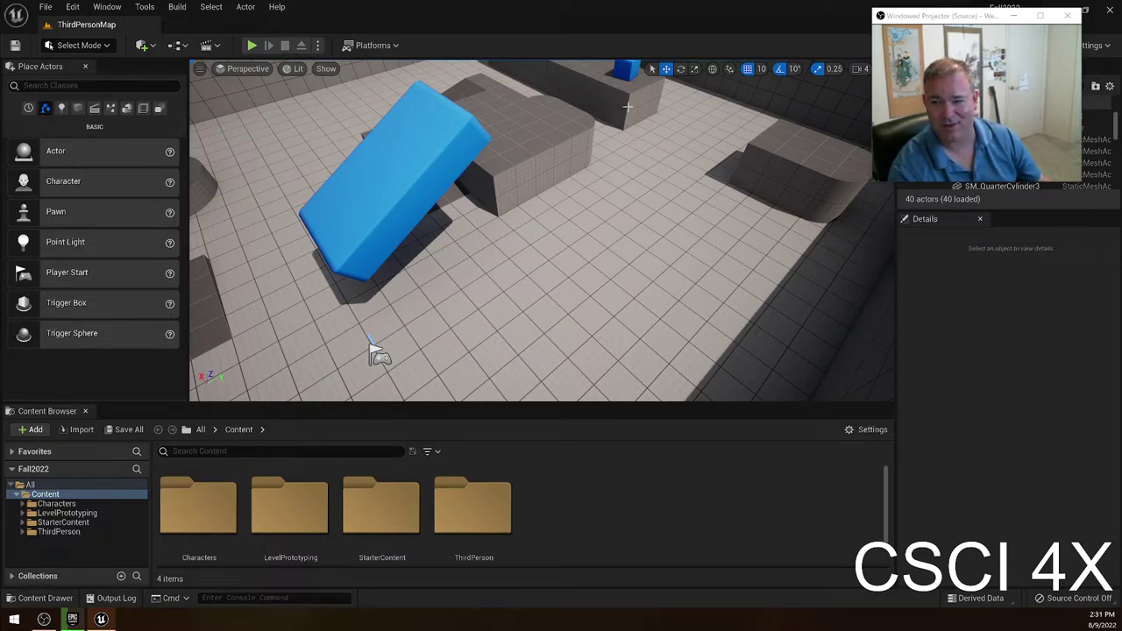
Check the save commands, and open the Materials folder inside StarterContent.
click(46, 7)
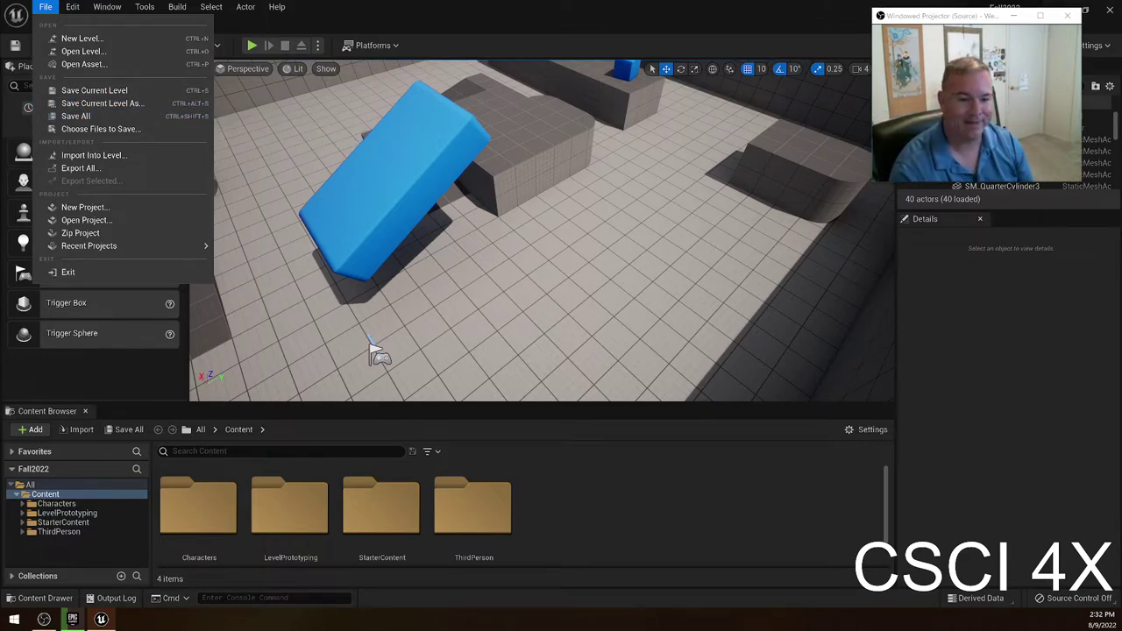
click(81, 524)
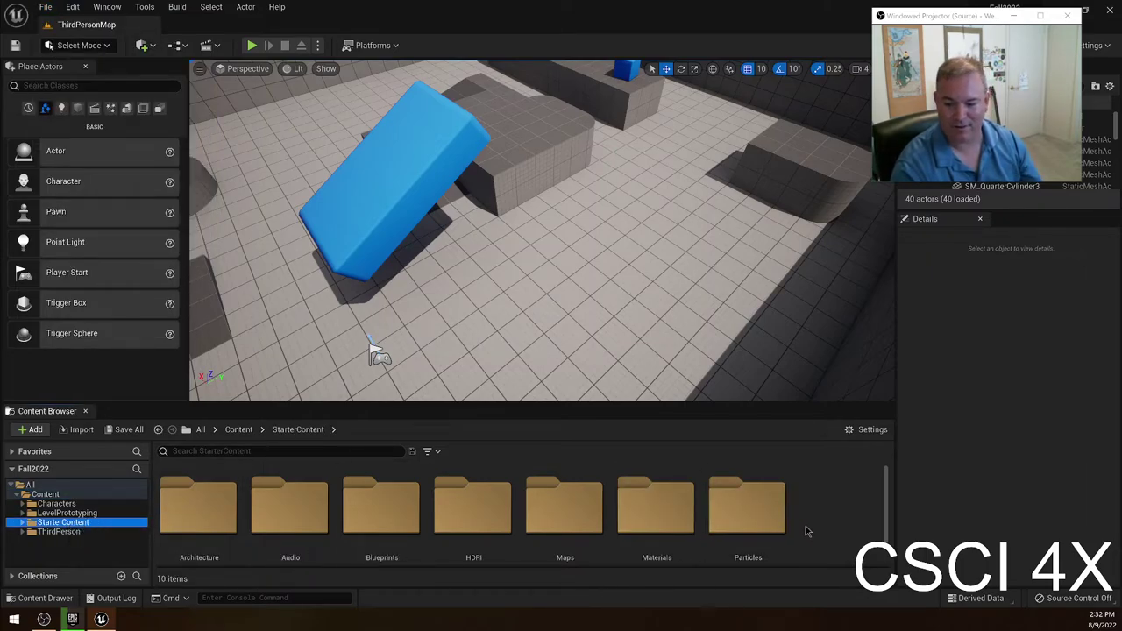
double_click(443, 500)
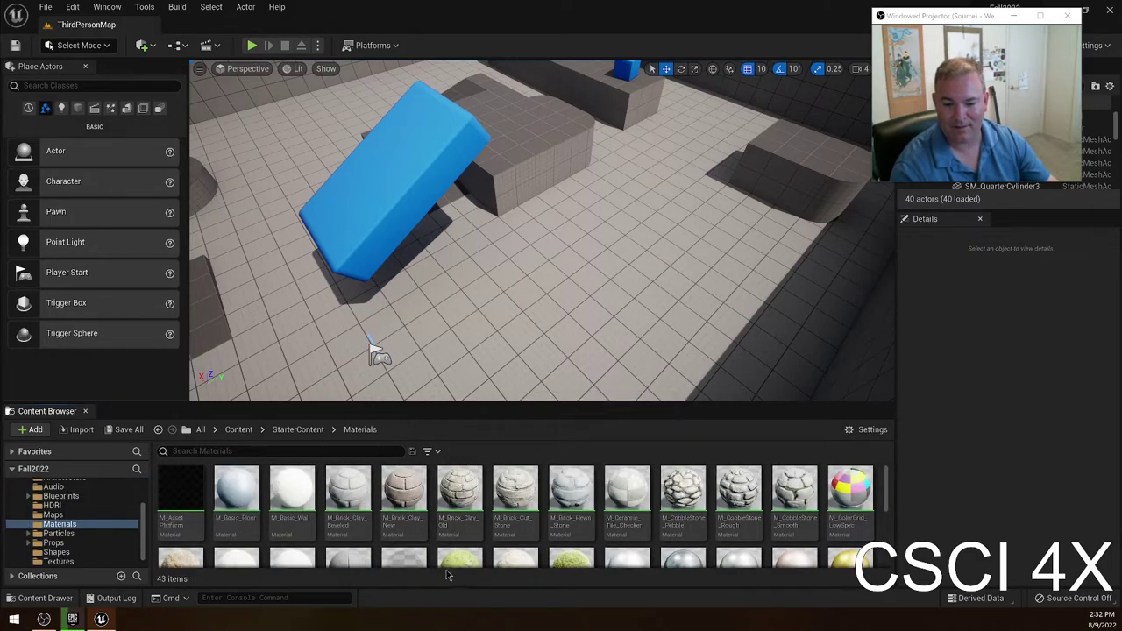
Try M_Ground_Grass on the arena floor, and select the floor to inspect its material and look.
drag(484, 520, 769, 399)
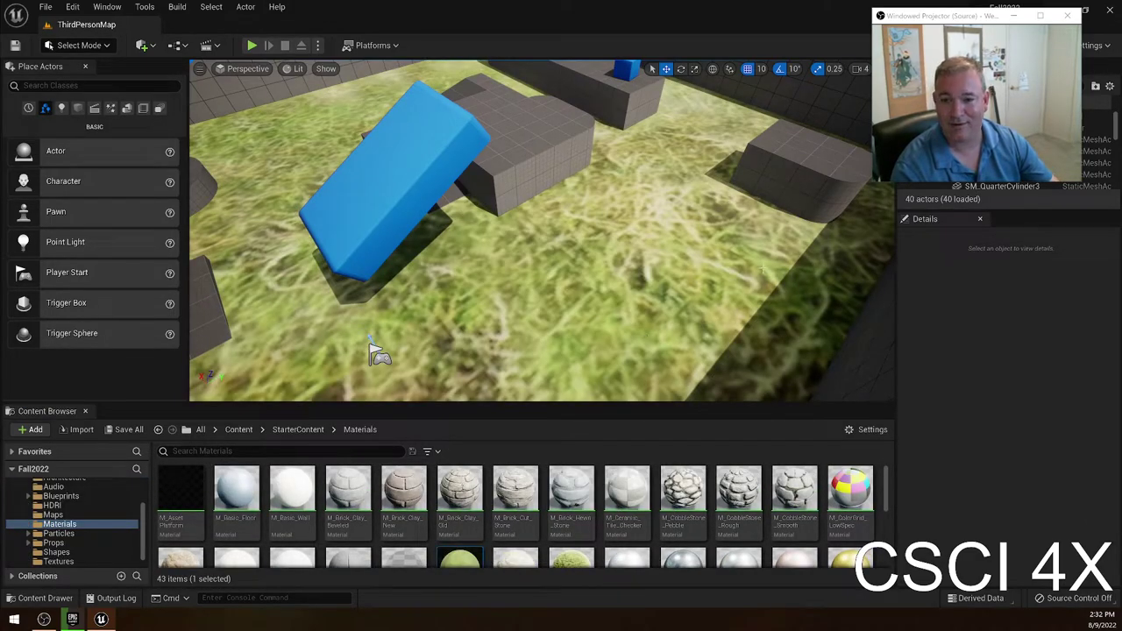
alt+drag(631, 286, 661, 256)
click(662, 257)
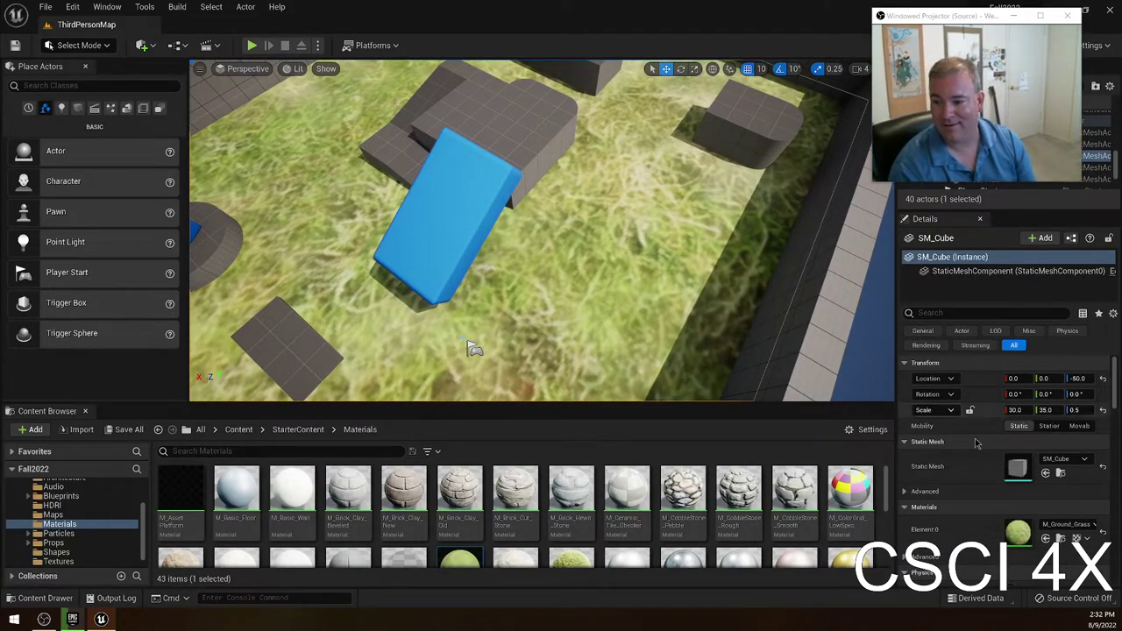
right_drag(701, 289, 656, 271)
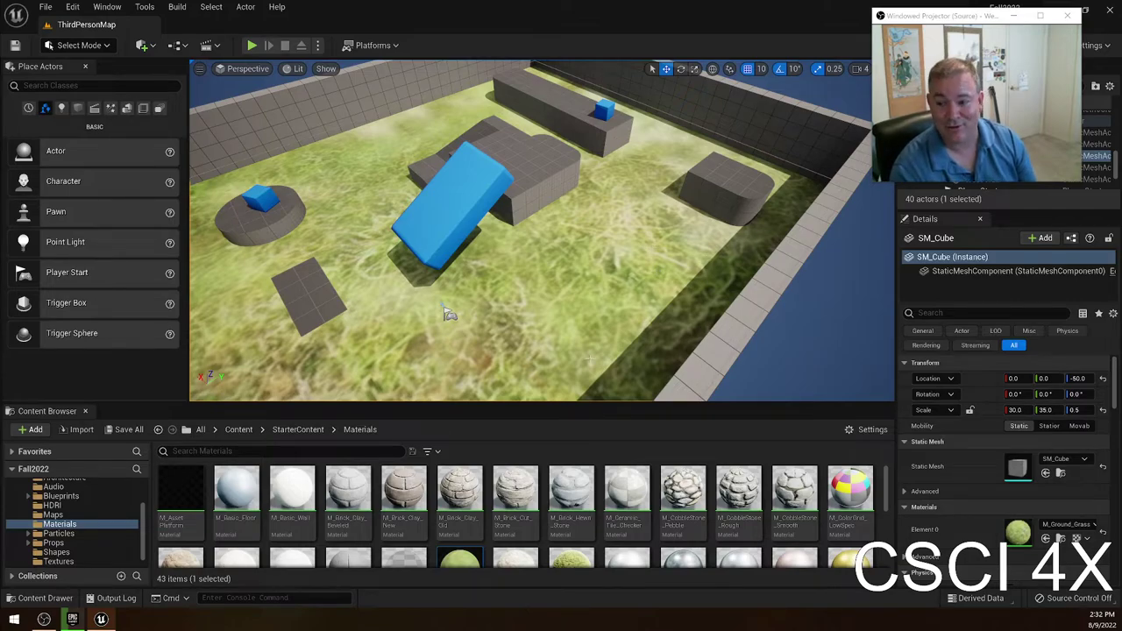
Apply M_Metal_Brushed_Nickel to the arena floor.
drag(647, 554, 608, 295)
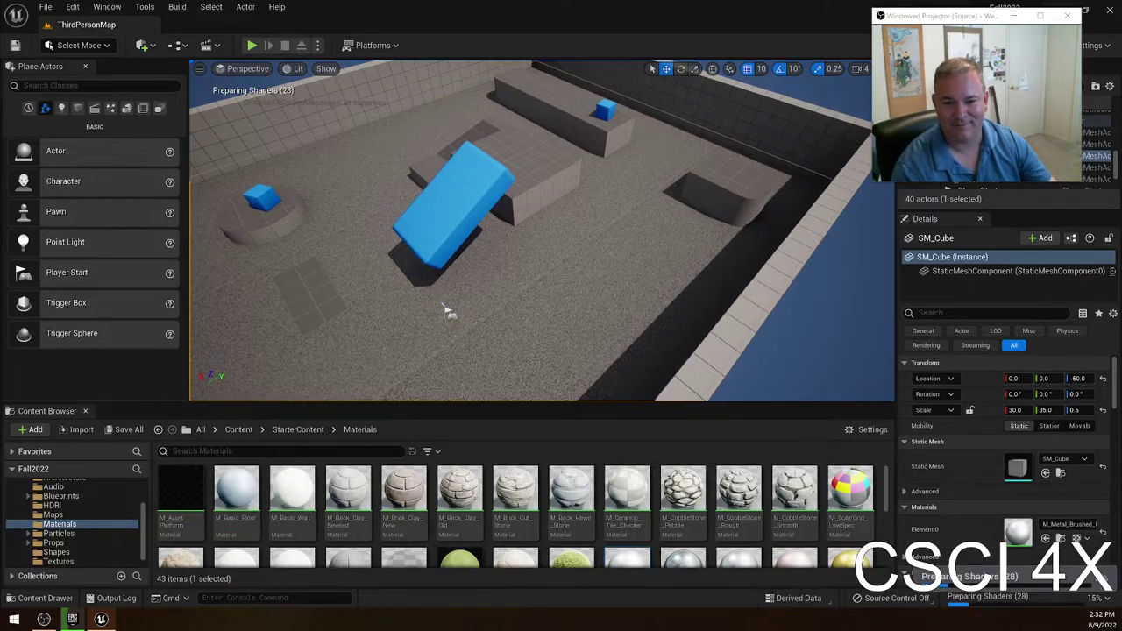
right_drag(589, 319, 412, 307)
key(w)
Try M_CobbleStone_Pebble on the tilted blue block, inspect it from several sides, and undo the change.
scroll(625, 523, down, 1)
scroll(625, 523, up, 1)
drag(683, 489, 428, 318)
right_drag(434, 256, 434, 256)
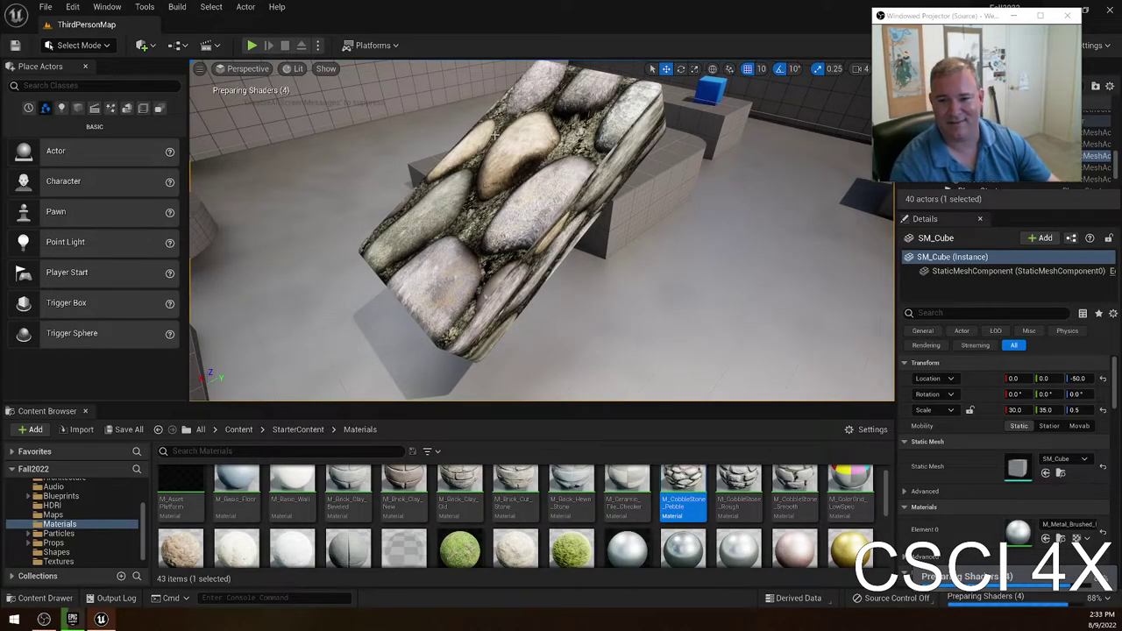
right_drag(494, 135, 510, 151)
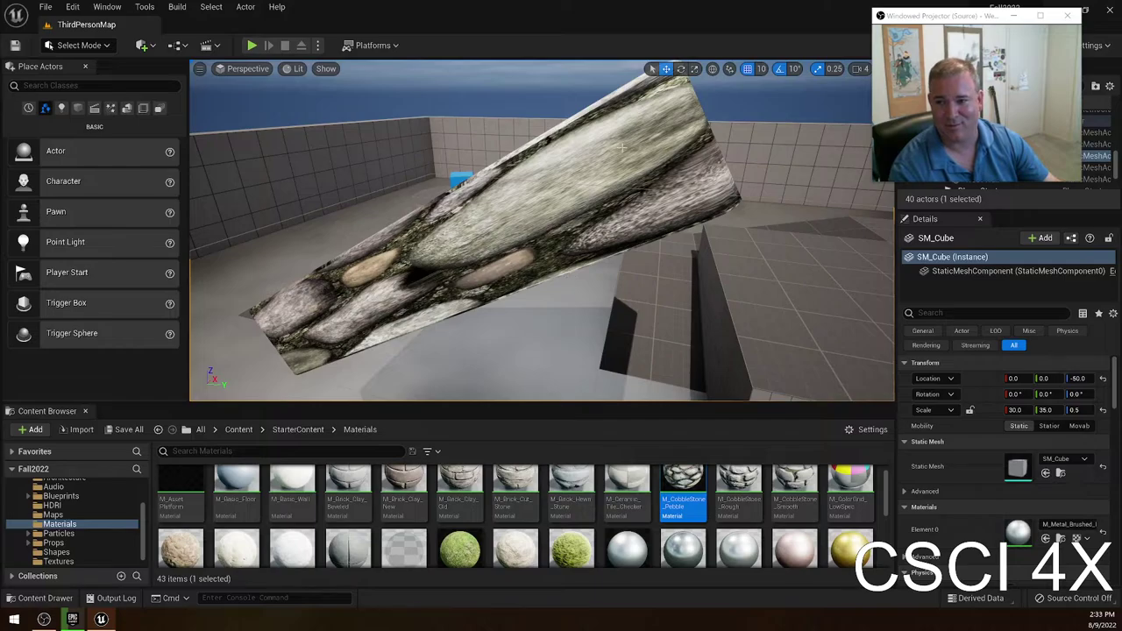
right_drag(621, 147, 552, 212)
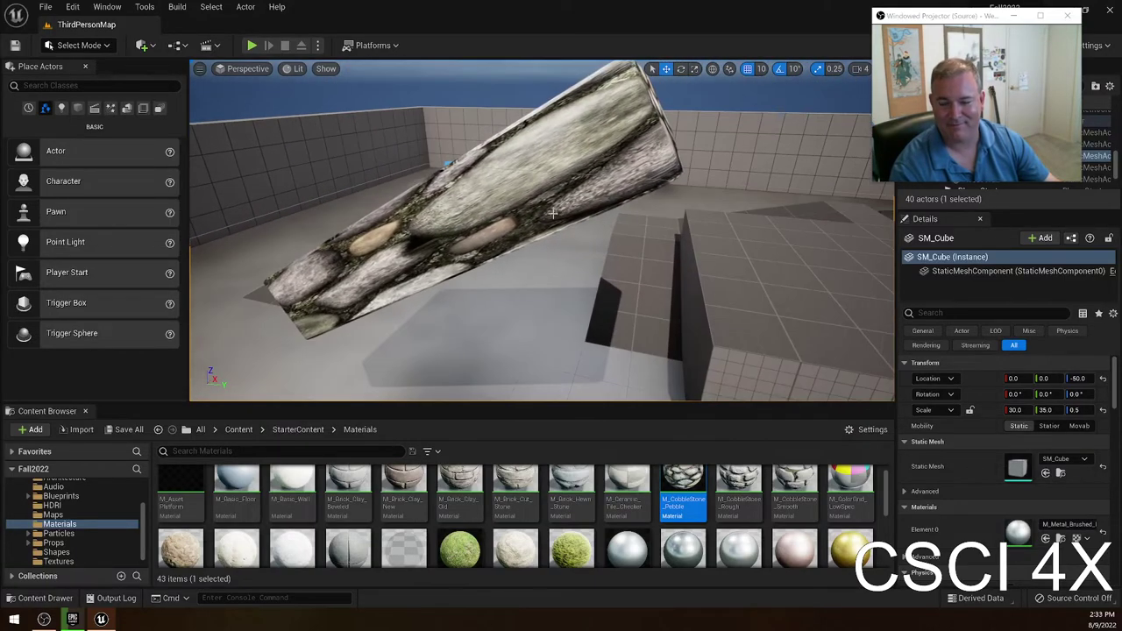
right_drag(449, 244, 666, 342)
key(ctrl+z)
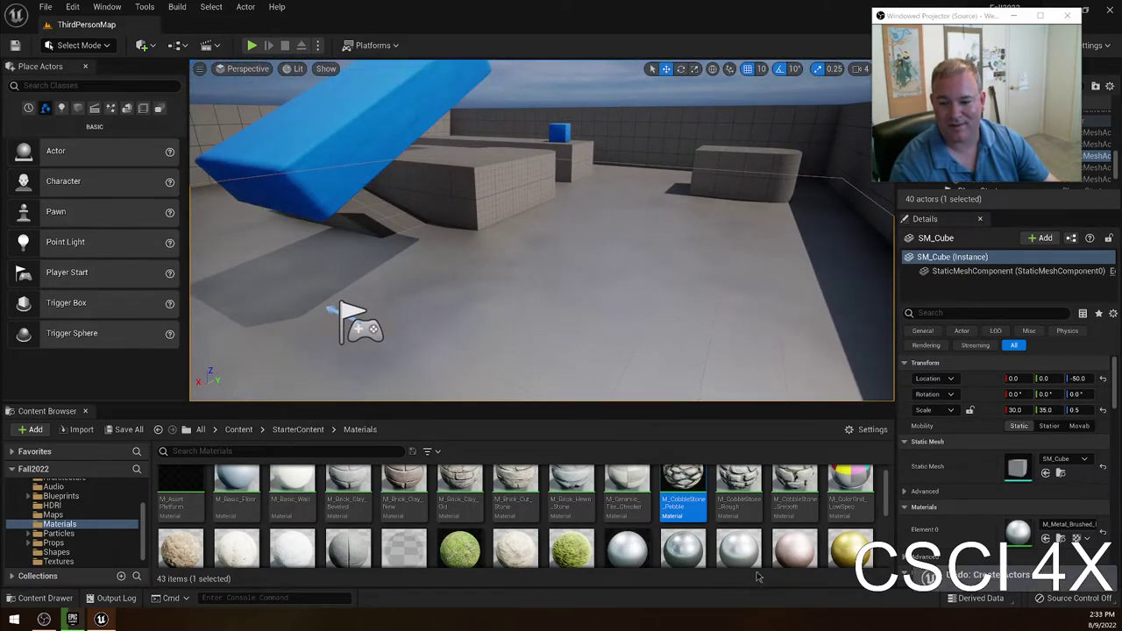
Try the M_Metal_Burnished material on the tilted blue block and inspect its surface up close.
scroll(677, 505, down, 1)
click(676, 505)
drag(676, 505, 341, 115)
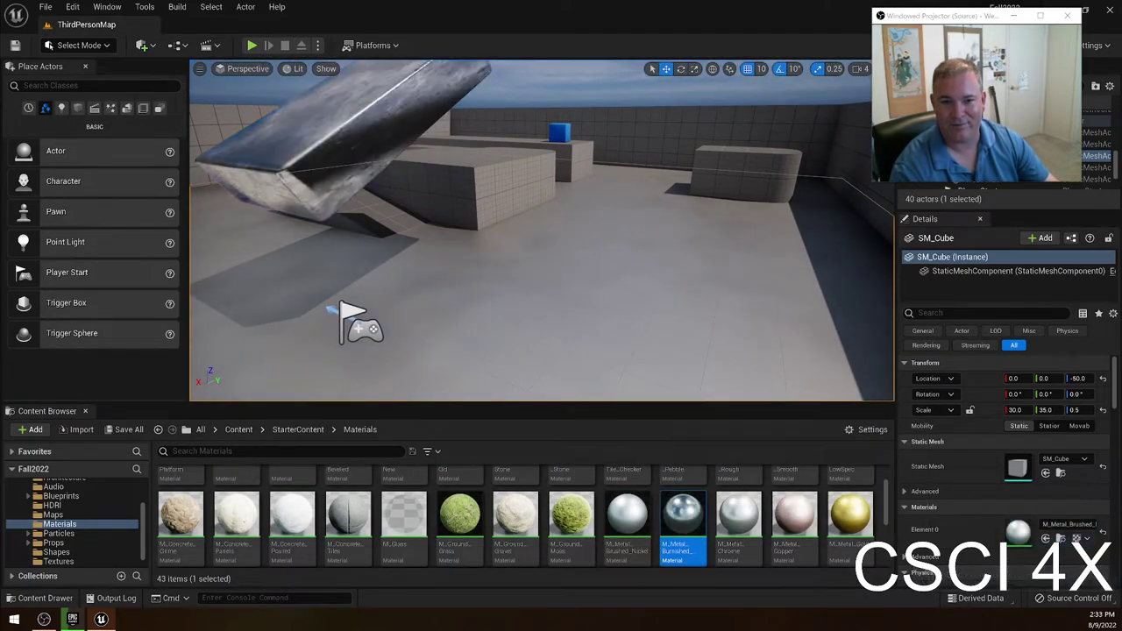
right_drag(341, 115, 280, 79)
scroll(403, 259, up, 6)
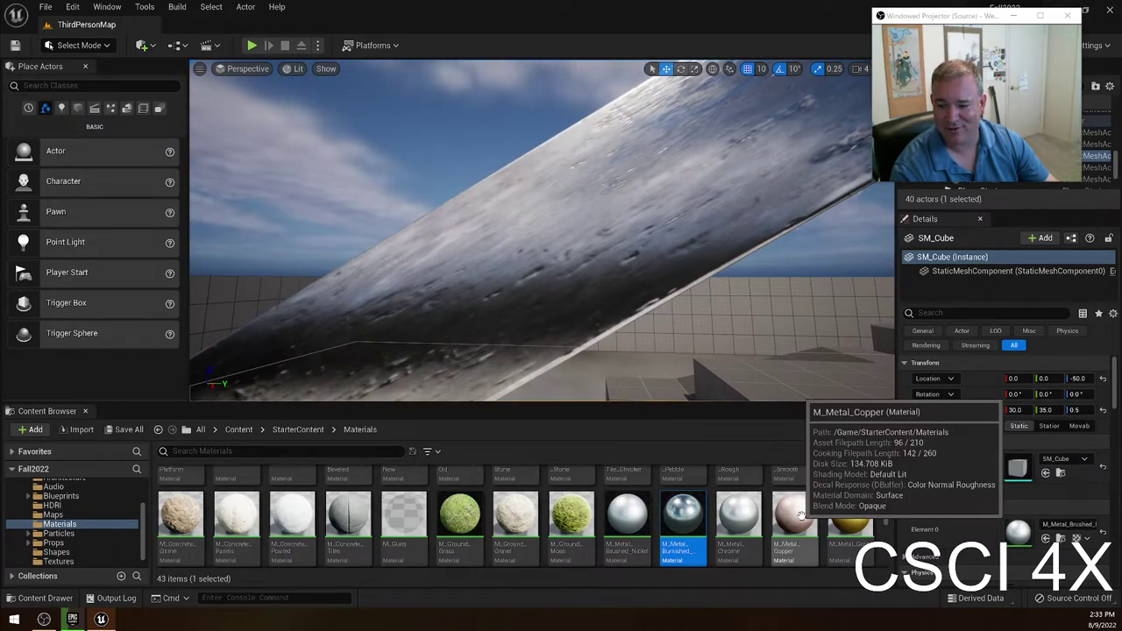
Apply M_Metal_Brushed_Nickel to the tilted block near the player start.
drag(626, 519, 585, 346)
right_drag(586, 346, 674, 390)
right_drag(657, 351, 596, 351)
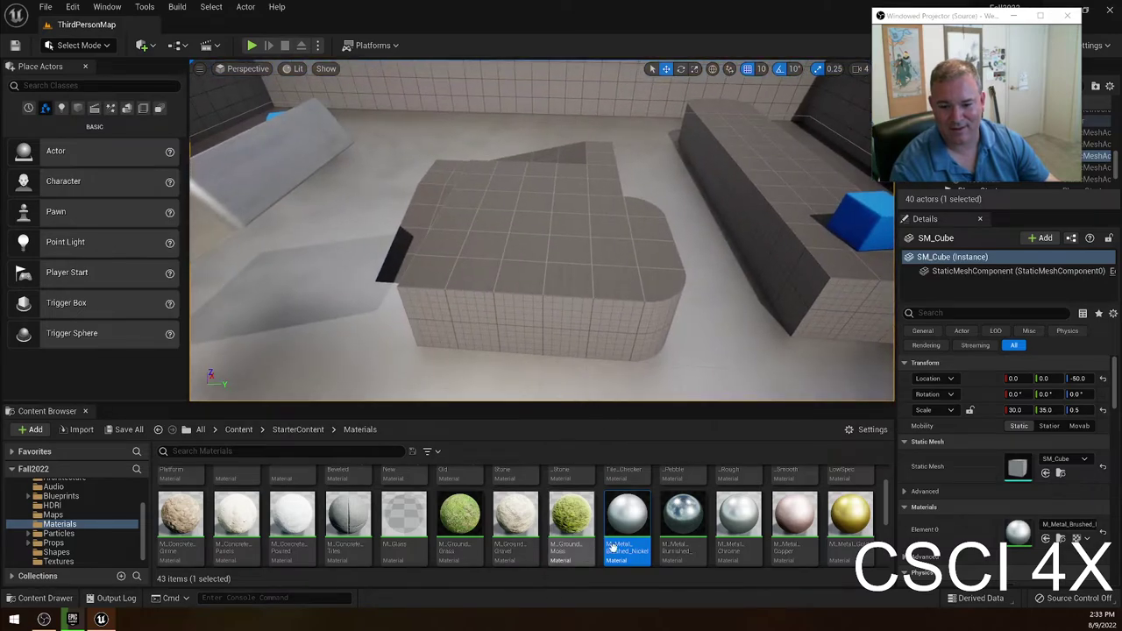
Apply M_Metal_Brushed_Nickel to the pieces of the central platform, including its rounded corners and ramps.
mouse_move(627, 517)
mouse_down()
mouse_move(583, 282)
mouse_move(561, 263)
mouse_move(592, 219)
mouse_move(579, 144)
mouse_move(655, 524)
mouse_move(670, 346)
mouse_move(661, 261)
mouse_up()
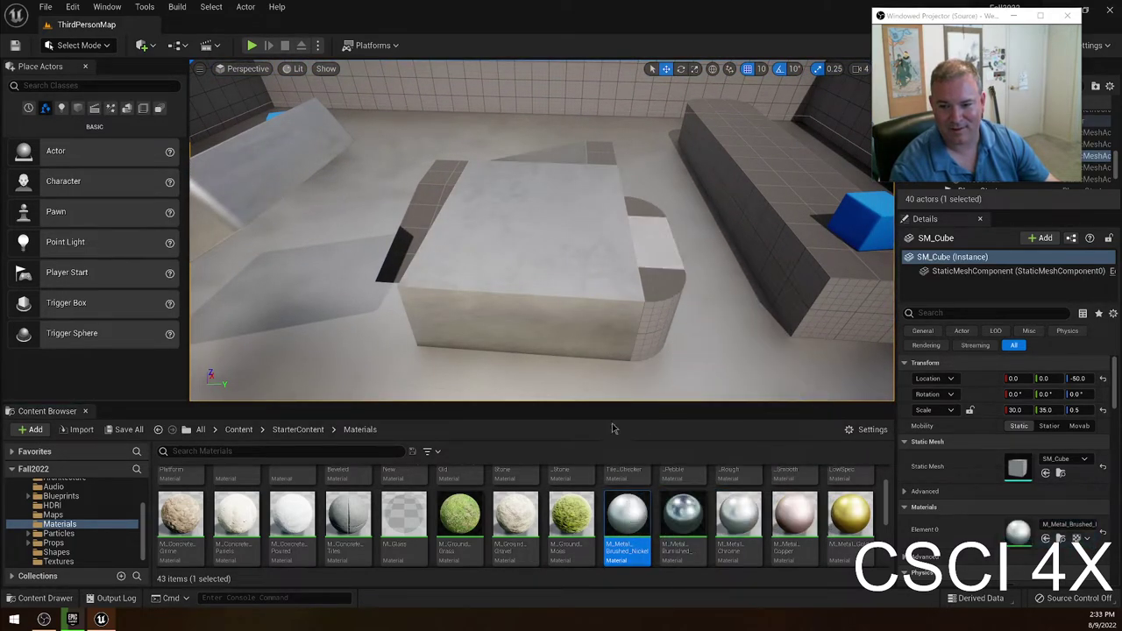
mouse_move(623, 523)
mouse_down()
mouse_move(672, 231)
mouse_move(633, 213)
mouse_up()
mouse_move(631, 512)
mouse_down()
mouse_move(423, 221)
mouse_move(620, 433)
mouse_move(439, 168)
mouse_up()
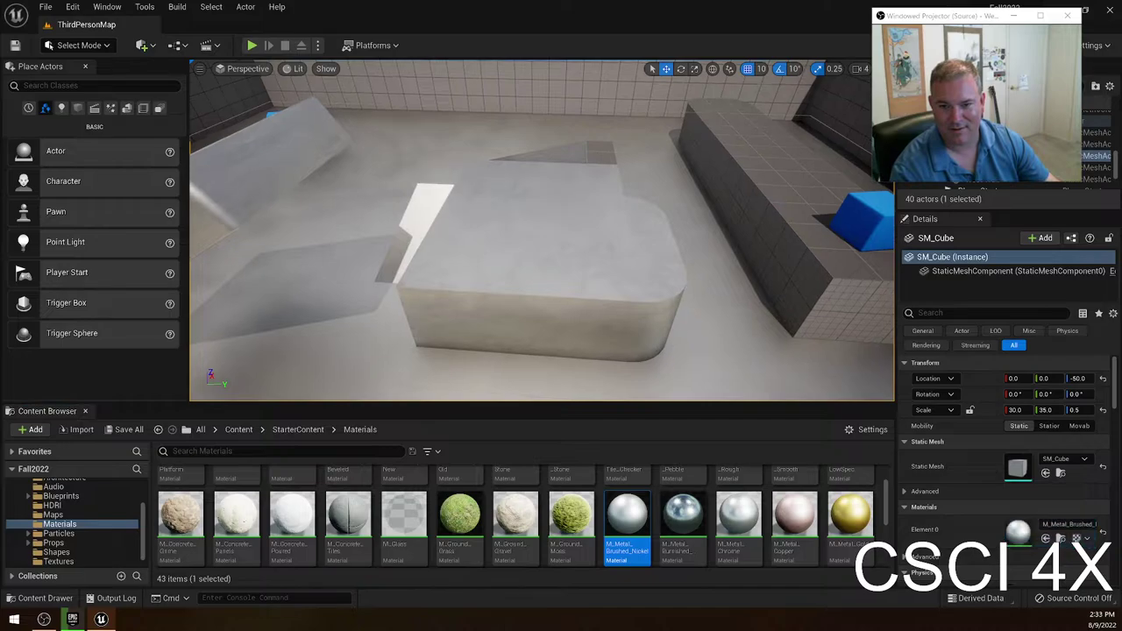
key(w)
right_drag(473, 206, 478, 276)
drag(625, 517, 564, 265)
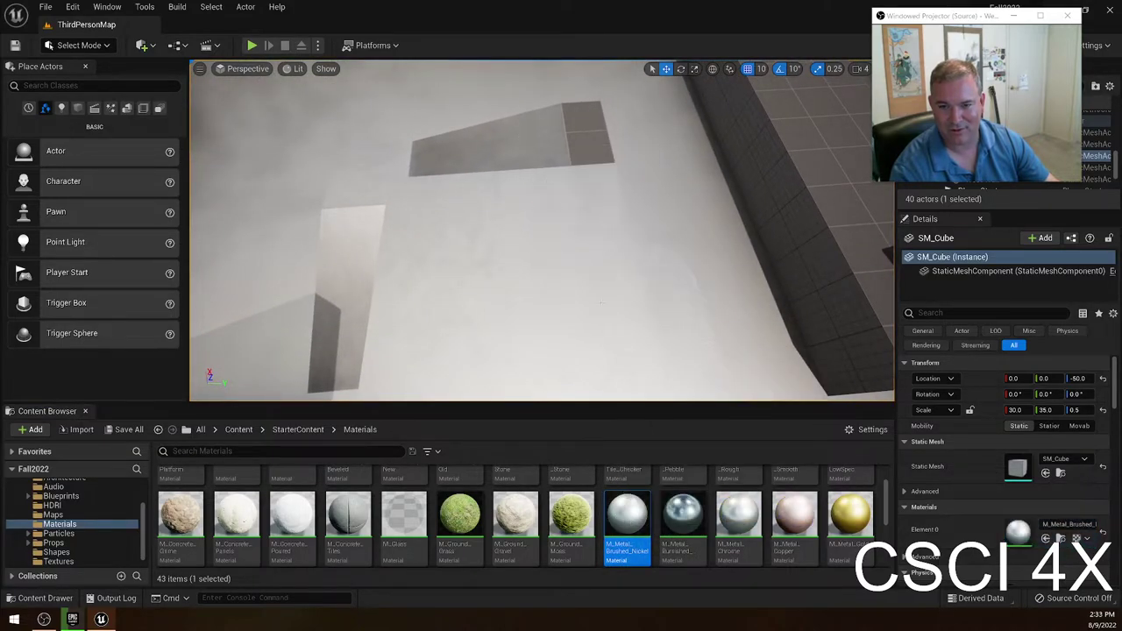
mouse_move(627, 517)
mouse_down()
mouse_move(592, 172)
mouse_move(608, 268)
mouse_up()
Cover the remaining raised blocks near the walls, including the rounded end pieces, with M_Metal_Brushed_Nickel.
mouse_move(609, 267)
right_down()
mouse_move(324, 215)
mouse_move(311, 153)
mouse_move(311, 180)
right_up()
key(w)
mouse_move(626, 517)
mouse_down()
mouse_move(413, 293)
mouse_move(398, 298)
mouse_move(600, 474)
mouse_move(470, 340)
mouse_move(409, 226)
mouse_move(622, 491)
mouse_move(627, 517)
mouse_move(412, 204)
mouse_up()
mouse_move(412, 203)
right_down()
mouse_move(491, 214)
mouse_move(513, 254)
mouse_move(438, 285)
mouse_move(570, 276)
right_up()
drag(624, 517, 581, 396)
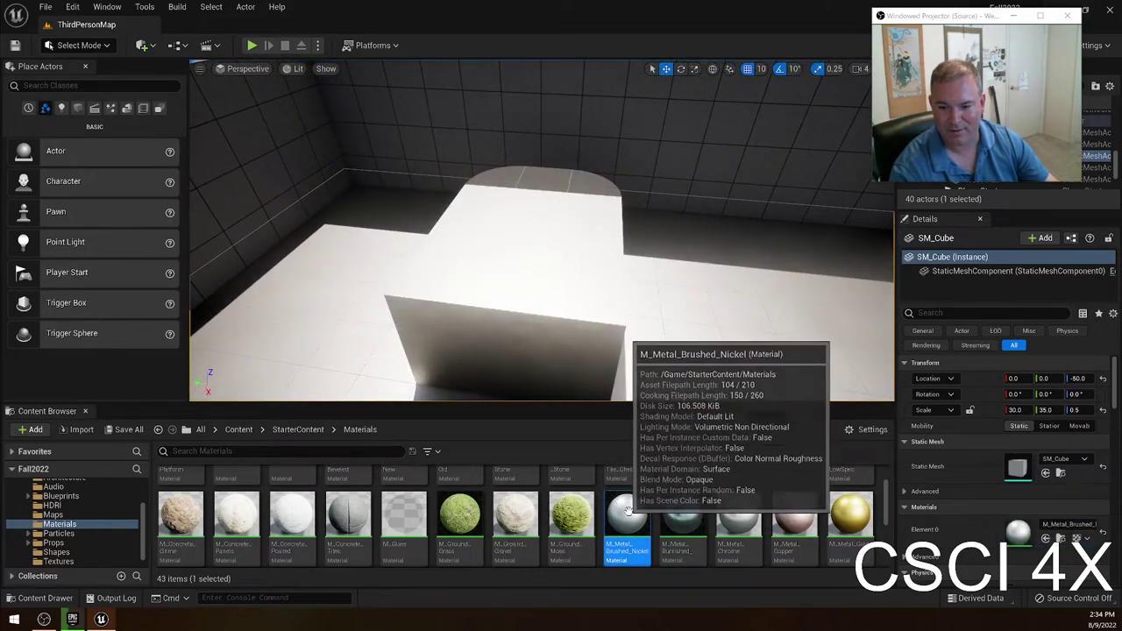
drag(628, 513, 552, 206)
drag(627, 513, 582, 193)
drag(627, 516, 497, 187)
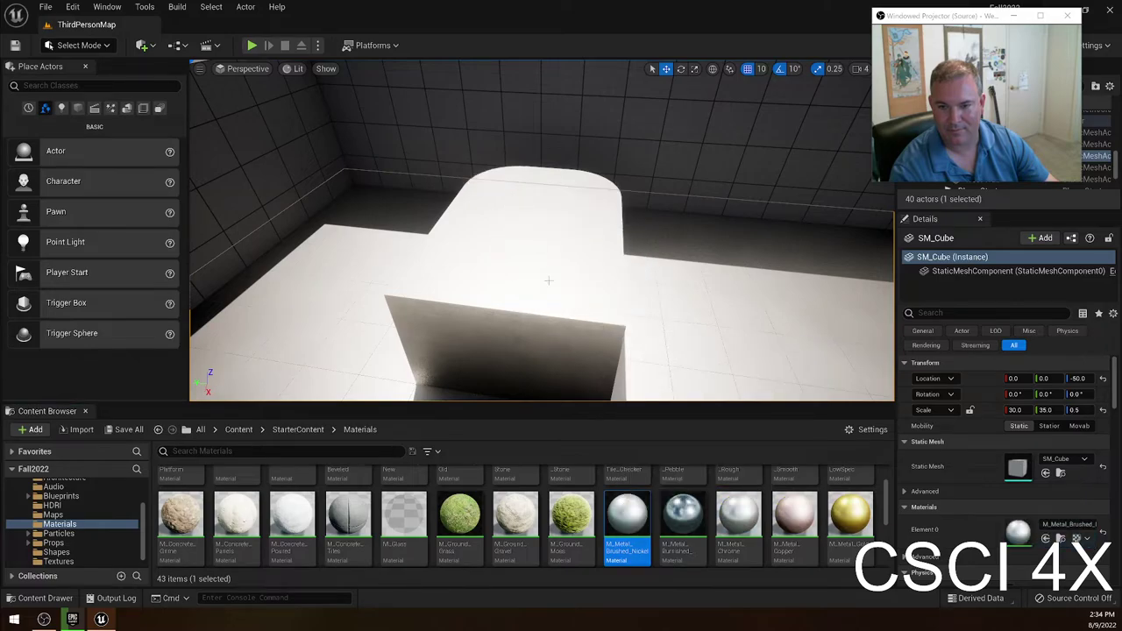
Apply M_Metal_Brushed_Nickel to each of the arena's perimeter walls.
drag(633, 517, 690, 169)
right_drag(689, 169, 668, 622)
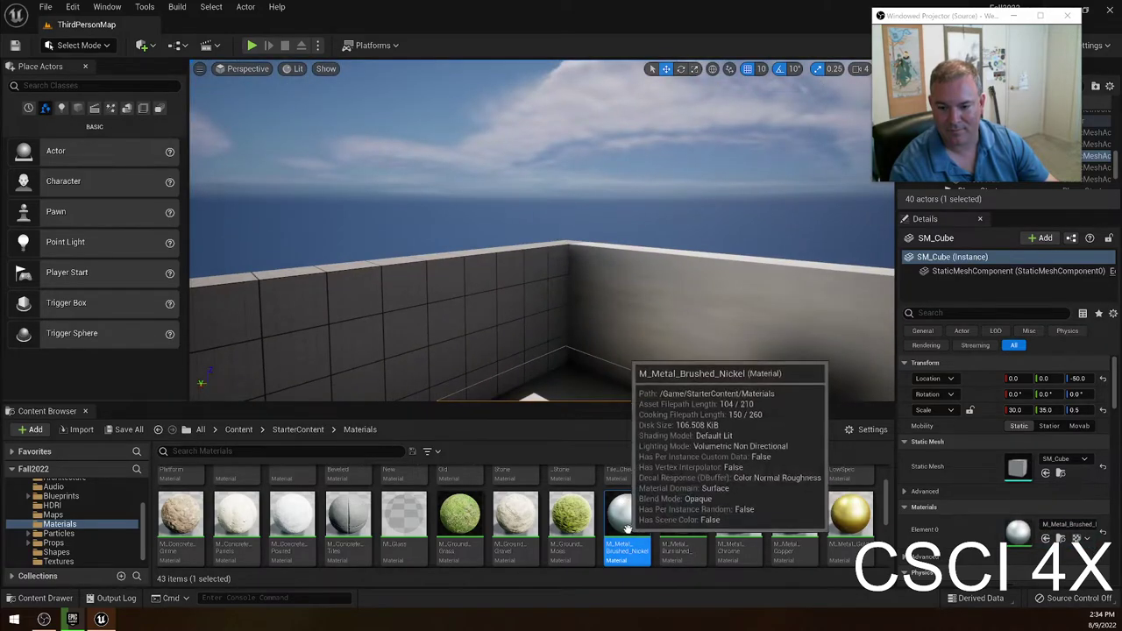
drag(633, 552, 550, 349)
right_drag(604, 385, 447, 333)
drag(647, 550, 493, 332)
mouse_move(493, 332)
right_down()
mouse_move(412, 332)
mouse_move(368, 315)
mouse_move(298, 398)
mouse_move(307, 324)
right_up()
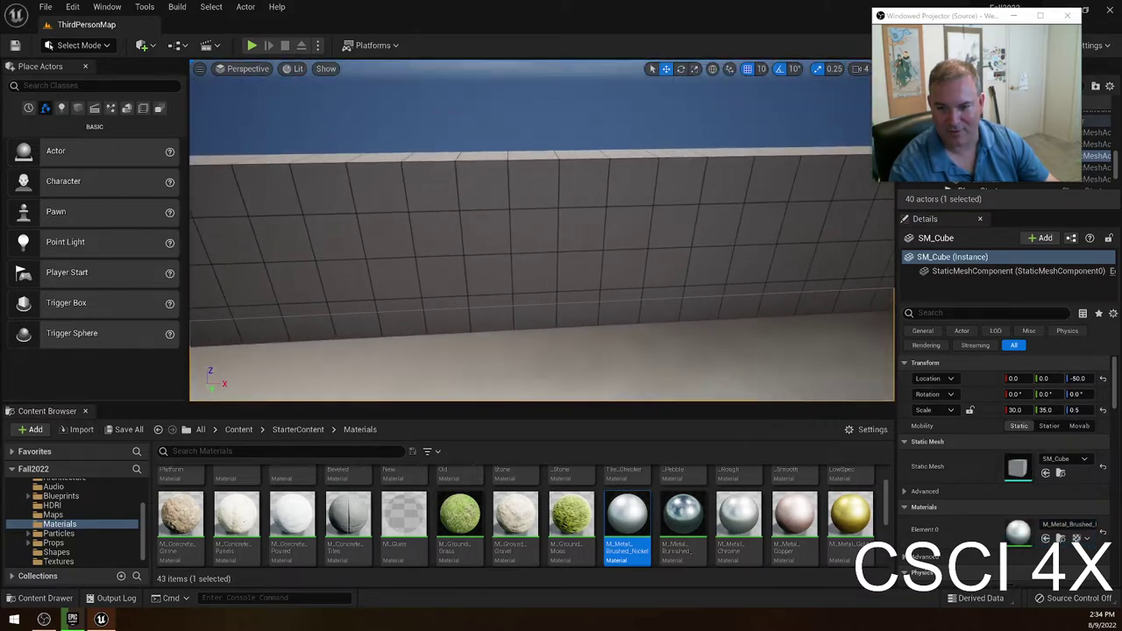
drag(610, 545, 584, 232)
right_drag(584, 232, 649, 298)
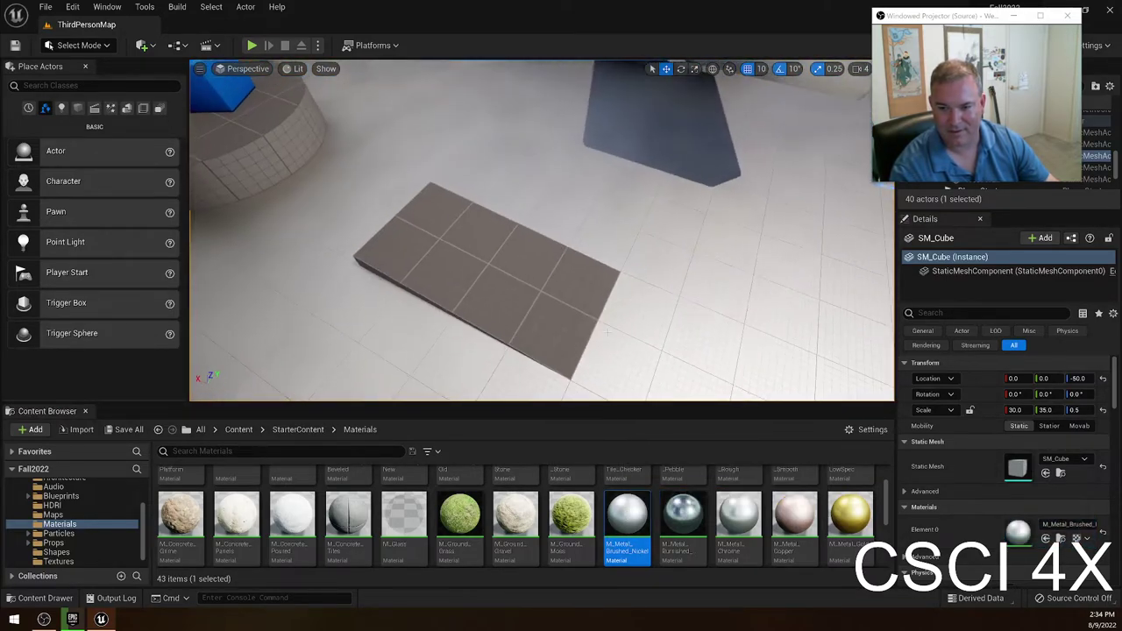
Apply M_Metal_Brushed_Nickel to the low rectangular ramp and the round platform under the blue cube.
drag(627, 517, 556, 284)
drag(635, 516, 279, 159)
mouse_move(350, 188)
right_down()
mouse_move(237, 140)
mouse_move(250, 139)
right_up()
mouse_move(628, 517)
mouse_down()
mouse_move(638, 357)
mouse_move(377, 174)
mouse_move(593, 393)
mouse_move(494, 152)
mouse_up()
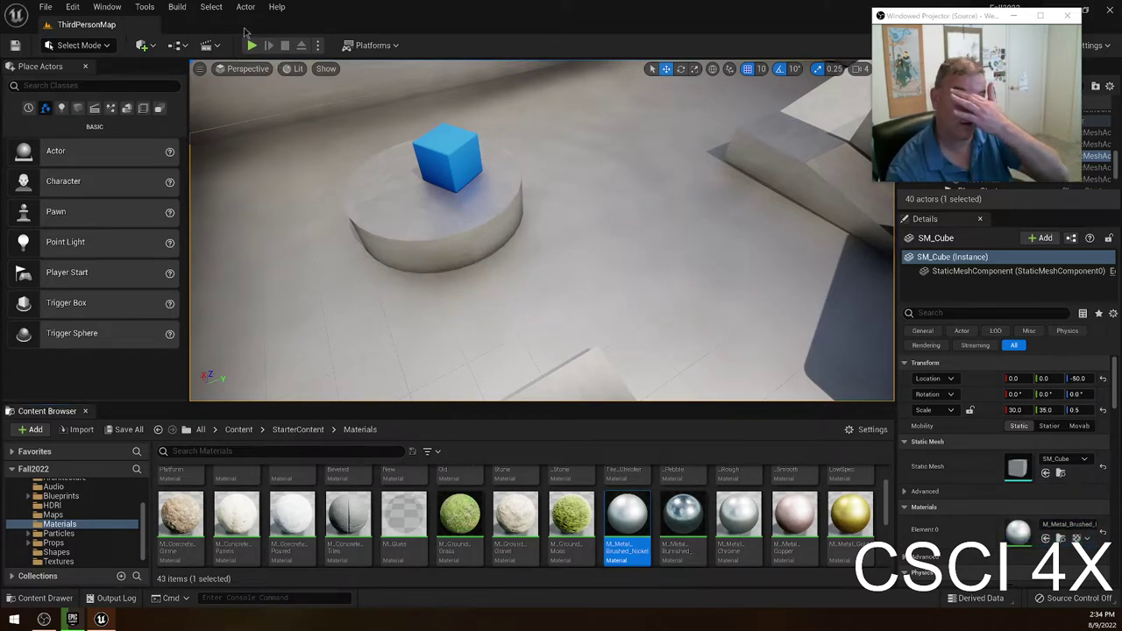
Play-test the metal-covered arena, running and jumping the character around the ramps and blocks.
click(251, 46)
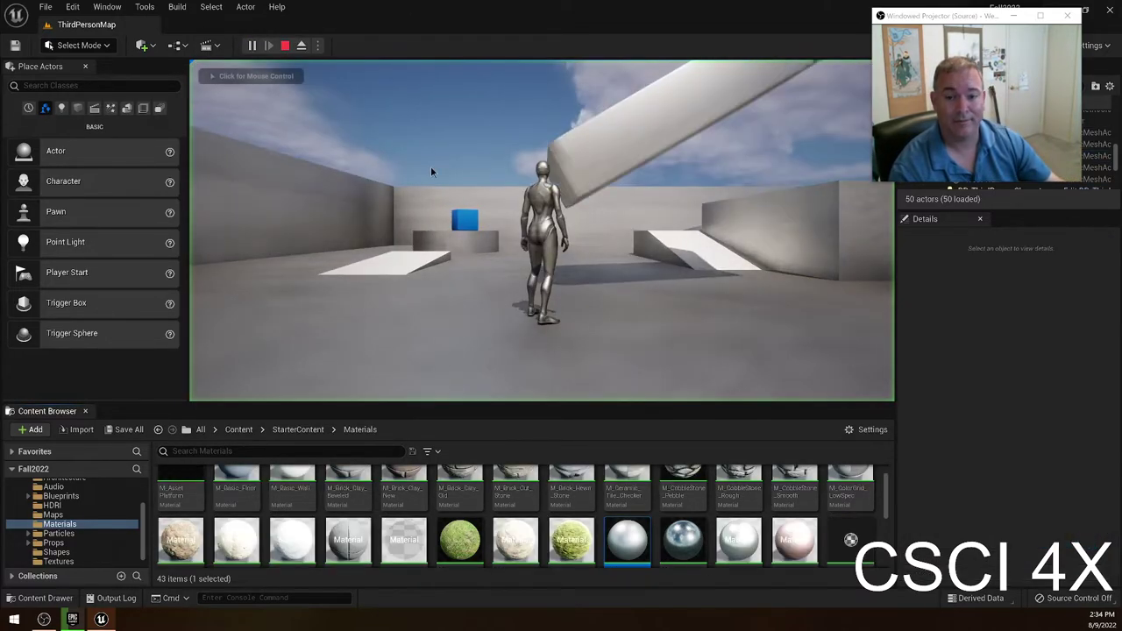
key(w)
key(w)
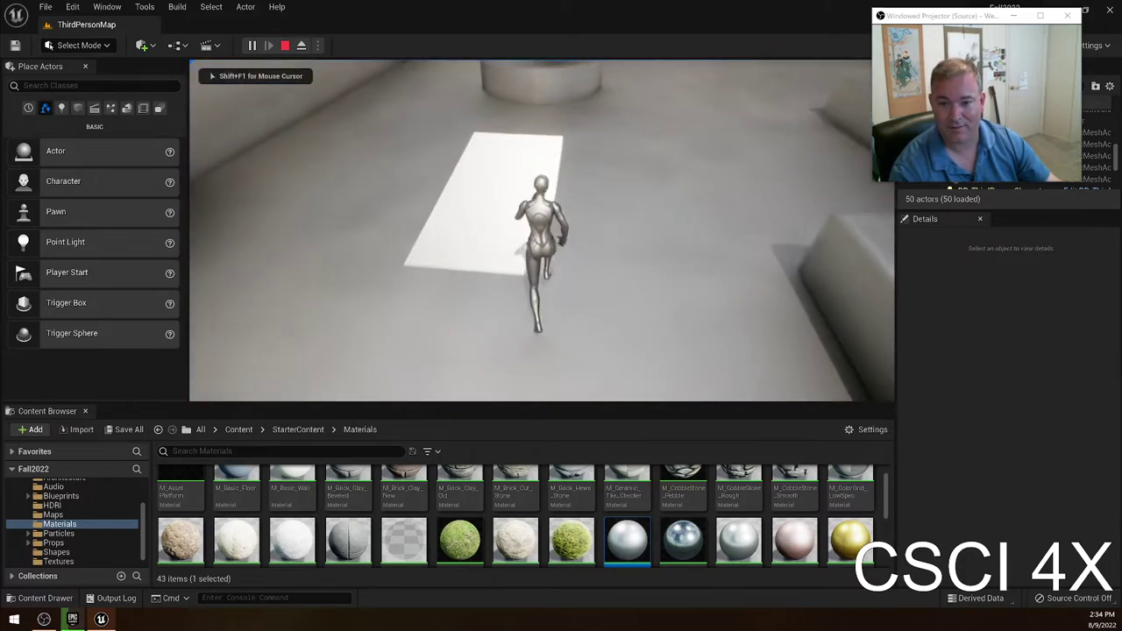
key(space)
key(w)
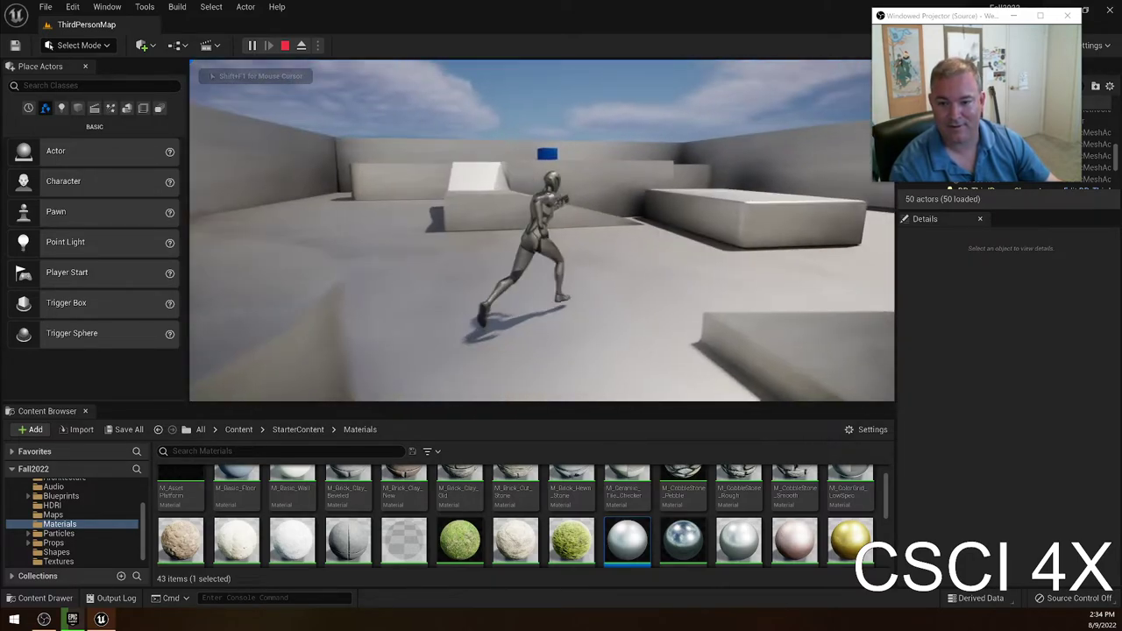
key(w)
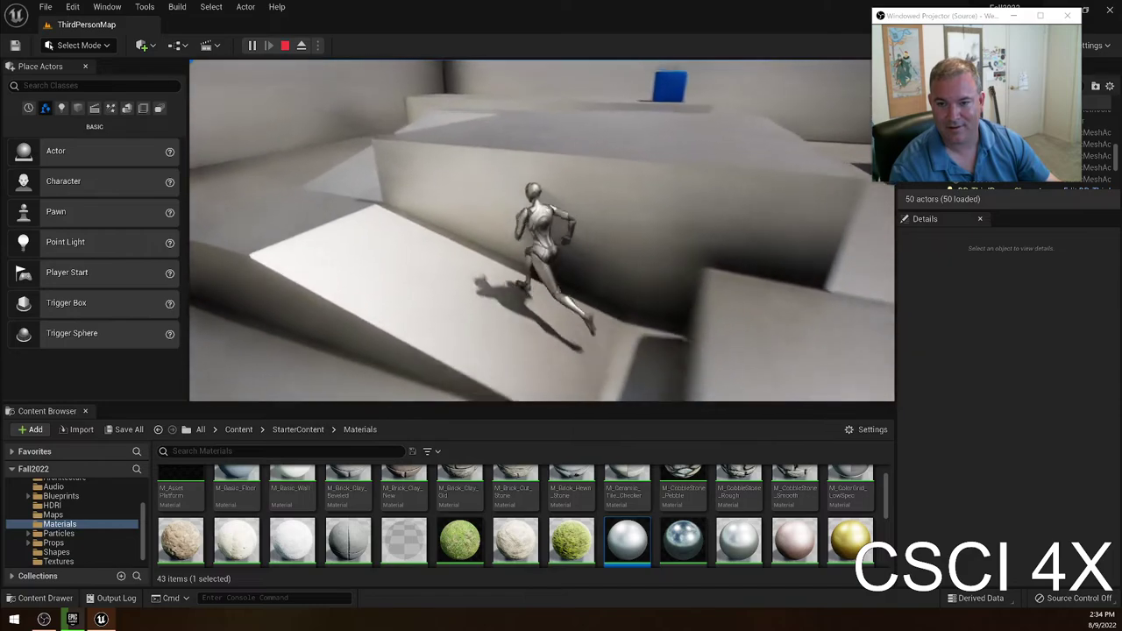
key(w)
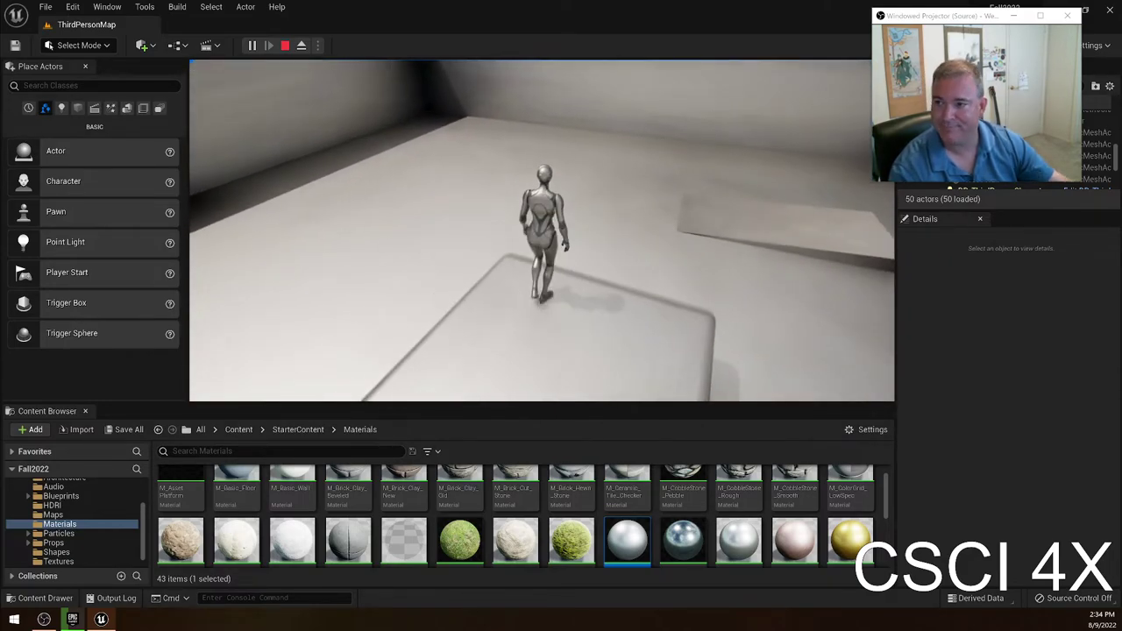
key(Escape)
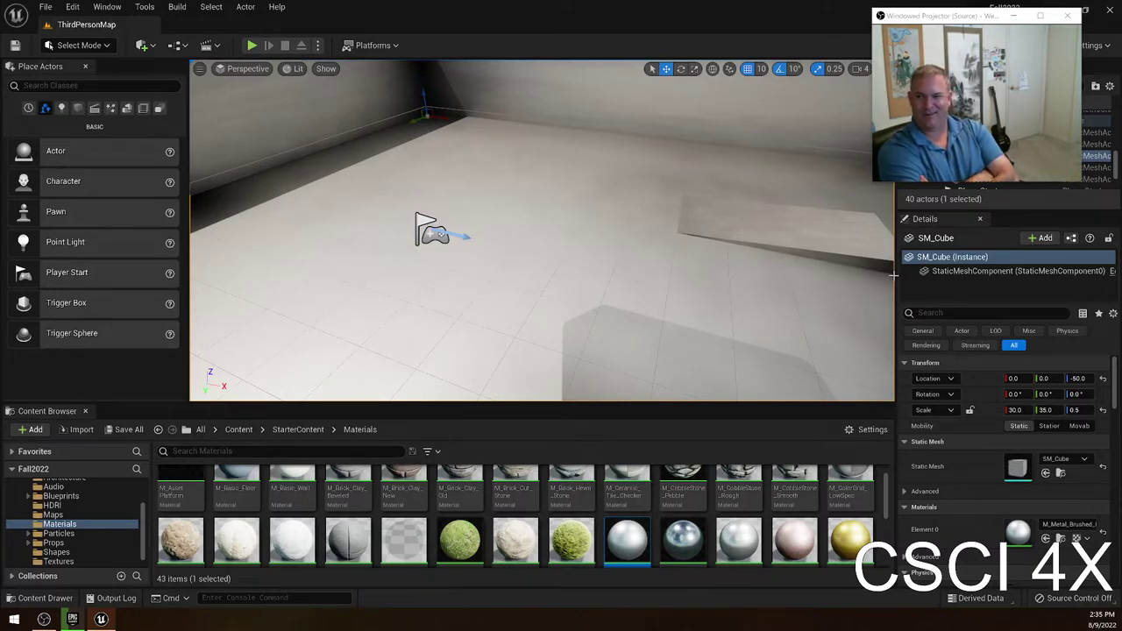
right_drag(837, 215, 999, 184)
key(w)
key(s)
right_drag(543, 229, 544, 280)
key(w)
key(s)
right_drag(403, 396, 441, 313)
right_drag(549, 180, 550, 180)
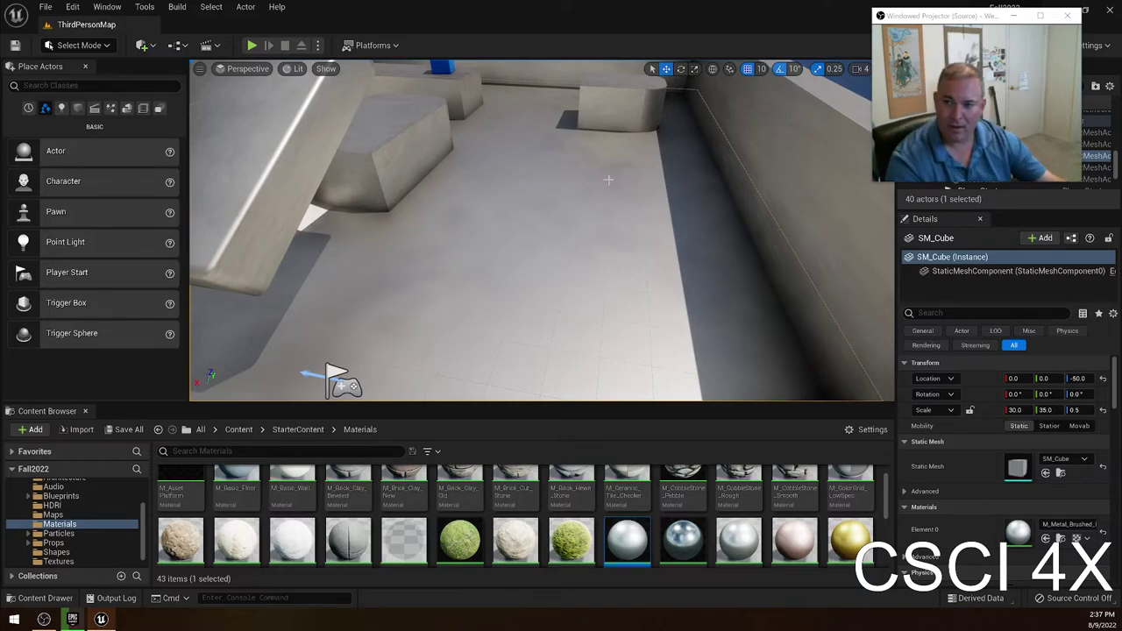
Duplicate the tilted chamfer cube several times and line the copies up beside it, the nearest one at X 820.
key(f)
click(527, 235)
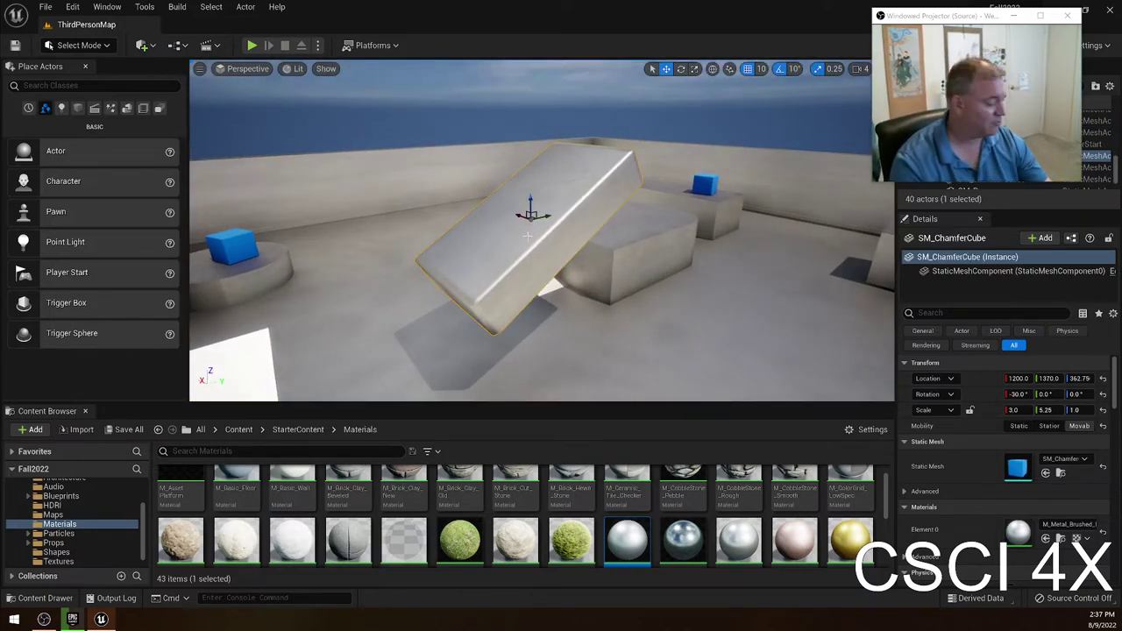
drag(529, 214, 729, 283)
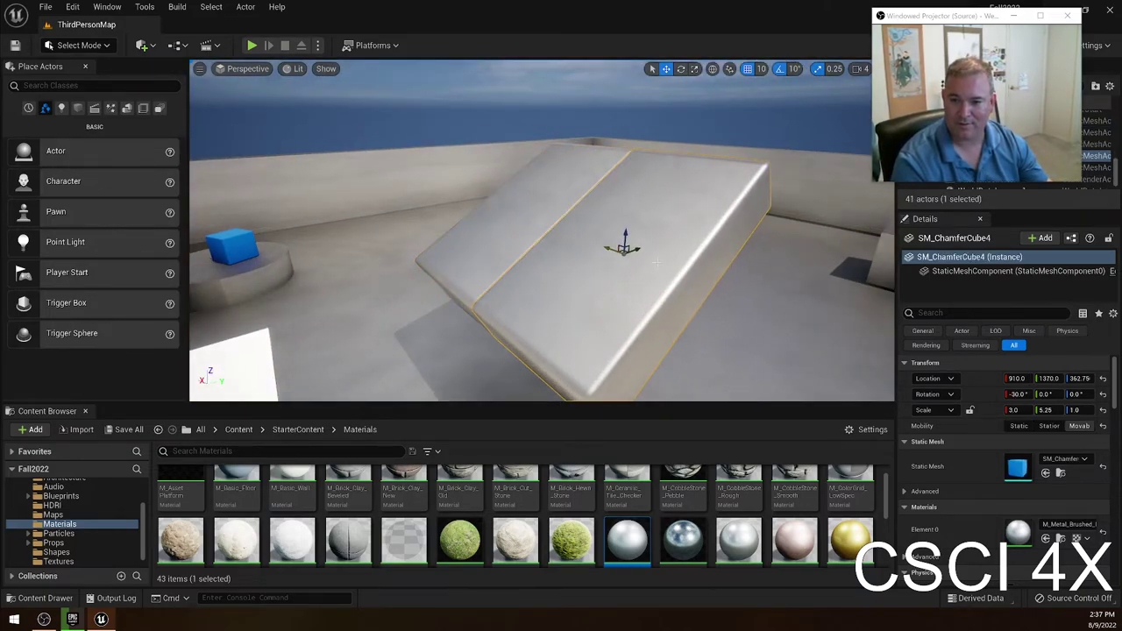
key(ctrl+z)
key(ctrl+d)
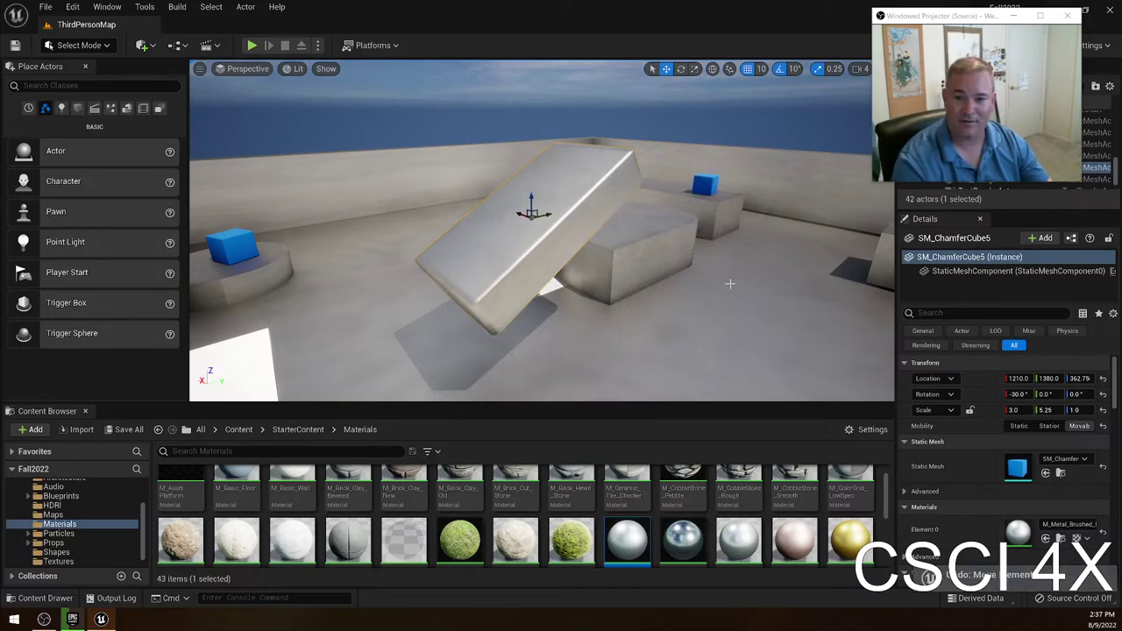
drag(519, 214, 589, 243)
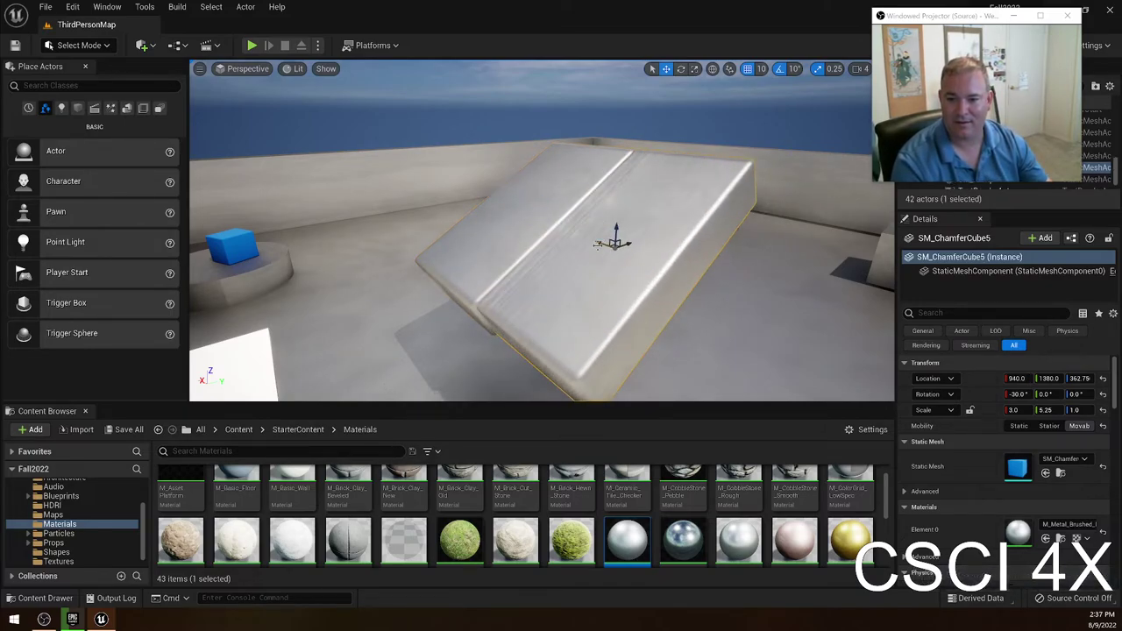
key(ctrl+z)
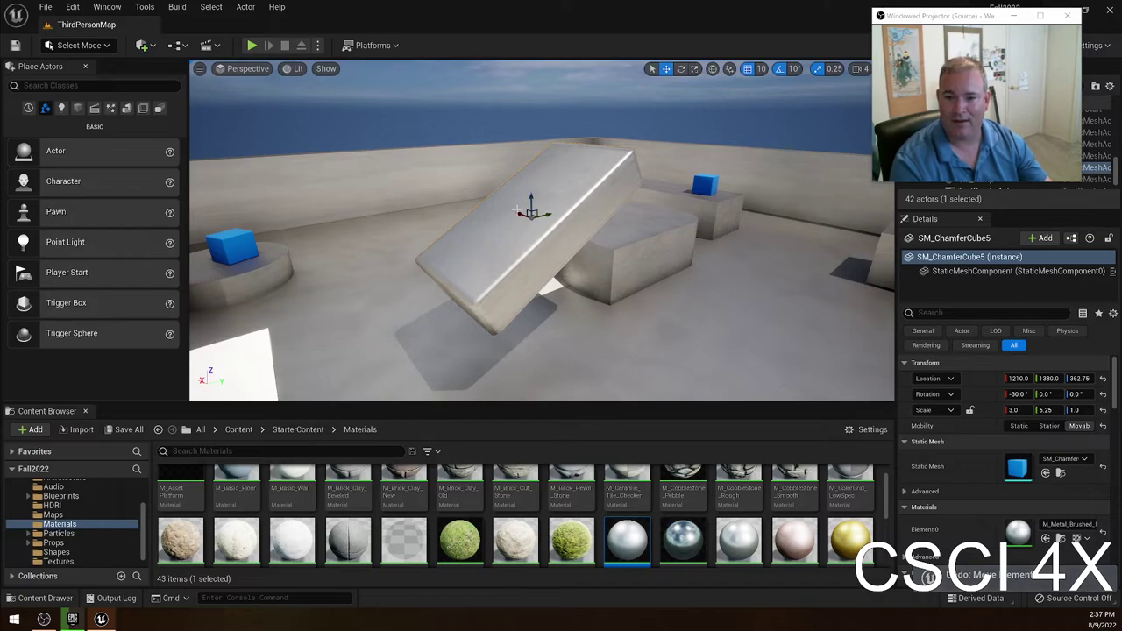
alt+drag(530, 213, 668, 259)
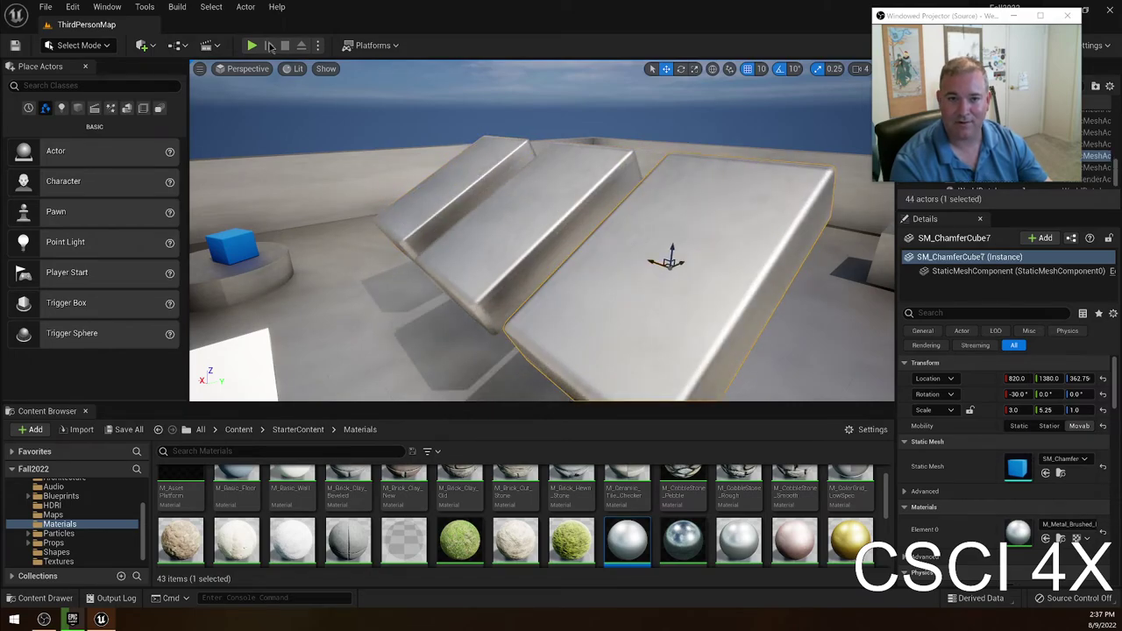
Play-test the row of tilted blocks by running and jumping the character onto them.
click(252, 45)
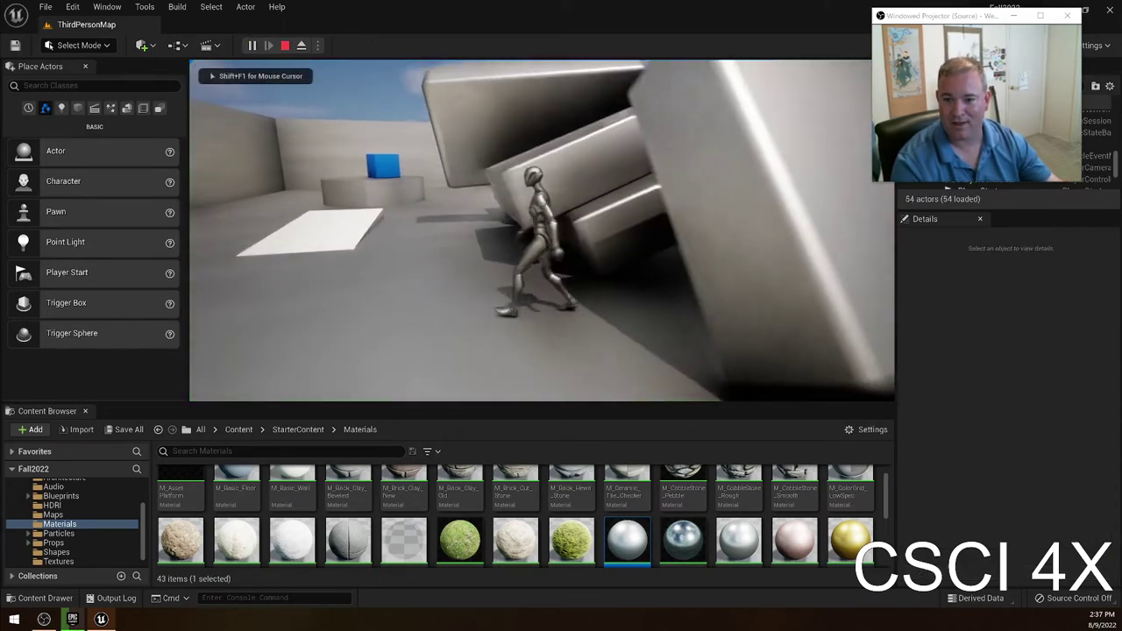
key(w)
key(space)
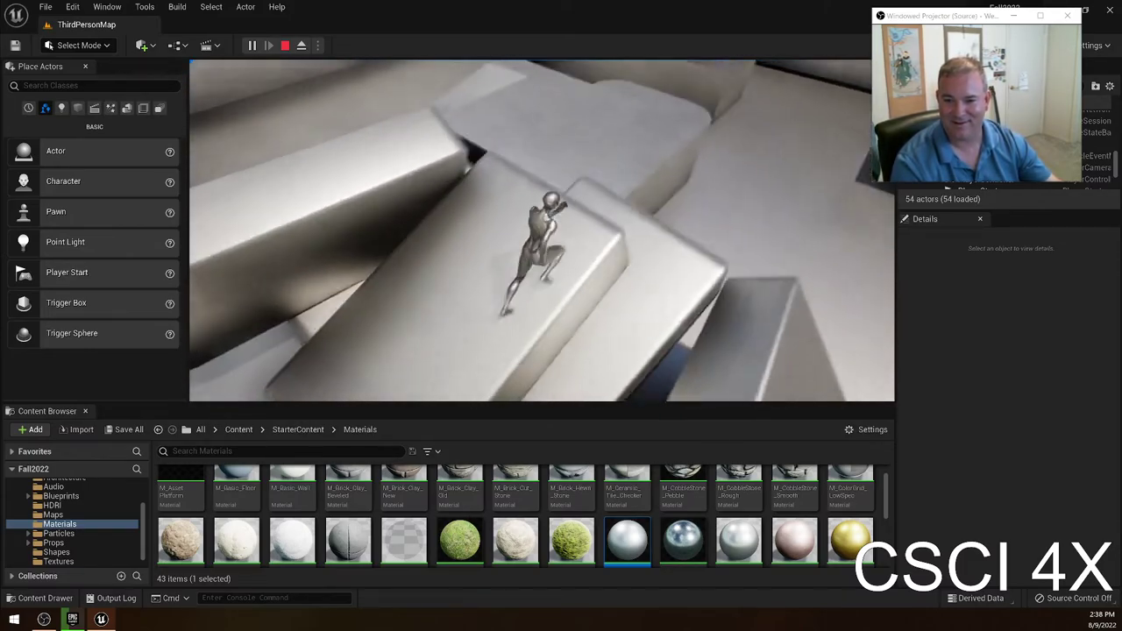
key(Escape)
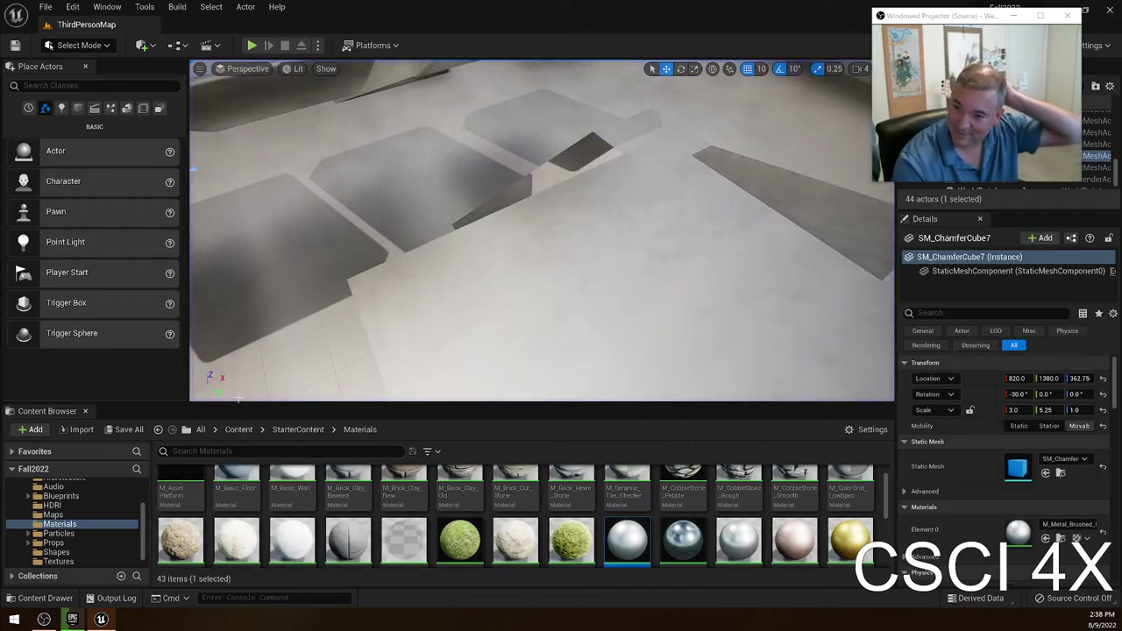
Undo the duplications and moves of the tilted block until only the original remains.
right_drag(540, 320, 495, 300)
key(ctrl+z)
key(ctrl+z)
key(ctrl+z)
key(ctrl+z)
key(ctrl+z)
key(ctrl+z)
key(ctrl+z)
key(ctrl+z)
right_drag(609, 274, 789, 211)
key(ctrl+z)
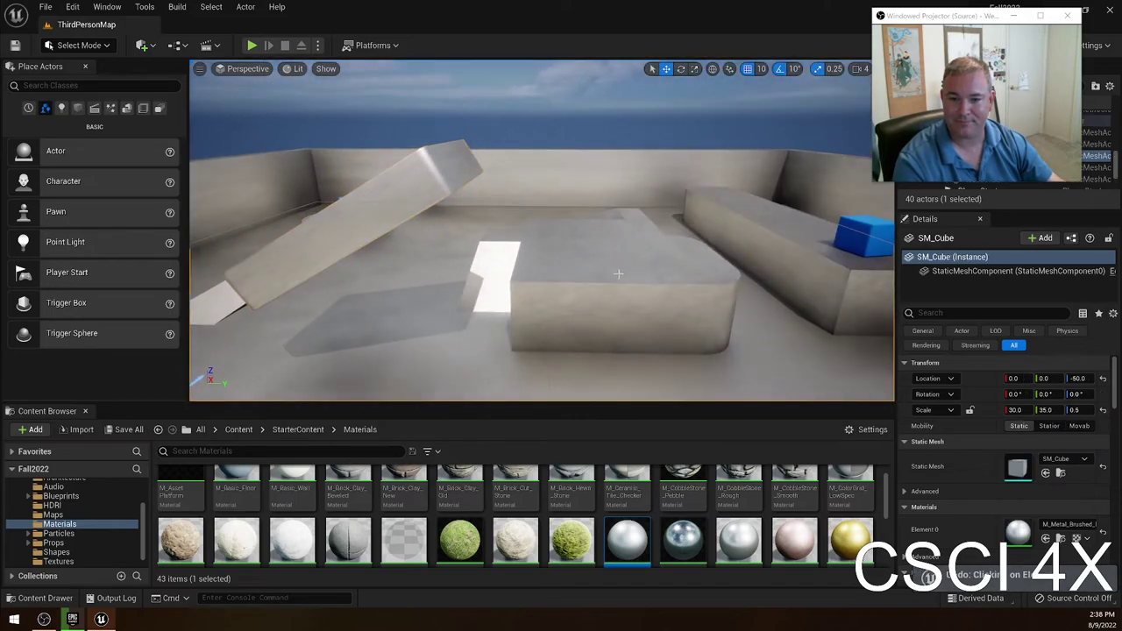
Move the tilted chamfer cube along X to 1930 and play-test its new placement near the ramp.
right_drag(635, 272, 561, 321)
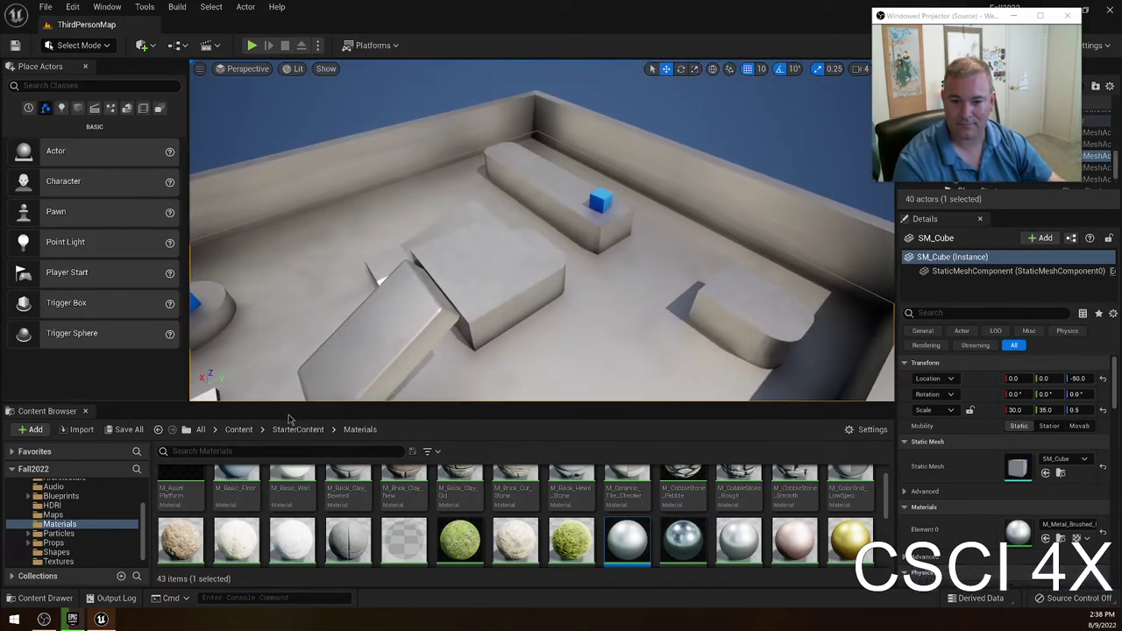
click(369, 335)
right_drag(355, 331, 399, 291)
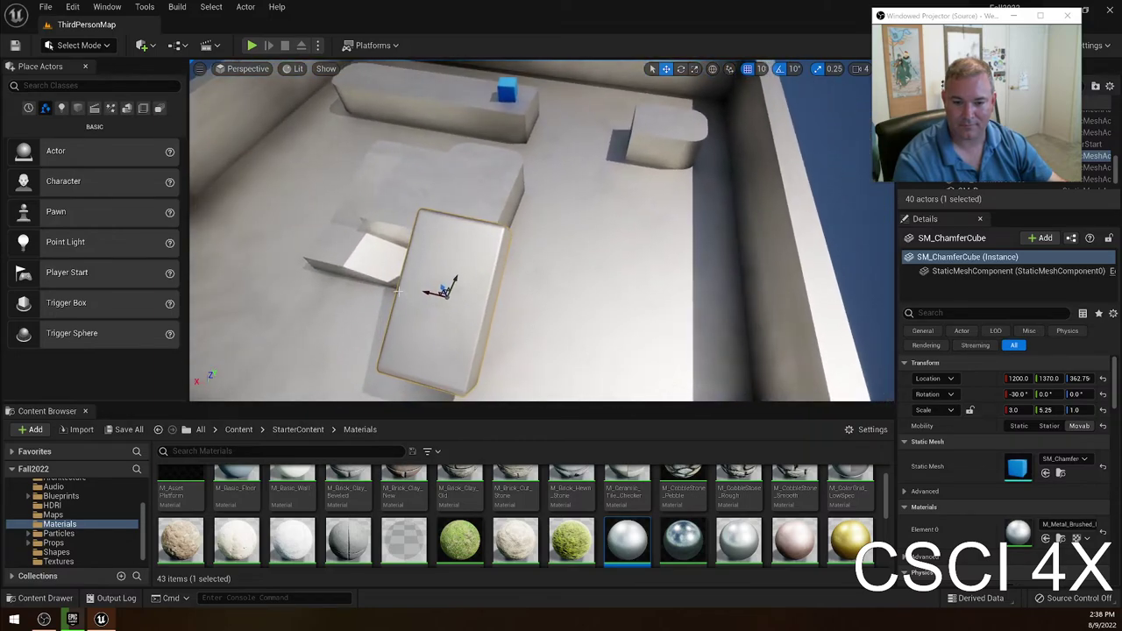
drag(442, 290, 250, 242)
click(251, 45)
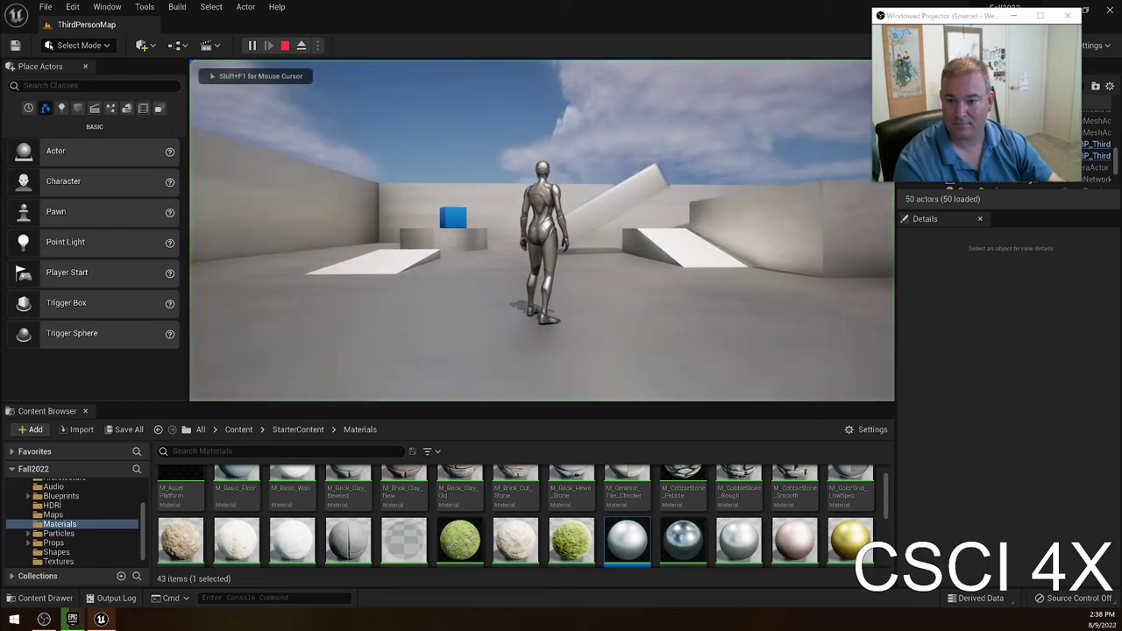
key(w)
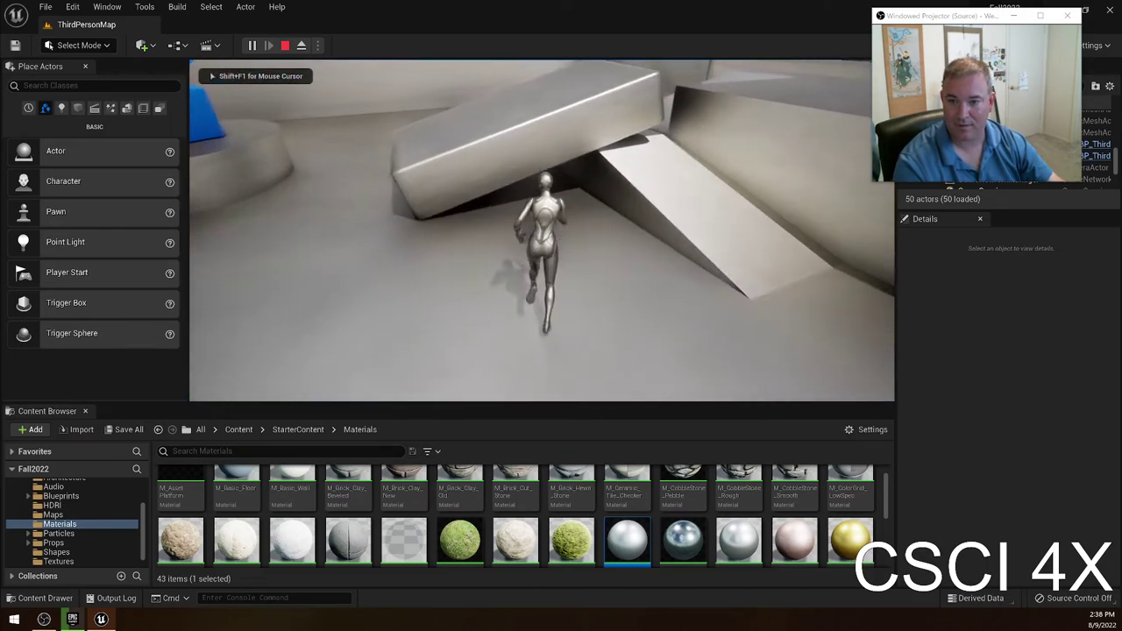
key(Escape)
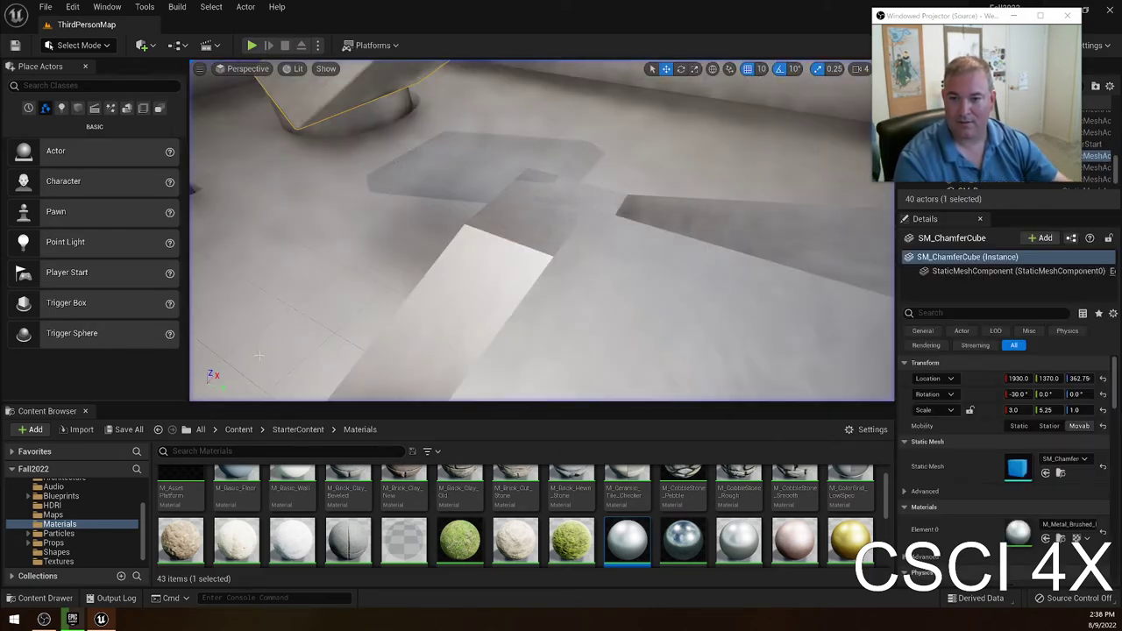
Shift the tilted chamfer cube further along X to 2000 and check the spot in a short play-test.
key(f)
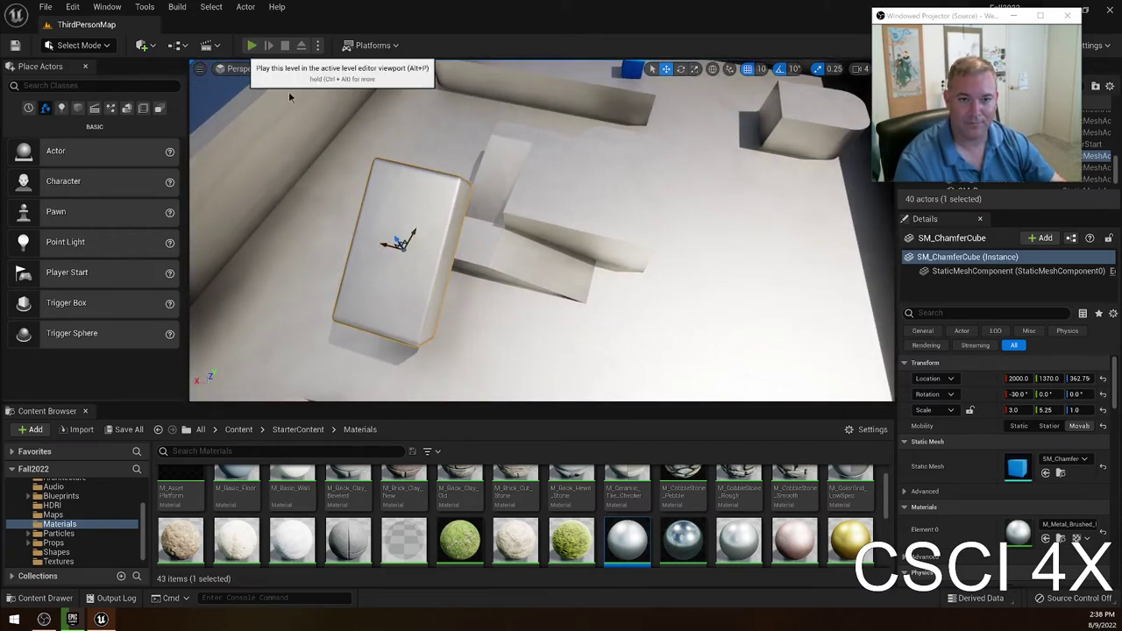
click(252, 45)
key(w)
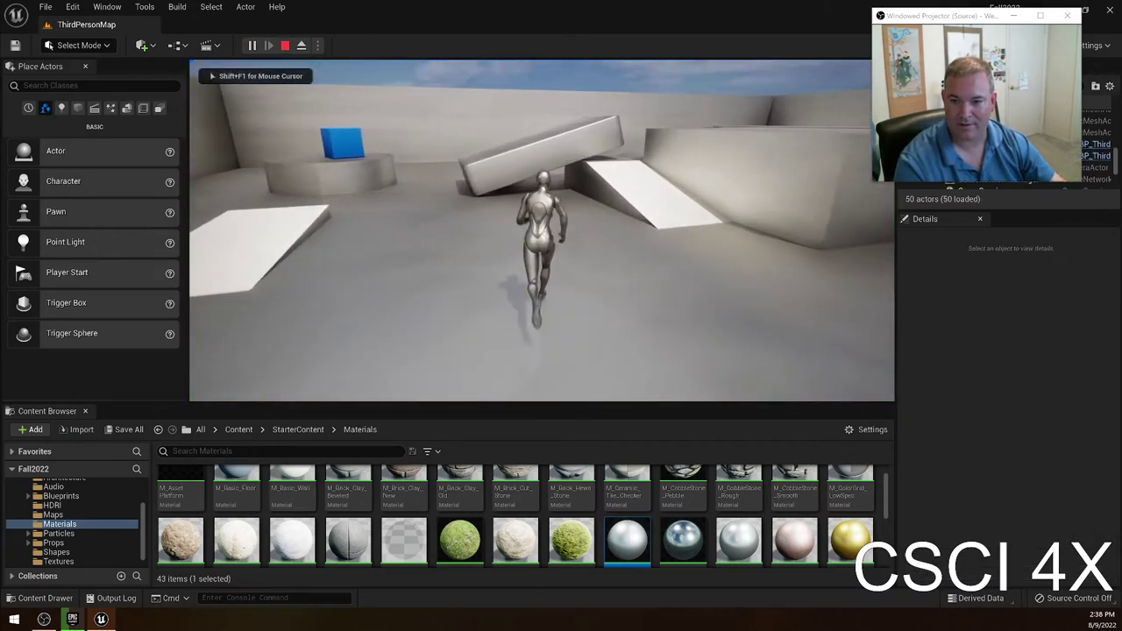
key(Escape)
Adjust the tilted chamfer cube's placement slightly and run the character toward it in another play-test.
mouse_move(428, 238)
right_down()
mouse_move(482, 184)
mouse_move(508, 250)
mouse_move(428, 239)
right_up()
drag(471, 234, 442, 233)
click(252, 45)
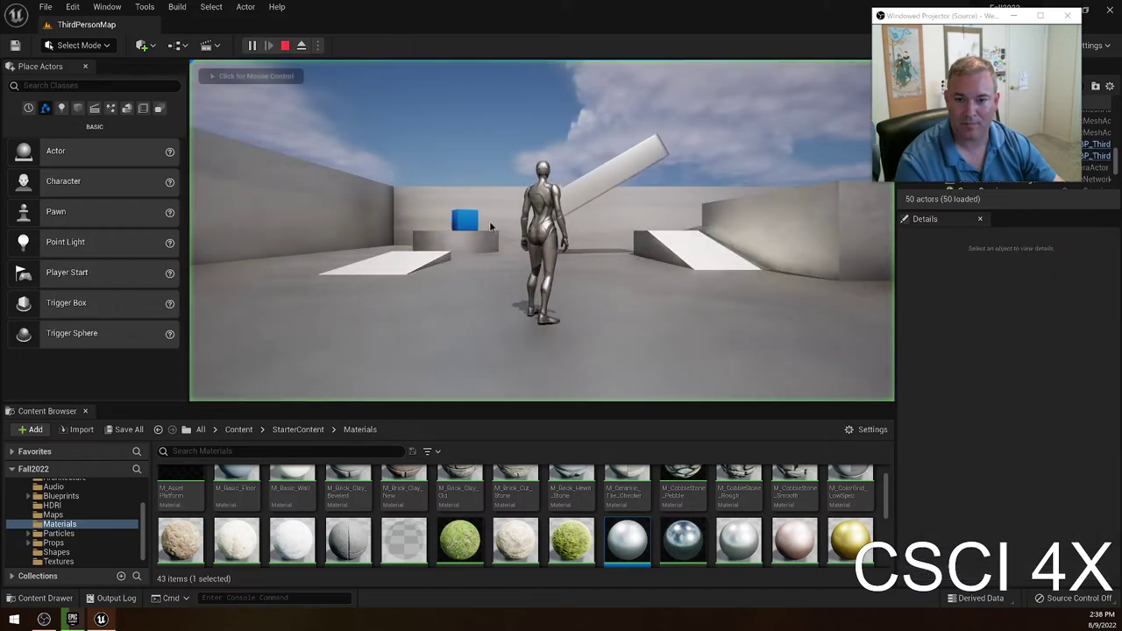
key(w)
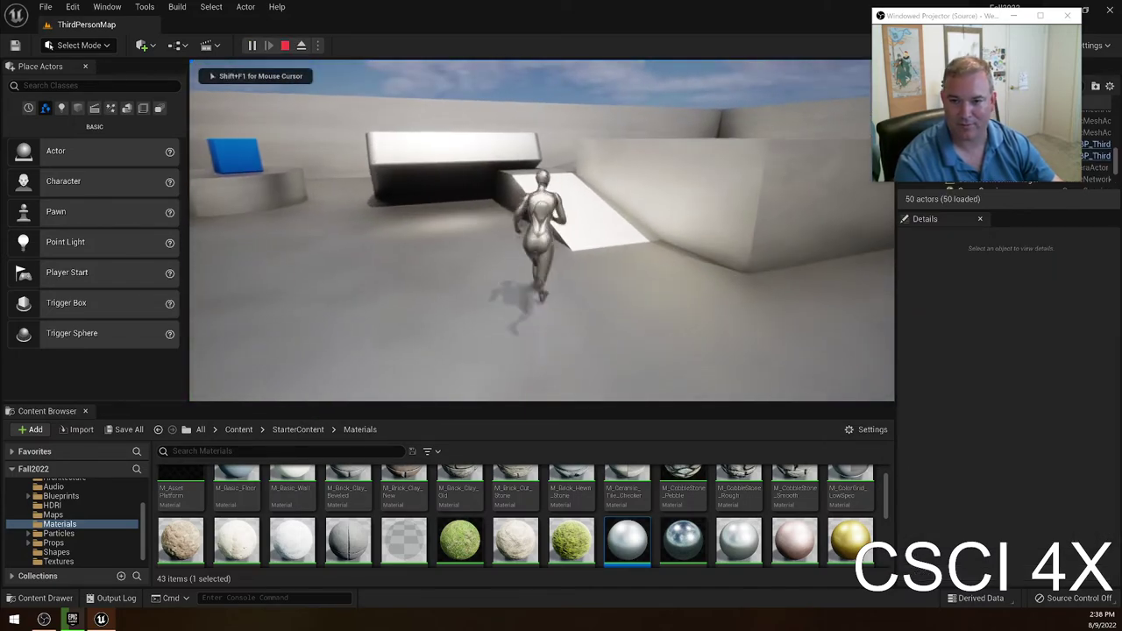
key(Escape)
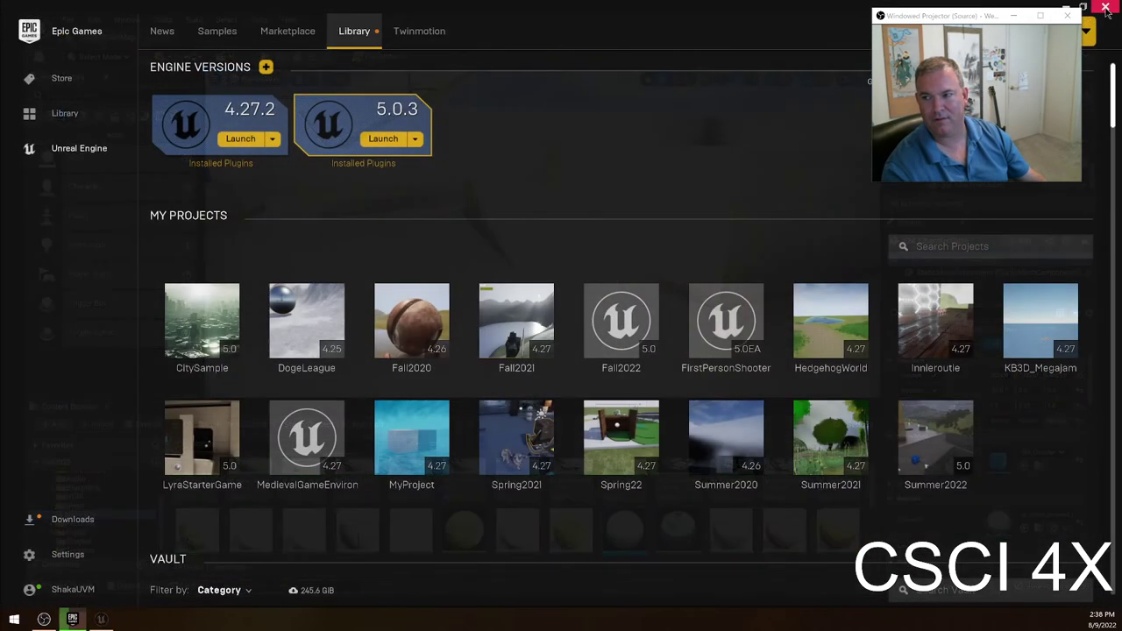
Close the Unreal editor.
click(1109, 7)
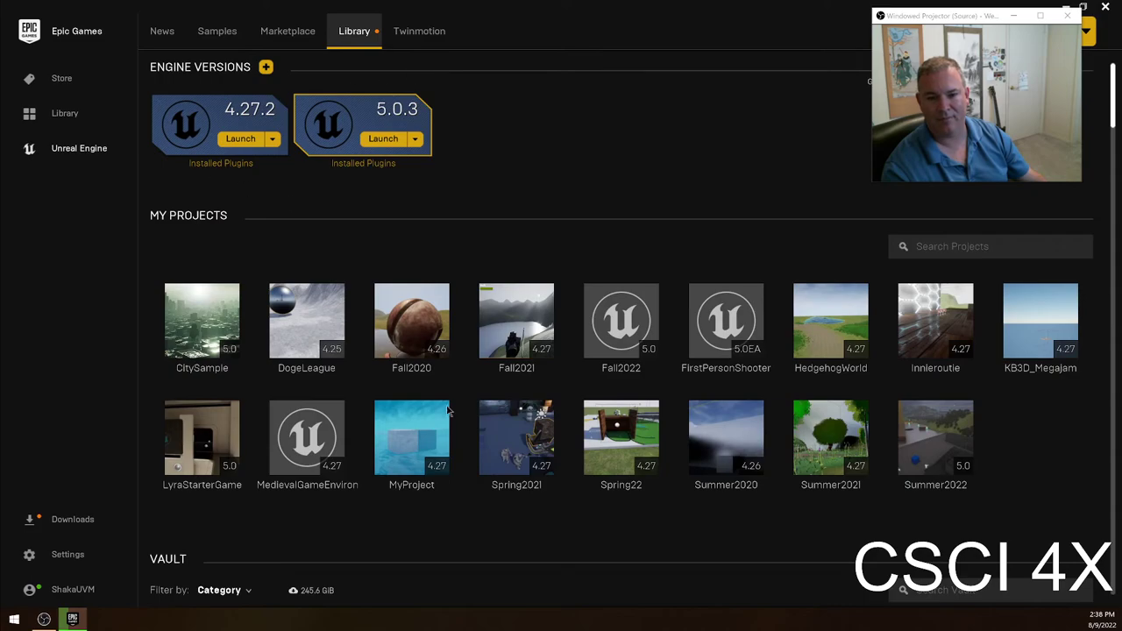